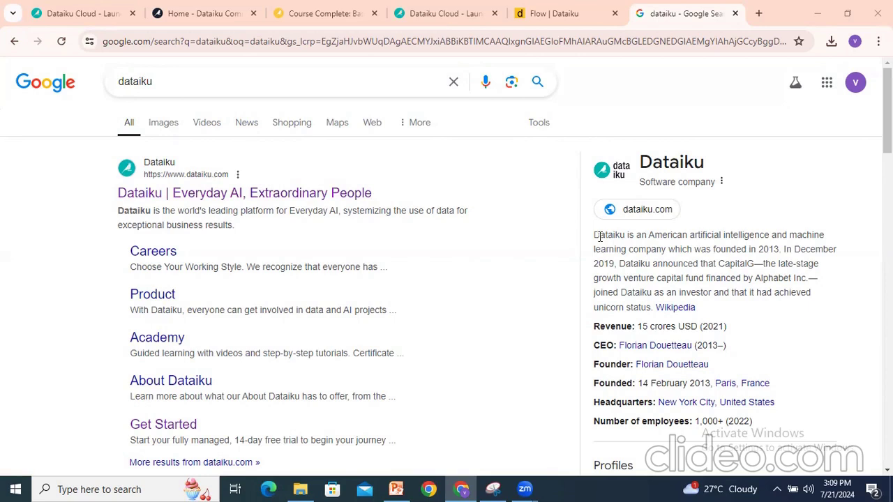
Read the Dataiku company description in the search results, covering its founding year and CapitalG investment.
left_click_drag(602, 236, 759, 235)
left_click_drag(608, 249, 769, 249)
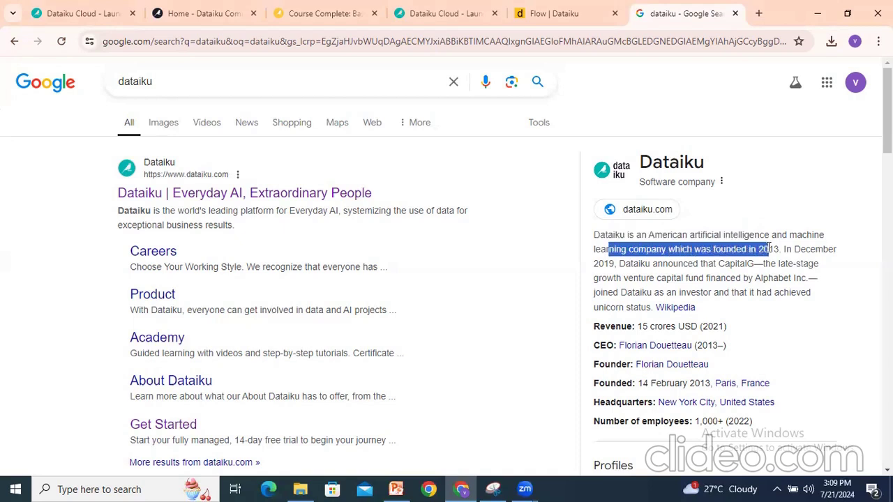
left_click_drag(647, 264, 751, 264)
left_click(601, 282)
left_click_drag(602, 282, 779, 271)
left_click(733, 277)
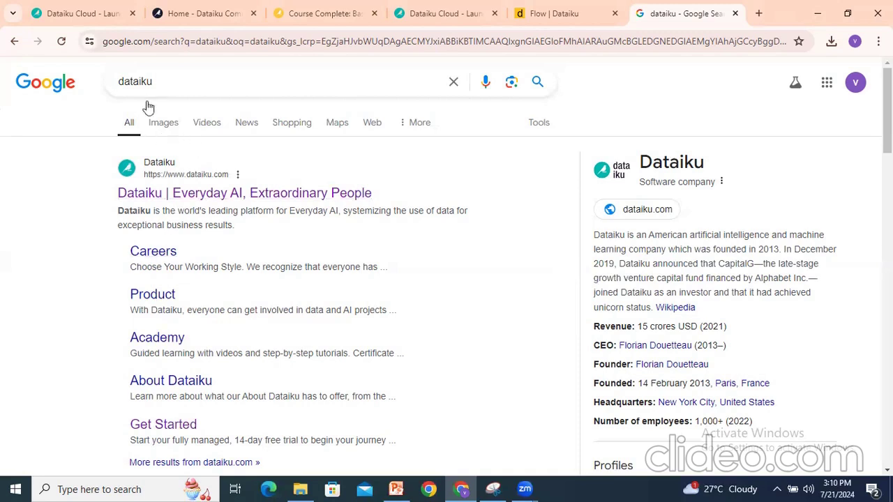
Open the official Dataiku website from the search results.
left_click(191, 88)
left_click(60, 259)
left_click(204, 199)
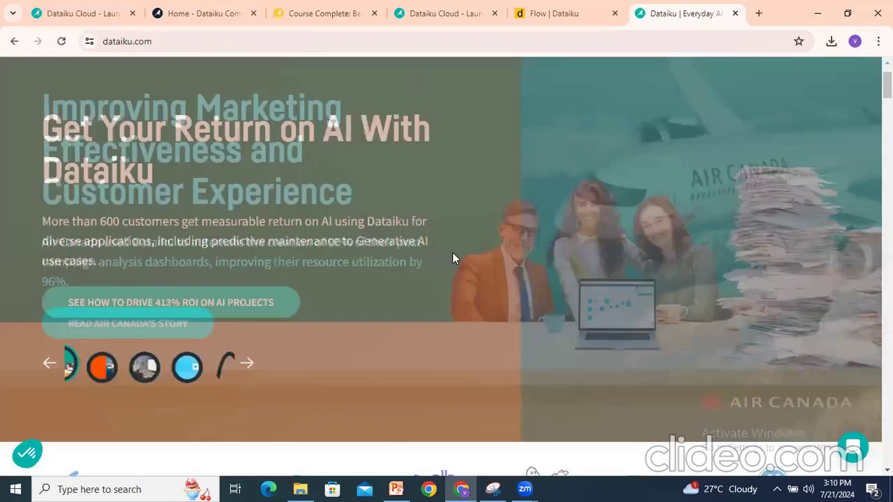
Review the homepage sections on the Universal AI Platform, Generative AI, Data Preparation, Machine Learning and Extensibility.
scroll(453, 255, "down", 5)
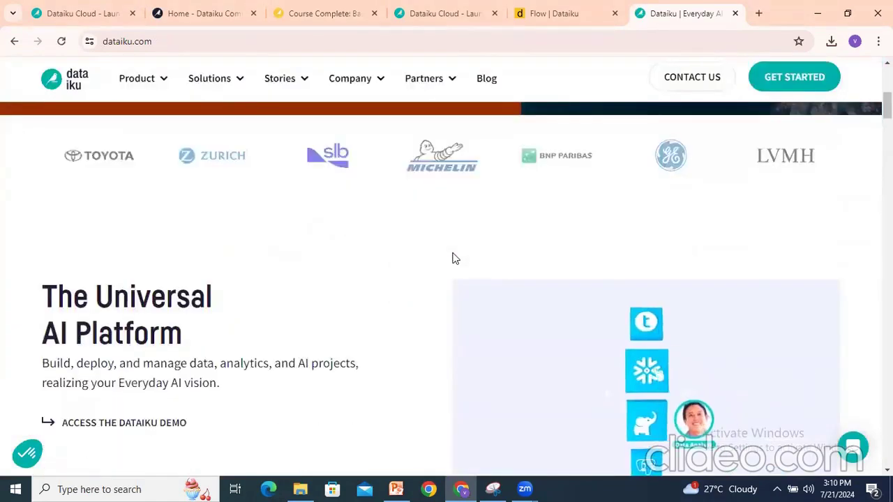
scroll(452, 259, "down", 2)
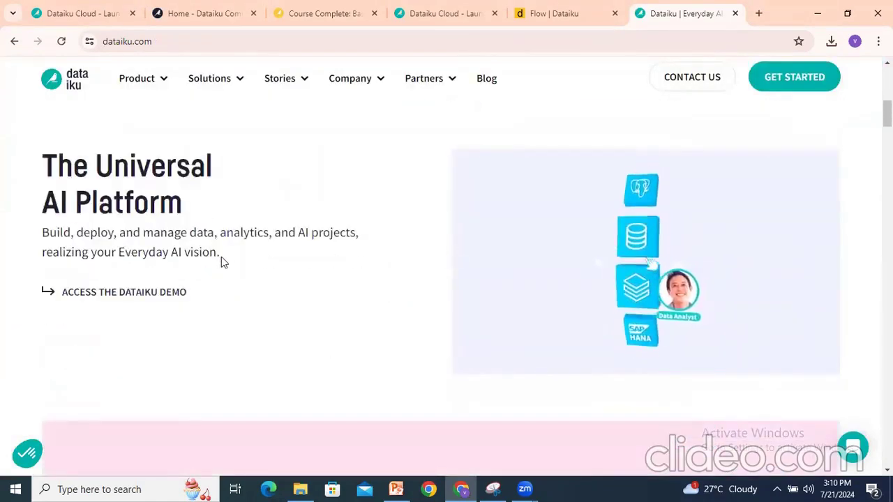
scroll(222, 262, "down", 3)
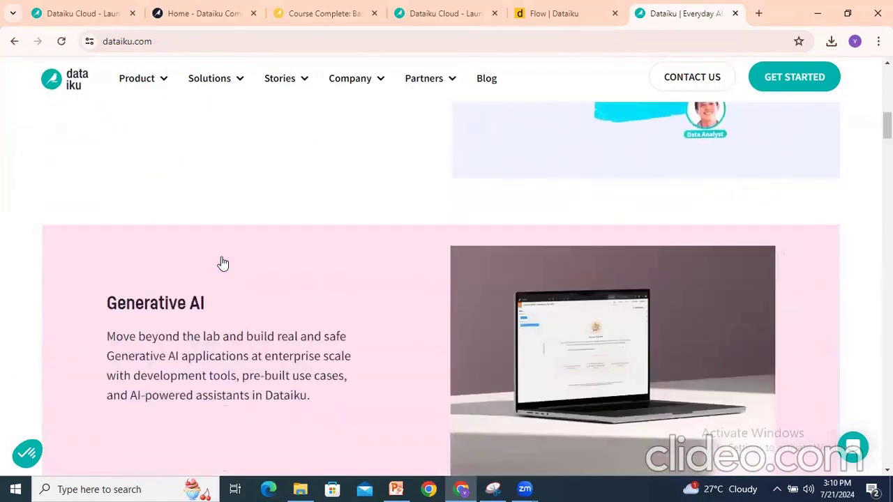
scroll(222, 263, "down", 4)
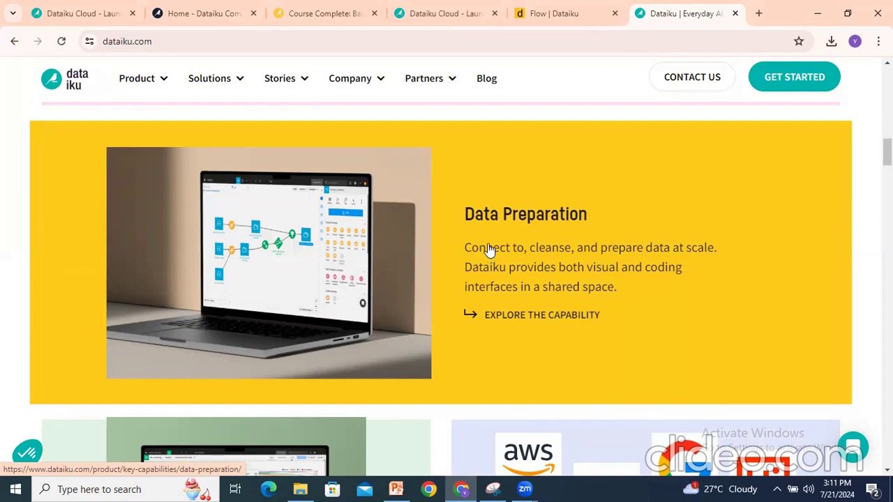
scroll(489, 249, "down", 5)
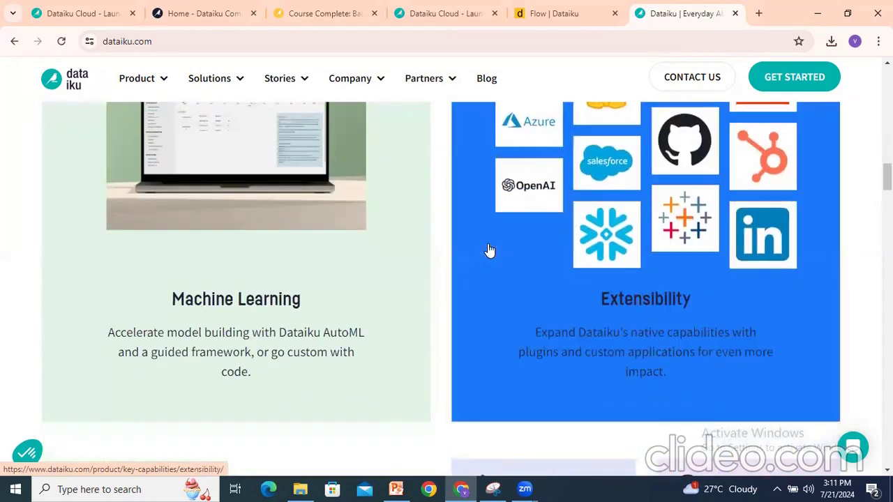
scroll(408, 270, "down", 1)
scroll(408, 270, "up", 2)
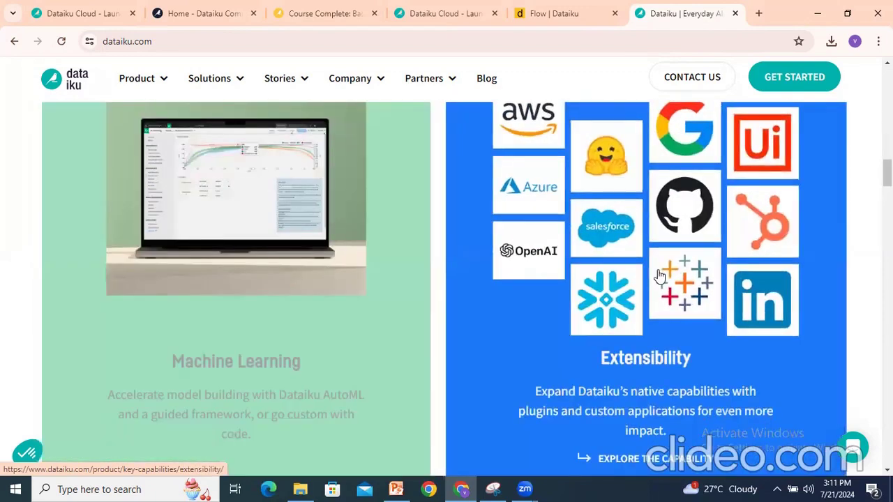
scroll(660, 277, "up", 1)
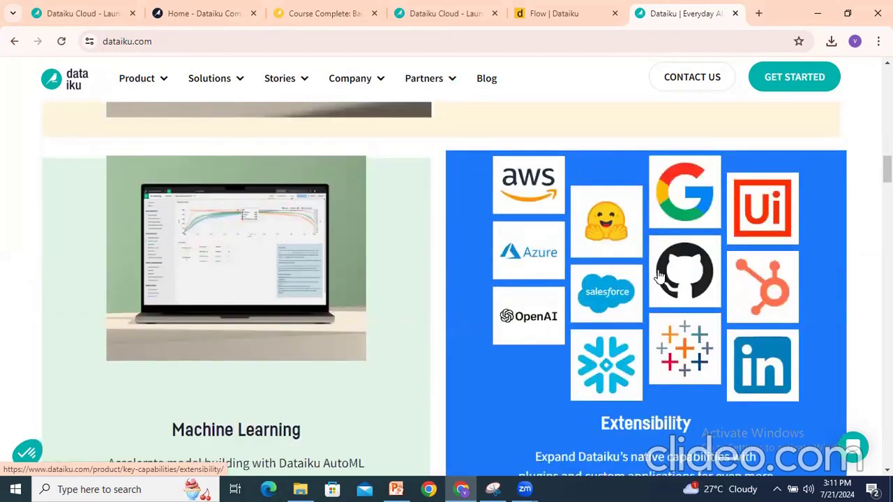
Look over the MLOps, Collaboration, Governance and More Capabilities cards and the tailored offerings for every team.
scroll(660, 277, "down", 6)
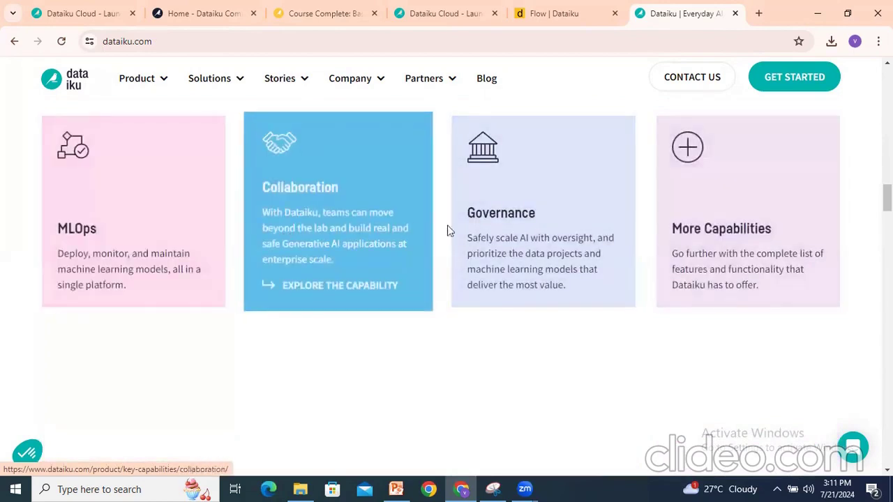
scroll(432, 367, "down", 5)
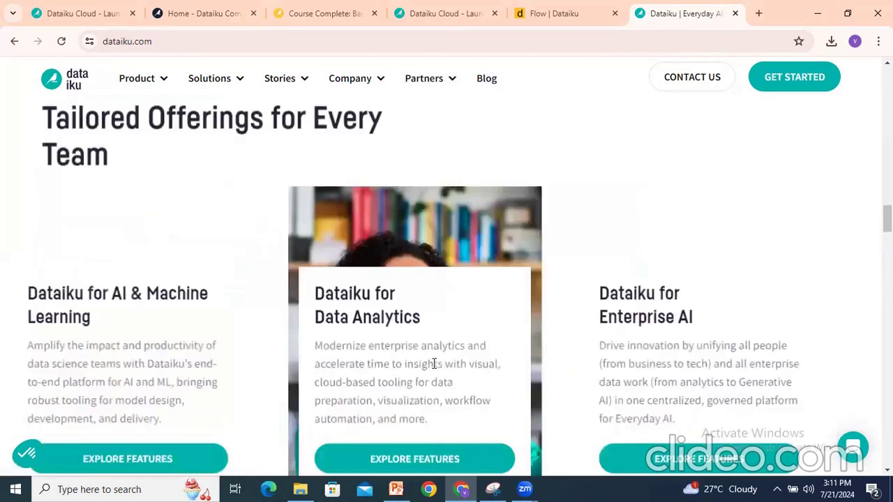
scroll(433, 364, "down", 6)
scroll(432, 364, "up", 4)
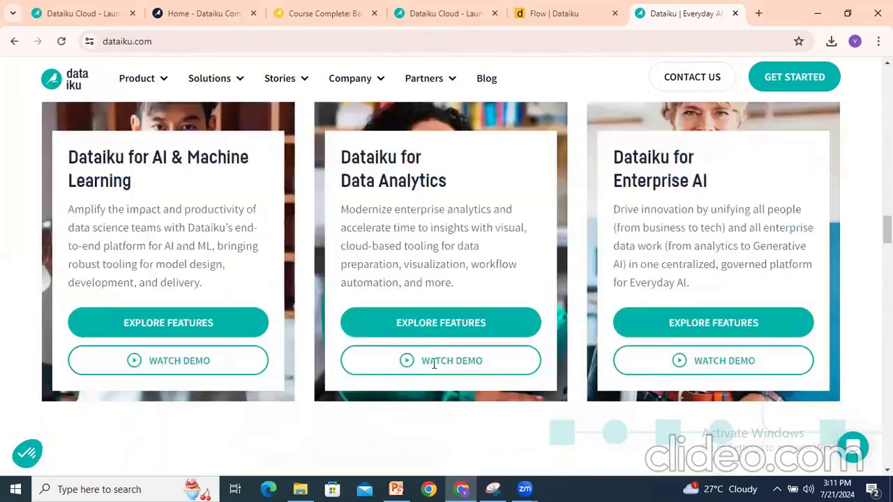
Open the site's Get Started page and highlight the 14-day free trial heading.
scroll(434, 363, "up", 15)
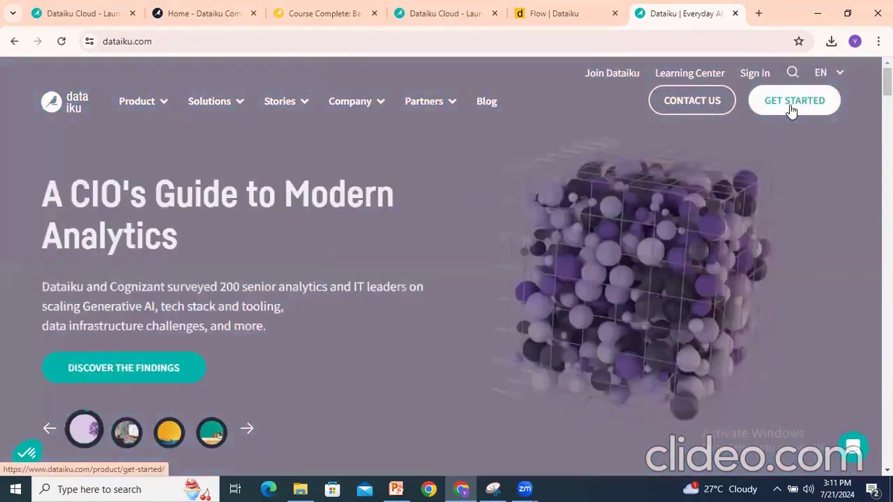
left_click(792, 105)
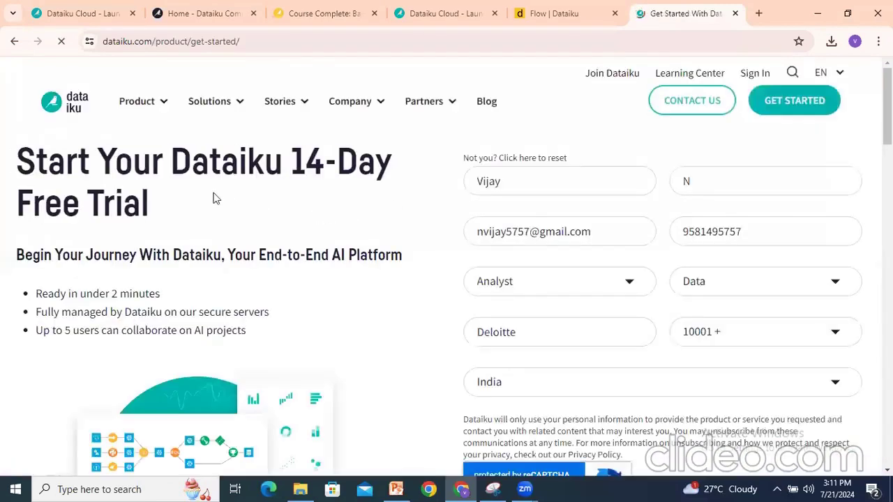
left_click_drag(16, 164, 370, 194)
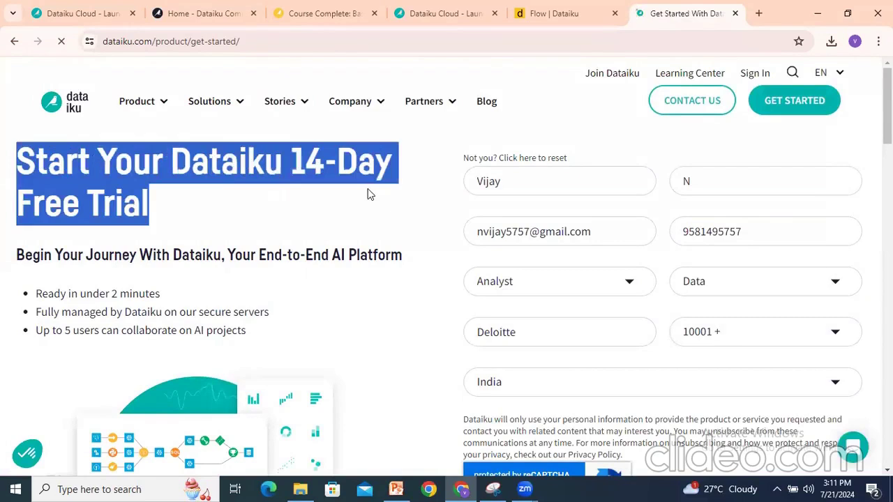
left_click(372, 249)
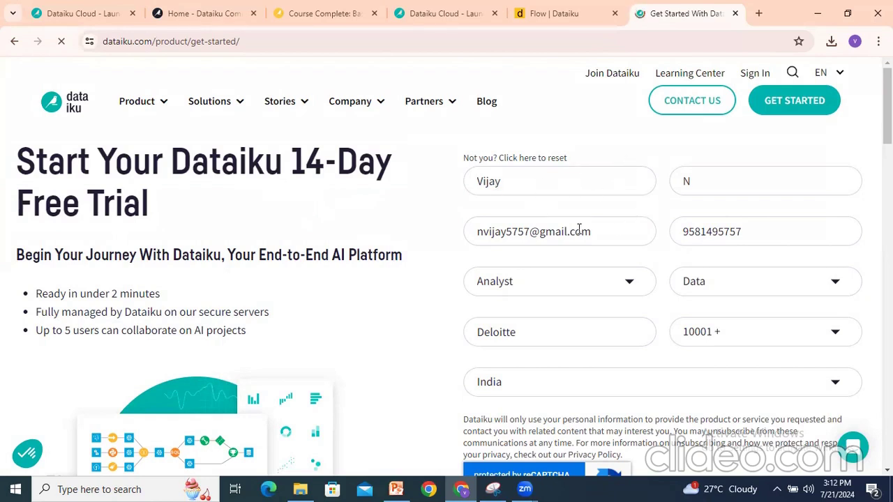
Examine the free trial sign-up form and the option to install the Free Edition.
scroll(579, 229, "down", 3)
scroll(577, 229, "down", 2)
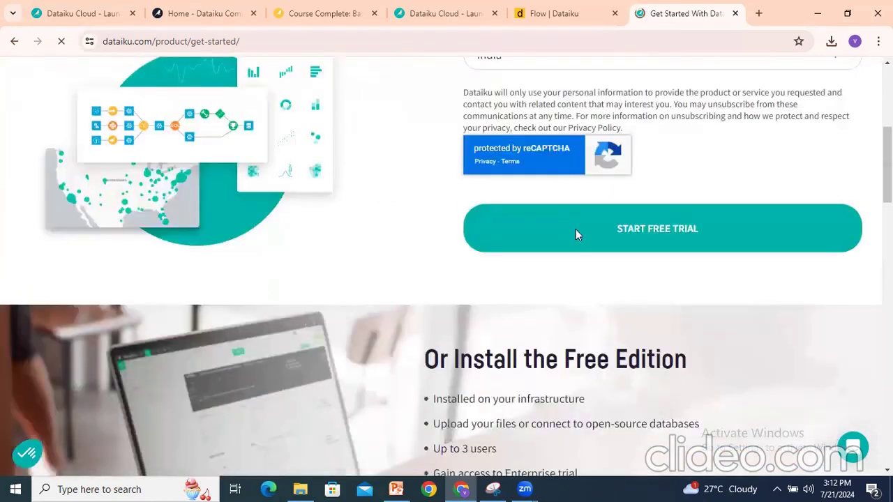
scroll(577, 235, "down", 3)
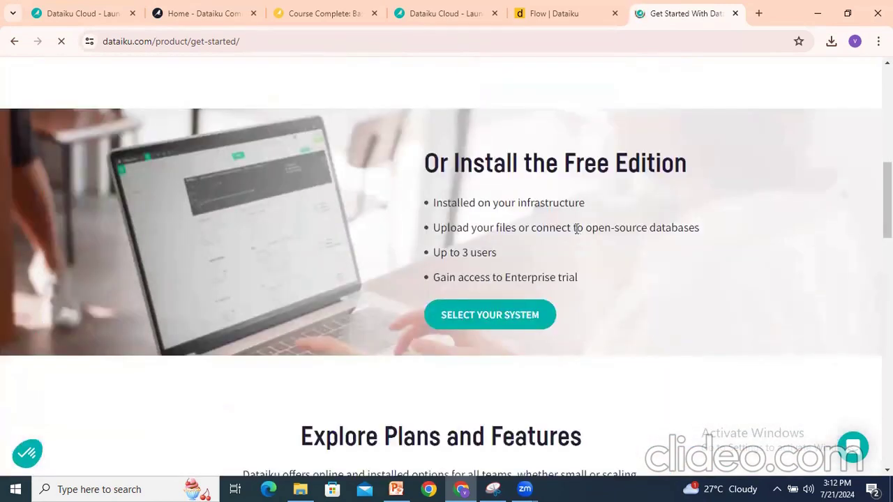
scroll(577, 231, "up", 2)
scroll(577, 233, "up", 5)
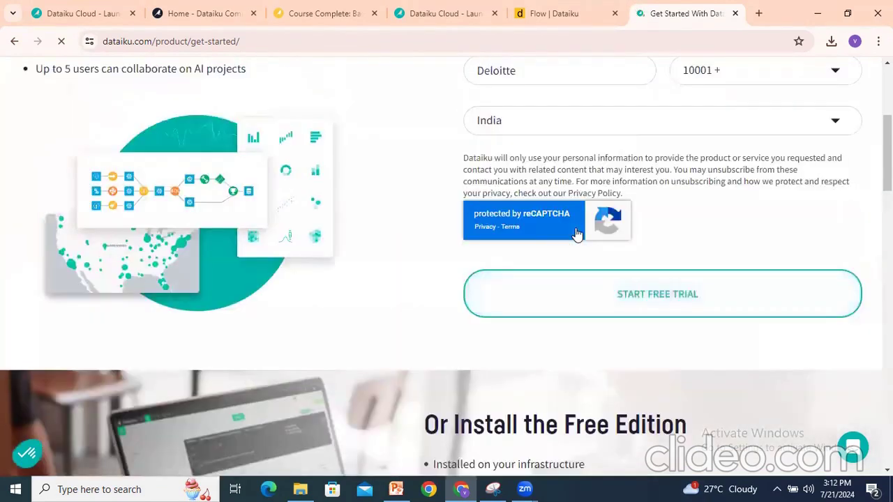
scroll(577, 234, "up", 1)
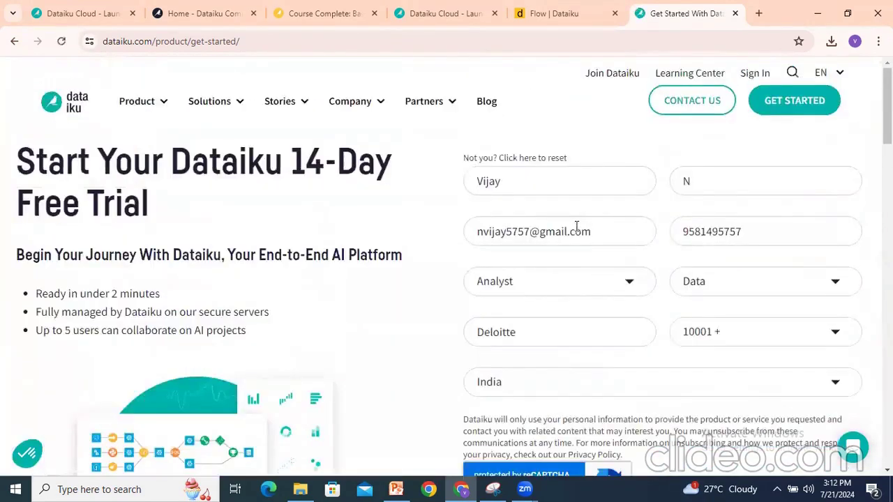
scroll(576, 230, "down", 4)
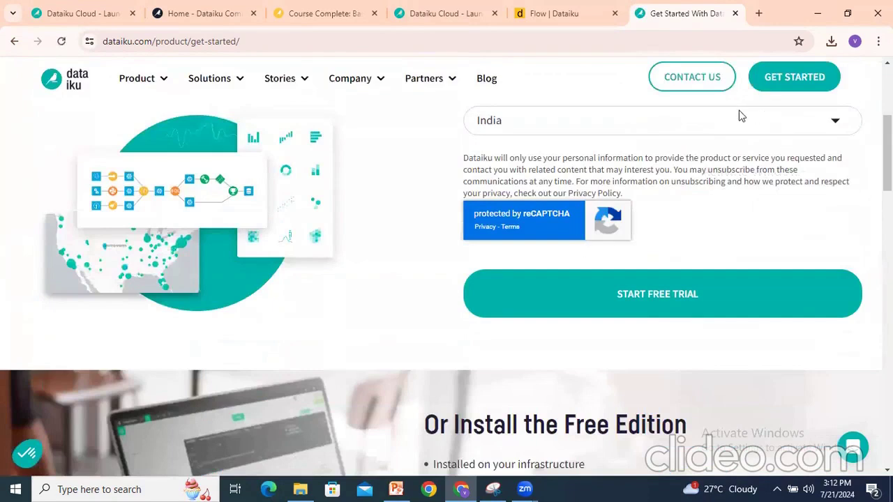
Switch to the Dataiku Cloud launchpad and view the space's Dataiku Solutions, Extensions and Plugins pages.
left_click(188, 21)
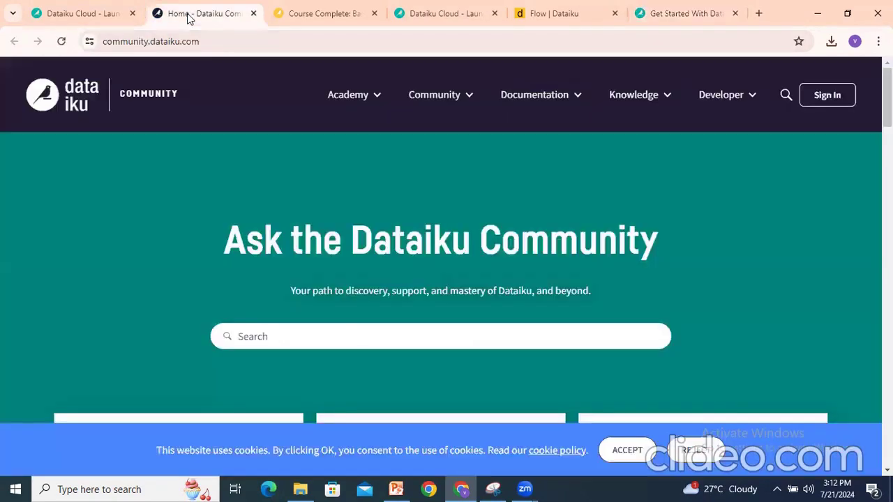
left_click(81, 21)
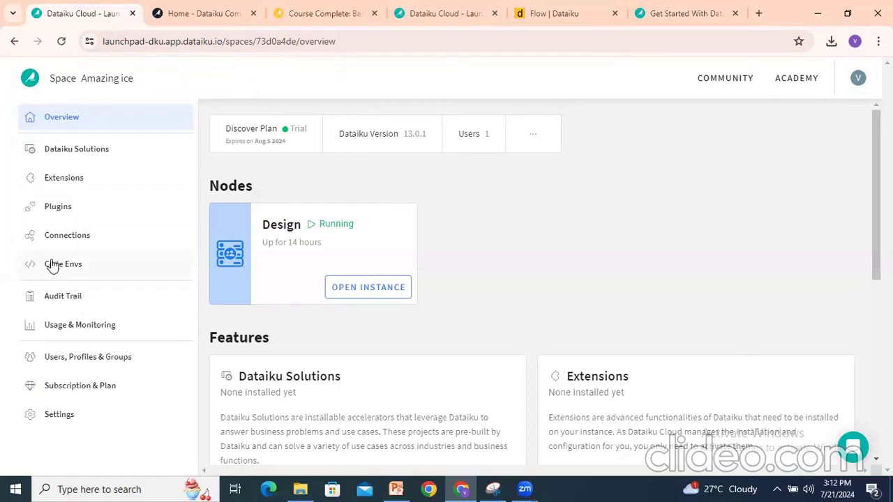
left_click(75, 152)
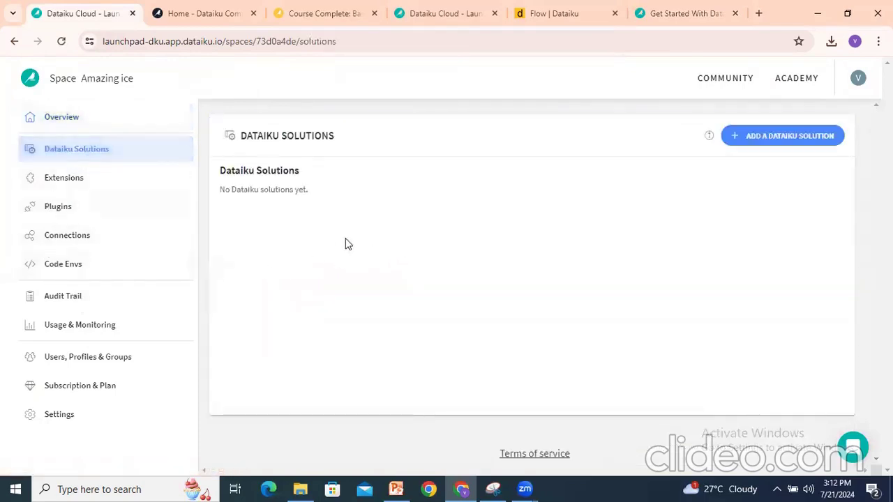
left_click(68, 180)
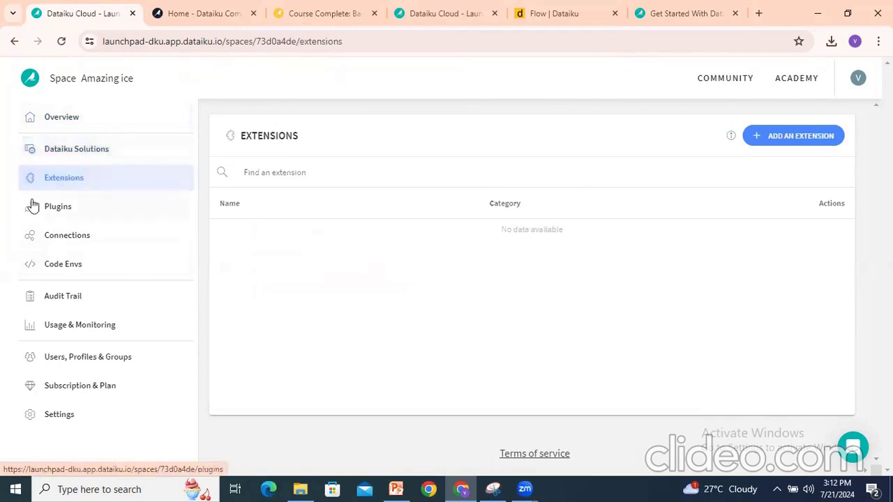
left_click(53, 212)
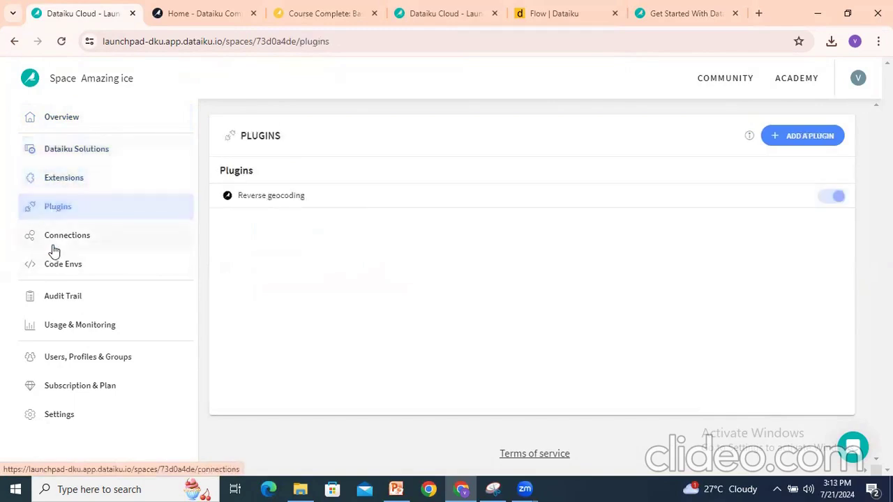
View the space's Connections, Code Envs and Audit Trail pages.
left_click(56, 241)
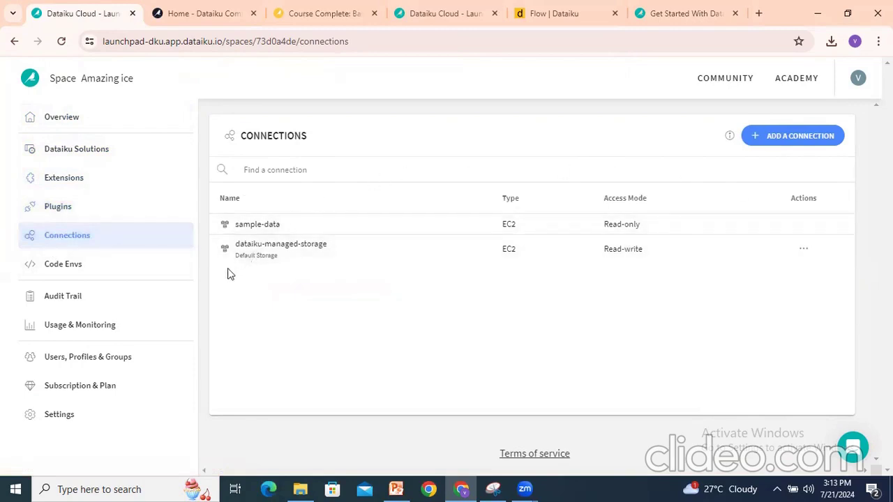
left_click(70, 268)
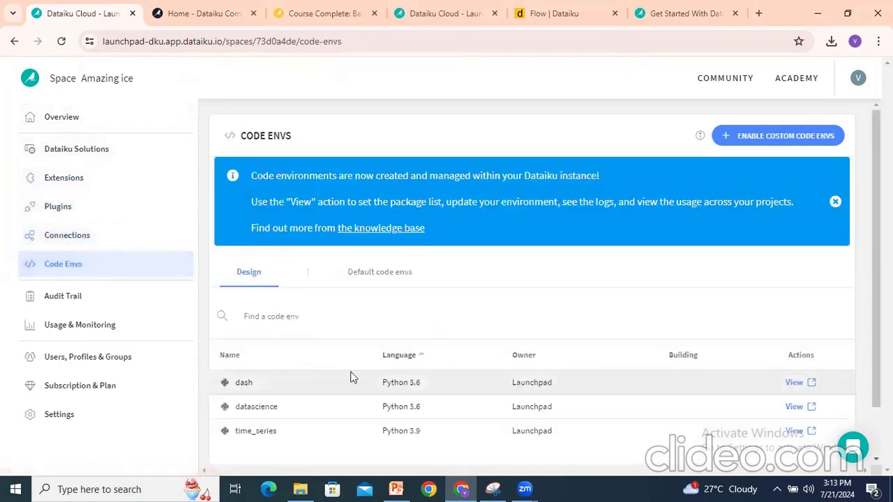
scroll(352, 316, "down", 1)
left_click(43, 300)
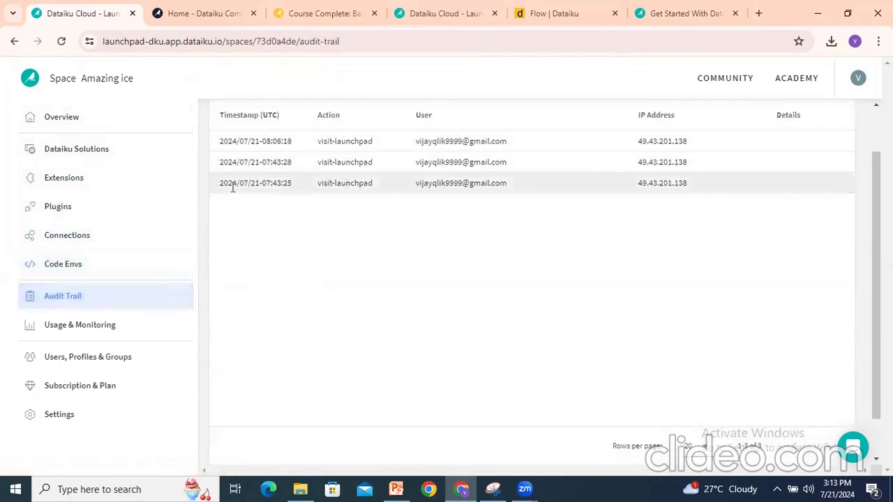
Examine the storage, network traffic and node resource quotas under Usage & Monitoring, highlighting the design disk size.
left_click(79, 327)
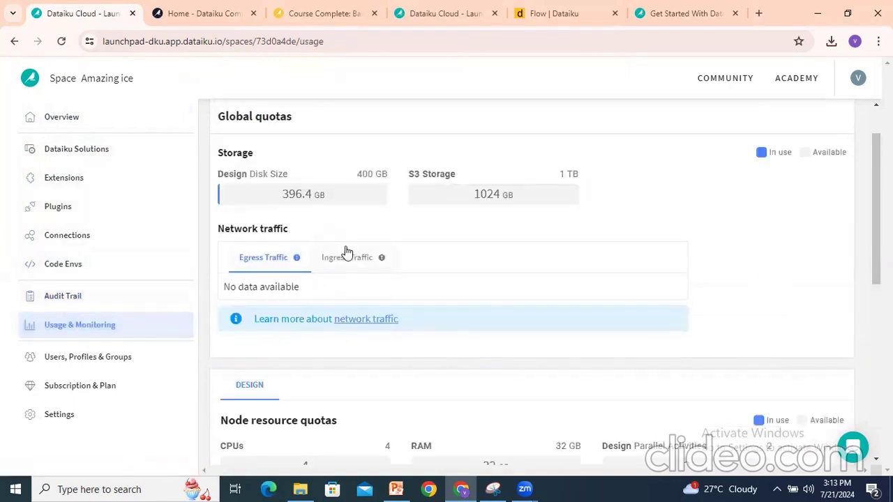
scroll(344, 253, "up", 1)
mouse_move(346, 251)
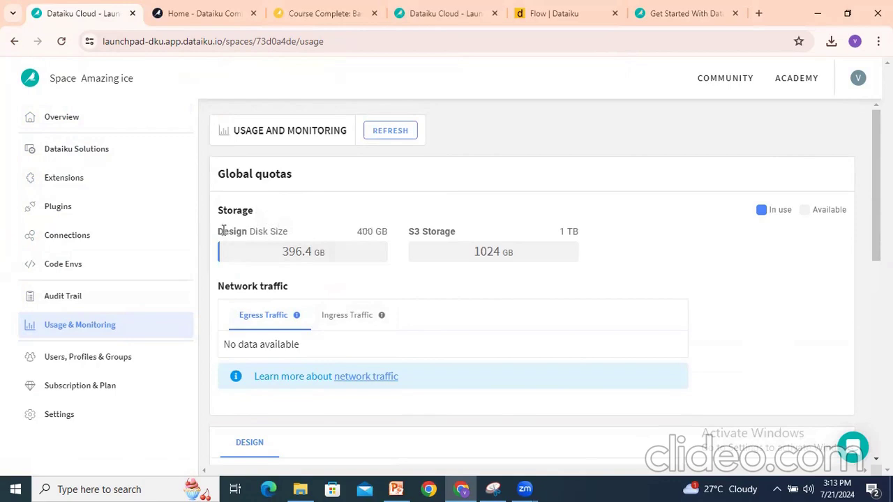
left_click_drag(224, 231, 382, 231)
mouse_move(302, 260)
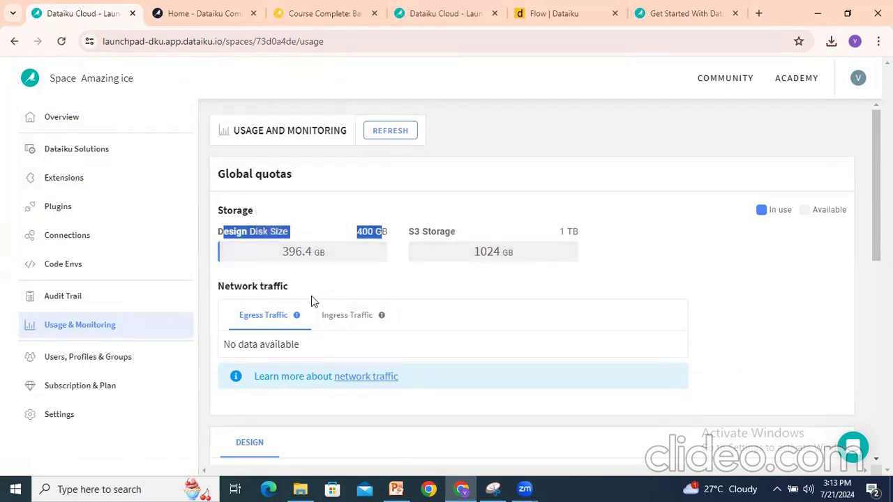
scroll(312, 300, "down", 3)
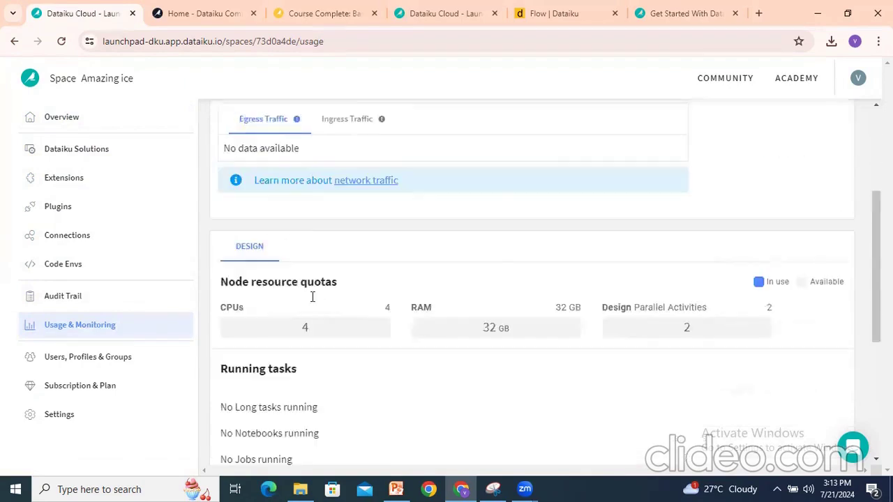
scroll(312, 296, "up", 3)
View the space's Users, Profiles & Groups and Subscription & Plan pages, and look through its Settings.
left_click(86, 358)
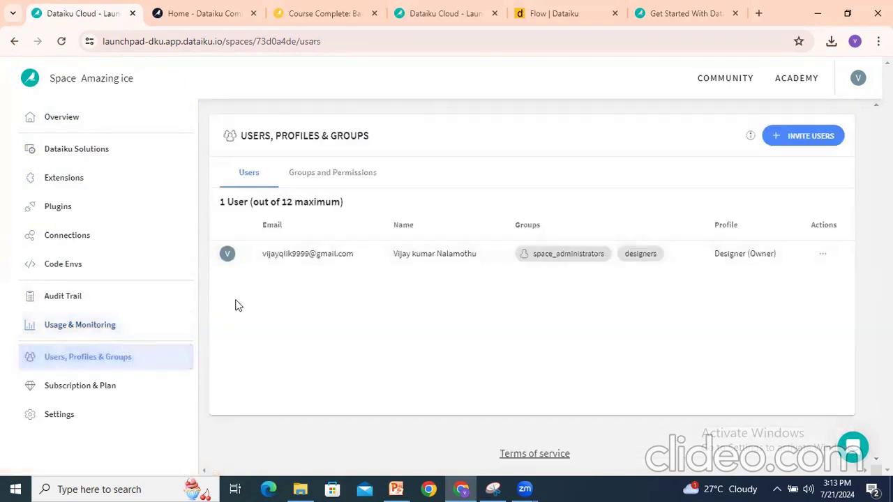
left_click(62, 388)
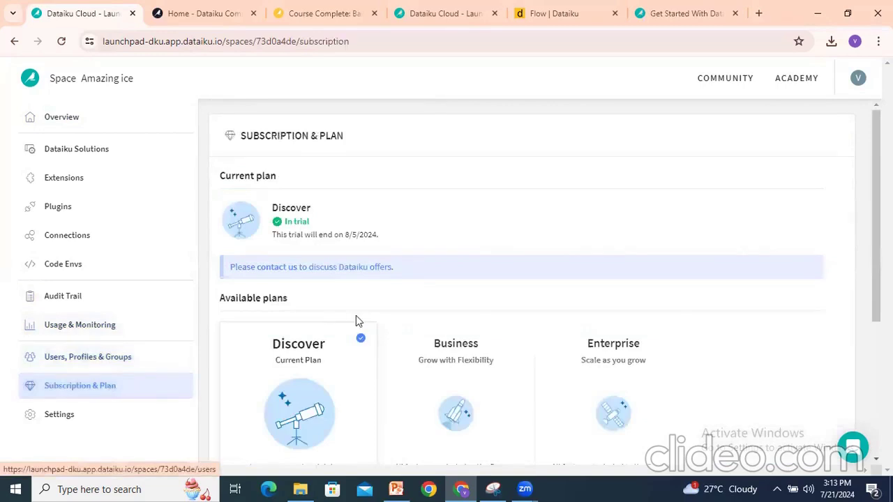
left_click(55, 419)
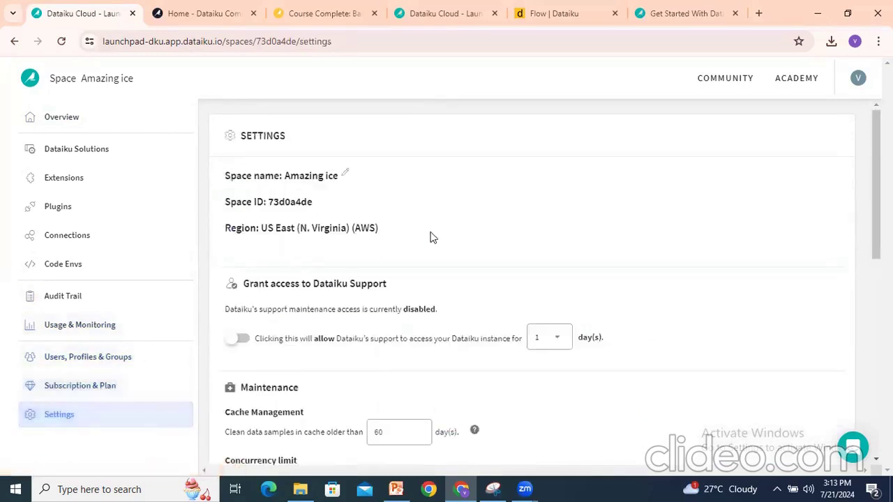
scroll(431, 236, "down", 9)
scroll(433, 233, "up", 9)
Return to the space overview and open the Design node's instance.
left_click(70, 122)
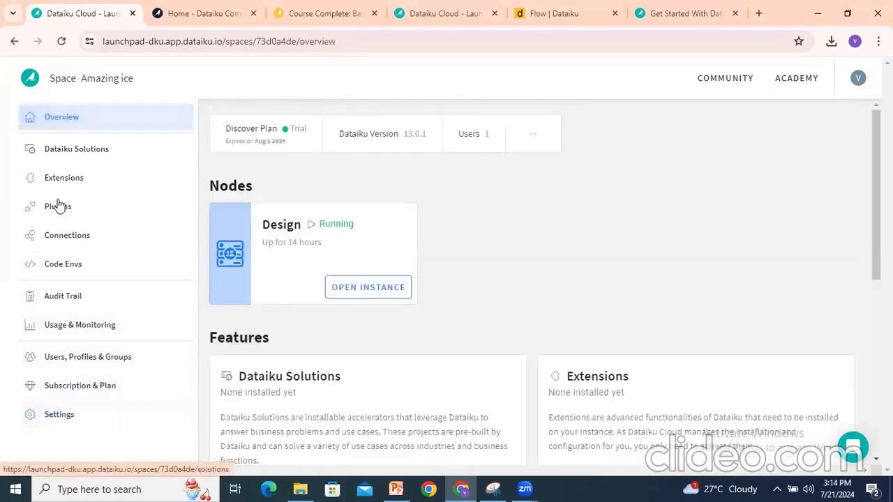
left_click(354, 291)
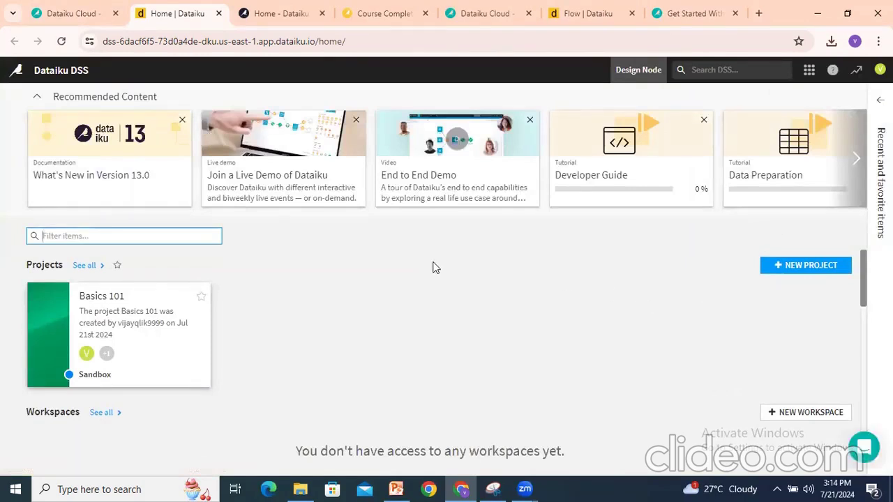
Examine the options for creating a project, including the Quick Starts and Core Designer DSS tutorials.
left_click(803, 269)
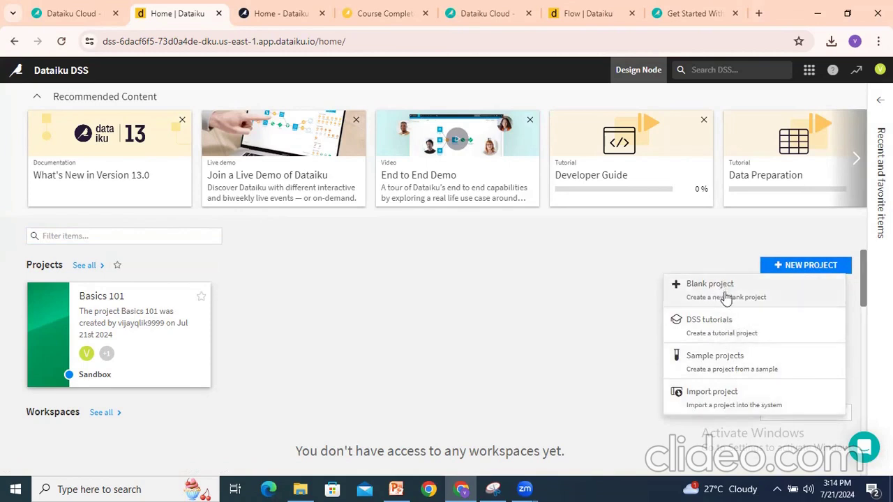
left_click(775, 336)
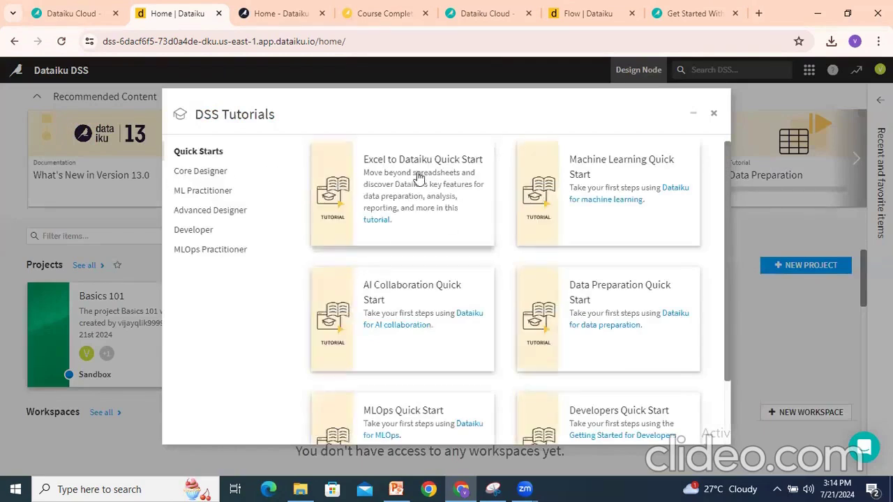
scroll(596, 238, "down", 1)
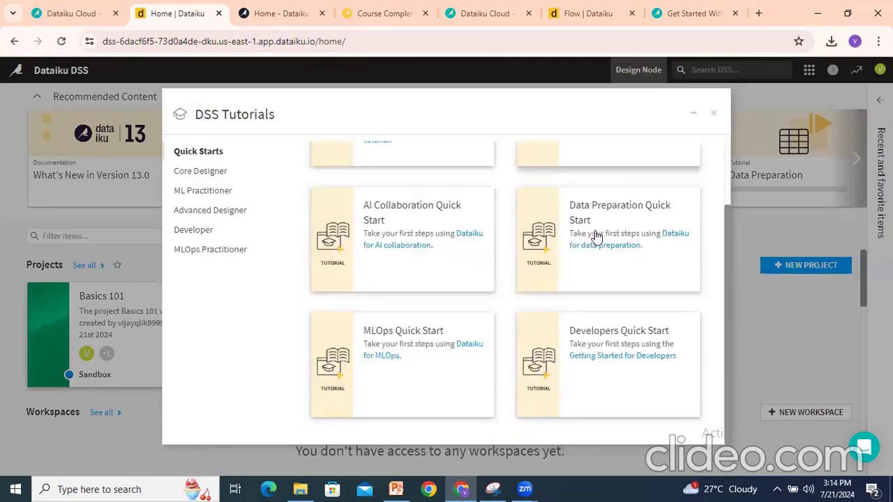
scroll(596, 237, "up", 1)
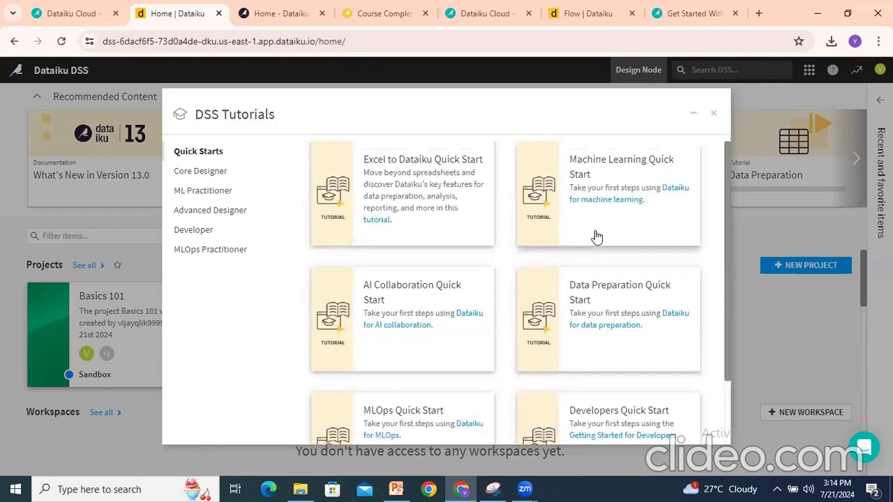
left_click(204, 174)
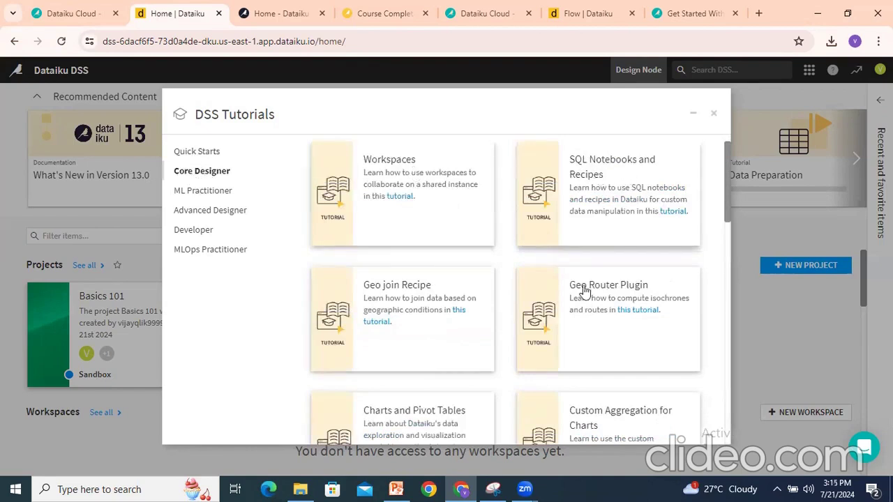
left_click(713, 114)
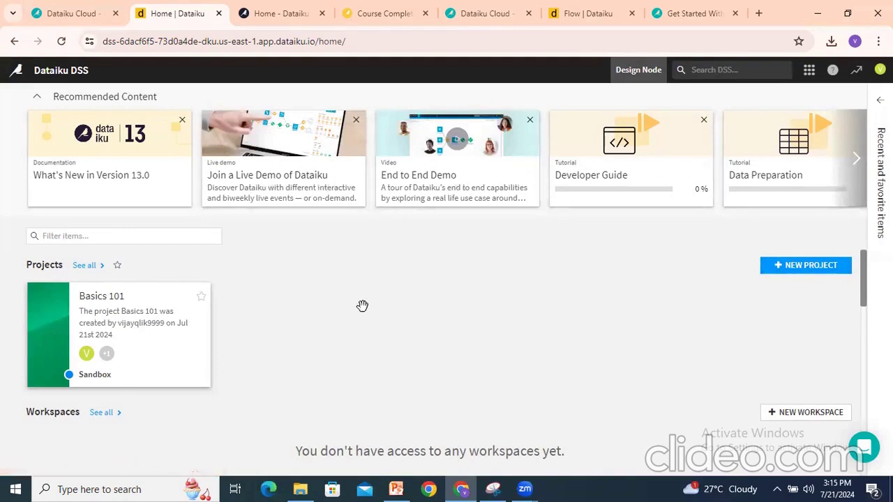
left_click(797, 271)
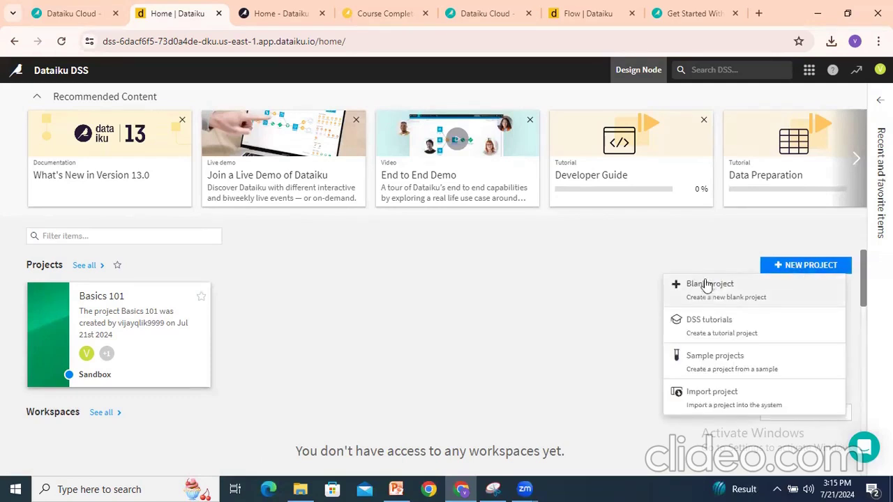
left_click(704, 248)
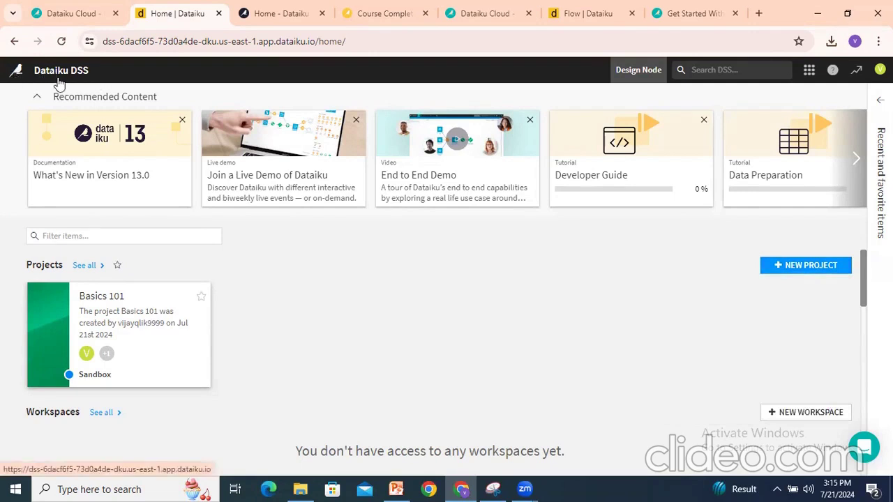
View the instance's list of applications and the running tasks.
left_click(809, 70)
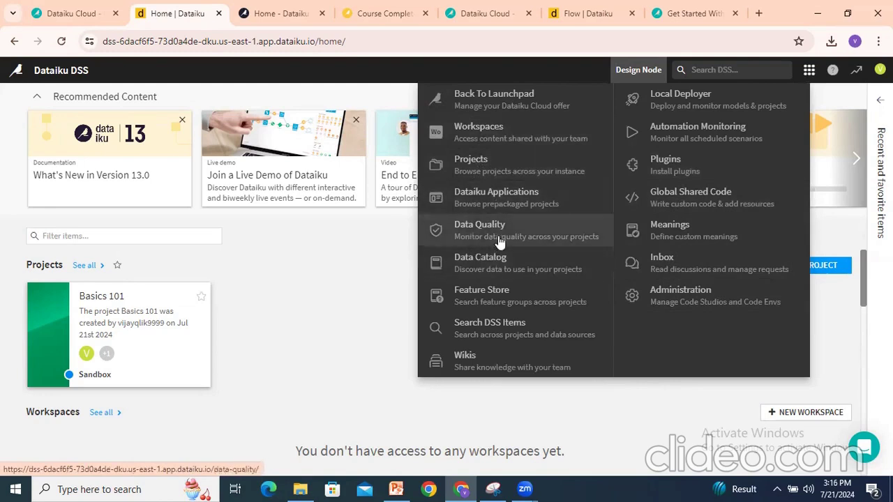
left_click(809, 70)
left_click(857, 73)
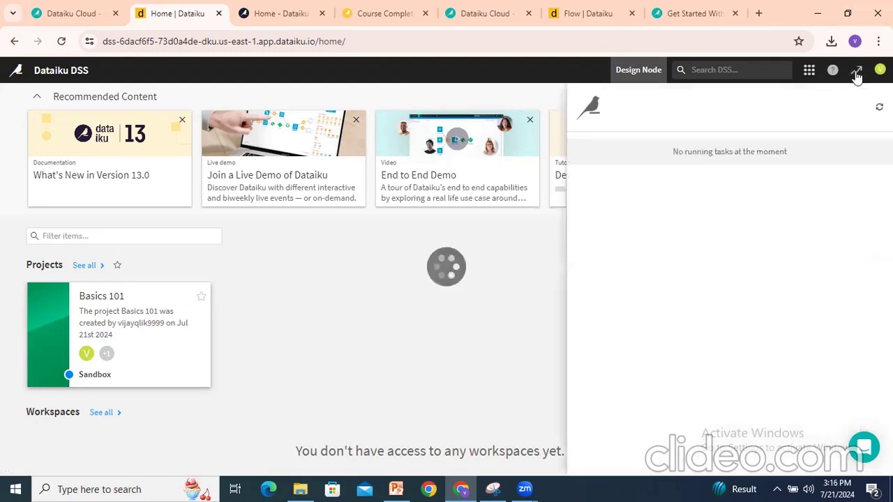
Open the user profile settings and look through the language and notification options under My Settings.
left_click(881, 70)
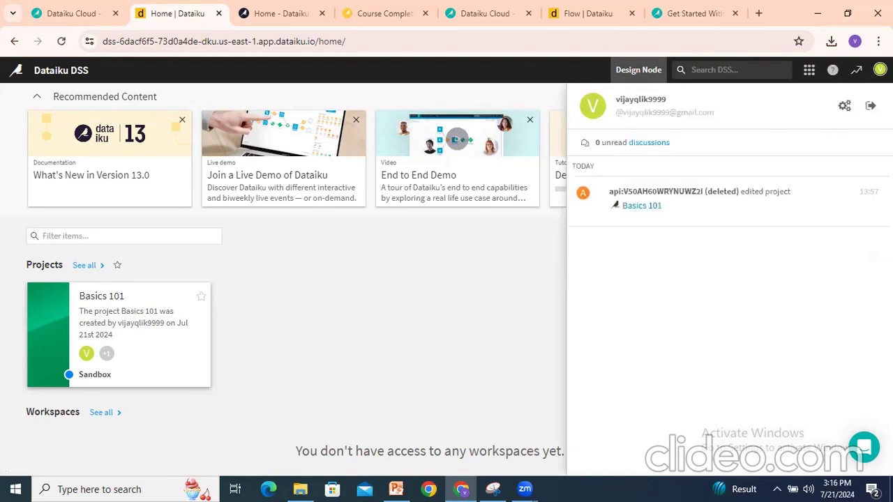
left_click(845, 109)
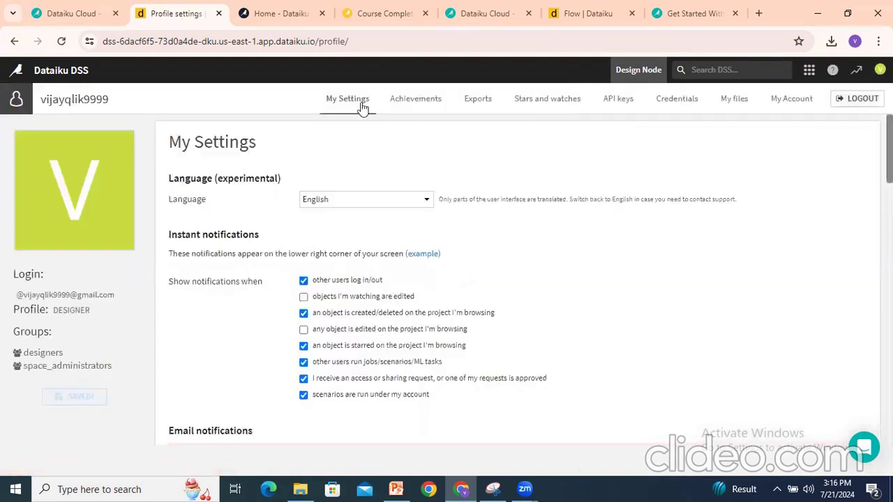
scroll(272, 239, "down", 3)
scroll(272, 239, "up", 3)
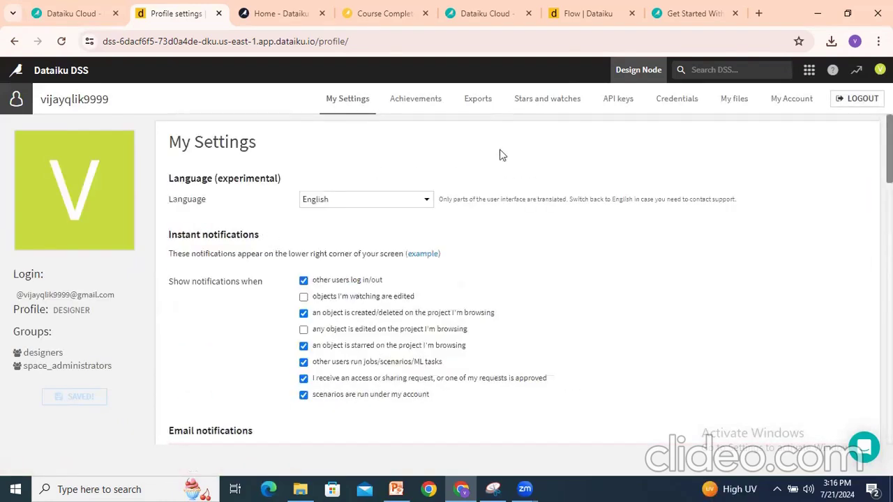
View the profile's personal credentials and personal API keys pages, highlighting the credentials message.
left_click(677, 101)
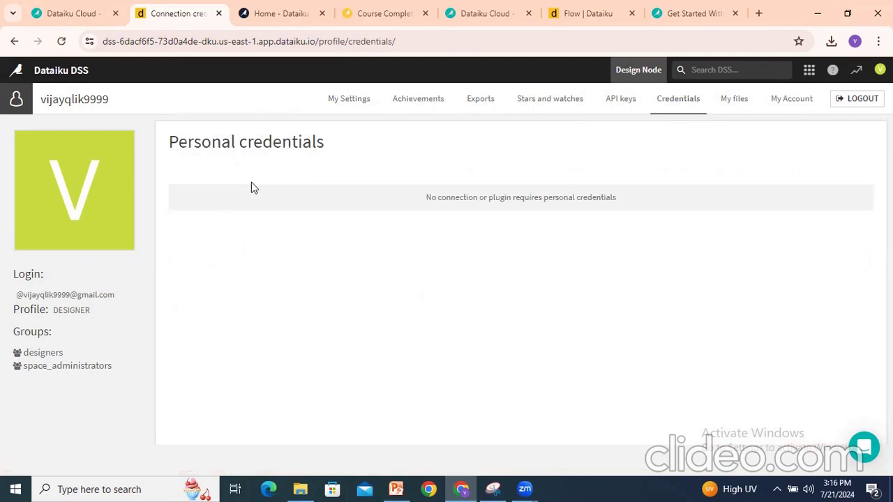
left_click_drag(259, 180, 656, 188)
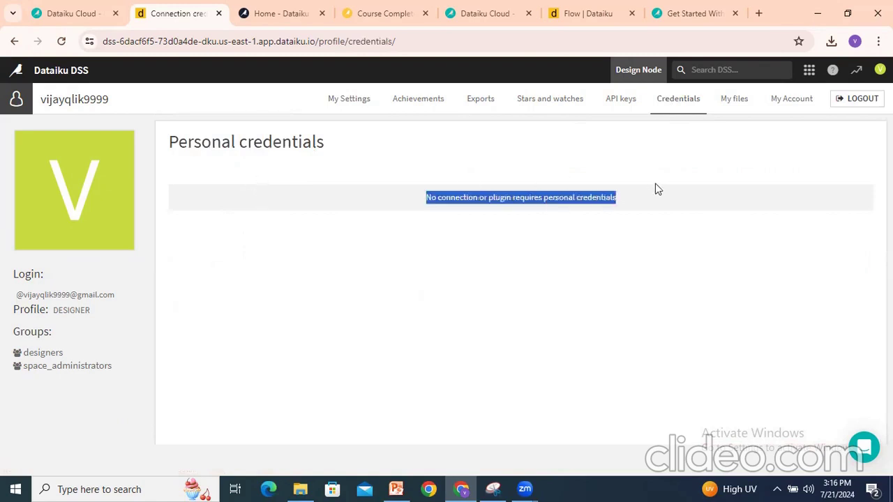
left_click(663, 273)
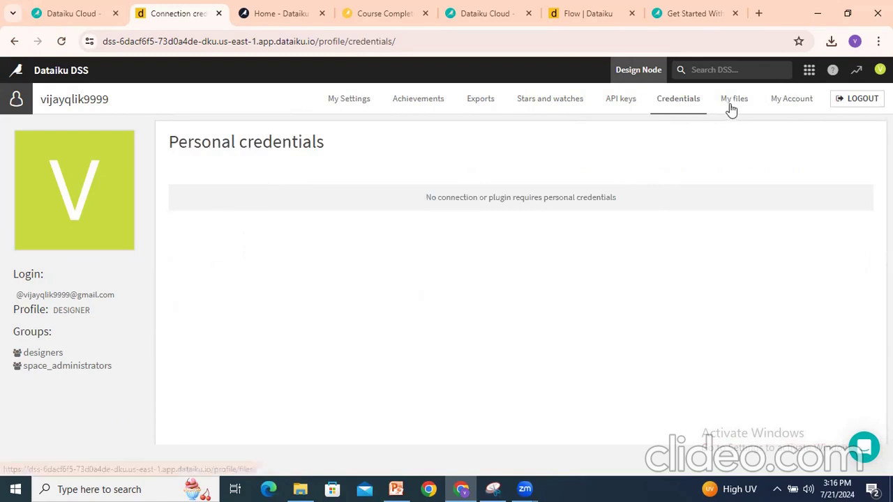
left_click(608, 106)
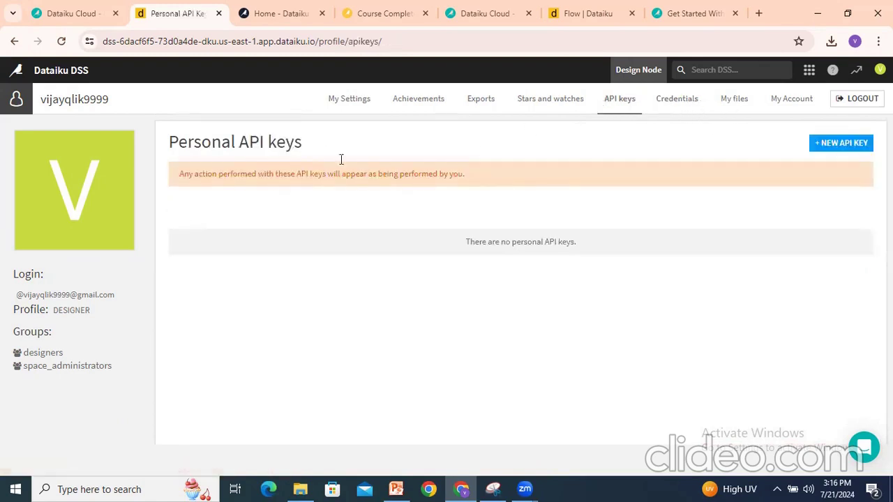
View the profile's Stars and watches, Exports, Achievements, My Settings and My Account pages.
left_click(550, 104)
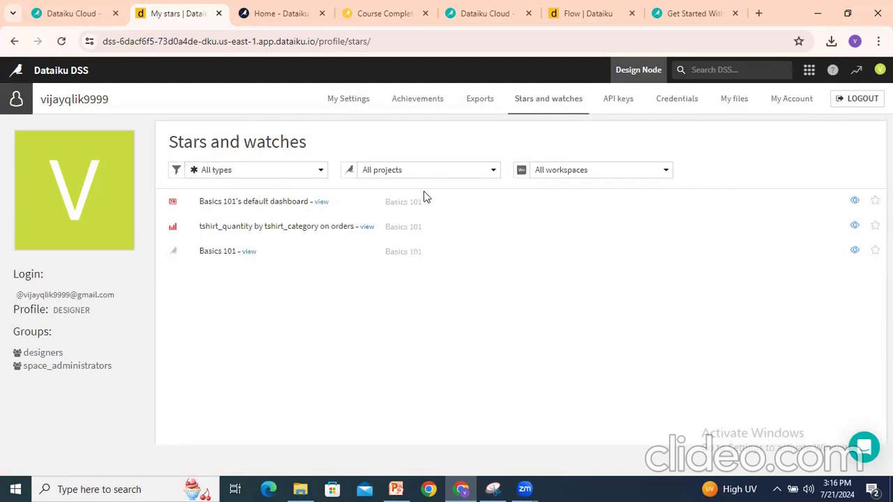
left_click(479, 105)
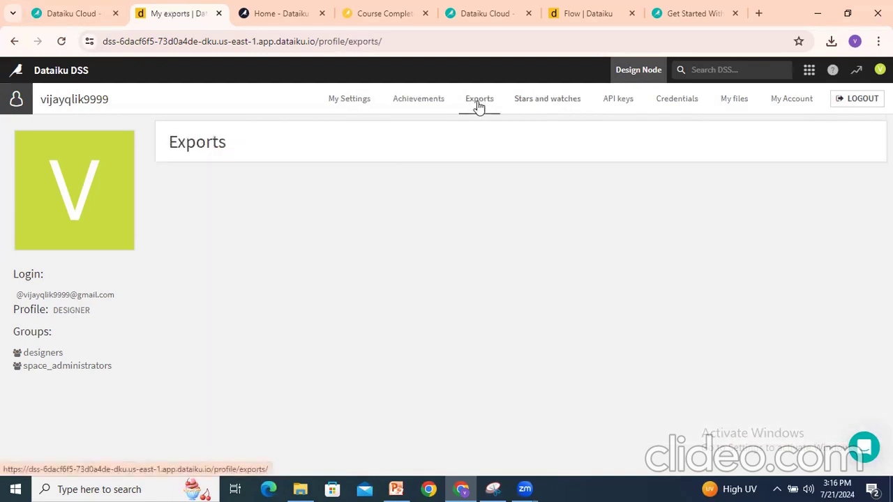
left_click(424, 105)
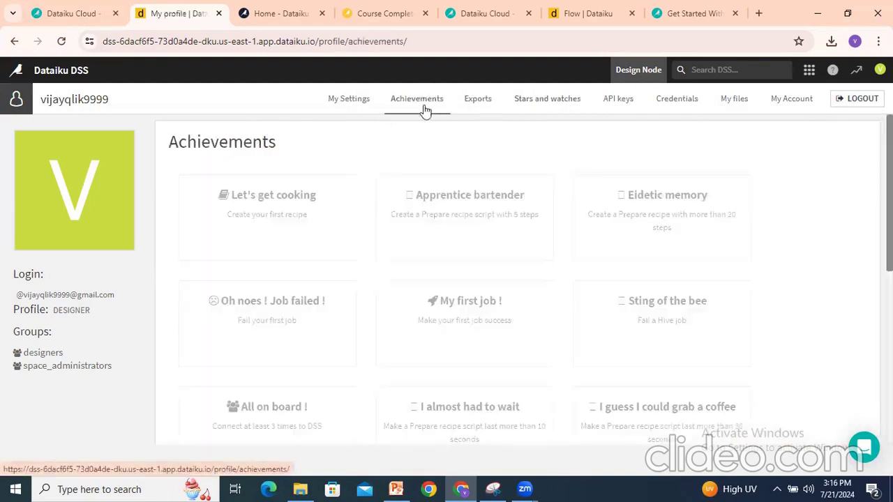
left_click(348, 104)
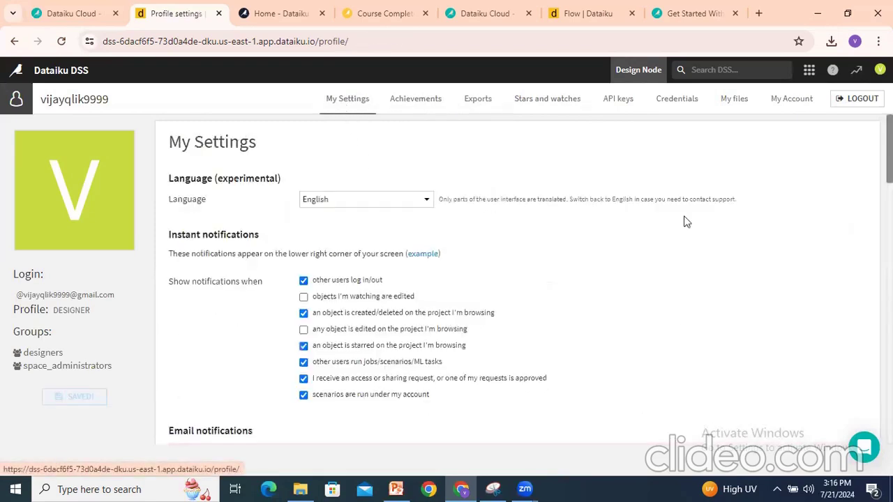
left_click(794, 105)
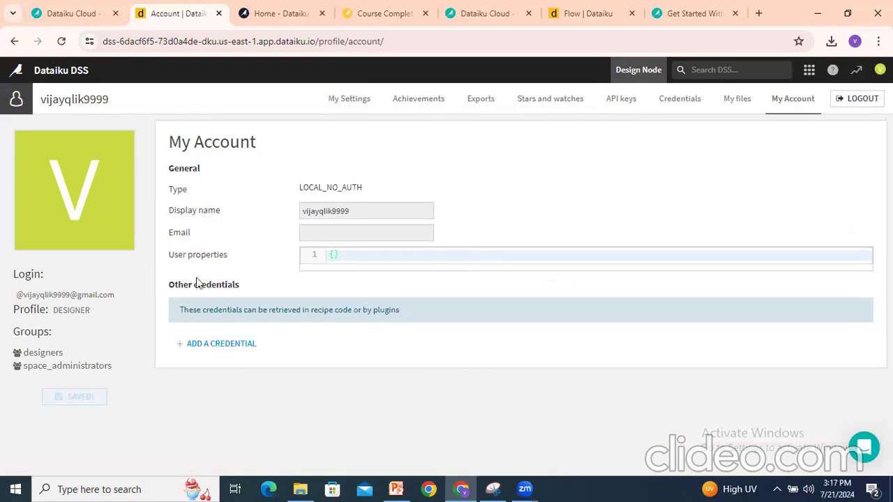
Return to the DSS home page and create a blank project named Test.
left_click(16, 72)
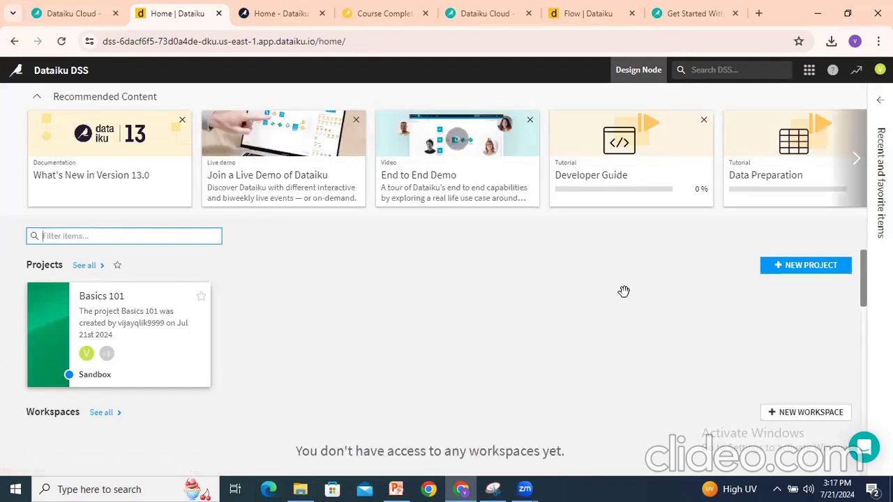
left_click(809, 272)
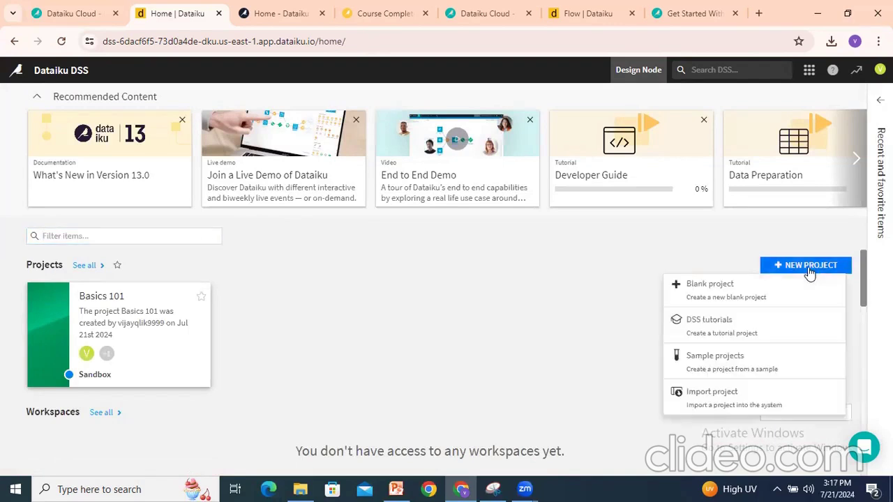
left_click(706, 294)
left_click(475, 238)
type("Test")
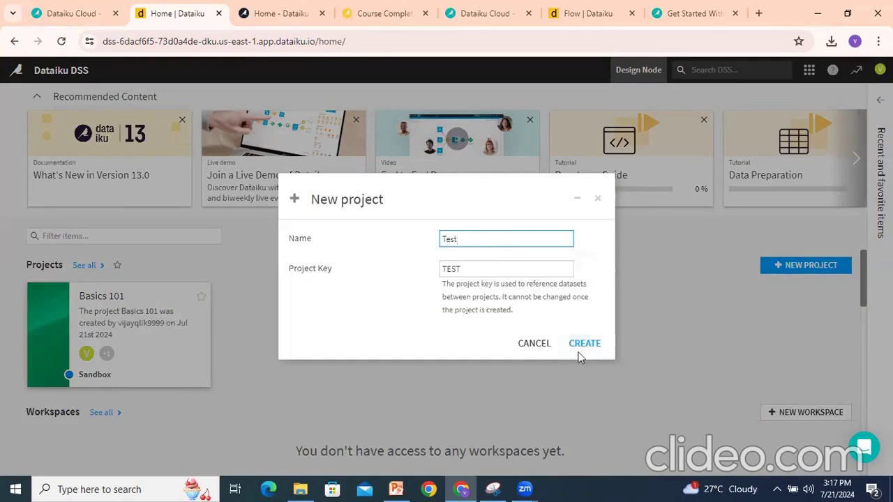
left_click(581, 347)
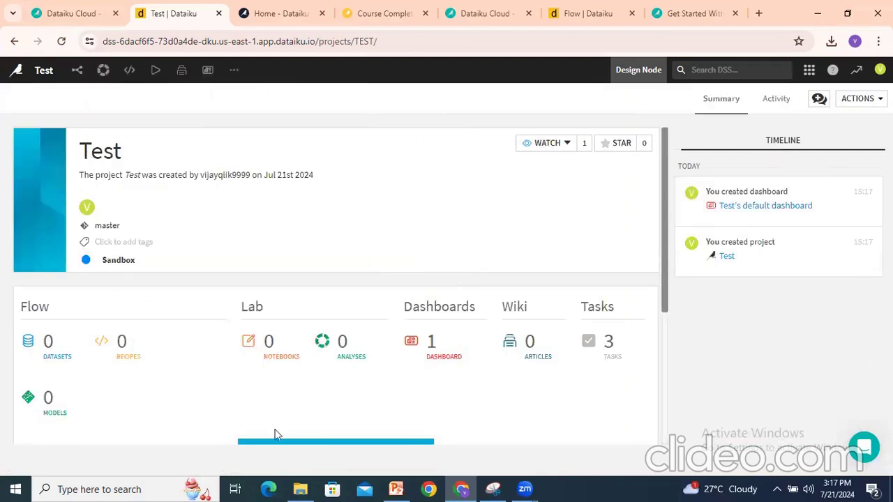
Look through the colour and image file options for the Test project's image, and close without saving.
mouse_move(49, 180)
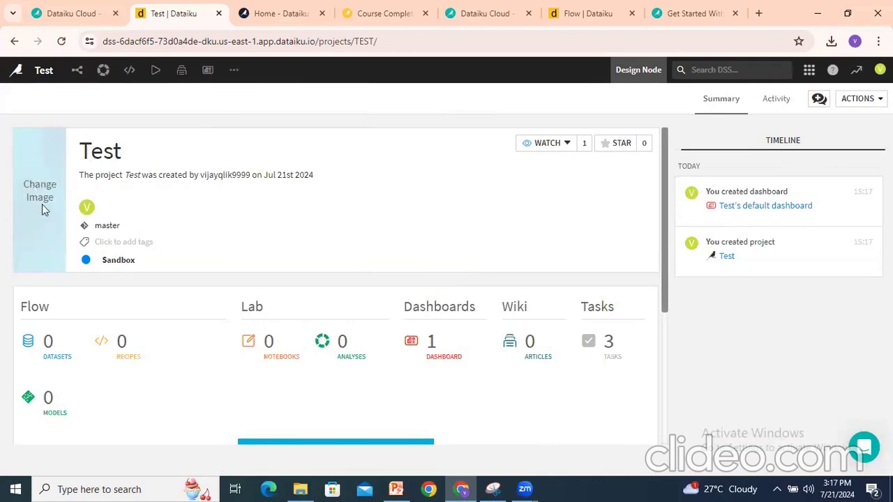
left_click(40, 199)
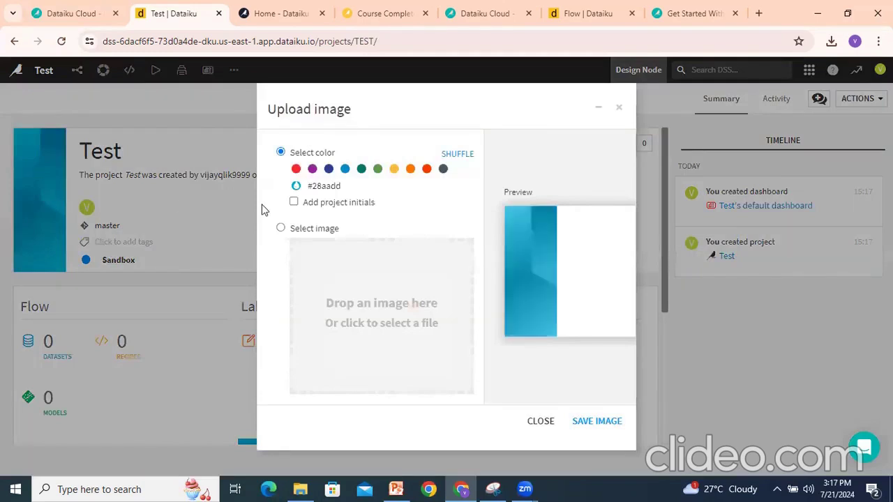
left_click(546, 422)
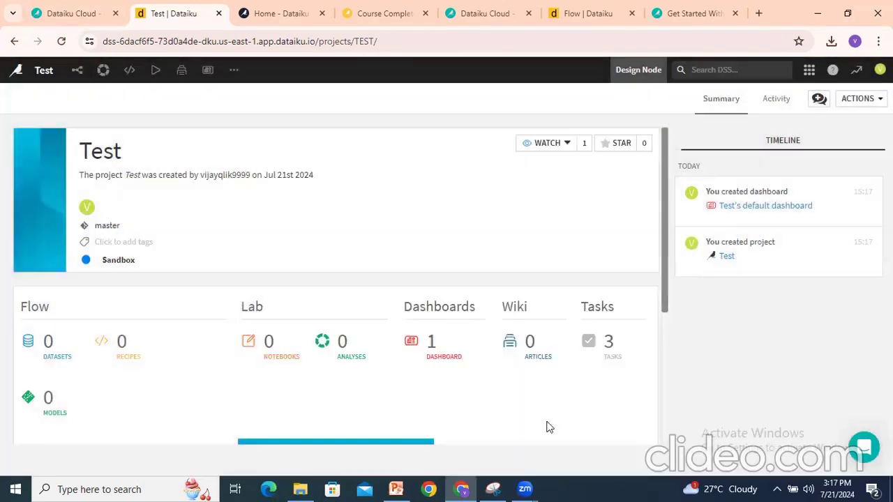
left_click(44, 197)
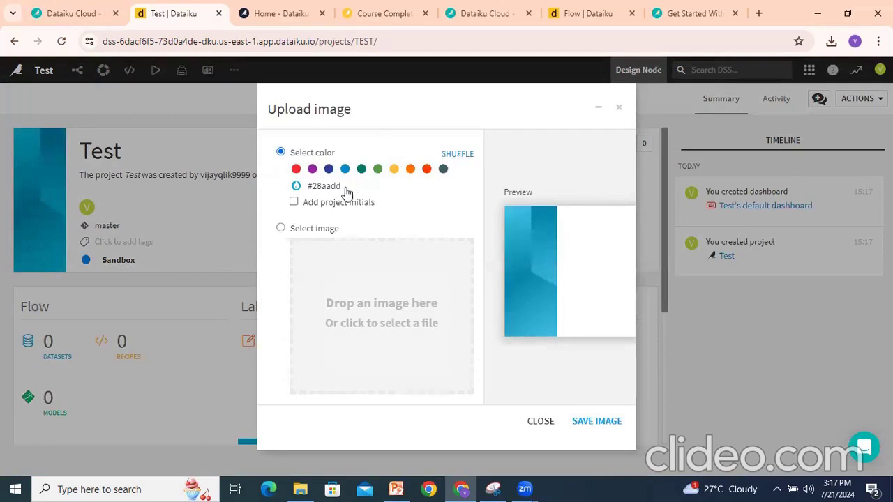
left_click(281, 229)
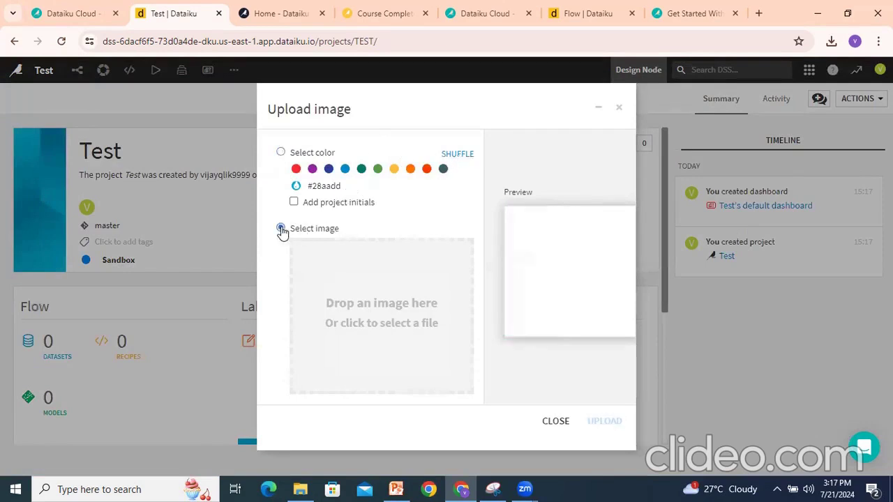
left_click(376, 308)
left_click(543, 292)
left_click(554, 422)
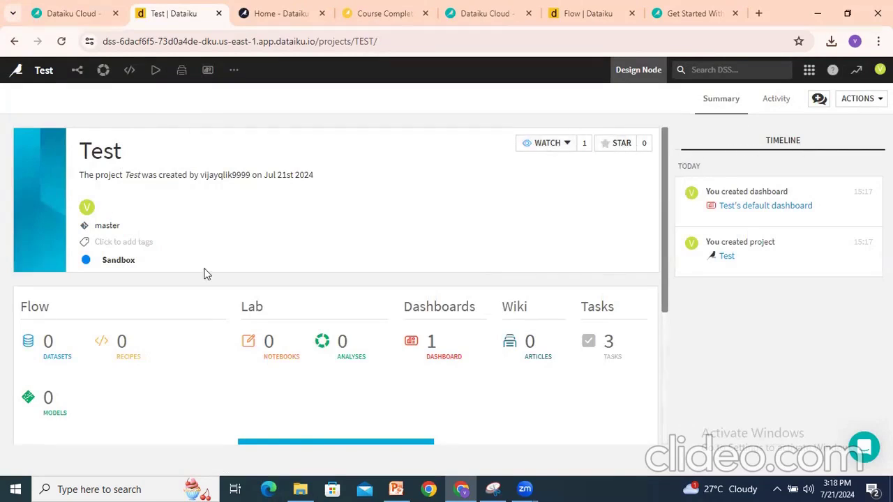
Look over the Test project's summary page and highlight its timeline heading.
scroll(203, 273, "down", 3)
scroll(205, 275, "up", 2)
left_click_drag(684, 164, 716, 163)
left_click(741, 169)
View the project's Activity page and the actions available for duplicating, exporting or deleting the project.
left_click(776, 101)
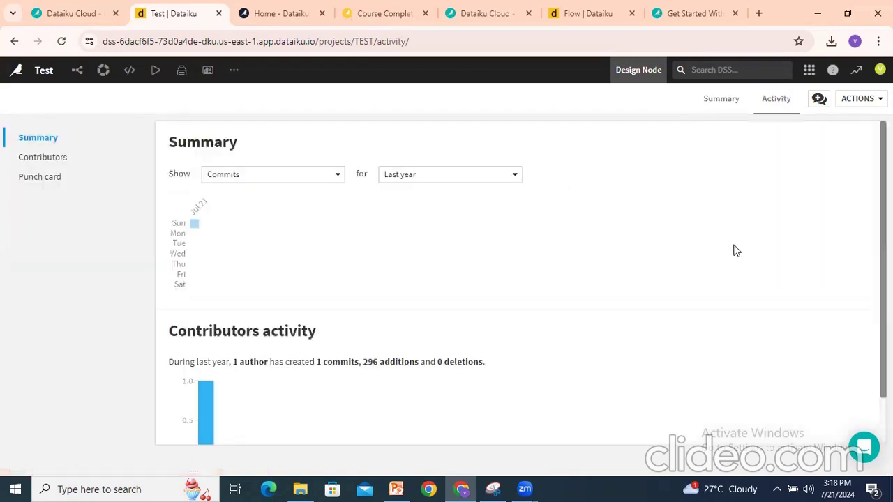
scroll(369, 289, "down", 1)
scroll(370, 289, "up", 1)
left_click(858, 99)
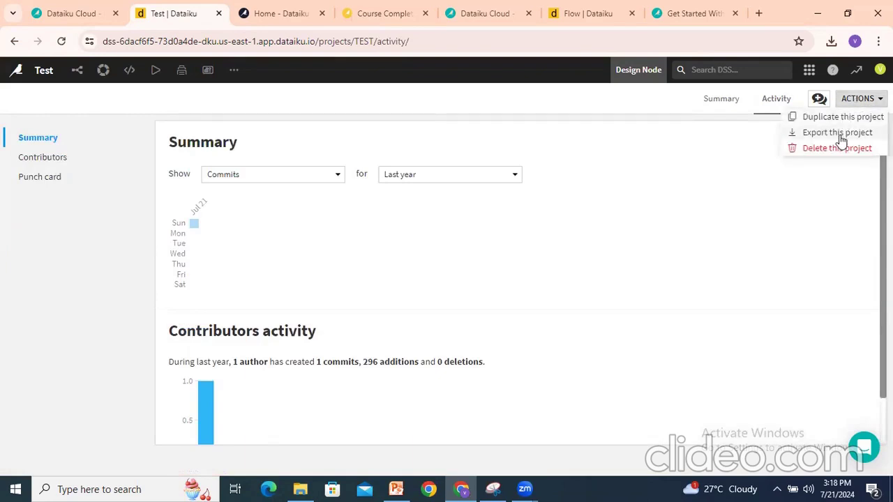
left_click(858, 98)
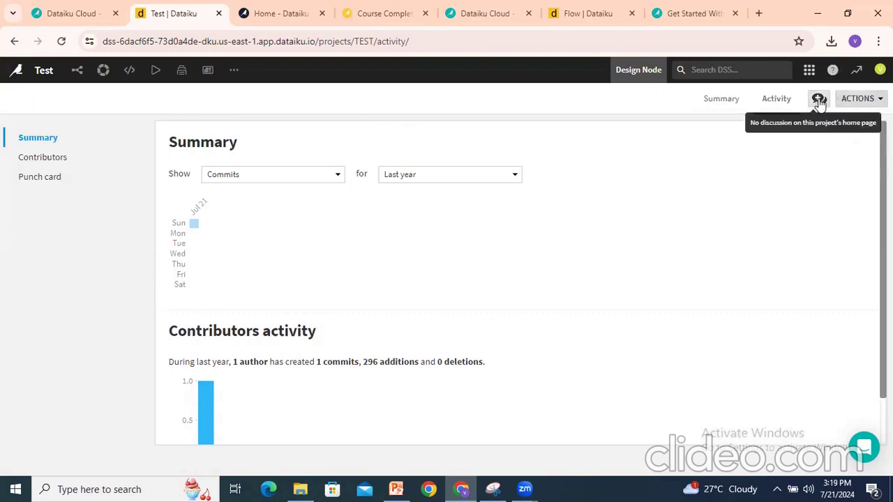
Open the project's discussions, highlight the note about watching the object for notifications, and close the discussions.
left_click(819, 100)
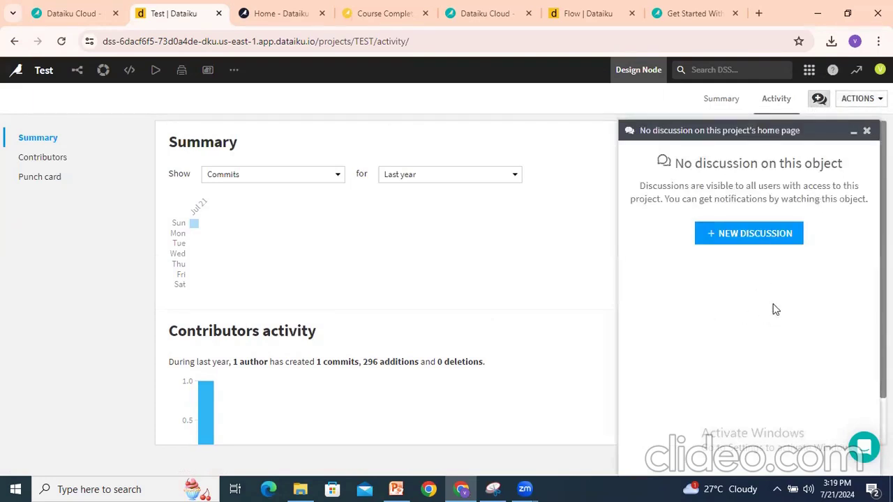
left_click_drag(723, 199, 807, 201)
left_click(819, 200)
left_click(867, 131)
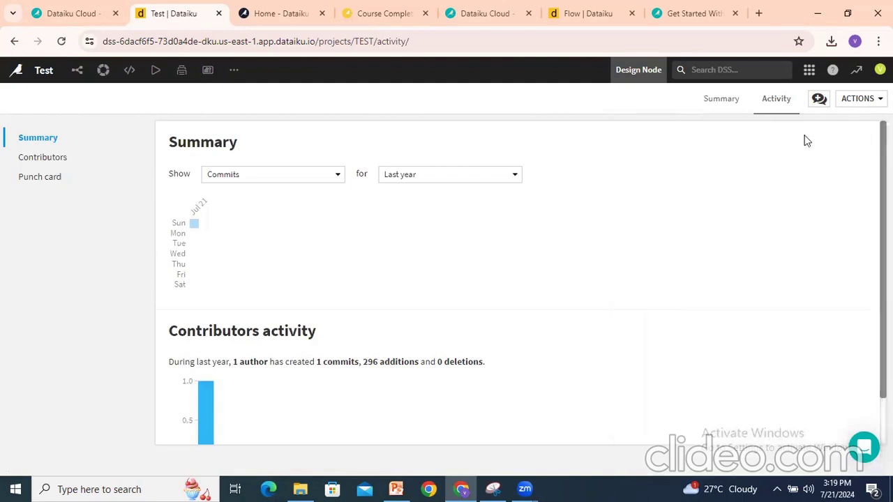
Return to the Test project's summary page and review its Flow options, content sections and to-do list.
mouse_move(67, 72)
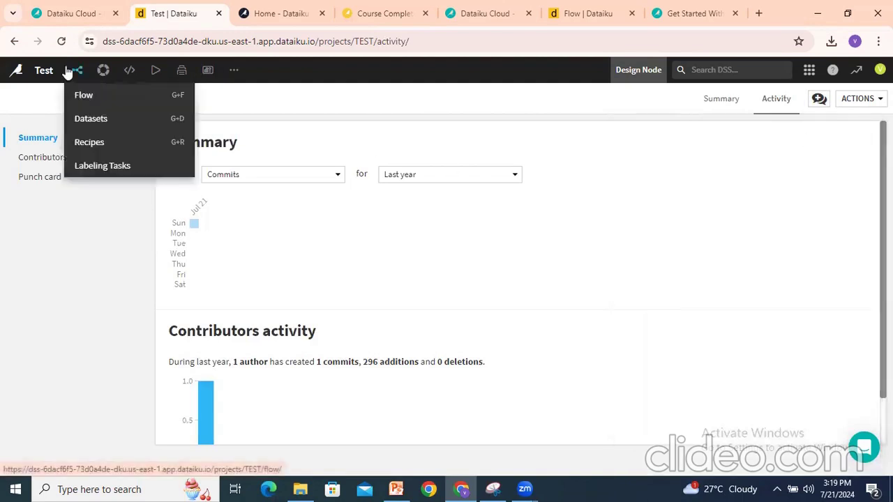
left_click(44, 72)
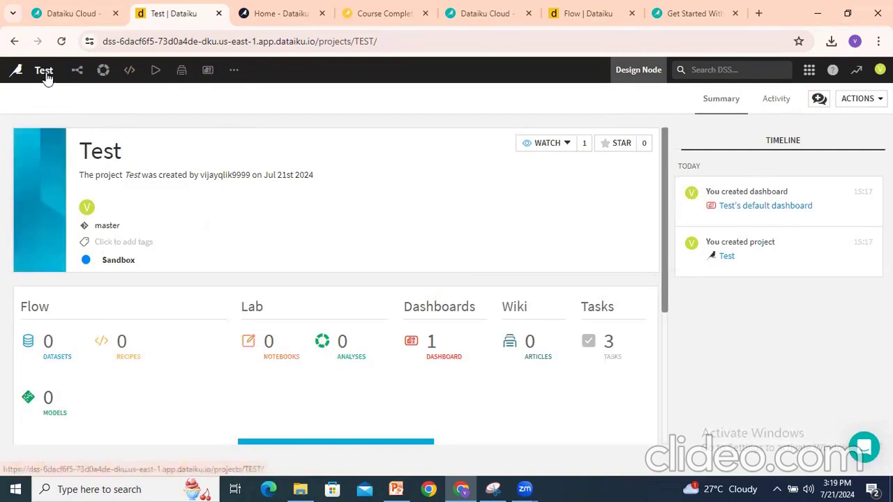
mouse_move(77, 73)
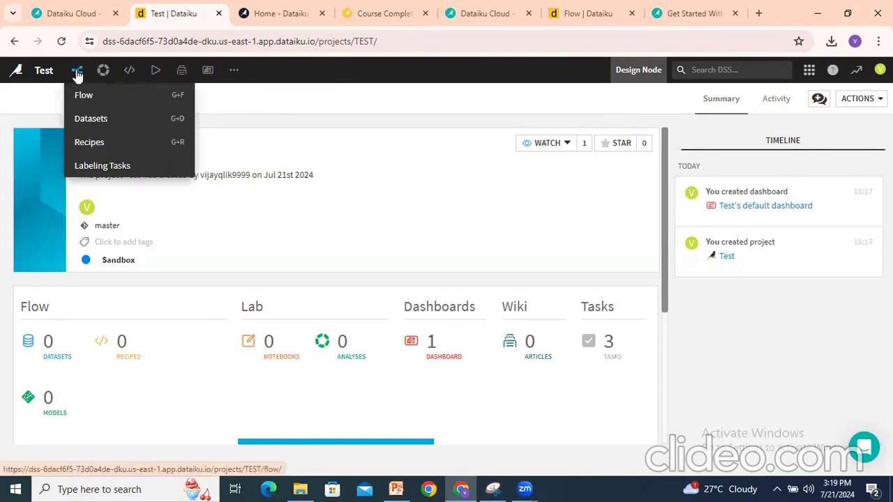
mouse_move(142, 73)
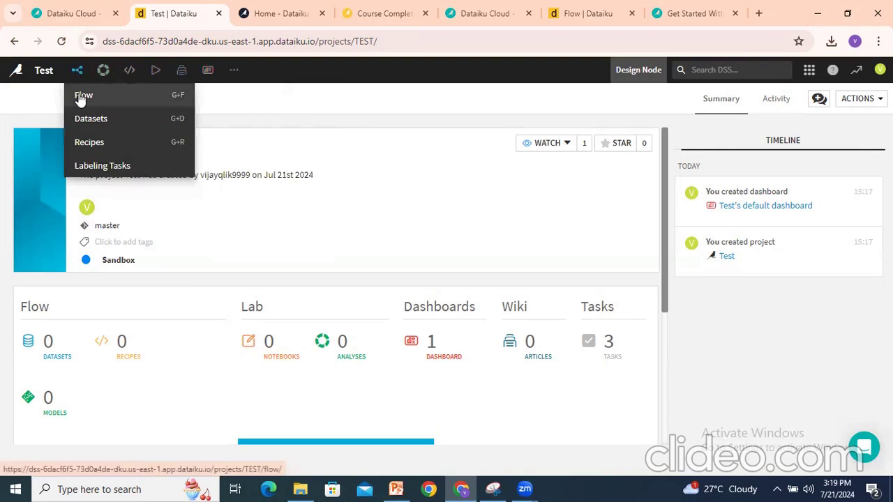
scroll(335, 184, "down", 3)
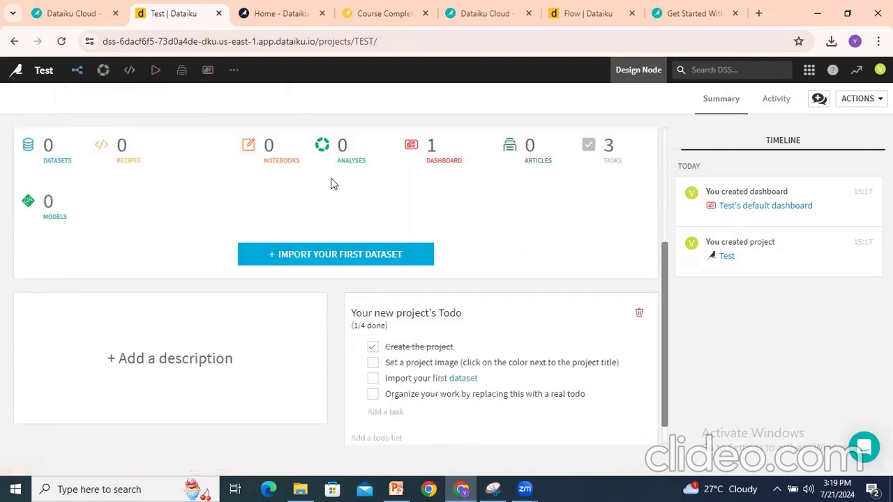
scroll(272, 261, "up", 1)
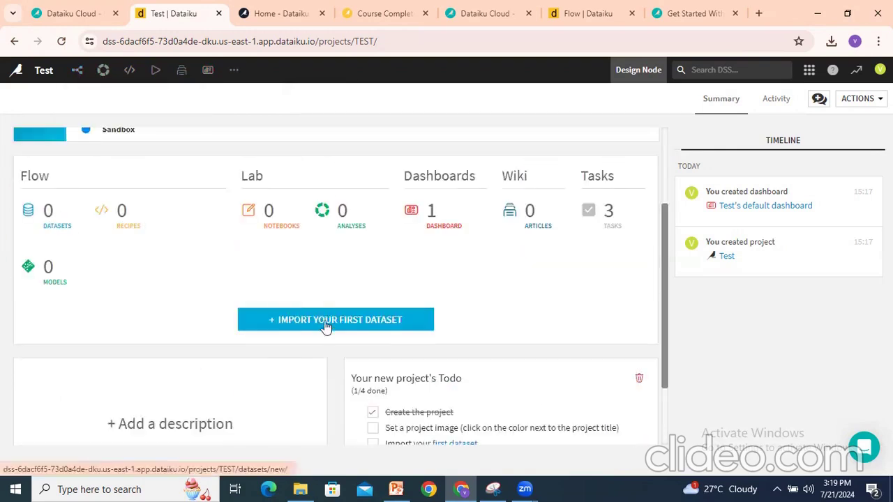
scroll(410, 314, "up", 1)
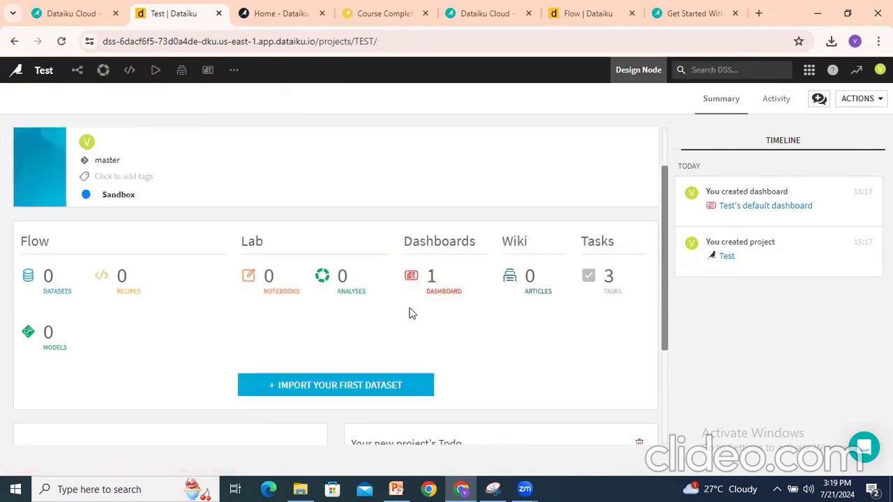
scroll(410, 313, "up", 1)
Open the Test project's Flow and highlight the message about its content.
left_click(79, 93)
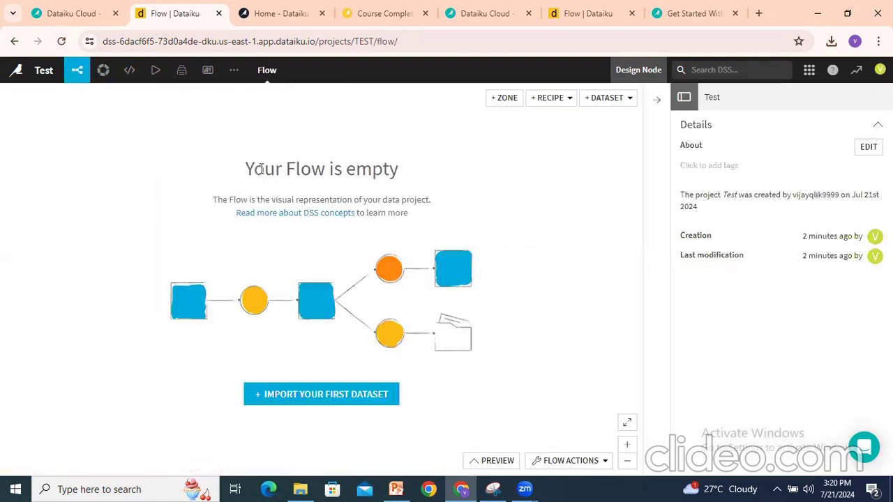
left_click_drag(264, 169, 393, 171)
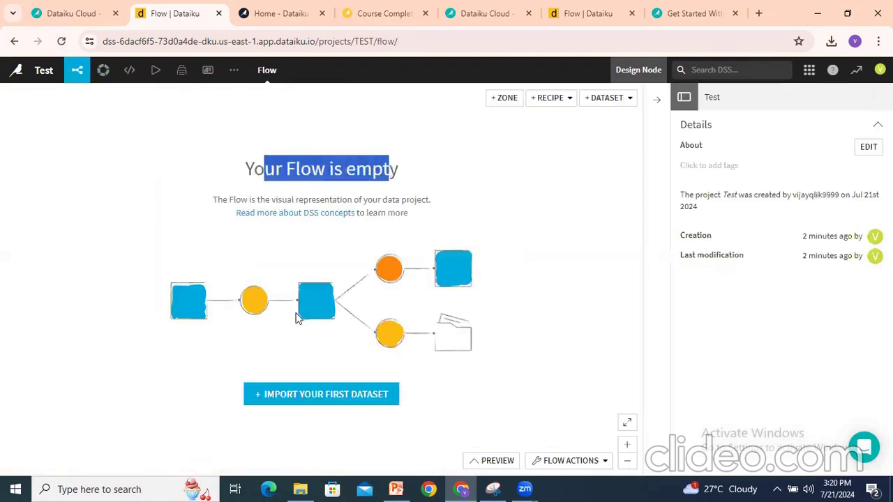
left_click(490, 388)
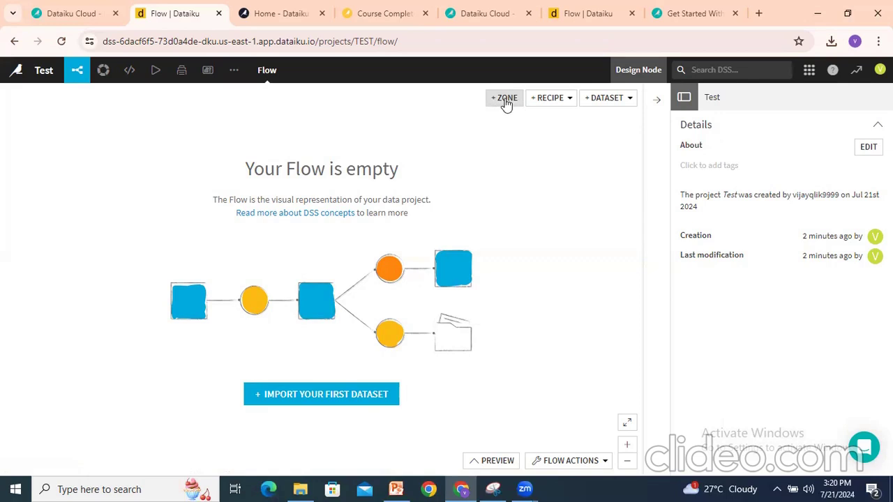
Look through the recipe types and the dataset source types that can be added to the Flow.
left_click(554, 101)
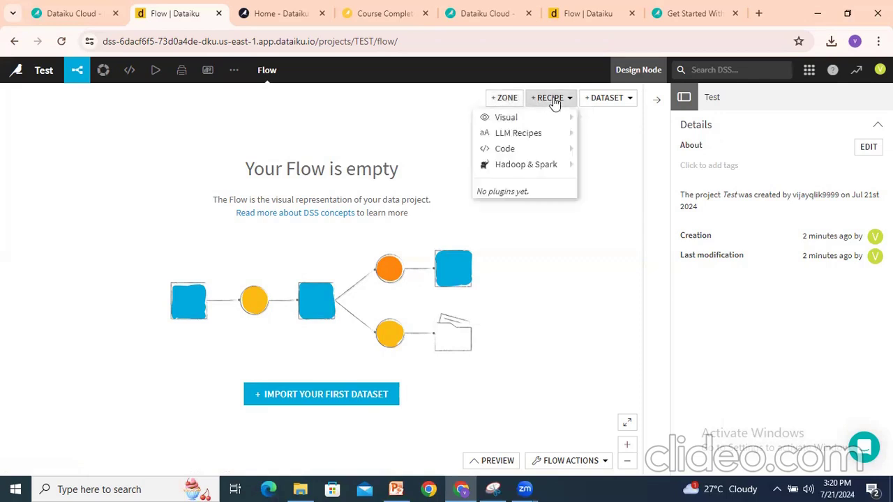
mouse_move(504, 146)
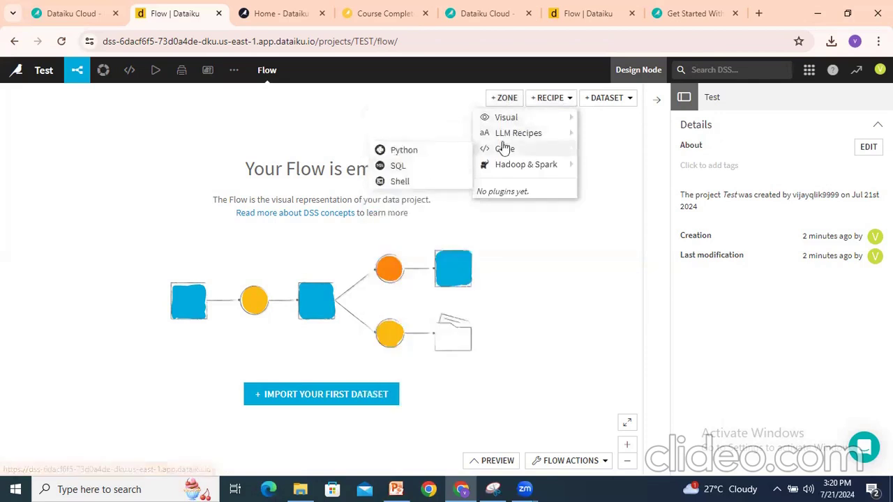
left_click(612, 99)
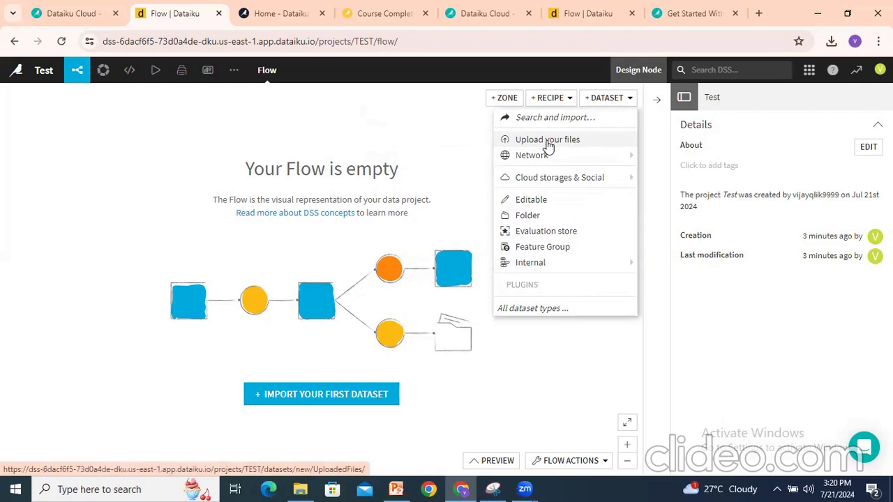
mouse_move(536, 162)
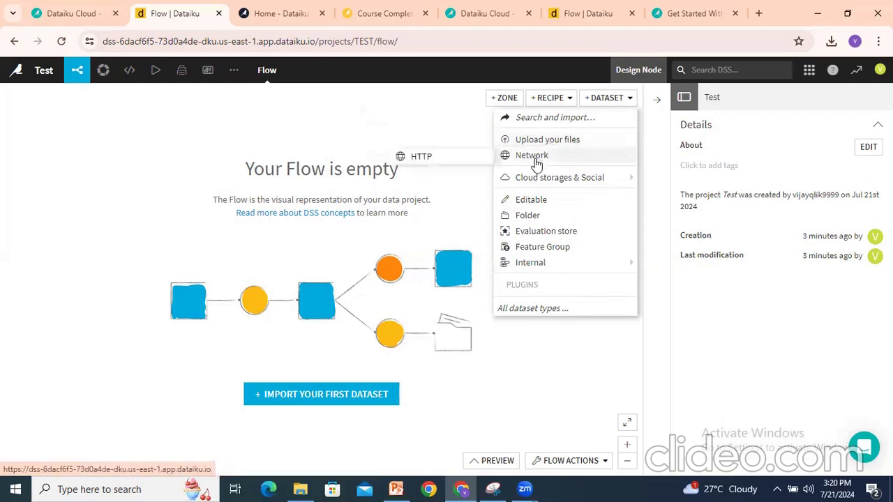
mouse_move(535, 184)
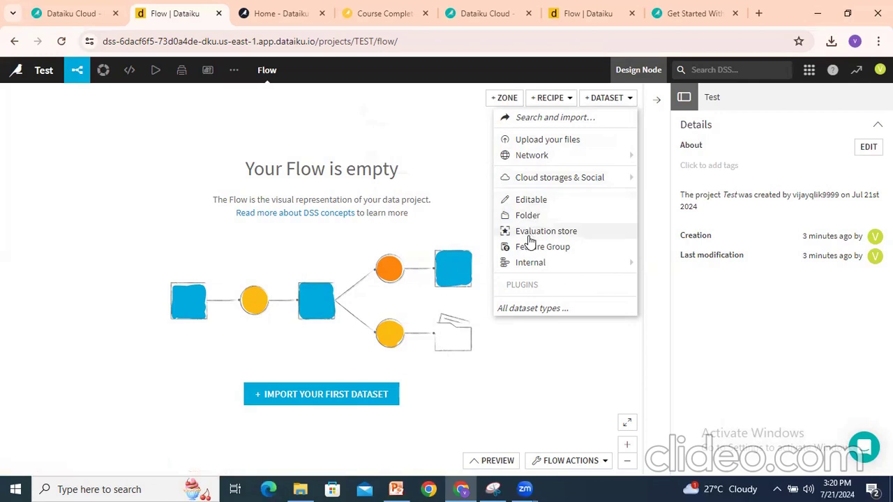
mouse_move(612, 158)
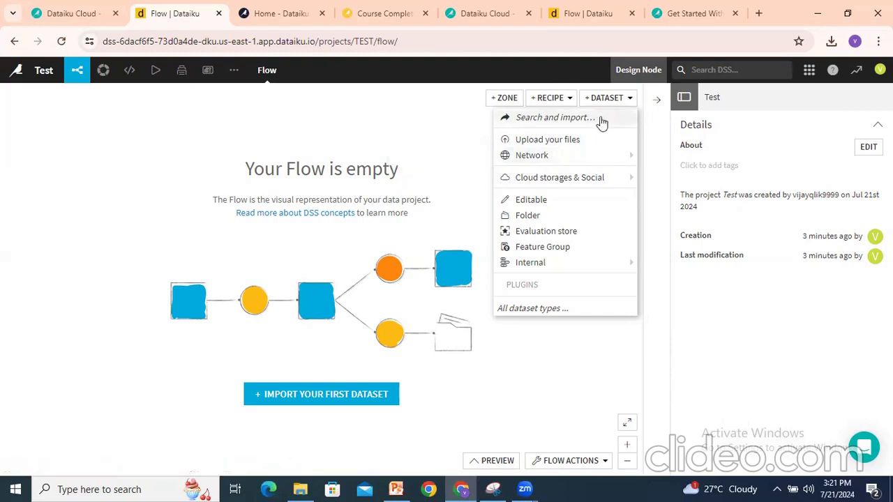
Start a new Uploaded Files dataset and upload the orders file from the Downloads folder.
left_click(541, 143)
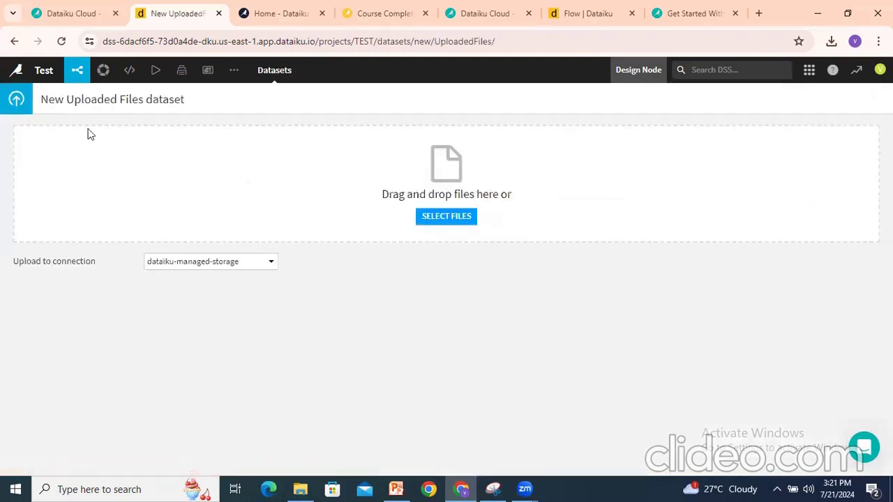
left_click_drag(392, 192, 515, 199)
left_click(444, 215)
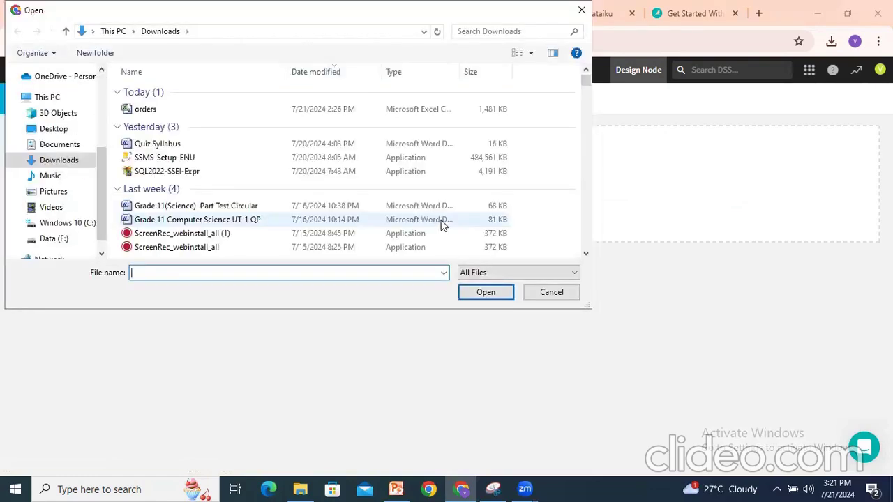
left_click(551, 292)
left_click(447, 217)
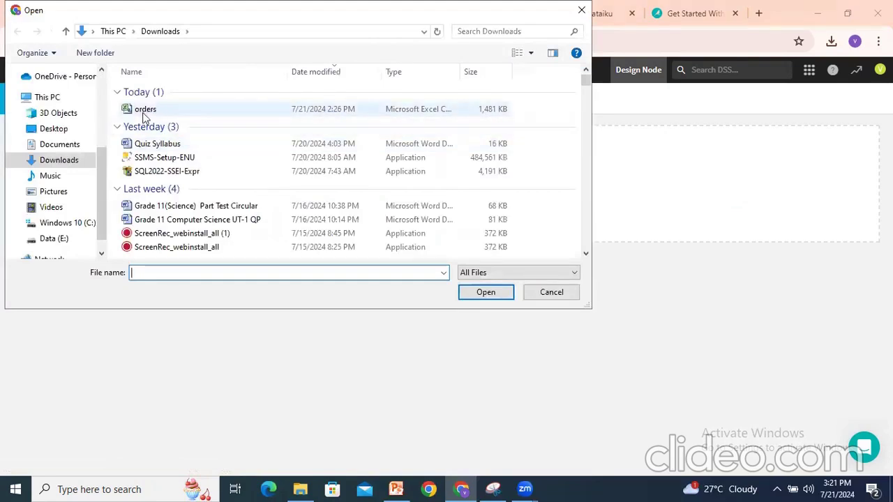
left_click(143, 112)
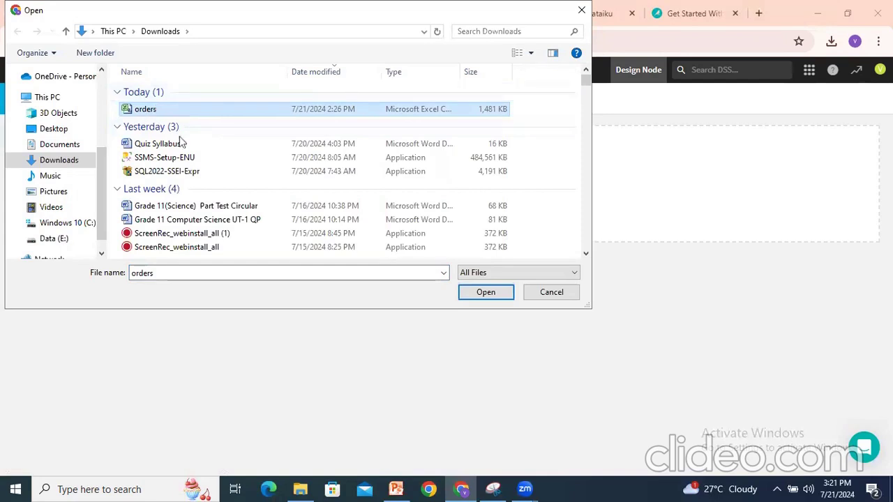
left_click(487, 292)
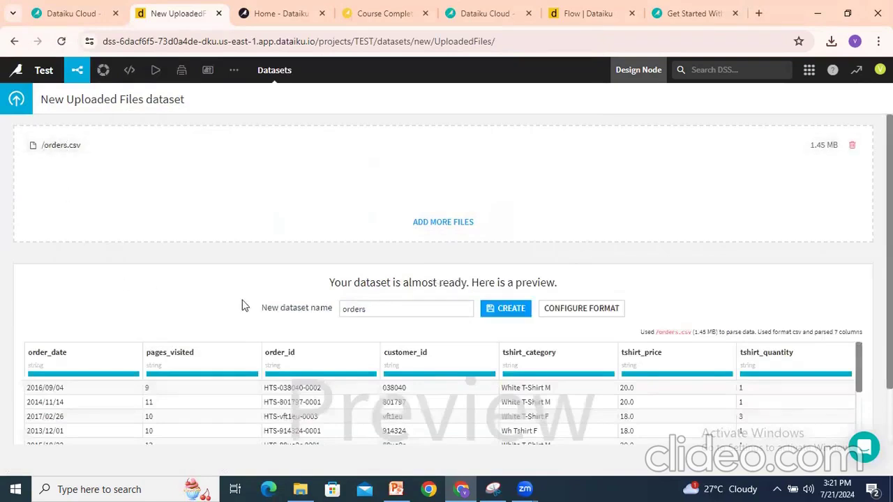
Examine the preview columns of the orders dataset and highlight the uploaded file's name, dismissing the file chooser.
scroll(263, 299, "down", 1)
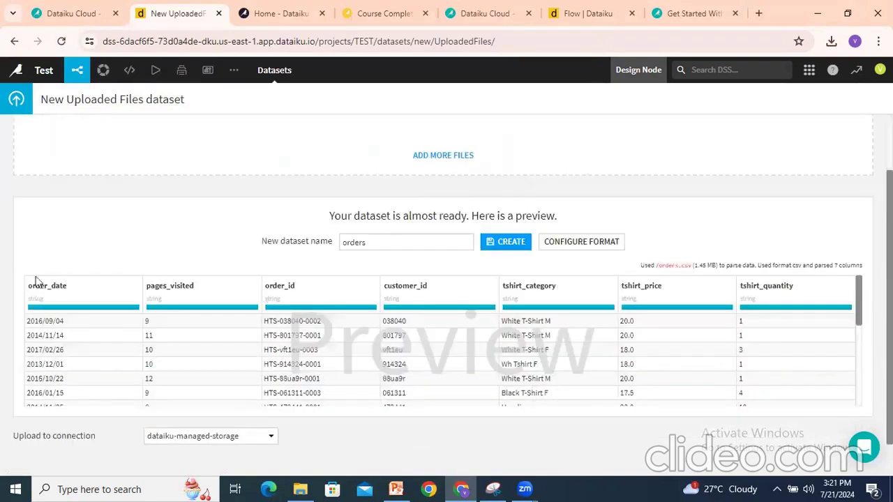
scroll(70, 177, "up", 1)
left_click_drag(47, 145, 85, 145)
left_click(86, 145)
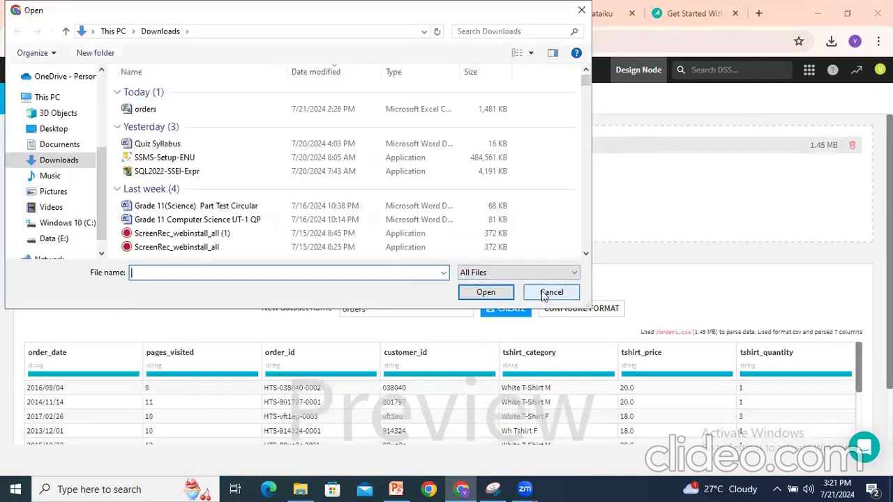
key("Escape")
scroll(236, 313, "down", 1)
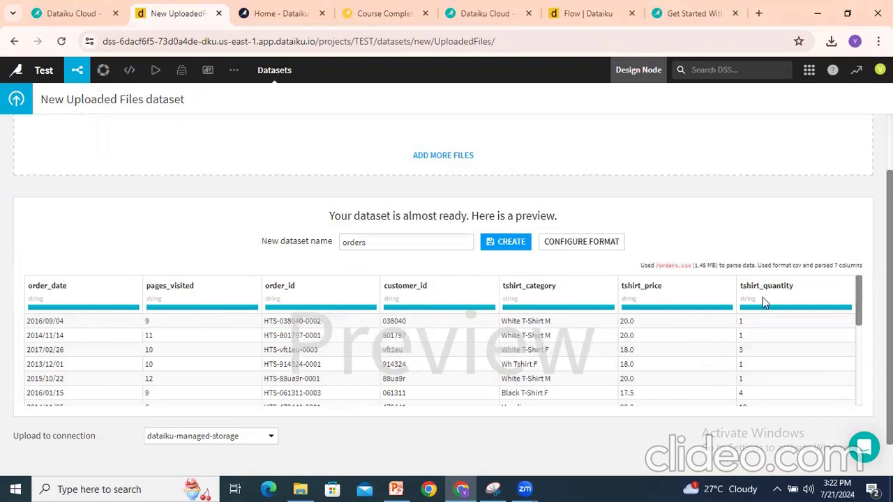
Check the new dataset name, keep it as orders, and create the uploaded dataset.
left_click(301, 246)
left_click_drag(388, 241, 325, 249)
left_click(376, 242)
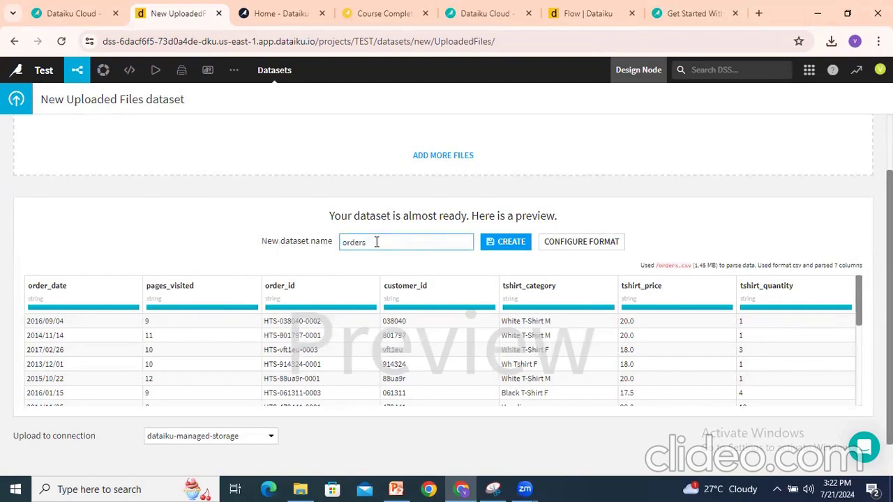
left_click_drag(379, 243, 331, 248)
left_click(397, 242)
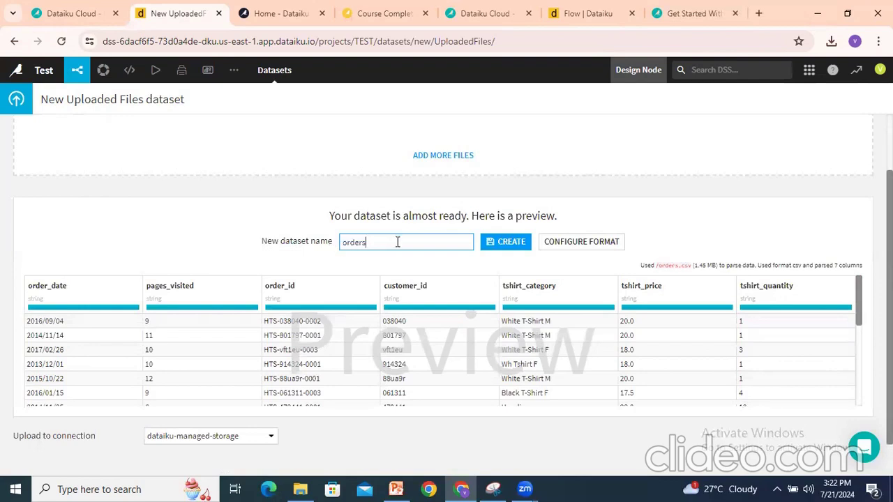
left_click(511, 243)
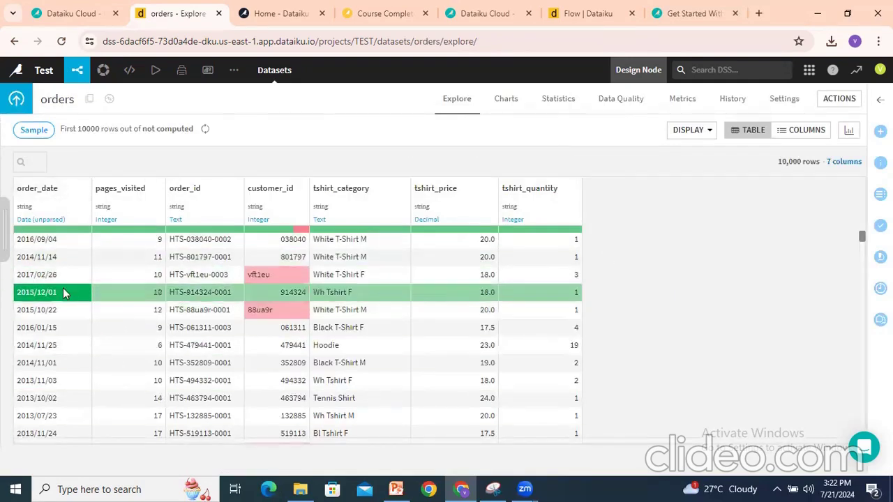
Return to the project's Flow and compare the details shown with the orders dataset selected and with nothing selected.
mouse_move(76, 73)
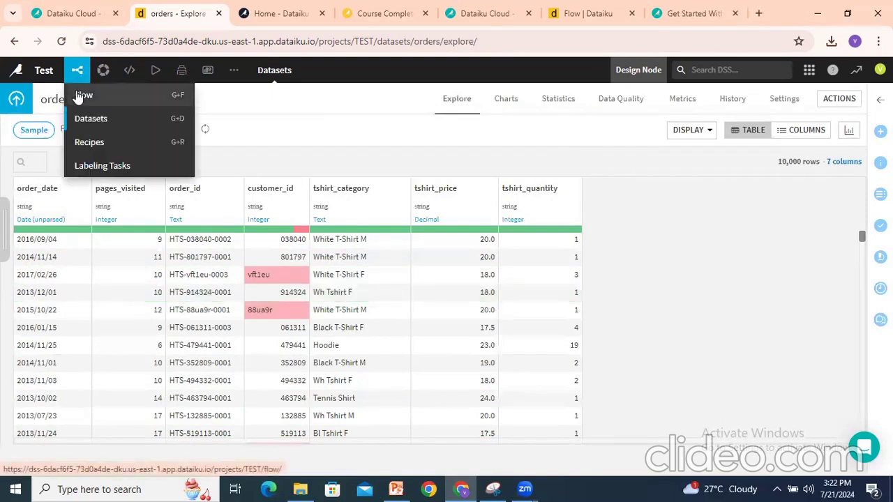
left_click(82, 98)
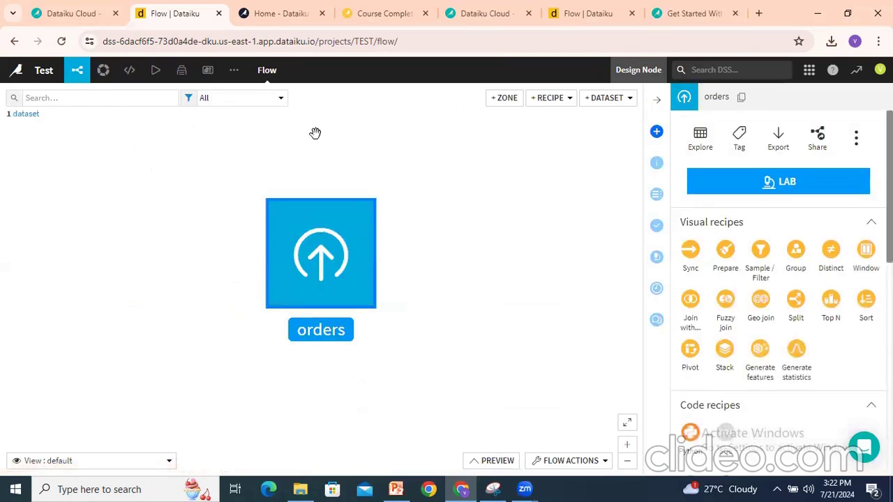
left_click_drag(342, 270, 232, 244)
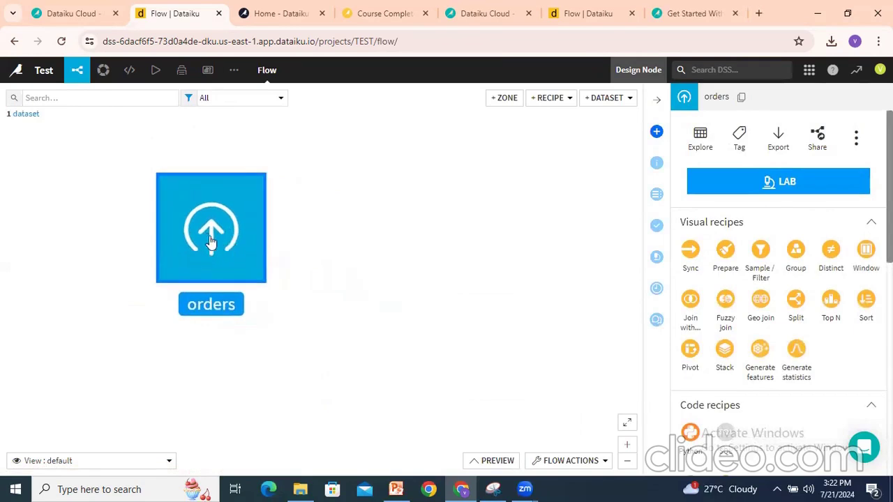
left_click(311, 250)
left_click(231, 246)
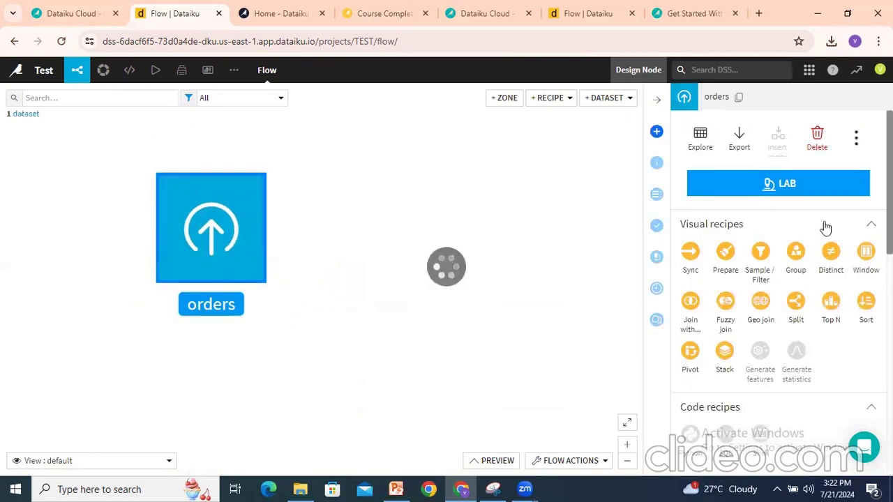
left_click(511, 249)
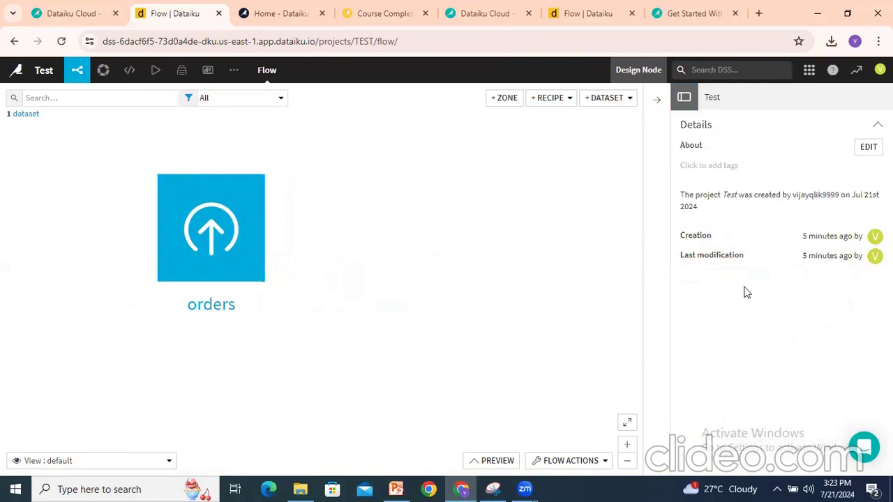
Select the orders dataset in the Flow, and collapse and reopen its actions pane twice.
left_click(225, 236)
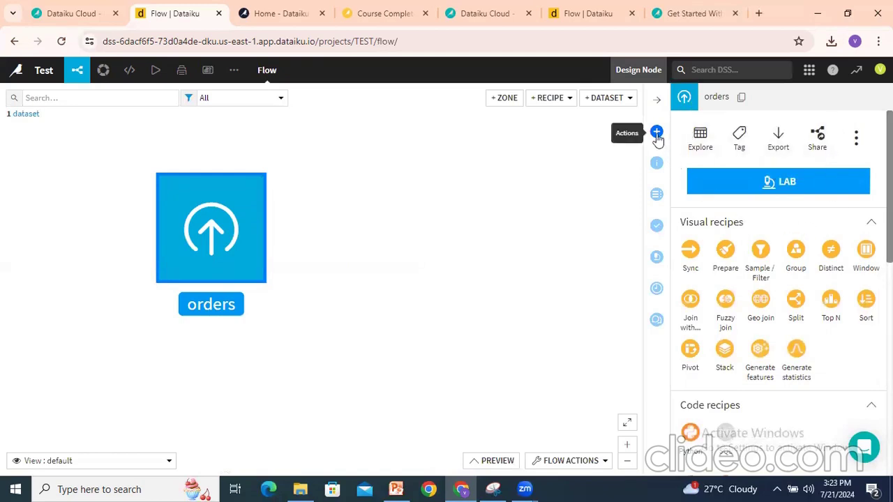
left_click(657, 100)
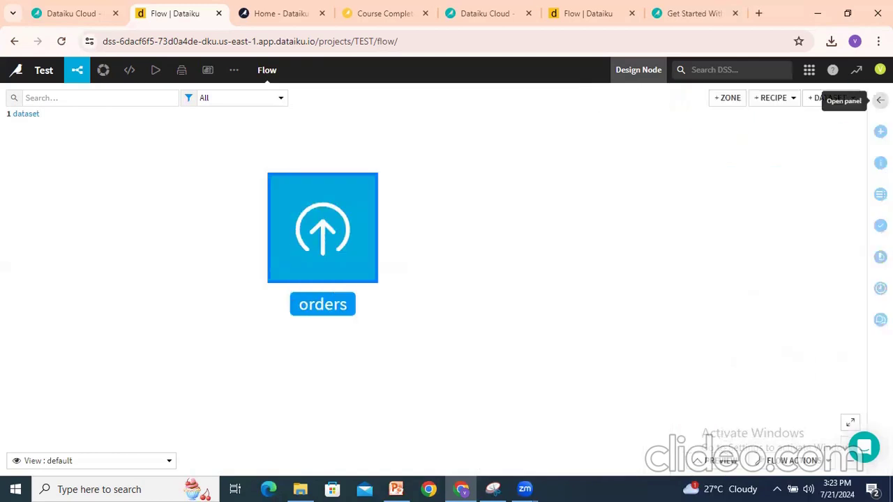
left_click(881, 100)
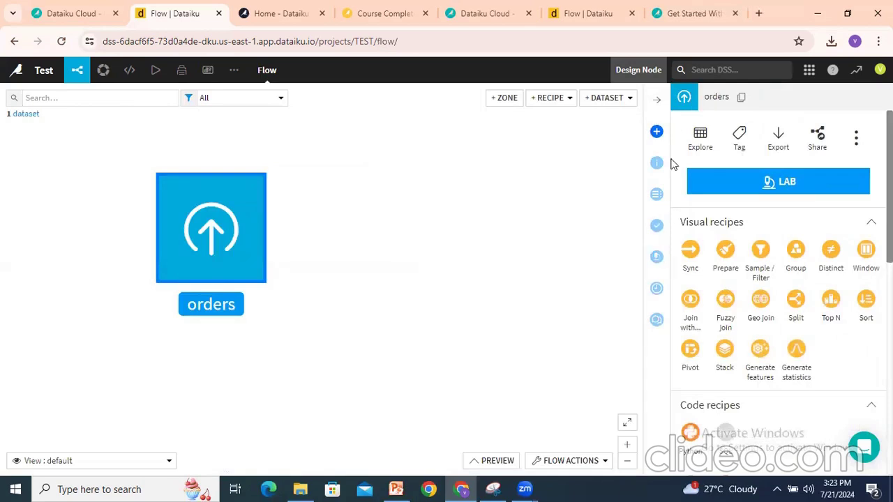
left_click(656, 132)
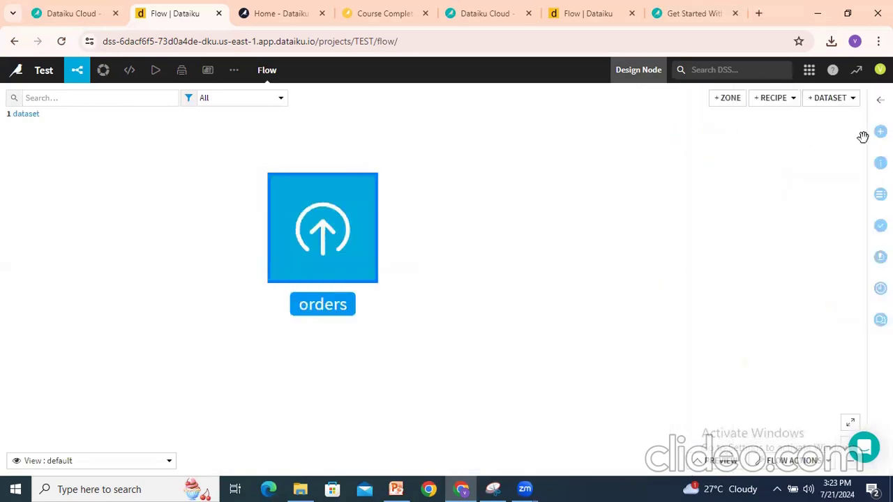
left_click(880, 132)
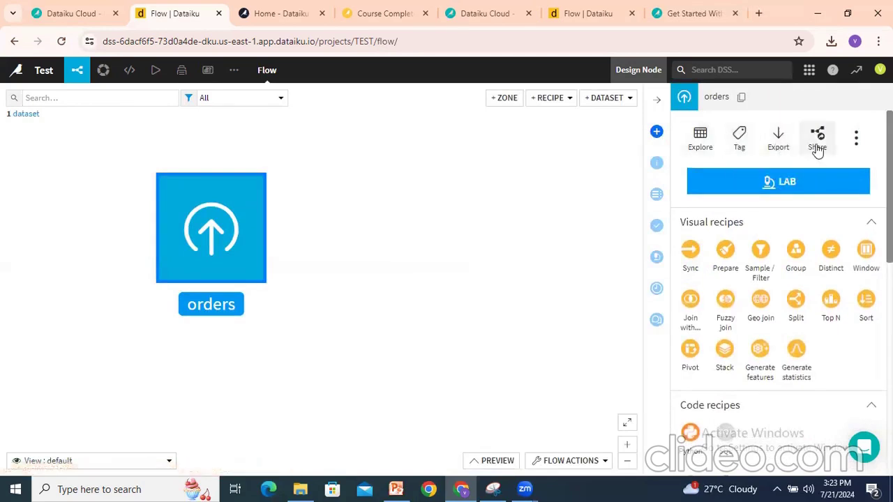
Expand the orders dataset's additional actions and look through its visual, code, LLM and other recipes, Flow zones and other actions.
left_click(859, 148)
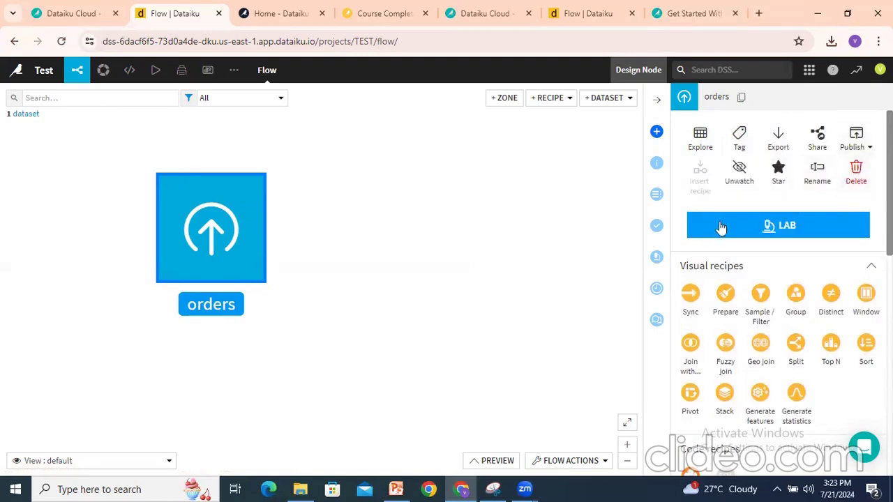
scroll(778, 294, "down", 2)
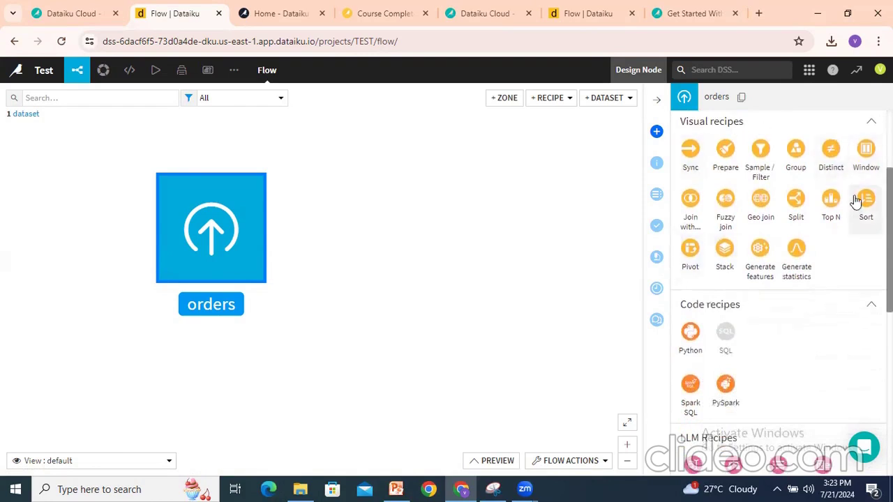
scroll(835, 260, "up", 1)
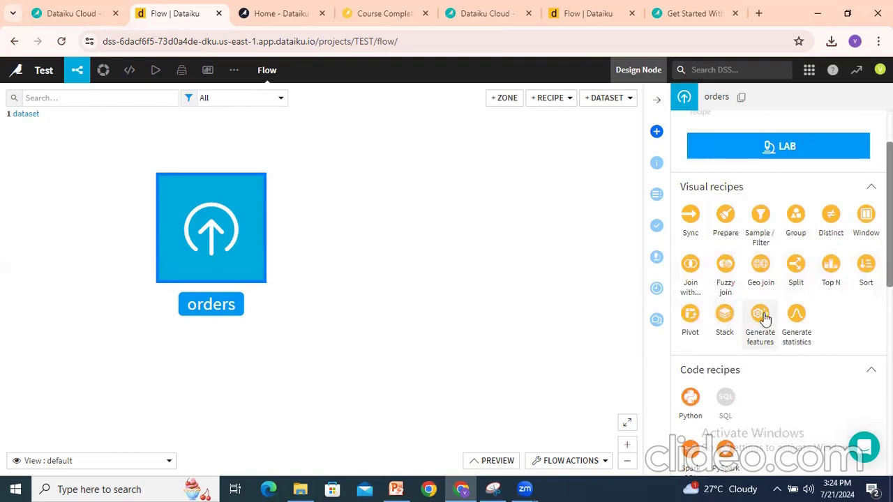
scroll(778, 286, "down", 5)
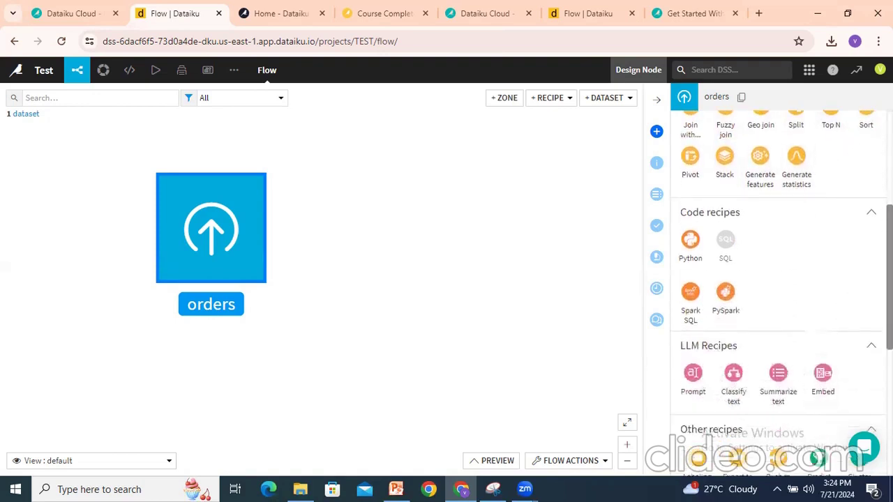
scroll(778, 286, "up", 1)
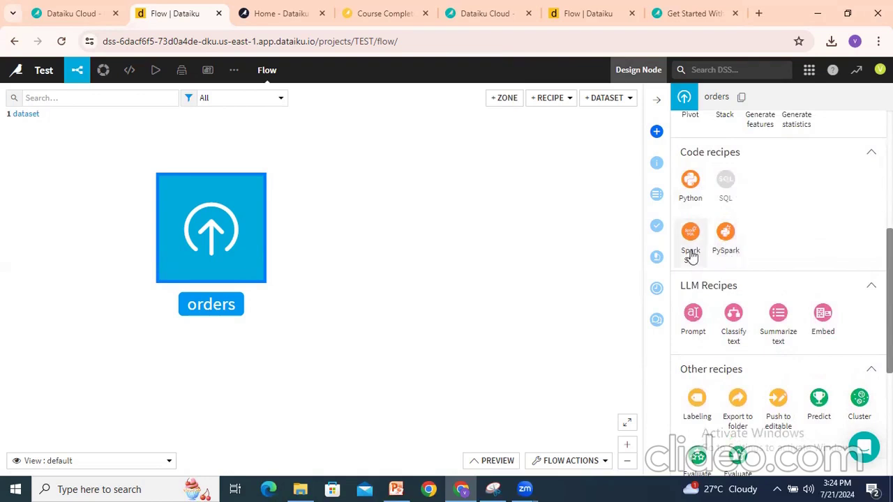
scroll(748, 243, "down", 2)
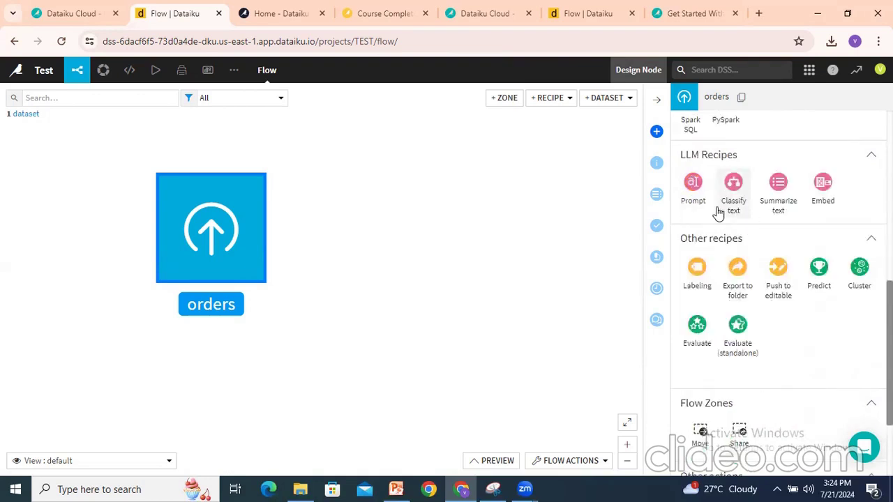
scroll(775, 286, "down", 2)
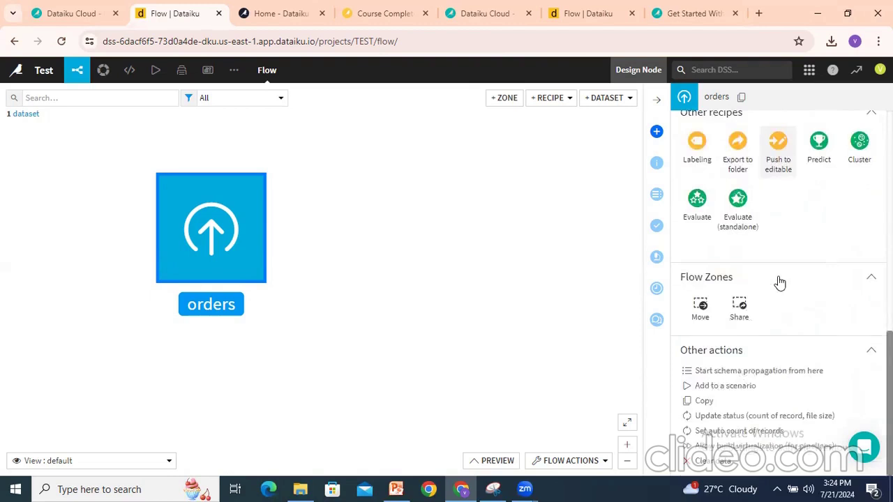
scroll(722, 206, "up", 5)
Reselect the orders dataset in the Flow and open it for exploration.
left_click(350, 213)
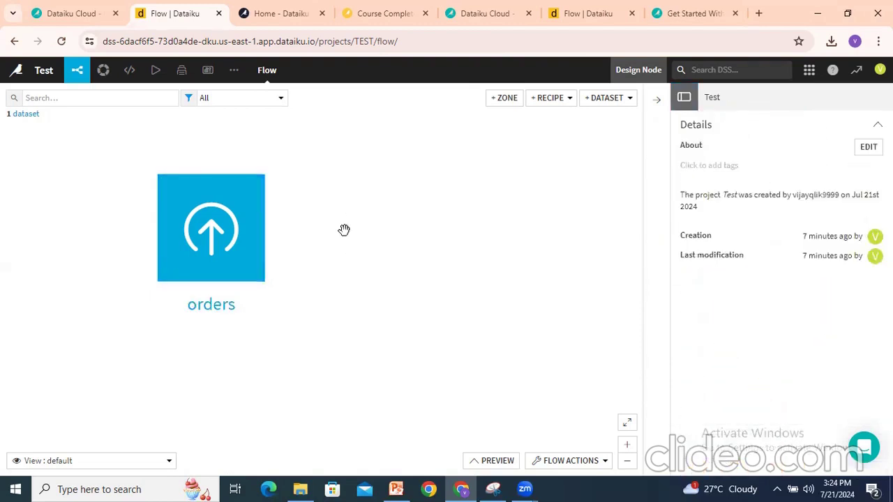
left_click(196, 245)
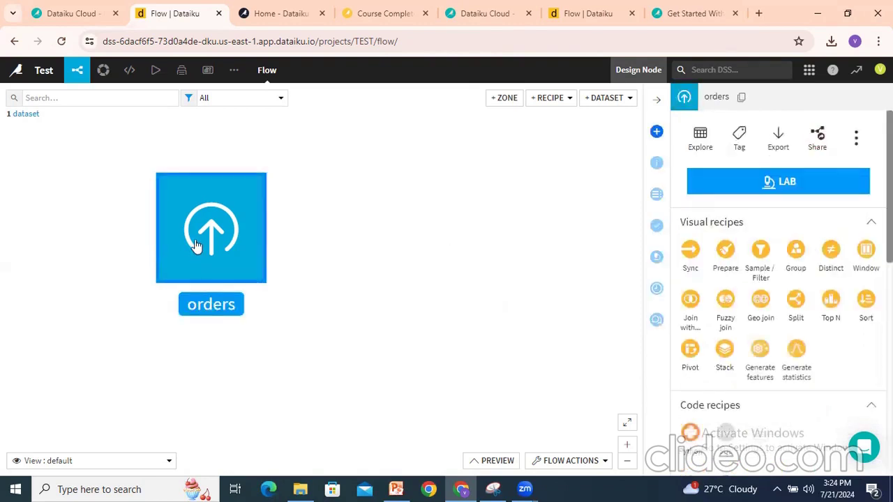
left_click(701, 143)
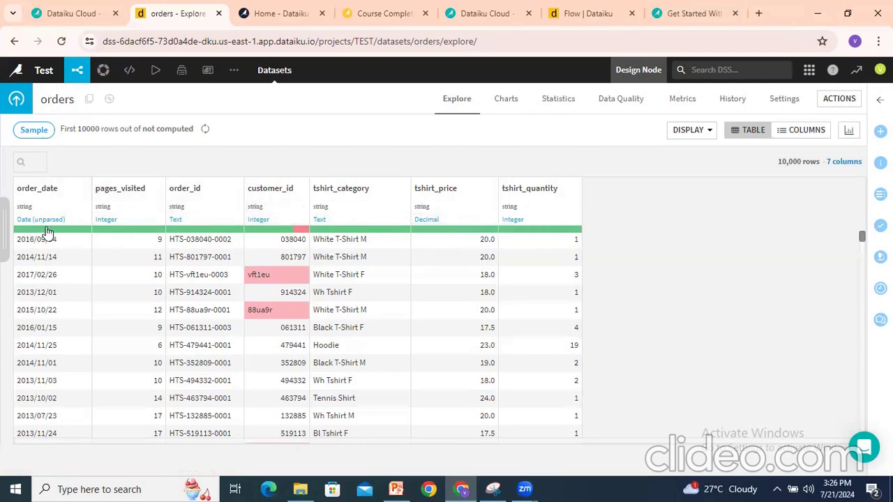
Examine the validity bars of order_date and customer_id and the storage types available for customer_id, leaving its type unchanged.
mouse_move(43, 232)
left_click(270, 239)
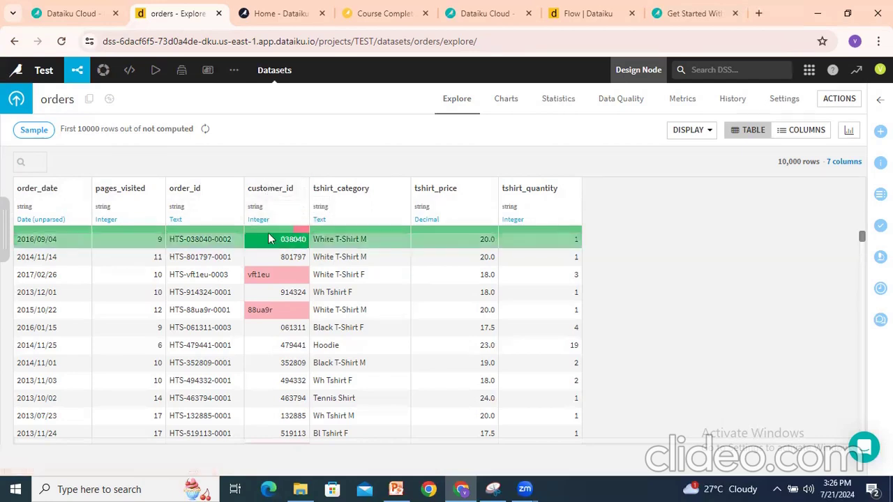
mouse_move(277, 236)
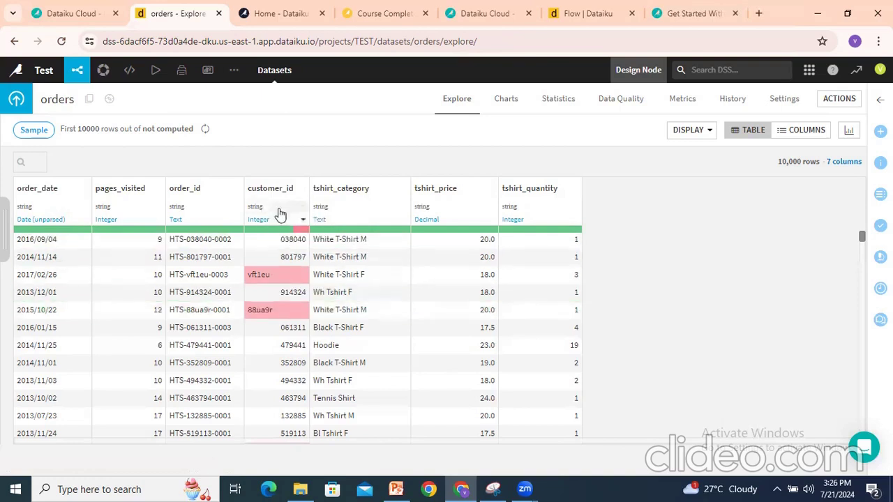
left_click(277, 207)
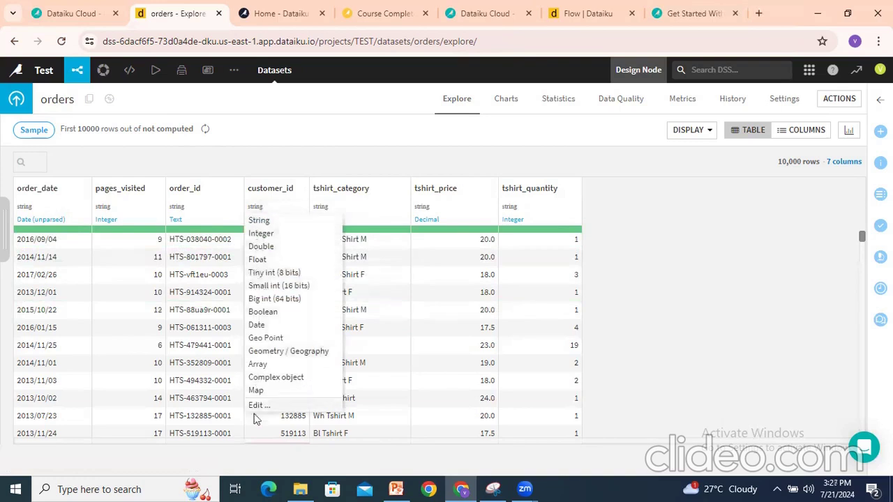
left_click(298, 165)
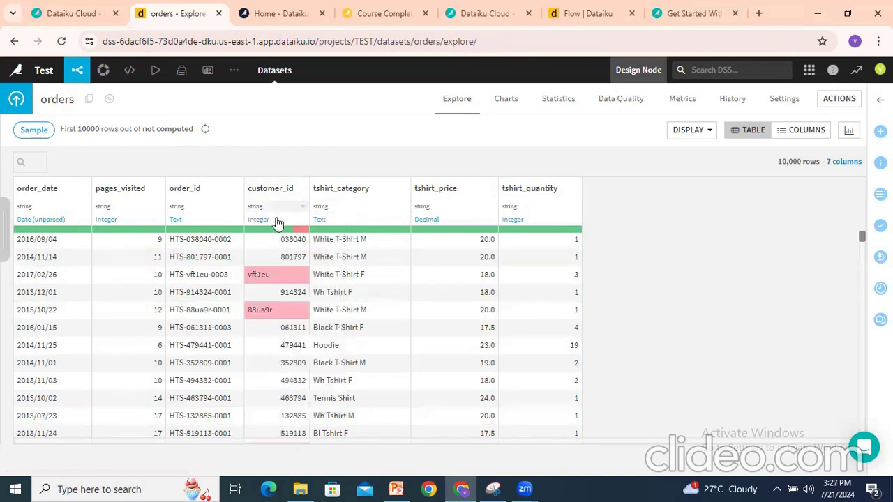
Set the meaning of the customer_id column to Text and return it to Auto-detect.
left_click(275, 221)
left_click(270, 250)
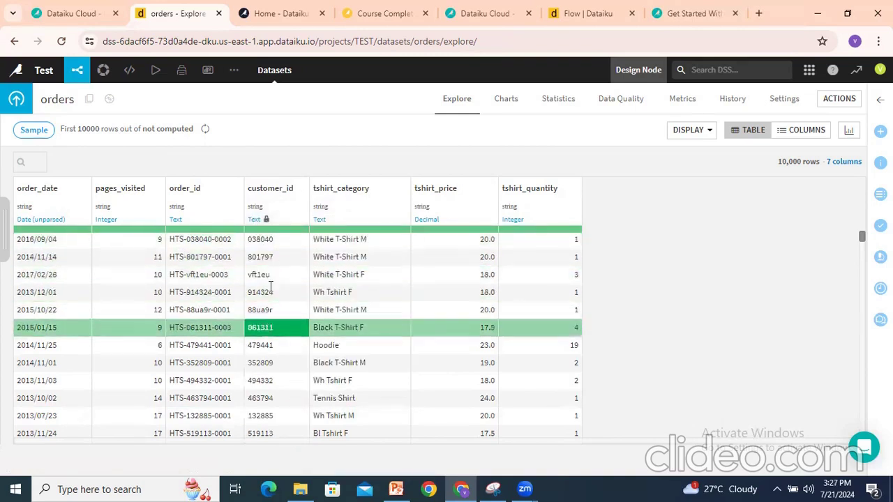
left_click(295, 219)
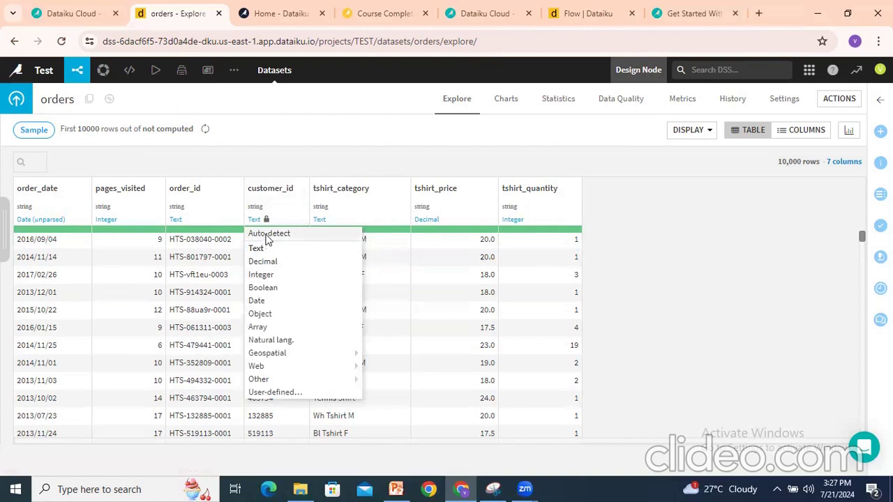
left_click(267, 239)
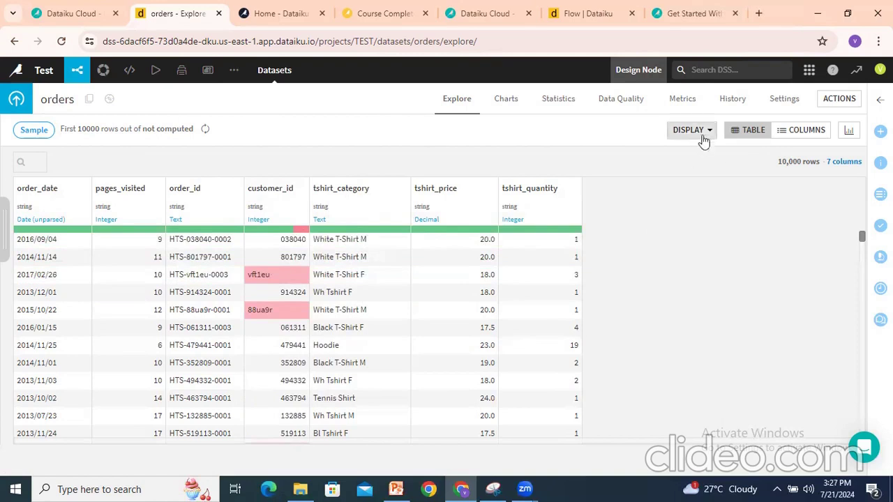
Try conditional formatting by meaning validity and by rules on all columns, finishing with the color scale for all columns.
left_click(706, 131)
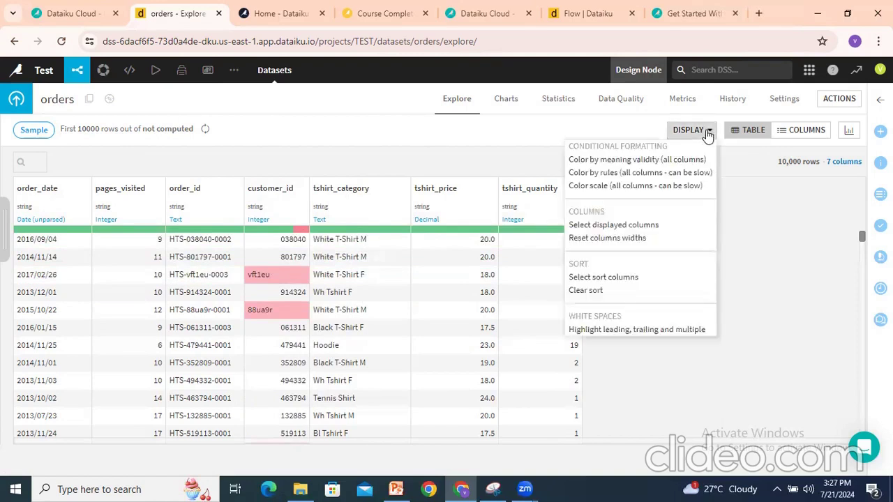
left_click(612, 163)
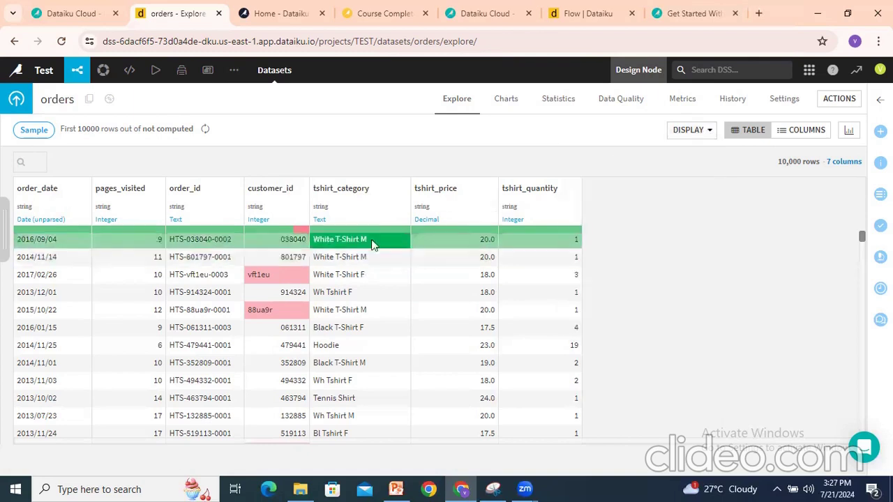
left_click(687, 132)
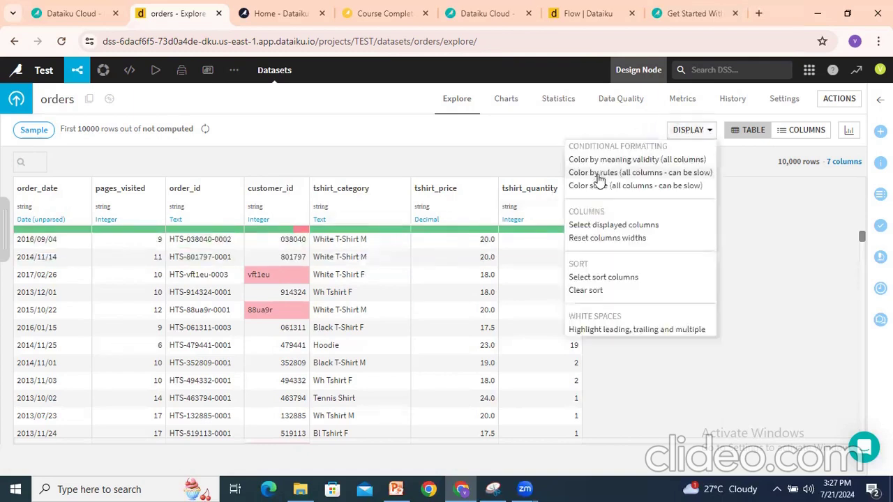
left_click(598, 179)
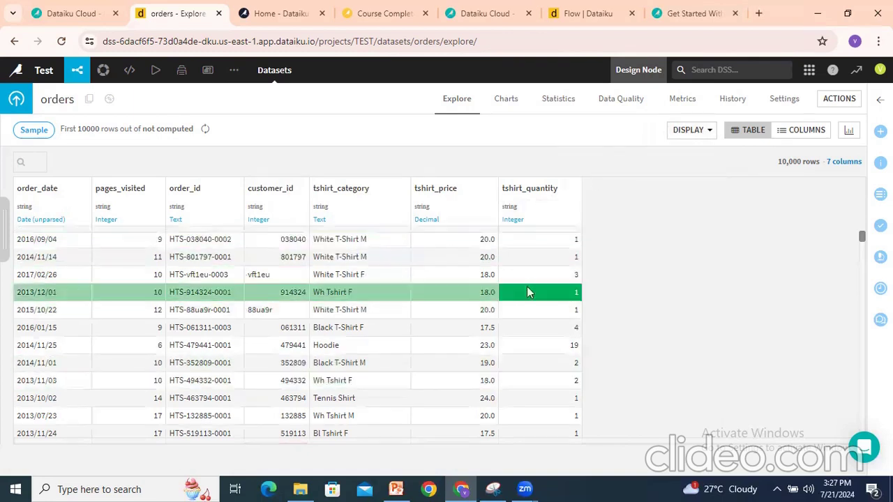
left_click(706, 132)
left_click(635, 187)
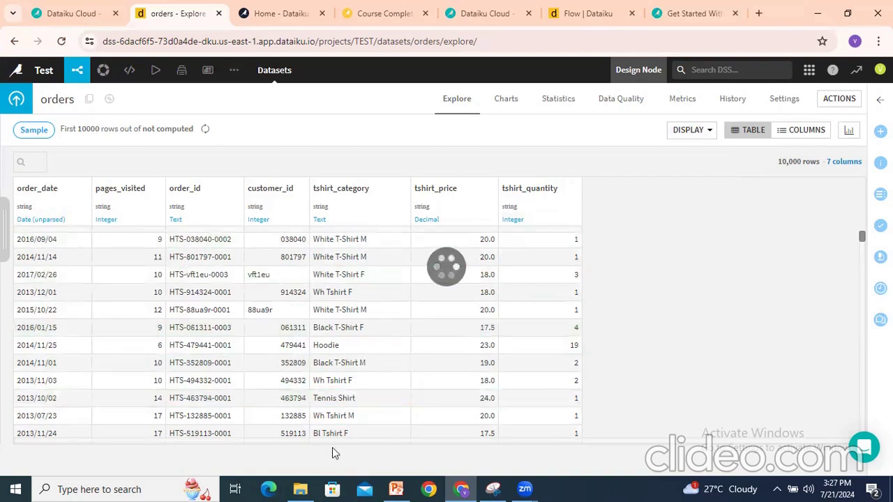
Restore the table's coloring by meaning validity and switch the orders dataset to the columns view.
left_click(694, 131)
left_click(621, 160)
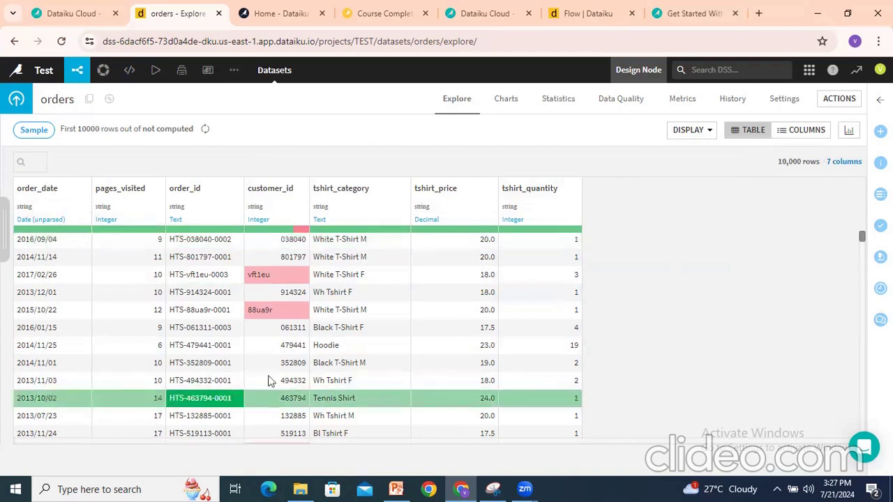
left_click(807, 131)
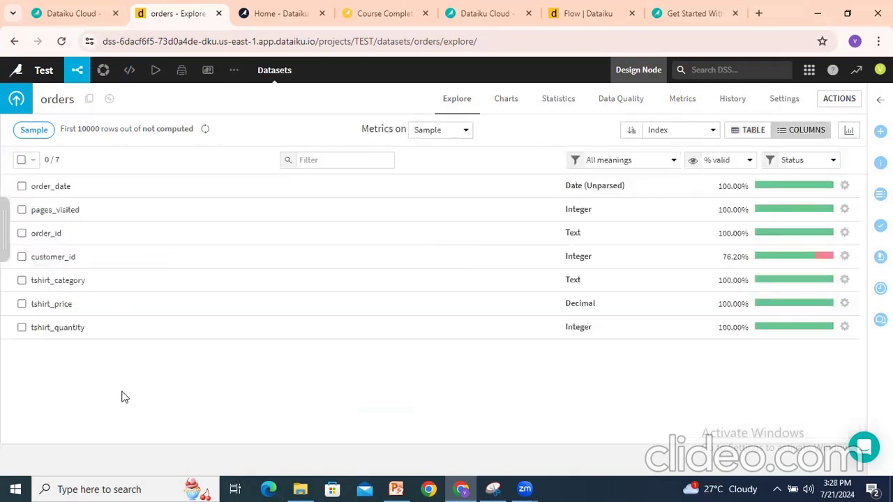
left_click(21, 187)
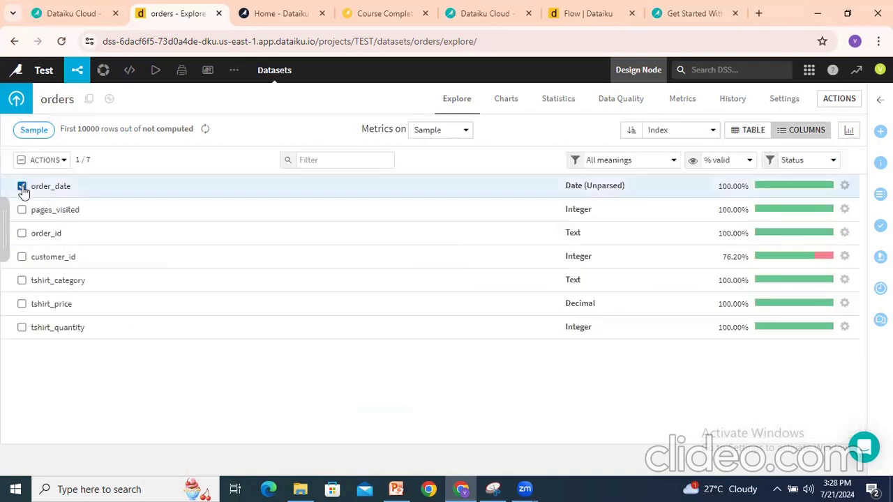
left_click(22, 188)
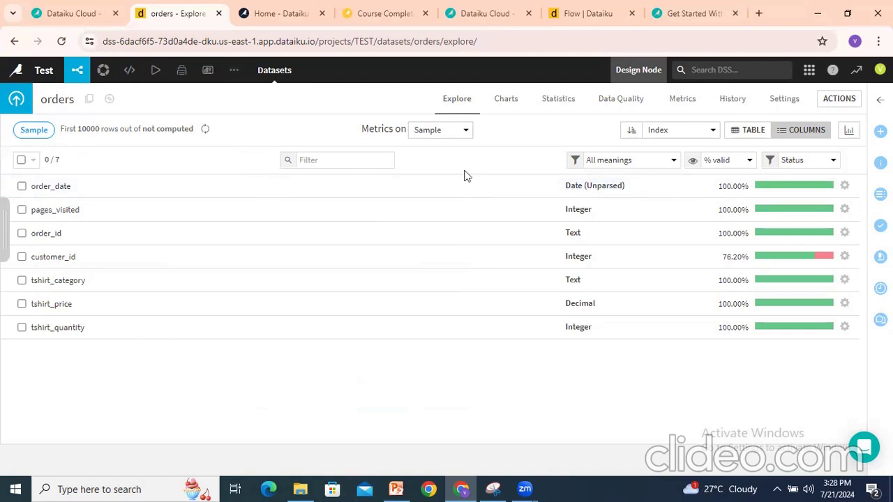
Compare the columns by % invalid, % non empty and % empty, return to % valid, and check the available status filters.
left_click(738, 165)
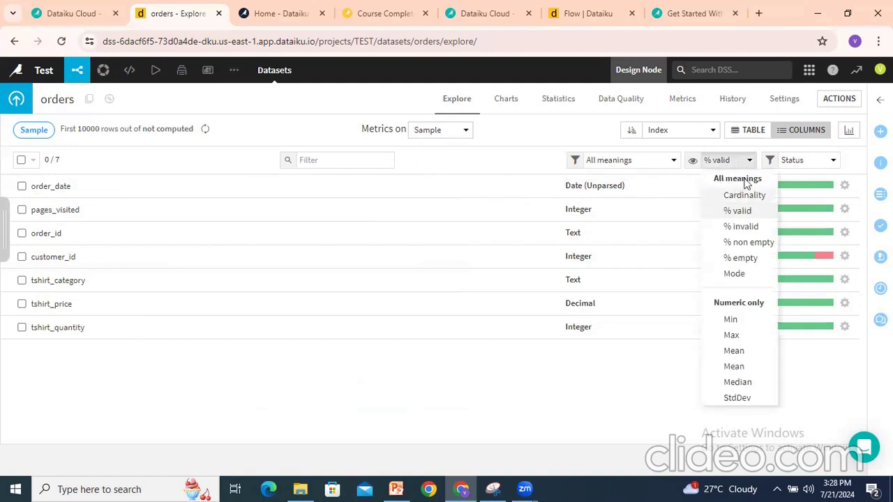
left_click(737, 157)
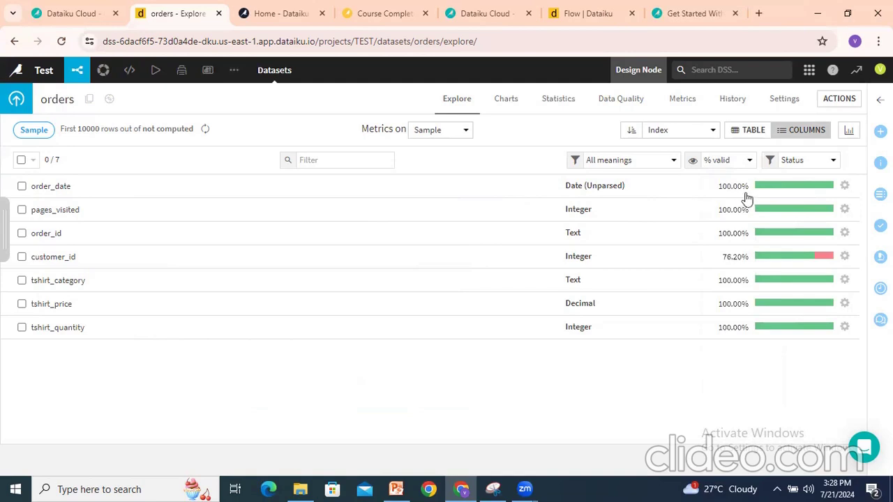
left_click(742, 164)
left_click(740, 225)
left_click(739, 167)
left_click(744, 242)
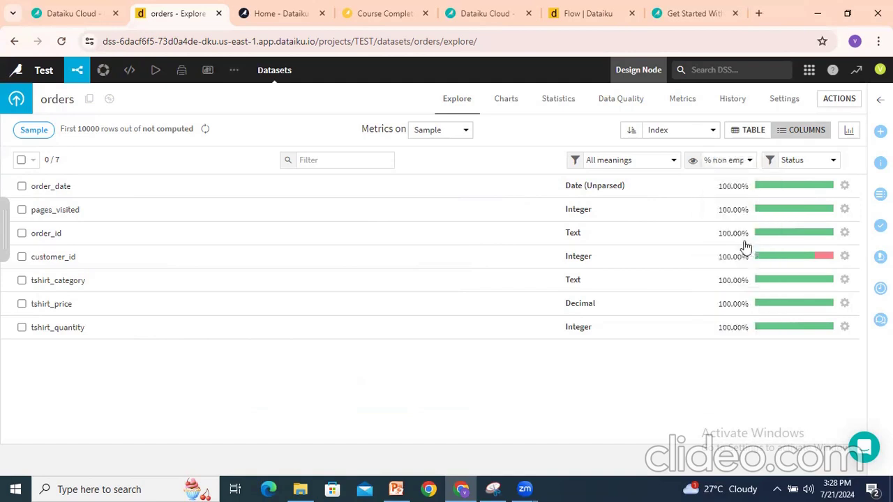
left_click(726, 160)
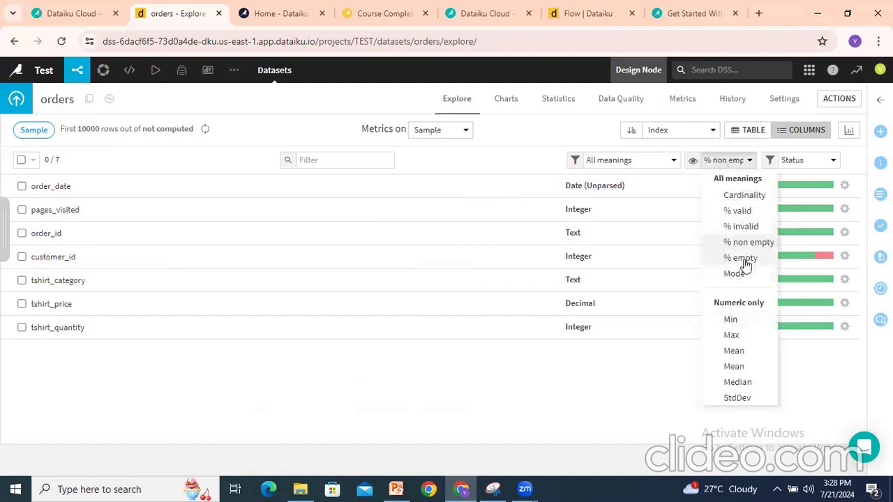
left_click(728, 257)
left_click(723, 161)
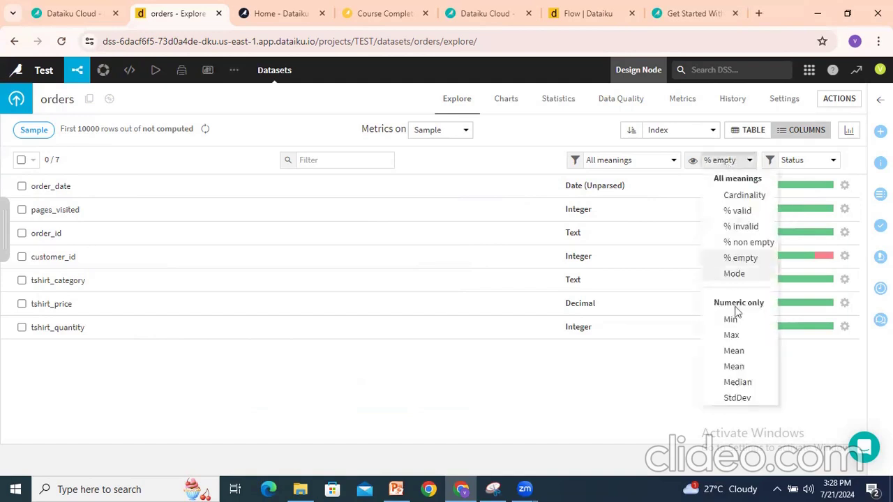
left_click(688, 368)
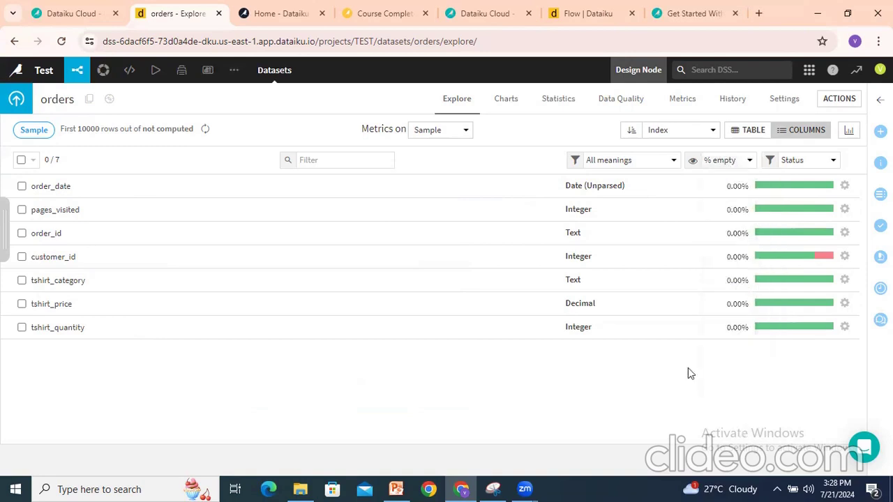
left_click(740, 170)
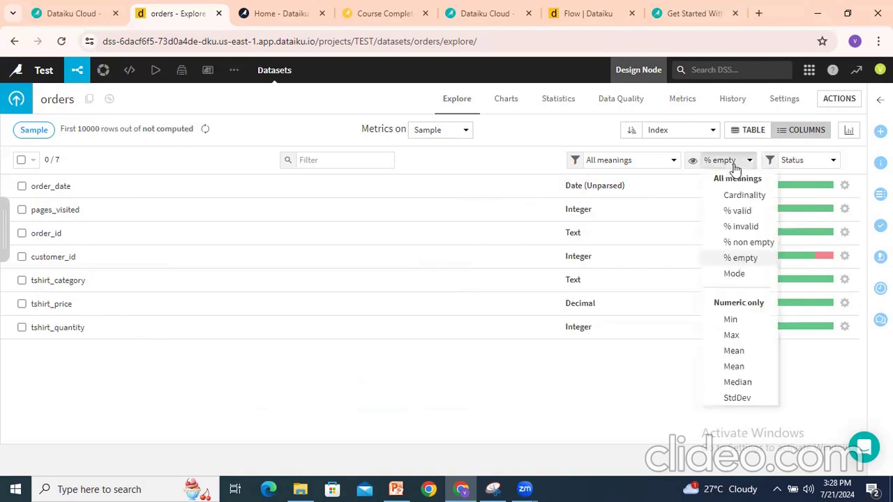
left_click(741, 208)
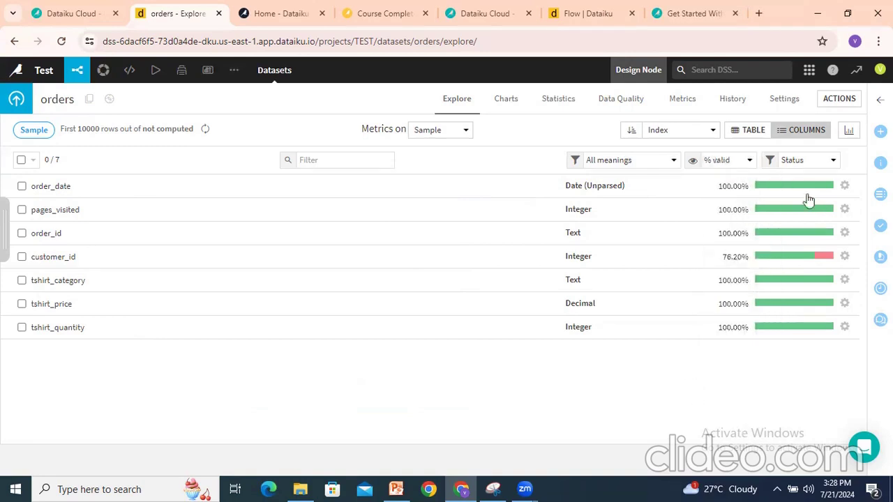
left_click(808, 162)
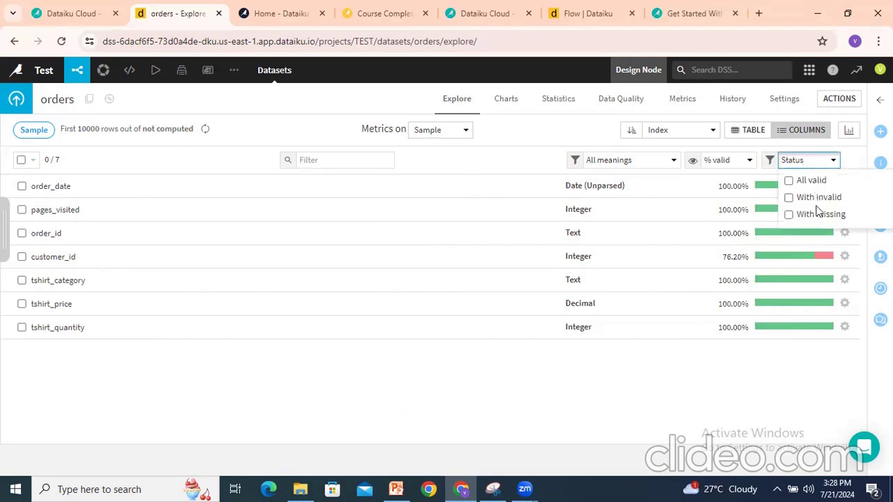
left_click(814, 378)
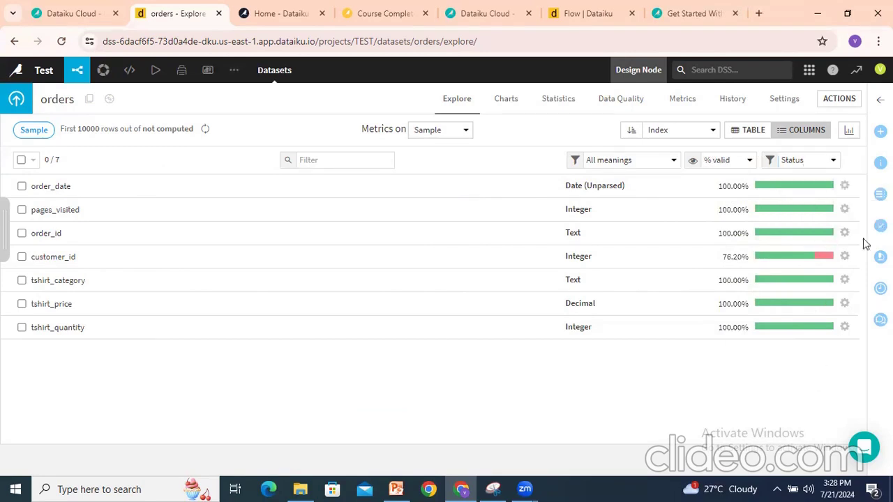
Analyze the order_date column on the sample, reviewing its categorical summary, top values and distinct count.
left_click(845, 187)
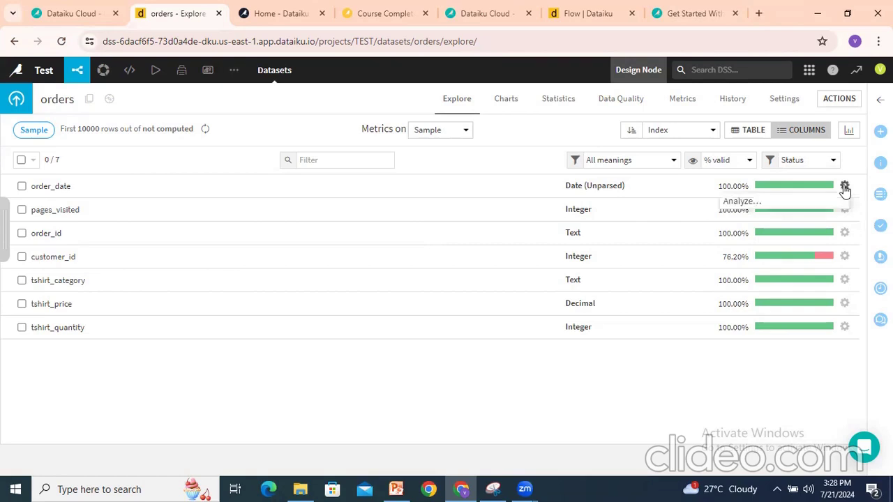
left_click(756, 200)
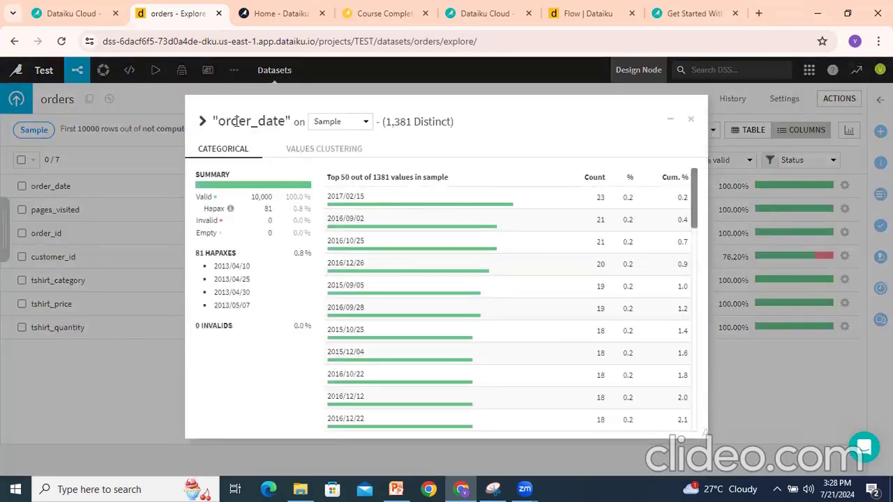
left_click_drag(236, 122, 280, 121)
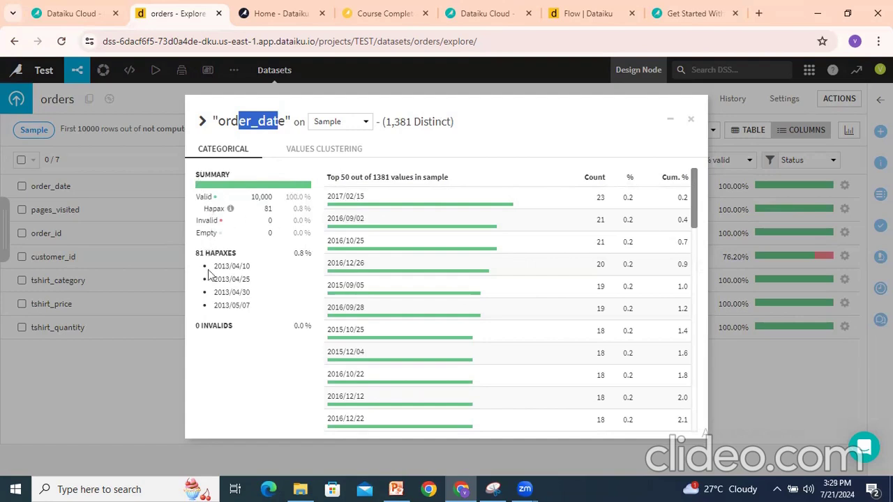
left_click(331, 175)
left_click_drag(400, 120, 447, 120)
Switch the order_date analysis to whole data, examine the full sample statistics options, and close the analysis without computing.
left_click(363, 123)
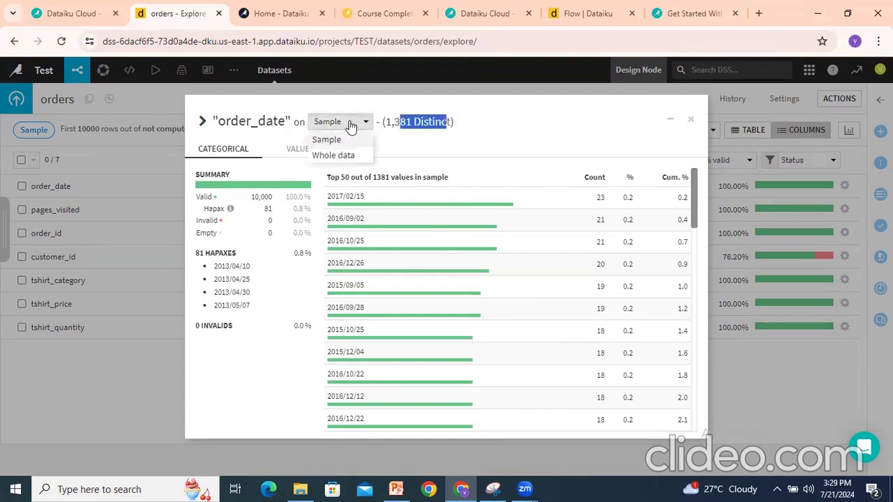
left_click(340, 154)
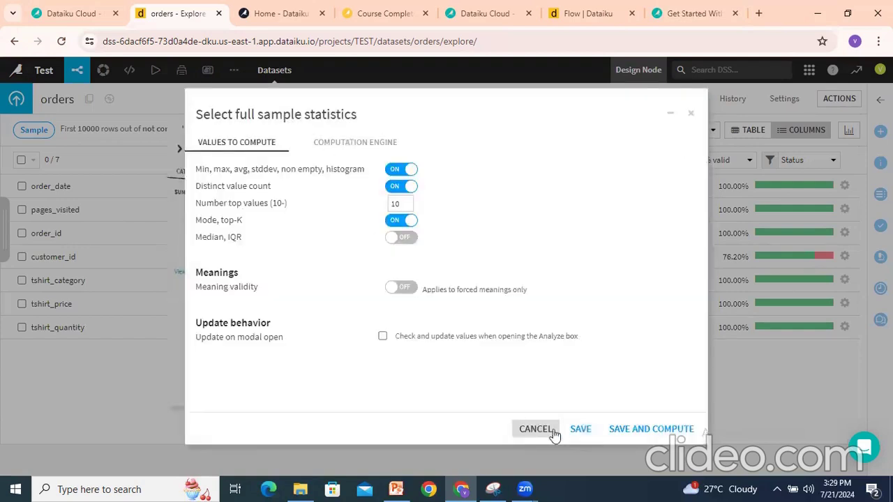
left_click(535, 429)
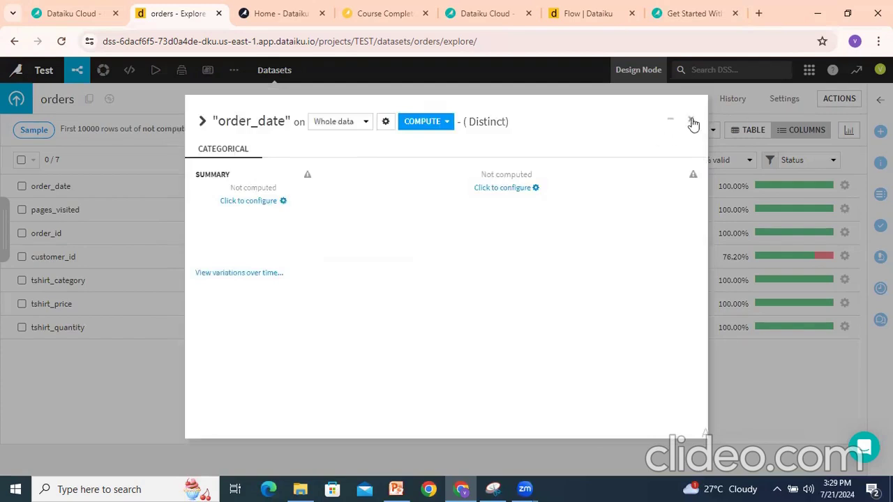
left_click(693, 123)
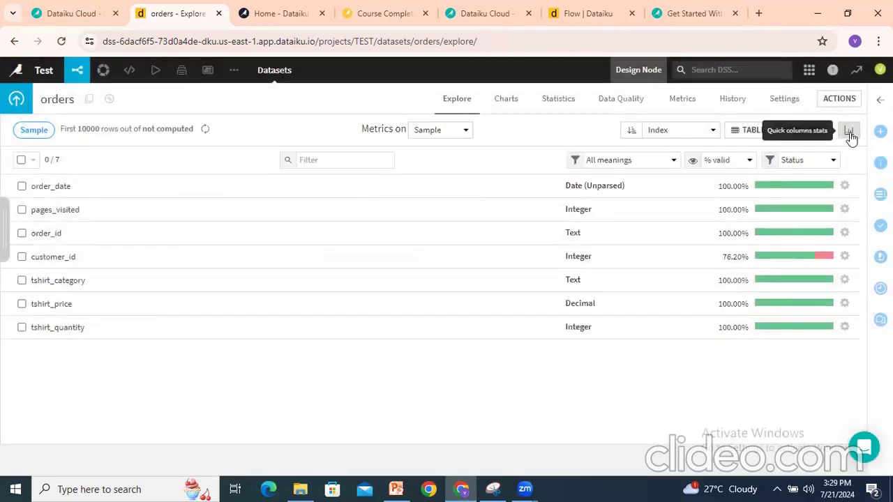
Review the quick statistics of all columns in the orders dataset and return to the table view.
left_click(849, 133)
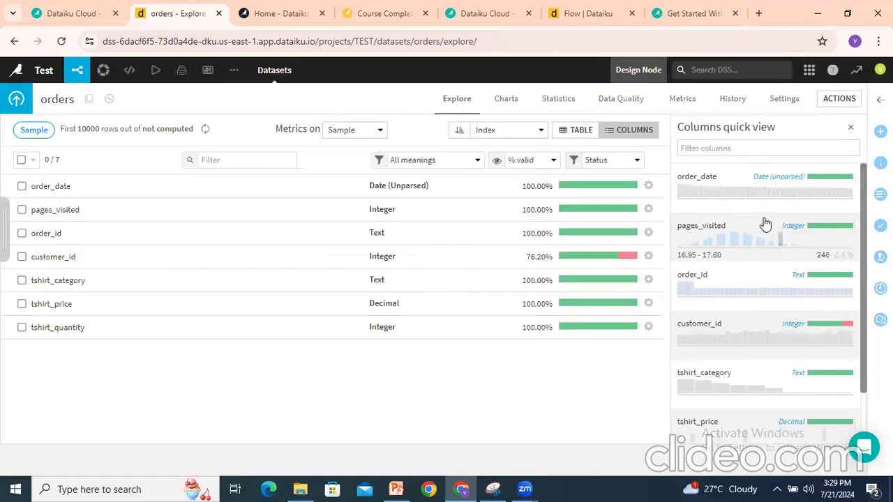
scroll(860, 315, "down", 1)
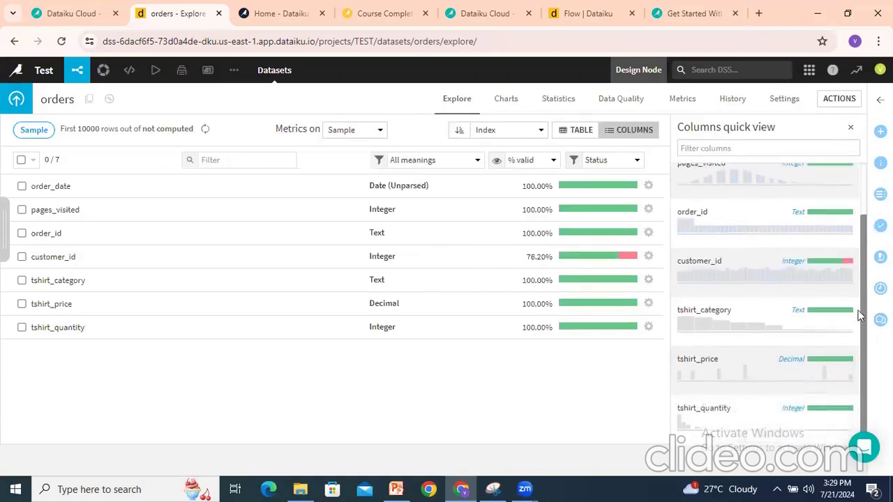
scroll(857, 244, "up", 1)
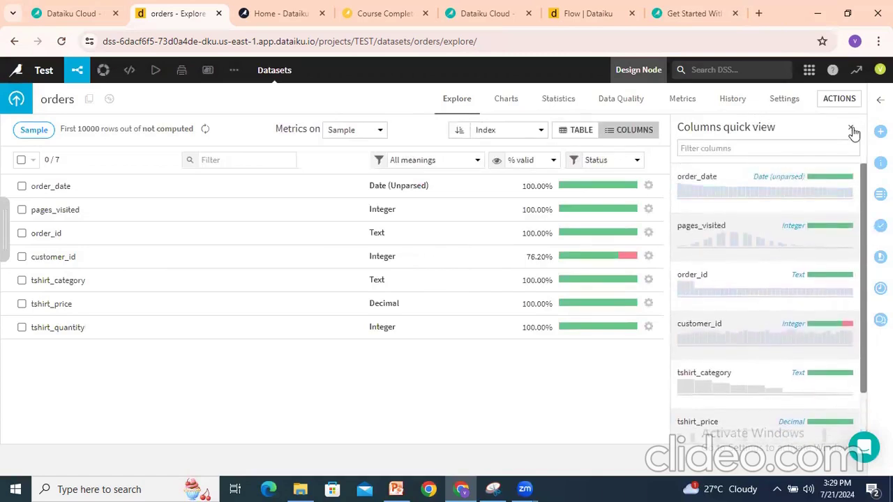
left_click(850, 127)
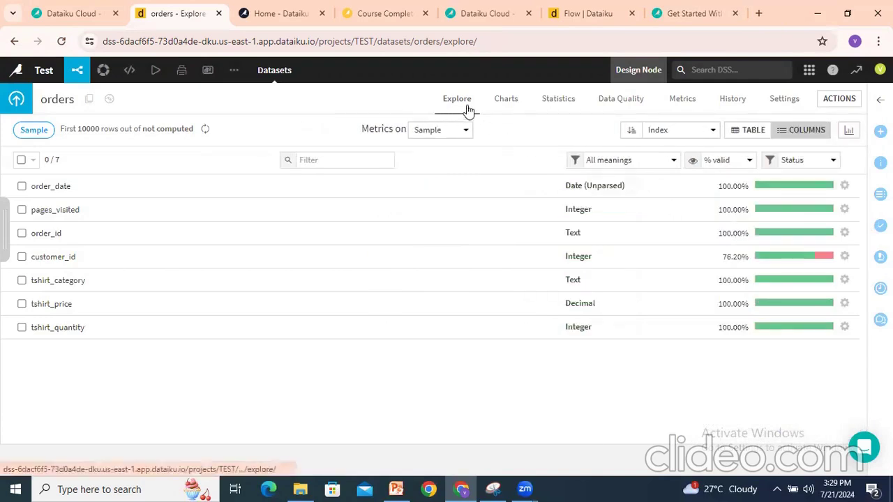
left_click(745, 130)
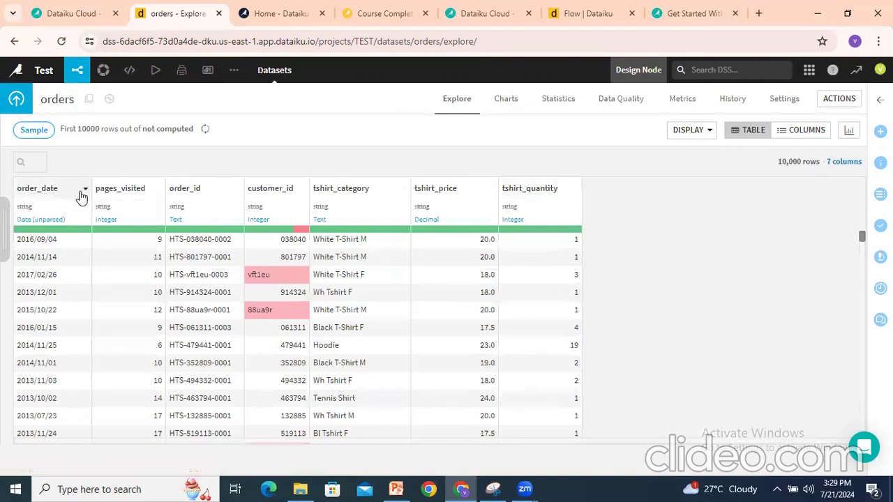
Create a vertical bars chart showing average tshirt_price by tshirt_category.
left_click(508, 101)
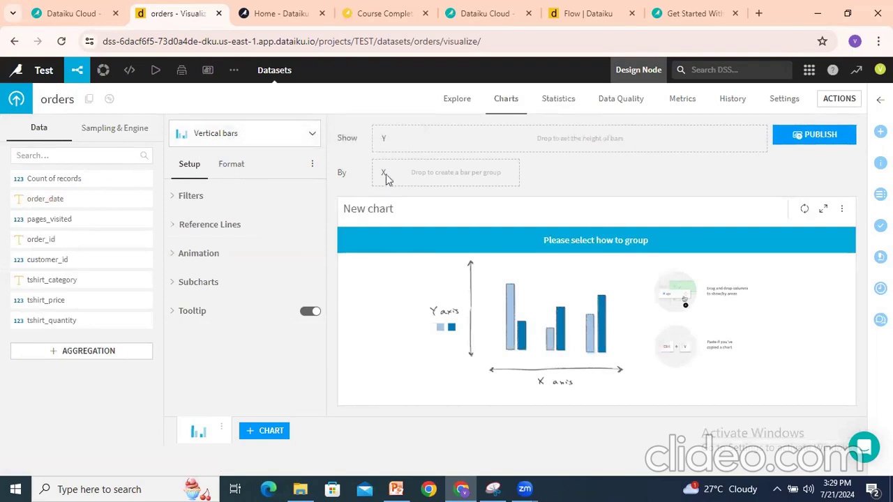
left_click_drag(52, 280, 438, 173)
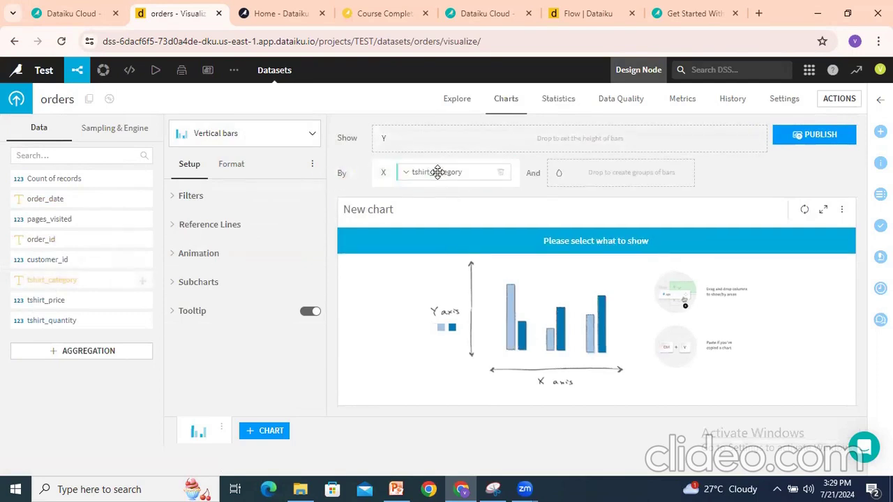
left_click_drag(47, 304, 434, 136)
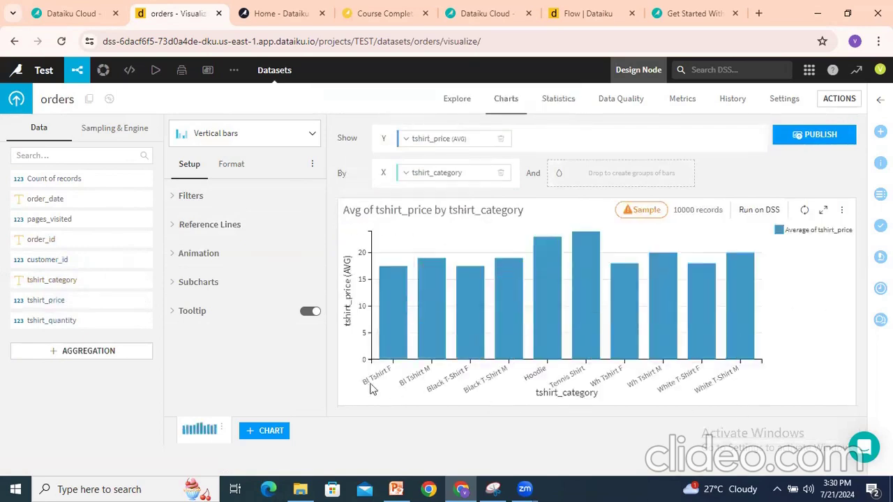
Change the chart type to horizontal stacked bars, treemap and pie in turn, finishing with a pivot table.
left_click(222, 137)
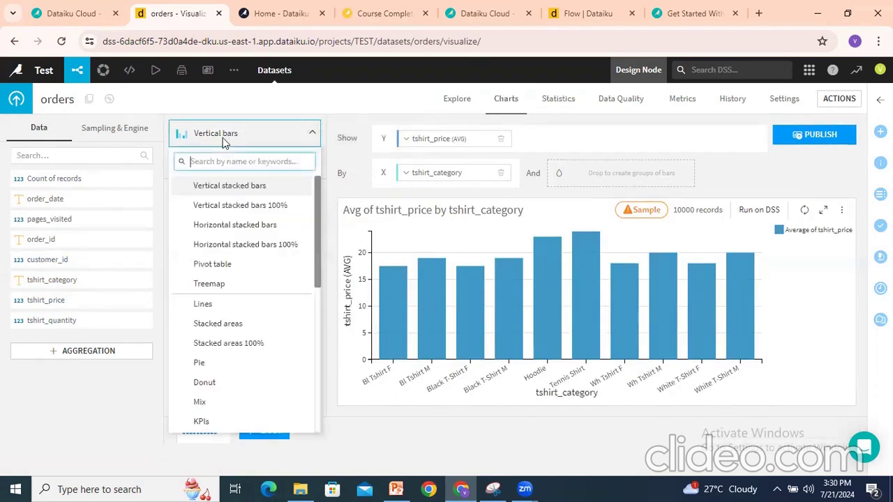
left_click(213, 227)
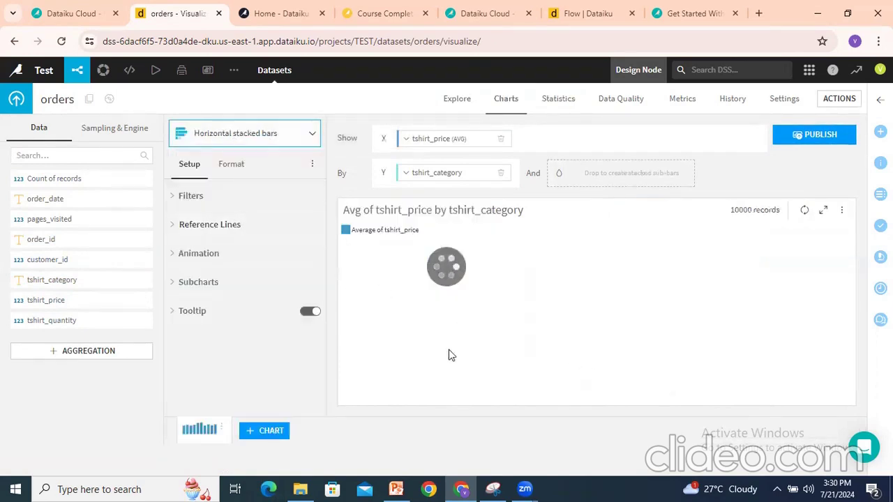
left_click(205, 134)
left_click(213, 284)
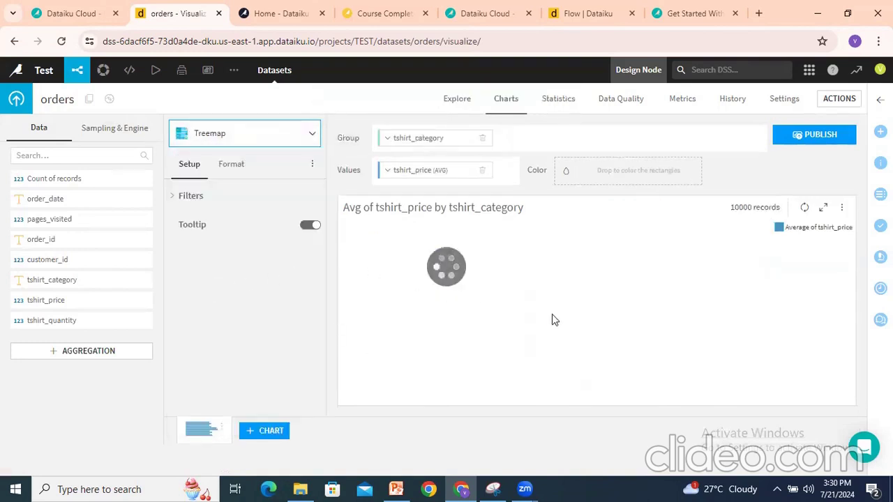
left_click(218, 139)
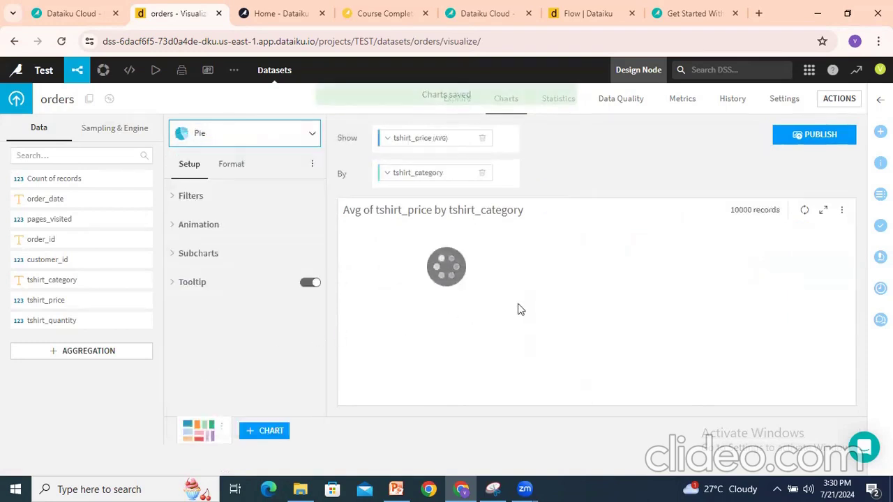
left_click(290, 134)
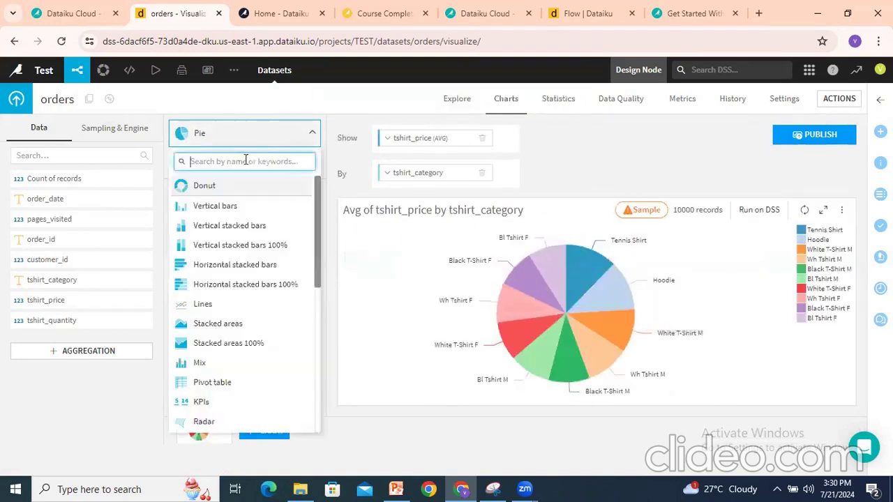
left_click(213, 384)
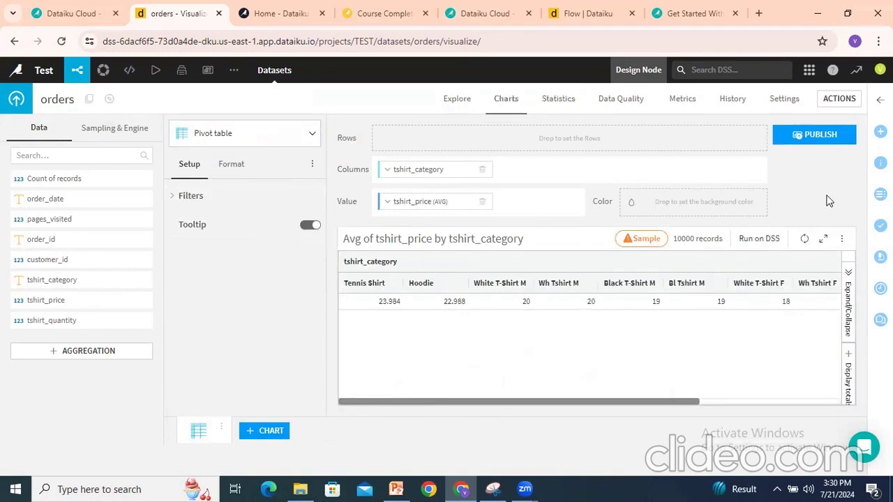
Review the orders dataset's statistics worksheets page and its current data quality status.
left_click(553, 106)
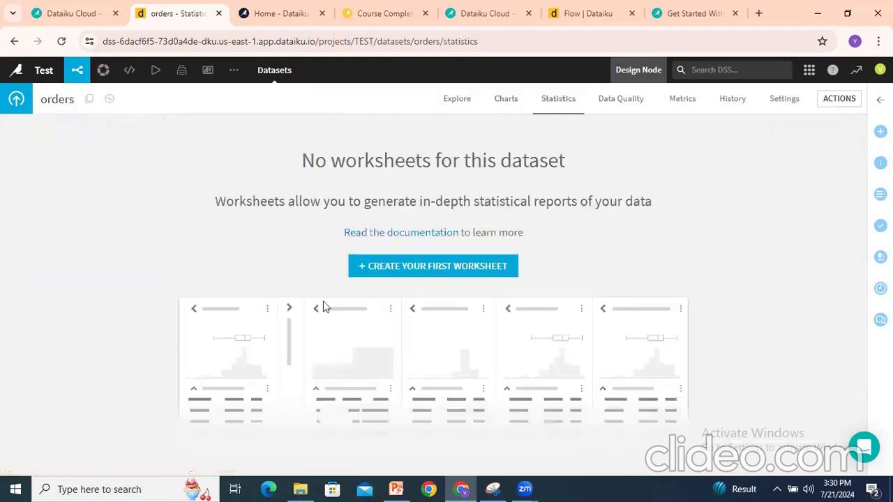
left_click_drag(390, 201, 504, 202)
left_click(562, 201)
left_click(621, 101)
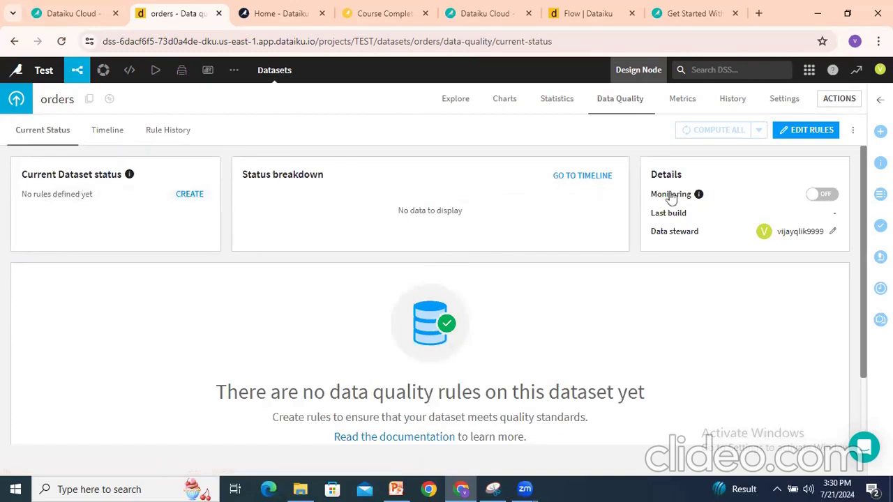
Compute all metrics of the orders dataset and display them in the History view.
left_click(682, 101)
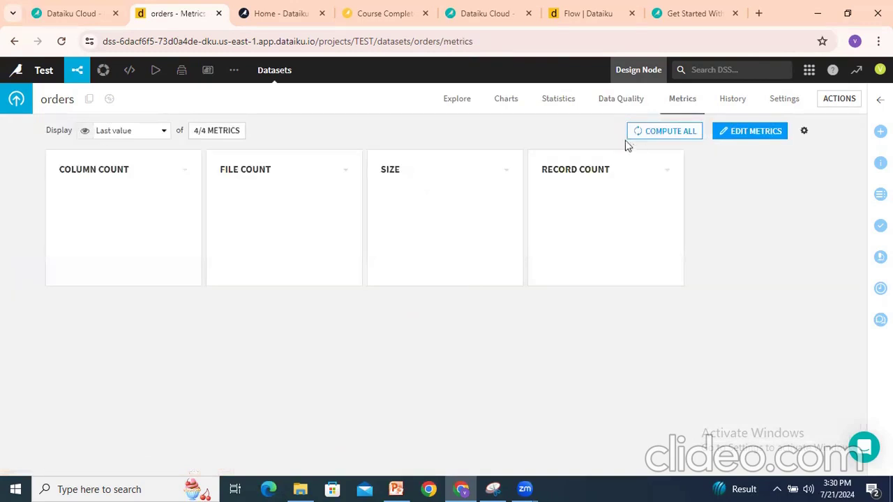
left_click(662, 133)
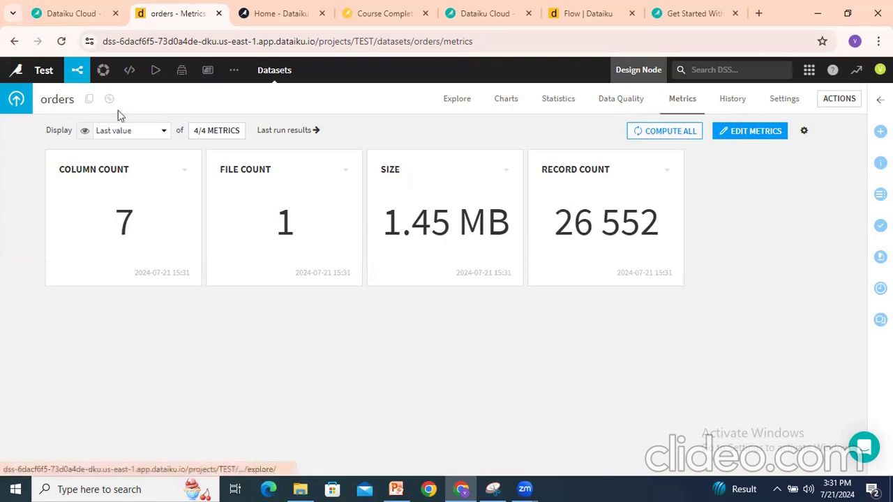
left_click(121, 134)
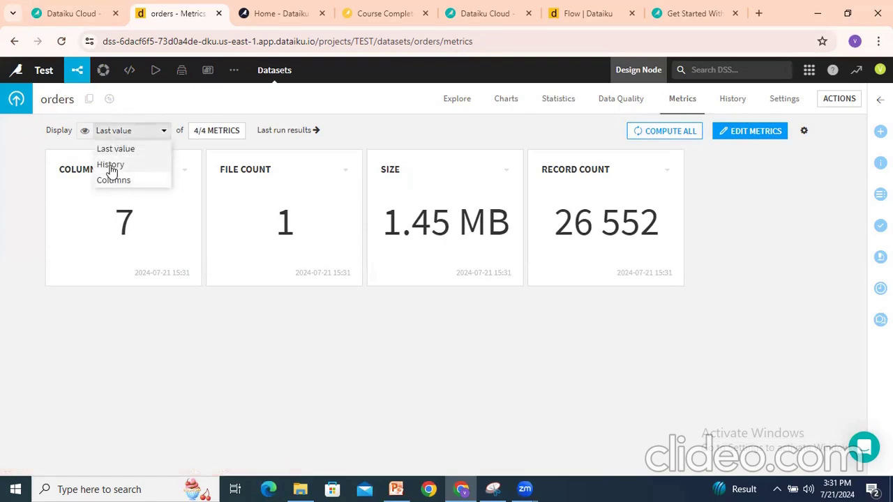
left_click(111, 166)
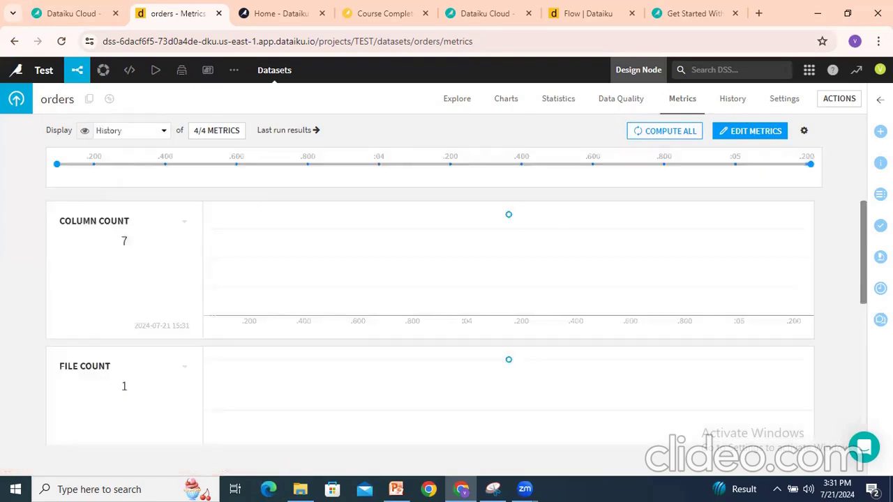
left_click_drag(865, 250, 853, 198)
Review the commit history of the orders dataset and the source file listed in its settings.
left_click(738, 103)
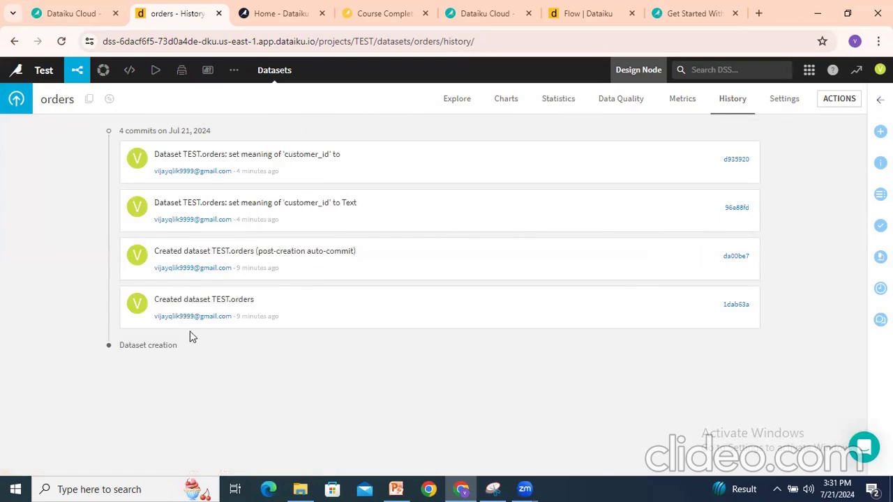
left_click(793, 101)
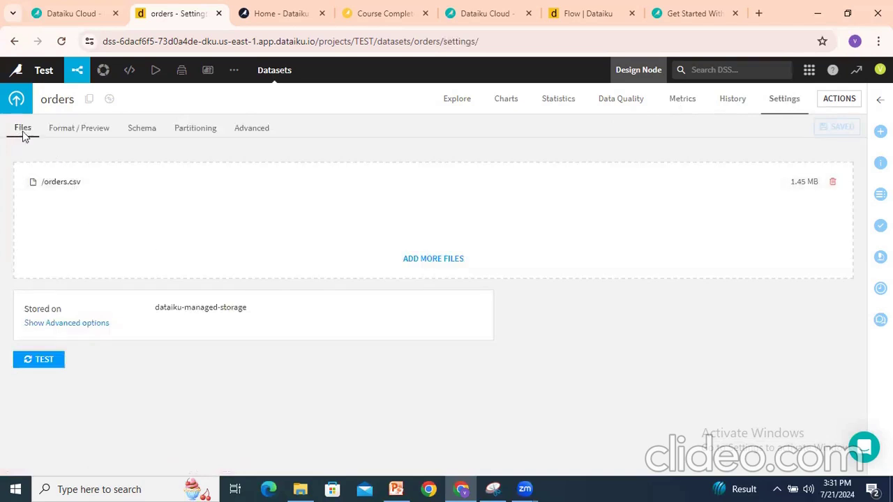
left_click_drag(53, 183, 80, 182)
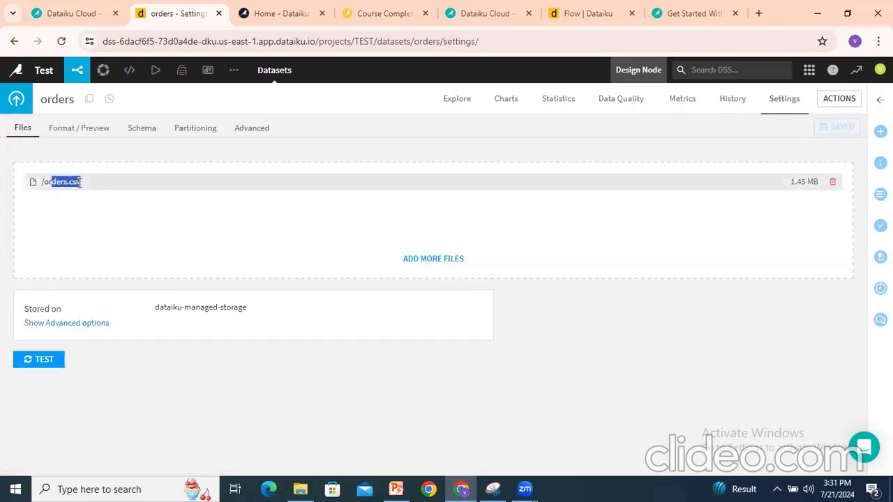
left_click(545, 290)
Update the preview in the dataset's format settings and examine the file type, quoting style and separator options.
left_click(86, 133)
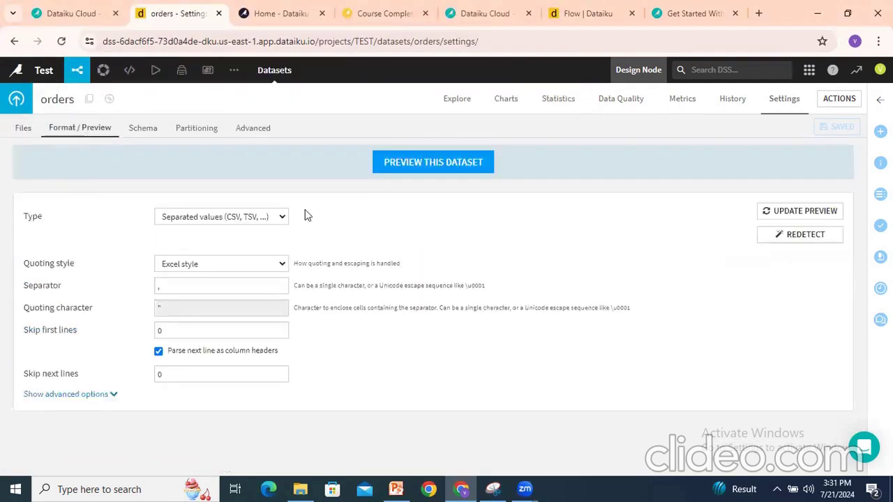
left_click(805, 211)
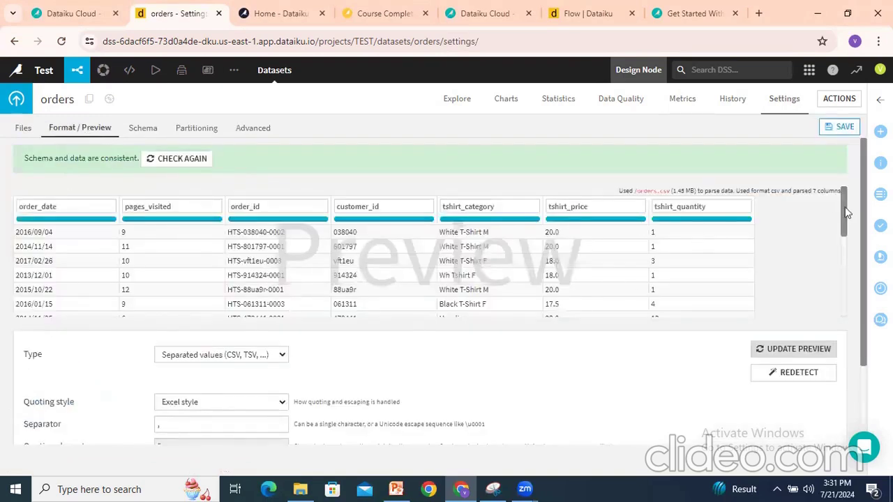
scroll(857, 322, "down", 2)
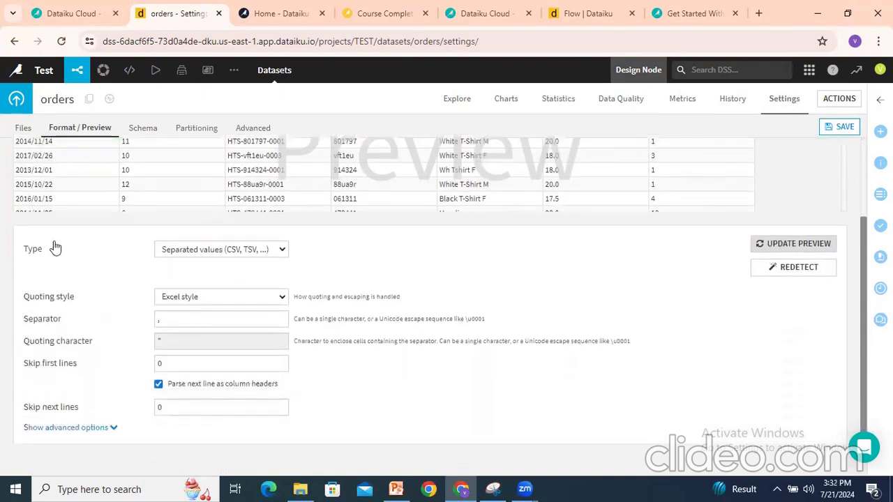
left_click(215, 254)
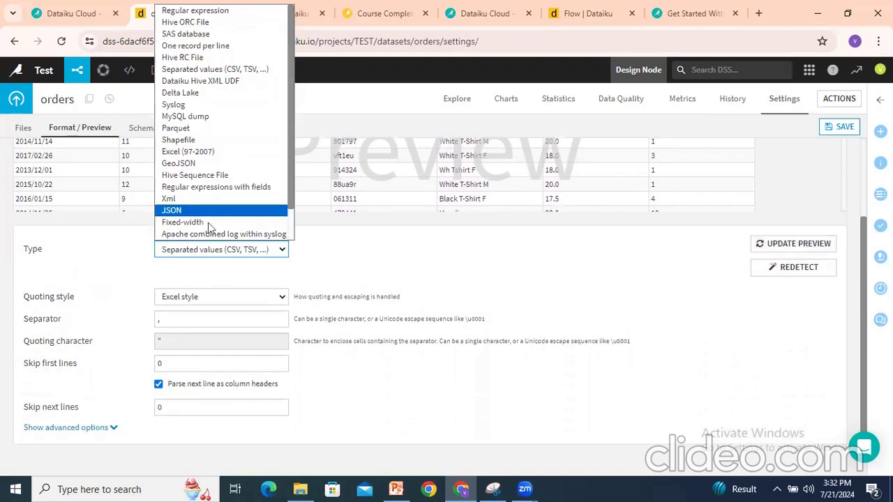
left_click(351, 259)
left_click(202, 302)
left_click(61, 324)
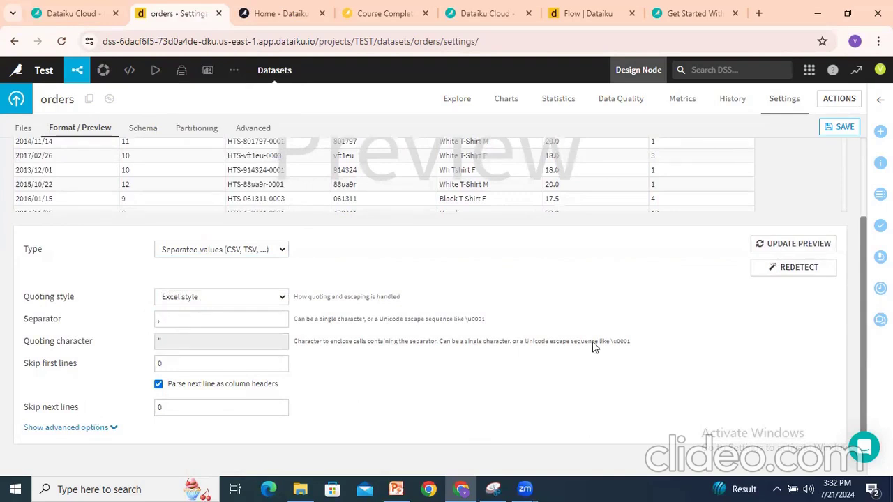
Redetect the format of the orders file and review the refreshed data preview.
left_click(815, 272)
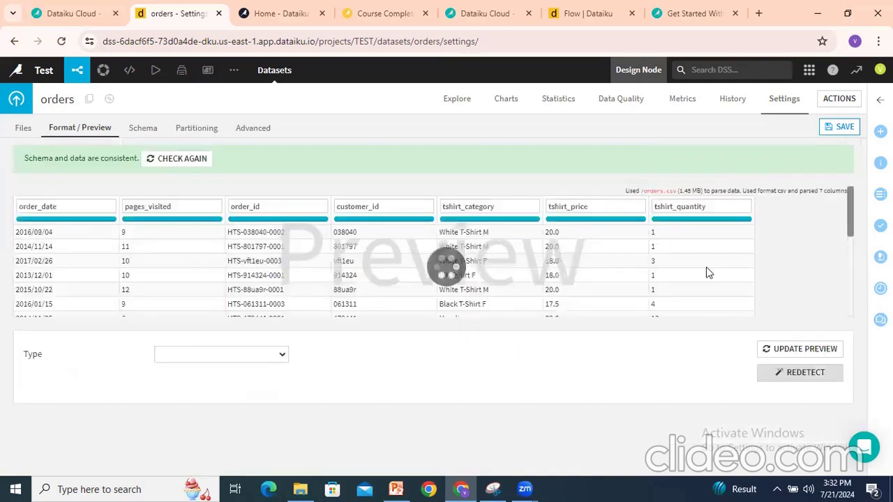
scroll(248, 282, "down", 3)
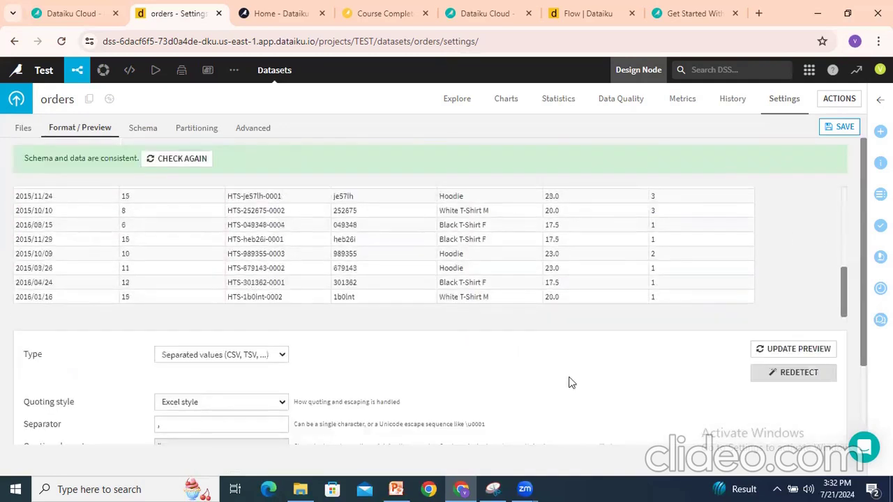
scroll(571, 383, "down", 2)
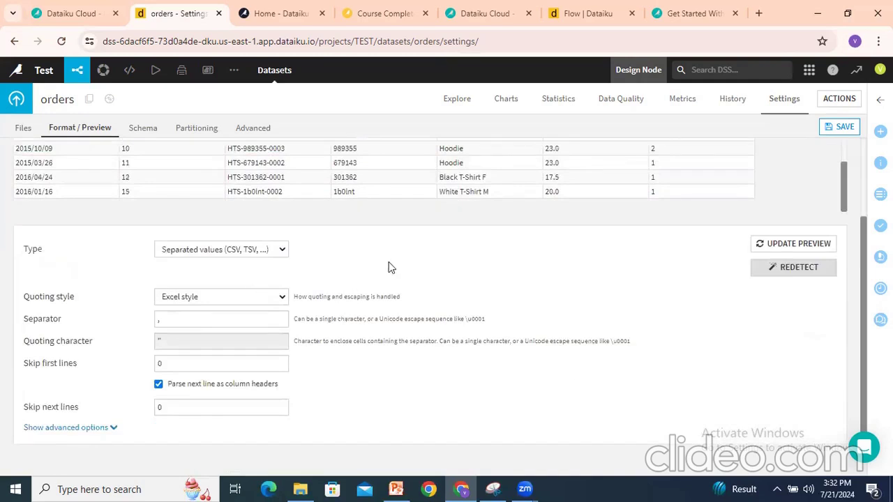
scroll(413, 266, "up", 2)
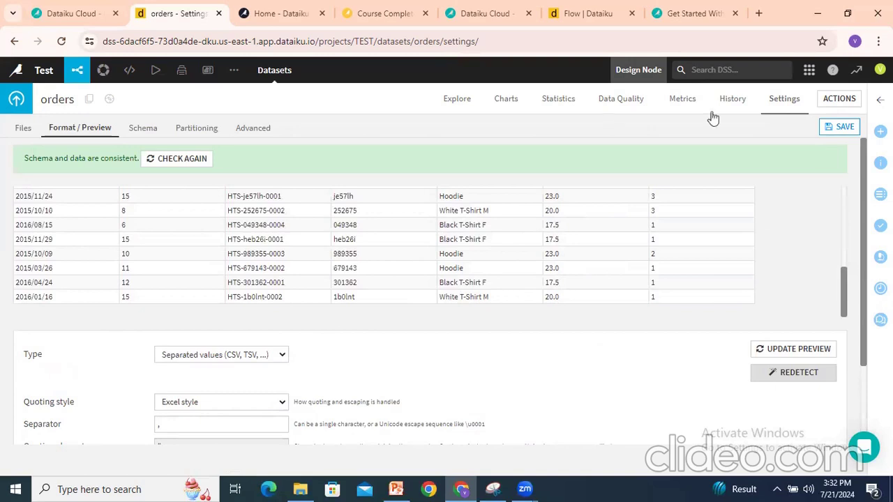
Examine the actions and recipes available for the orders dataset, then revisit its Explore table and saved chart.
left_click(843, 102)
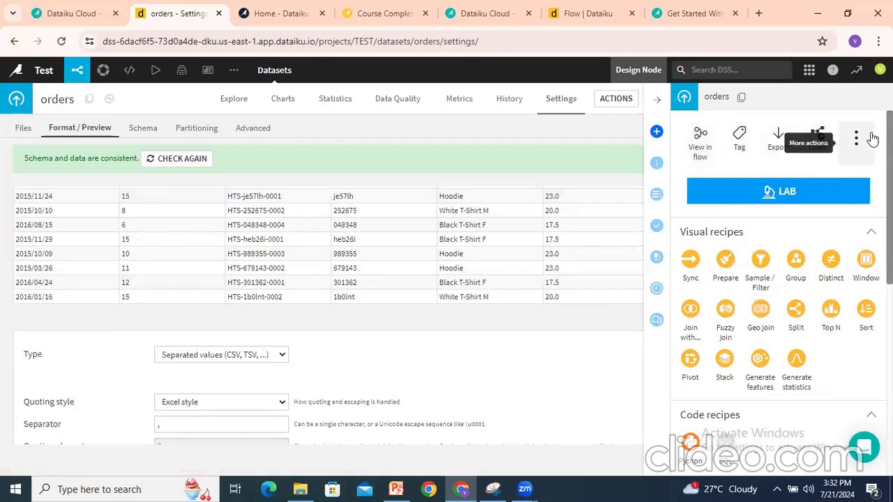
left_click(657, 99)
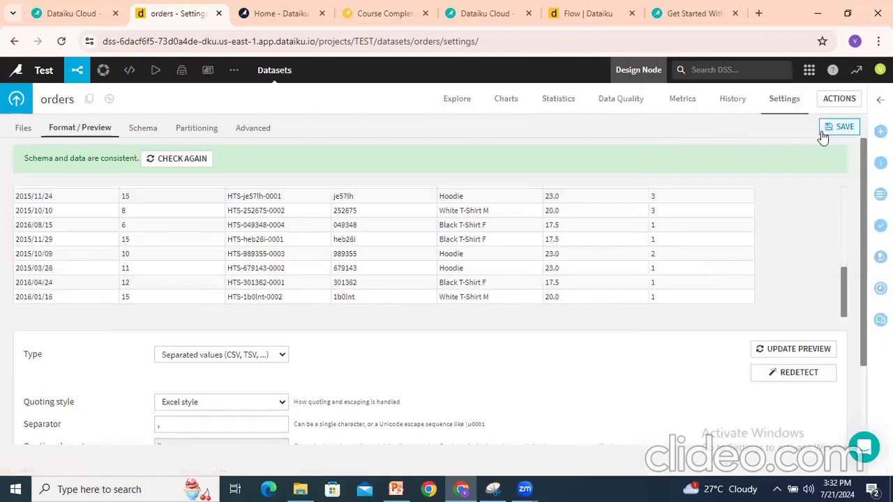
left_click(459, 103)
left_click(504, 127)
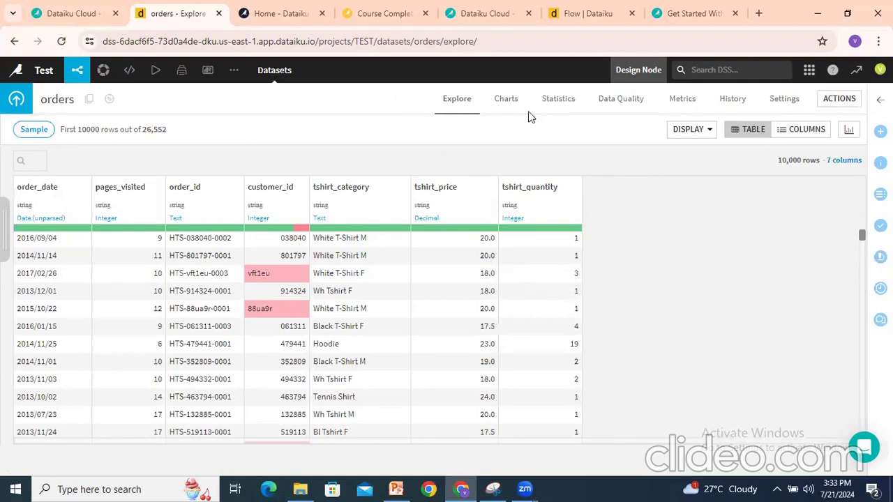
left_click(508, 104)
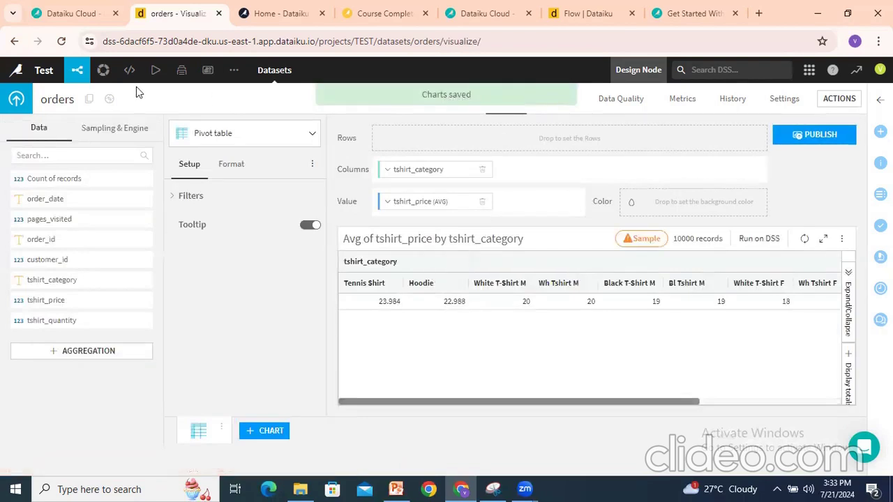
Go to the Test project's Flow, deselect the orders dataset, and examine the recipe types that can be added.
mouse_move(77, 72)
left_click(81, 97)
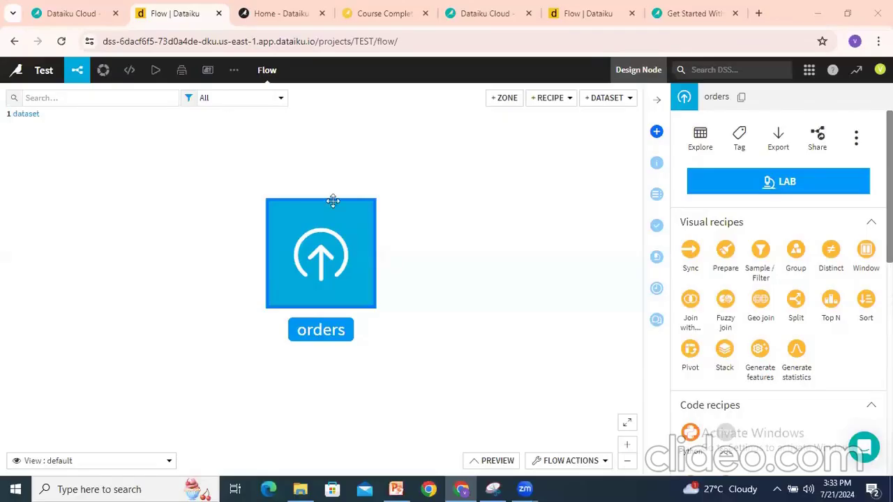
left_click(467, 262)
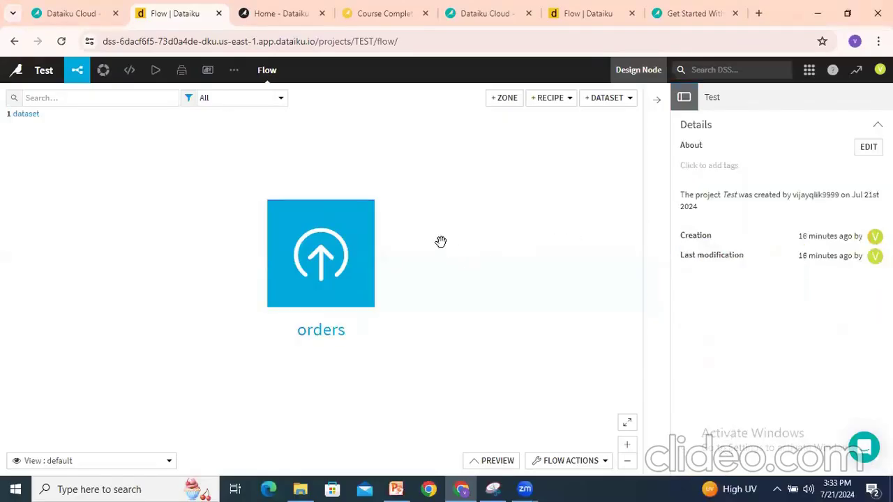
left_click_drag(439, 241, 379, 263)
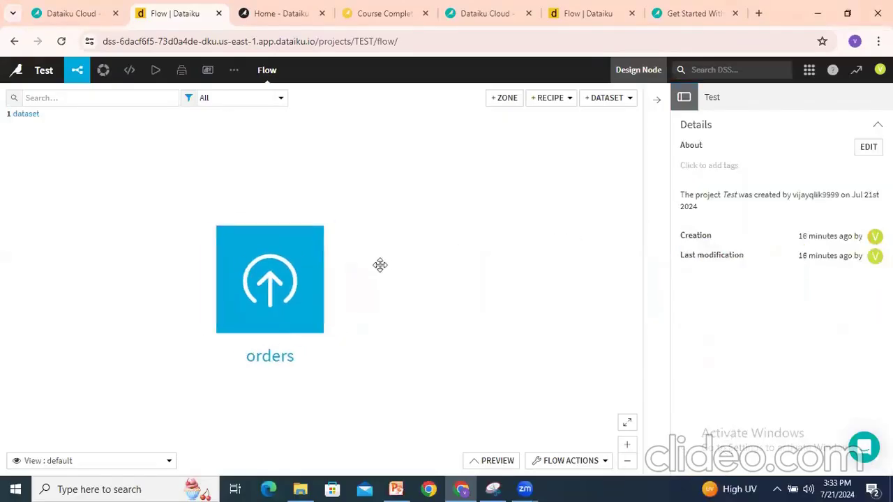
left_click(560, 102)
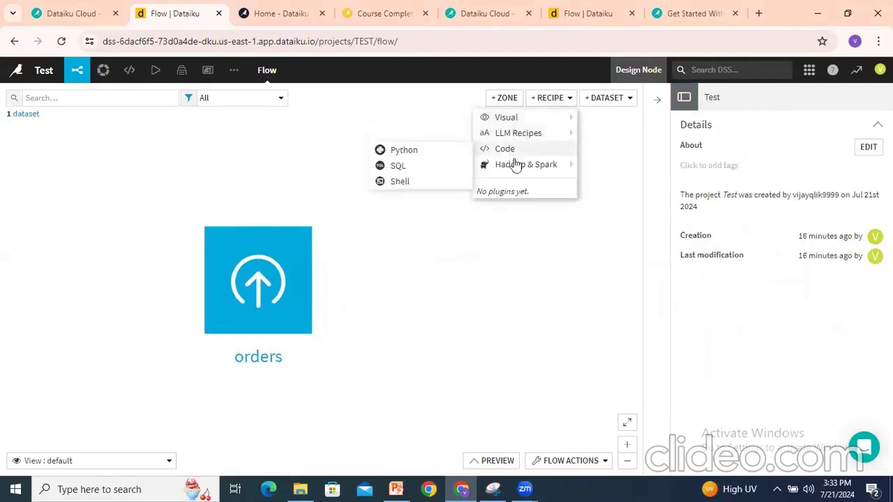
Create a flow zone named Test with the blue color #087ABF.
left_click(501, 103)
left_click(503, 101)
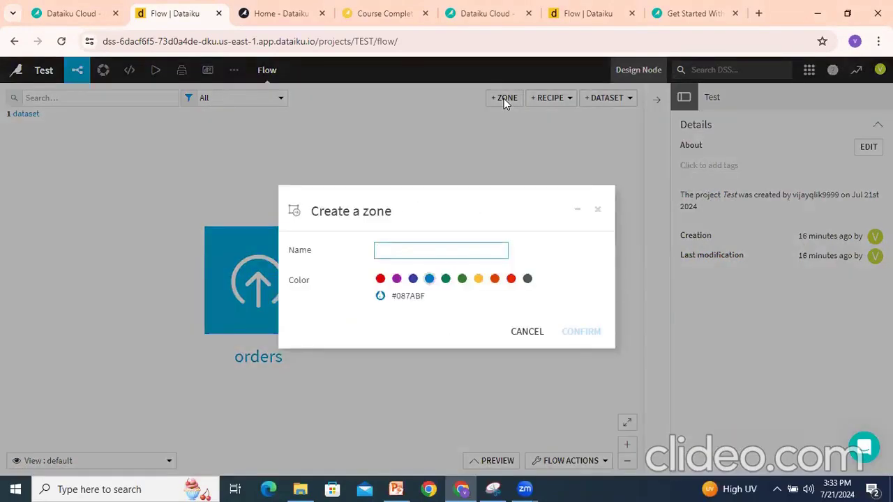
type("Test")
left_click(577, 333)
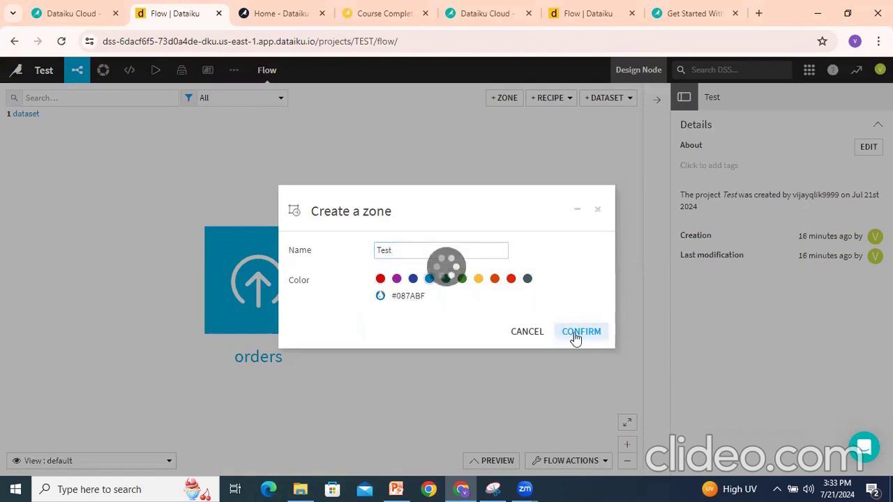
Bring the empty Test zone into view in the Flow and open it.
left_click_drag(305, 301, 345, 180)
scroll(317, 203, "up", 5)
scroll(326, 203, "up", 1)
scroll(335, 162, "down", 2)
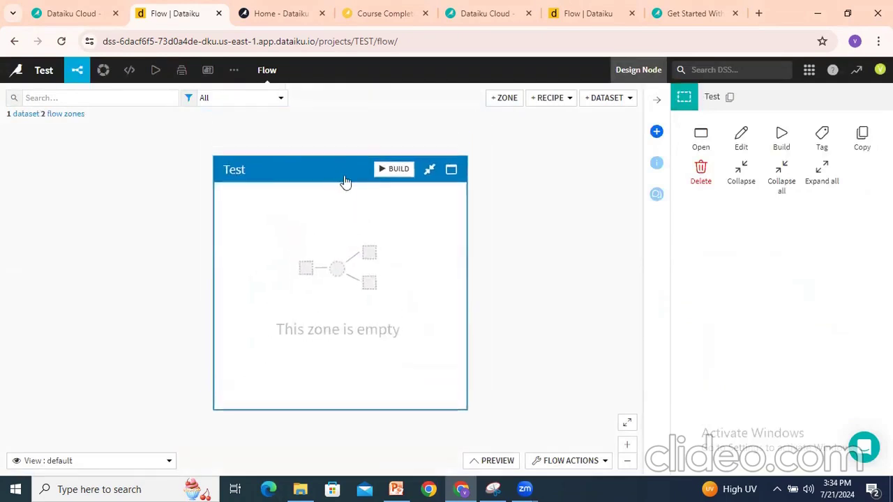
double_click(328, 167)
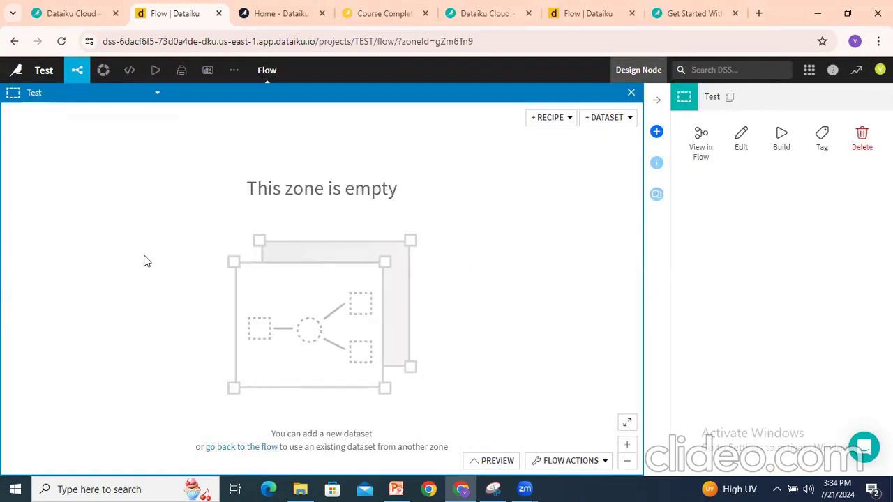
Upload orders.csv from Downloads into the Test zone and create a dataset from it under the suggested name.
left_click(604, 117)
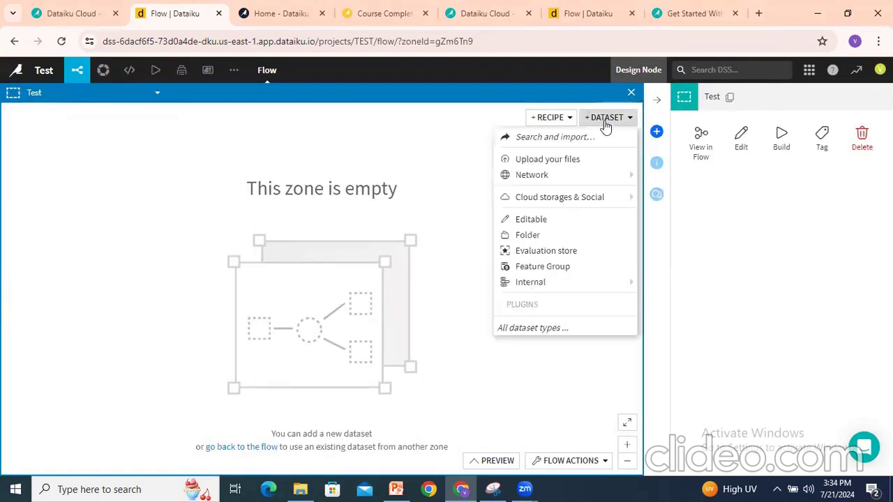
left_click(540, 159)
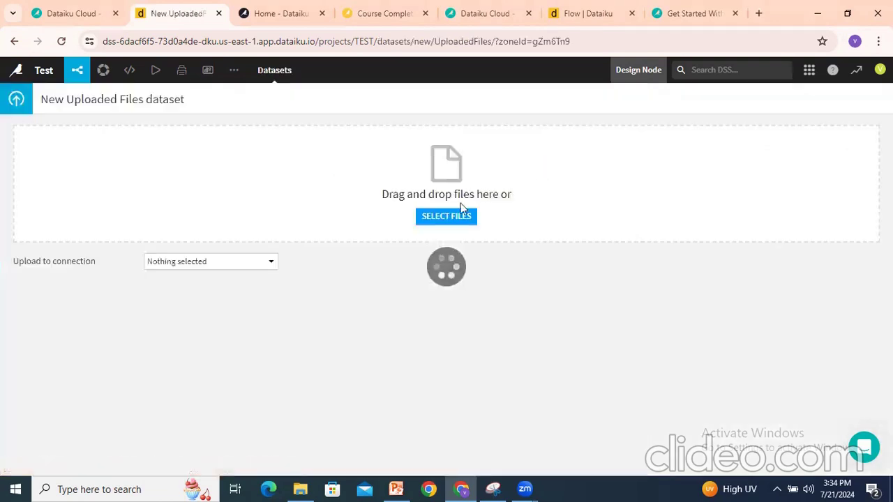
left_click(446, 217)
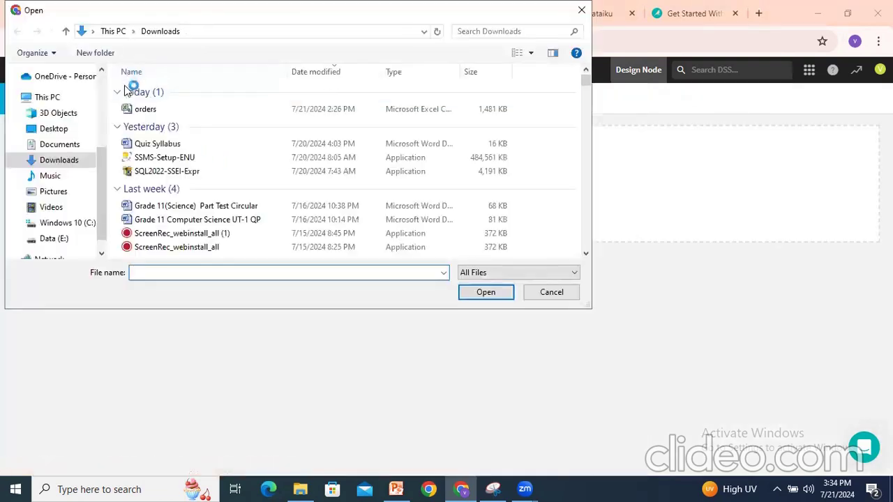
left_click(143, 110)
left_click(501, 294)
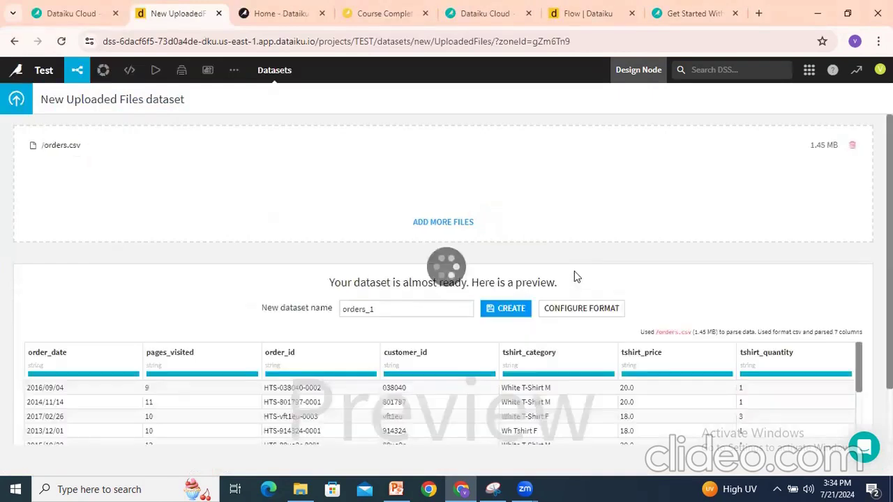
left_click(385, 311)
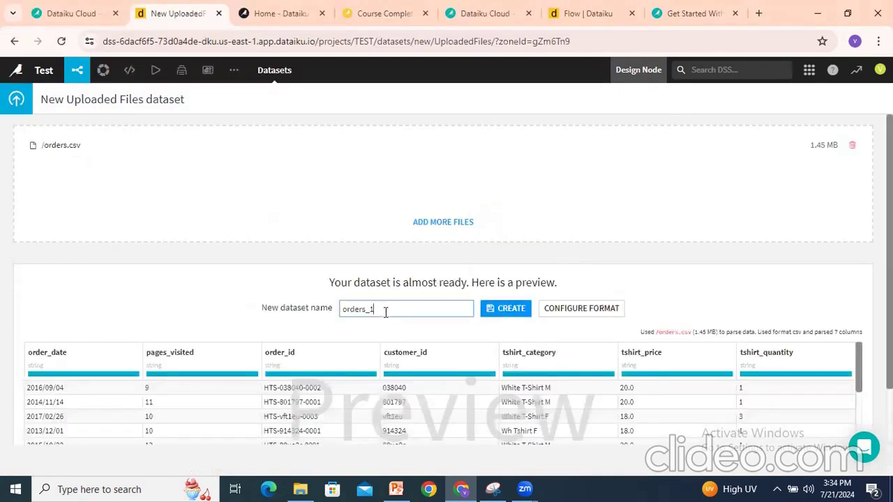
left_click(503, 311)
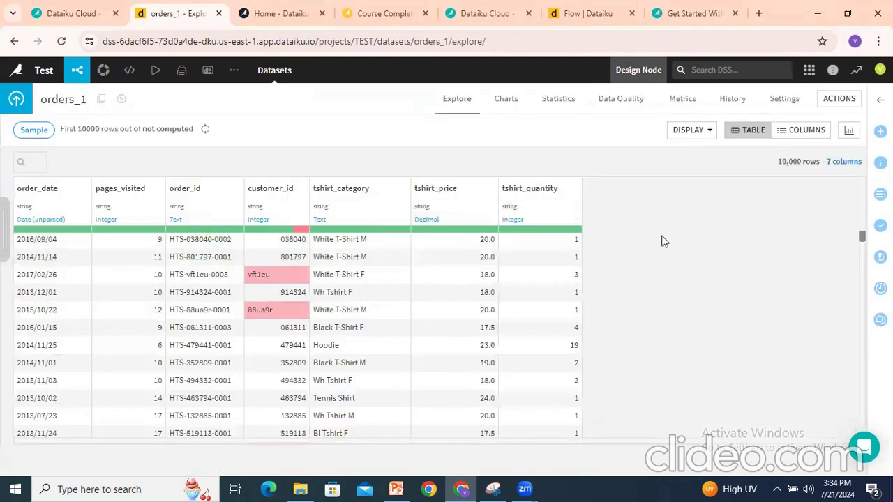
Return to the Test zone in the Flow, then leave the zone view for the full project Flow.
mouse_move(77, 70)
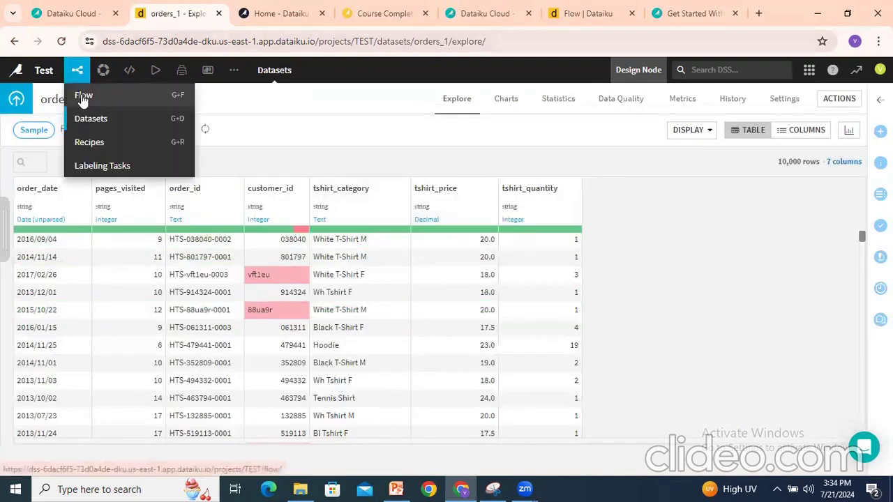
left_click(82, 98)
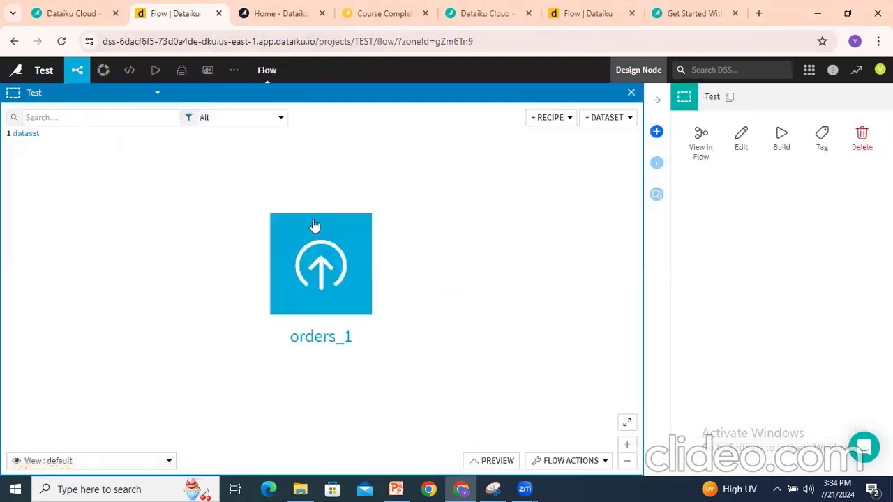
left_click(631, 94)
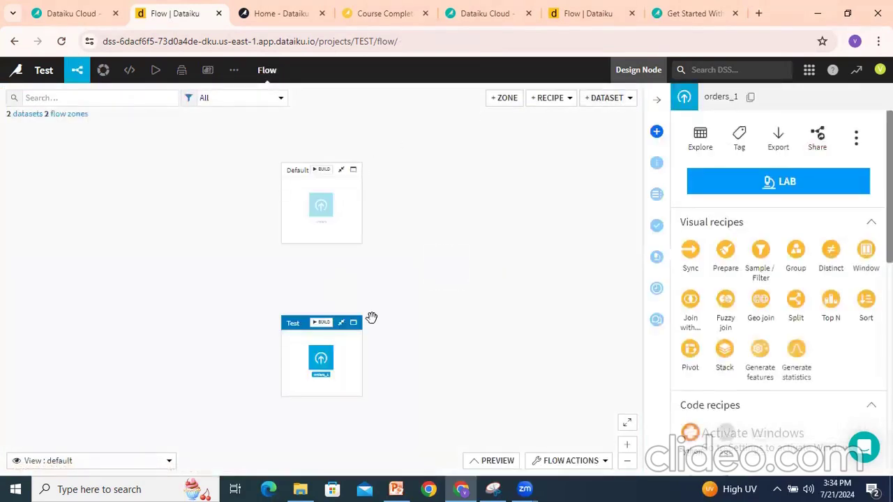
Compare the Default and Test zones in the Flow, along with the dataset each one contains.
scroll(399, 289, "up", 3)
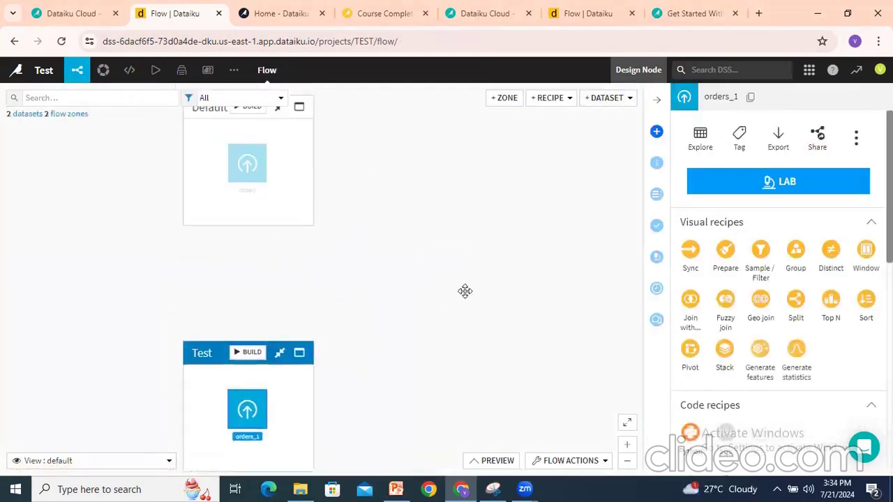
left_click_drag(535, 315, 560, 305)
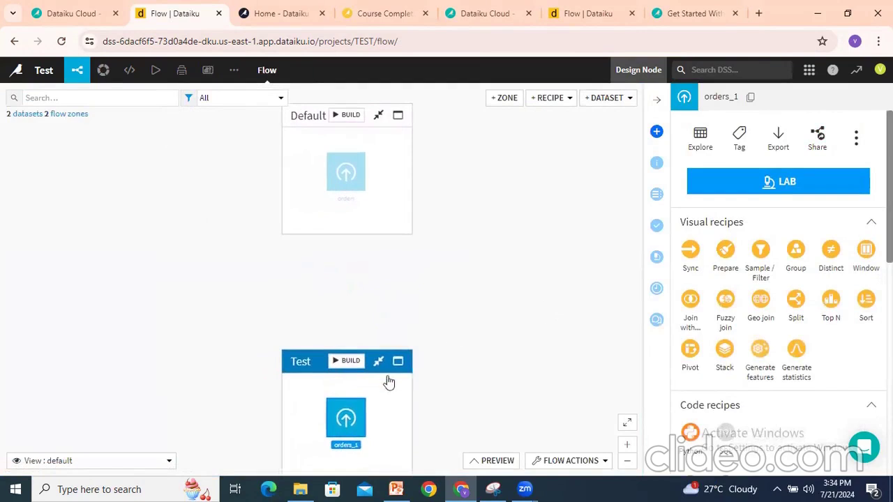
left_click_drag(304, 328, 309, 287)
left_click_drag(317, 306, 321, 316)
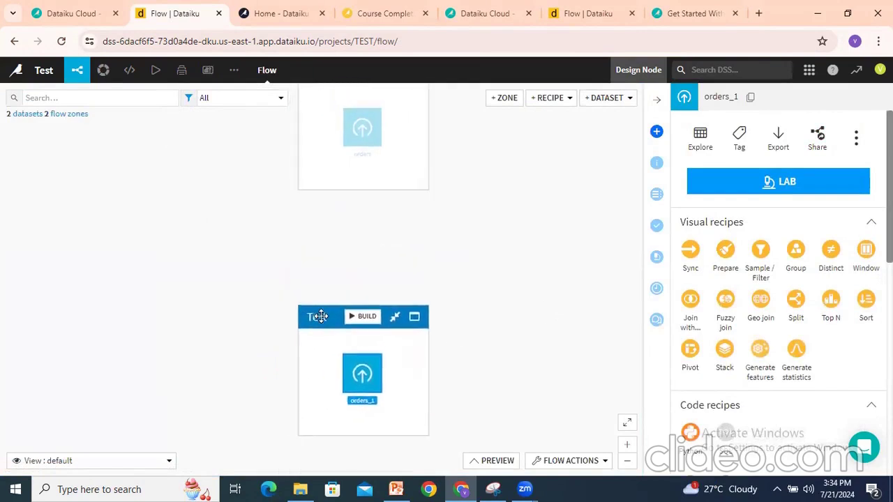
left_click(322, 249)
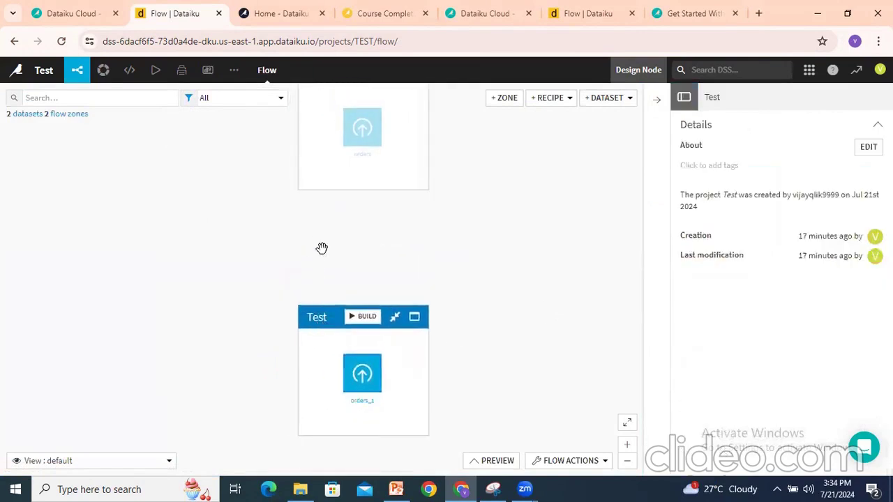
scroll(386, 256, "down", 2)
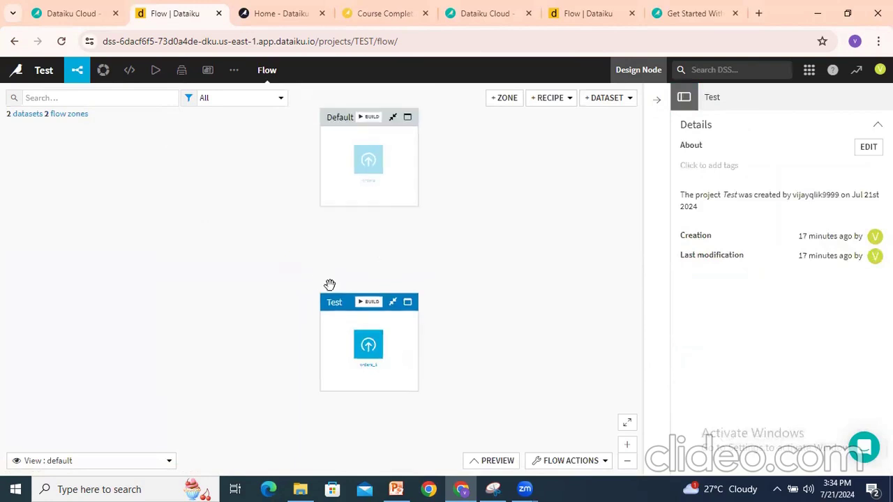
left_click(330, 307)
left_click(332, 119)
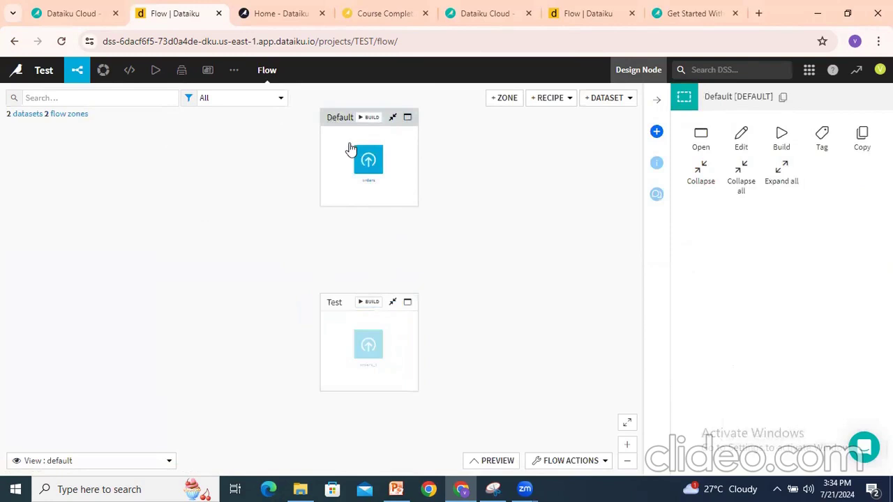
Open the Default zone and delete its orders dataset.
left_click(368, 160)
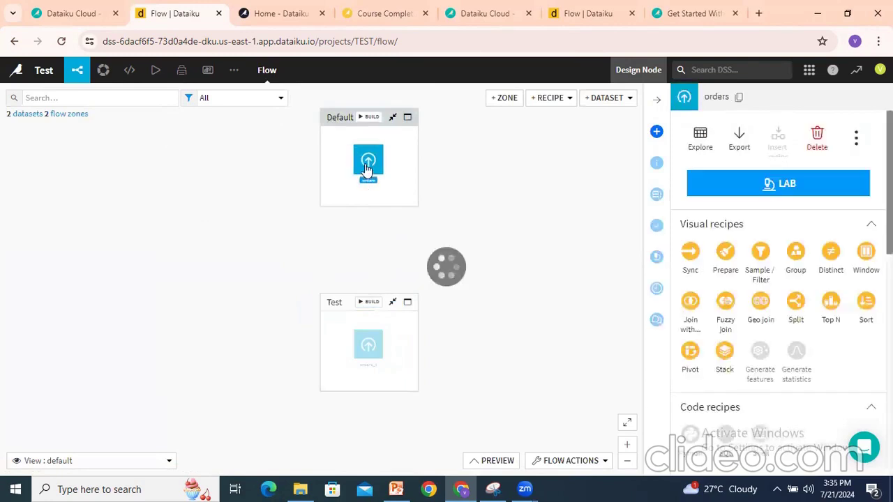
double_click(388, 140)
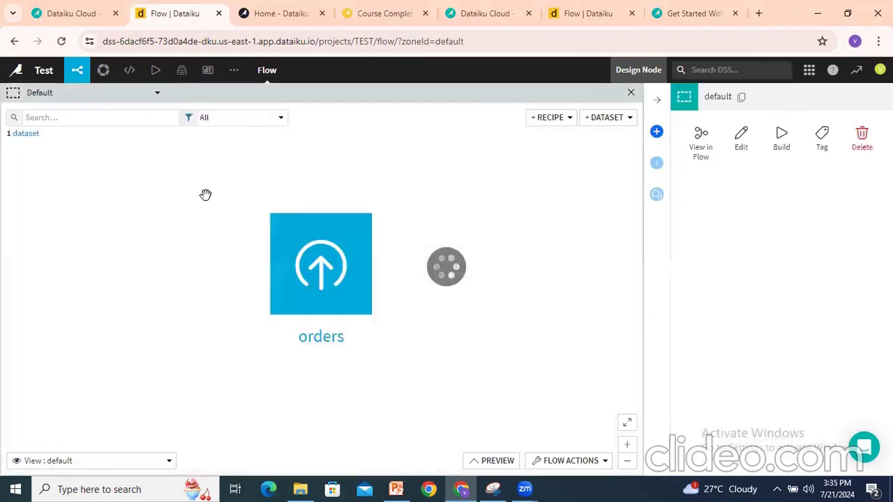
left_click(295, 274)
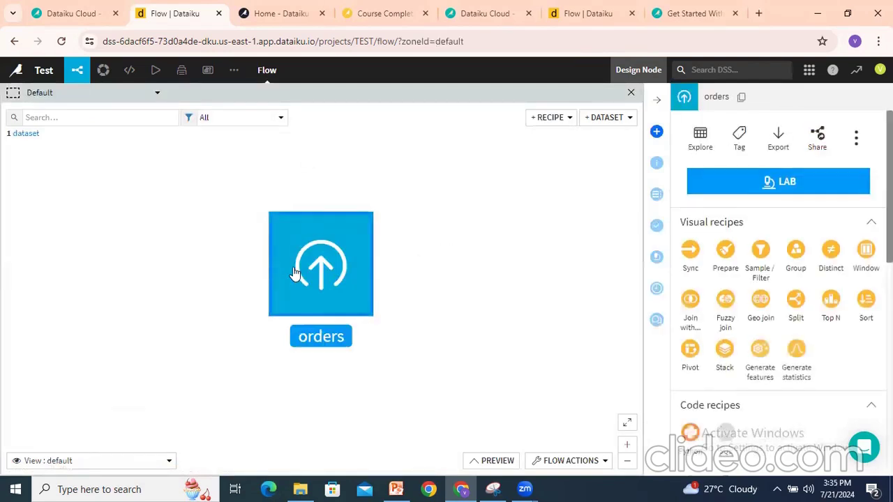
right_click(295, 273)
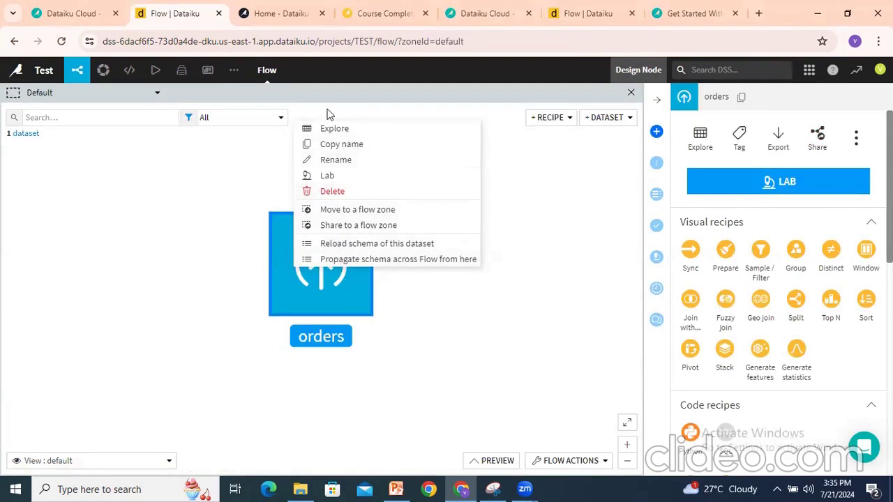
left_click(333, 193)
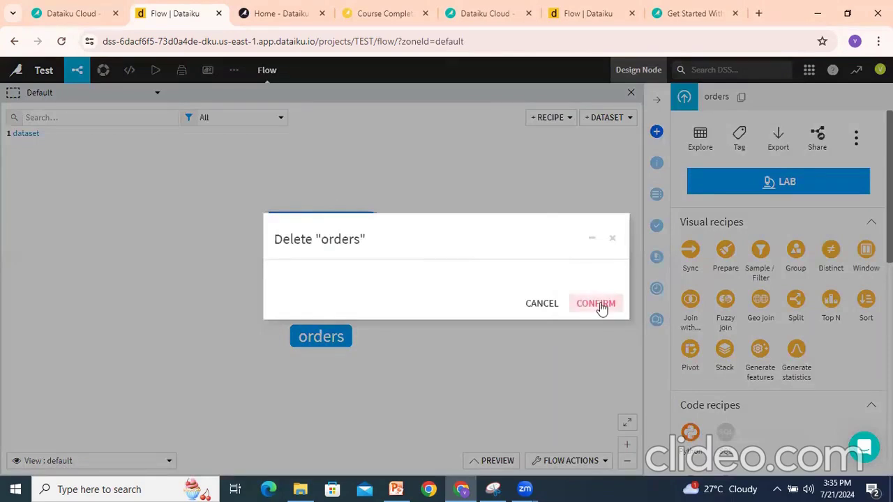
left_click(597, 304)
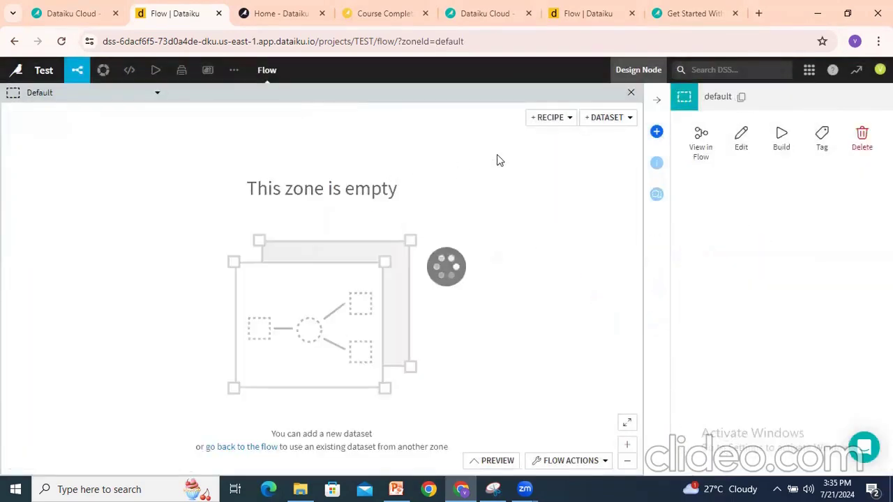
Return to the full Flow and examine the empty Default zone's contents and the actions available for it.
left_click(631, 93)
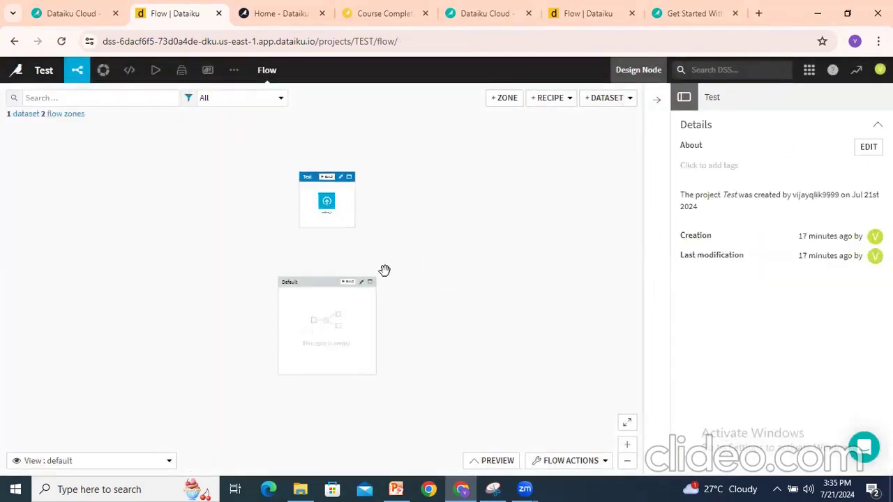
left_click(369, 273)
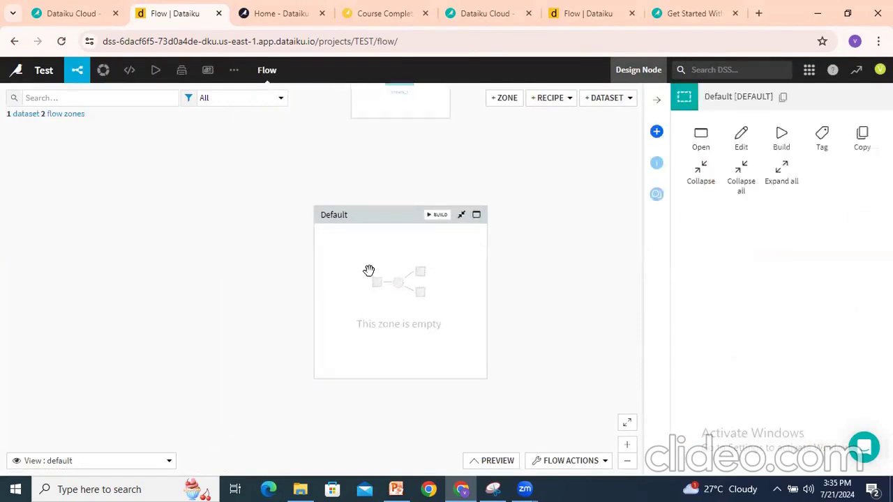
right_click(369, 222)
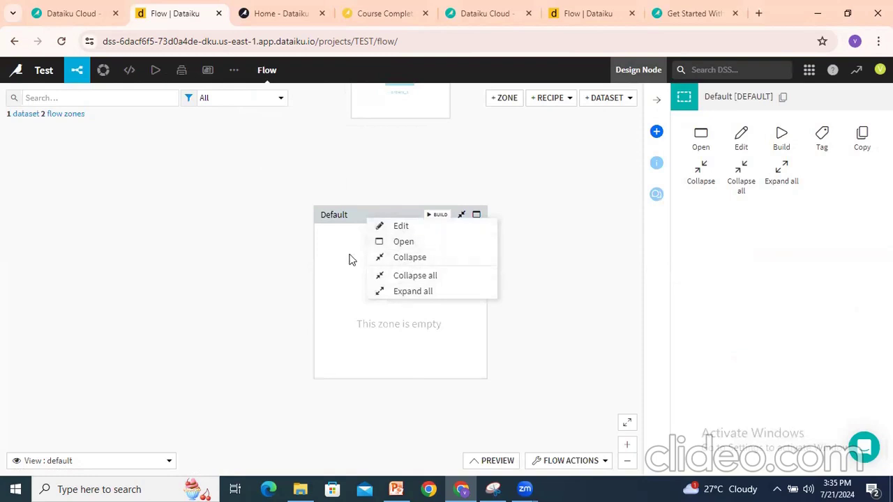
left_click(354, 220)
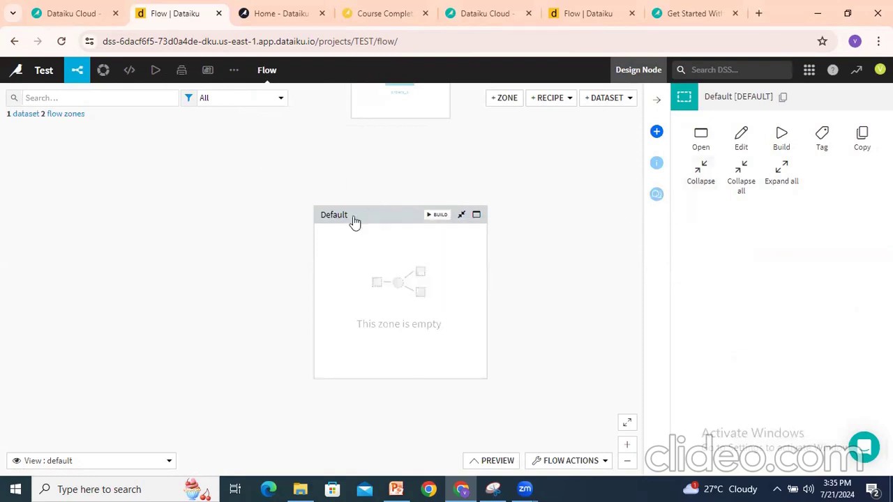
double_click(354, 218)
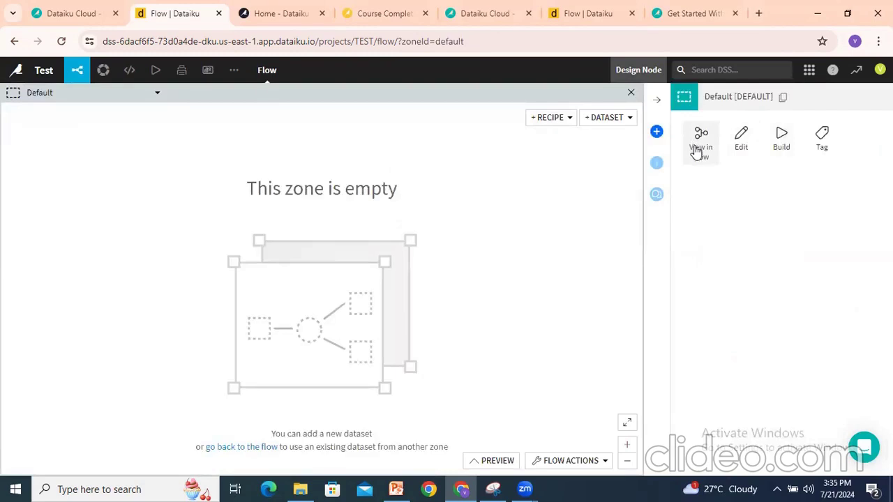
left_click(632, 94)
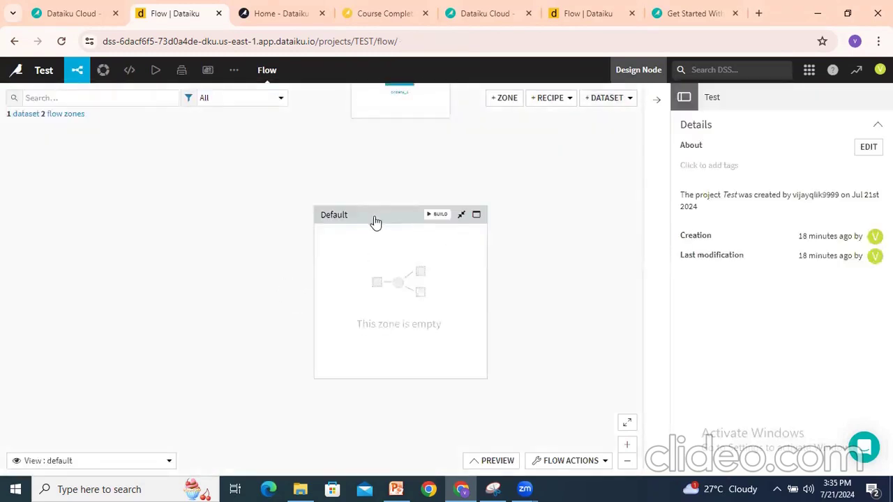
left_click(374, 220)
right_click(377, 216)
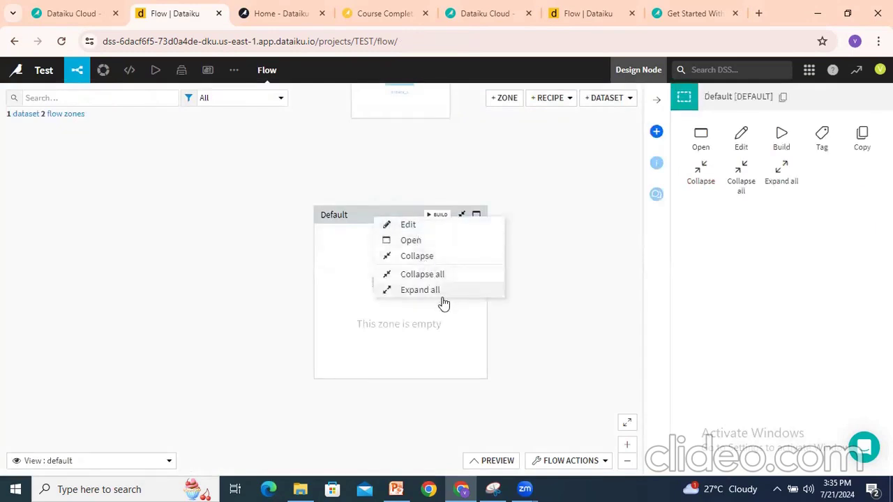
left_click(345, 212)
Find the Test zone in the Flow and examine the actions available for it, including deletion.
left_click_drag(524, 188, 400, 341)
scroll(310, 255, "up", 2)
left_click(285, 236)
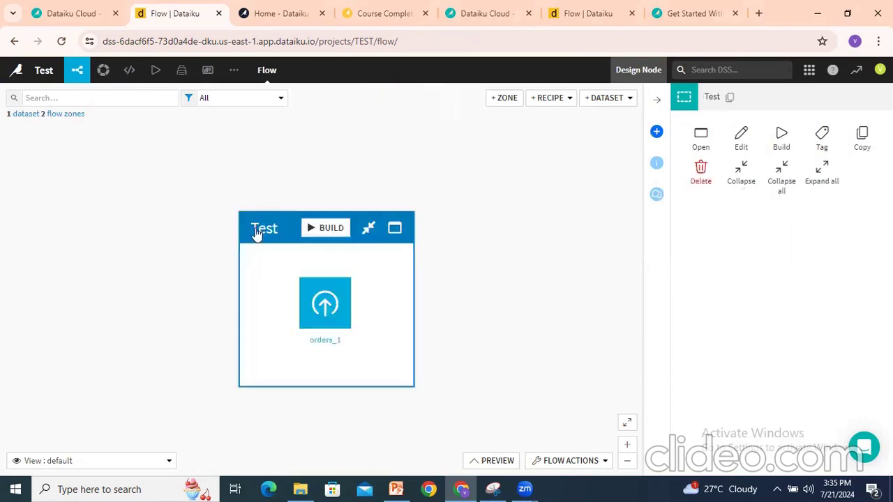
right_click(256, 234)
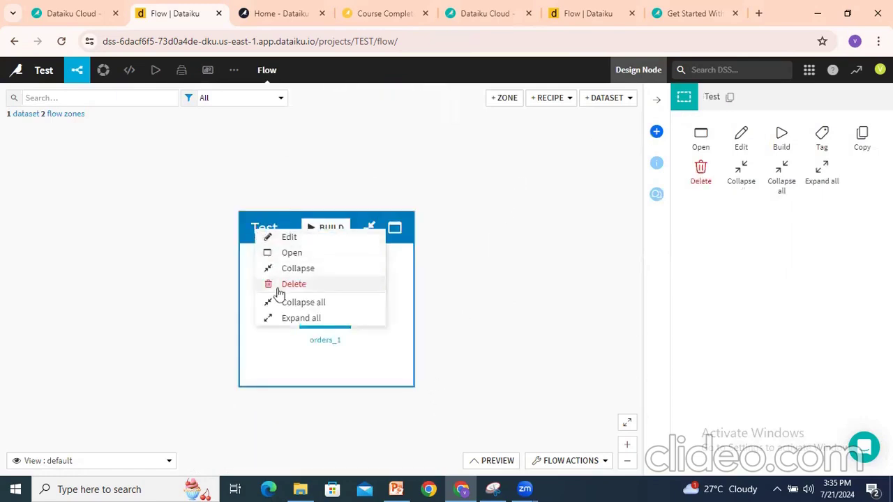
left_click(526, 293)
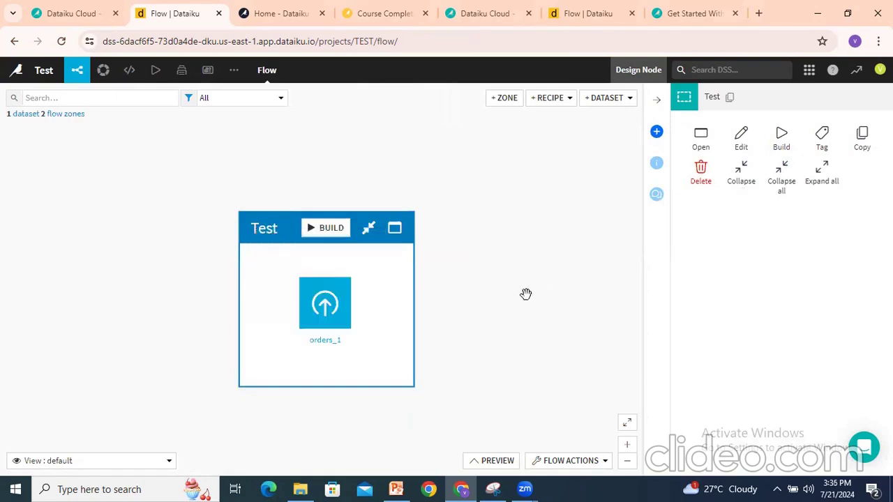
Go back to the Default zone and select it to compare its available actions with those of the Test zone.
left_click_drag(526, 293, 481, 145)
left_click_drag(515, 439, 522, 151)
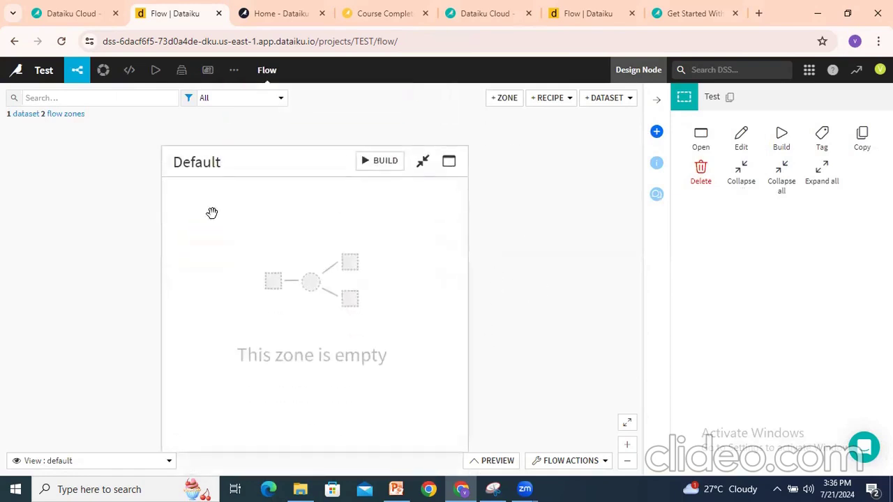
left_click(251, 167)
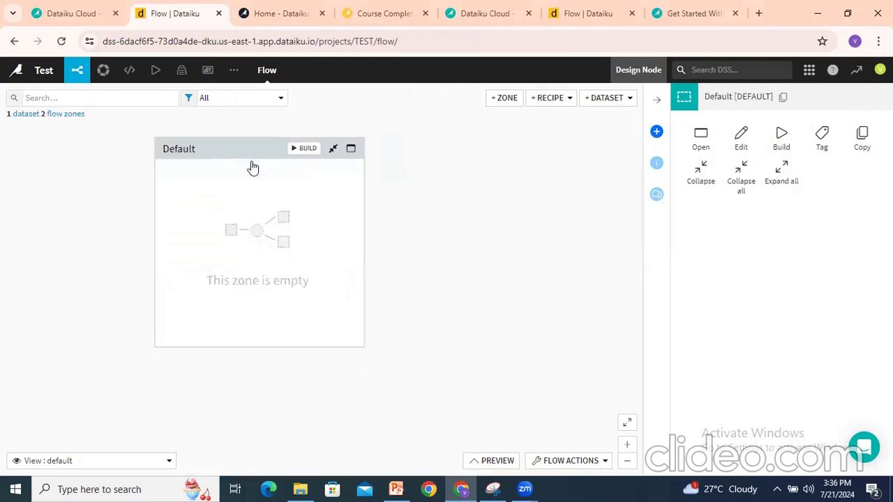
left_click_drag(224, 183, 272, 242)
scroll(274, 240, "up", 1)
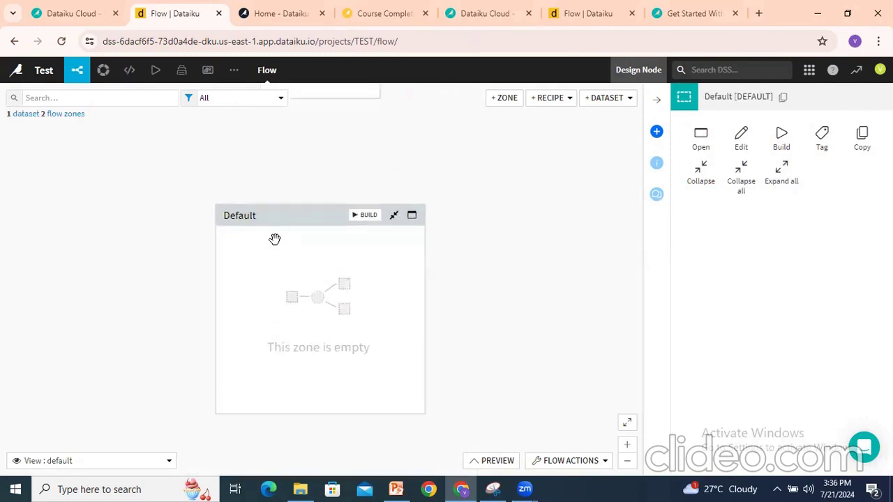
Bring the Test zone back into view in the Flow and select it.
left_click_drag(505, 169, 434, 423)
left_click_drag(388, 308, 542, 272)
scroll(517, 261, "up", 5)
scroll(481, 252, "up", 2)
left_click_drag(482, 252, 551, 280)
scroll(551, 280, "up", 1)
left_click(485, 317)
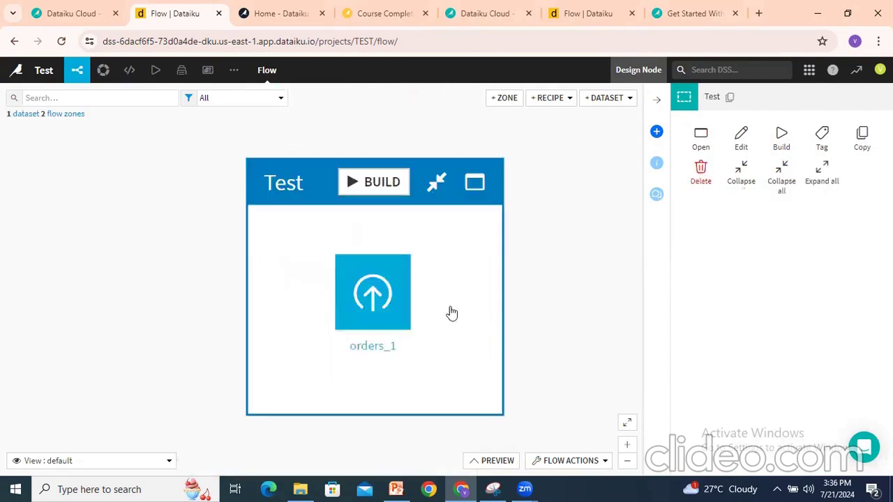
Switch to the Dataiku presentation in PowerPoint and run its slide show from the first slide.
left_click(396, 488)
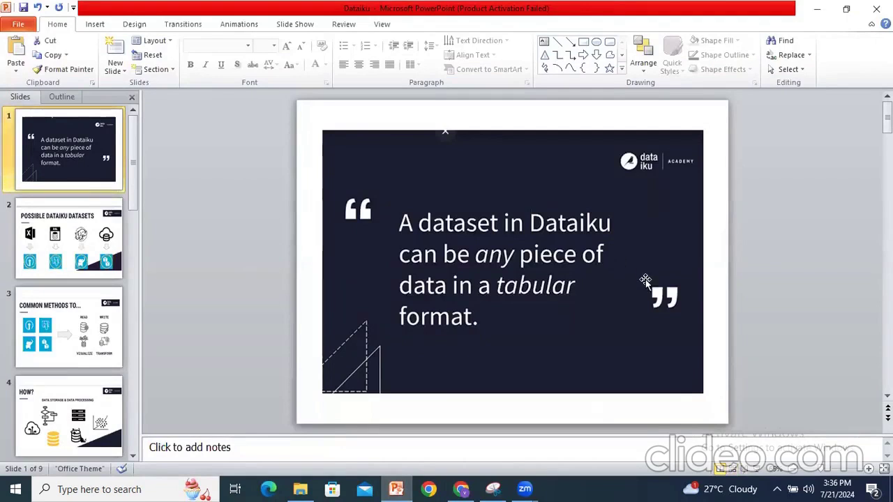
key("F5")
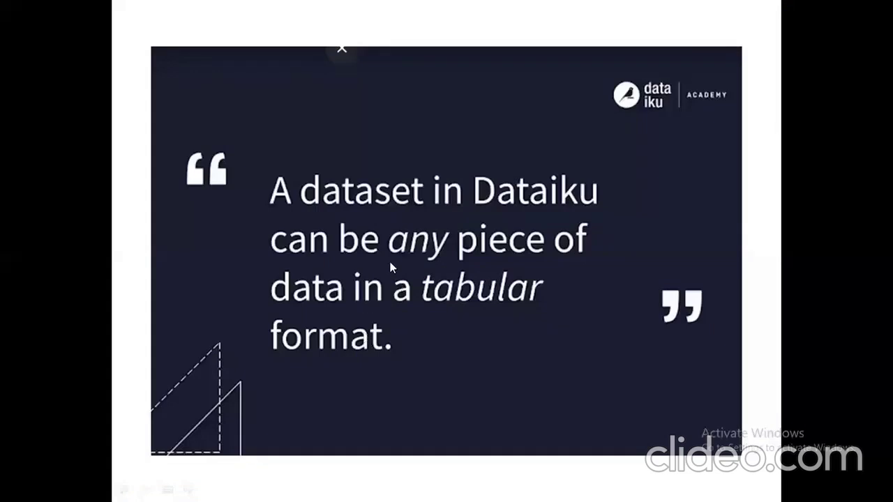
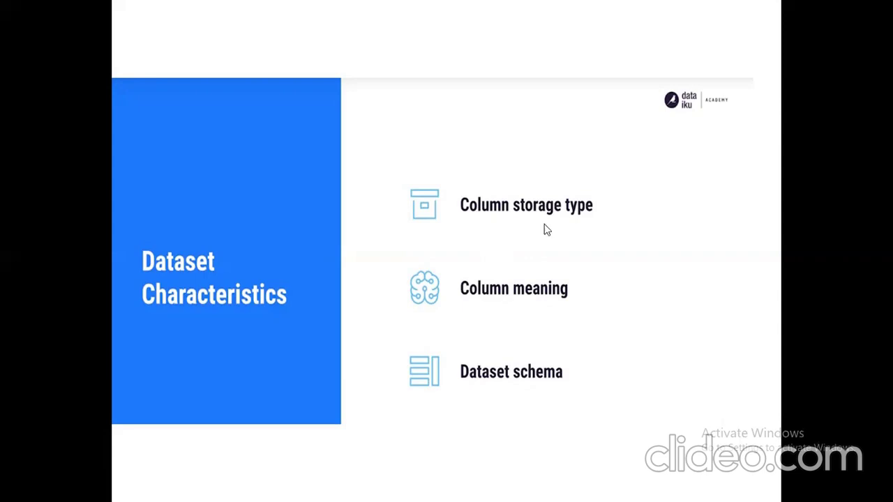
Return to the Dataiku Flow in the browser, open the orders_1 dataset and compare its column list with the table view.
key("alt+Tab")
key("alt+Tab")
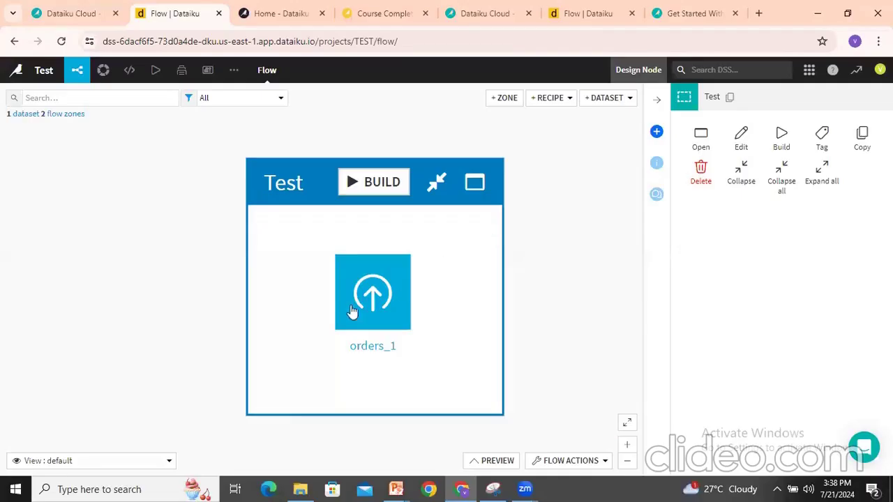
double_click(352, 311)
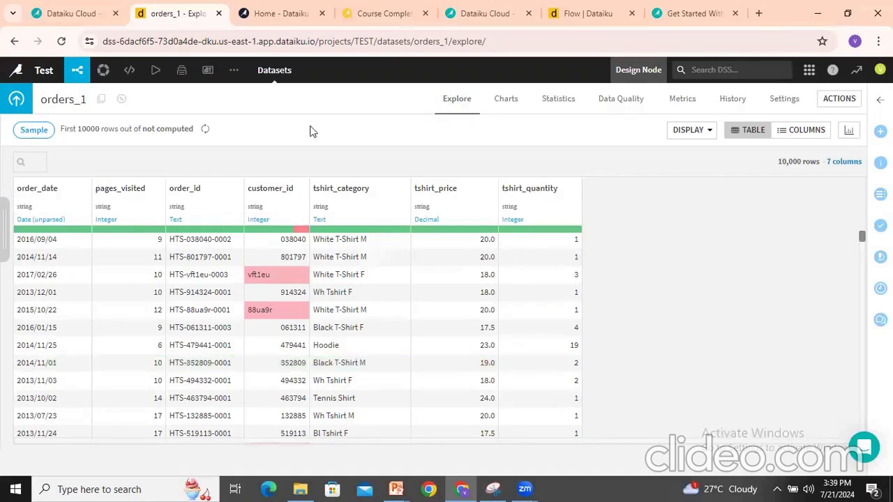
left_click(801, 130)
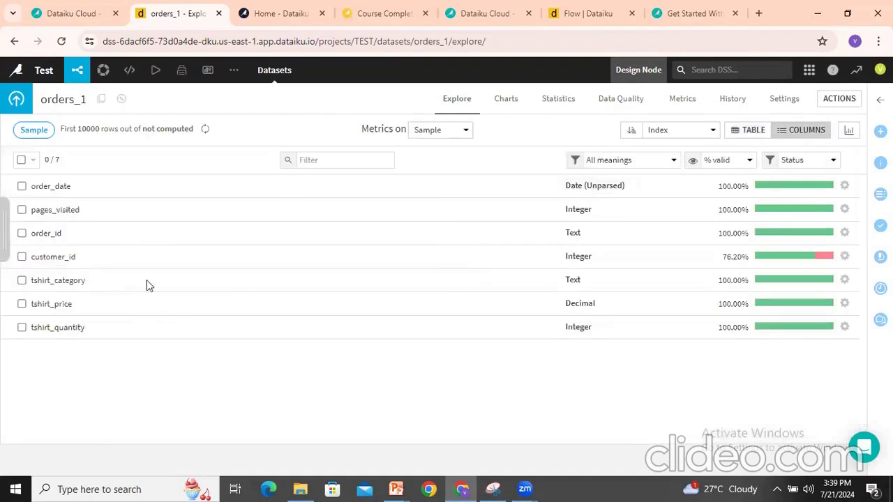
left_click(749, 130)
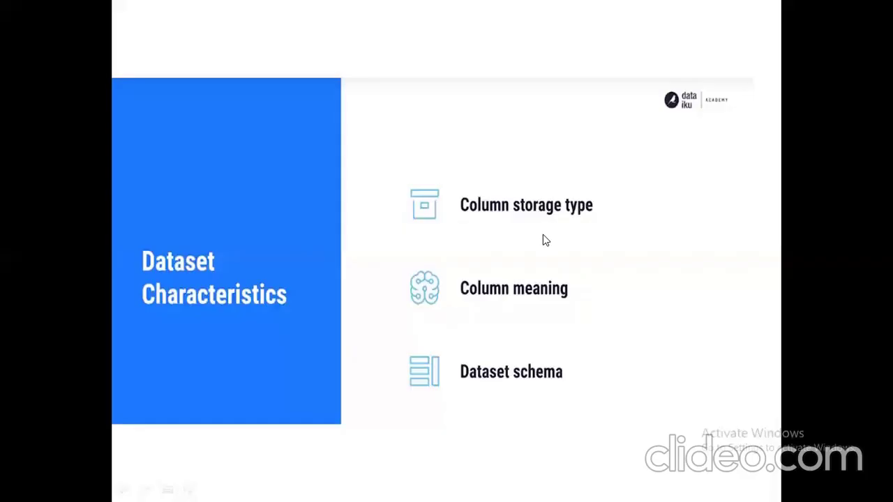
End the PowerPoint slide show and switch back to the orders_1 dataset in the browser.
left_click(545, 241)
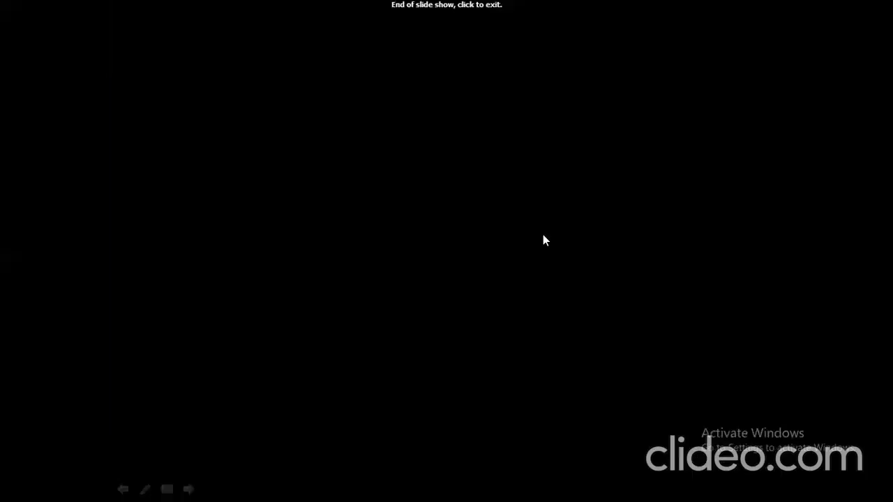
left_click(545, 240)
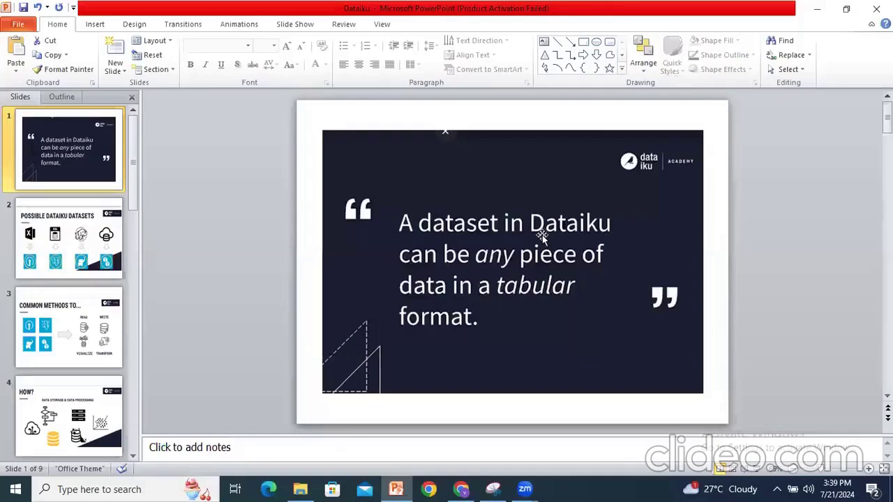
left_click(461, 489)
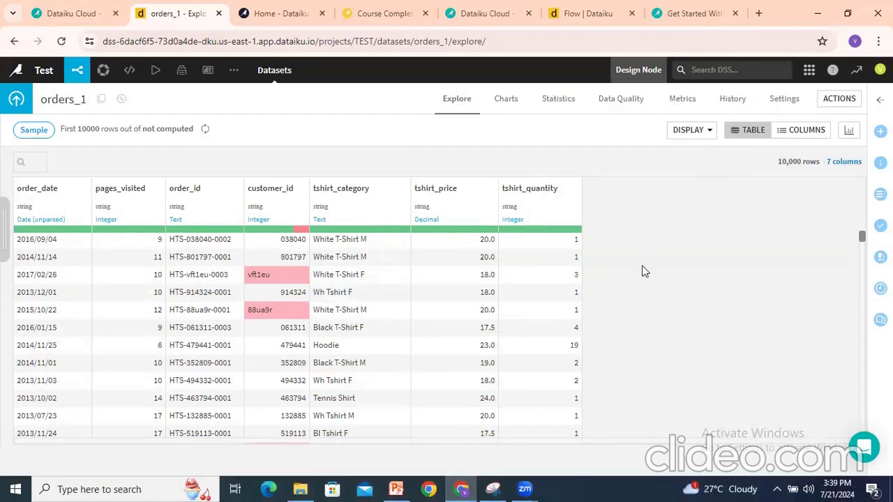
left_click(880, 193)
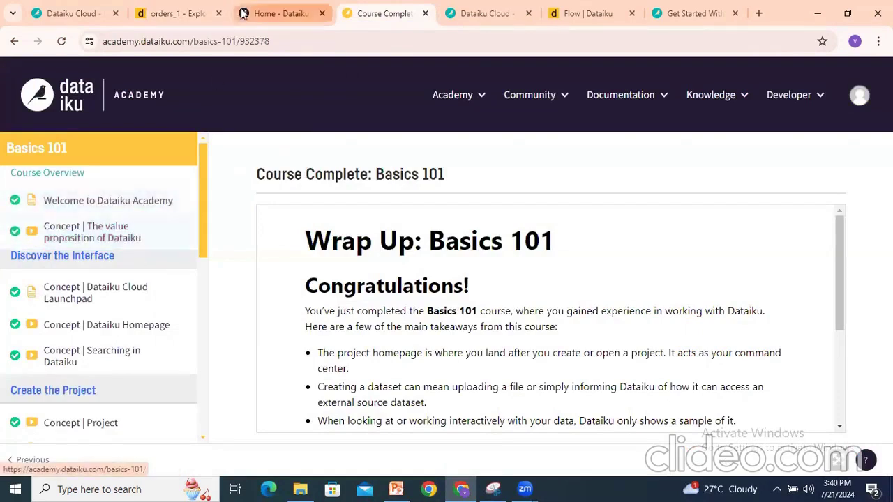
Revisit the open Community and orders_1 pages, and examine the features on the Dataiku Cloud Launchpad overview.
left_click(282, 15)
mouse_move(402, 69)
left_click(180, 13)
left_click(67, 13)
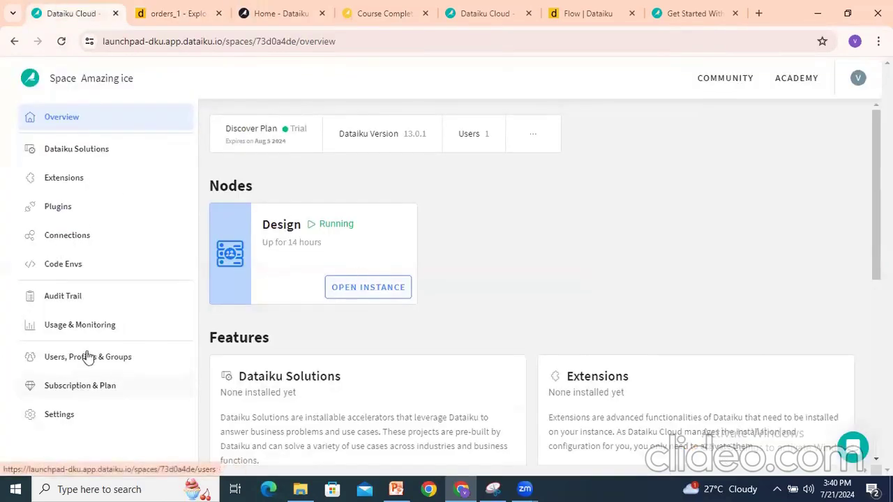
scroll(659, 286, "down", 5)
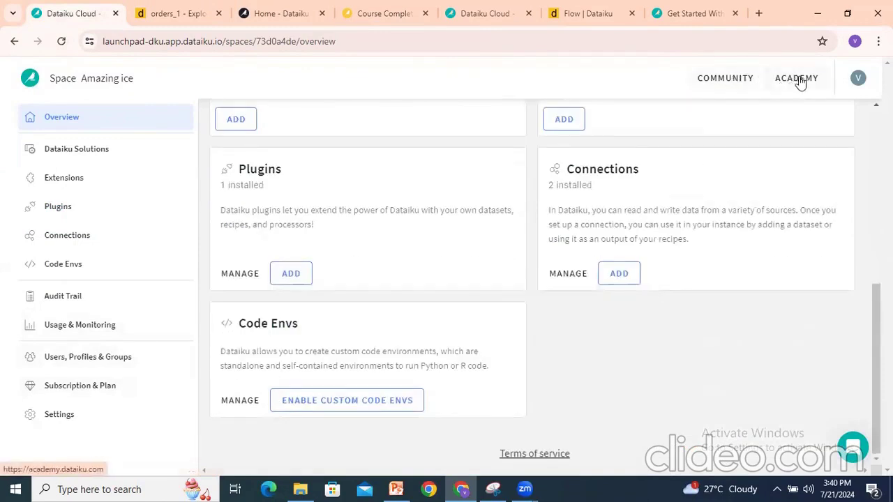
Look through the open Get Started, Basics 101 Flow and space settings pages, ending on the Academy's Basics 101 course page.
left_click(694, 13)
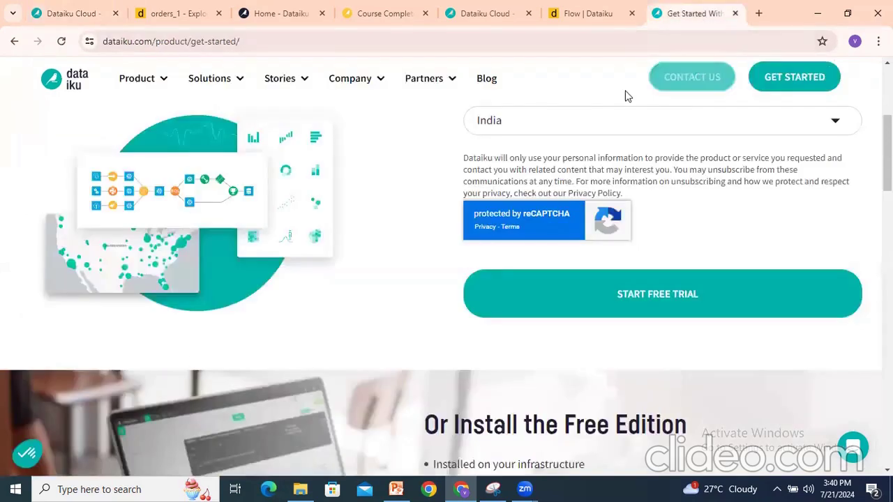
left_click(597, 20)
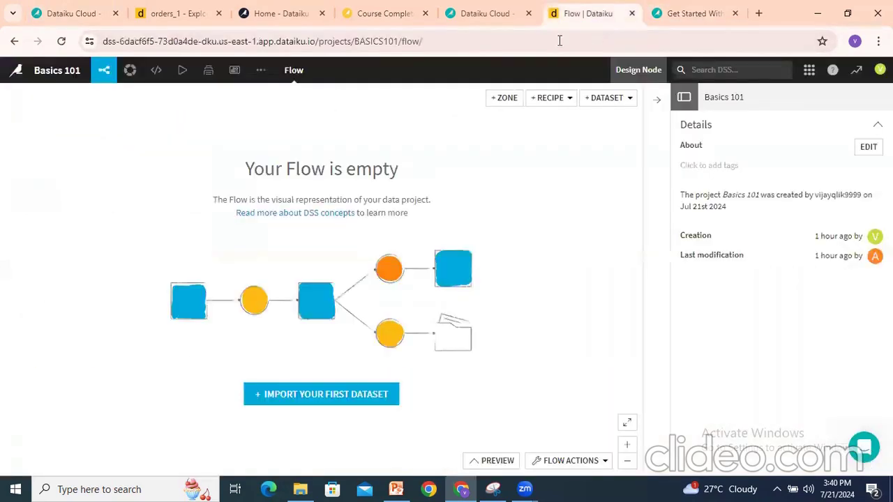
left_click(477, 21)
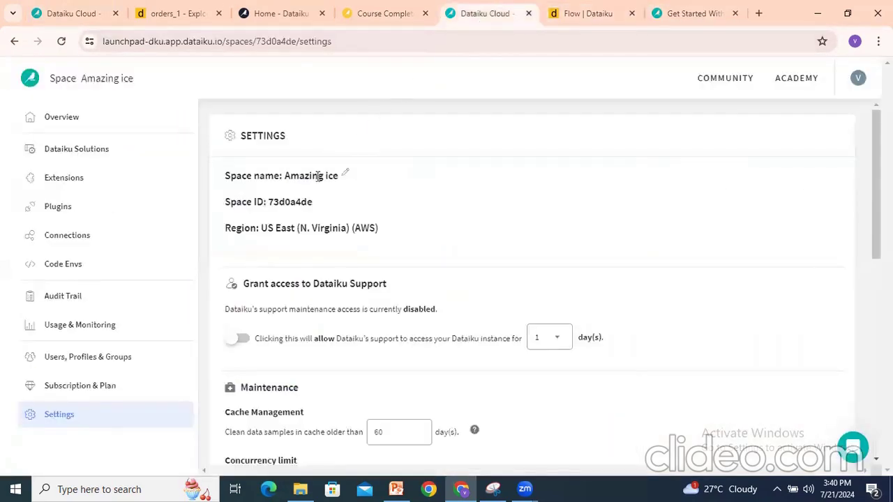
left_click(374, 20)
mouse_move(525, 110)
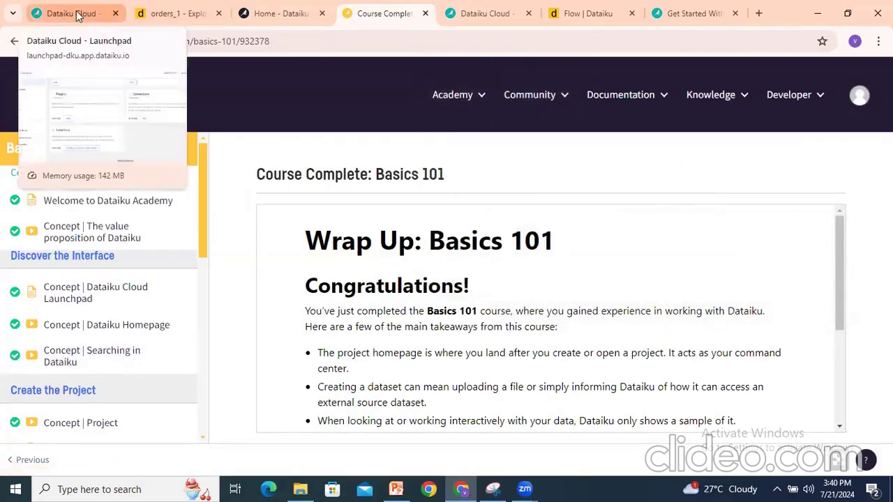
Go to the Dataiku Community home page and examine the Knowledge, Community and Academy resources it offers.
left_click(279, 14)
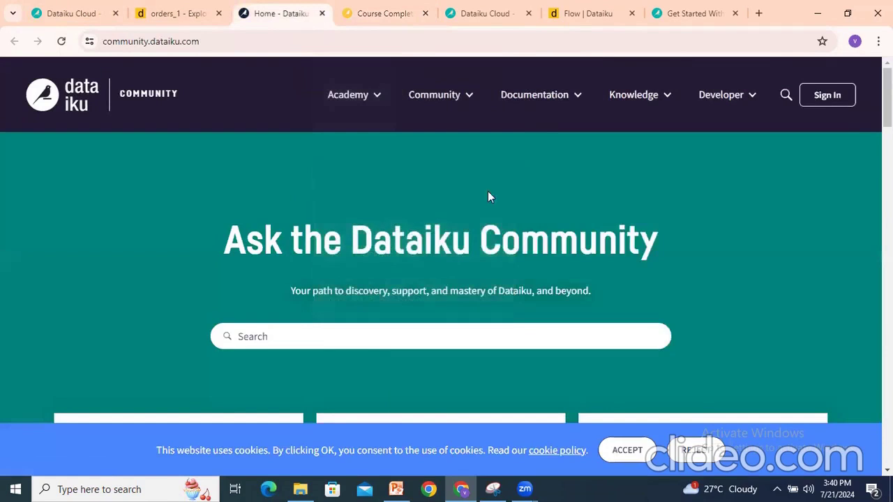
scroll(459, 269, "down", 1)
scroll(459, 268, "down", 2)
scroll(459, 269, "up", 3)
mouse_move(612, 102)
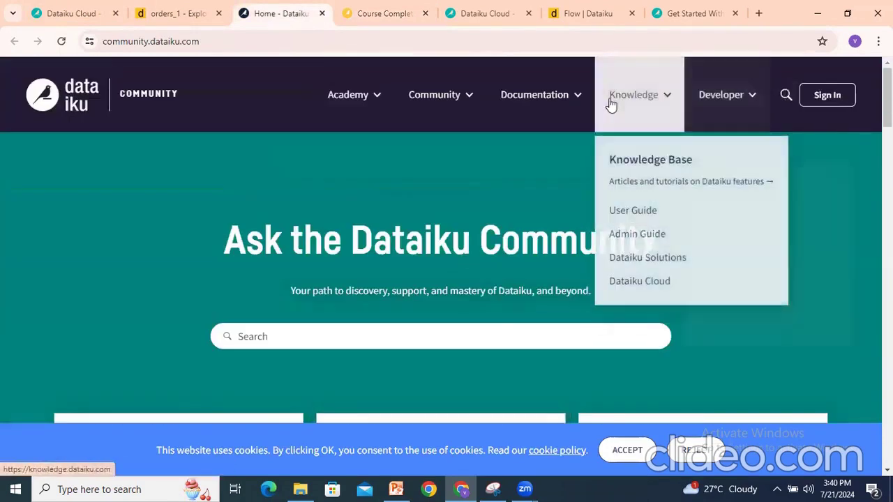
mouse_move(451, 102)
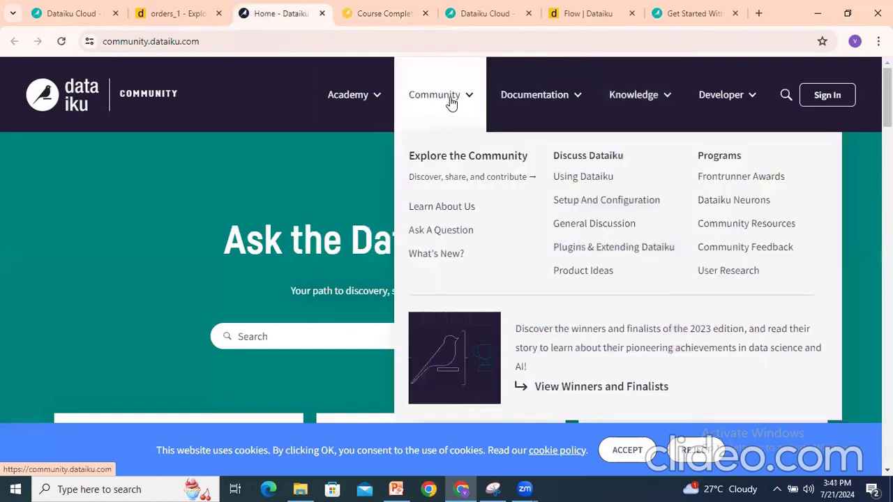
mouse_move(333, 96)
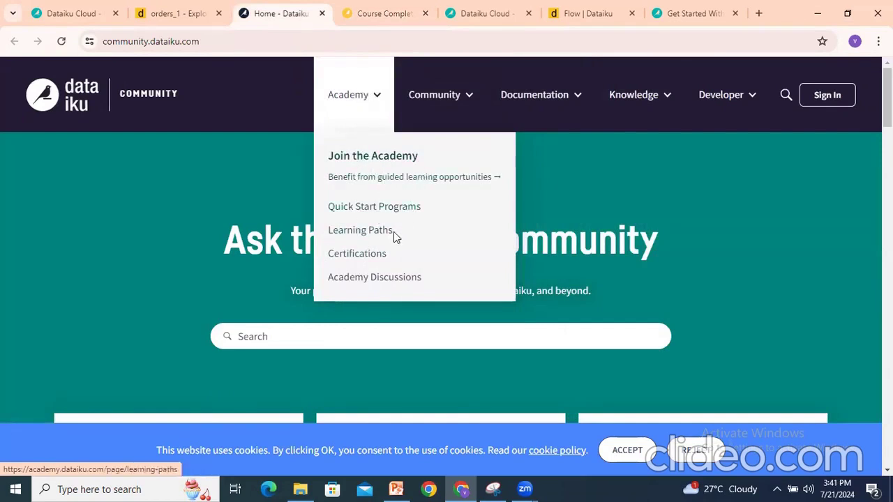
Open the Academy's Learning Paths page and examine the available paths from Core Designer to MLOps Practitioner.
left_click(375, 237)
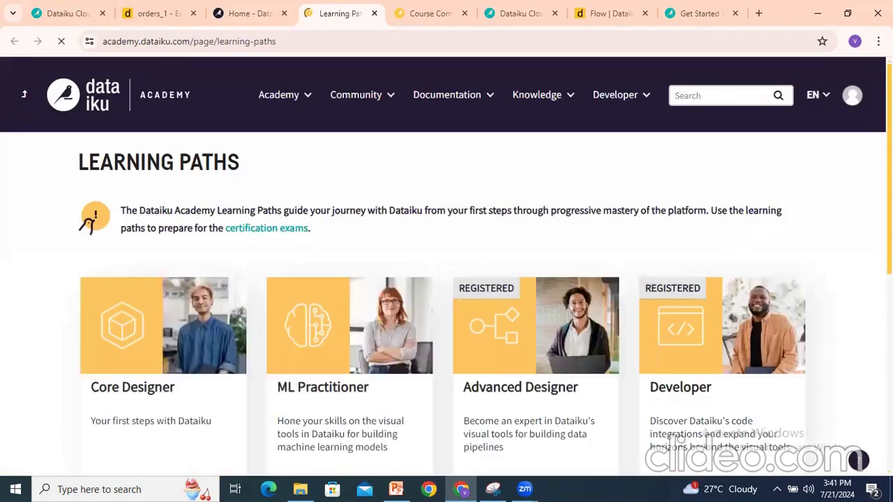
scroll(446, 300, "down", 2)
scroll(447, 300, "up", 1)
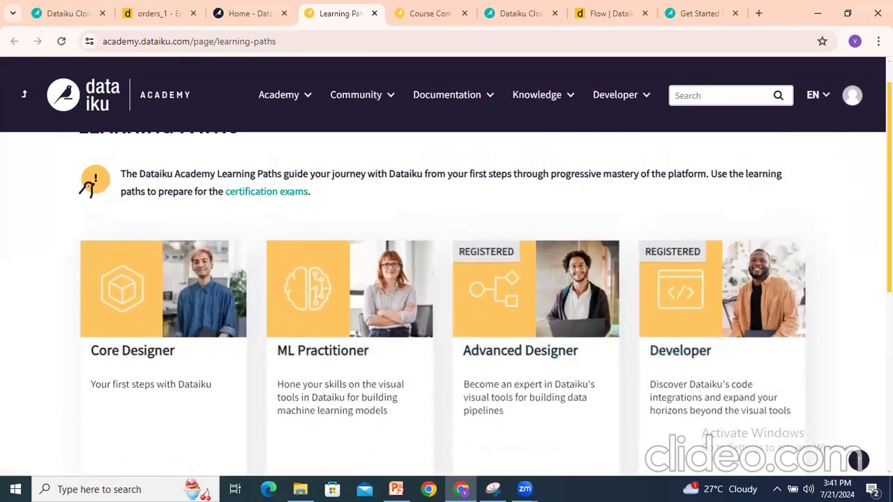
scroll(719, 390, "down", 4)
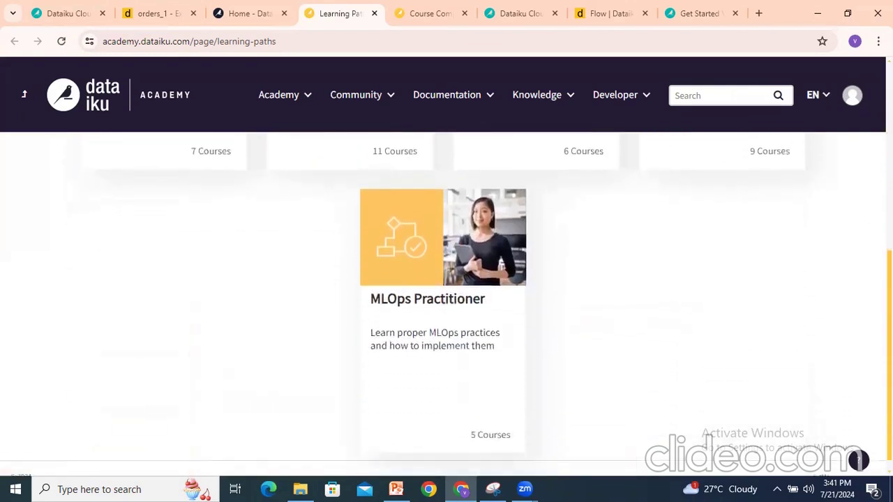
scroll(447, 300, "up", 3)
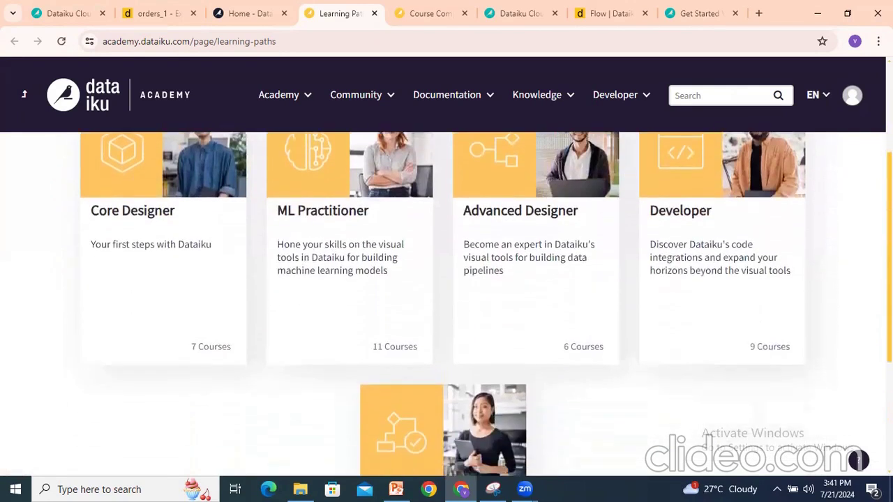
scroll(817, 197, "up", 1)
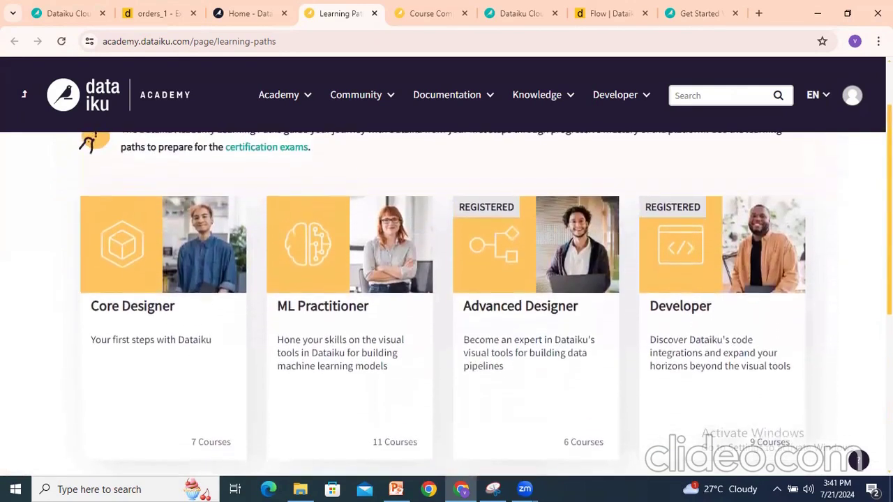
Return to the Dataiku Community home page and open the Academy's Certifications page from there.
left_click(227, 13)
left_click(156, 12)
left_click(244, 13)
mouse_move(369, 91)
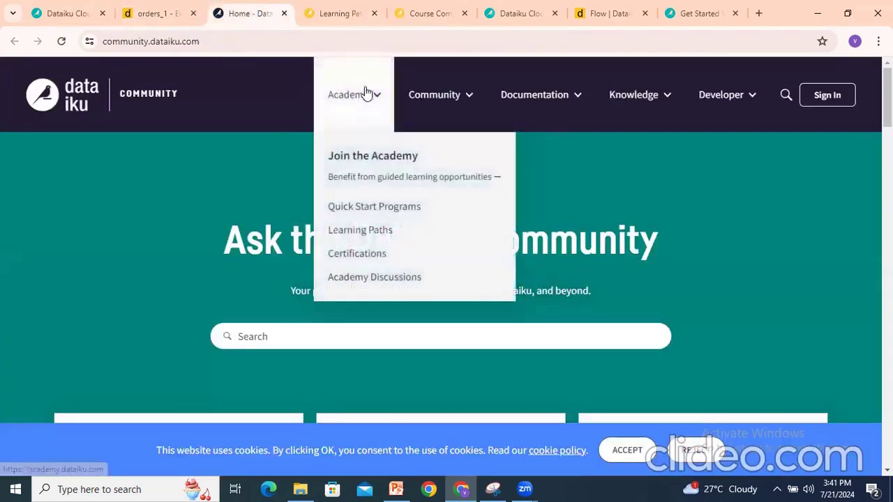
left_click(347, 256)
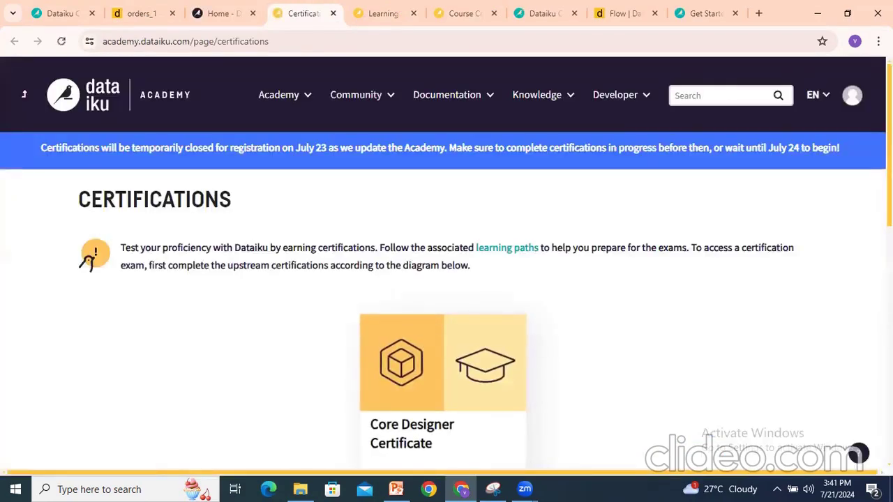
Examine the certification diagram, from the Core Designer Certificate through the ML Practitioner, Advanced Designer and Developer certificates and the level below.
scroll(446, 300, "down", 3)
scroll(447, 300, "up", 2)
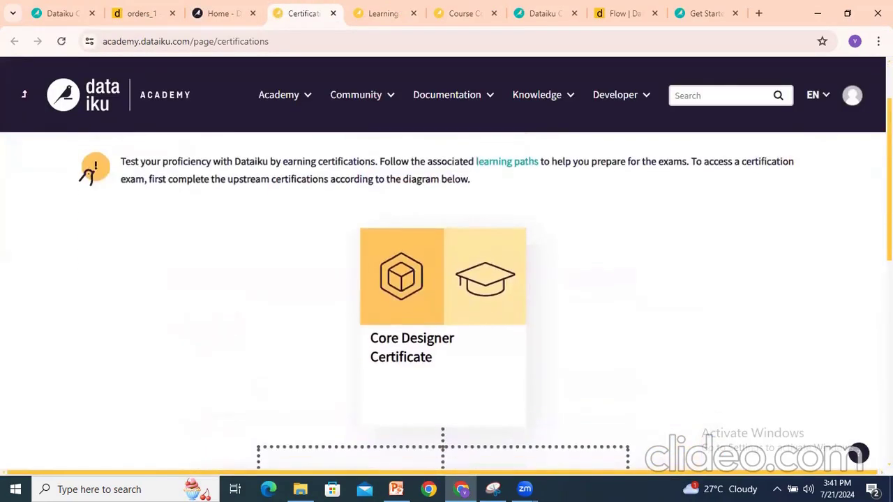
scroll(447, 300, "up", 1)
scroll(447, 300, "down", 3)
scroll(447, 300, "up", 1)
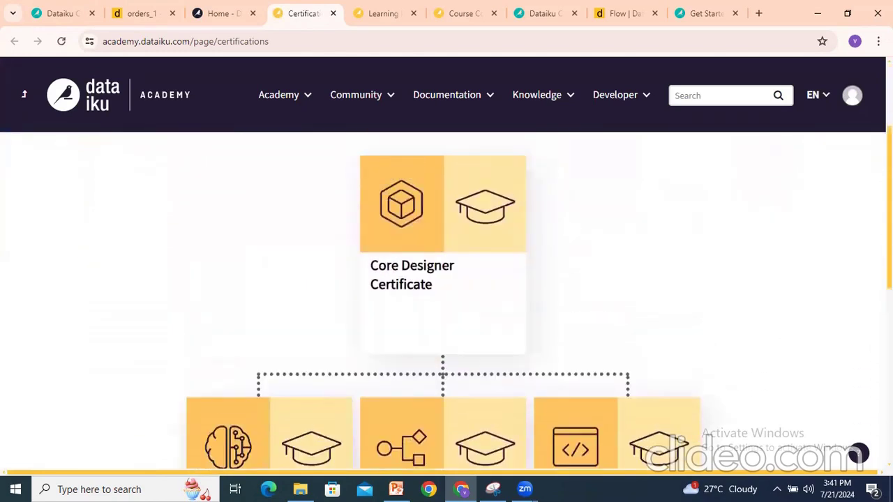
scroll(447, 300, "up", 2)
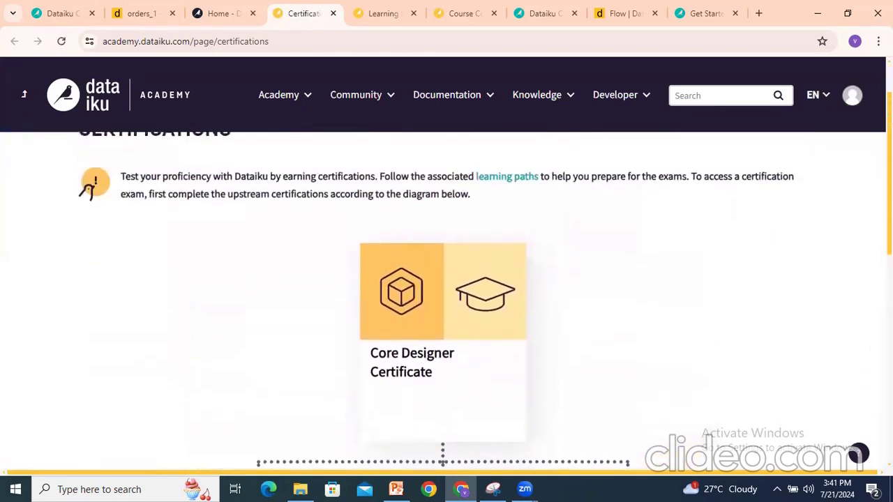
scroll(446, 300, "down", 1)
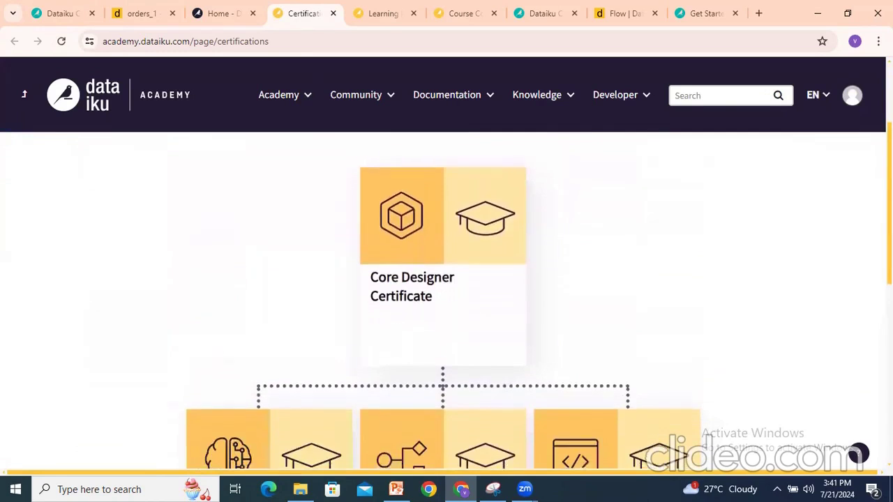
scroll(447, 300, "down", 1)
scroll(339, 229, "up", 1)
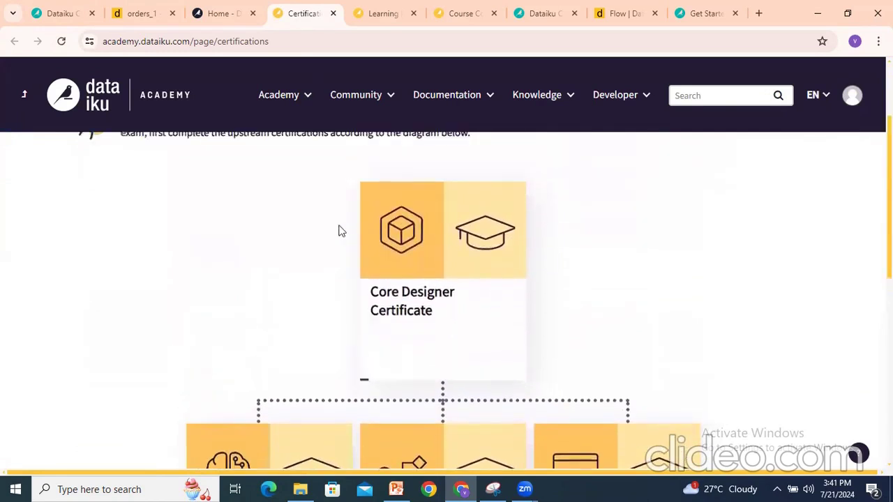
scroll(559, 307, "down", 3)
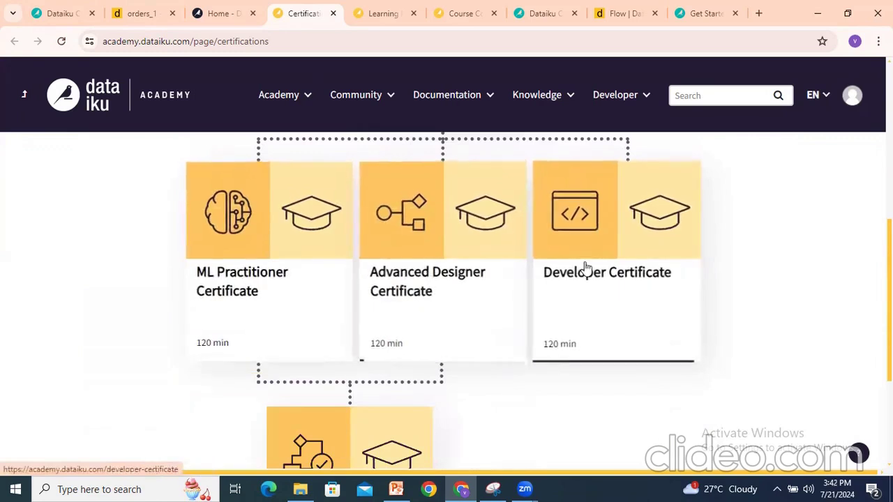
scroll(584, 268, "down", 3)
scroll(358, 339, "up", 10)
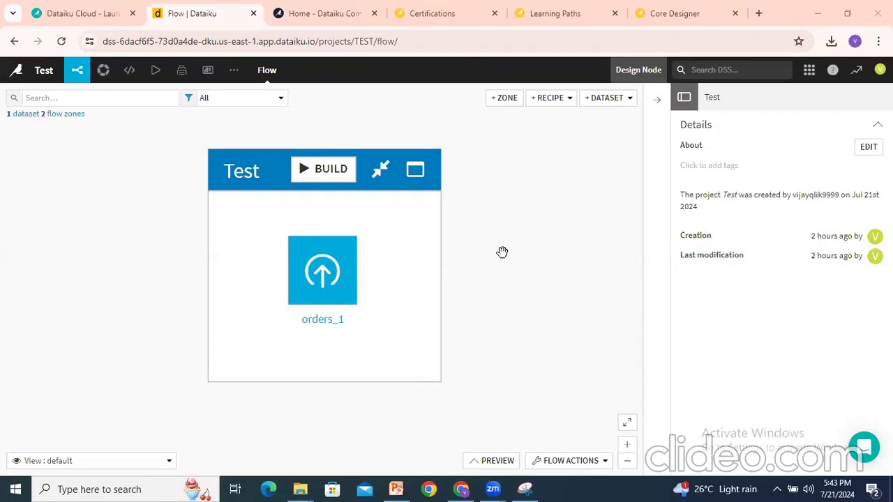
Select the orders_1 dataset in the Test zone of the flow and look at the recipes offered for it.
left_click_drag(245, 176, 265, 173)
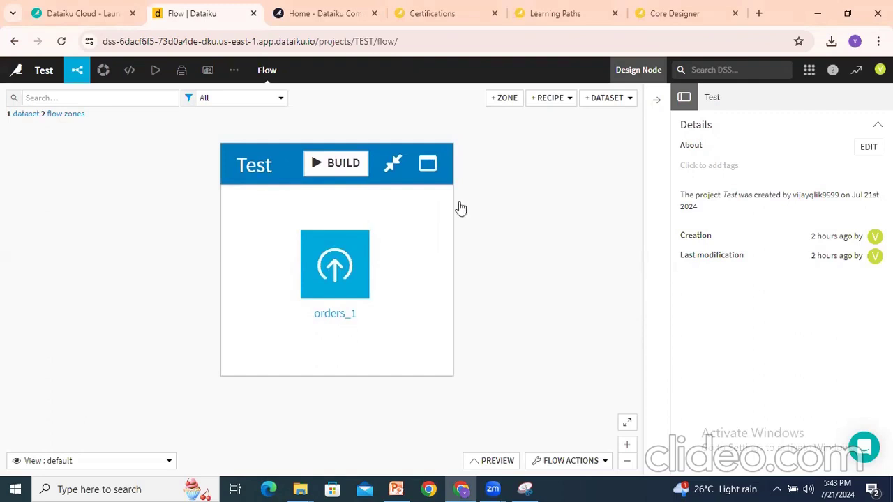
left_click_drag(279, 182, 207, 170)
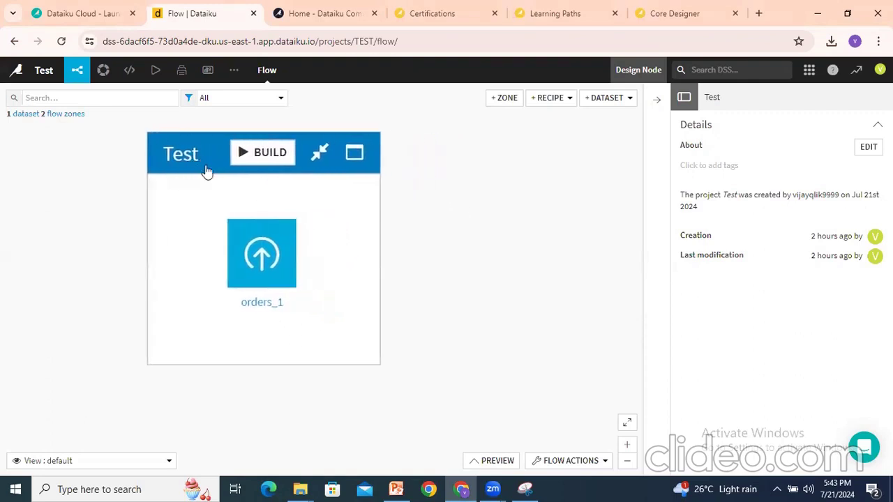
left_click(262, 266)
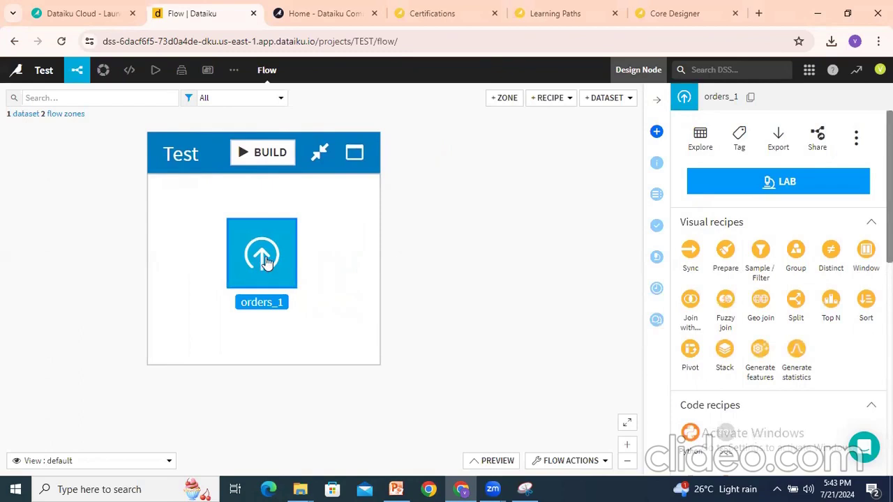
left_click_drag(259, 258, 108, 233)
left_click(311, 231)
Upload orders.csv from the Downloads folder and create a new dataset named orders from it.
left_click(618, 98)
left_click(552, 139)
left_click(446, 218)
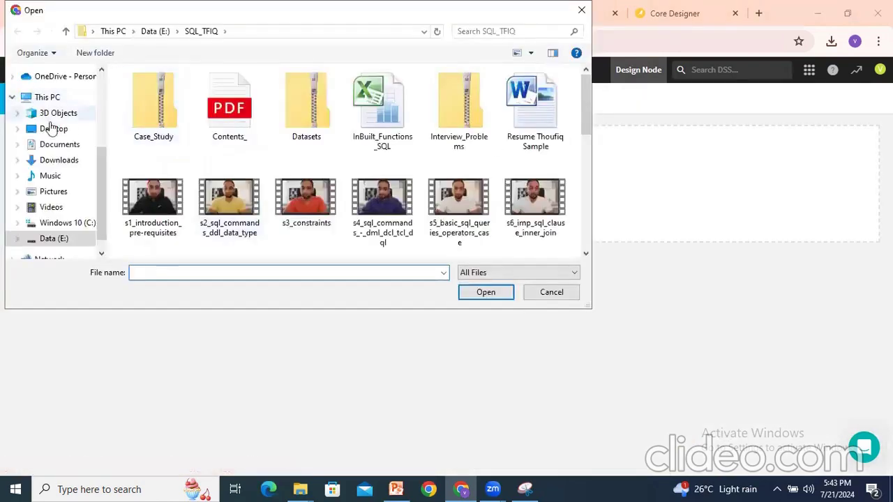
left_click(56, 161)
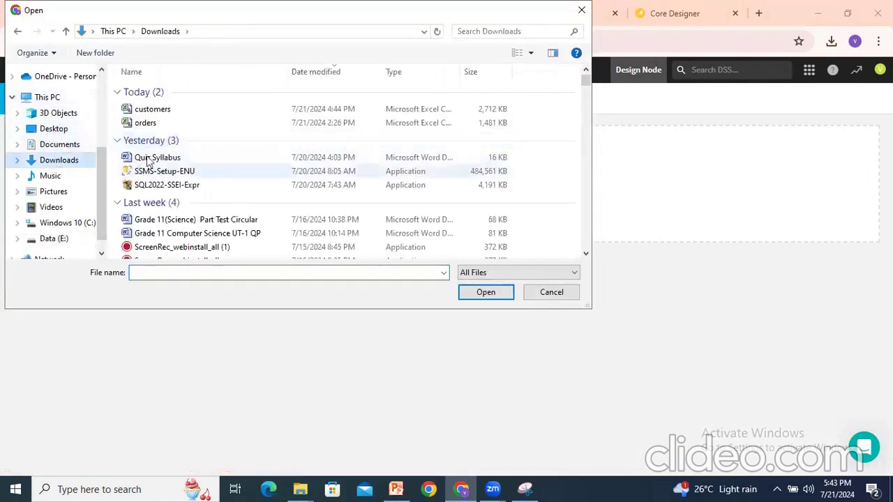
left_click(145, 124)
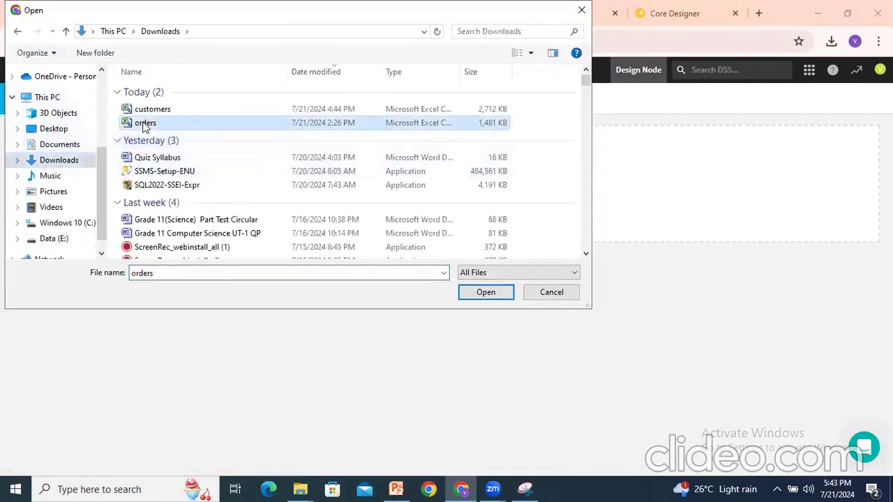
left_click(480, 293)
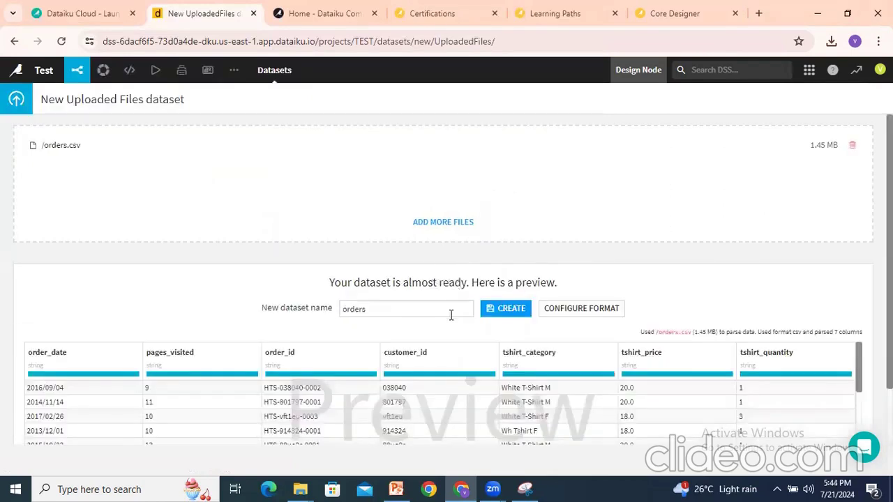
left_click(506, 309)
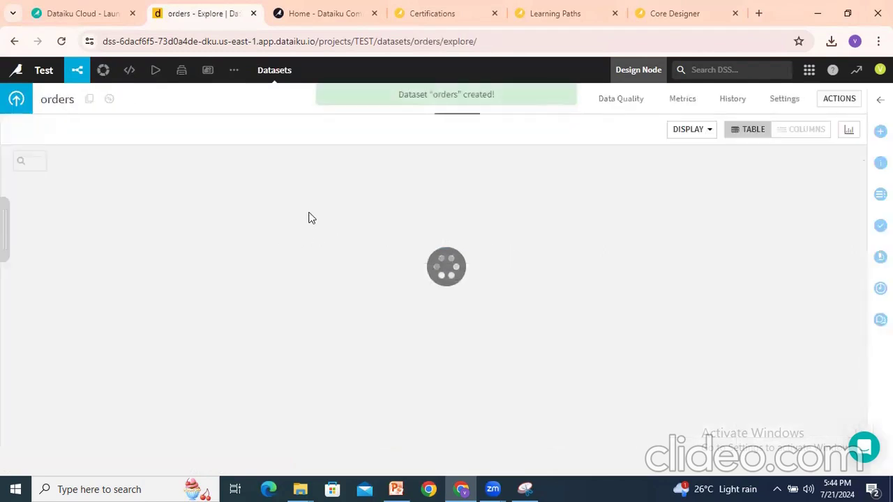
Start a Prepare recipe on the orders dataset from the flow and review the storage options for its orders_prepared output.
left_click(77, 70)
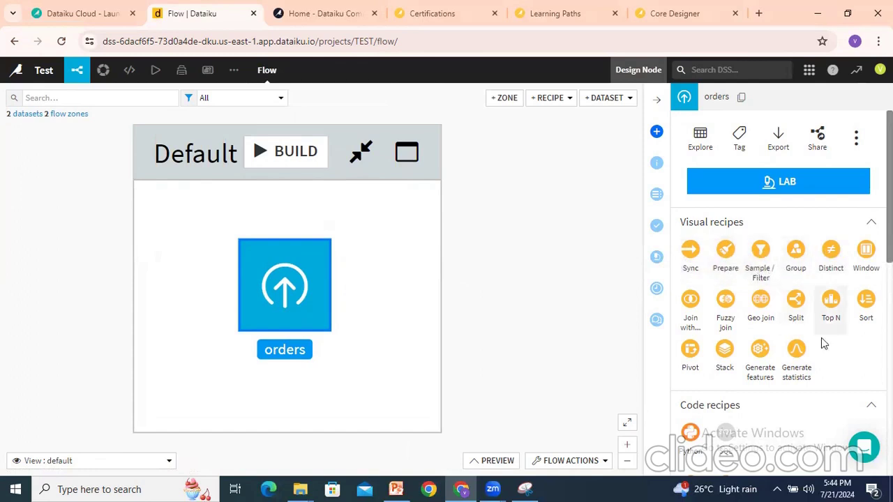
left_click(727, 256)
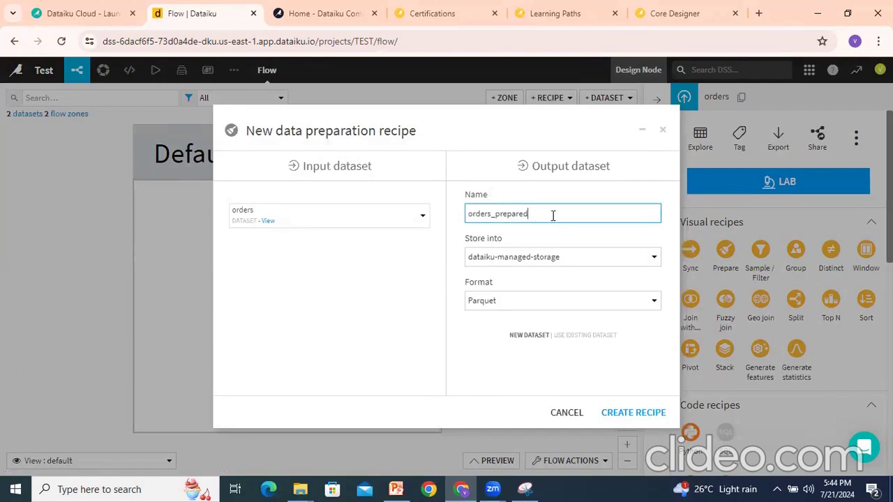
left_click(518, 261)
left_click(520, 265)
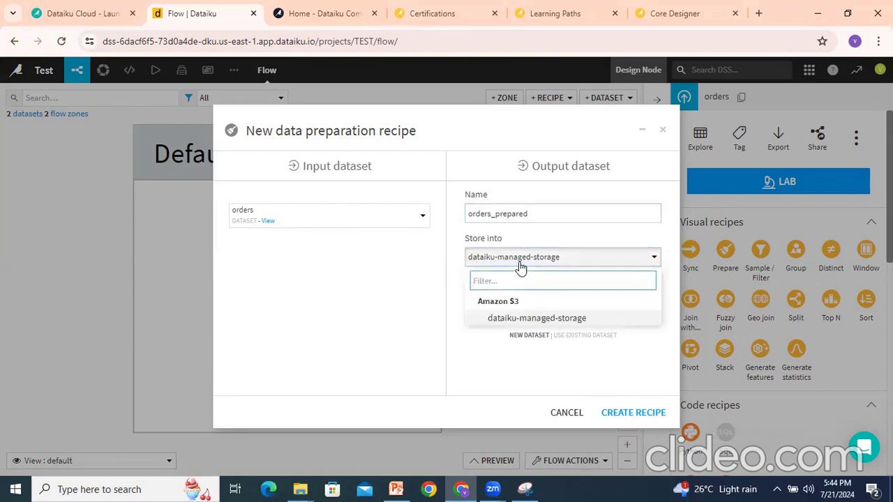
left_click(516, 254)
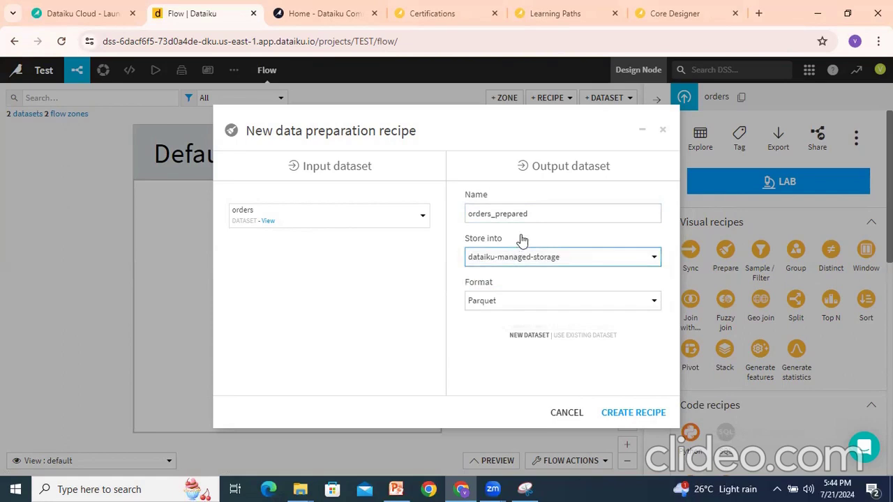
left_click(525, 264)
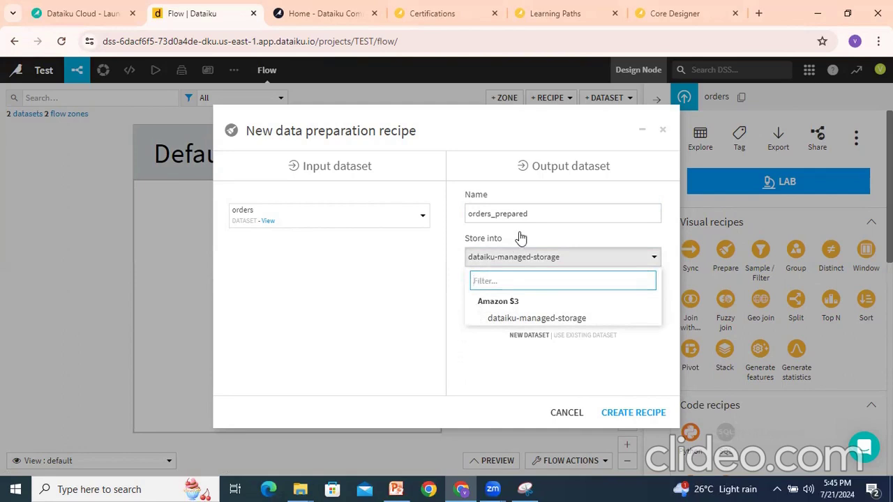
left_click(521, 237)
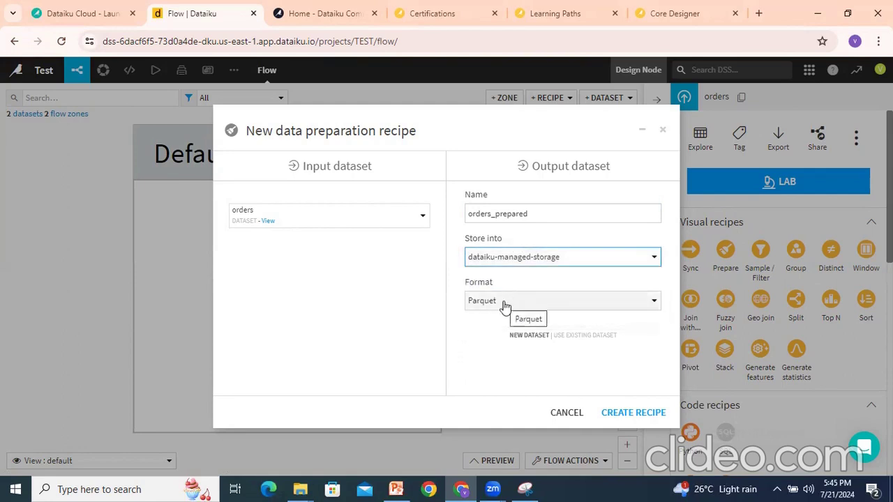
Review the output format choices, keep Parquet, and create the Prepare recipe.
left_click(505, 307)
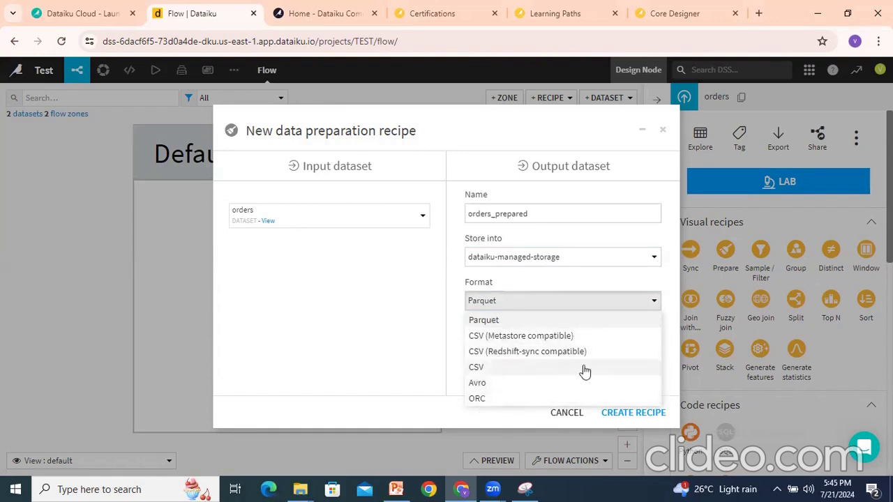
left_click(533, 284)
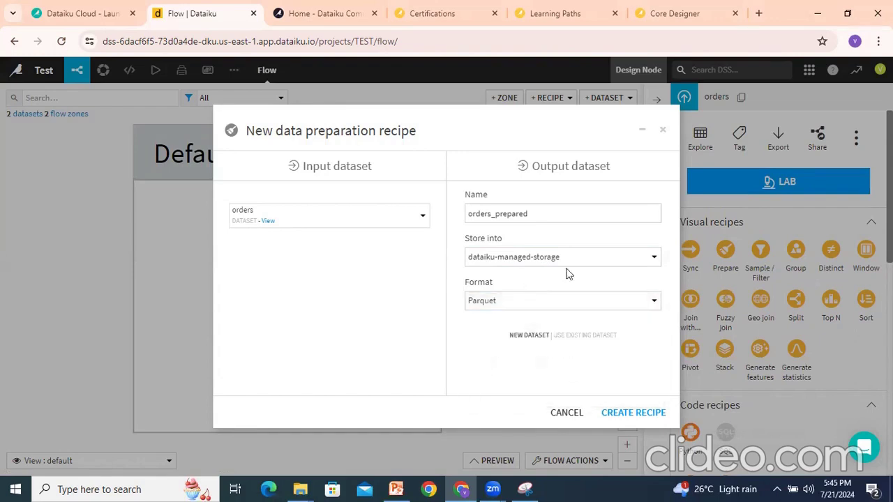
left_click(636, 413)
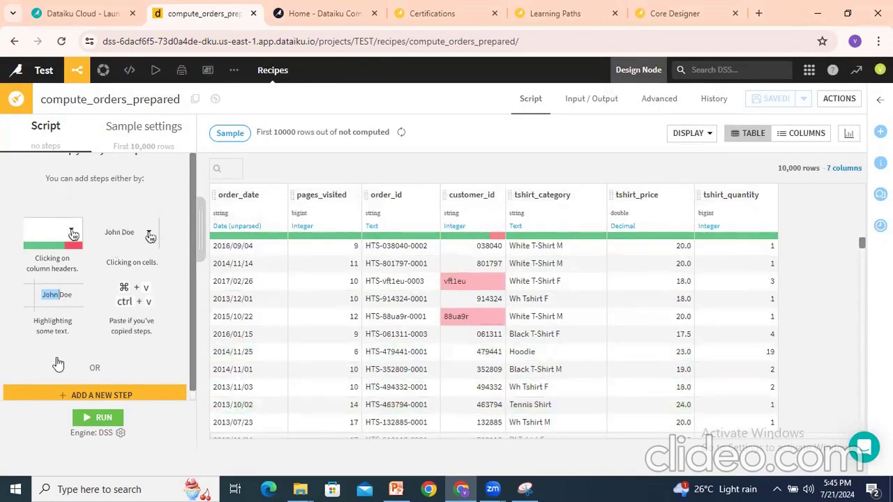
Examine the ways to add steps to the recipe script and the actions available for the order_date column.
scroll(87, 408, "down", 1)
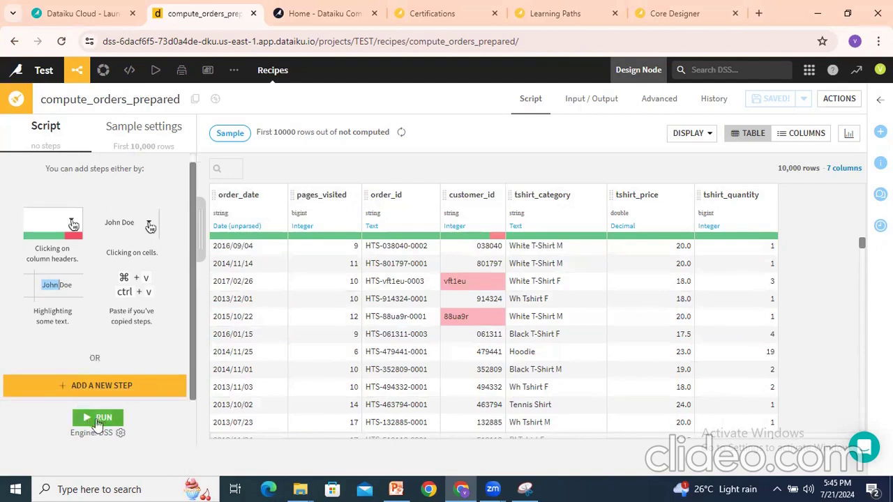
scroll(152, 346, "up", 1)
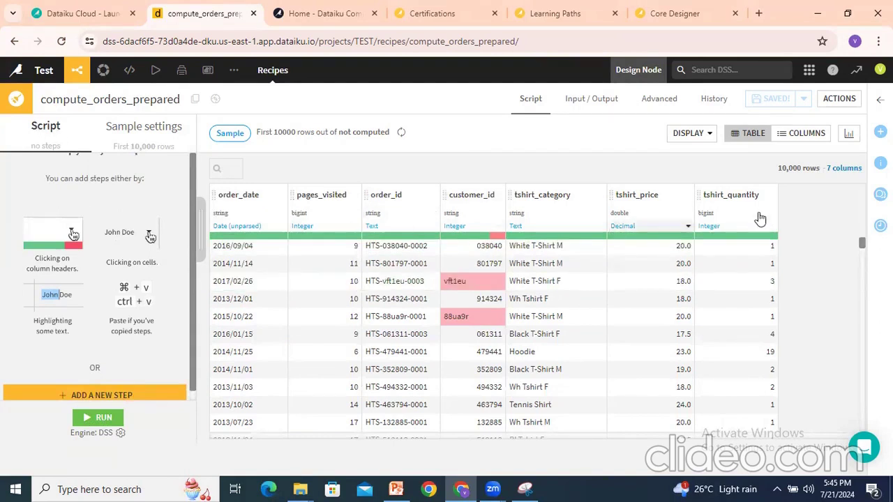
left_click(259, 200)
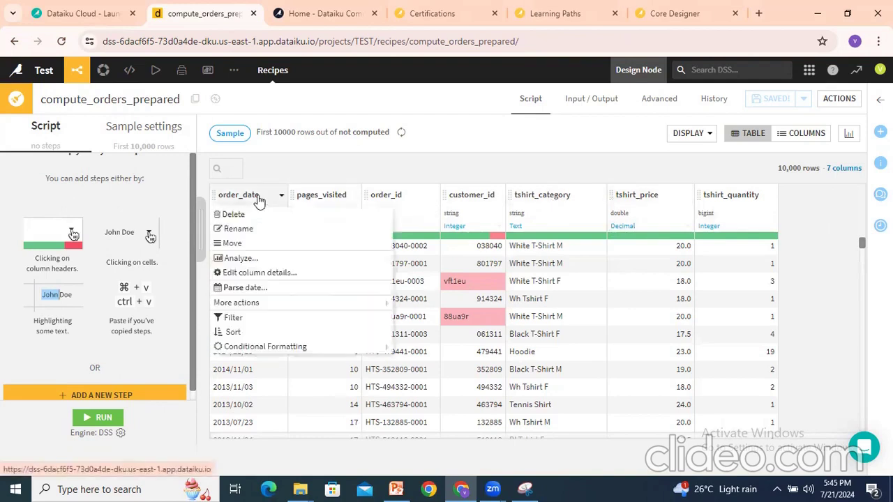
left_click(238, 196)
left_click(236, 194)
left_click(232, 358)
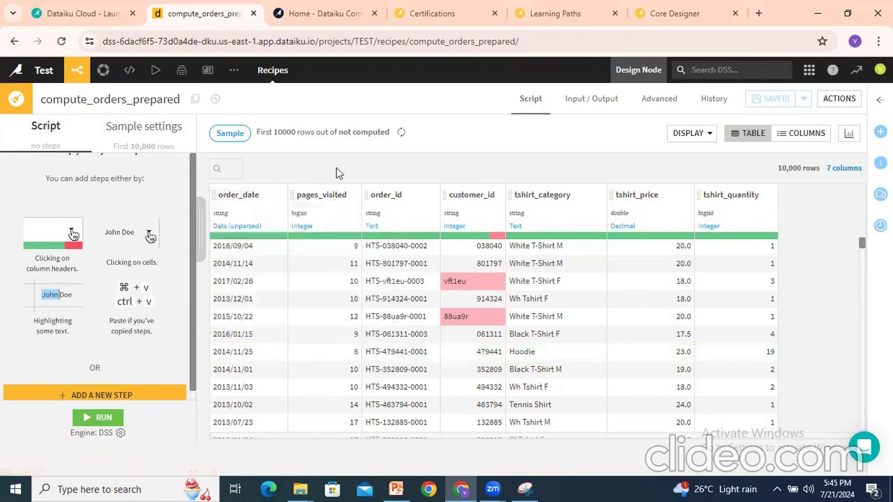
Open the processors library for a new step and look through the processors from Rename columns downward.
left_click(98, 396)
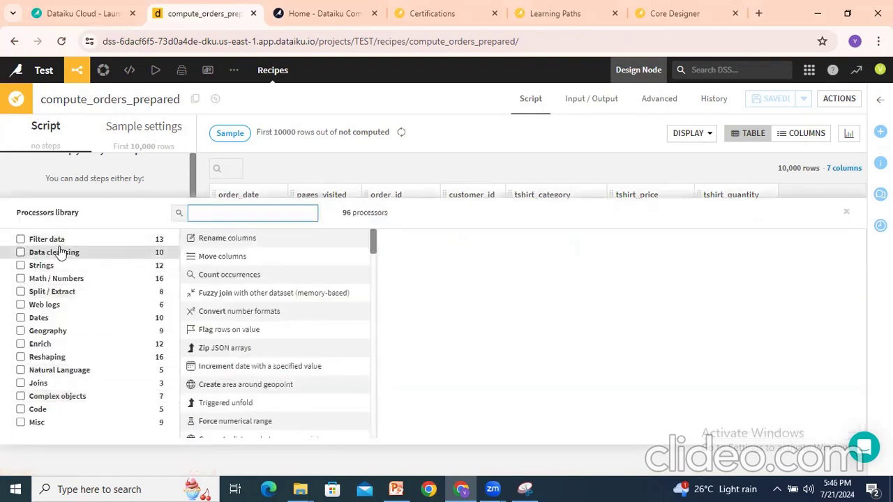
key("Down")
key("Down")
key("Down")
key("Down")
key("Down")
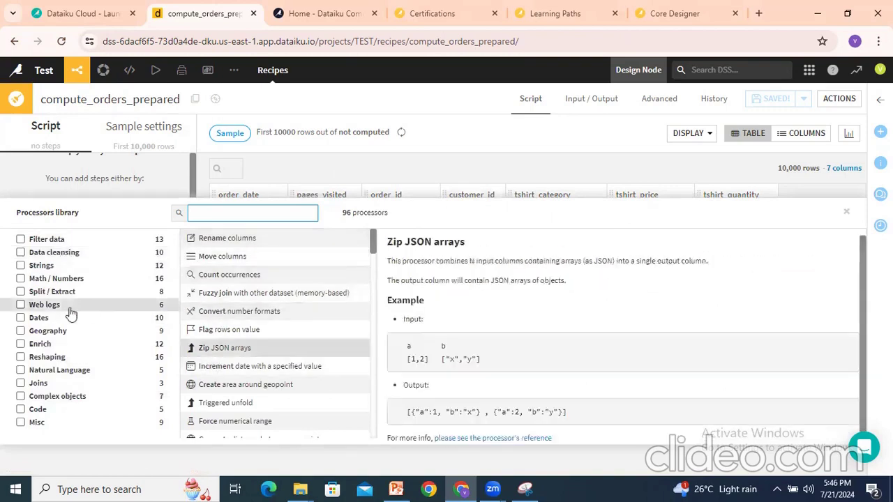
Filter the processors by Dates, Math / Numbers, Strings and Data cleansing in turn, examining each category and clearing its filter.
left_click(21, 318)
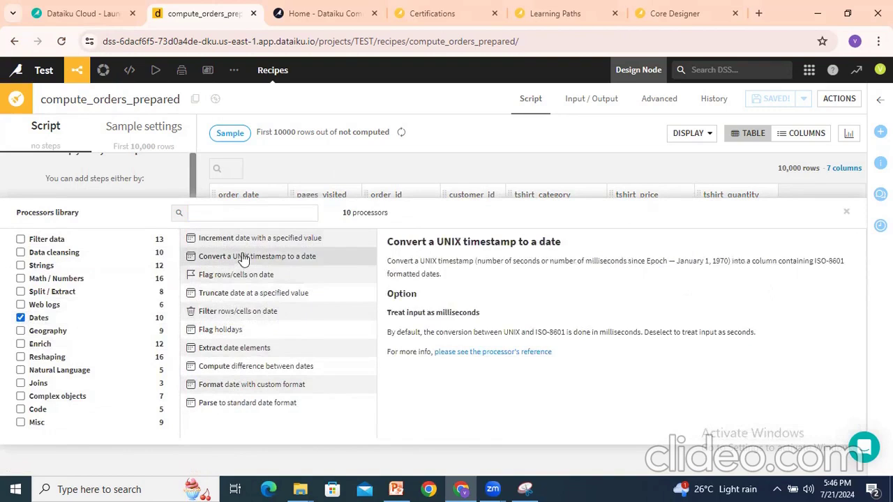
left_click(21, 318)
left_click(21, 279)
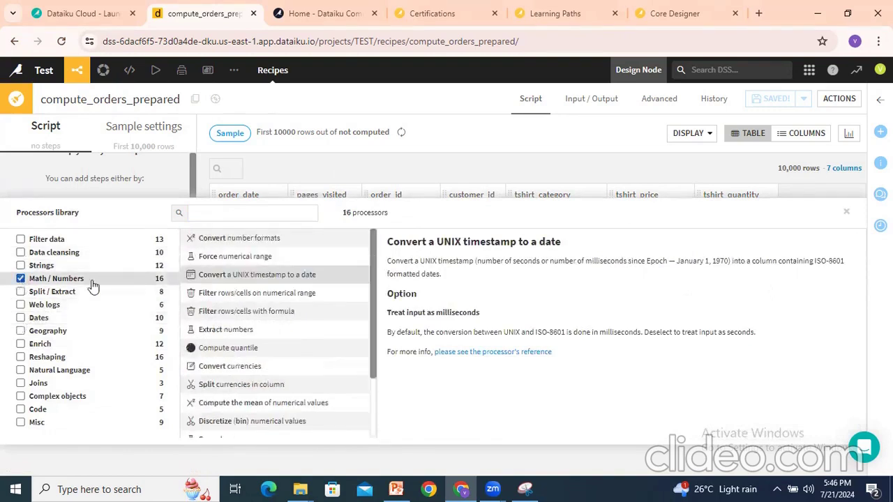
left_click(21, 279)
left_click(21, 265)
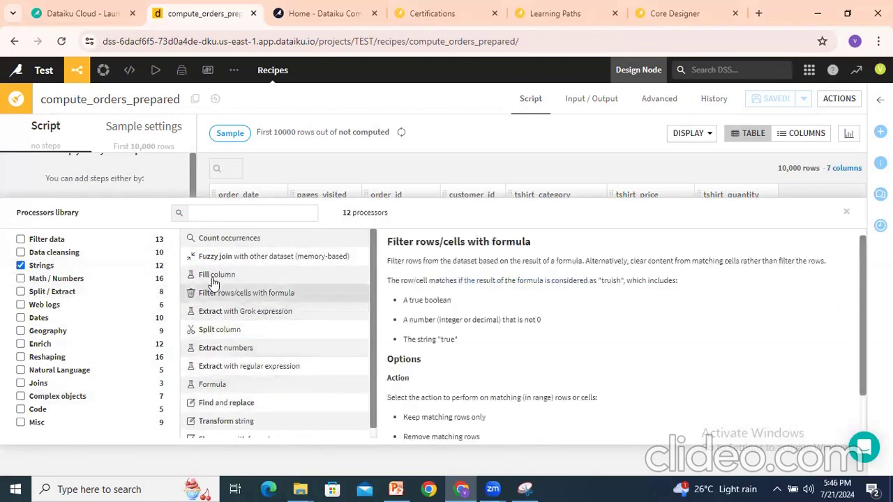
left_click(20, 264)
left_click(21, 253)
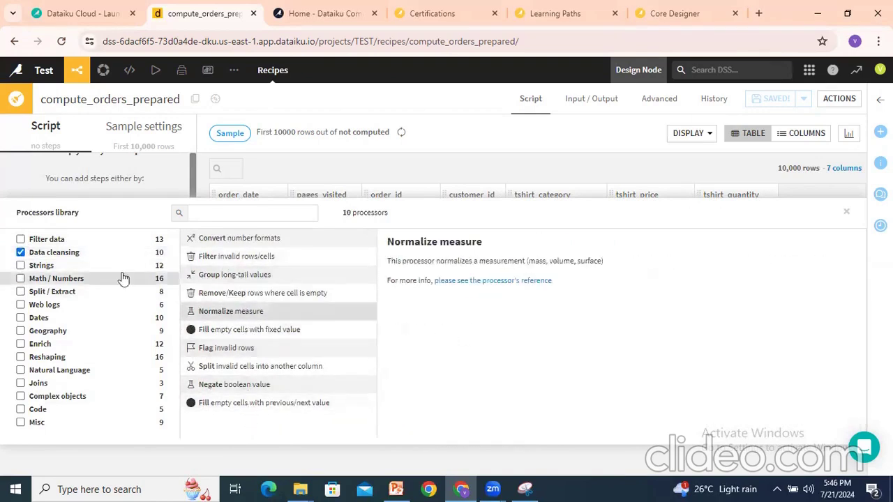
left_click(21, 254)
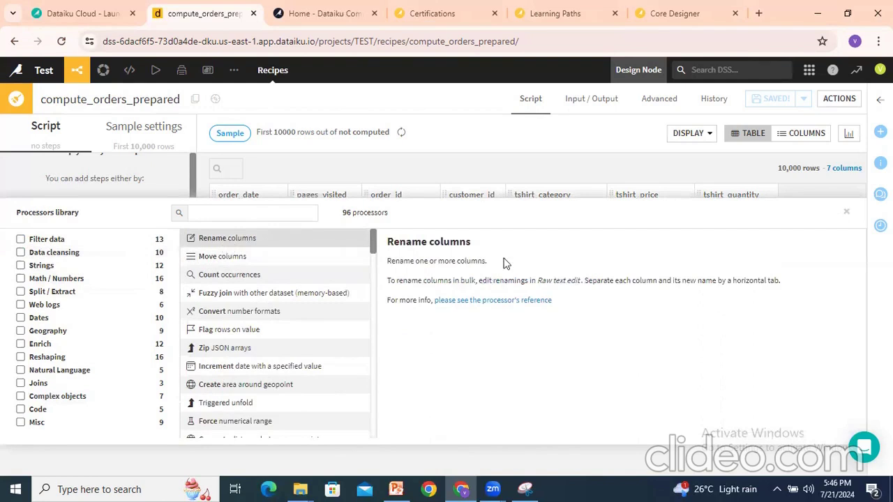
Read the descriptions of the Rename columns, Move columns and Count occurrences processors, and close the processors library.
left_click_drag(501, 279, 749, 281)
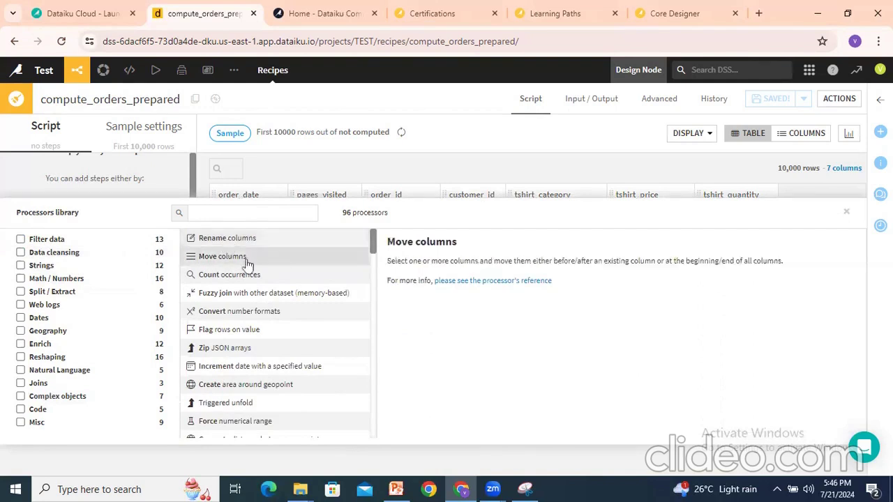
left_click_drag(422, 261, 695, 261)
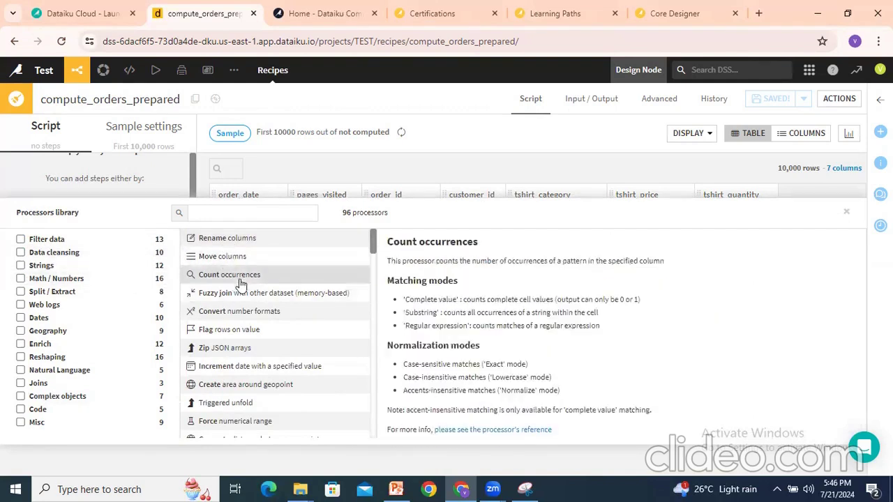
left_click_drag(430, 300, 584, 428)
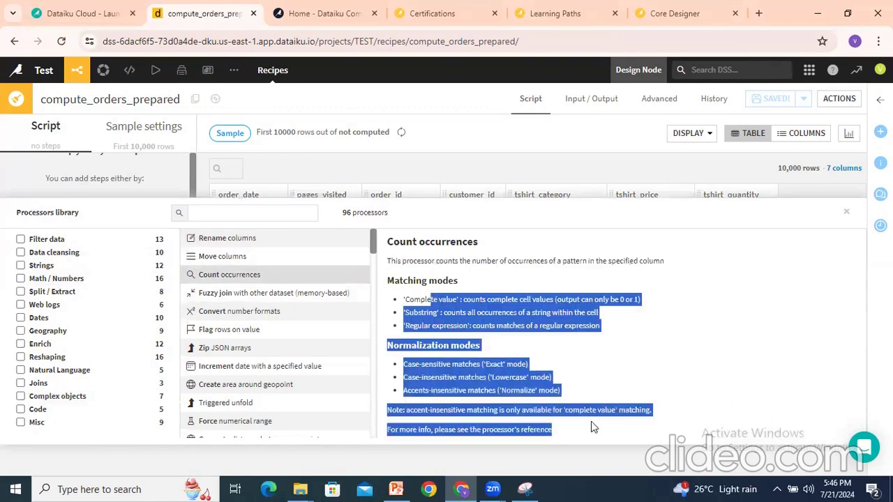
left_click(578, 393)
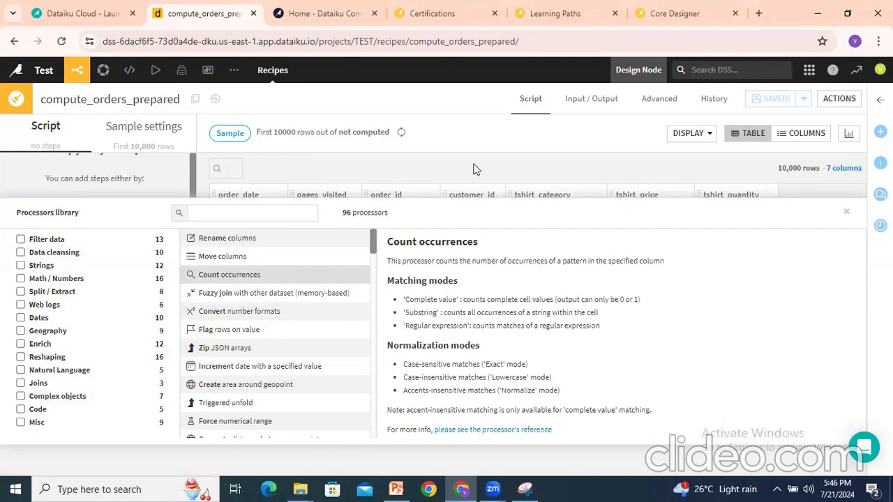
left_click(846, 211)
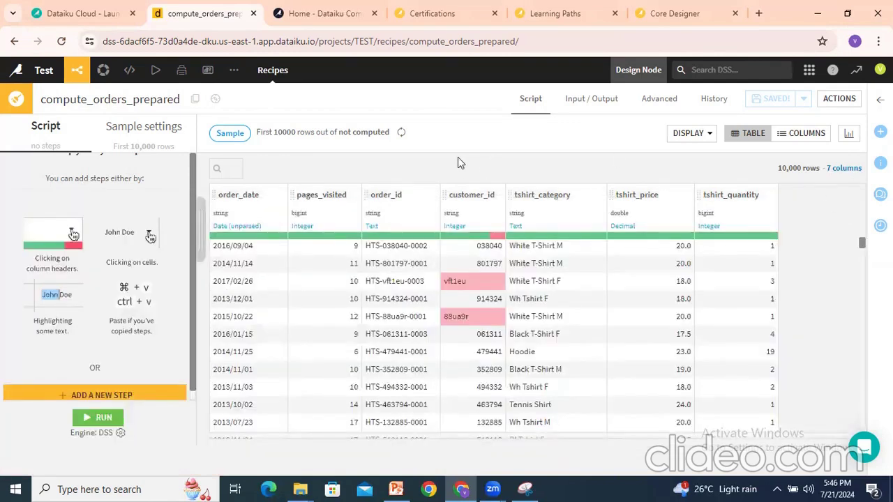
Parse the order_date column with the detected date format yyyy/MM/dd.
left_click(269, 199)
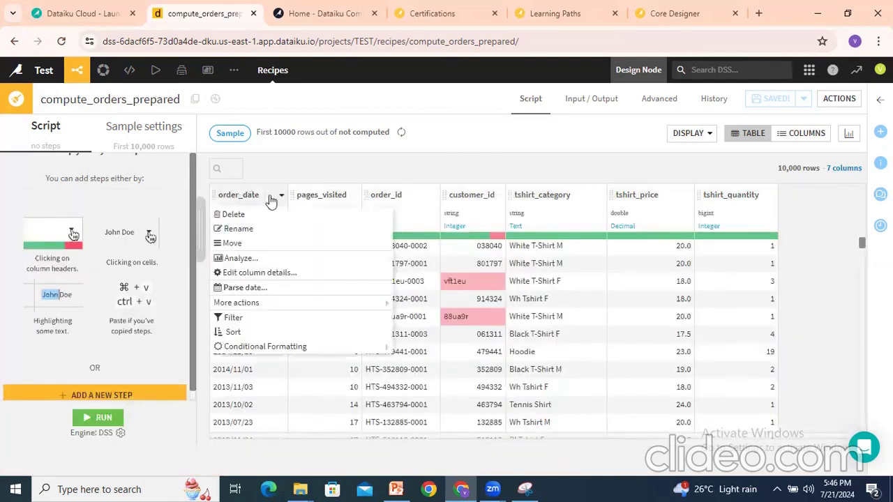
left_click(263, 199)
left_click(251, 291)
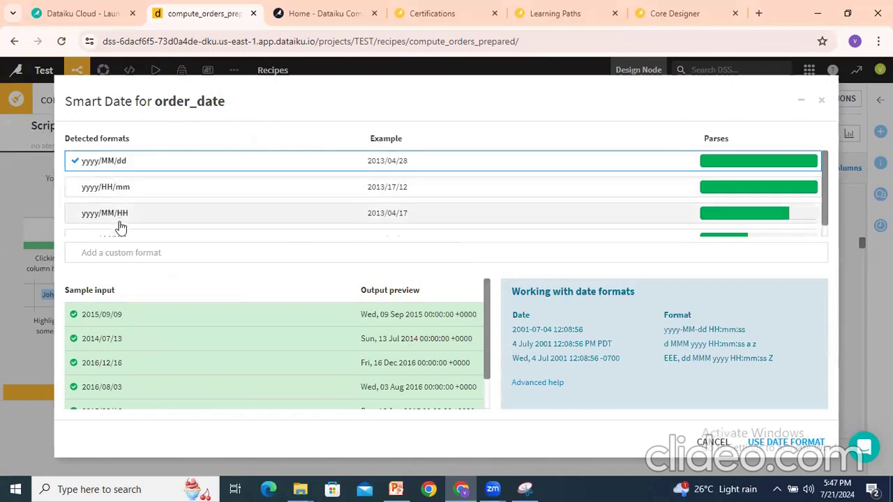
scroll(163, 193, "down", 1)
scroll(166, 209, "up", 1)
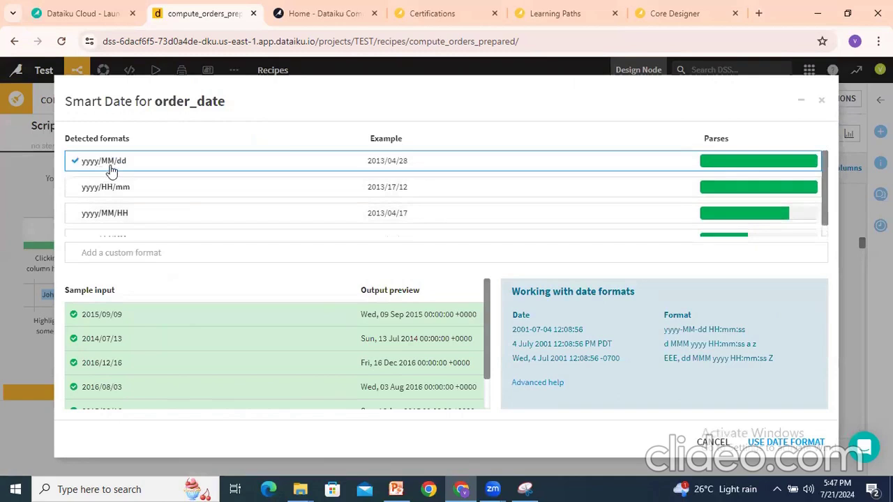
scroll(281, 313, "down", 1)
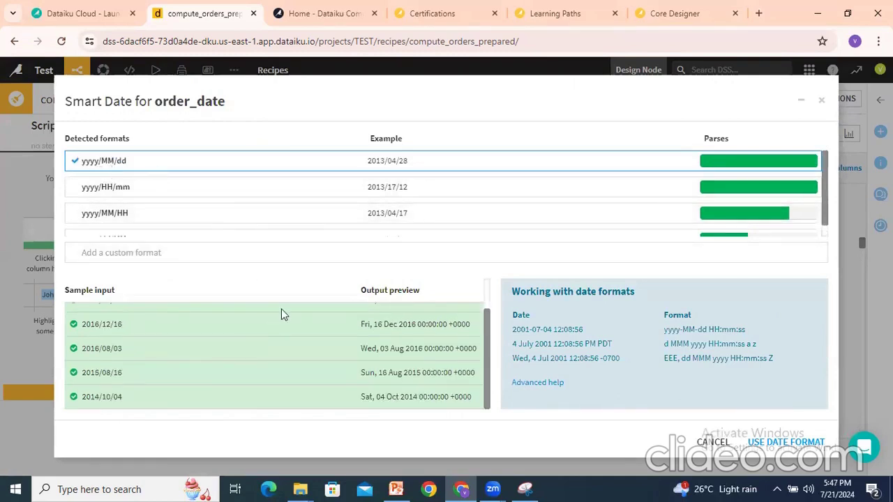
left_click(774, 444)
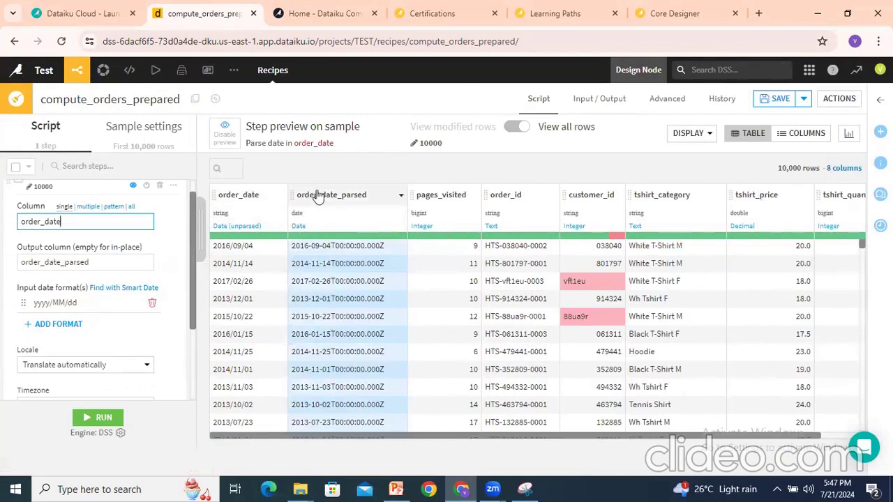
Examine the Parse date step's settings: source column, output column, input date format, locale and timezone.
left_click(171, 313)
scroll(170, 316, "down", 2)
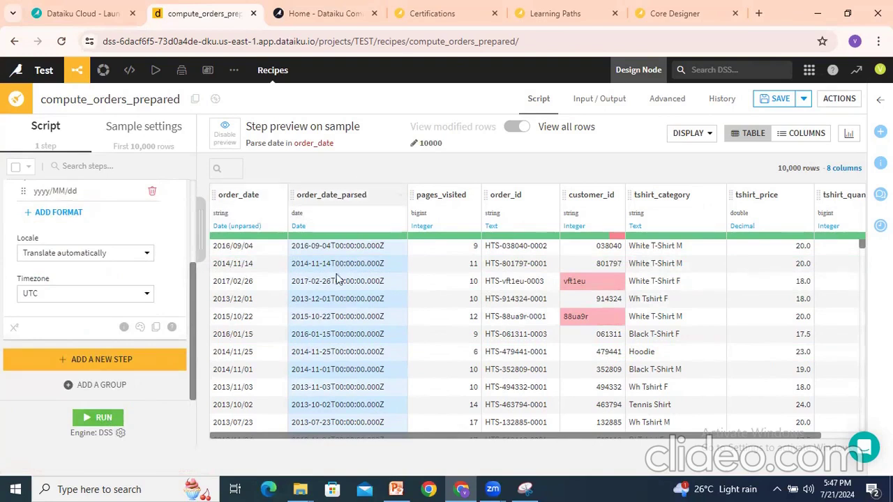
scroll(171, 285, "up", 1)
scroll(170, 285, "up", 1)
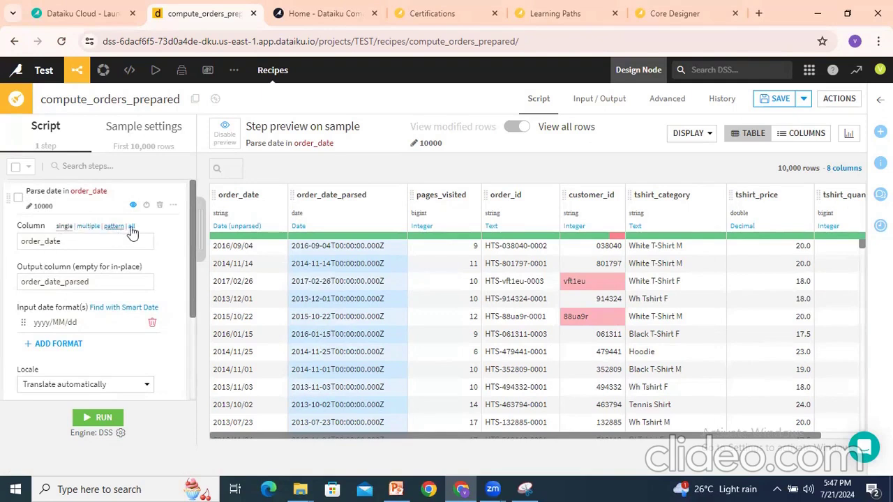
left_click_drag(194, 251, 186, 279)
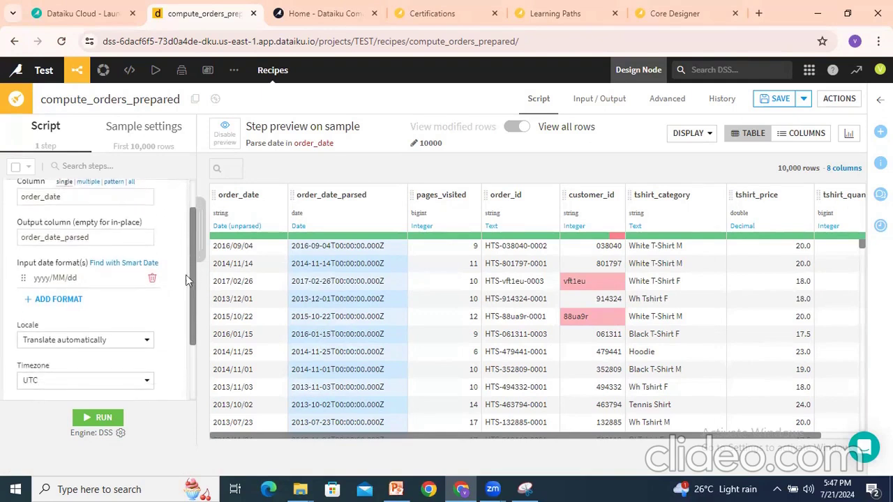
left_click_drag(89, 238, 9, 245)
left_click(42, 258)
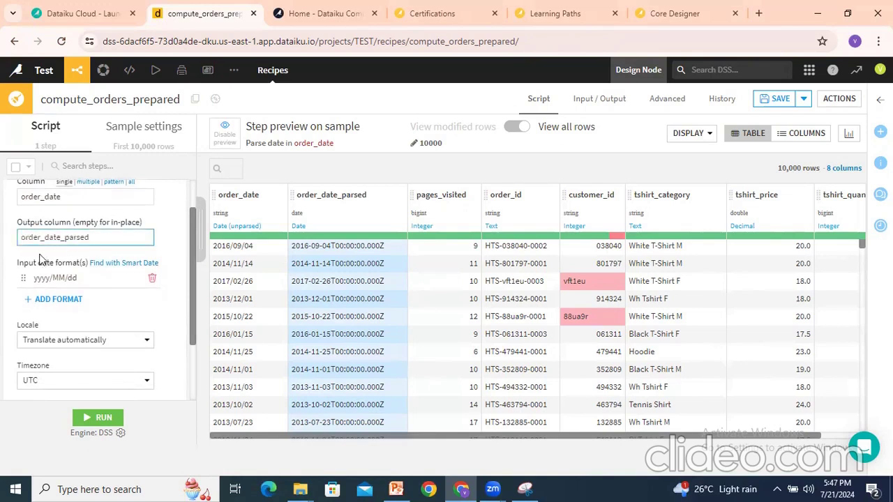
left_click(86, 279)
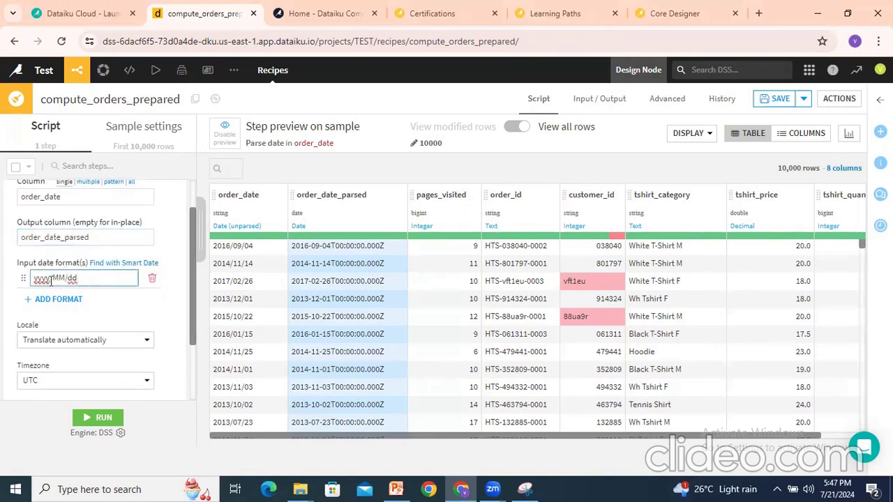
scroll(119, 281, "down", 2)
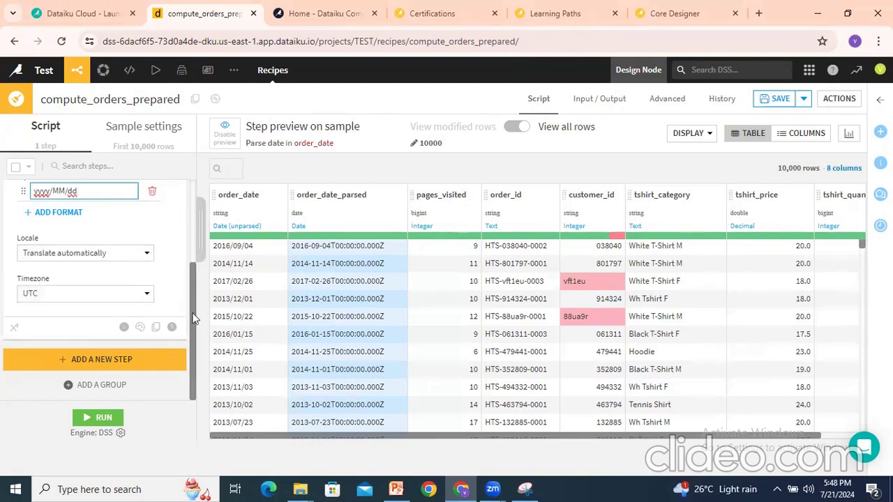
left_click_drag(196, 317, 200, 205)
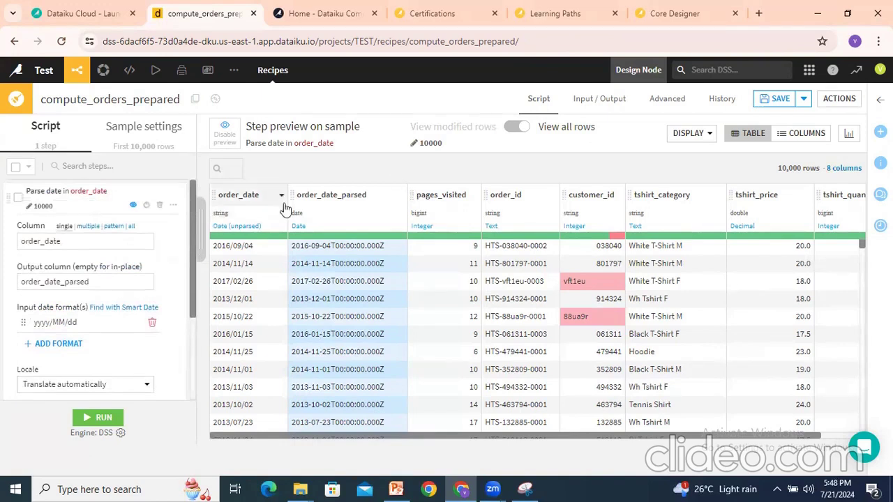
Compare the actions offered for order_date and order_date_parsed, and add a Compute time since step on order_date_parsed.
left_click(324, 199)
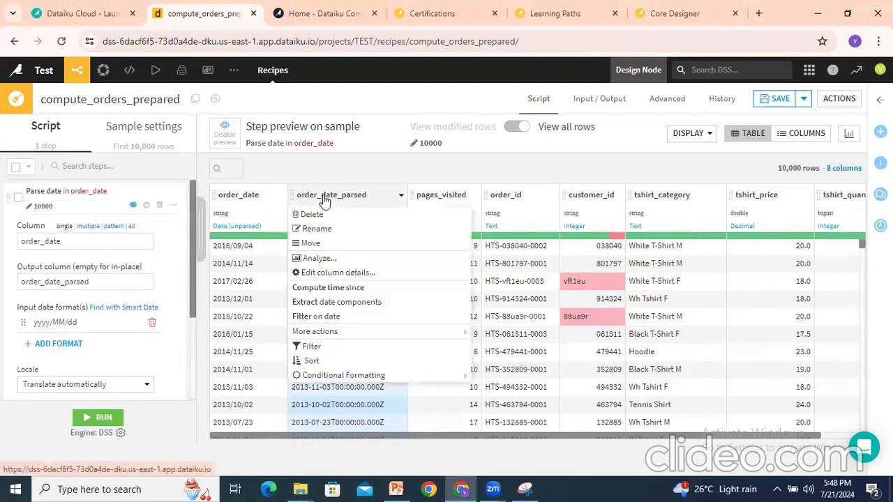
left_click(251, 194)
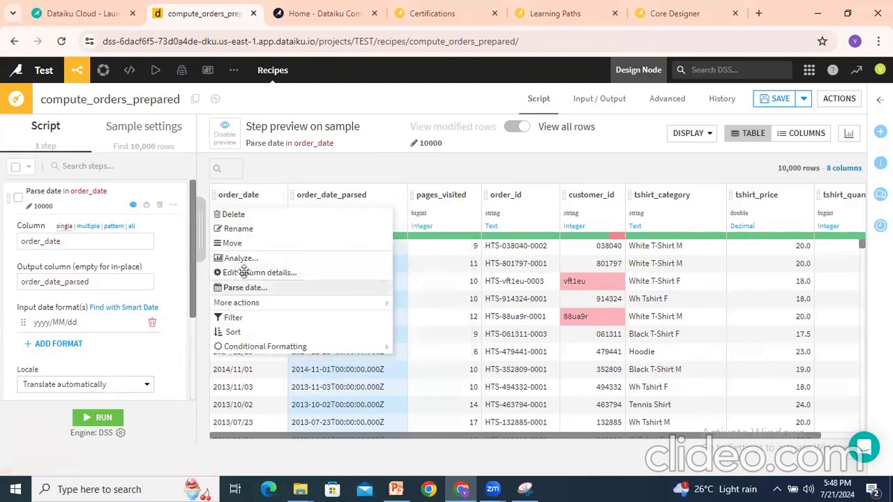
left_click(303, 186)
left_click(328, 195)
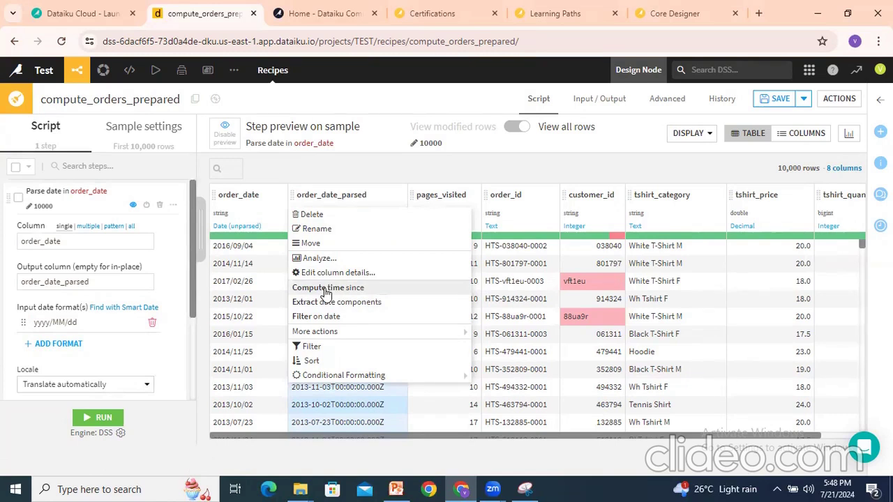
left_click(325, 289)
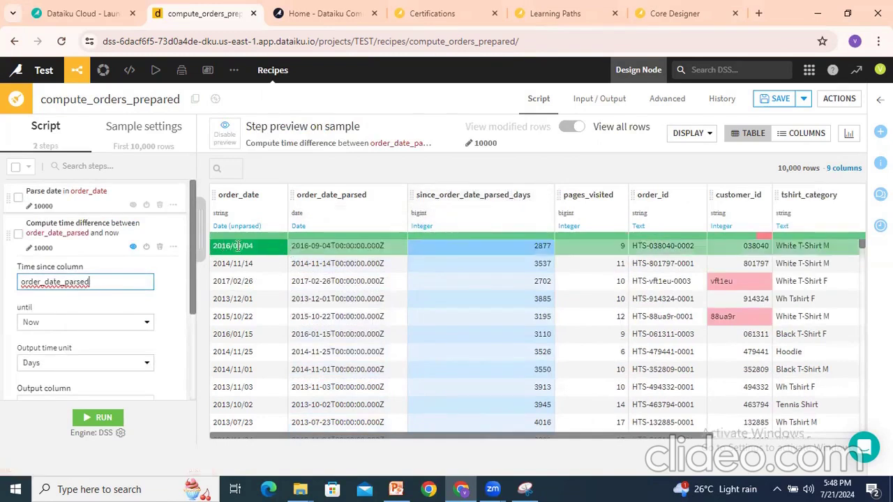
double_click(537, 246)
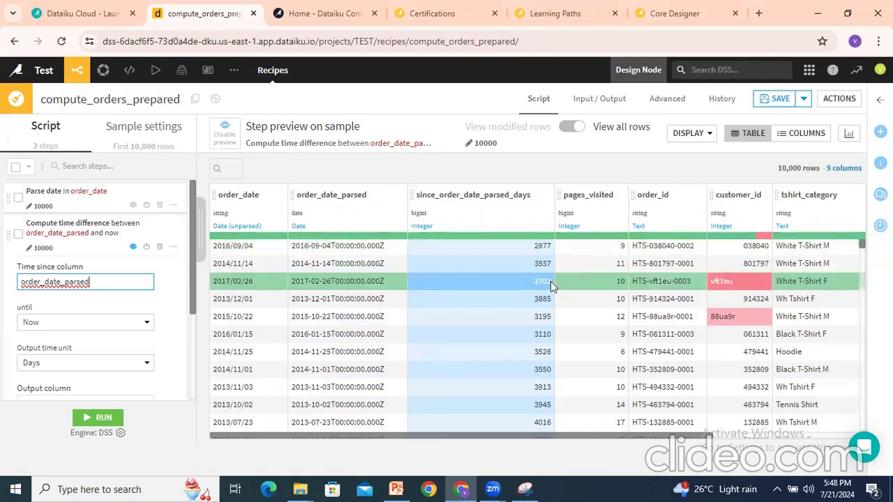
Extract the date components from order_date_parsed and add a Filter on date step for the same column.
left_click(317, 198)
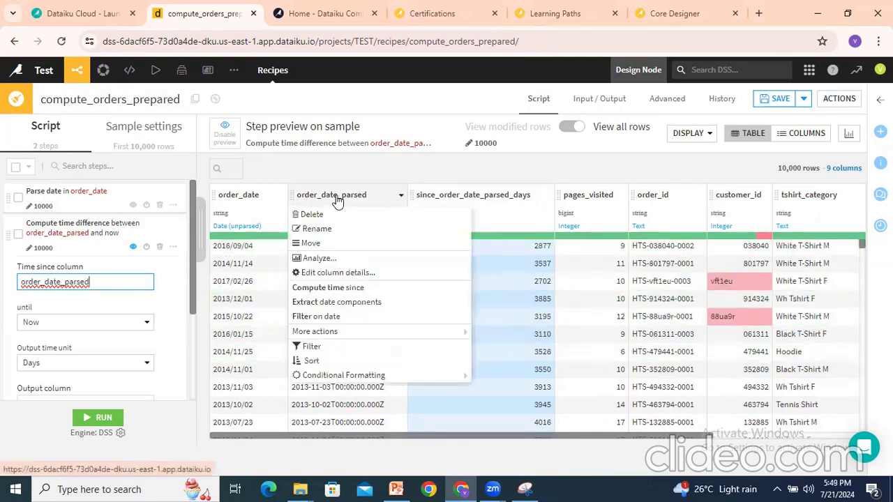
left_click(321, 304)
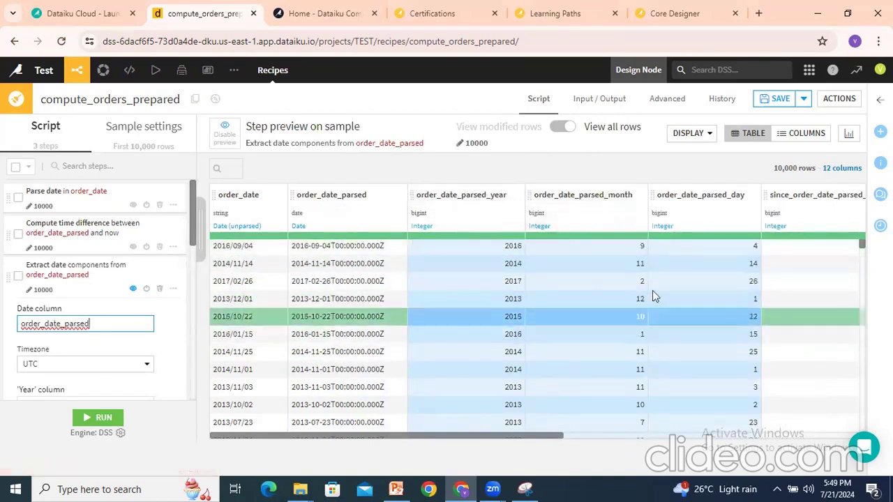
left_click(357, 202)
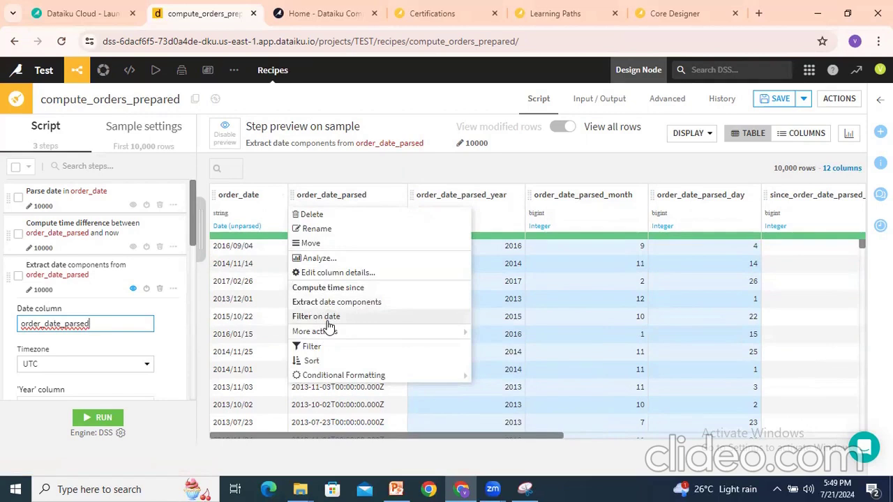
left_click(325, 318)
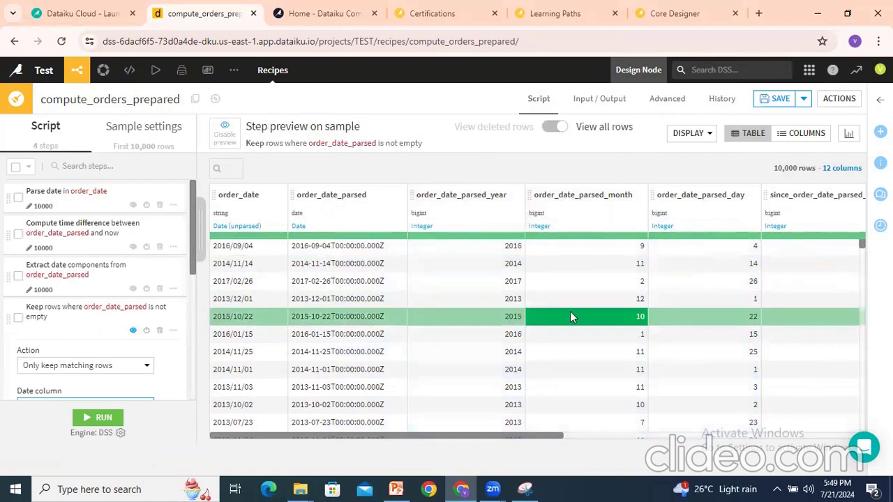
Examine the date filter step's range settings and the output time units available in the Compute time difference step.
scroll(71, 330, "down", 2)
scroll(70, 329, "up", 2)
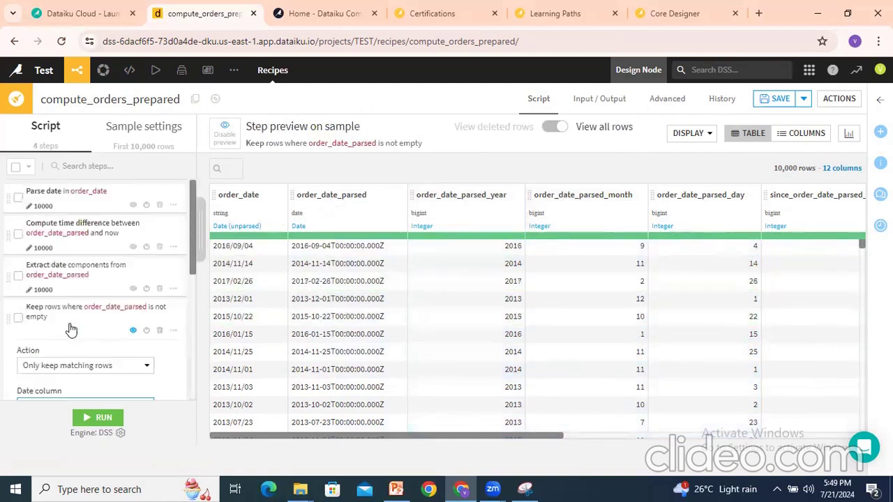
scroll(70, 329, "down", 1)
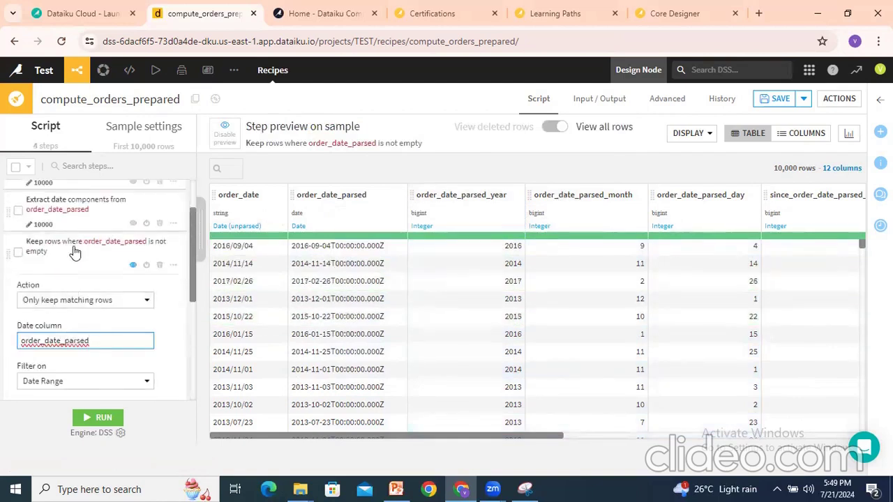
left_click_drag(191, 266, 189, 335)
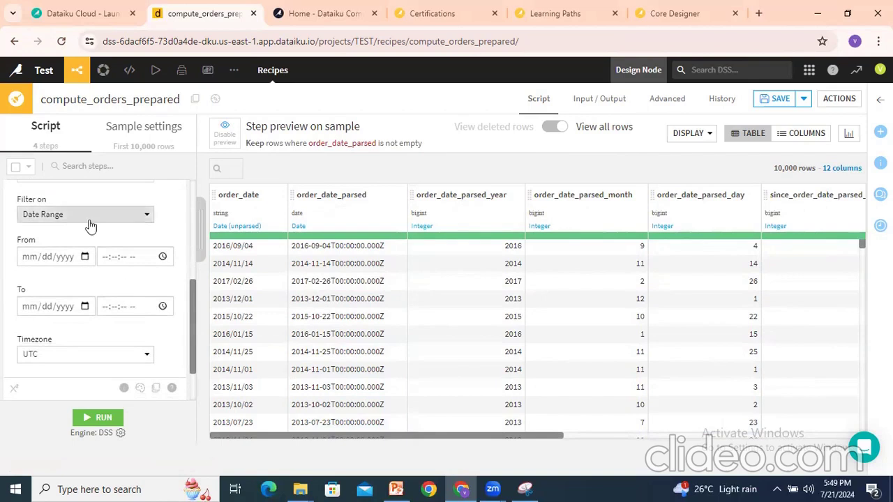
left_click_drag(196, 342, 195, 233)
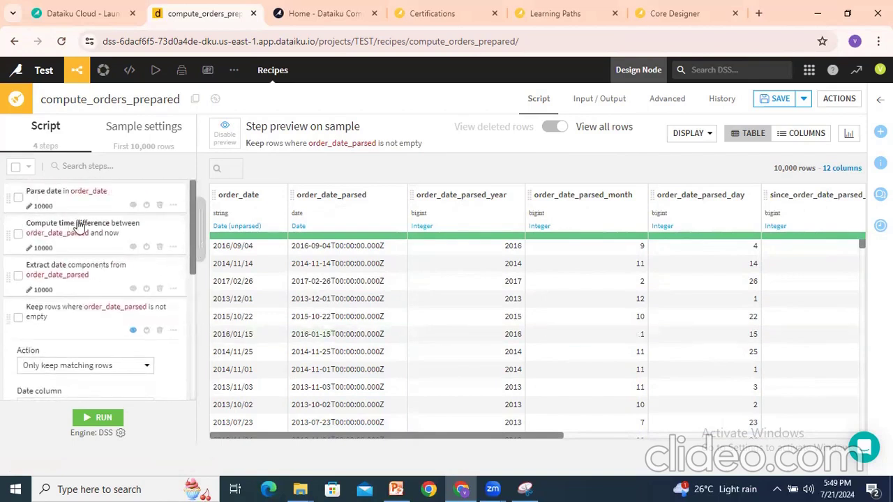
left_click(49, 227)
left_click_drag(195, 242, 191, 293)
left_click(67, 261)
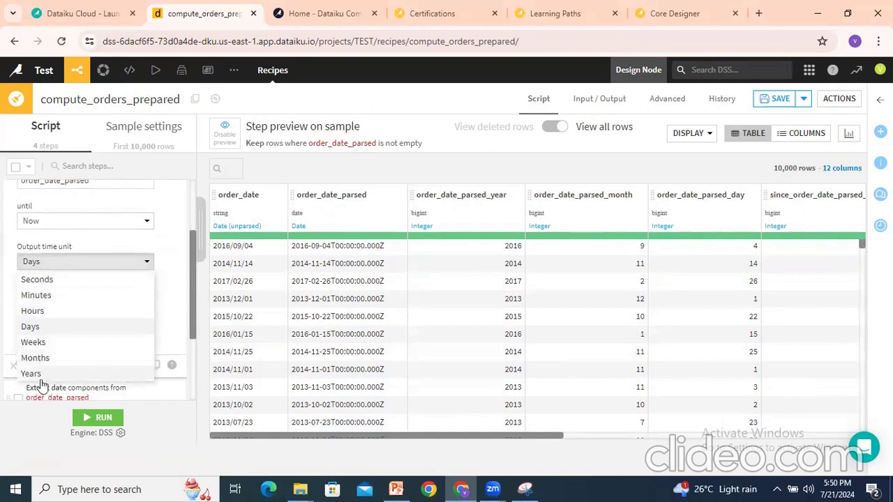
left_click(76, 233)
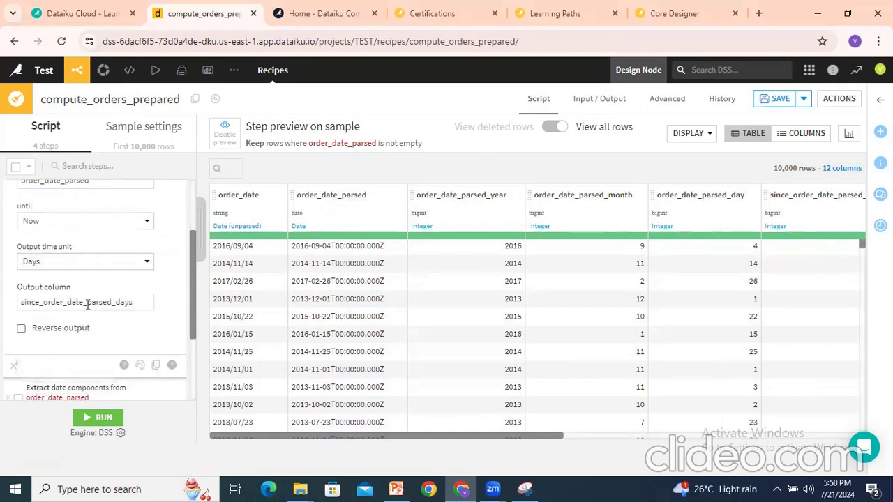
Expand the Extract date components step and examine its output column fields from Year through Timestamp.
scroll(90, 300, "down", 2)
left_click(39, 265)
scroll(78, 267, "down", 1)
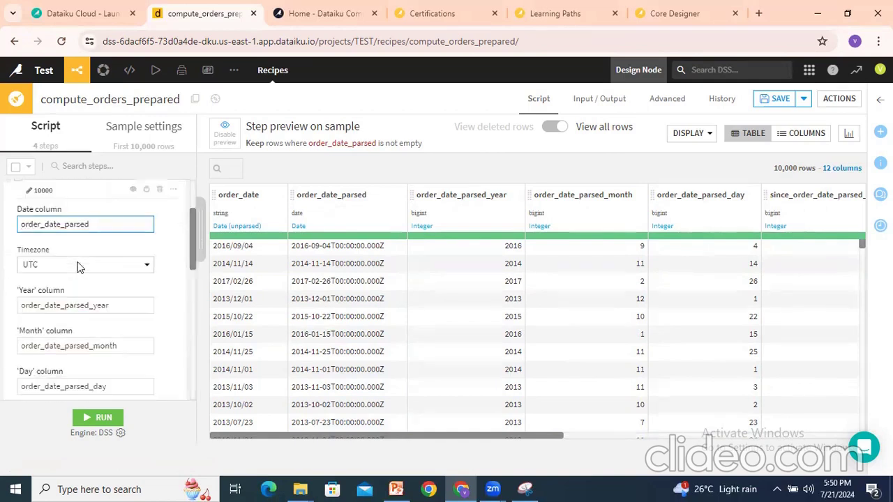
scroll(76, 264, "down", 2)
scroll(77, 260, "up", 1)
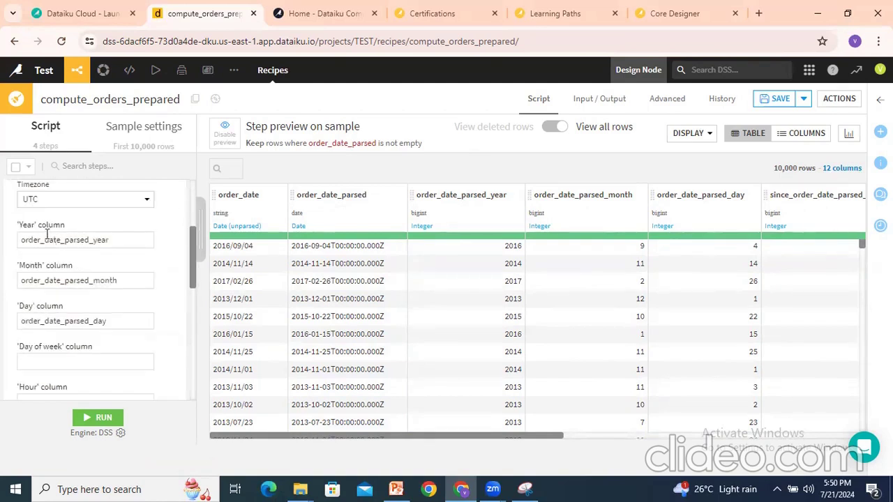
scroll(43, 310, "down", 1)
left_click(48, 298)
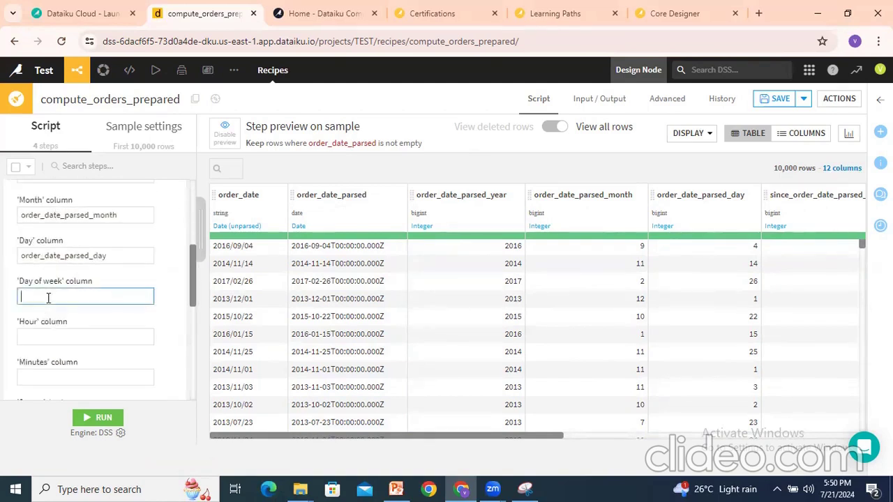
scroll(74, 333, "down", 2)
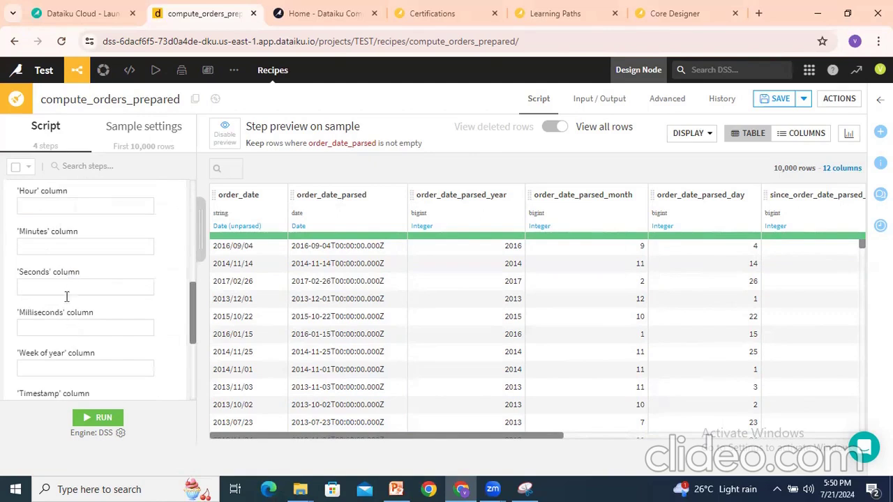
scroll(66, 297, "down", 2)
scroll(66, 308, "up", 5)
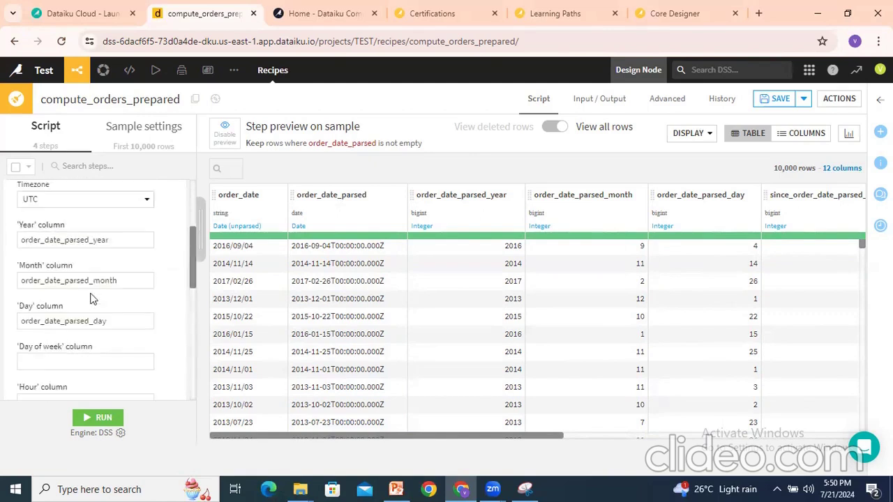
Set the Day of week output column of the Extract date components step to order_date_parsed_week.
scroll(115, 302, "down", 1)
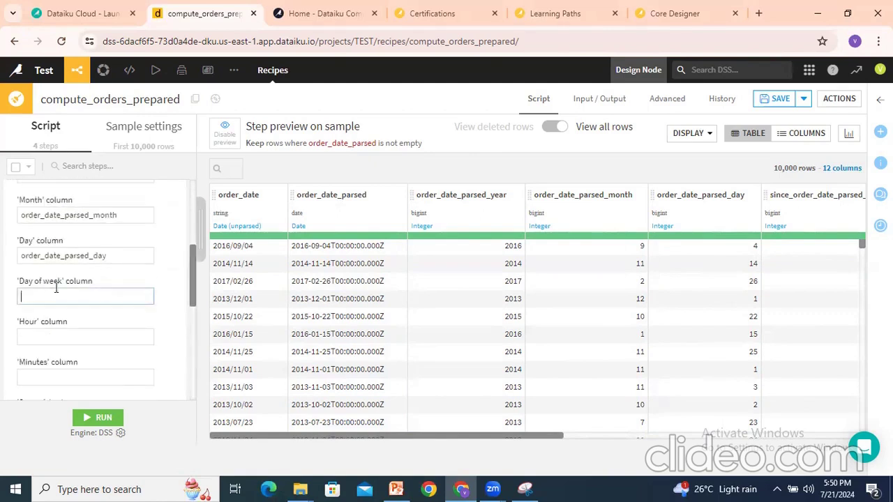
left_click_drag(130, 255, 14, 261)
key("ctrl+c")
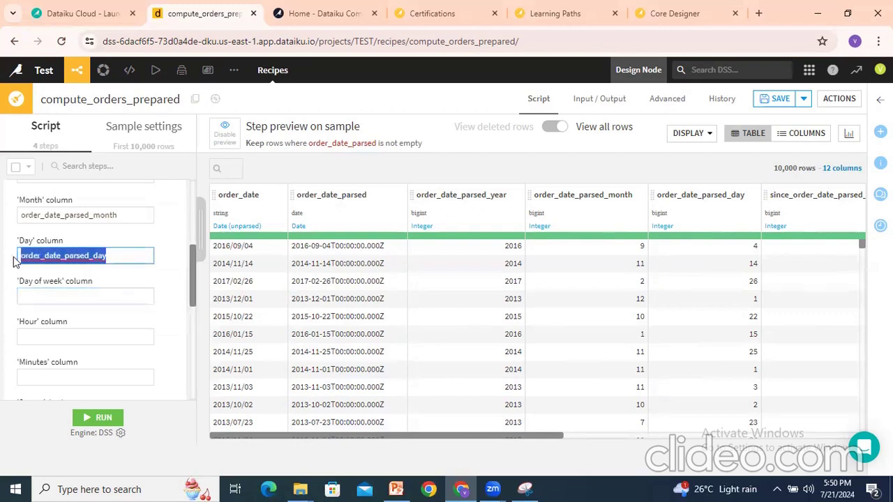
left_click(41, 299)
key("ctrl+v")
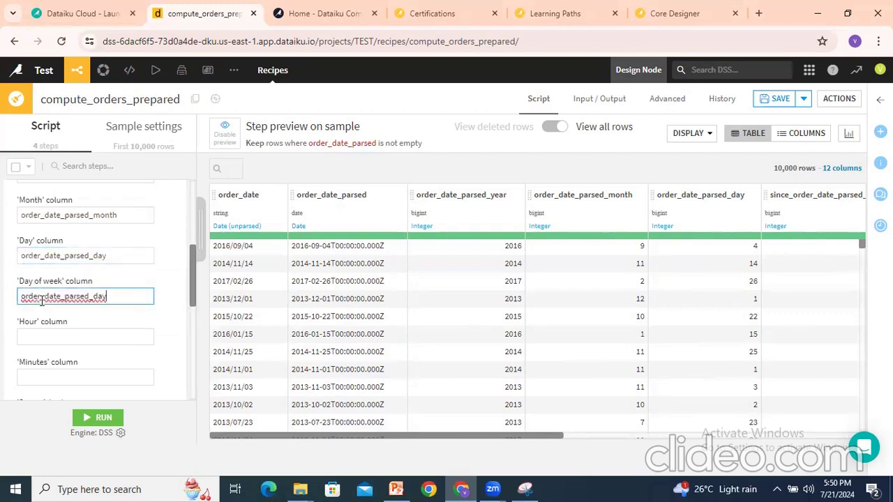
key("BackSpace")
key("BackSpace")
left_click(153, 279)
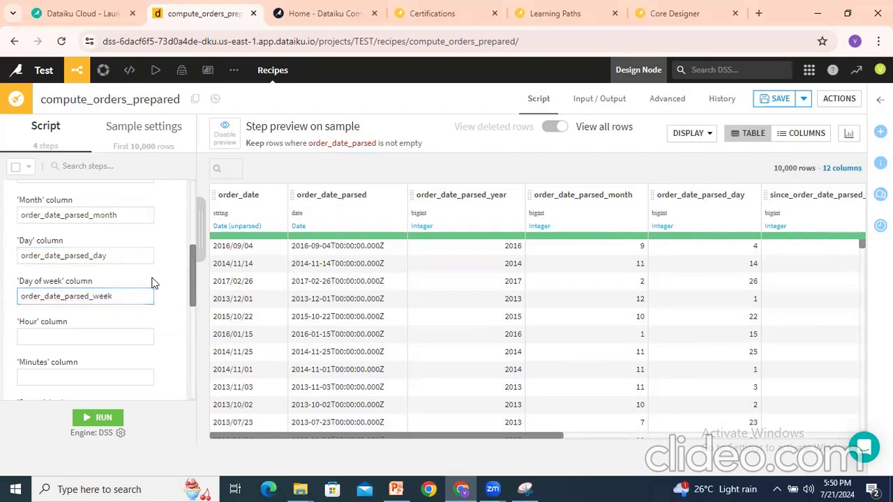
Examine the order_date_parsed_week values in the preview table and collapse the Extract date components step.
left_click_drag(406, 435, 514, 436)
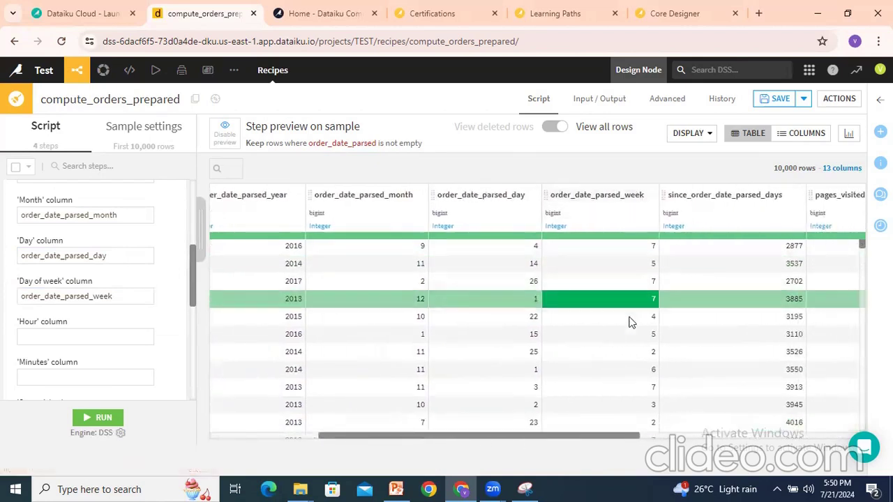
scroll(631, 315, "down", 5)
scroll(632, 315, "down", 5)
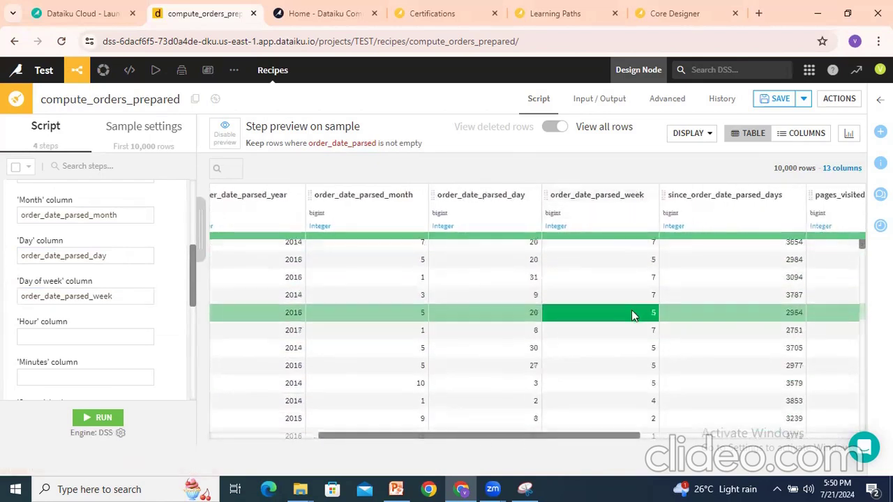
left_click_drag(593, 436, 323, 442)
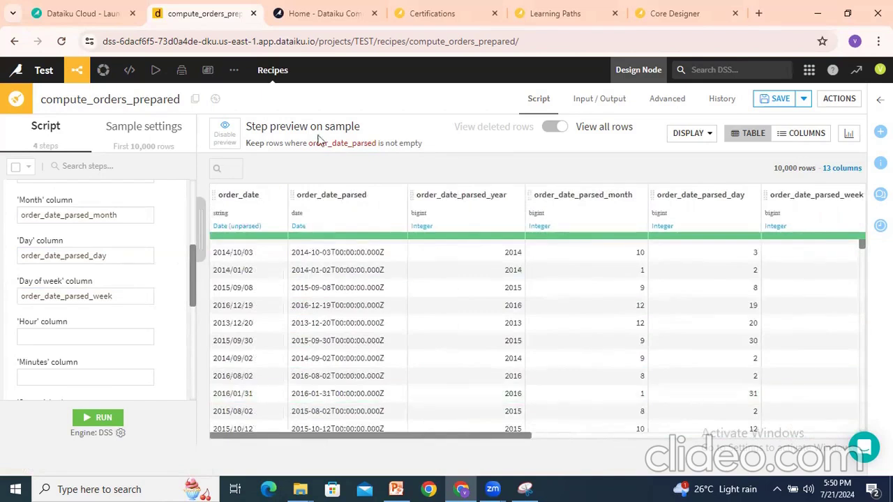
scroll(108, 284, "up", 5)
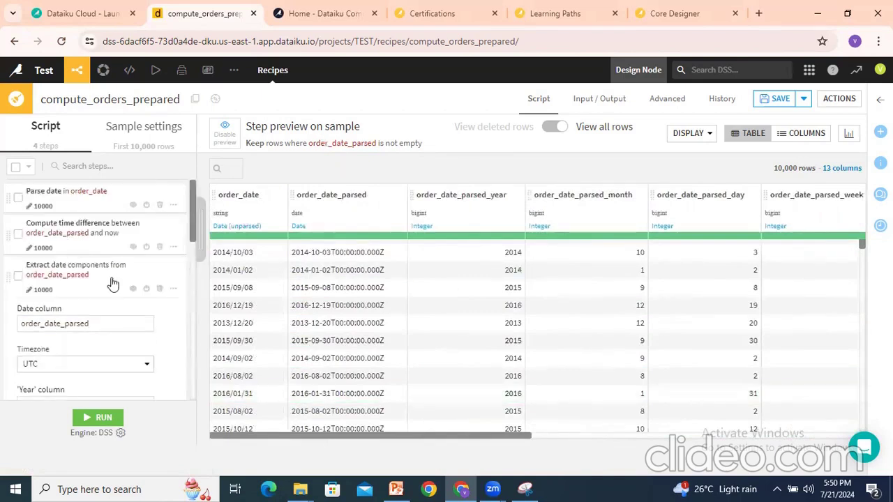
scroll(113, 283, "down", 10)
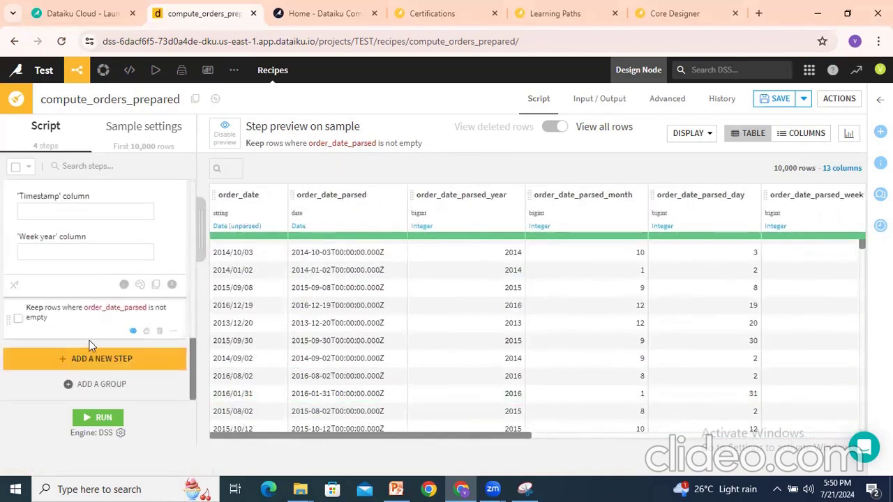
scroll(94, 262, "up", 7)
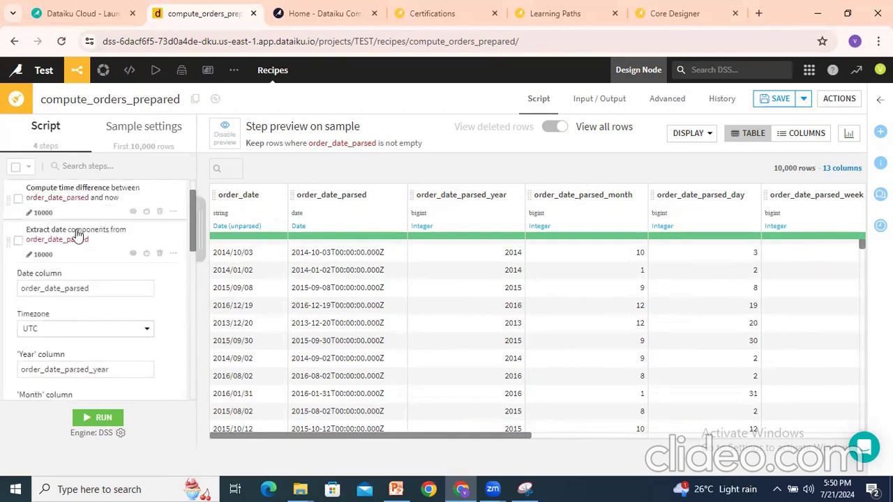
left_click(79, 235)
Review the column actions available for the string column order_date against those for the date column order_date_parsed.
left_click(273, 194)
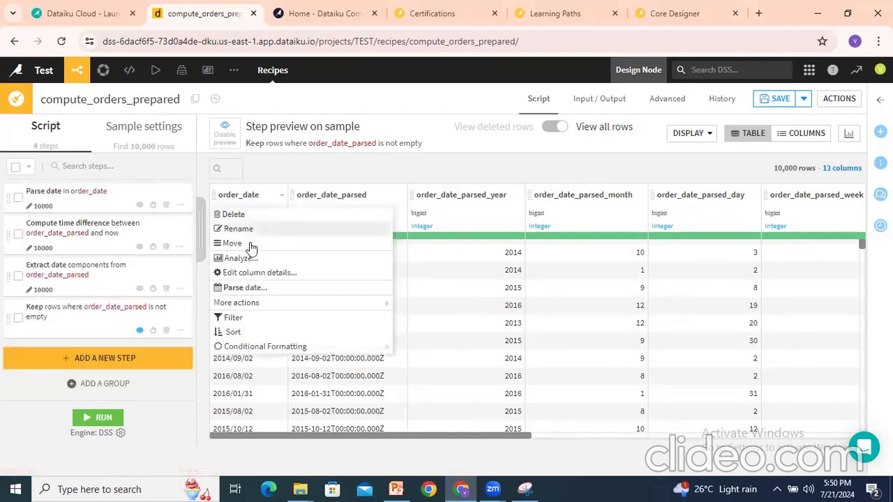
left_click(349, 195)
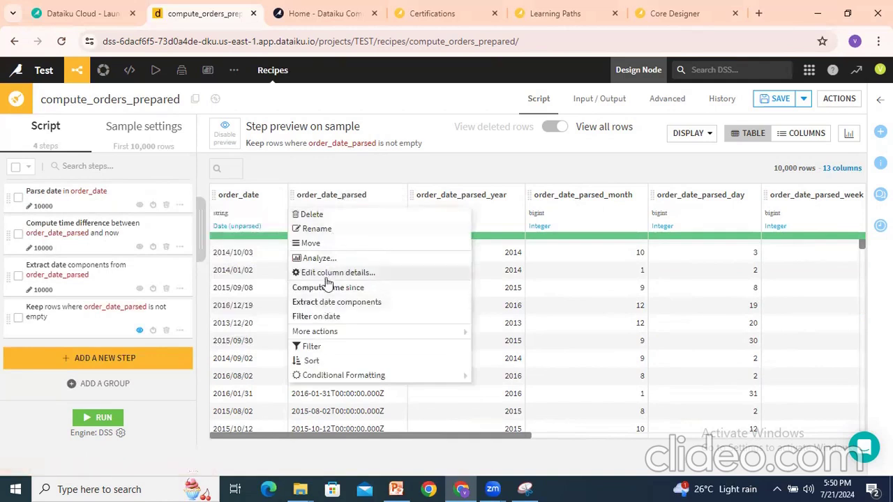
left_click(325, 170)
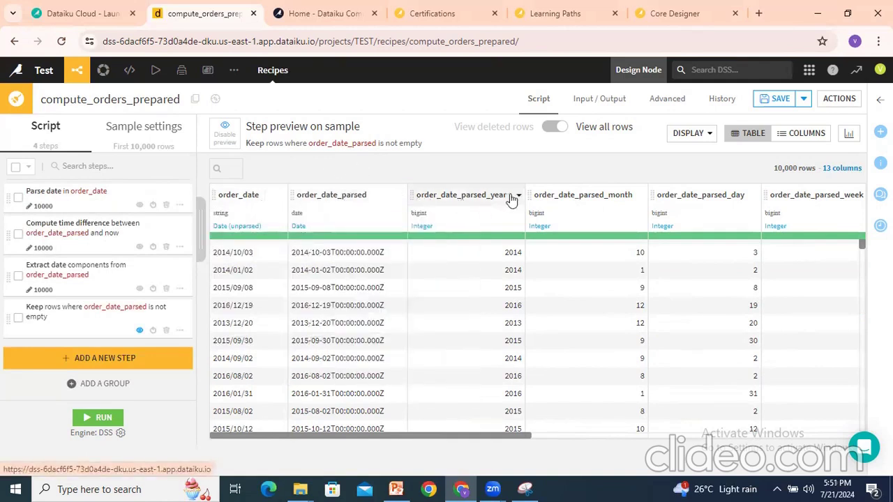
Delete the since_order_date_parsed_days column from the prepared orders data.
left_click_drag(626, 440, 757, 441)
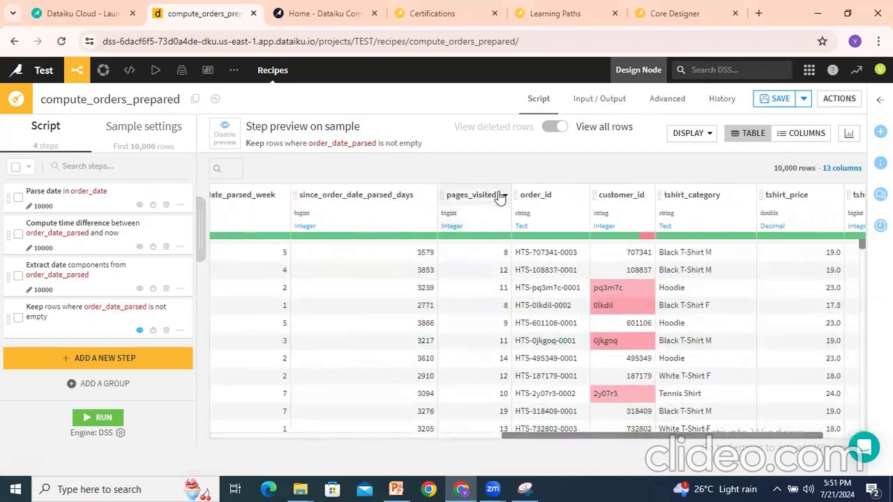
left_click(384, 199)
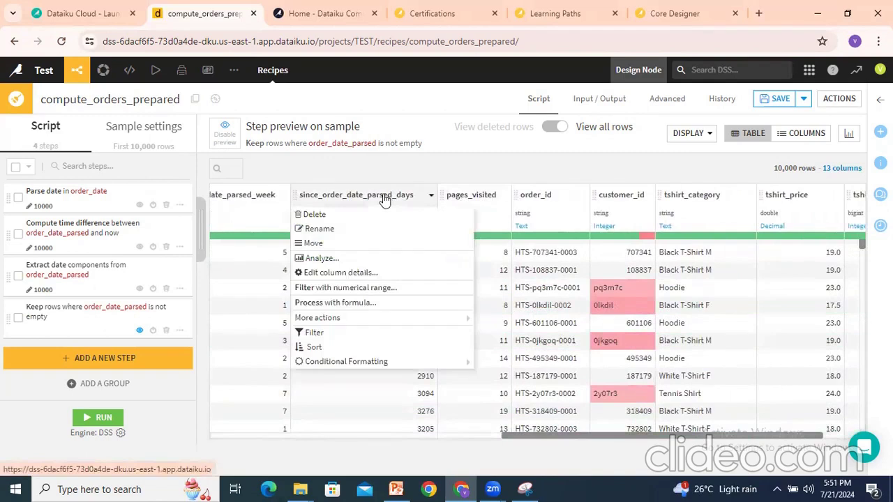
left_click(318, 216)
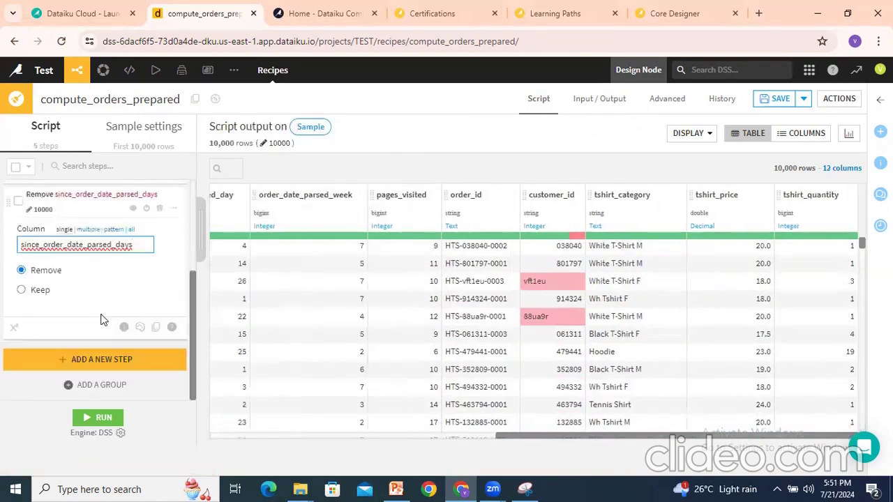
scroll(44, 239, "up", 1)
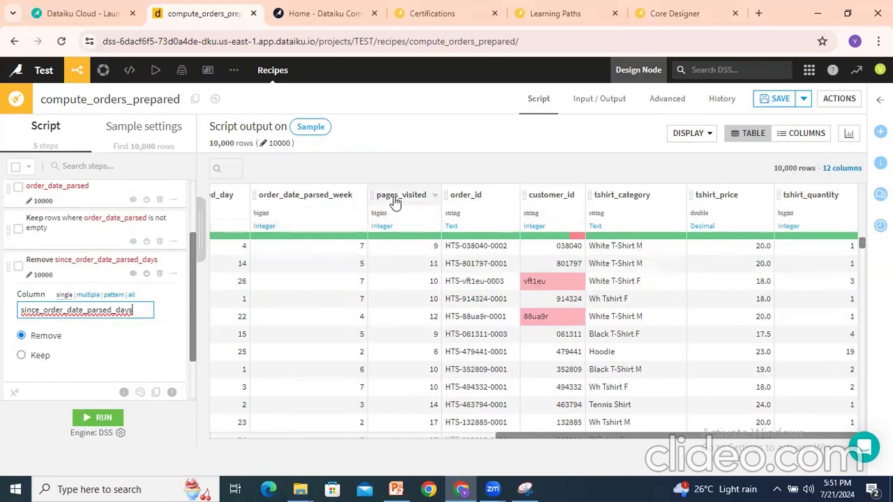
Move the order_id column before the pages_visited column.
left_click(333, 199)
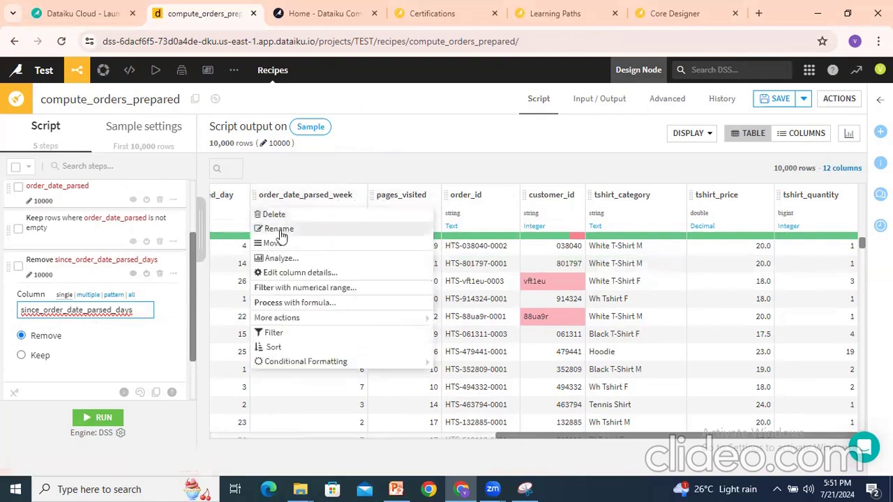
left_click(419, 175)
left_click_drag(560, 439, 489, 441)
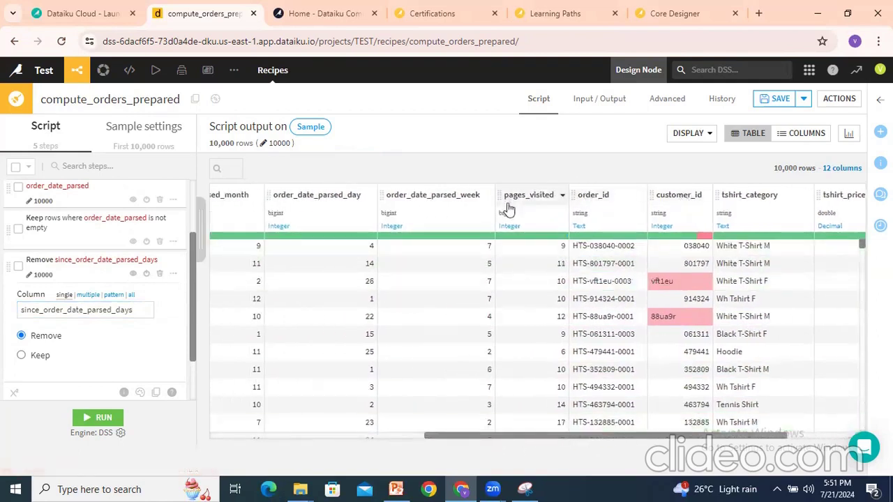
left_click_drag(600, 200, 518, 201)
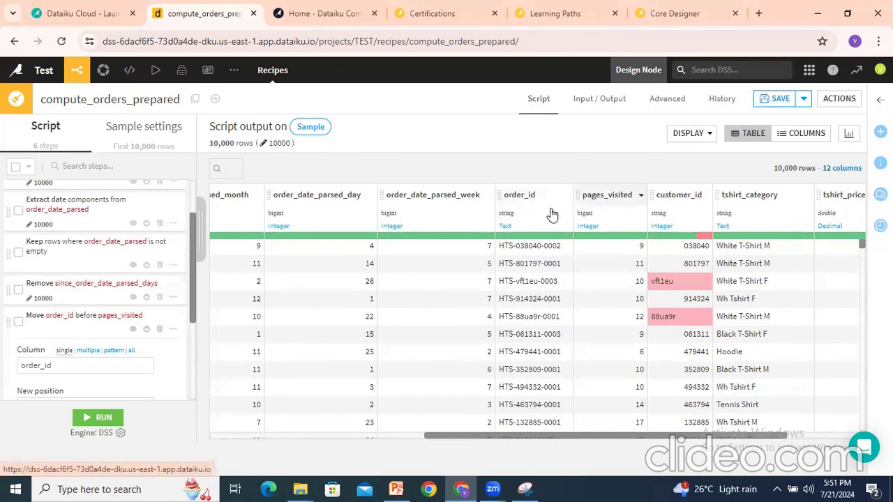
Review the settings of the order_id move step and the available options for its new position.
left_click_drag(194, 298, 188, 337)
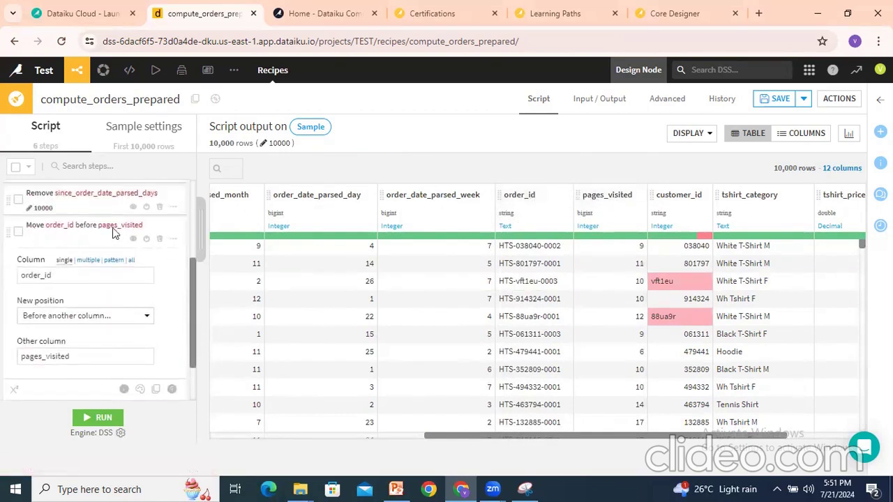
scroll(113, 288, "down", 2)
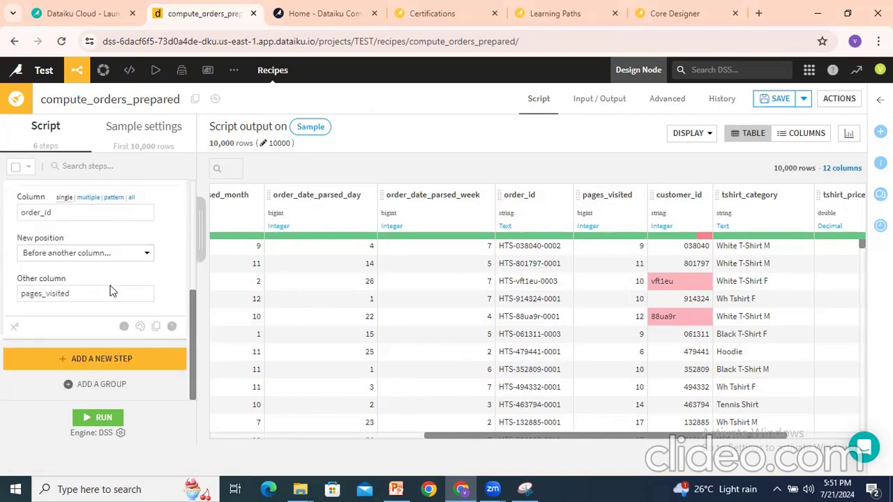
left_click(67, 257)
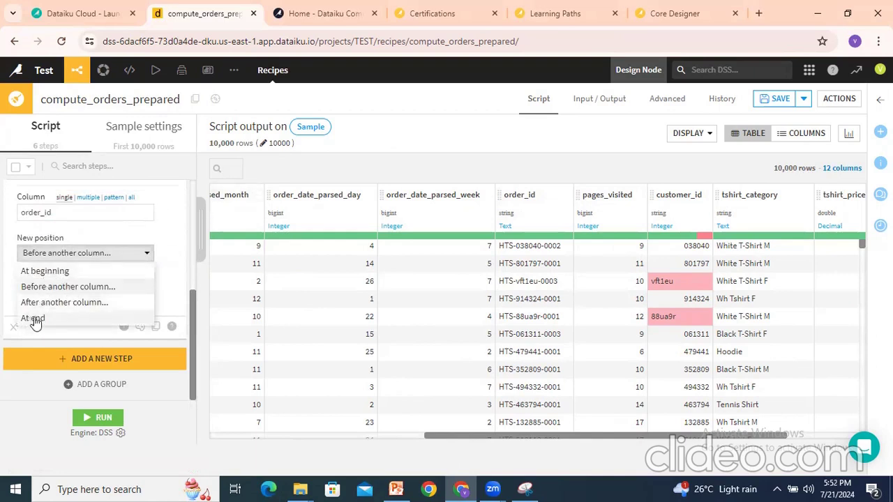
left_click(84, 260)
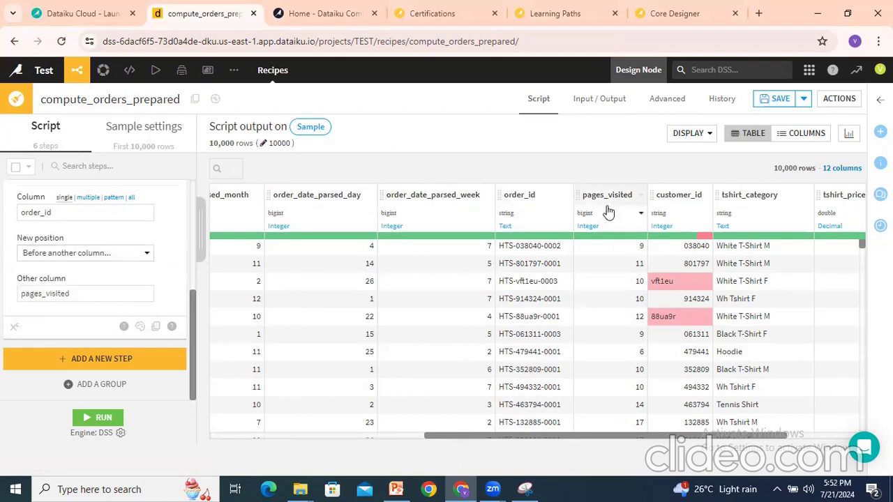
left_click(416, 198)
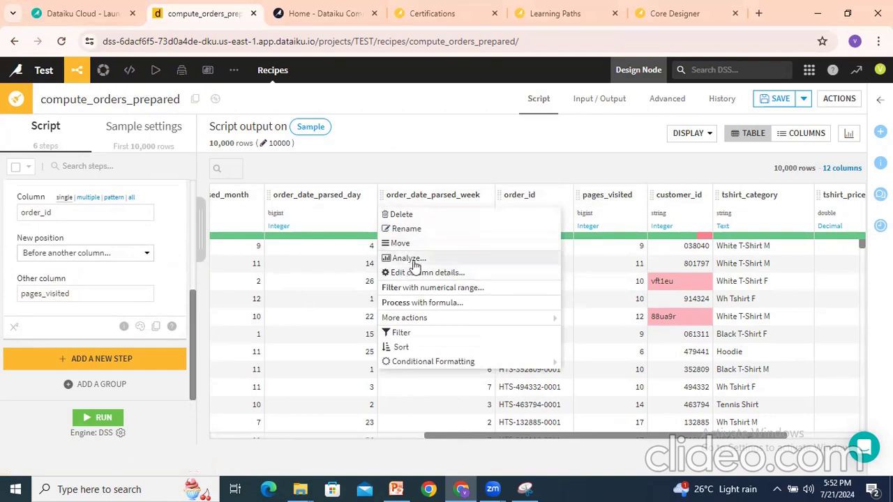
left_click(477, 169)
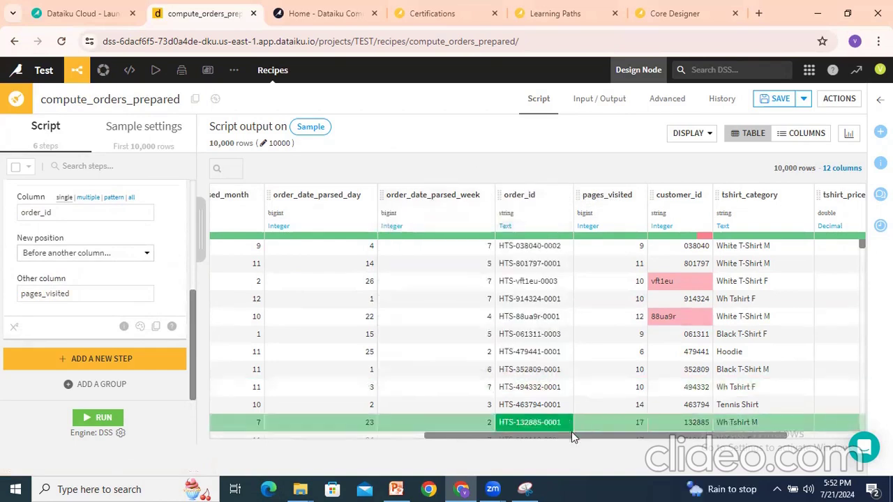
Open the analysis of the tshirt_category column and compare the White T-Shirt M and Wh Tshirt M values.
left_click_drag(538, 437, 704, 439)
left_click(673, 200)
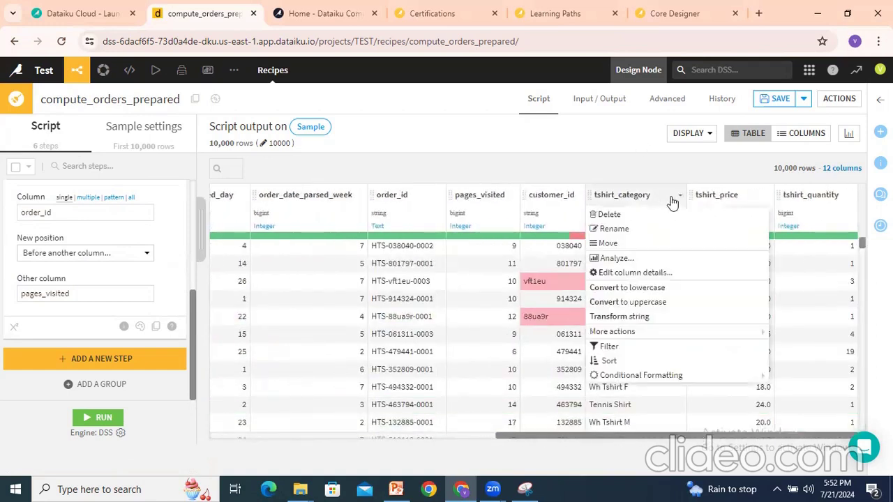
left_click(614, 258)
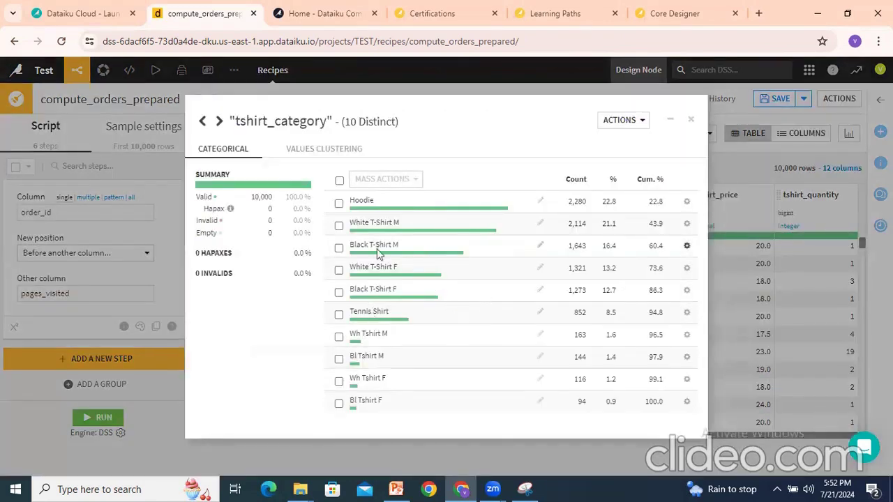
left_click_drag(351, 222, 399, 221)
left_click(398, 222)
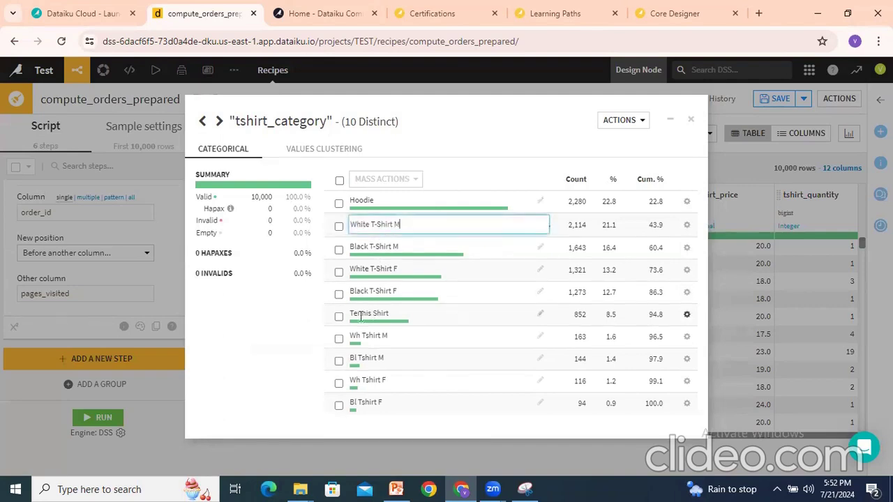
left_click_drag(354, 335, 393, 338)
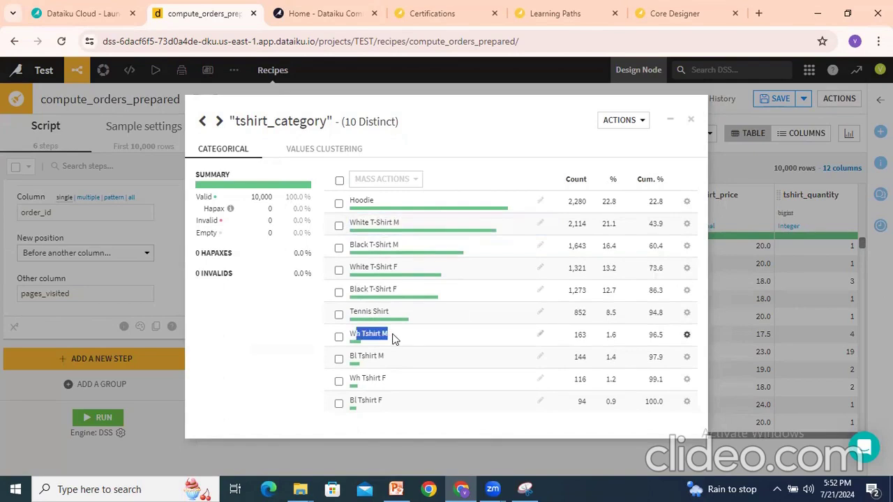
left_click(393, 335)
left_click(313, 323)
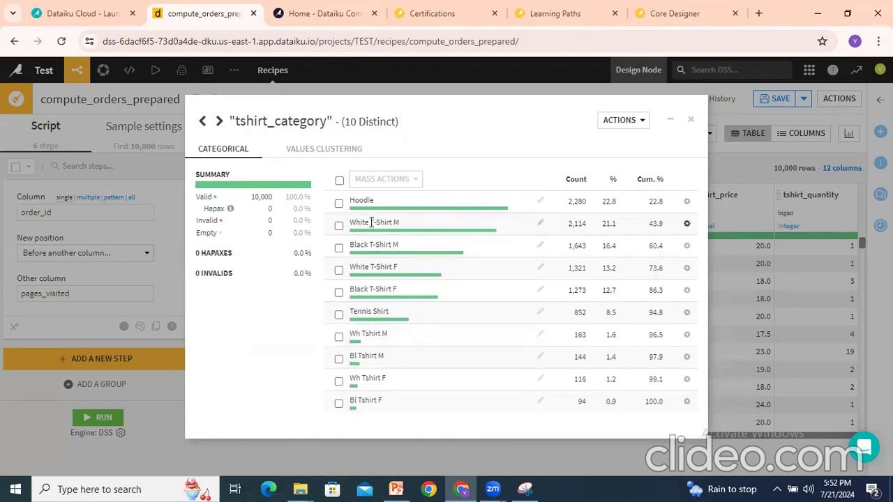
Merge the Wh Tshirt M and White T-Shirt M categories, replacing both with White T-Shirt M.
left_click(339, 227)
left_click(340, 337)
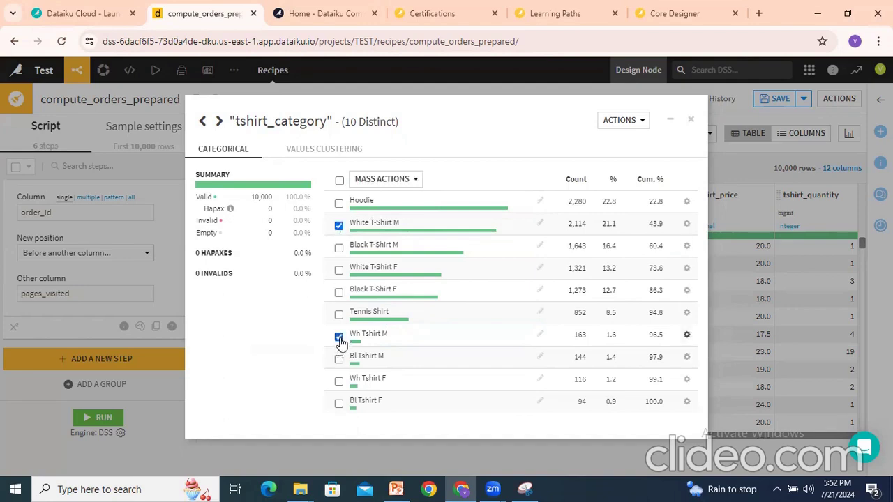
left_click(405, 181)
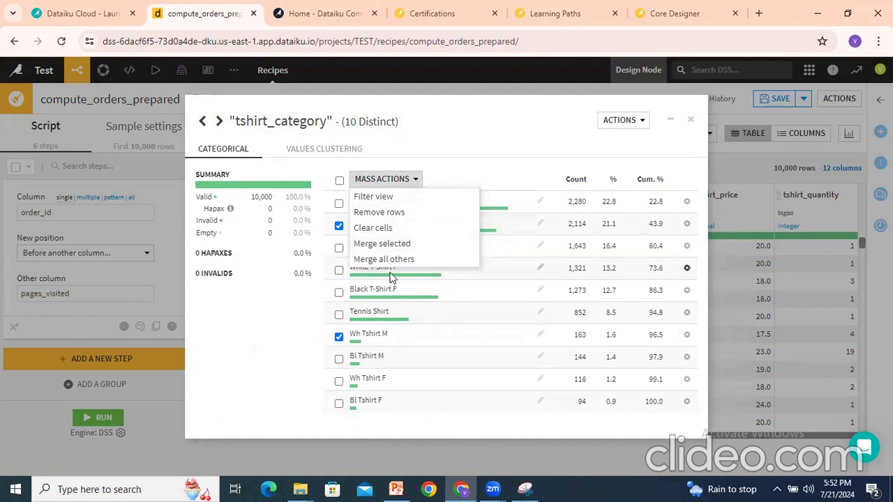
left_click(395, 243)
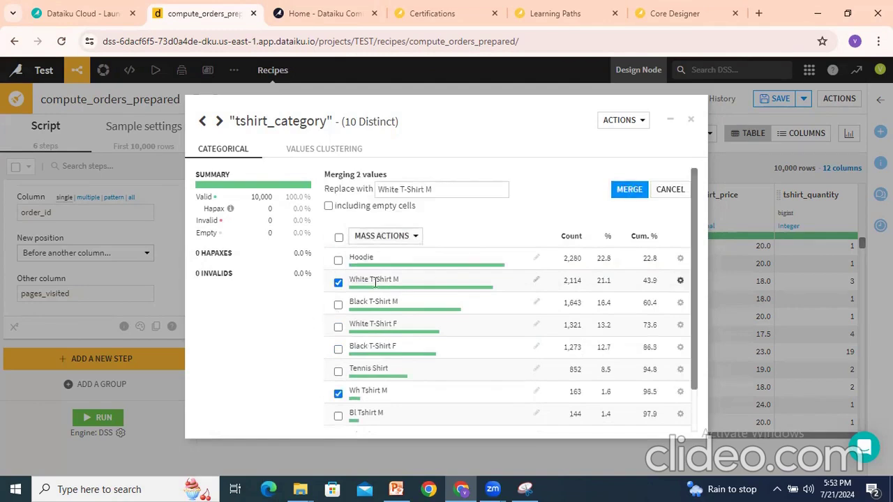
left_click(628, 193)
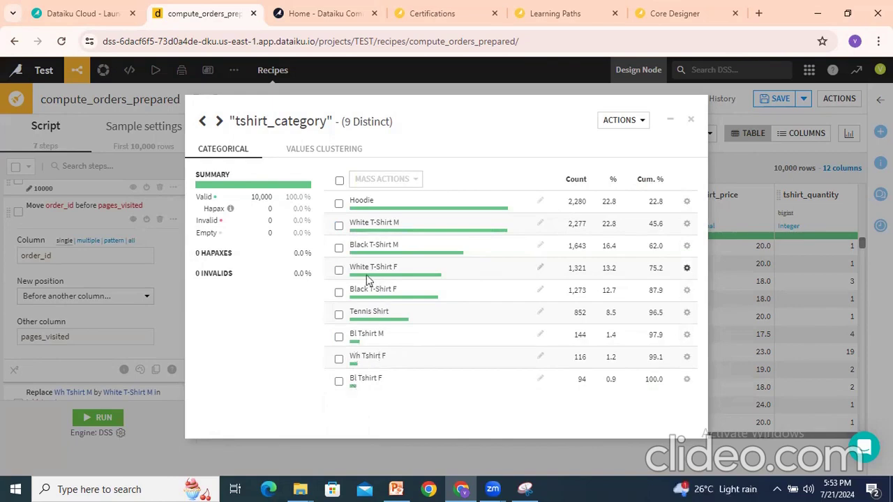
Compare the White T-Shirt F and Wh Tshirt F values, and close the tshirt_category analysis.
left_click_drag(358, 268, 391, 268)
left_click_drag(356, 358, 381, 358)
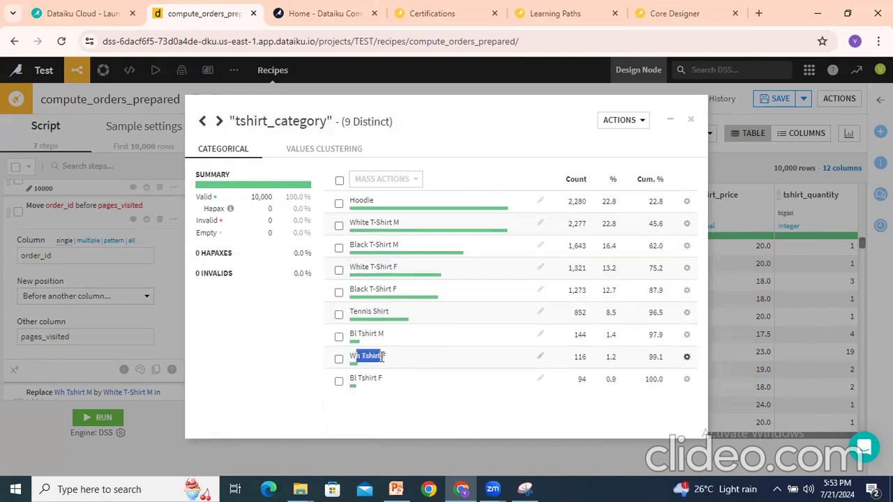
left_click(382, 357)
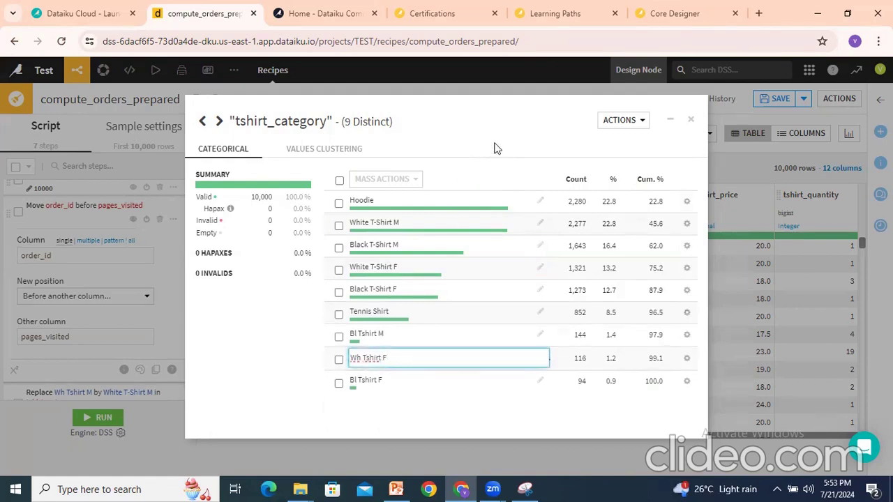
left_click(691, 119)
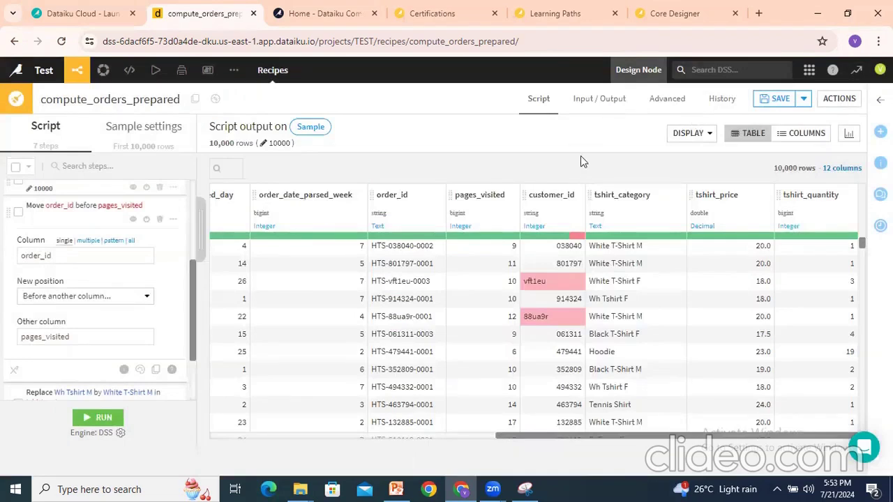
Expand the tshirt_category replacement step in the script and examine its column and replacement pair.
scroll(77, 279, "up", 1)
scroll(81, 272, "down", 2)
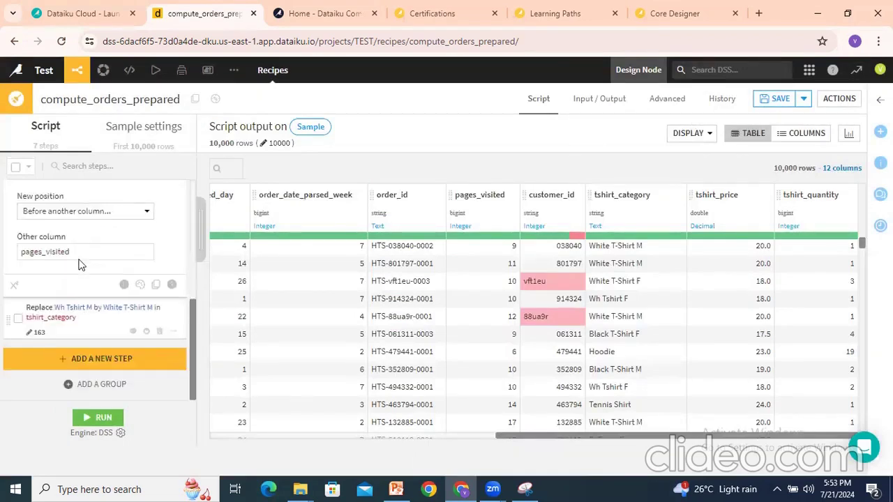
left_click(44, 312)
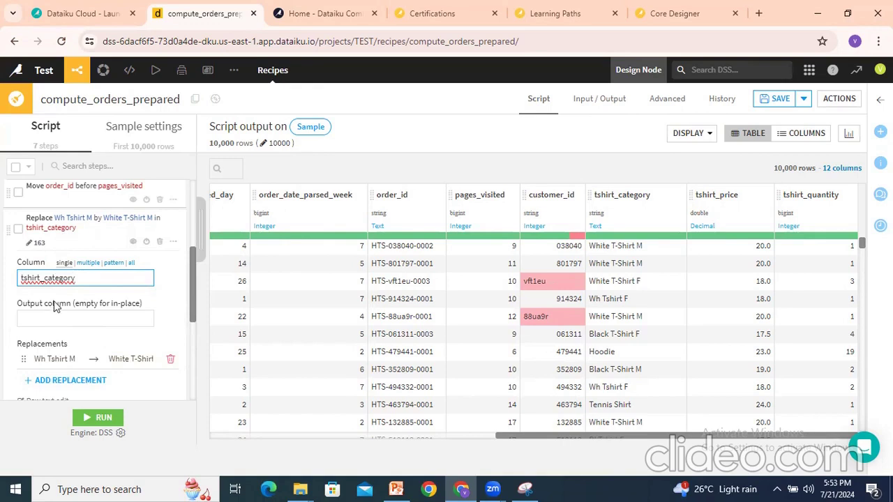
scroll(54, 301, "down", 2)
scroll(54, 301, "up", 1)
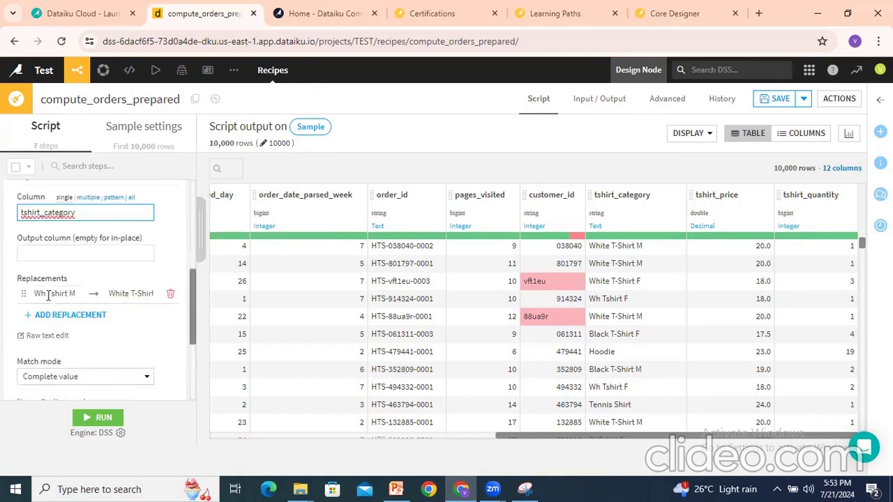
left_click_drag(47, 295, 72, 295)
triple_click(120, 295)
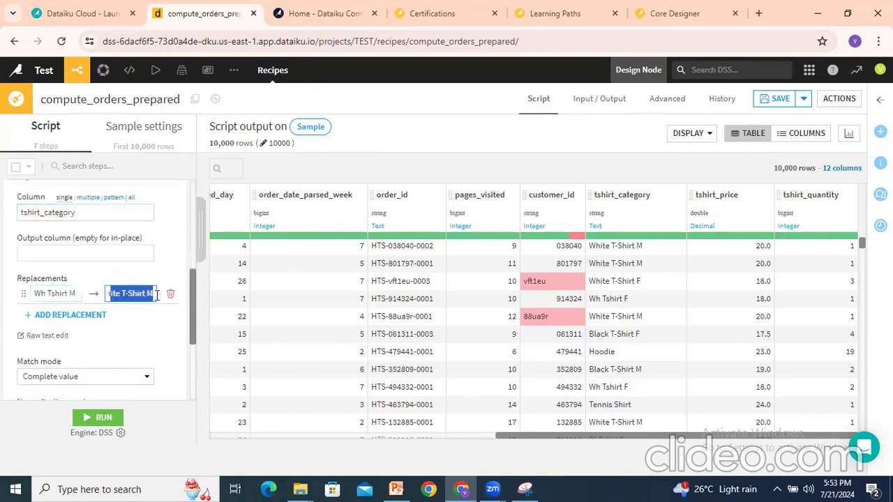
left_click(168, 362)
Examine the match mode and normalization mode options of the tshirt_category replacement step.
scroll(167, 361, "down", 2)
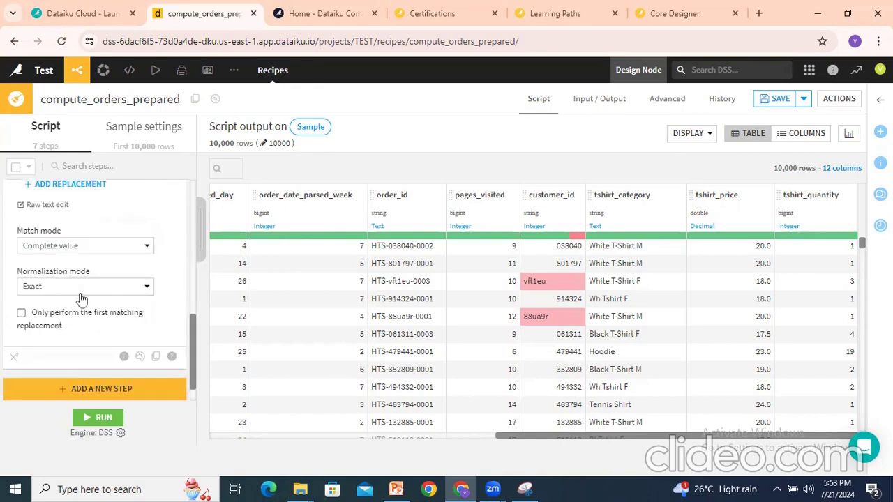
left_click(56, 248)
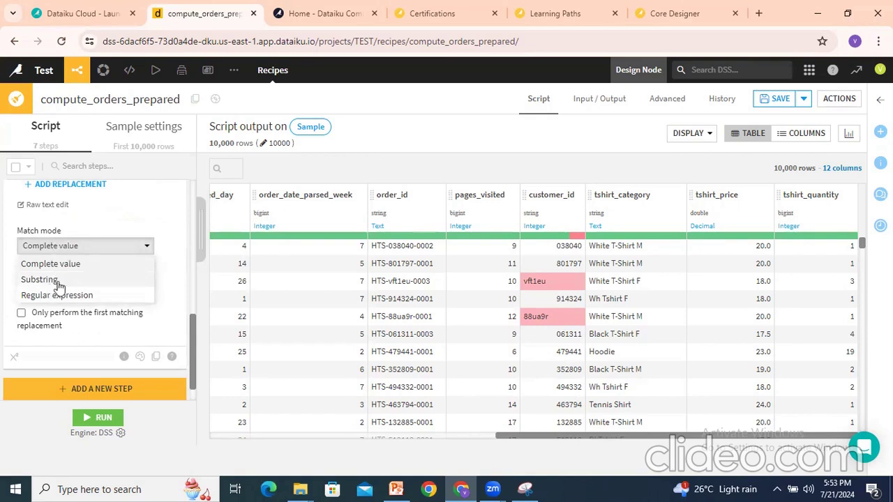
left_click(72, 231)
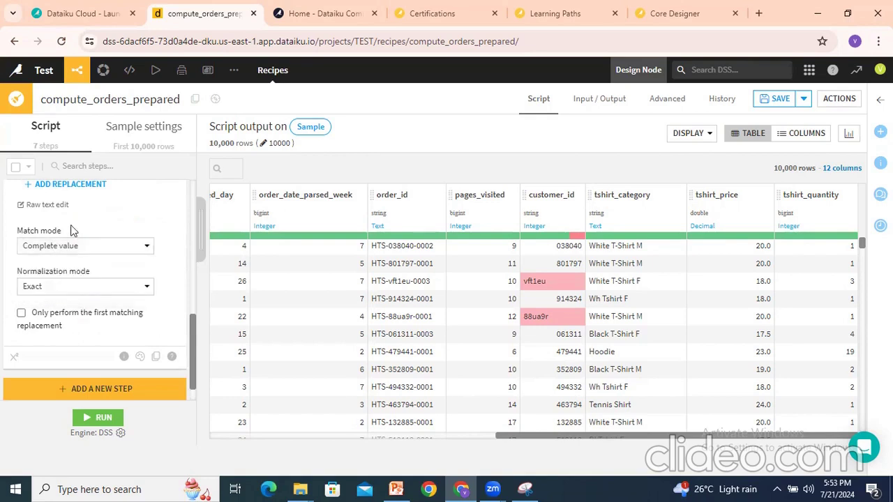
left_click(75, 292)
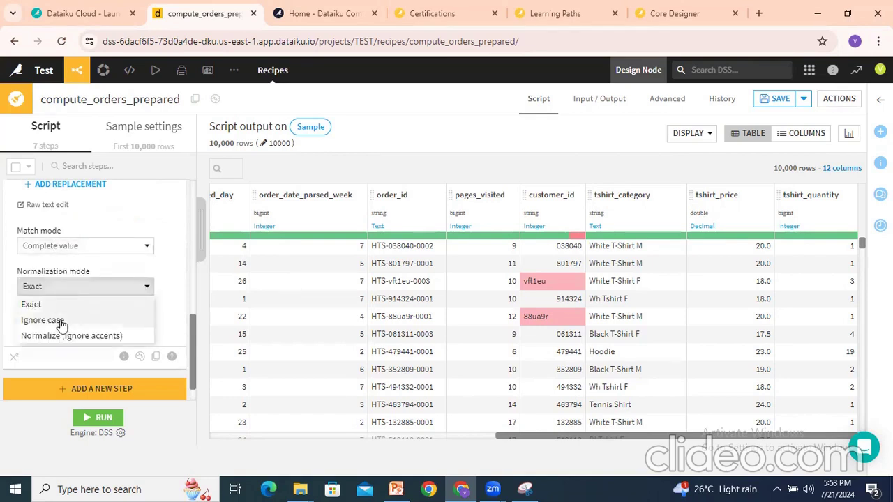
left_click(114, 304)
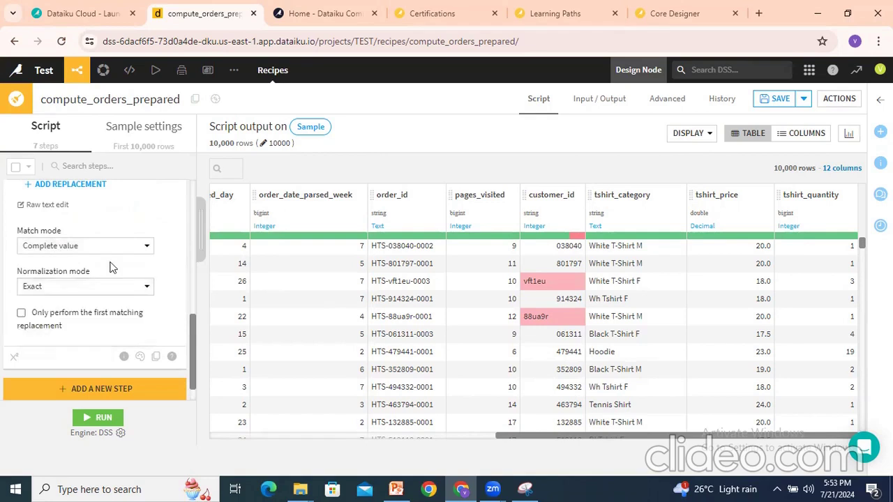
scroll(110, 267, "up", 5)
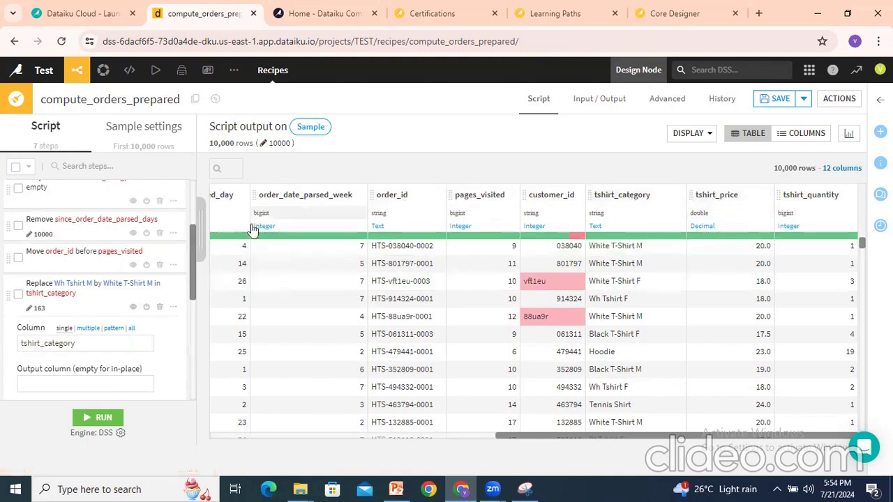
Find the Formula processor in the processors library and add it as a new script step.
scroll(139, 300, "down", 5)
left_click(89, 360)
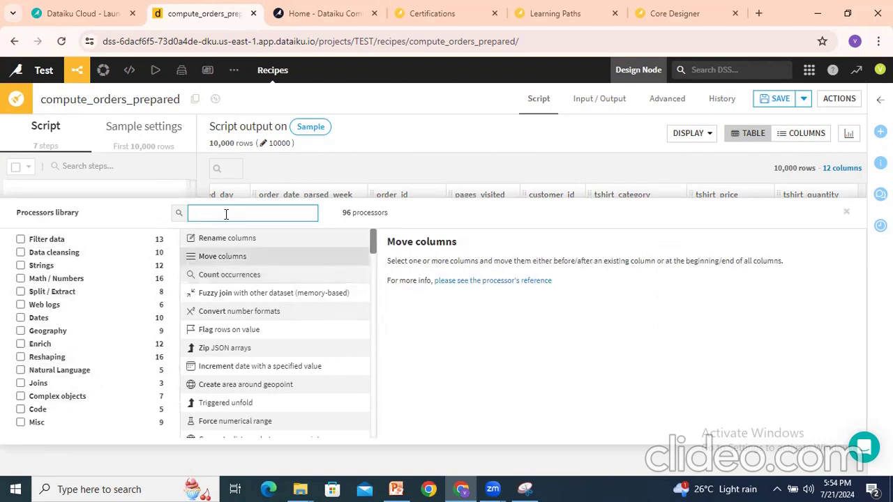
type("formu")
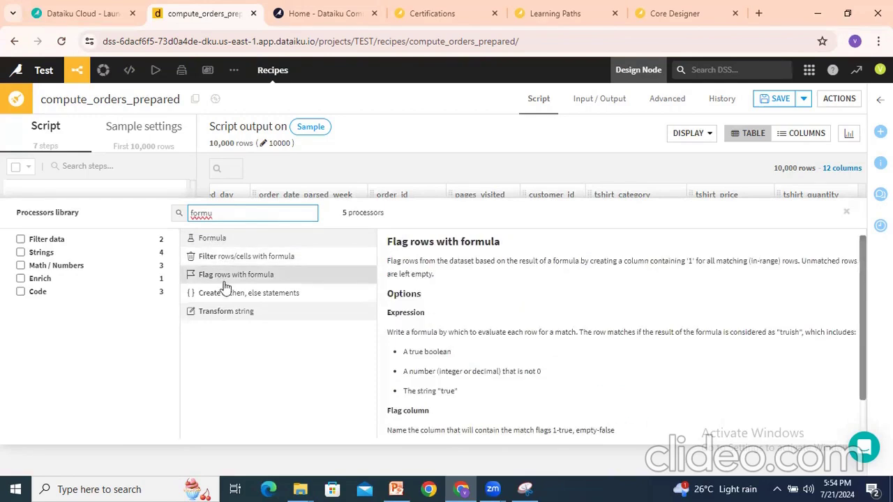
type("l")
left_click(219, 242)
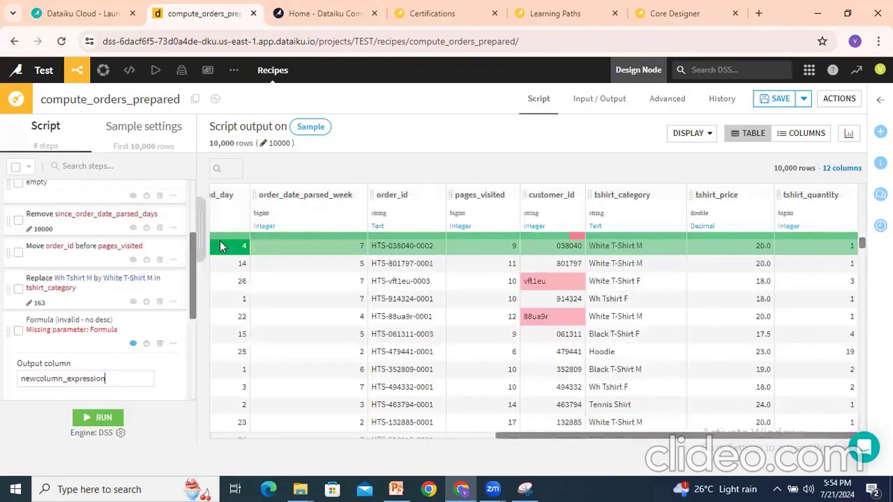
Name the new formula step's output column Test.
scroll(87, 351, "down", 3)
left_click_drag(124, 248, 6, 254)
type("Test")
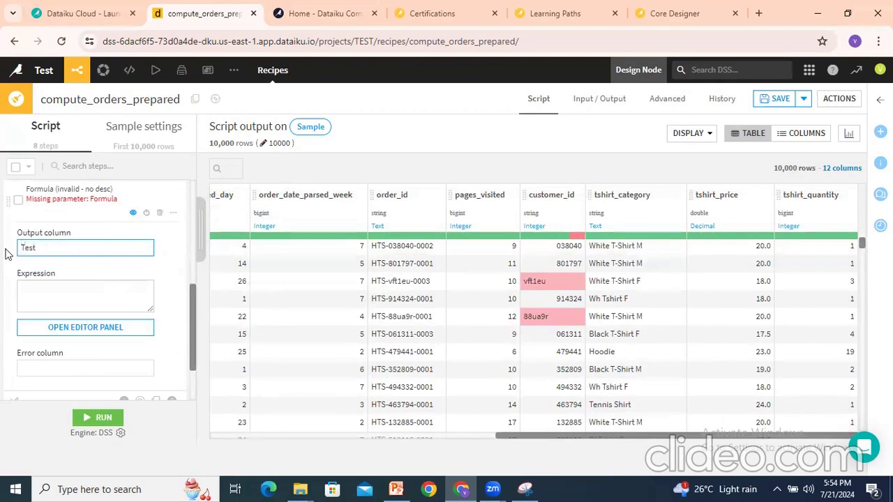
left_click(34, 265)
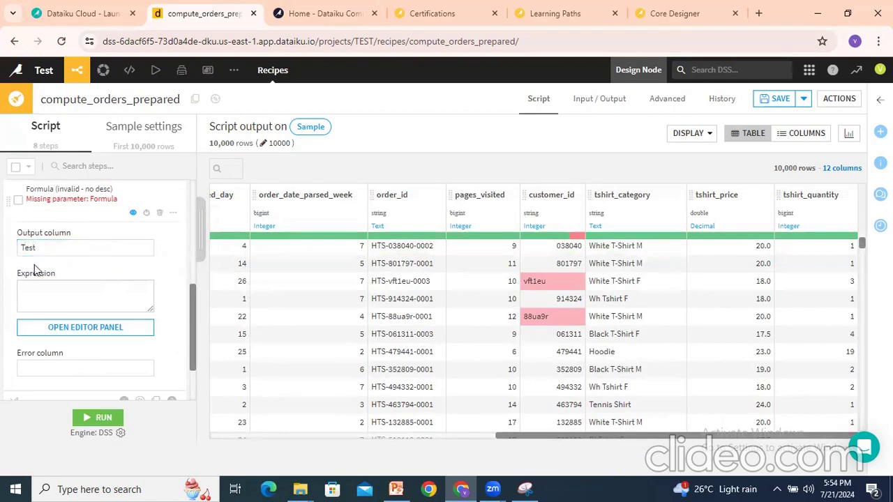
Open the formula editor and examine its examples and the column and function documentation.
left_click(91, 329)
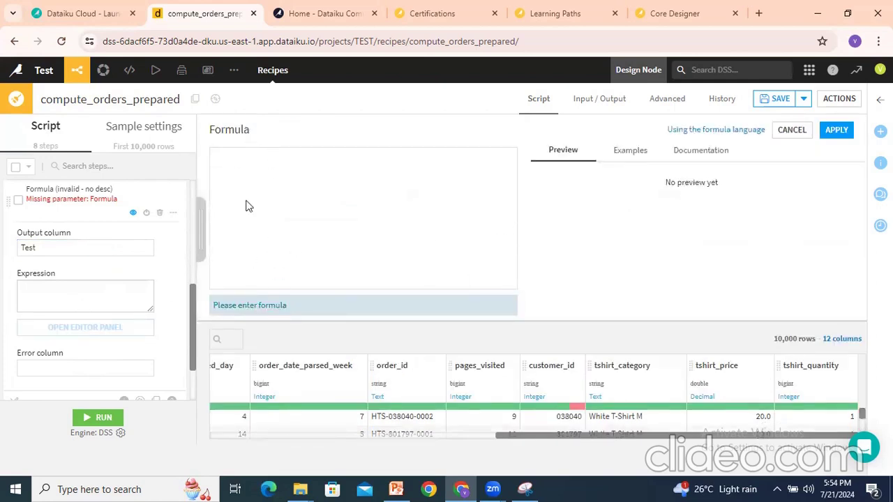
left_click(627, 152)
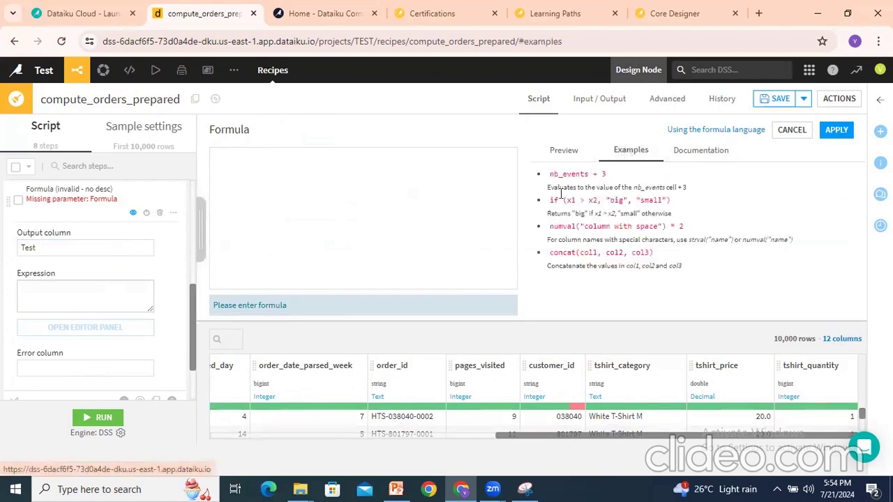
left_click(689, 151)
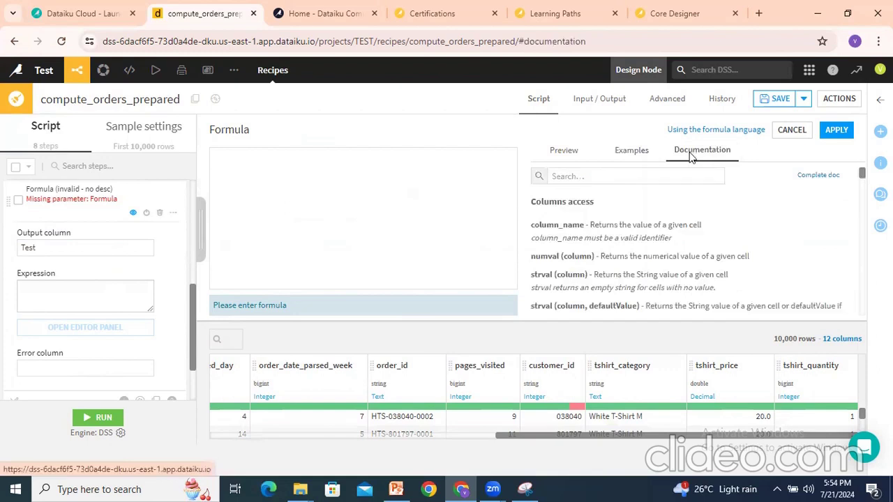
scroll(638, 256, "down", 5)
scroll(645, 251, "down", 3)
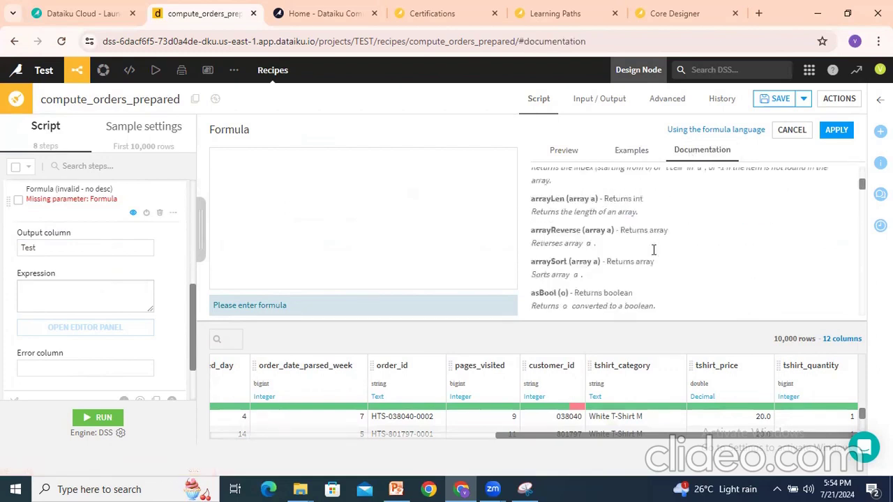
scroll(652, 249, "up", 10)
Rename the formula step's output column to Total.
left_click_drag(248, 307, 271, 311)
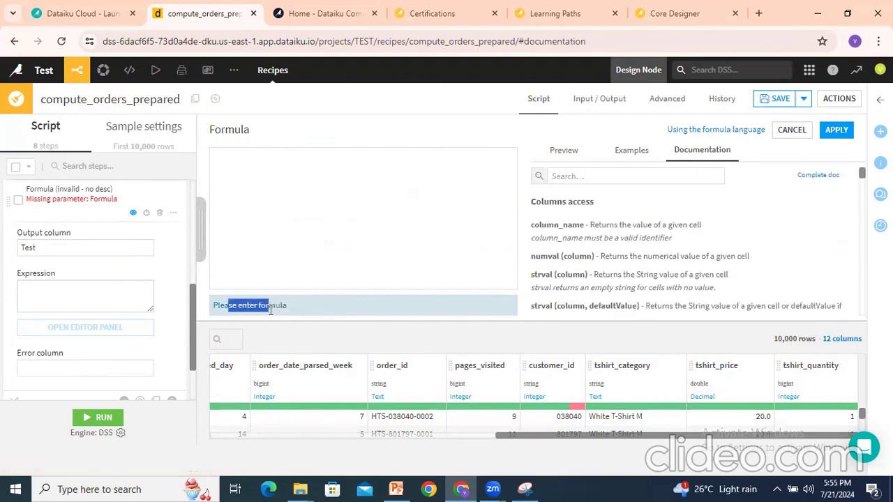
left_click(273, 196)
left_click(75, 247)
type("T")
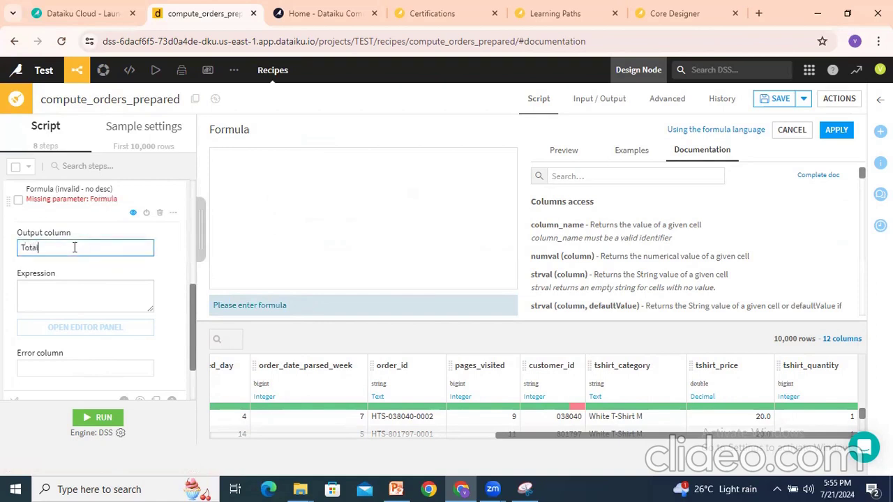
left_click(294, 172)
type("tot")
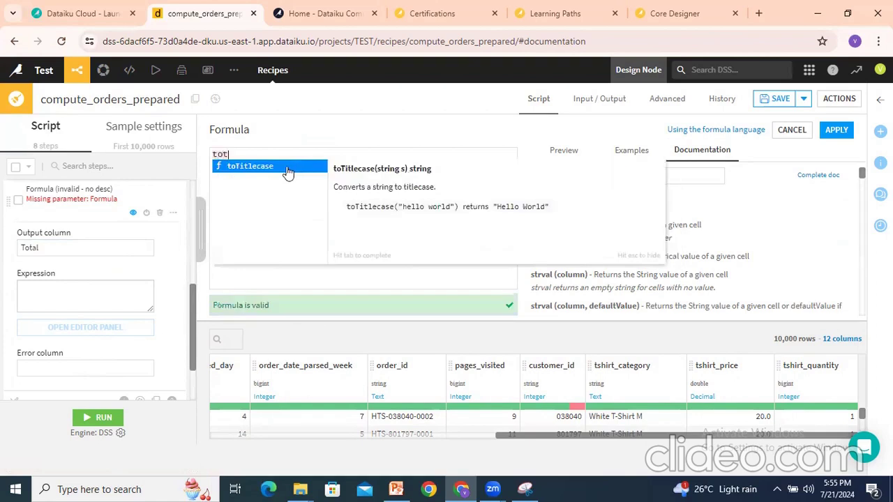
key("BackSpace")
key("BackSpace")
key("BackSpace")
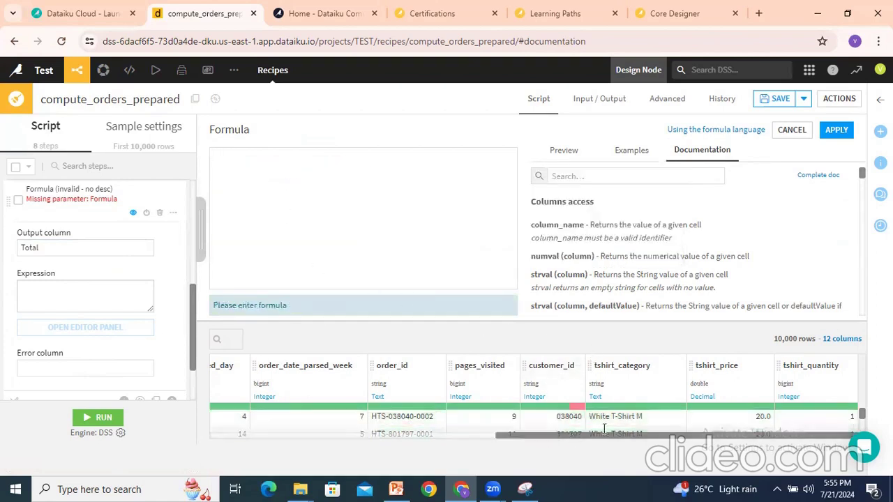
Enter the expression tshirt_price*tshirt_quantity for the Total column and check that the formula validates.
type("tsh")
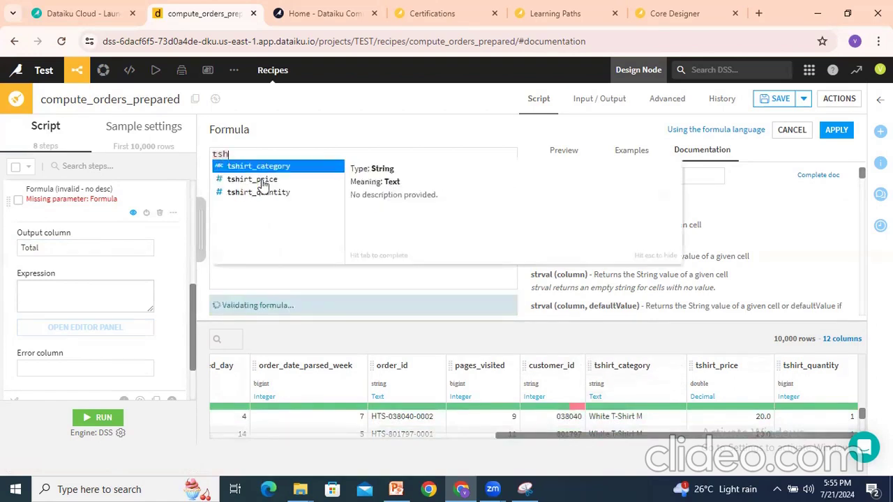
left_click(262, 180)
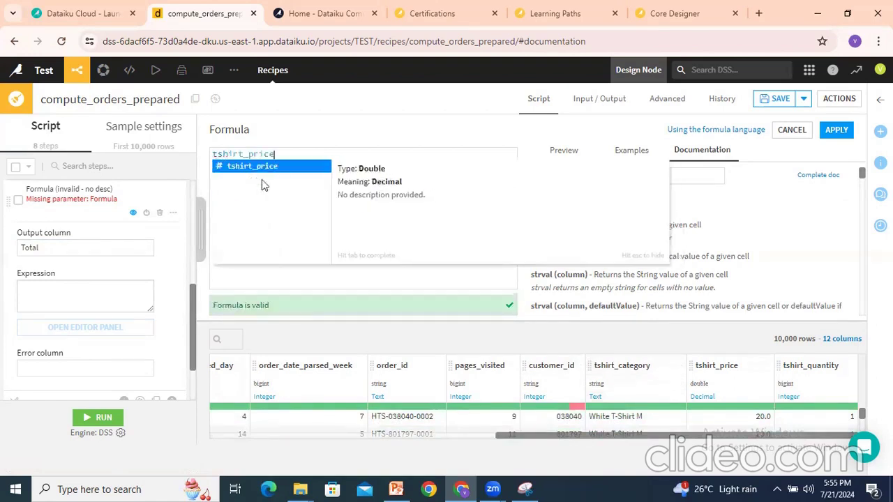
type("*tsh")
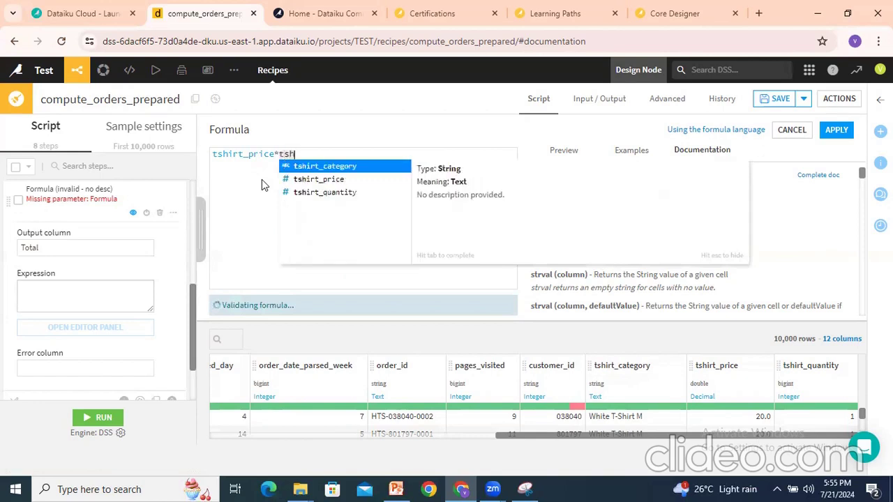
left_click(321, 198)
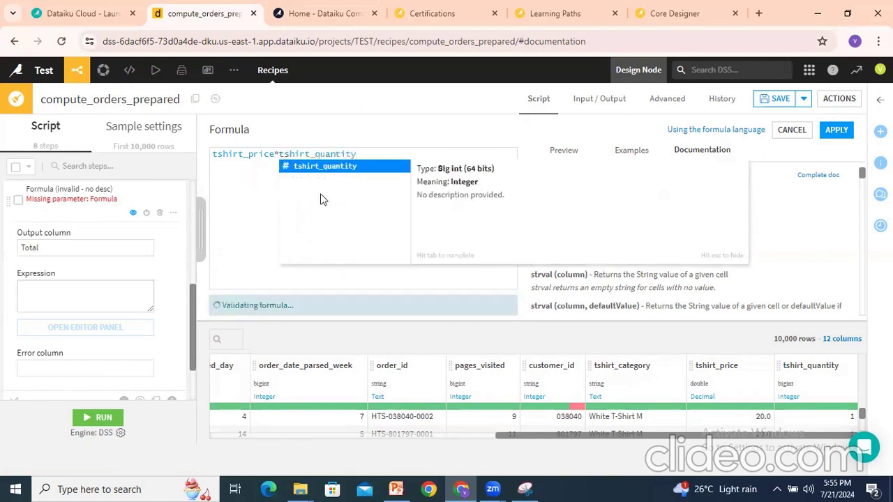
left_click(399, 140)
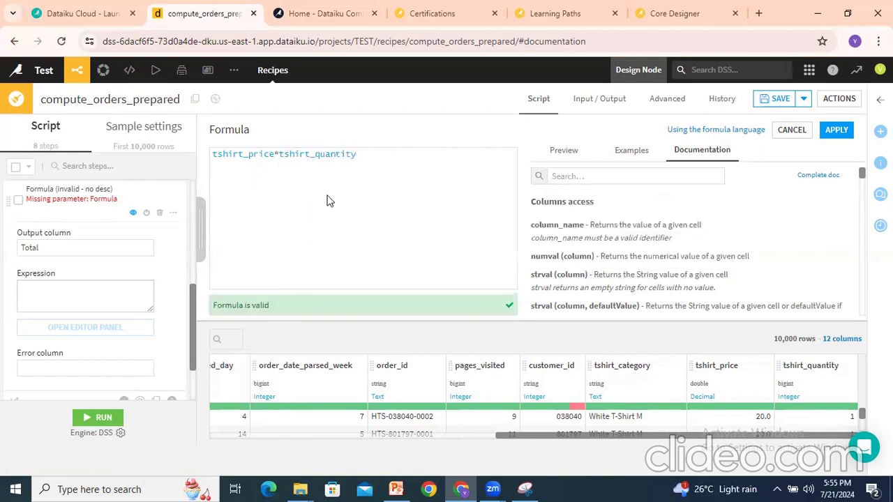
left_click_drag(224, 305, 266, 307)
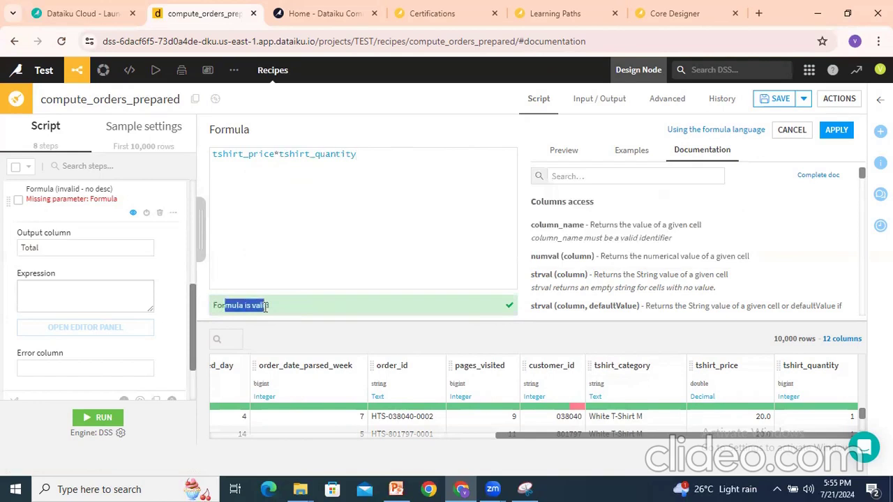
Preview the Total formula's sample output and compare it with the tshirt_price and tshirt_quantity values.
left_click(564, 151)
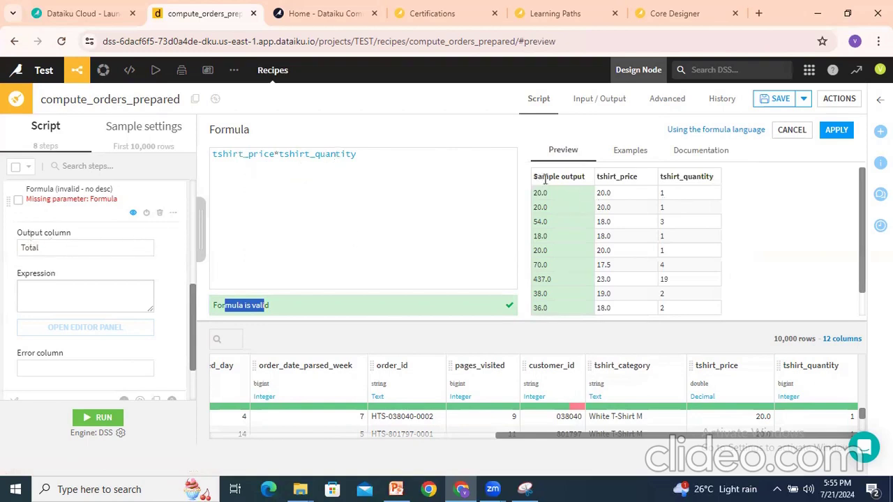
mouse_move(608, 177)
left_mouse_down()
mouse_move(709, 176)
mouse_move(607, 193)
left_mouse_up()
left_click(611, 202)
left_click(681, 191)
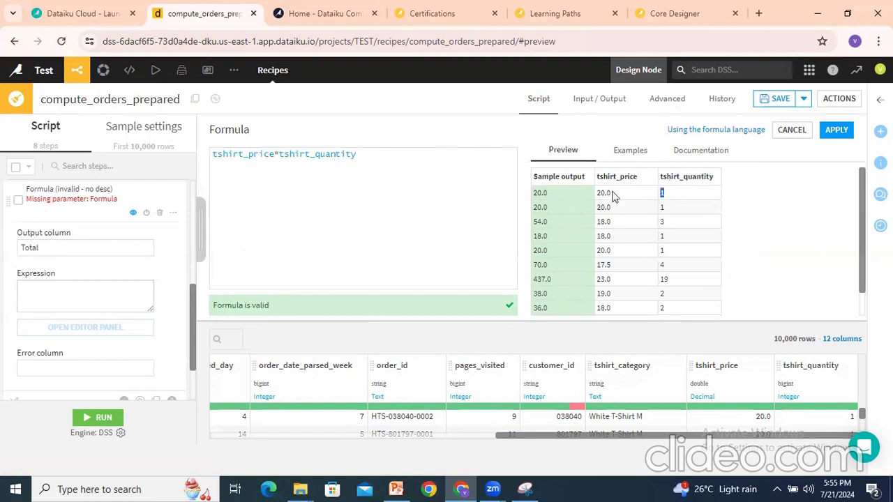
left_click(538, 140)
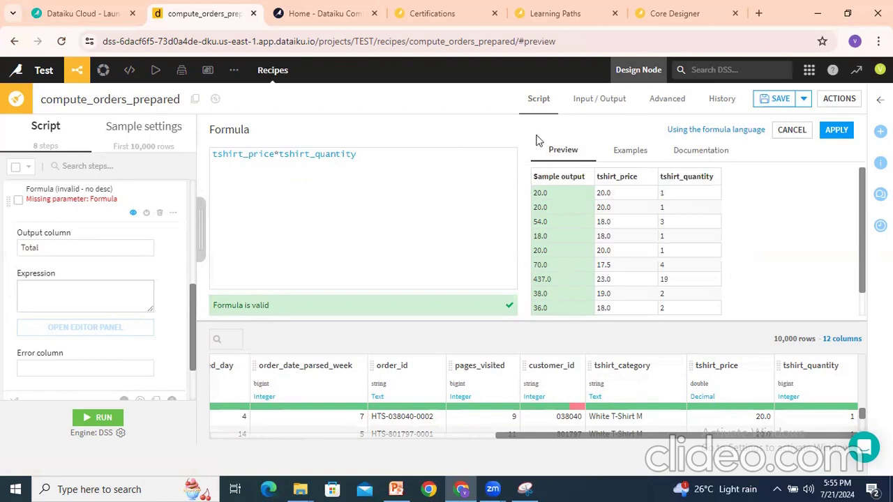
Apply the formula to create the Total column and inspect its values in the table.
left_click(837, 130)
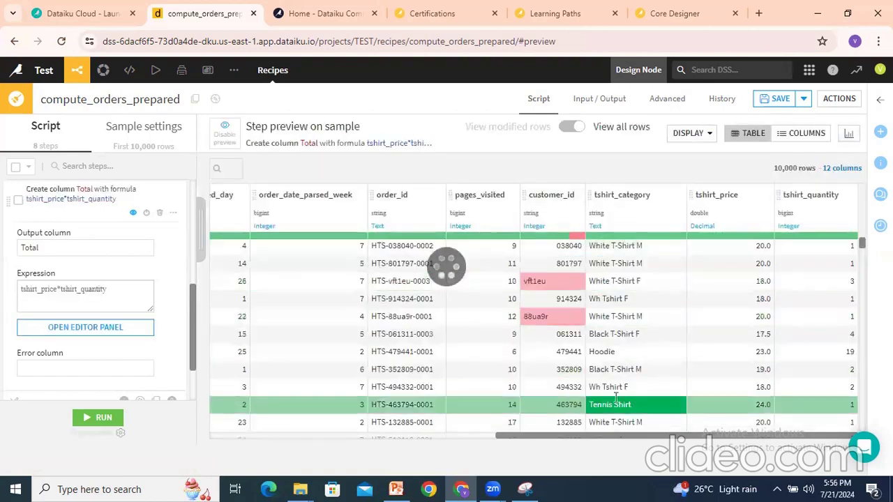
left_click_drag(618, 443, 712, 438)
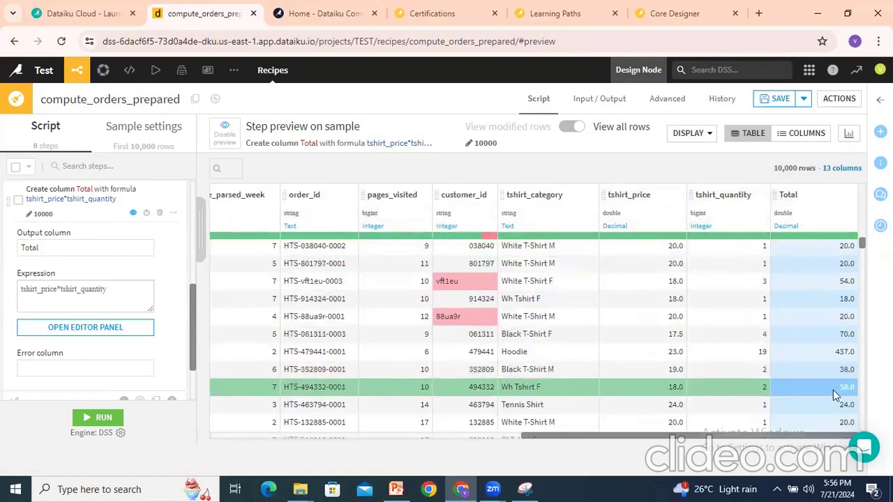
Add a second Formula step at the end of the script.
scroll(124, 303, "down", 1)
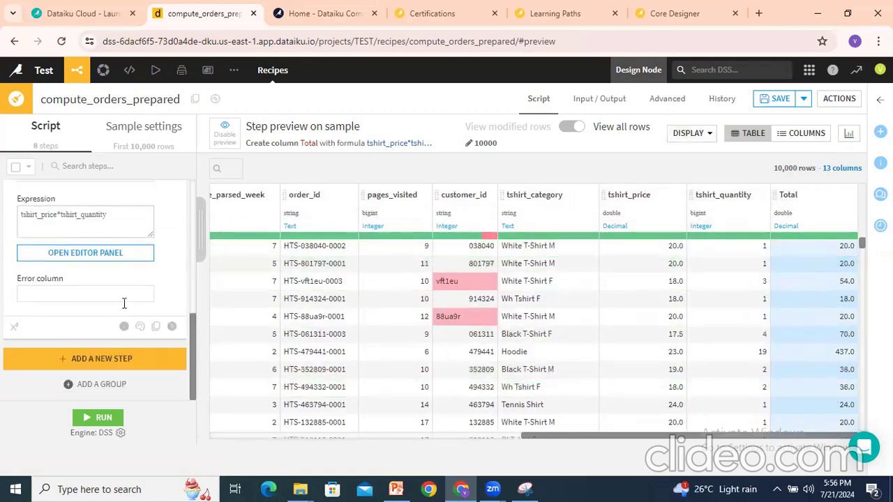
left_click(110, 364)
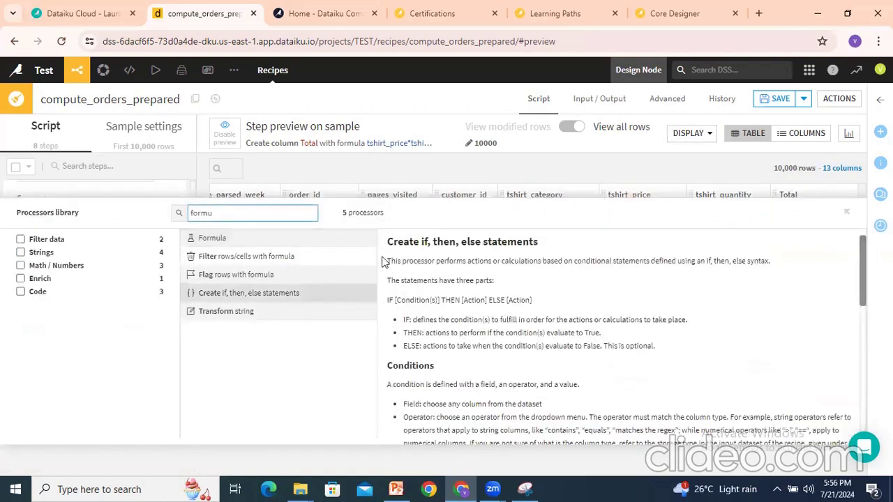
left_click(212, 238)
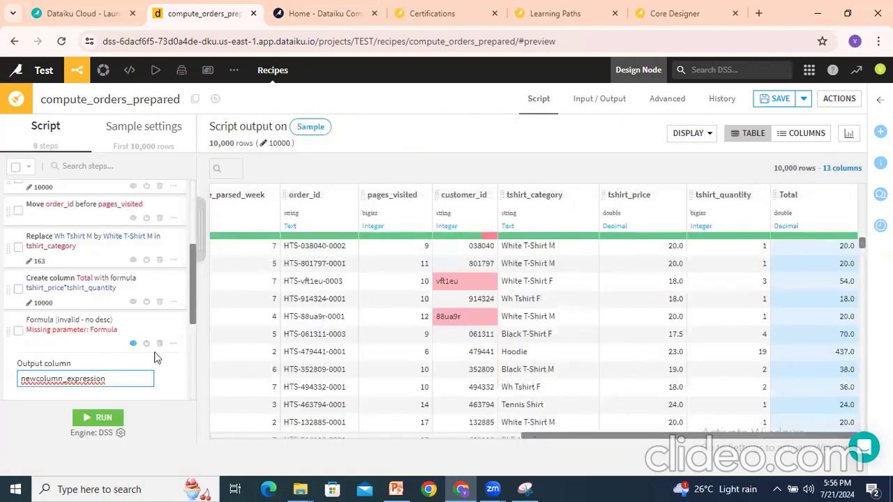
Set the second formula's output column name to Round and open its expression in the formula editor.
scroll(119, 293, "down", 3)
scroll(124, 251, "up", 1)
key("BackSpace")
key("BackSpace")
key("BackSpace")
key("BackSpace")
key("BackSpace")
key("BackSpace")
key("BackSpace")
key("BackSpace")
key("BackSpace")
key("BackSpace")
key("BackSpace")
key("BackSpace")
key("BackSpace")
key("BackSpace")
key("BackSpace")
key("BackSpace")
key("BackSpace")
key("BackSpace")
key("BackSpace")
key("BackSpace")
type("Round")
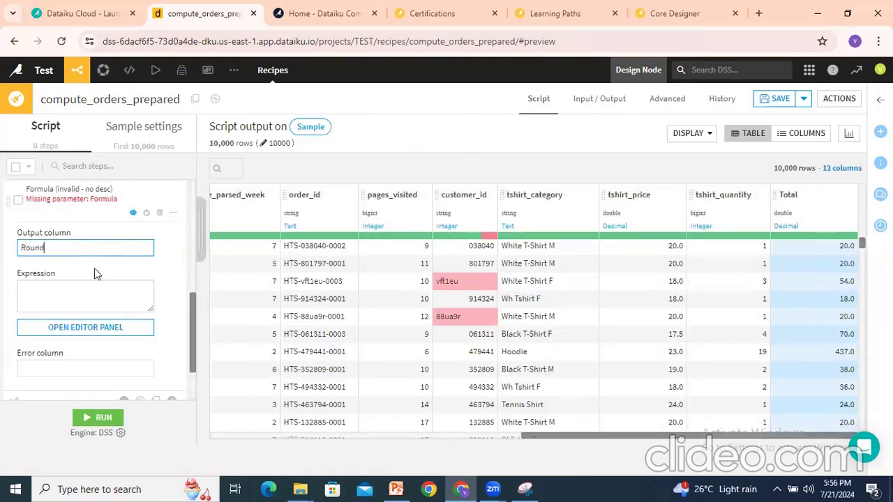
left_click(85, 327)
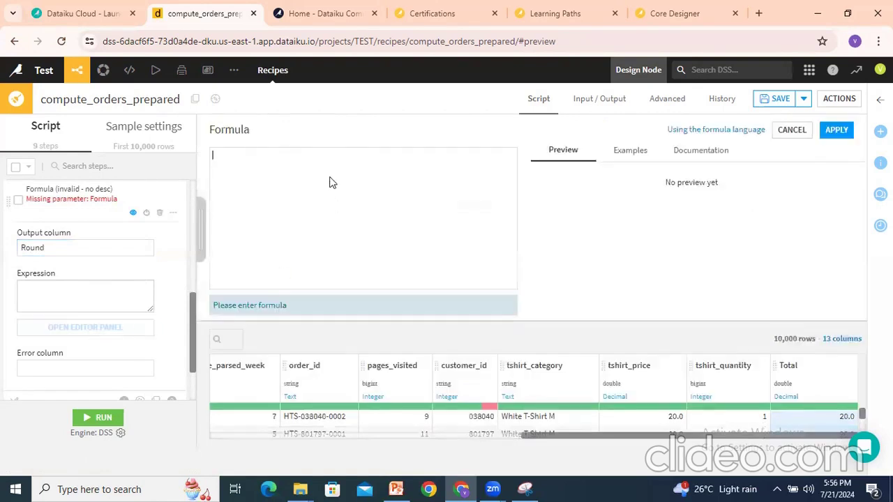
Enter the expression round(tshirt_price) and compare its sample output with the original prices.
type("roun")
left_click(253, 170)
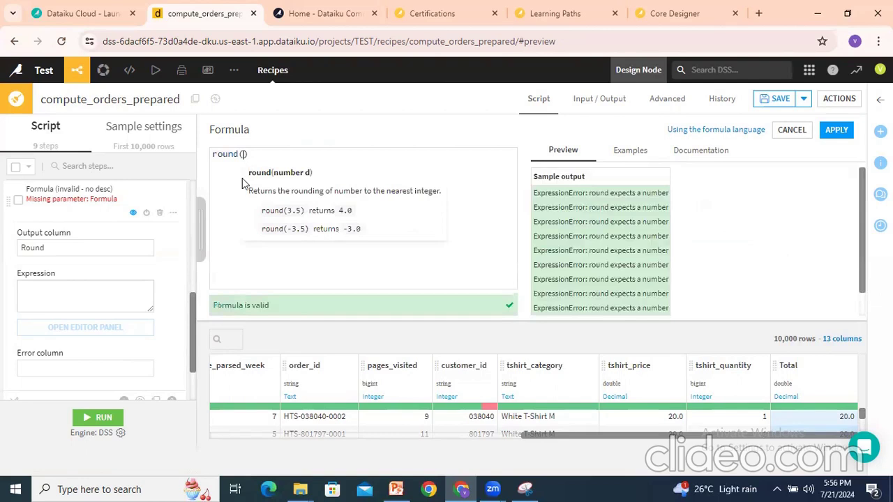
type("tsh")
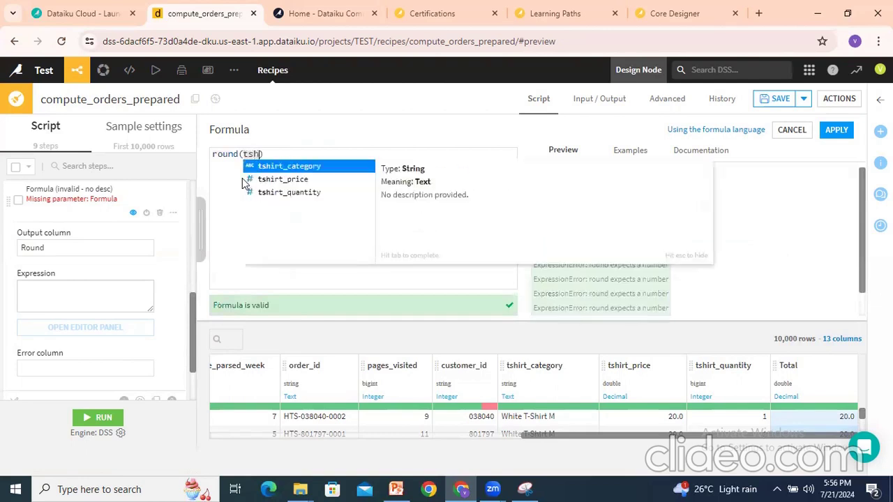
left_click(283, 180)
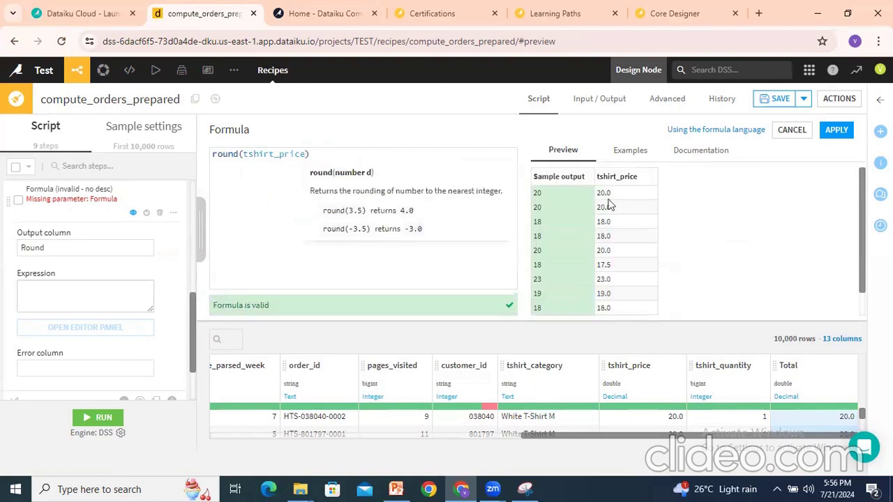
left_click_drag(611, 270, 592, 270)
scroll(579, 239, "down", 1)
scroll(579, 239, "up", 1)
Replace the Round formula's expression with pages_visited>0 and compare its sample output with the page counts.
left_click(319, 155)
key("ctrl+a")
key("BackSpace")
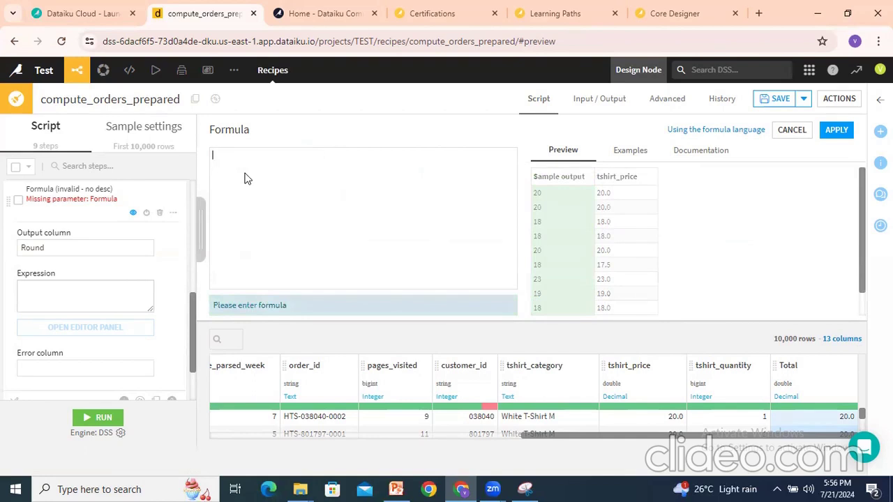
type("pag")
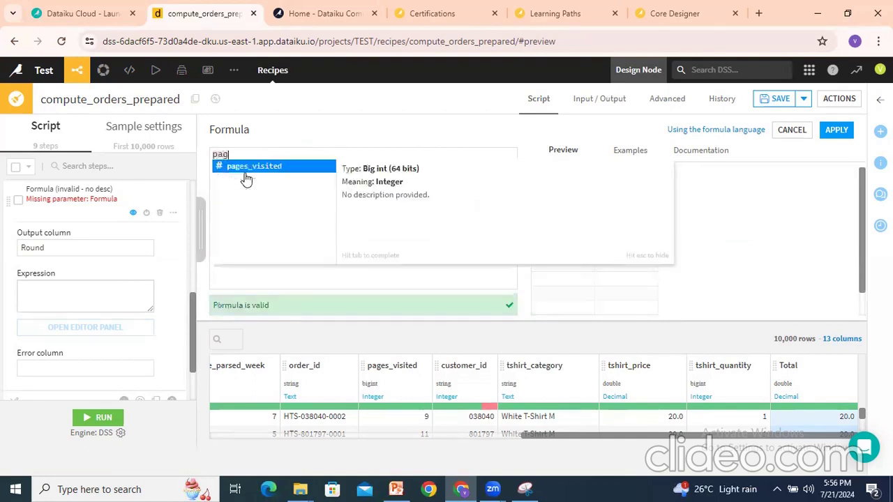
left_click(250, 171)
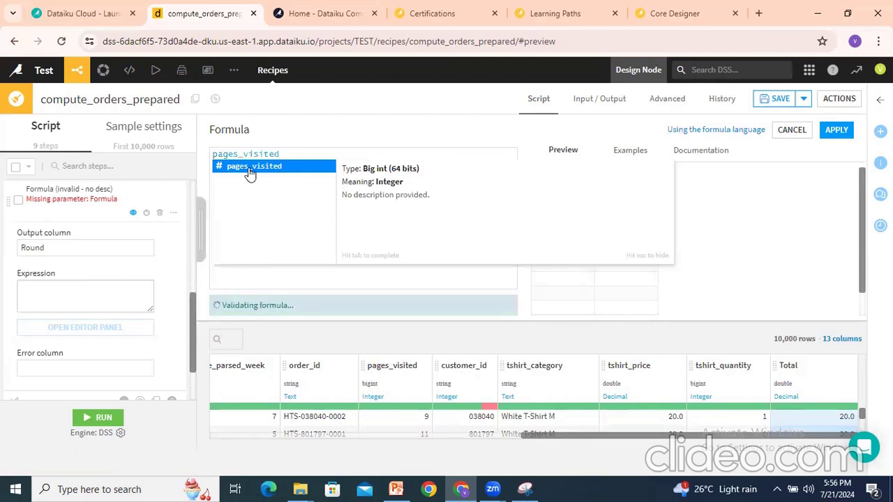
type(">0")
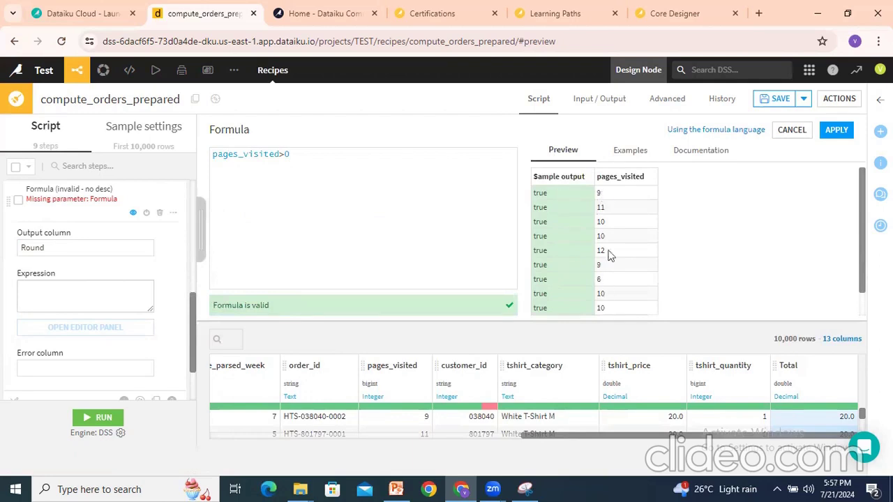
scroll(609, 252, "down", 1)
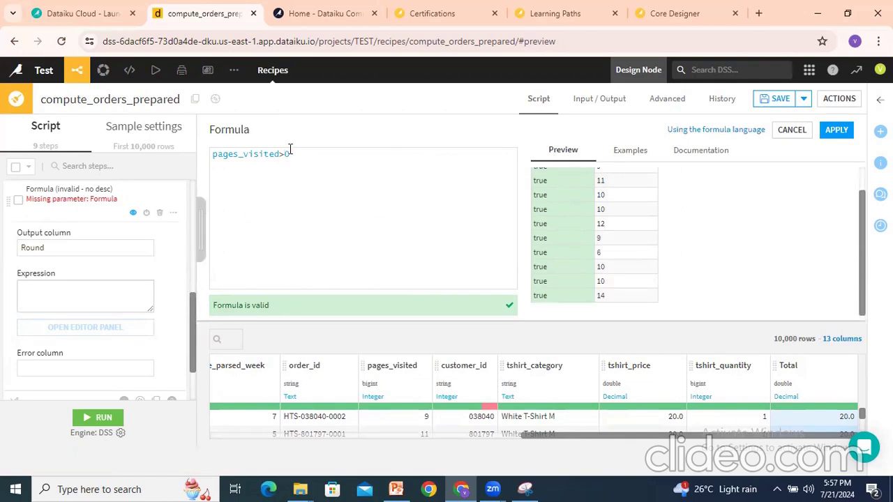
Replace the expression with isBlank(tshirt_category) and check the sample output against the T-shirt categories.
key("ctrl+a")
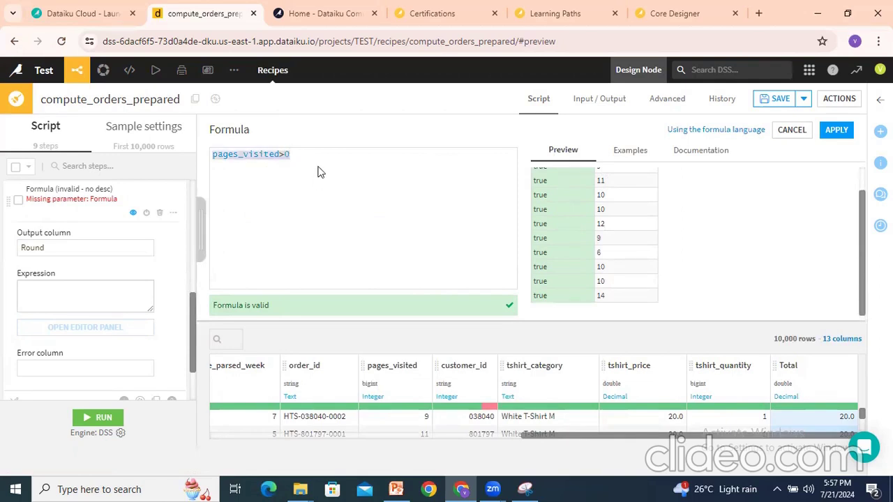
key("BackSpace")
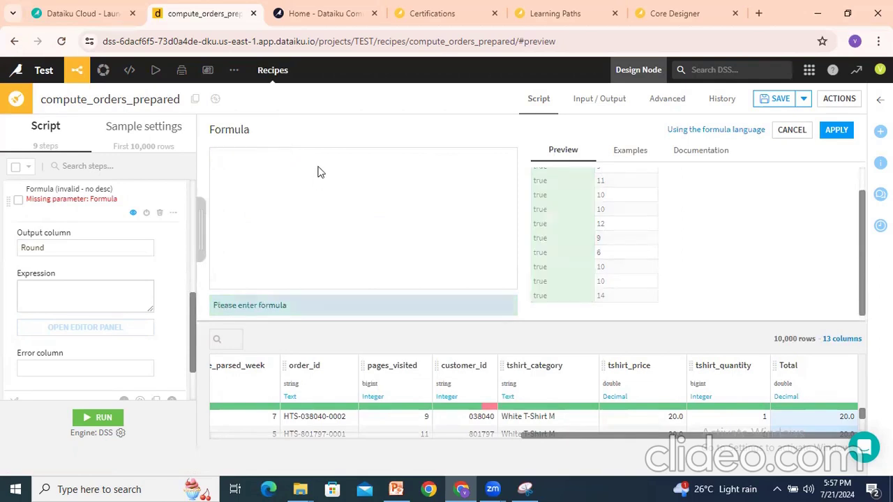
type("is")
left_click(310, 172)
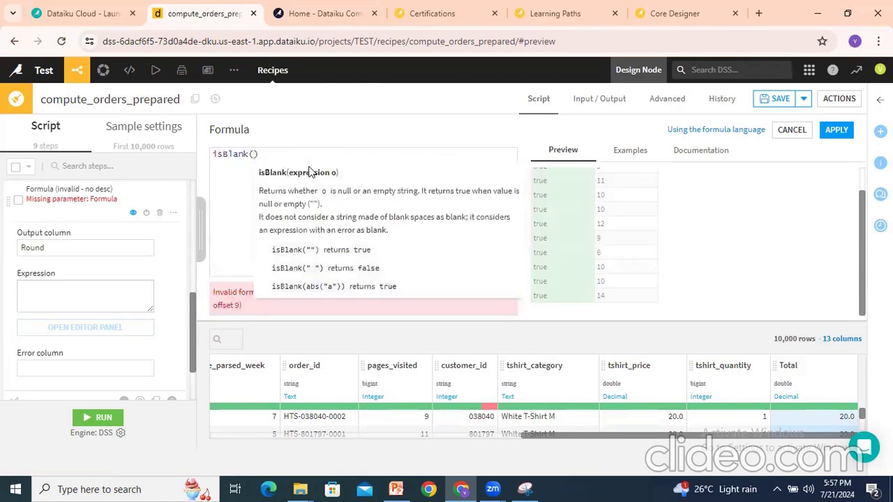
mouse_move(599, 442)
left_mouse_down()
mouse_move(272, 451)
mouse_move(583, 450)
left_mouse_up()
type("tsh")
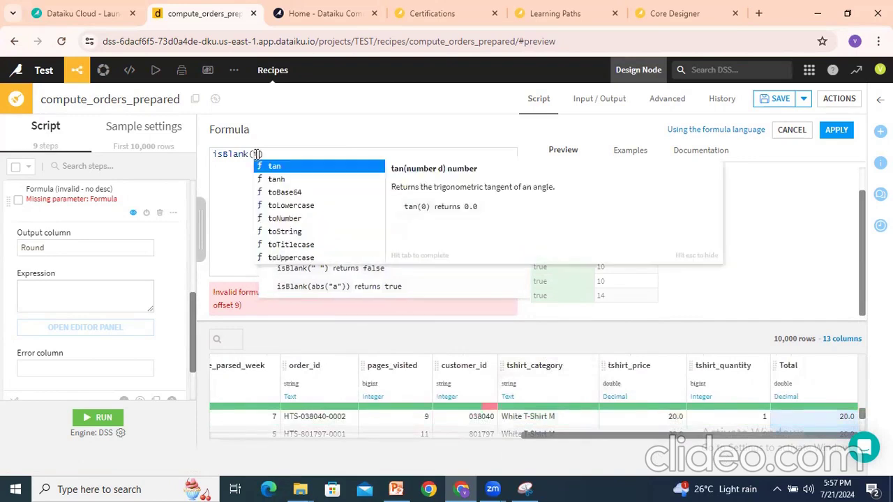
left_click(286, 168)
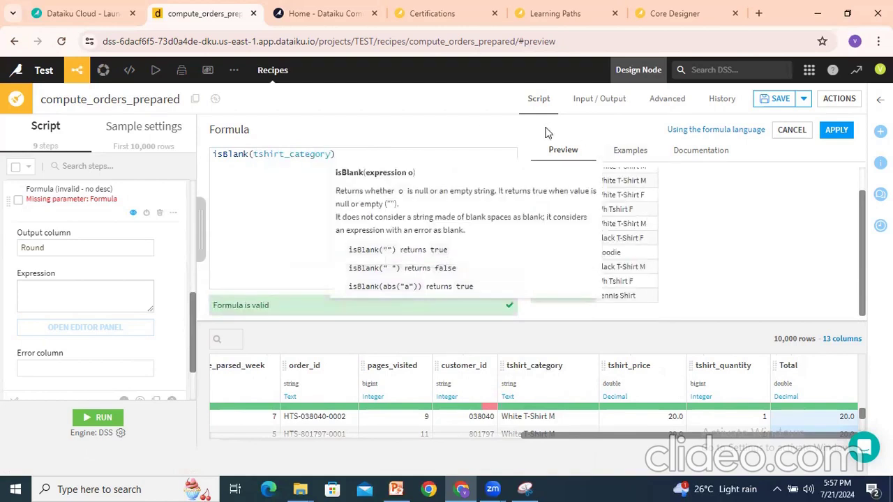
left_click(389, 152)
scroll(632, 231, "up", 1)
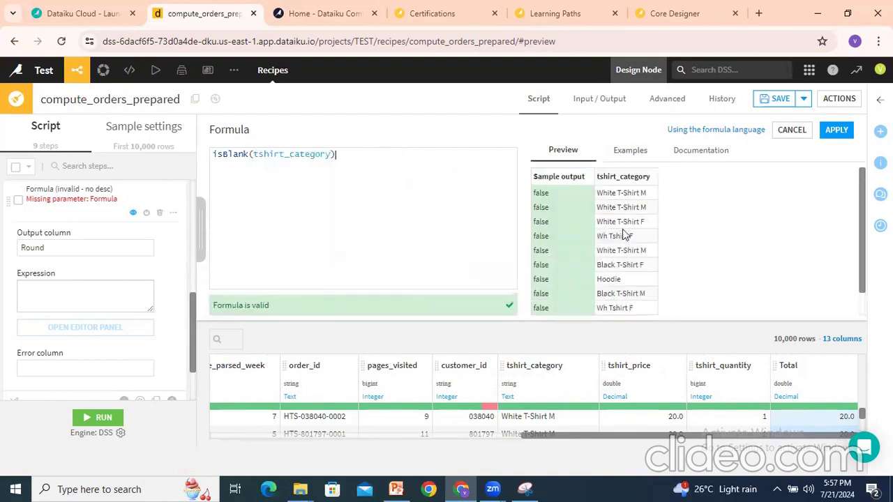
scroll(625, 233, "down", 1)
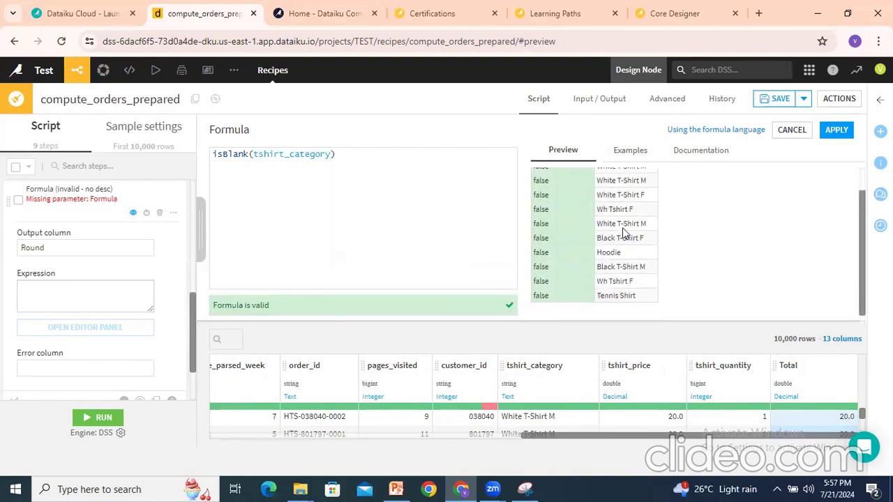
scroll(620, 253, "up", 1)
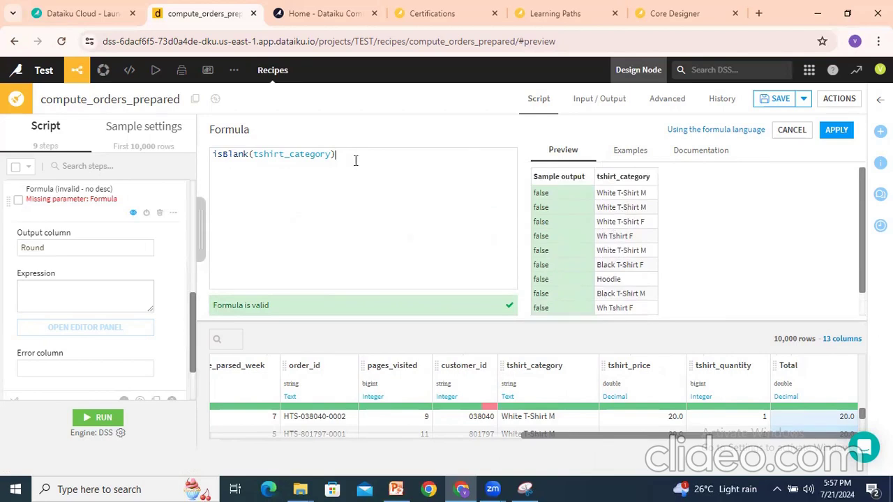
Replace the expression with length(order_id) and check the sample output against the order IDs.
left_click_drag(354, 160, 214, 157)
key("BackSpace")
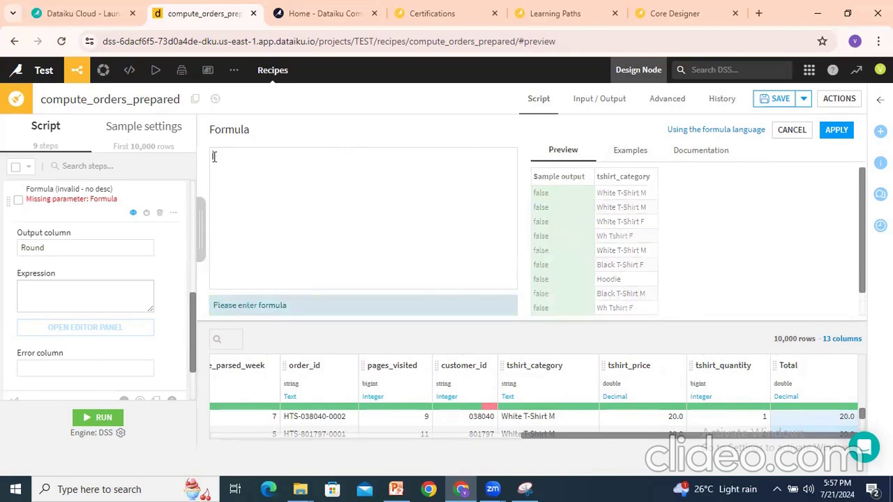
type("leng")
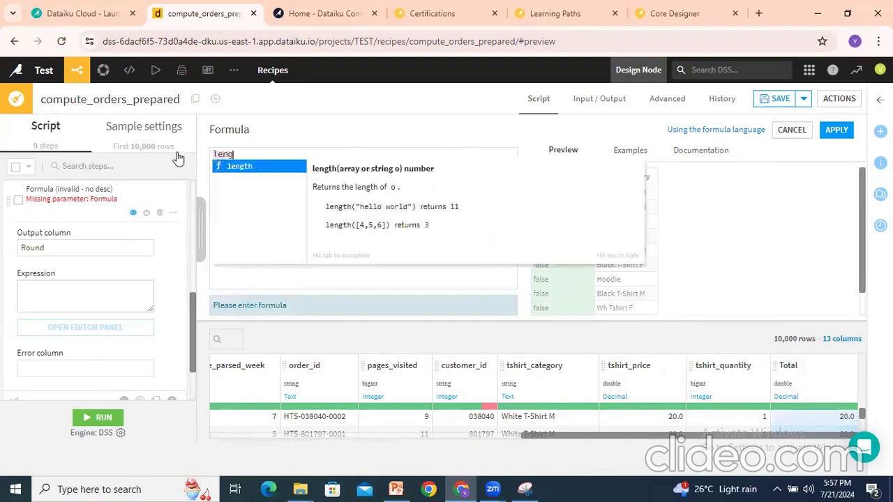
left_click(231, 168)
left_click_drag(636, 437, 522, 438)
type("or")
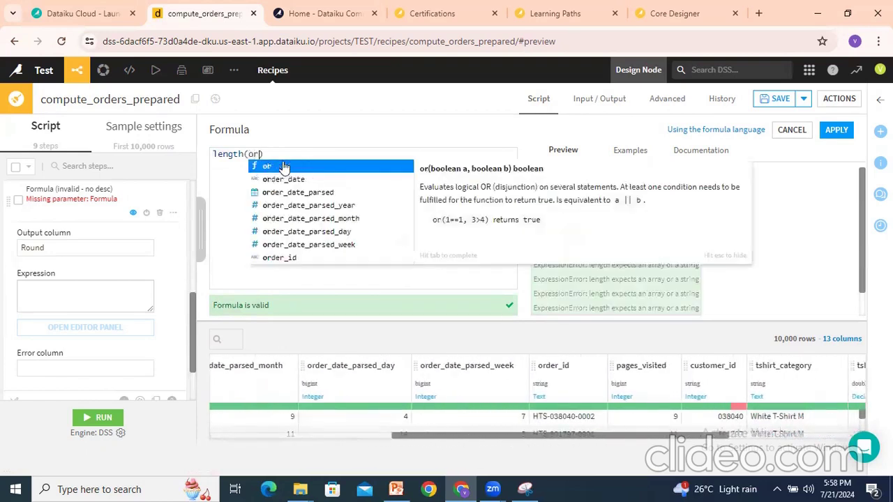
type("de")
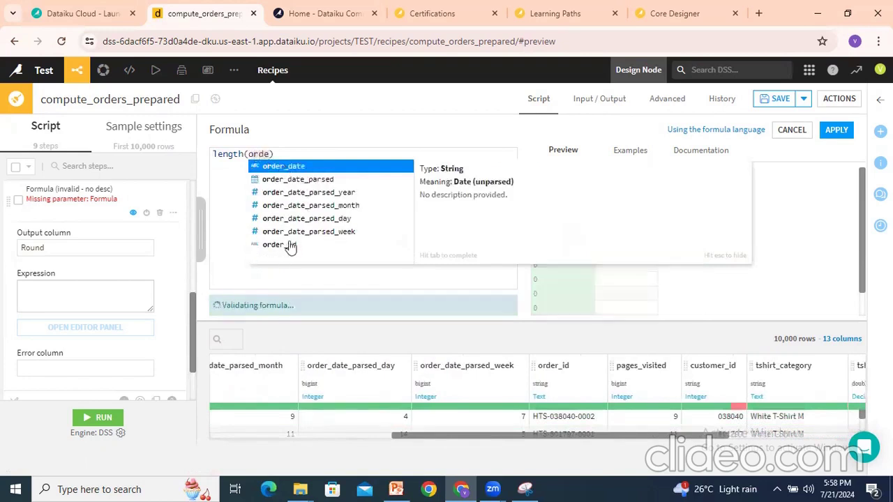
left_click(287, 246)
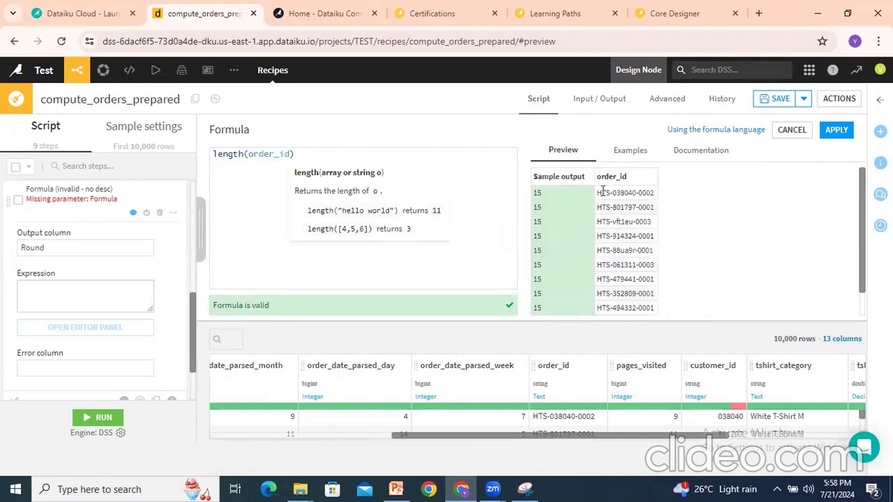
left_click_drag(603, 192, 653, 191)
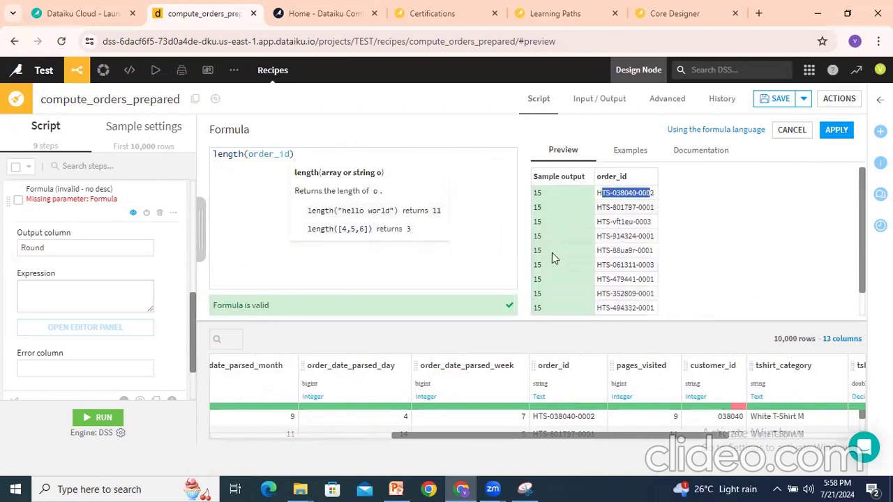
scroll(552, 252, "down", 1)
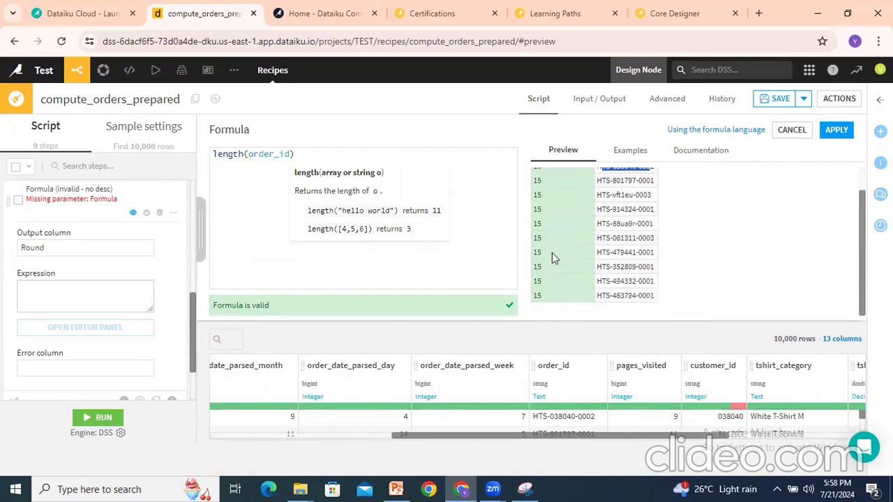
Replace the expression with an if function that takes length(customer_id) as the start of its condition.
left_click(249, 191)
key("ctrl+a")
key("BackSpace")
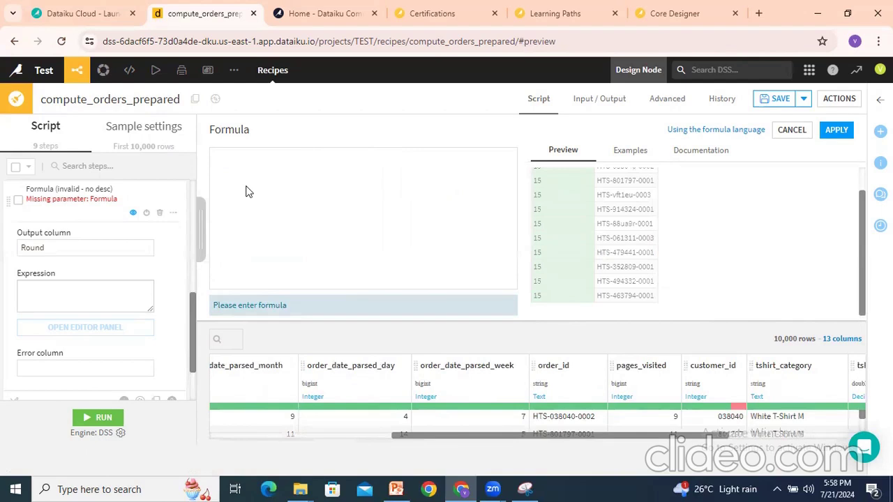
type("if")
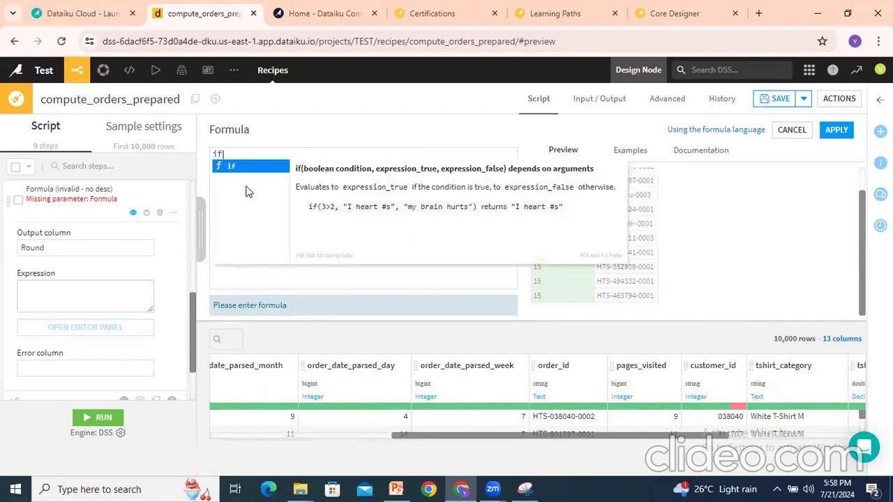
left_click(246, 171)
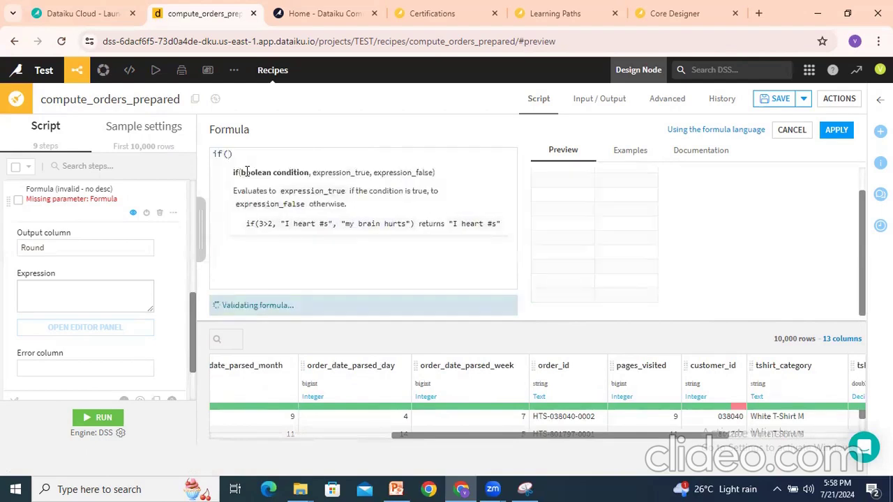
type("leng")
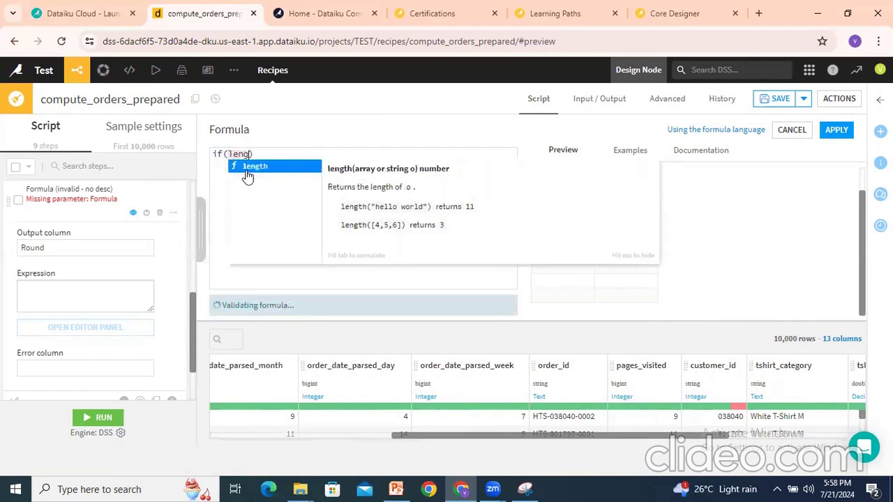
left_click(247, 173)
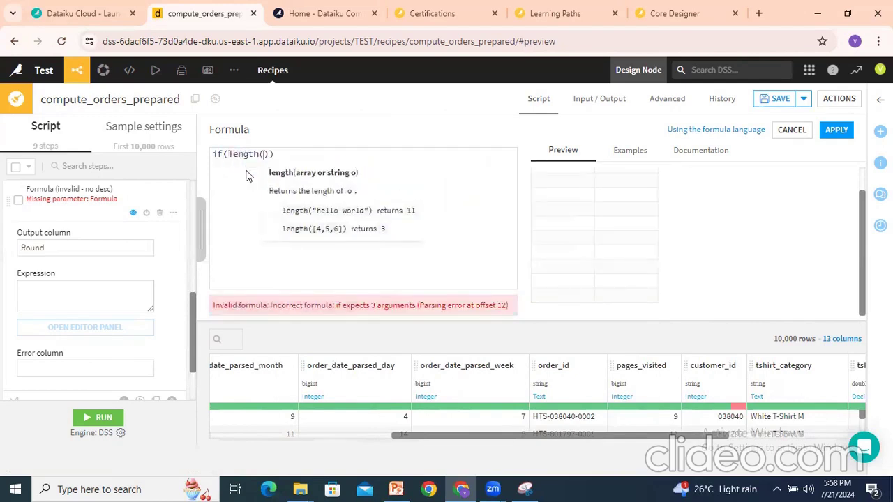
type("cus")
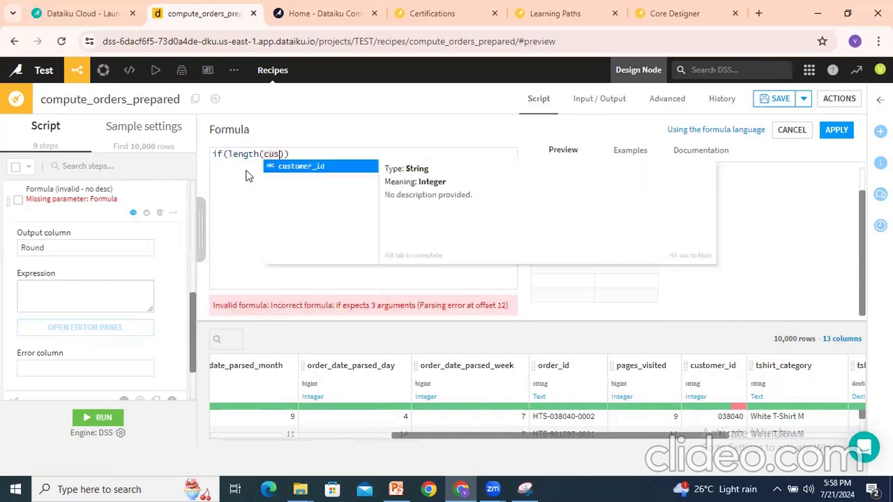
key("Return")
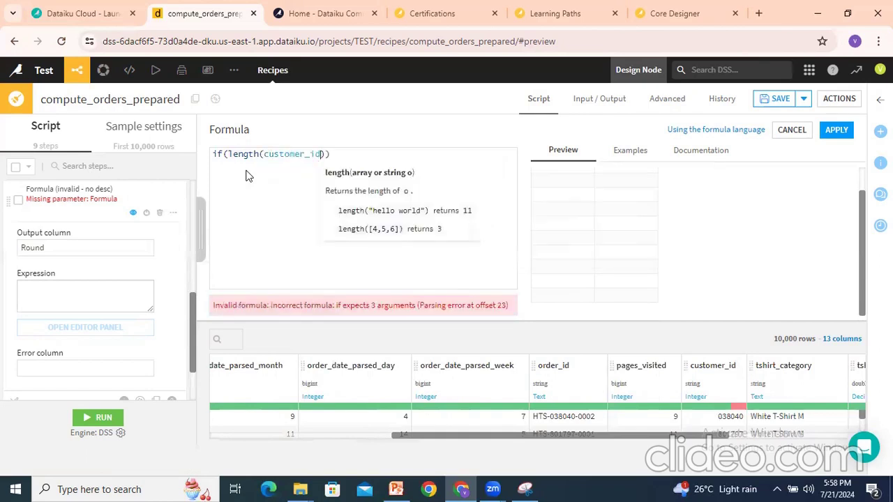
Complete the expression as if(length(customer_id)>5,"High_Priority","Low_Priority") and check its sample output against the customer IDs.
left_click(326, 153)
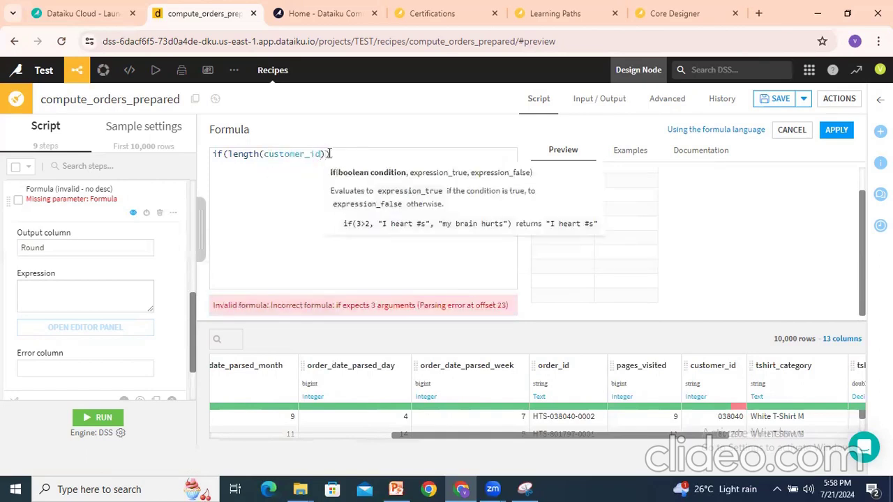
type(">5,\"")
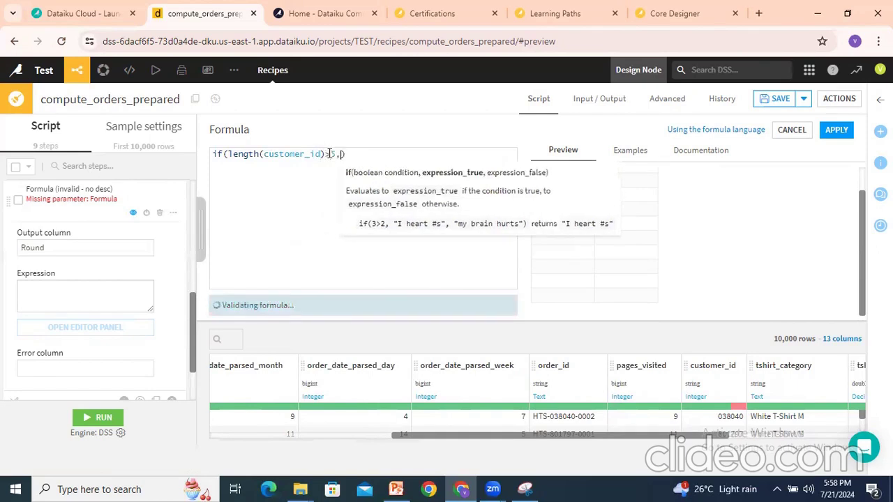
type("High_")
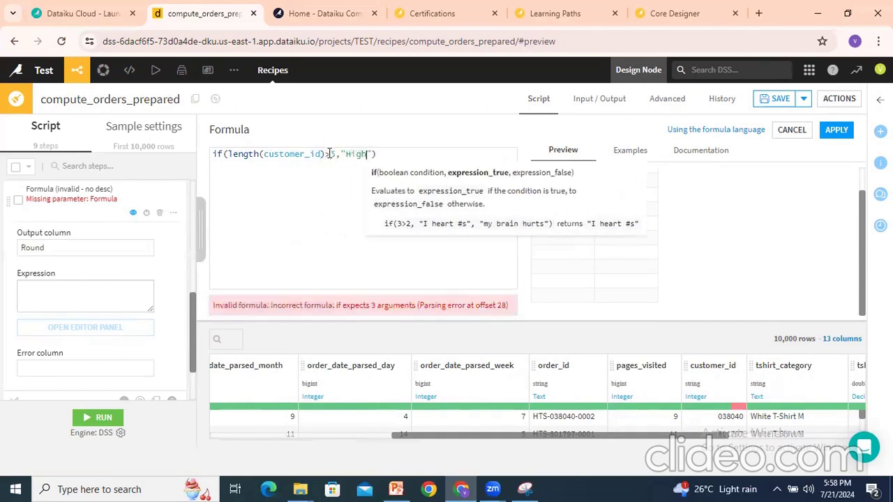
type("Pro")
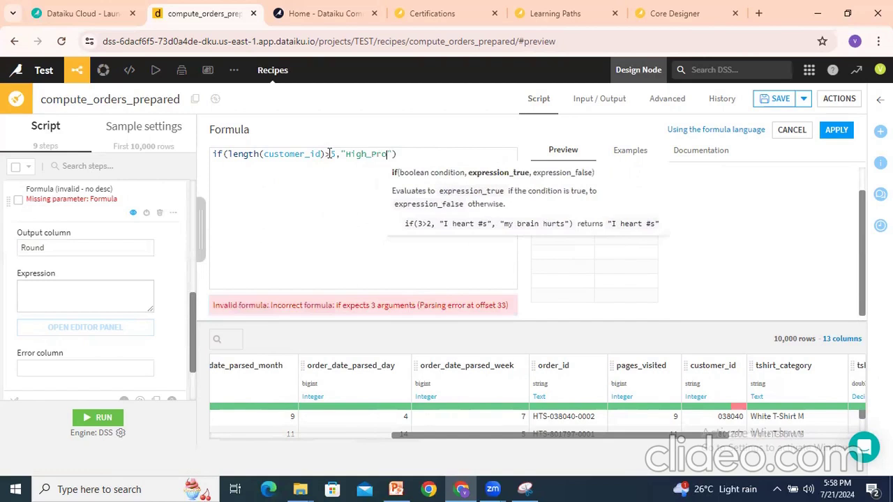
key("BackSpace")
type("iority")
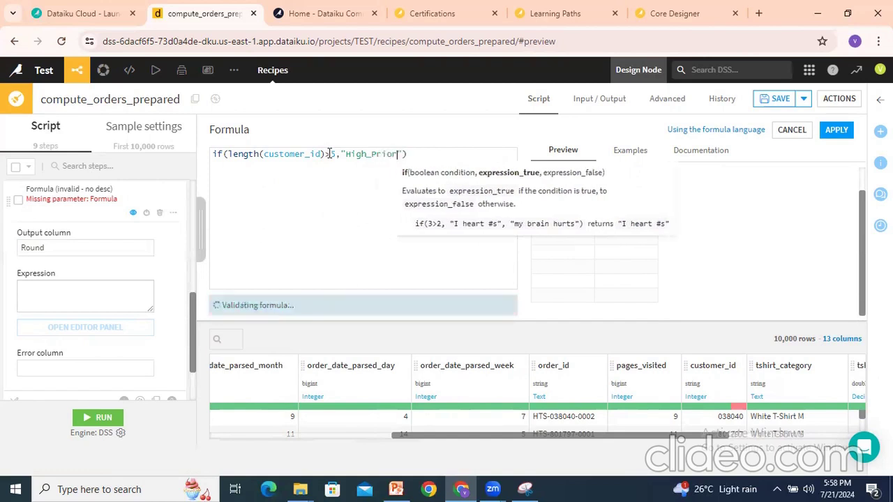
type("\",")
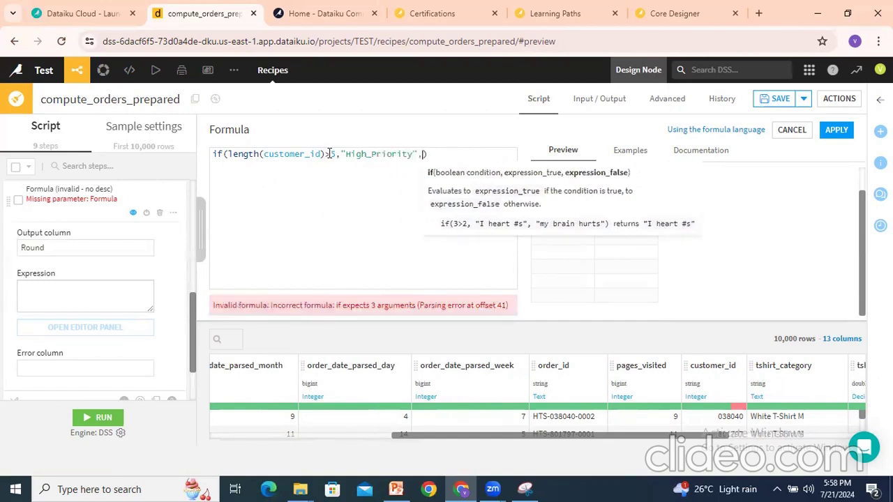
type("\"Low")
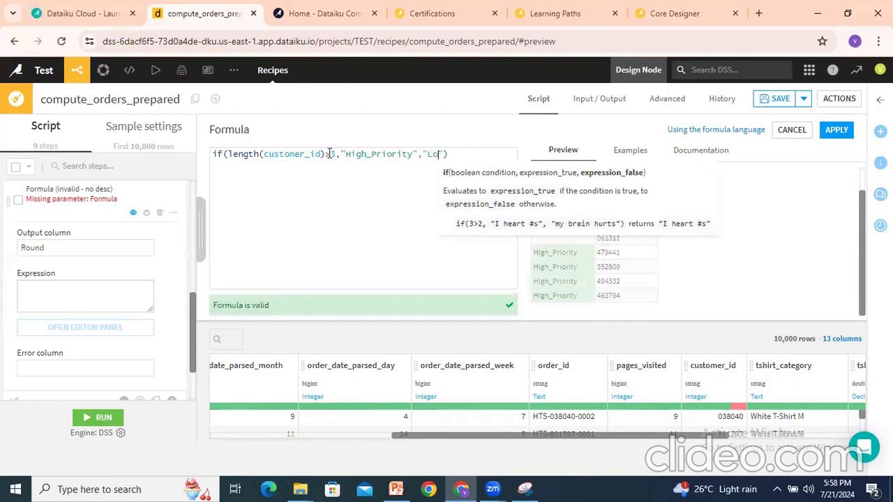
type("_Prior")
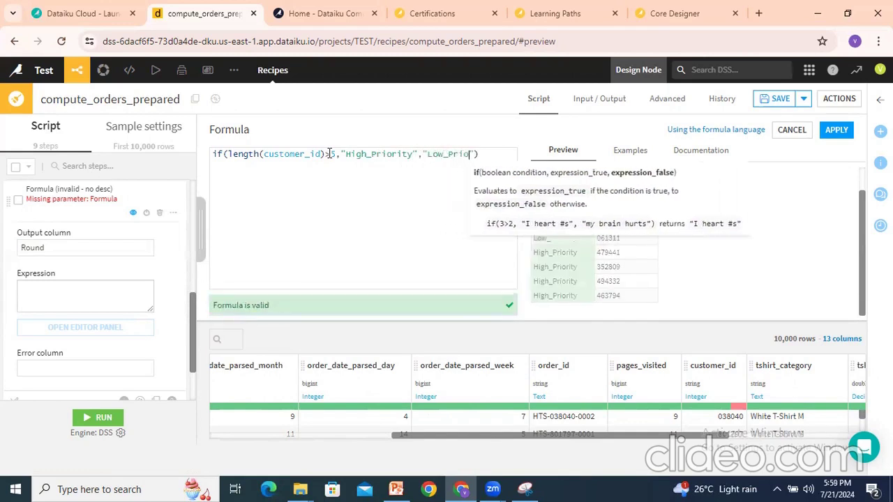
type("ity")
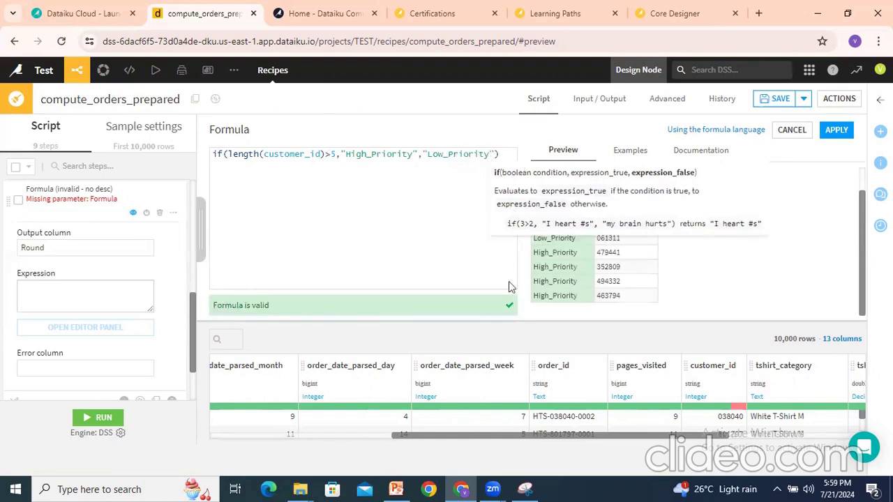
left_click(438, 180)
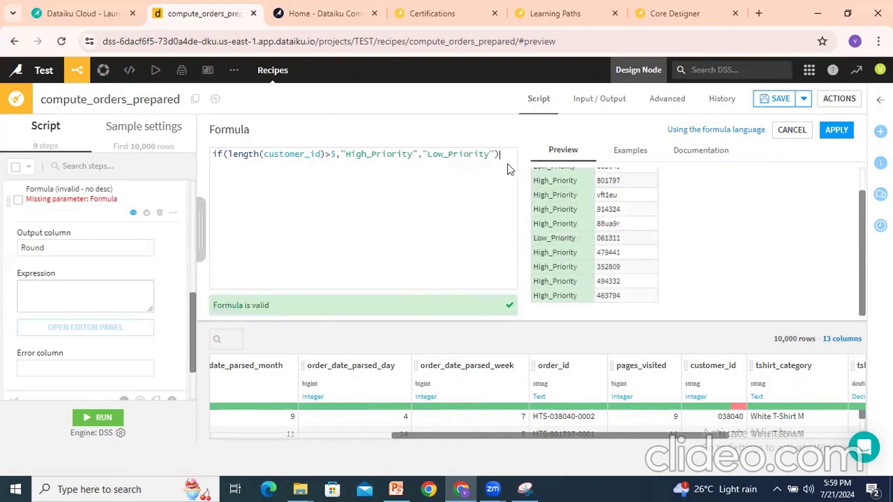
scroll(564, 239, "up", 1)
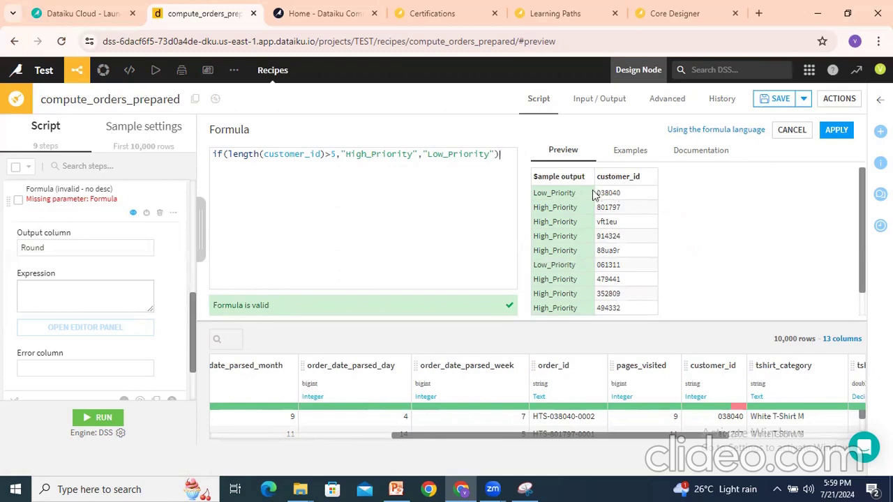
left_click_drag(600, 192, 623, 198)
Replace the expression with the negation !Campaign to try the not operator in the sample output.
key("ctrl+a")
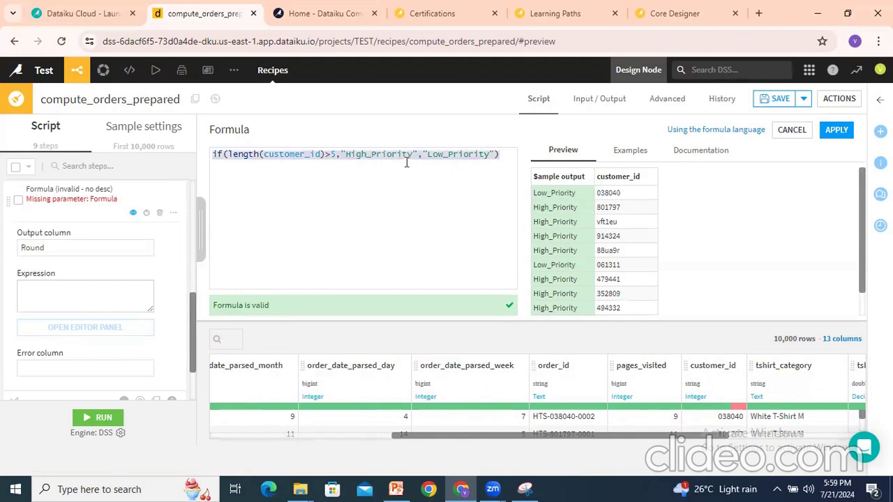
key("BackSpace")
type("!")
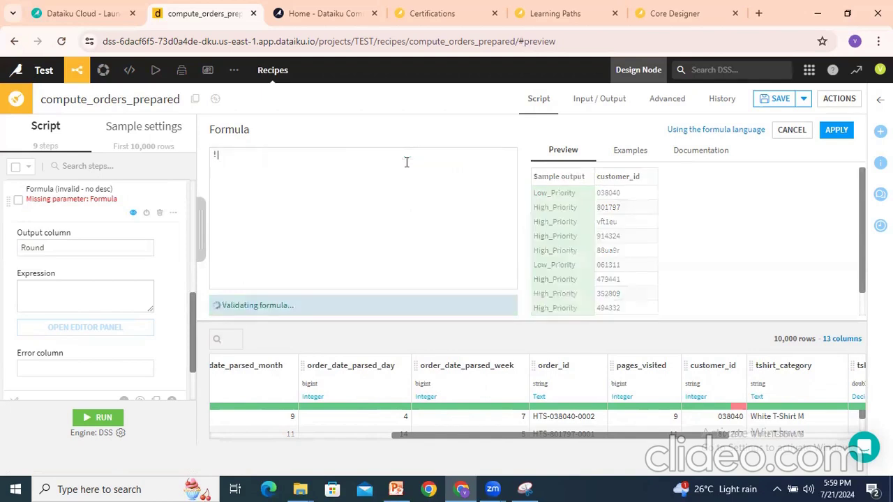
type("Campaign")
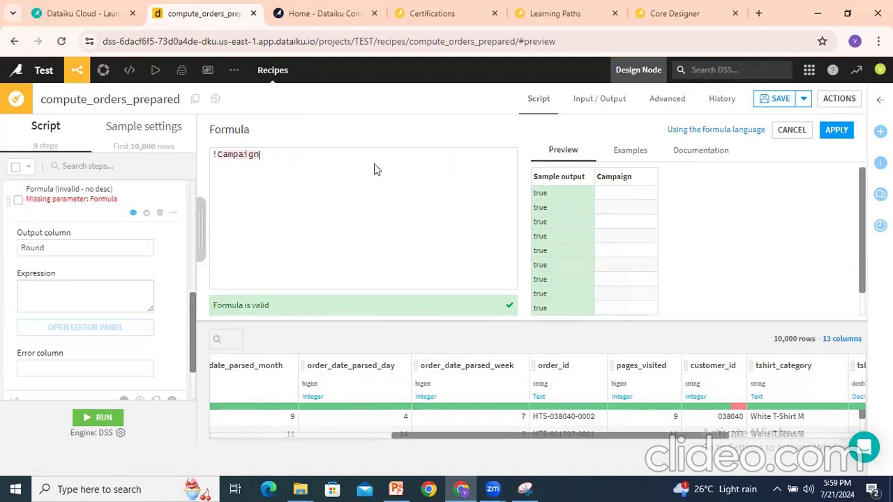
Search the processors library for "formu", clear the search to look over all processor categories, and close the library without adding a step.
scroll(152, 274, "down", 2)
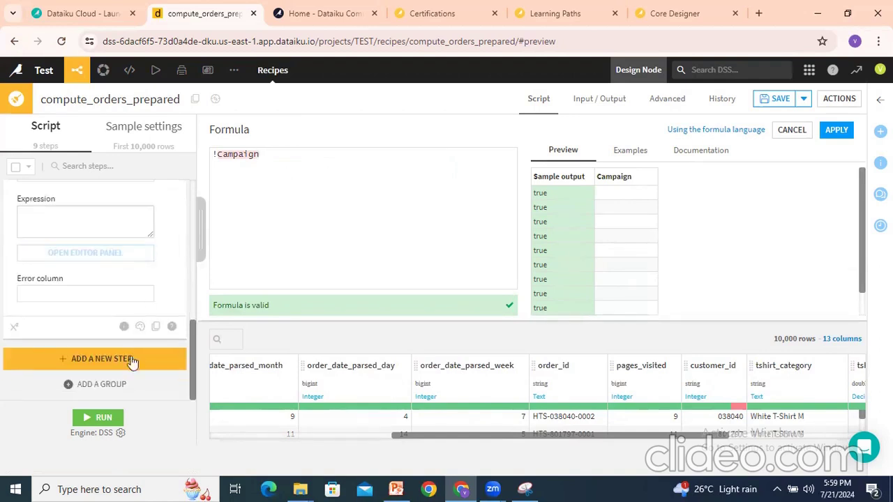
left_click(130, 357)
type("formu")
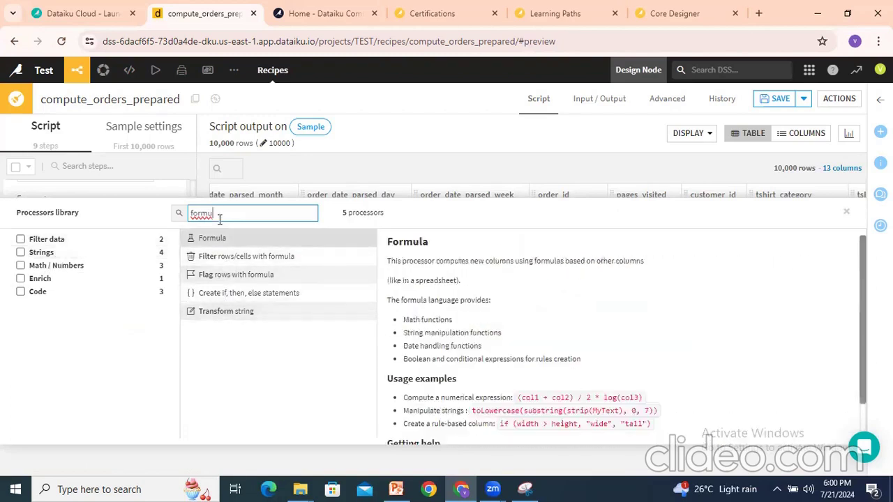
key("BackSpace")
key("BackSpace")
key("BackSpace")
key("BackSpace")
key("BackSpace")
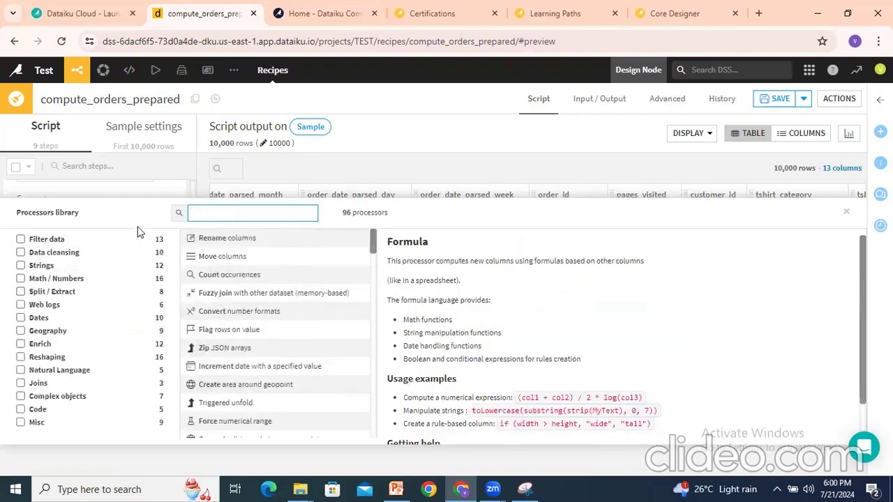
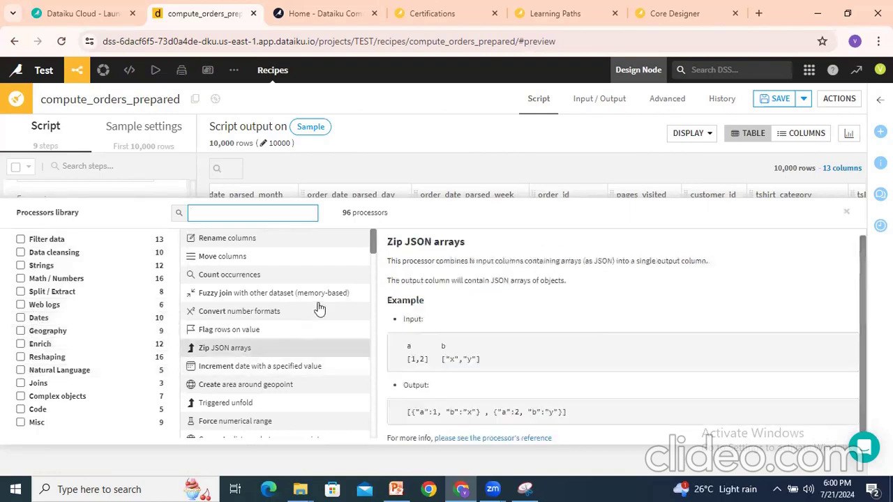
left_click(404, 169)
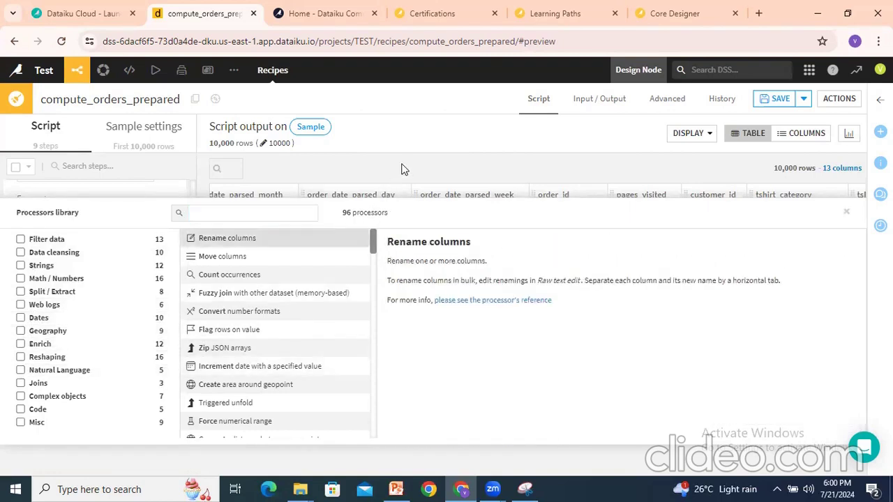
left_click(847, 212)
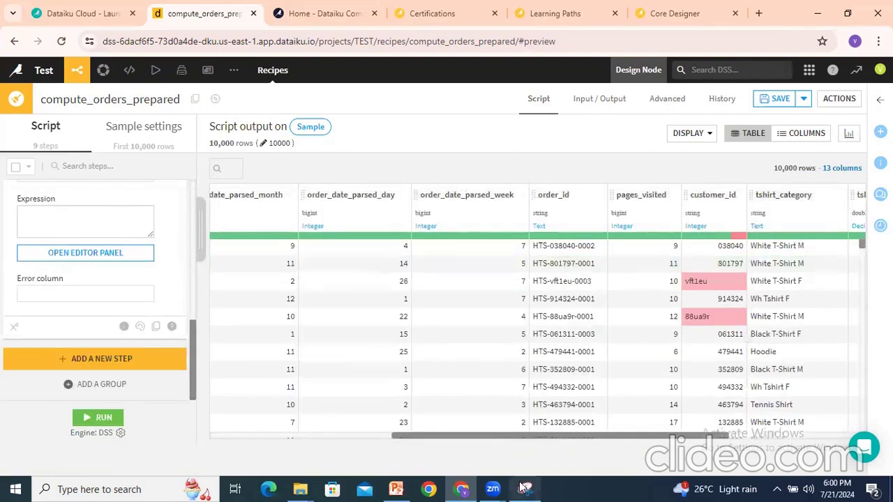
left_click_drag(436, 437, 787, 427)
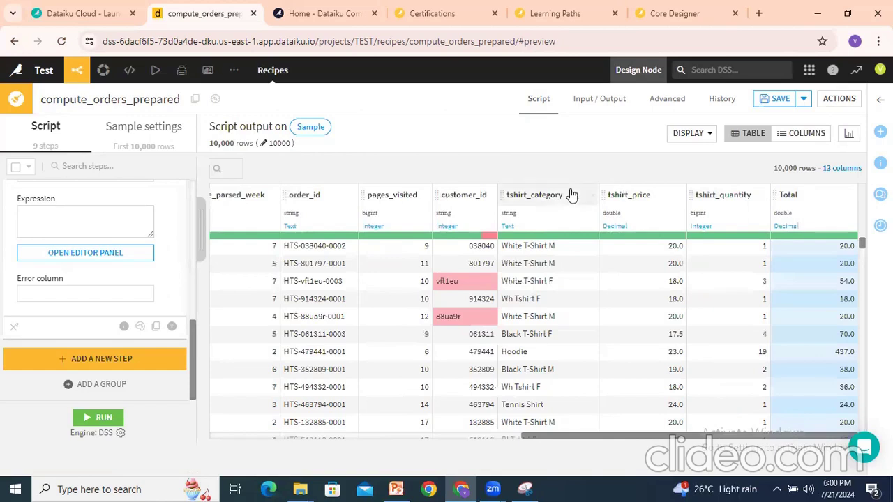
left_click_drag(713, 437, 396, 427)
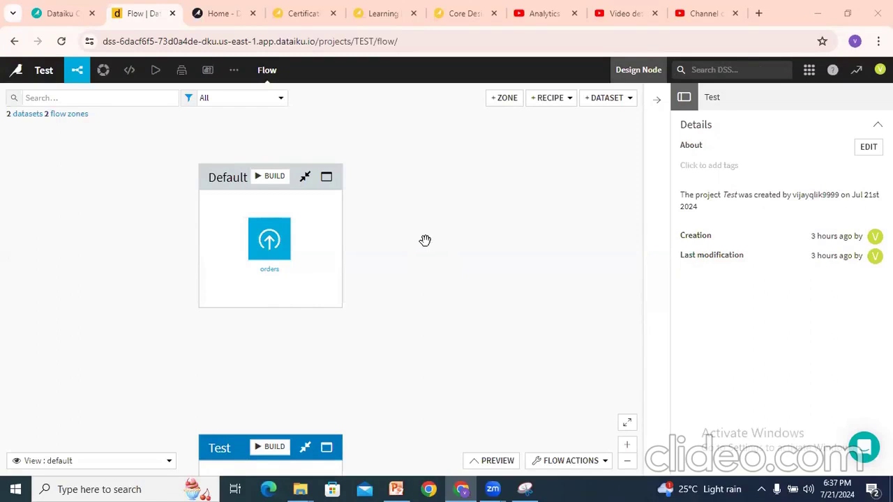
Create a Group recipe on the orders dataset in the Flow, grouped by tshirt_category, keeping the default output settings.
left_click(269, 240)
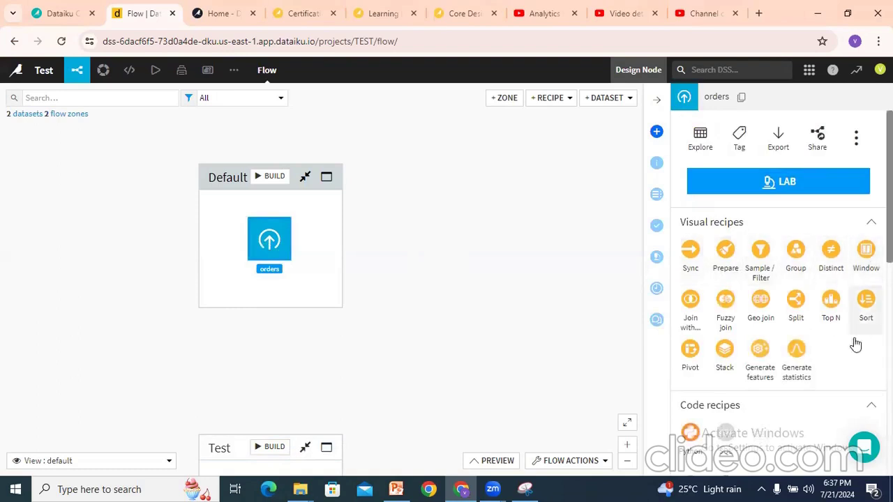
left_click(795, 255)
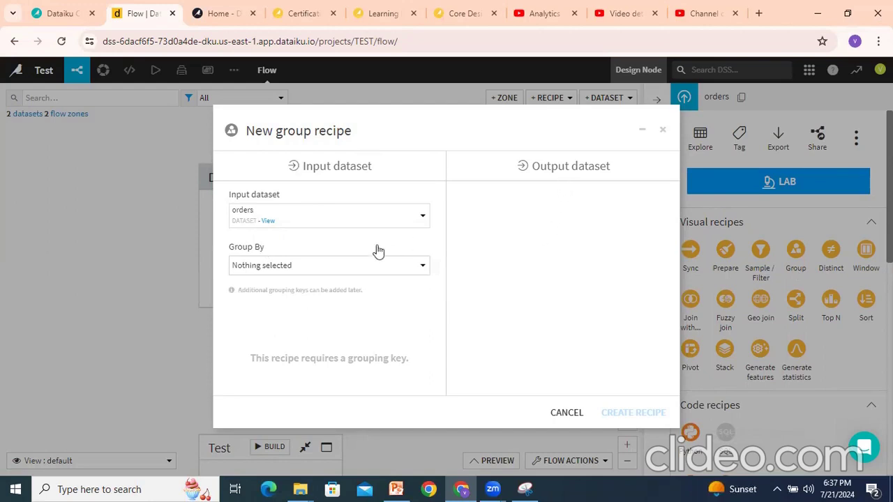
left_click(292, 271)
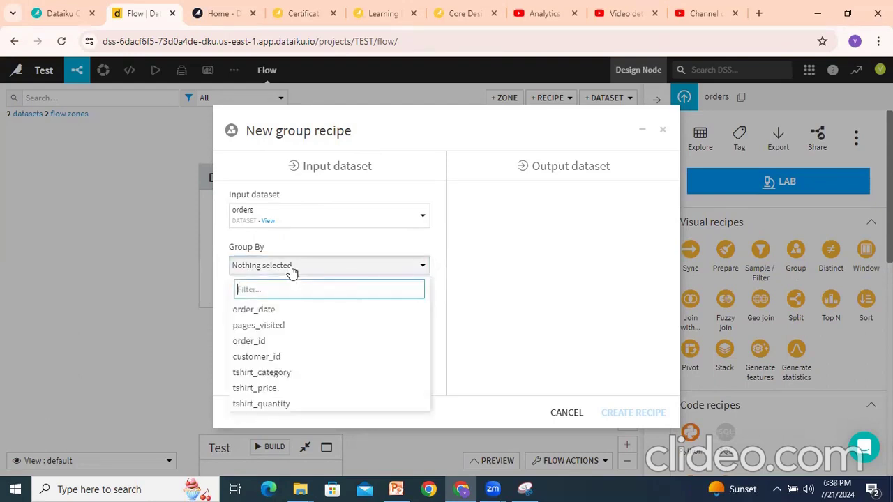
left_click(288, 375)
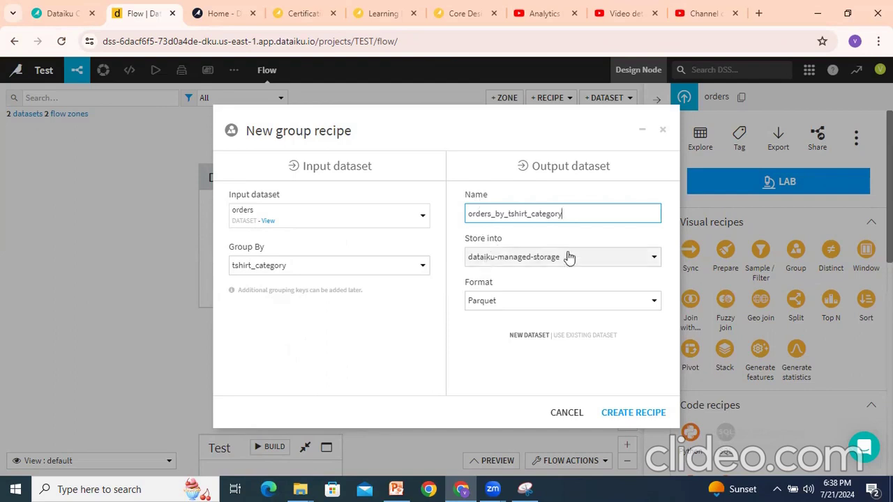
left_click(633, 414)
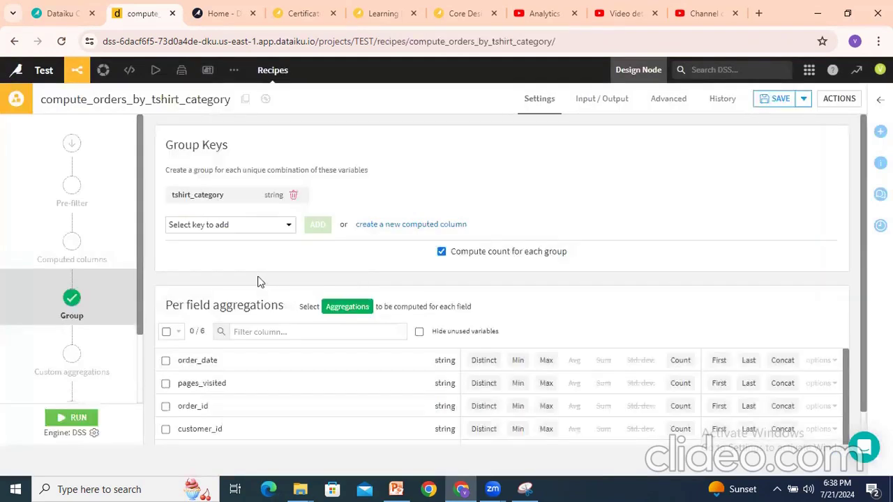
Look through the columns available as additional group keys, and switch the count for each group off and on again.
left_click_drag(177, 145, 230, 149)
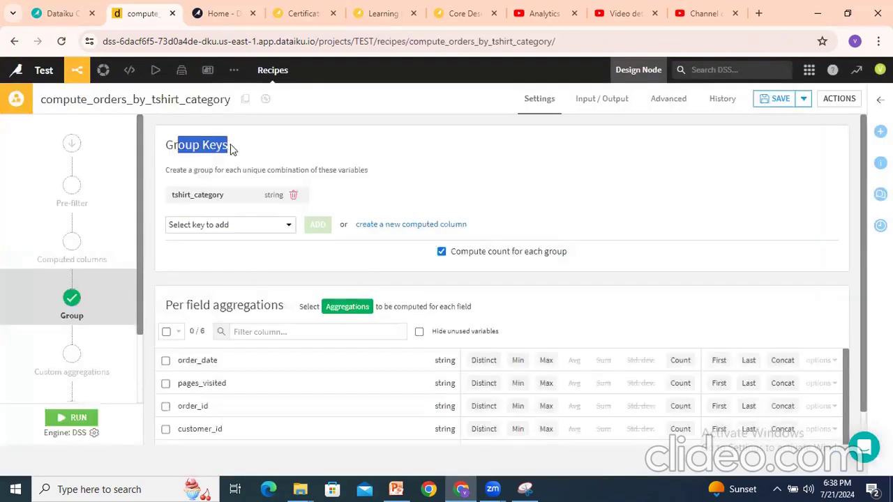
left_click(209, 227)
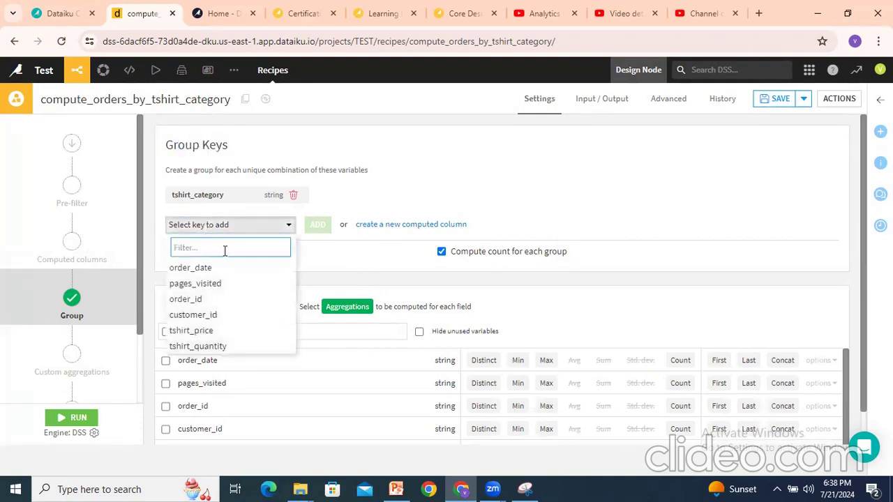
left_click(313, 262)
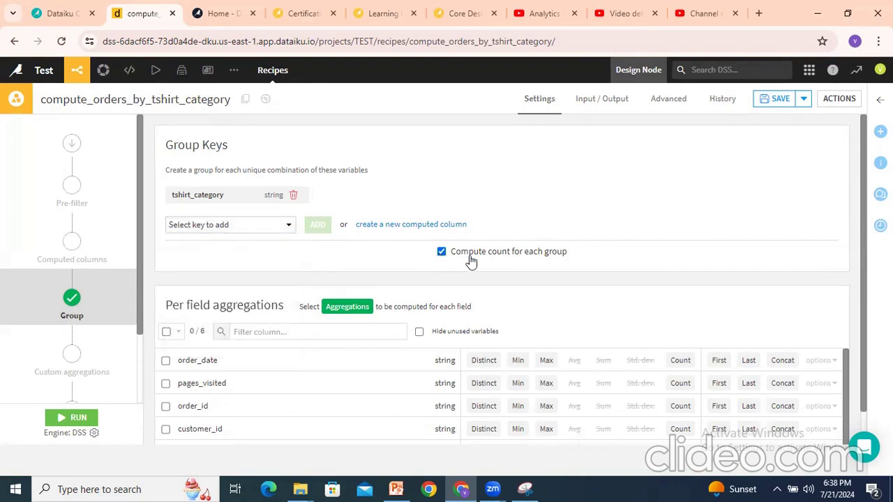
left_click(442, 254)
left_click(443, 253)
Add a Max aggregation for order_date and a Sum aggregation for tshirt_price.
scroll(864, 268, "down", 1)
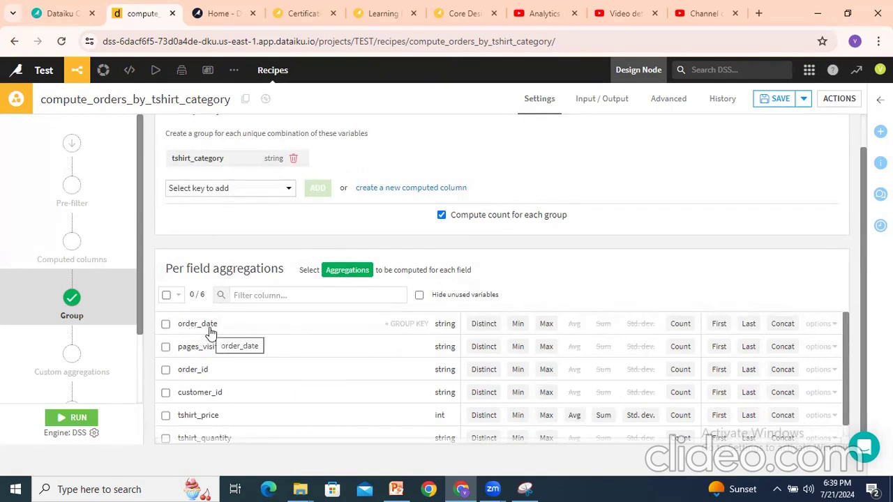
left_click(546, 324)
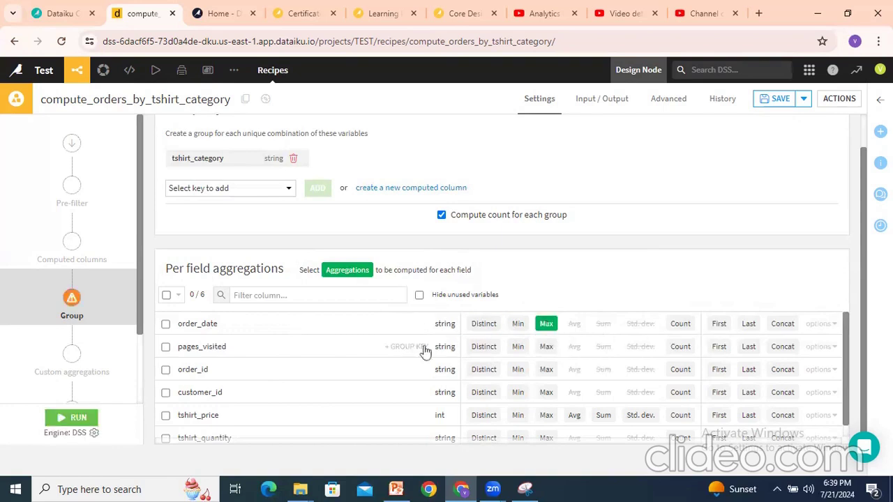
left_click(604, 416)
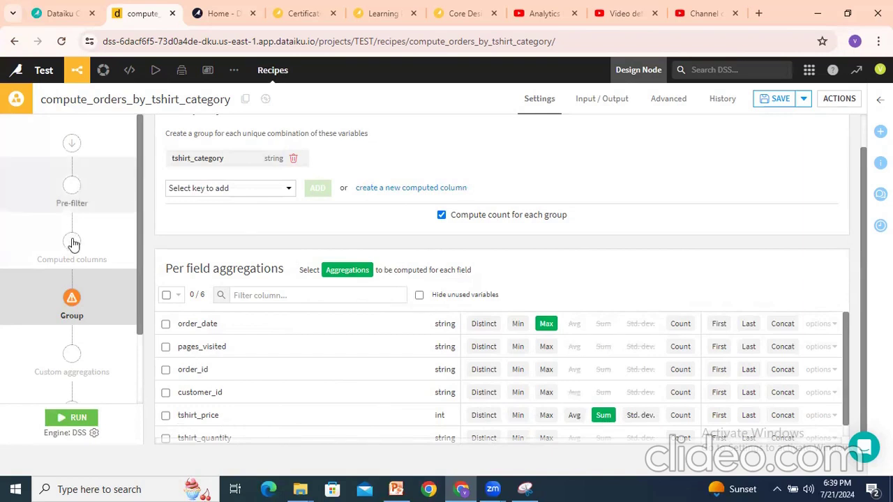
Open the recipe's Output stage to review the output column names and types.
mouse_move(82, 310)
left_click_drag(143, 265, 143, 343)
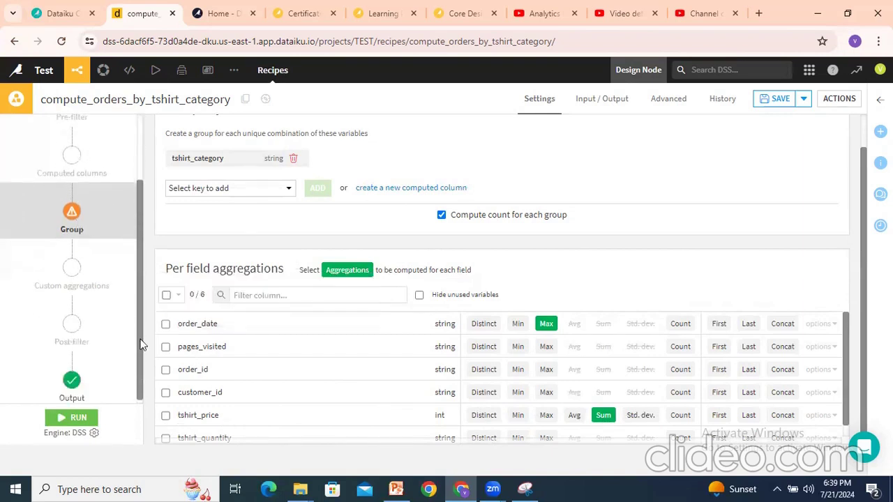
left_click(72, 378)
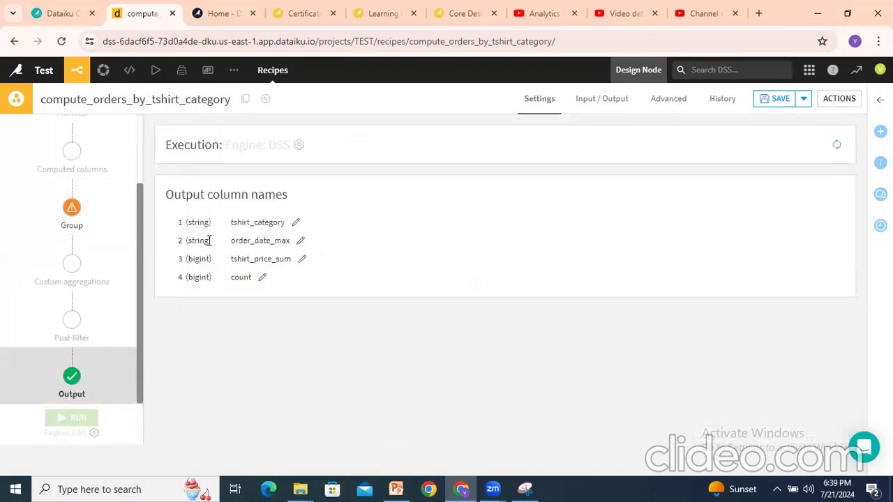
Review the output column names, opening order_date_max and tshirt_price_sum for renaming.
double_click(242, 223)
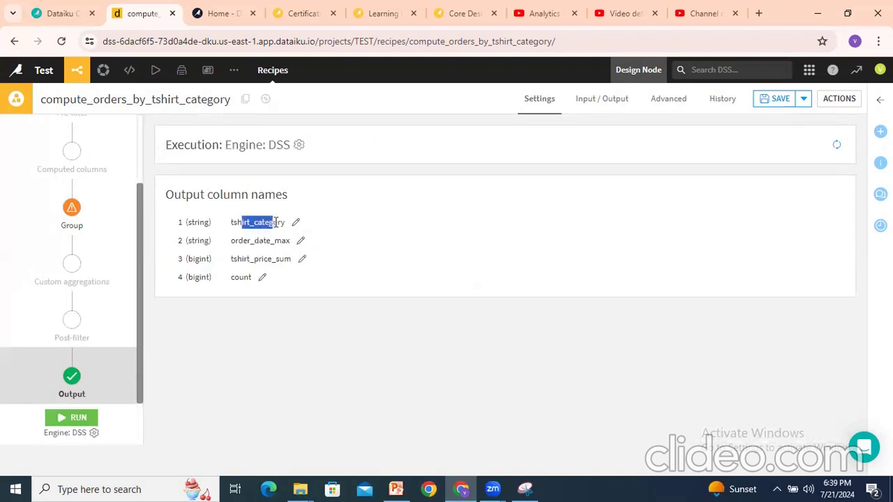
double_click(245, 241)
double_click(247, 259)
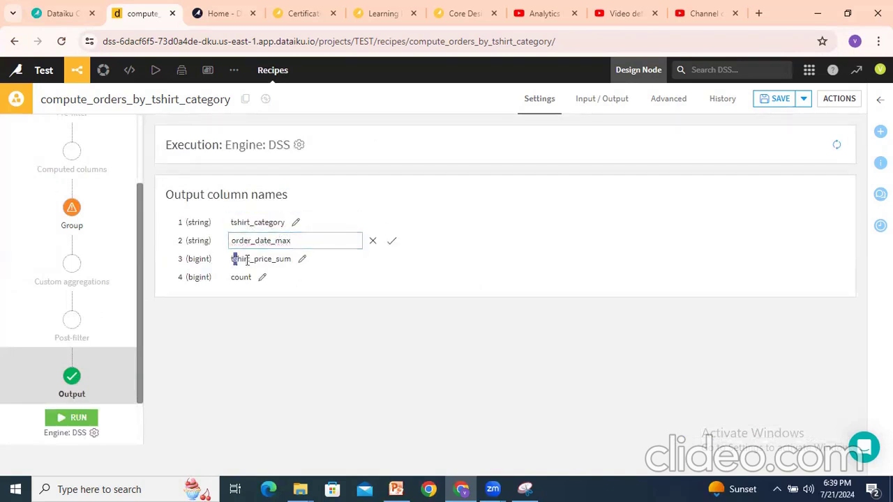
left_click(250, 331)
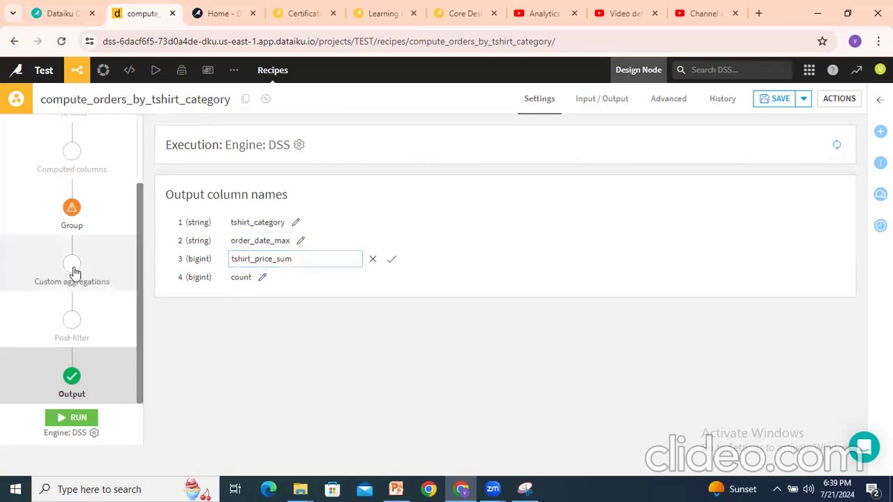
Switch on the row filter in the Pre-filter stage, look at its condition fields, and switch it off again.
scroll(74, 267, "up", 2)
left_click(73, 194)
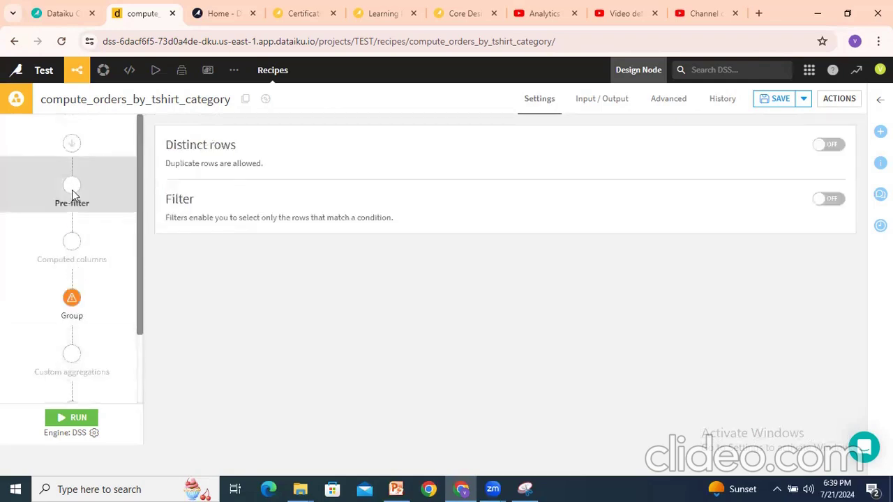
left_click(833, 200)
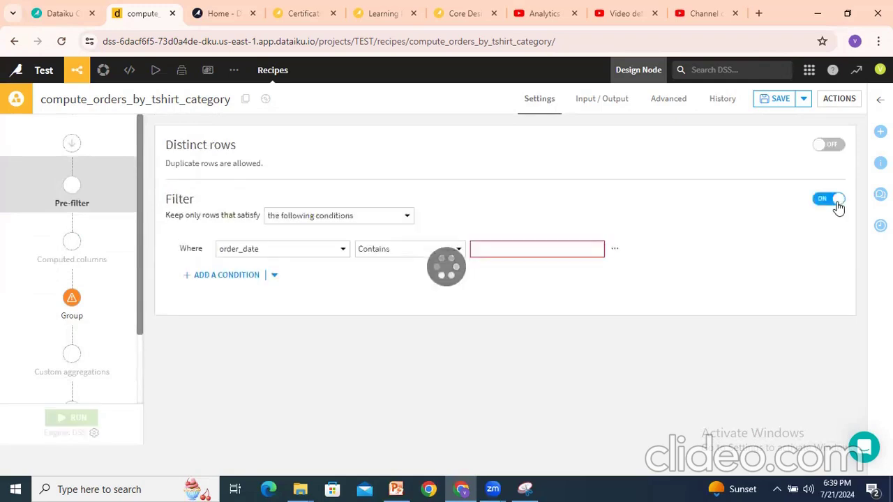
left_click(306, 222)
left_click(306, 224)
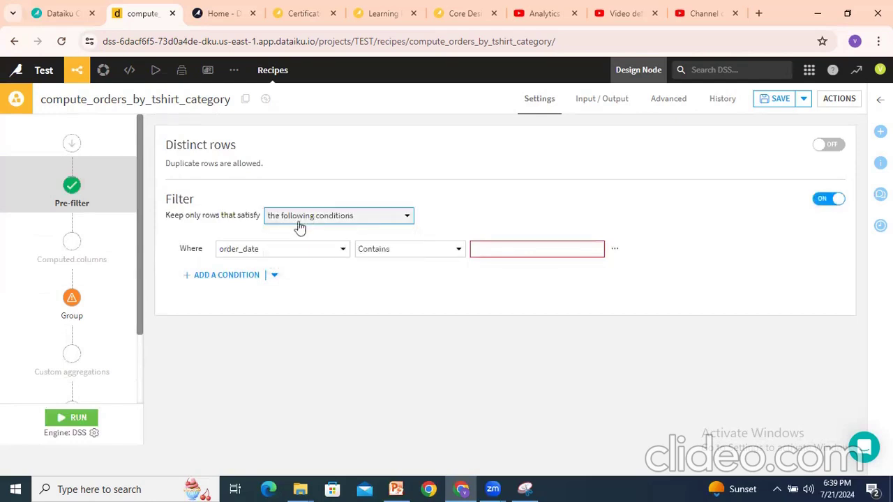
left_click(248, 253)
left_click(573, 251)
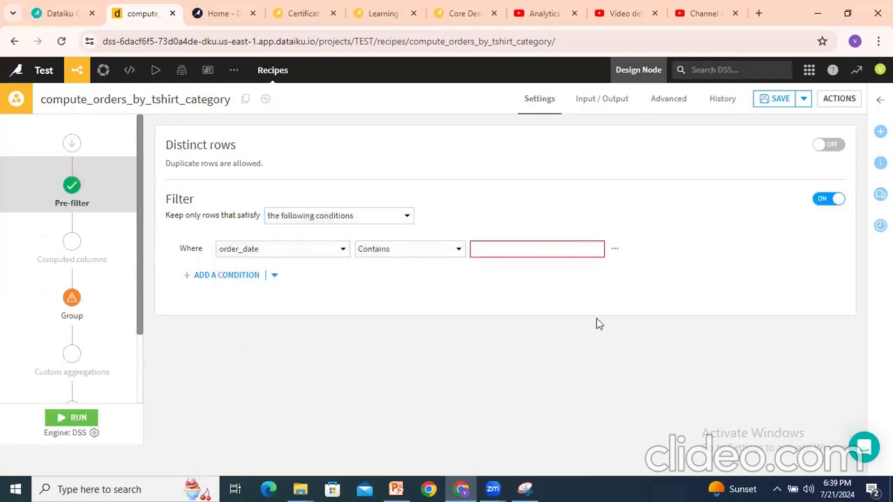
left_click(823, 201)
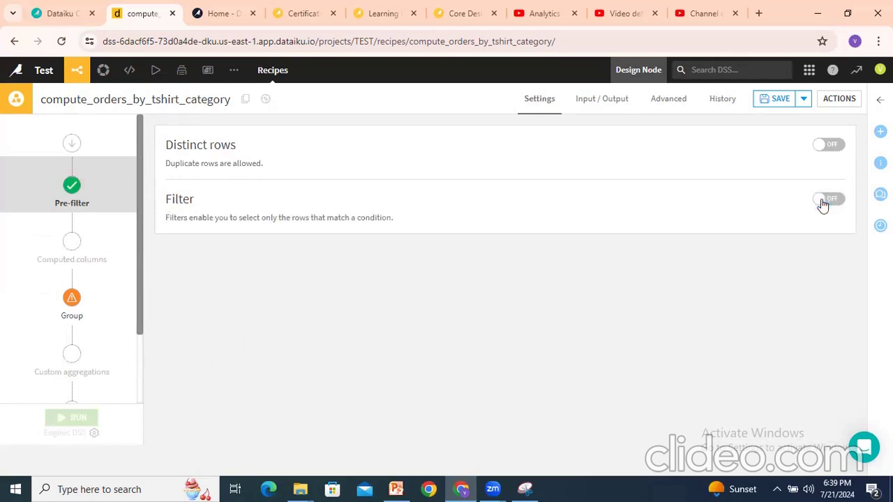
Look through the recipe's Group, Computed columns and Custom aggregations stages.
left_click(71, 300)
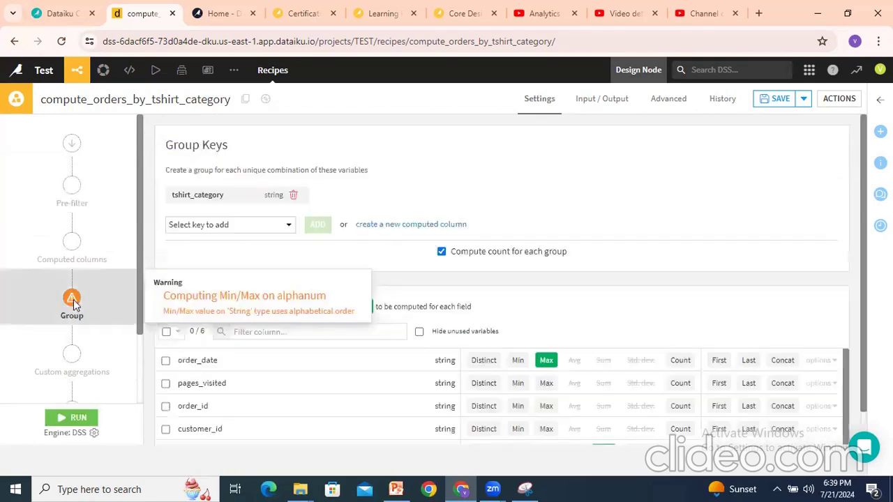
left_click(72, 246)
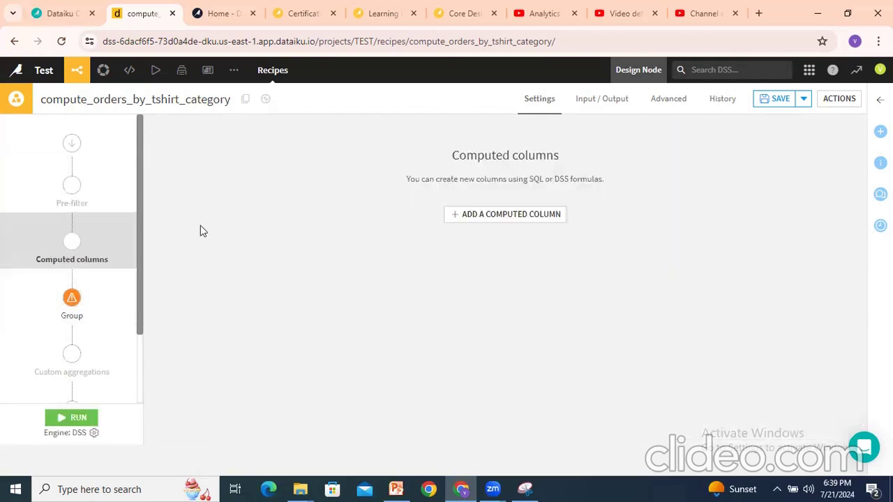
left_click_drag(475, 180, 603, 181)
scroll(56, 299, "down", 2)
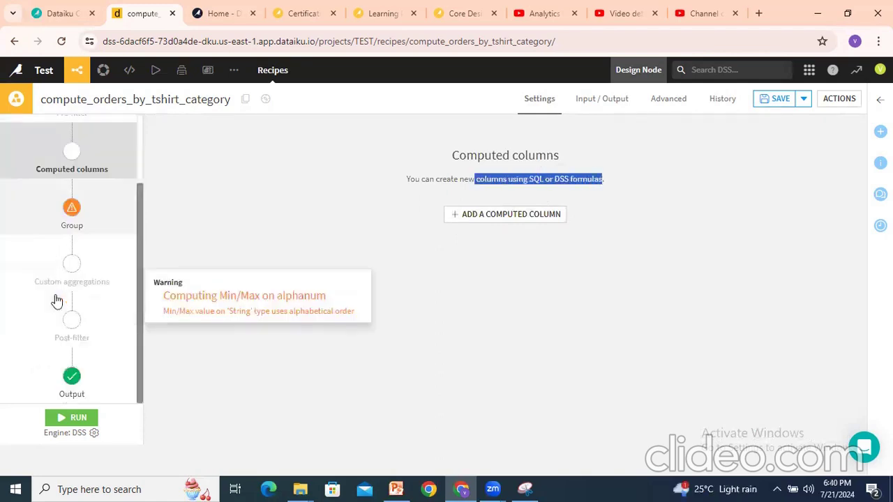
left_click(68, 230)
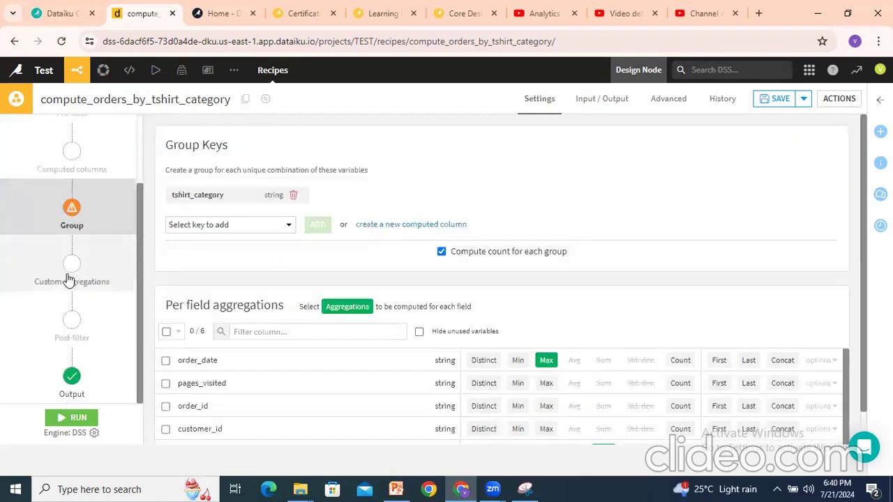
left_click(75, 278)
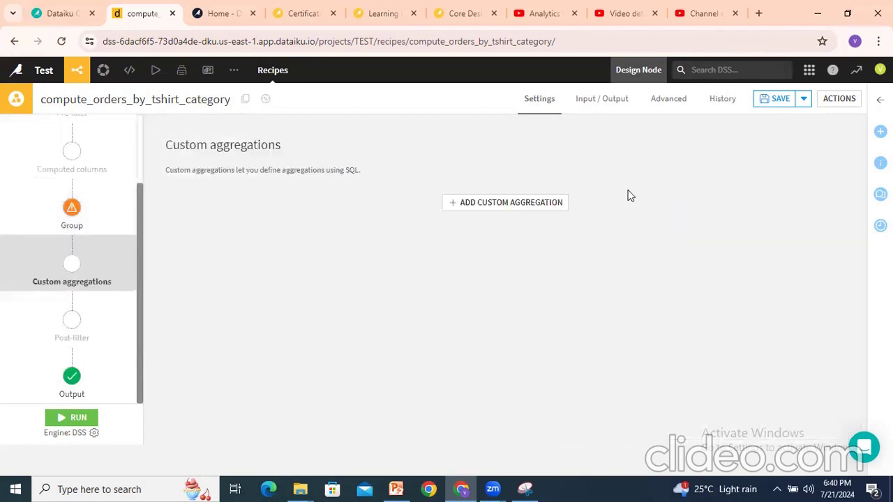
Enable the filter in the Post-filter stage and look through the columns available for its condition.
left_click(74, 326)
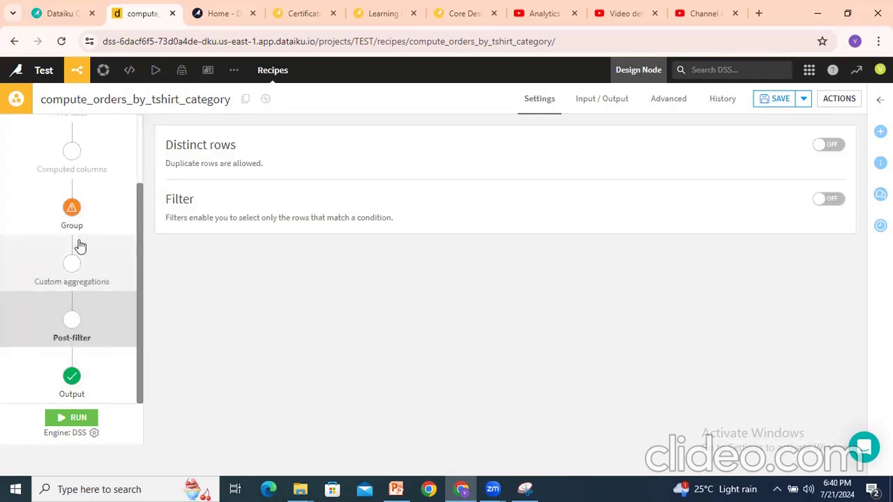
mouse_move(78, 223)
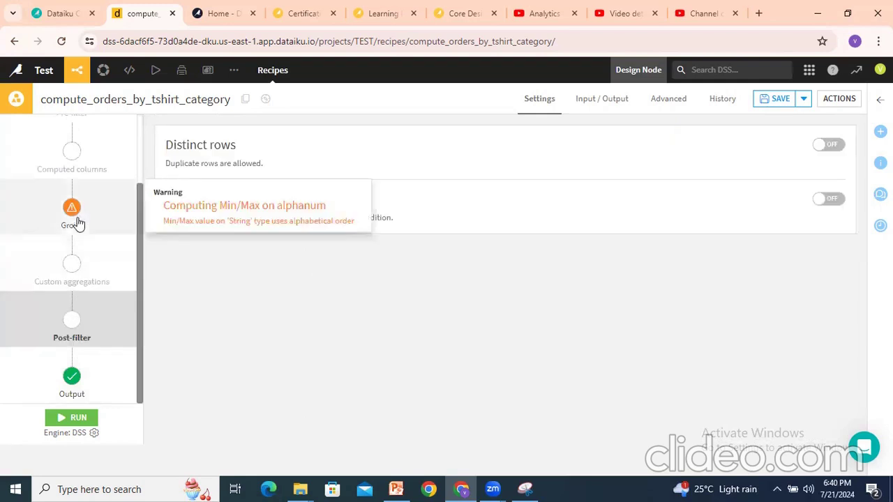
left_click(829, 199)
left_click(283, 254)
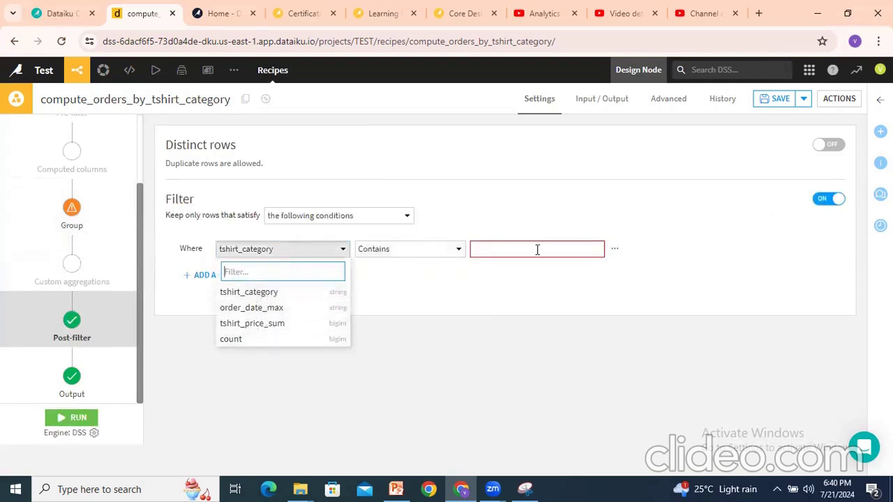
left_click(411, 360)
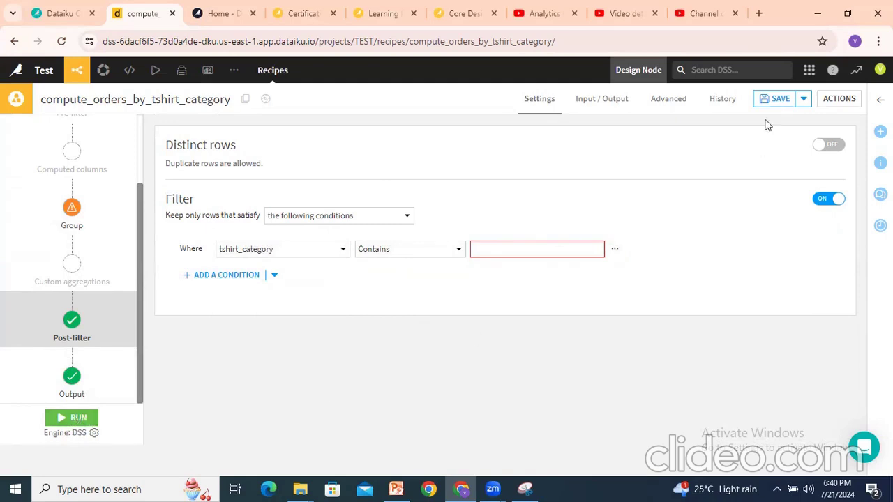
Review the recipe's input and output datasets, its advanced options and its commit history.
left_click(610, 102)
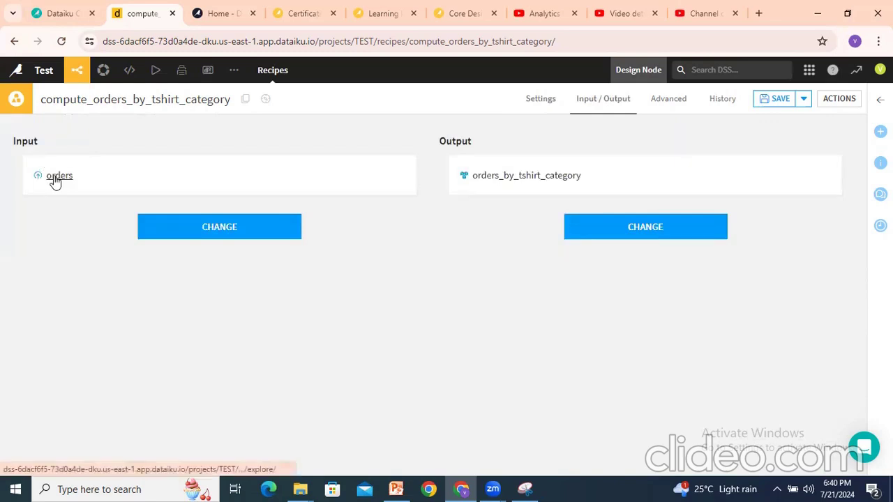
left_click(682, 99)
scroll(255, 231, "down", 5)
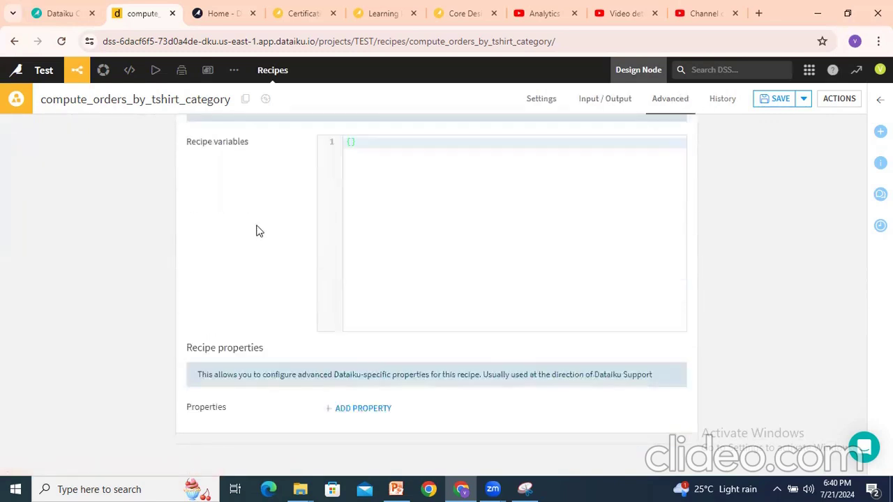
scroll(258, 231, "up", 5)
left_click(721, 105)
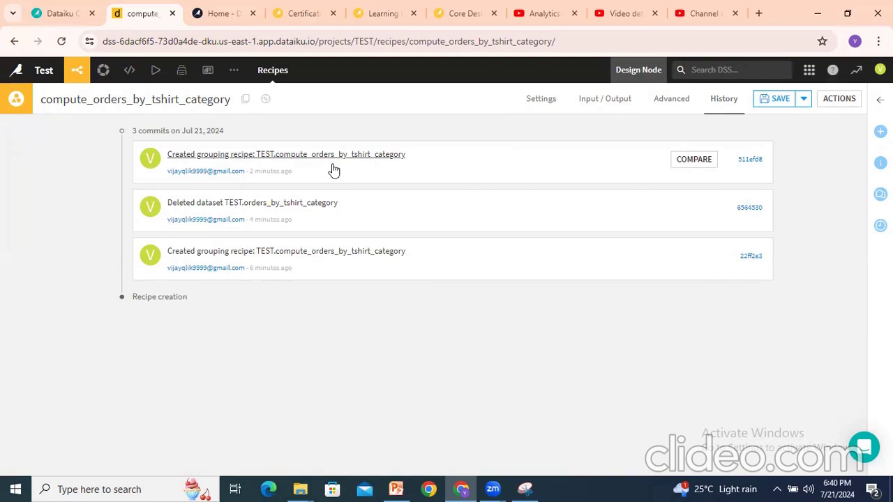
Return to the Group stage in the recipe settings, check the per-field aggregations, and save the recipe.
left_click(540, 102)
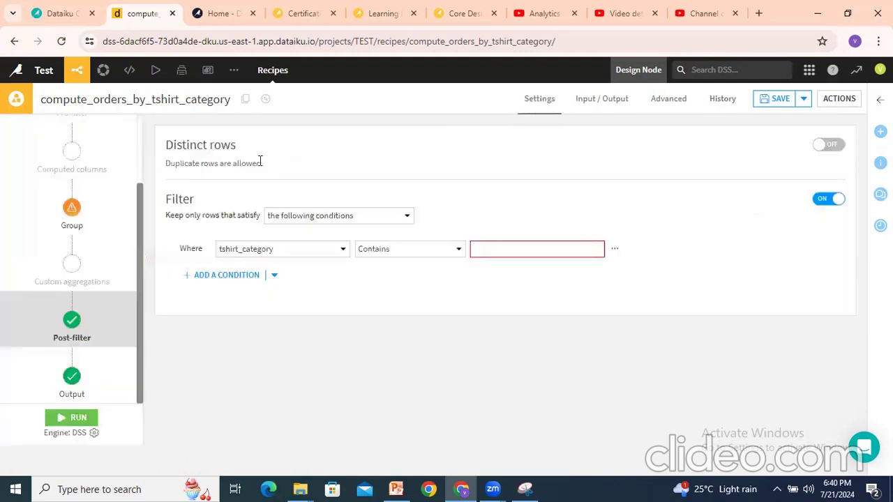
mouse_move(73, 209)
left_click(72, 209)
scroll(518, 288, "down", 1)
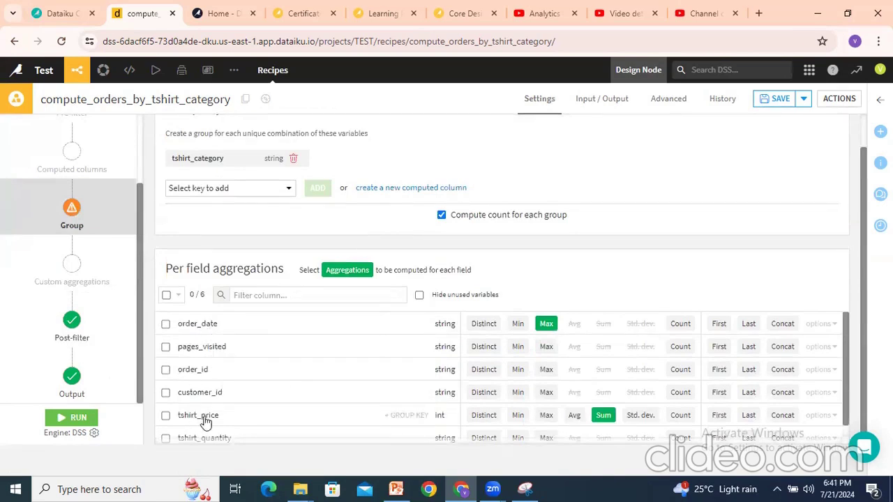
left_click(783, 101)
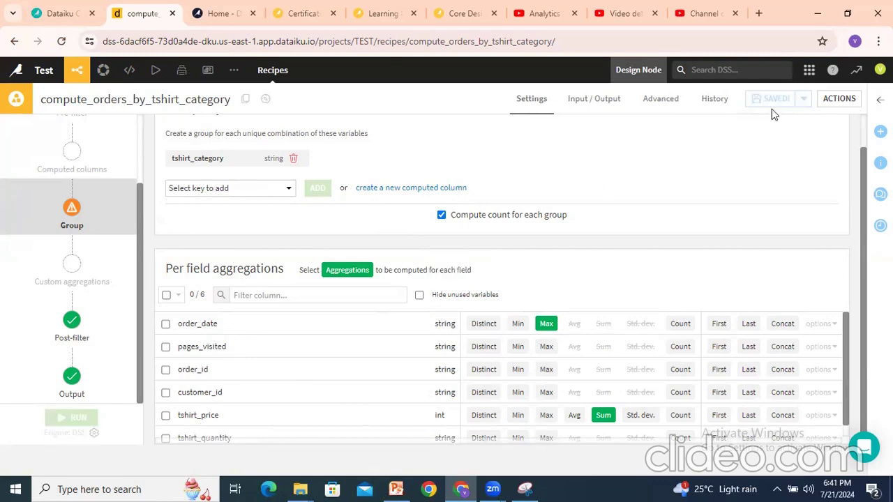
Open the orders dataset from the Flow and examine the values in the tshirt_price column.
left_click(80, 94)
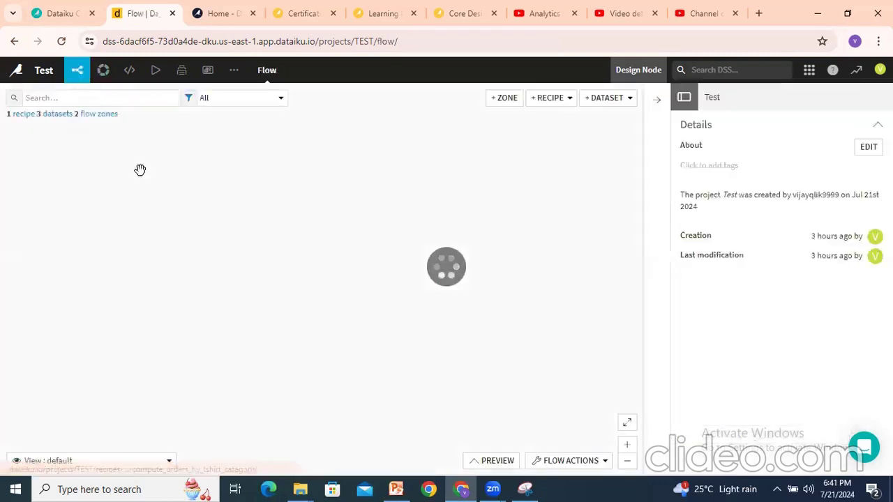
double_click(312, 213)
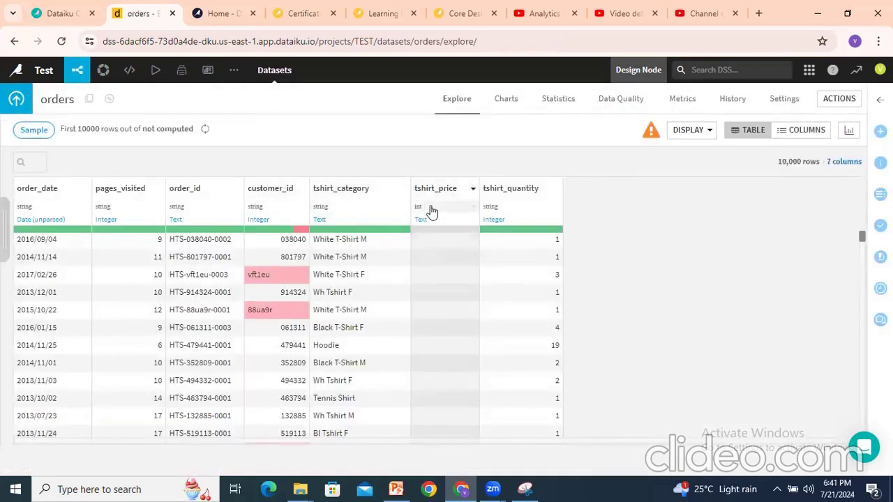
scroll(434, 341, "down", 5)
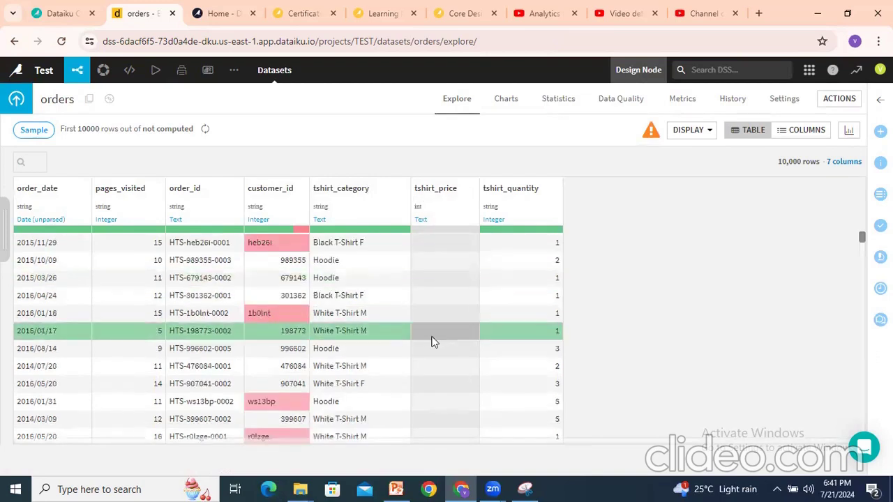
scroll(435, 342, "down", 5)
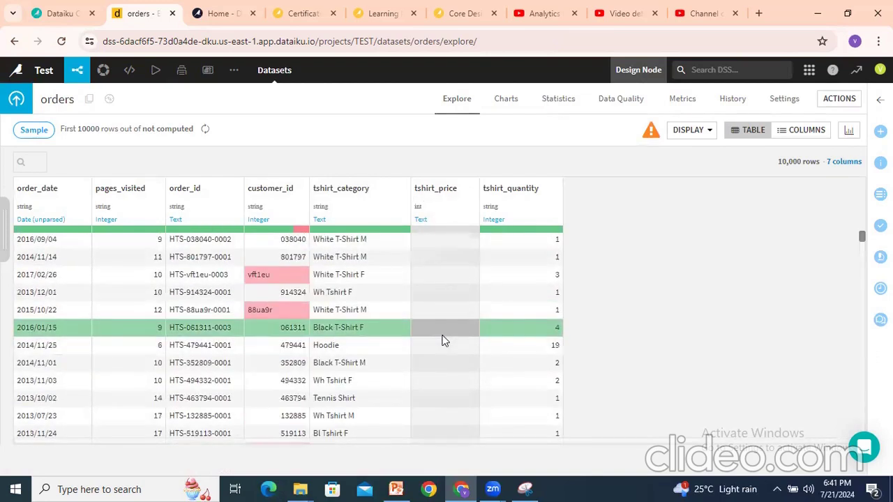
Set the storage type of the tshirt_price column to String and check the column's rows.
left_click(441, 208)
left_click(437, 225)
left_click(617, 339)
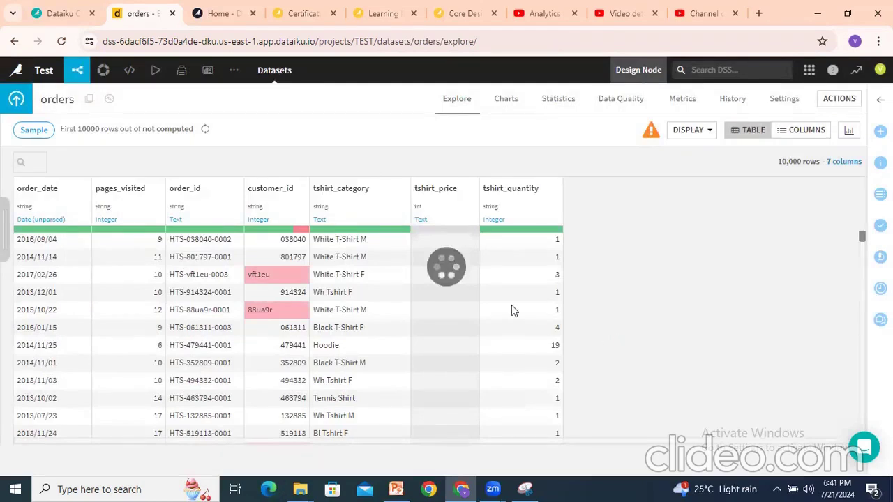
scroll(456, 289, "down", 3)
scroll(458, 284, "down", 15)
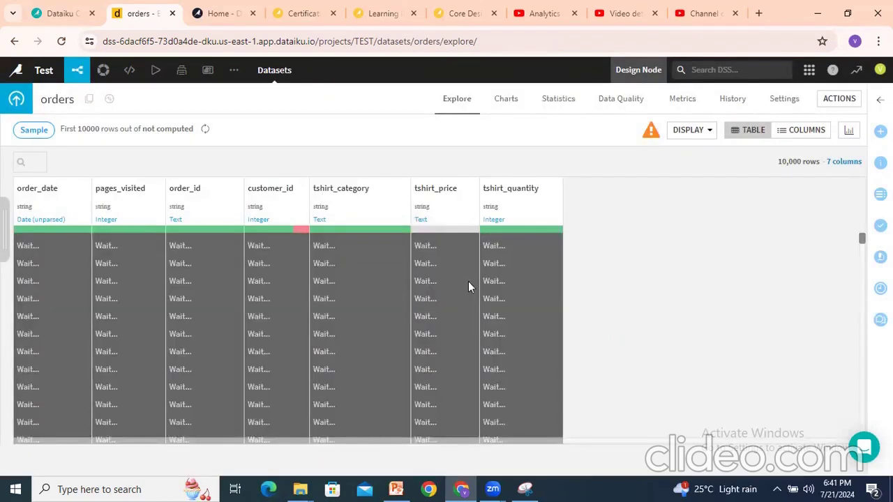
scroll(471, 282, "down", 10)
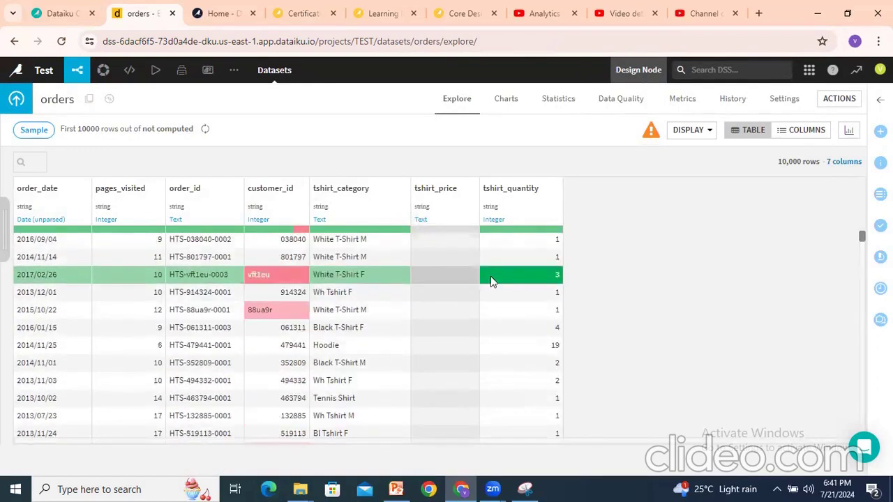
Reopen the orders dataset from the Flow and set the storage type of tshirt_price to Integer.
mouse_move(77, 69)
left_click(81, 95)
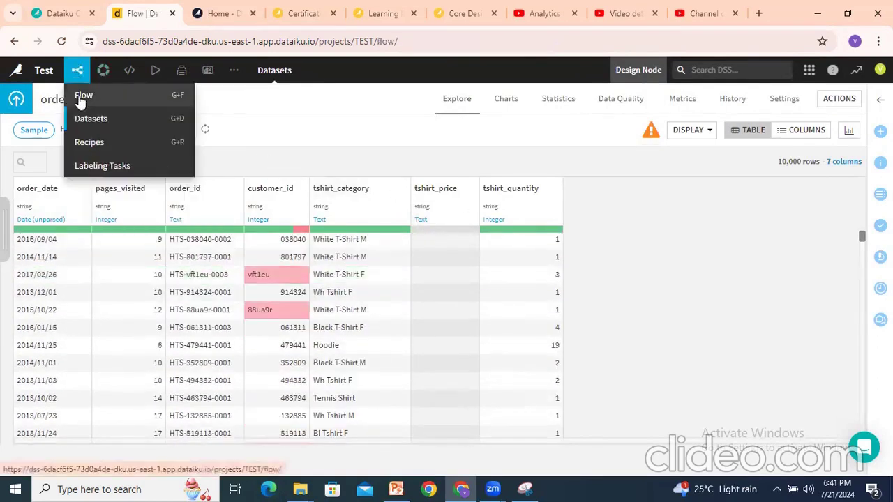
double_click(256, 197)
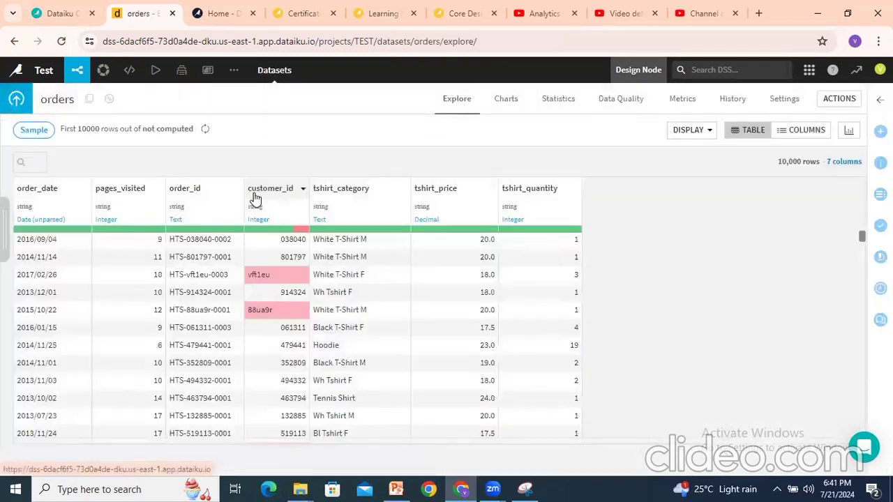
left_click(434, 322)
left_click(482, 257)
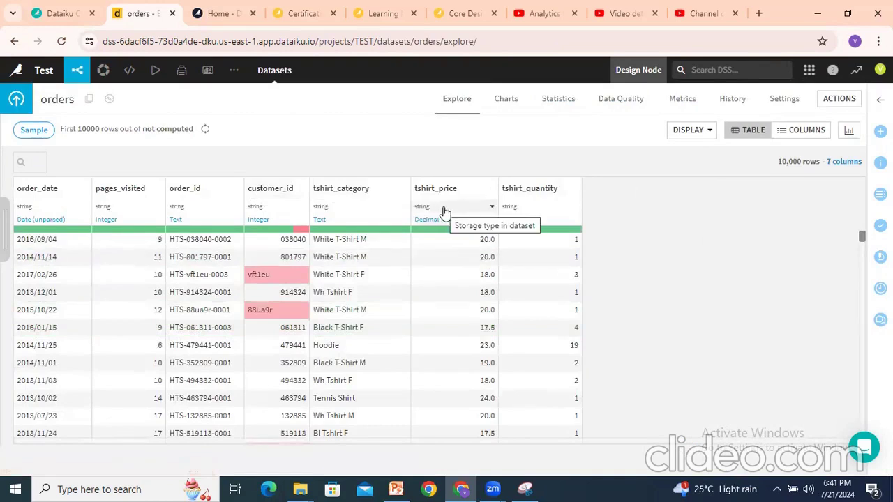
left_click(445, 210)
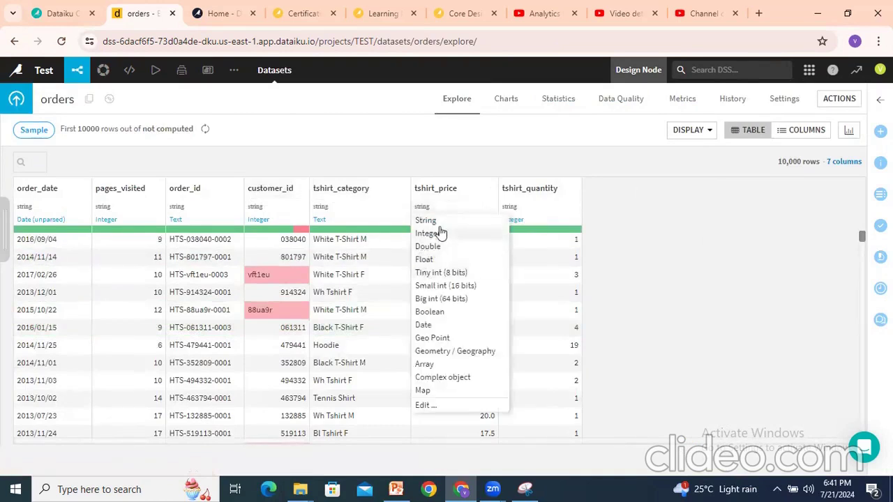
left_click(433, 234)
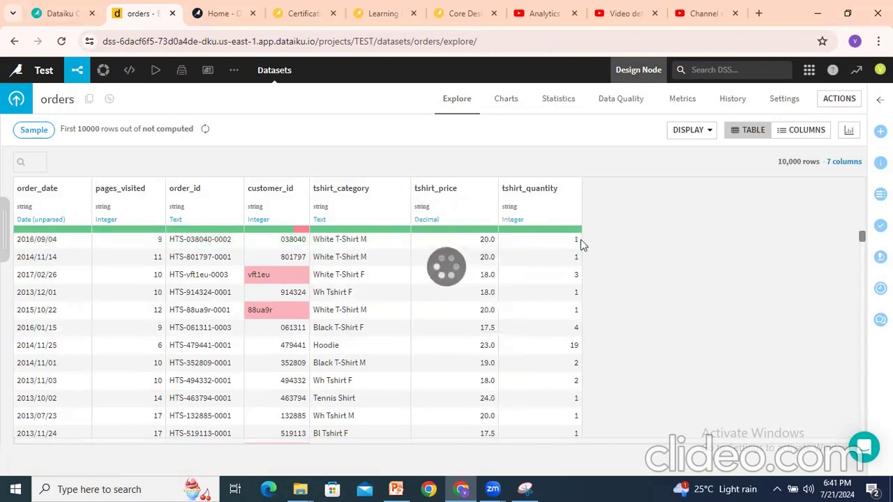
Confirm the tshirt_price storage type change, and review the run-only-this and run-downstream options of the compute_orders_by_tshirt_category recipe from the Flow.
left_click(607, 337)
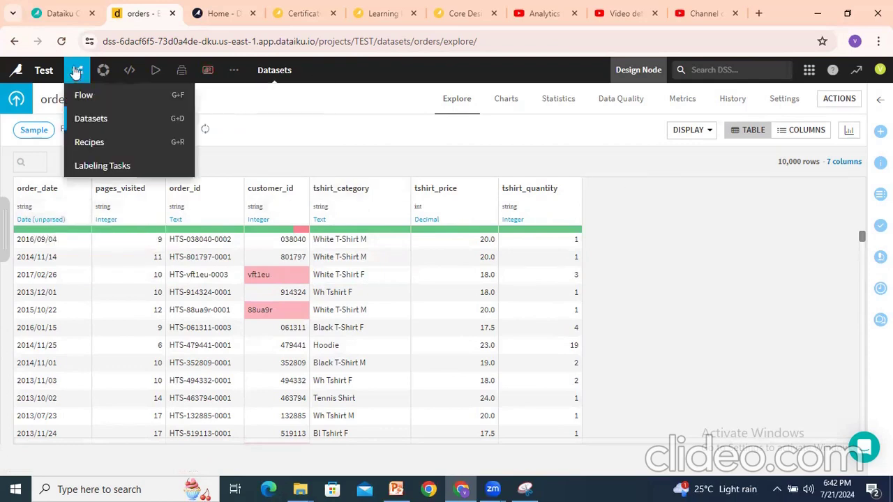
left_click(76, 70)
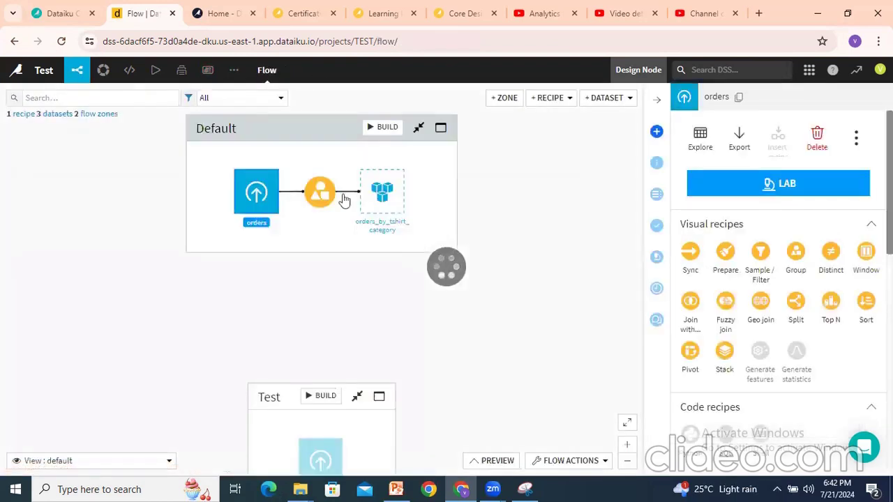
left_click(322, 195)
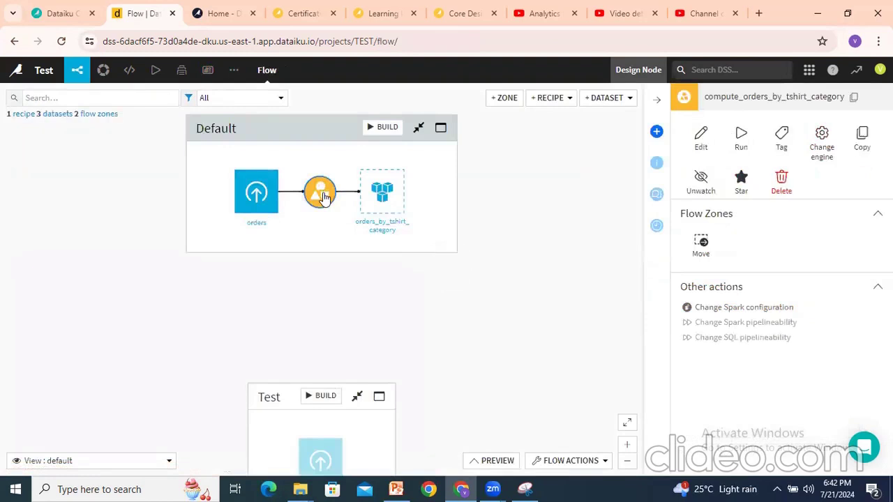
left_click(742, 138)
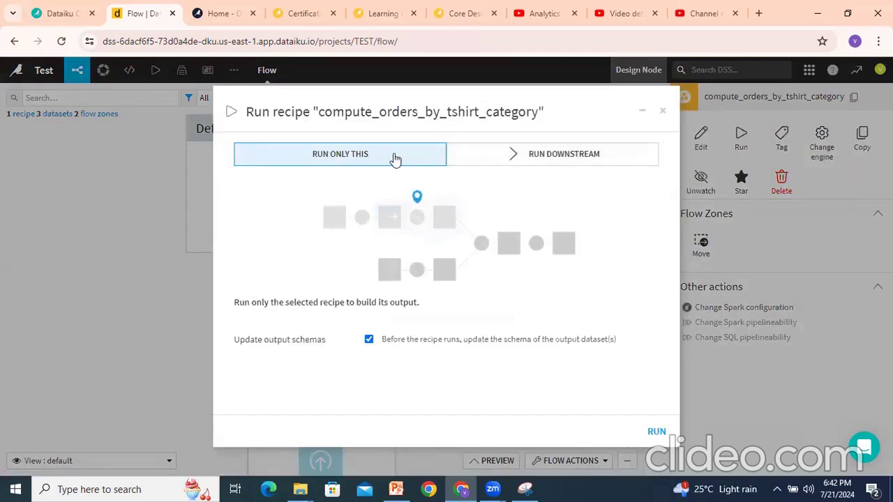
left_click(584, 161)
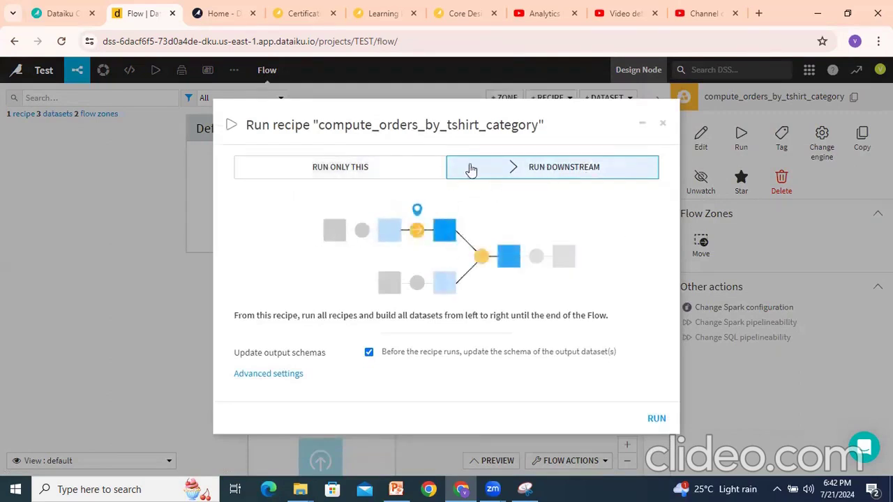
left_click(379, 168)
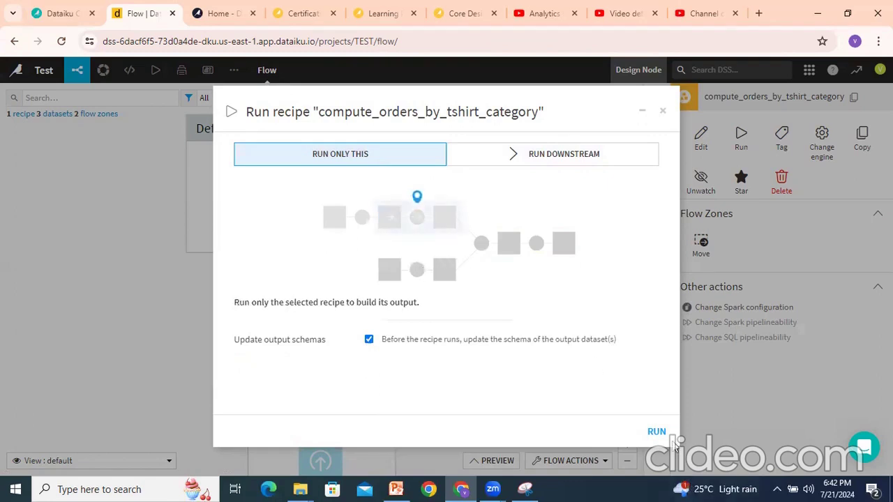
left_click(663, 111)
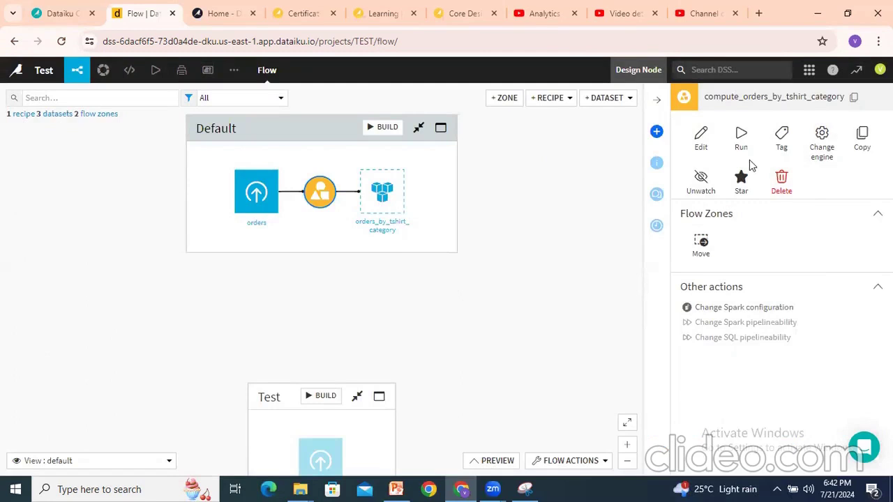
Open the compute_orders_by_tshirt_category recipe from the Flow, run it, and check the job's status.
double_click(320, 191)
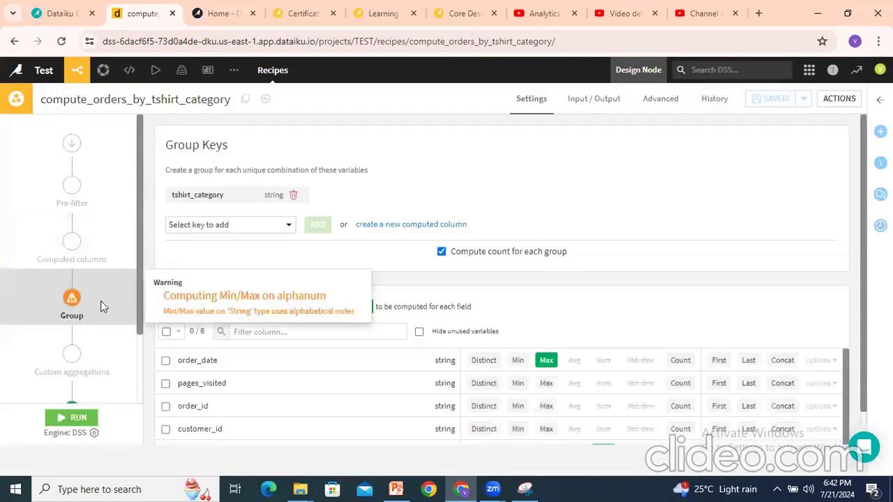
scroll(101, 300, "down", 2)
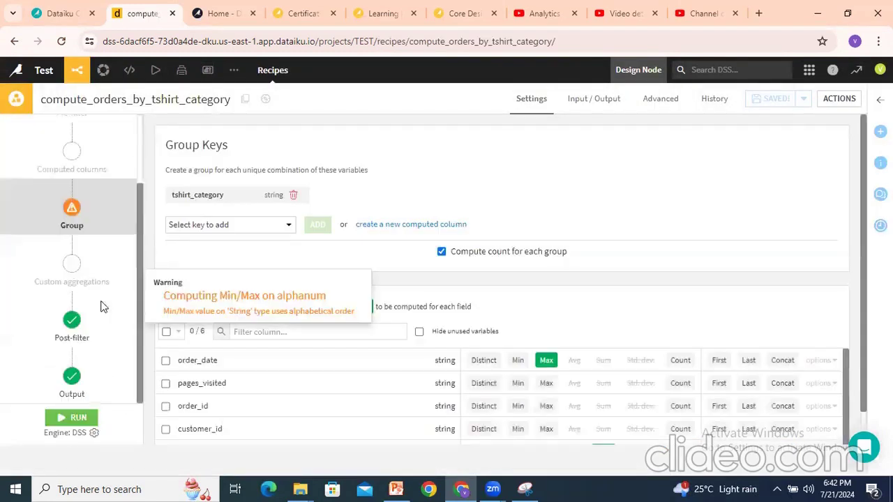
left_click(75, 419)
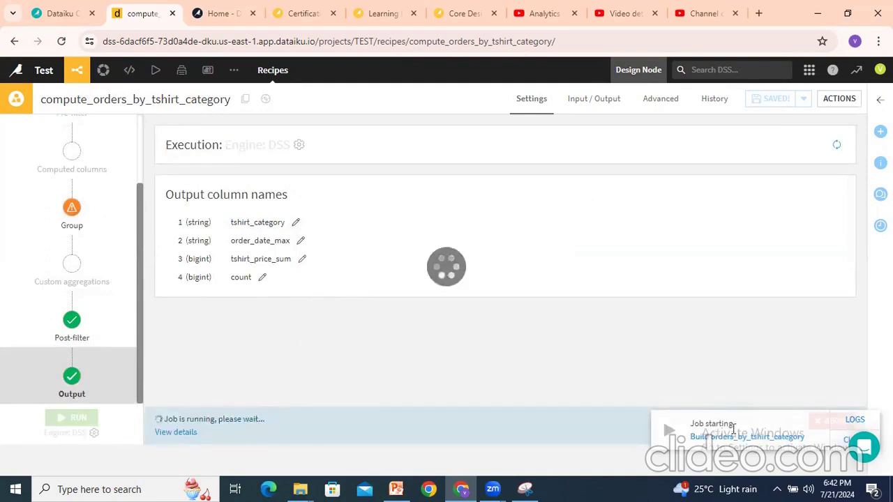
left_click_drag(194, 420, 263, 420)
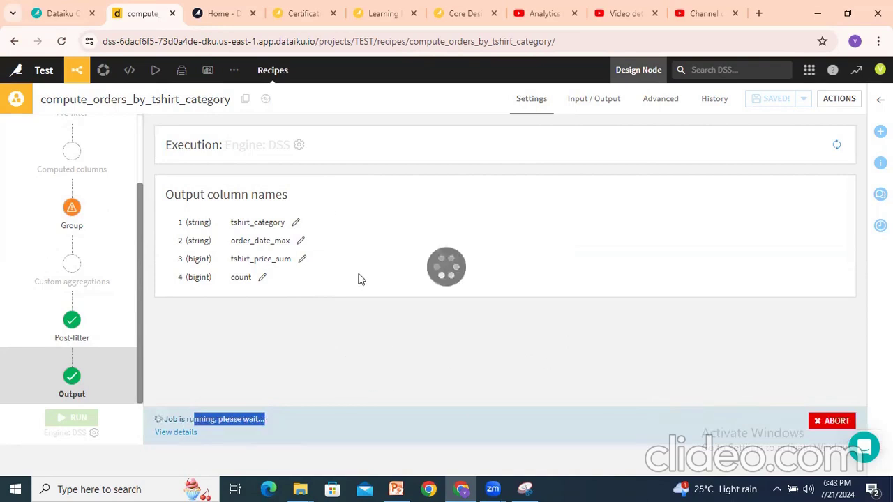
left_click(156, 71)
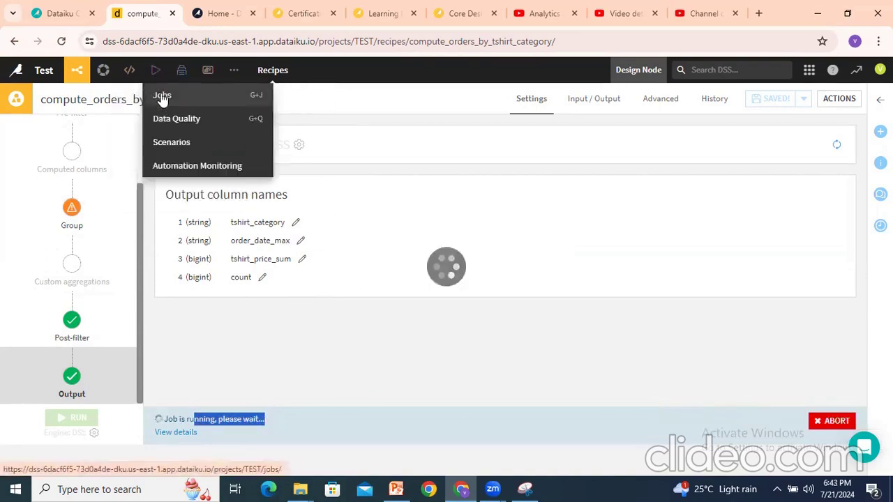
mouse_move(162, 79)
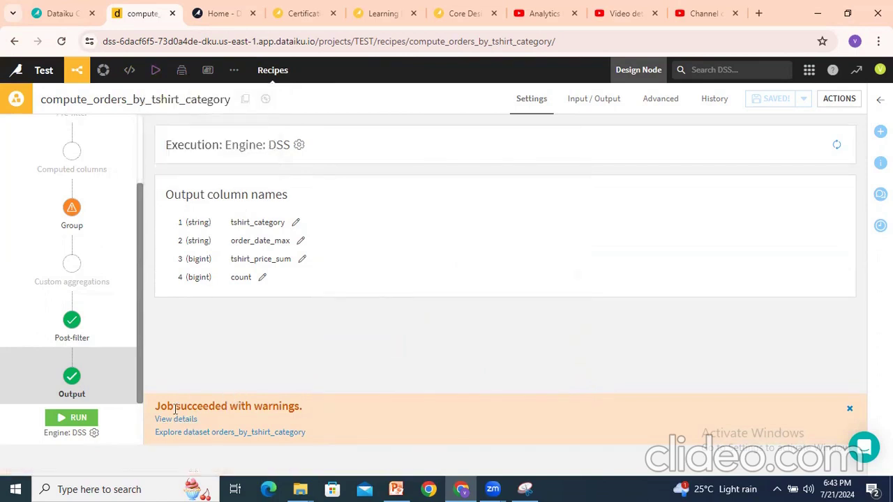
left_click_drag(163, 409, 295, 409)
left_click(254, 407)
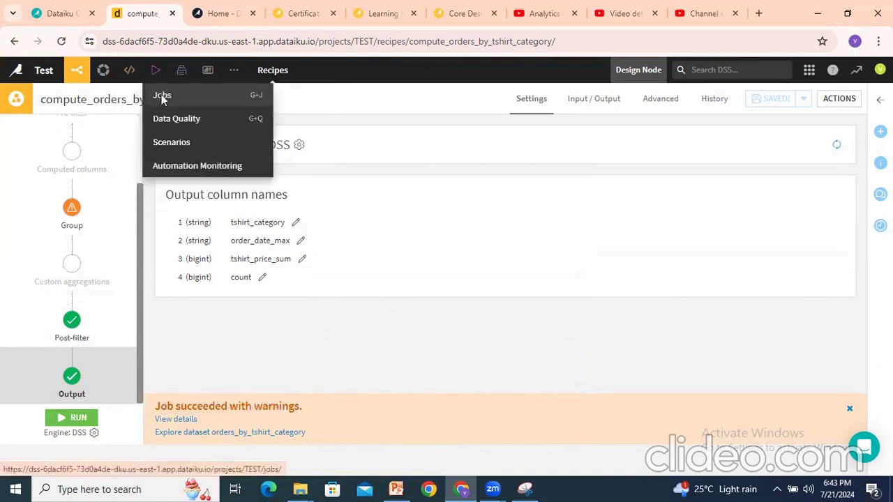
Open the orders_by_tshirt_category build job and examine its activity log and the warnings on the tshirt_price column.
left_click(162, 94)
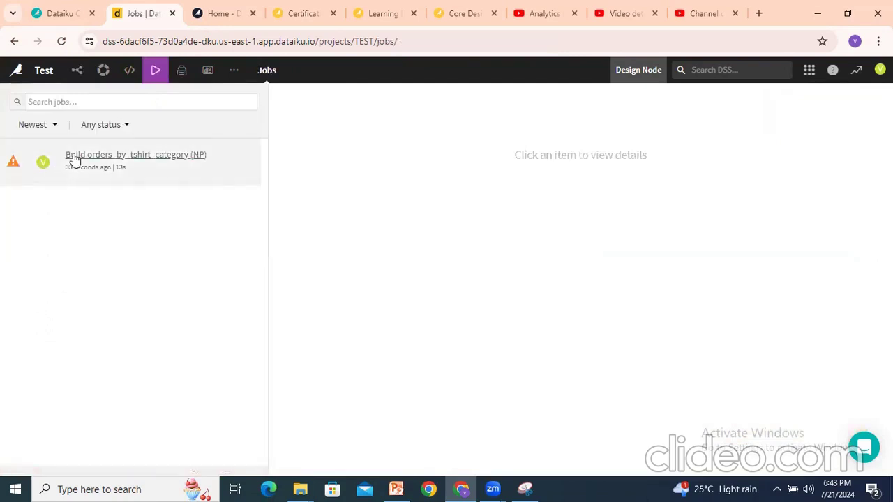
left_click(132, 156)
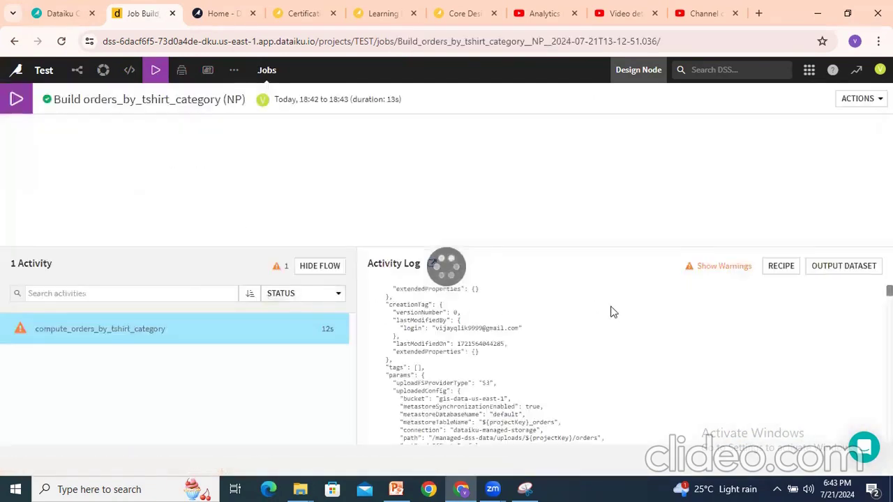
scroll(594, 298, "down", 10)
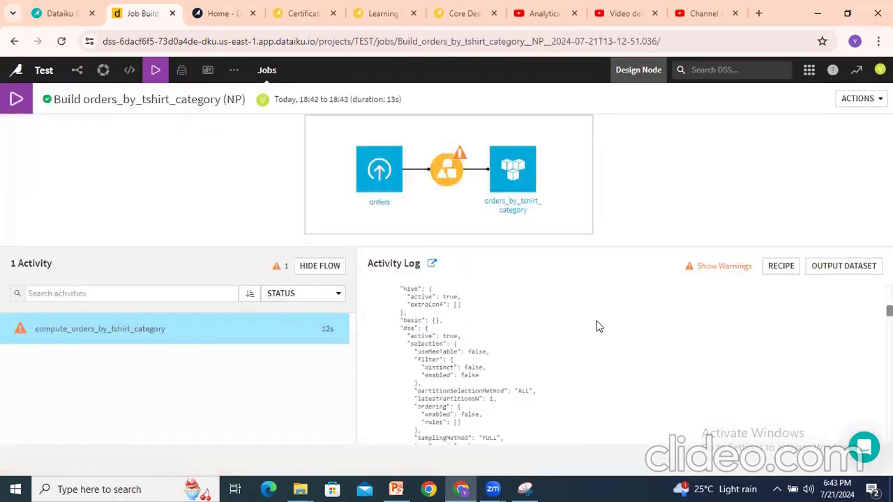
scroll(597, 325, "up", 5)
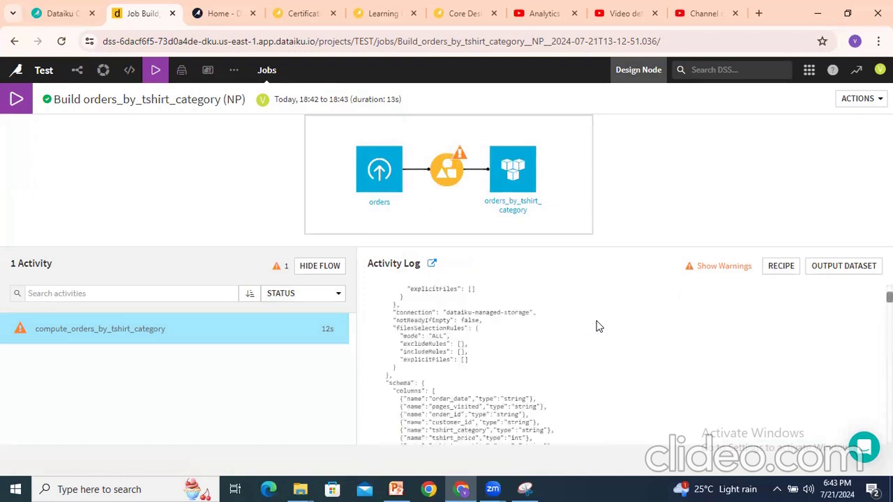
left_click(726, 267)
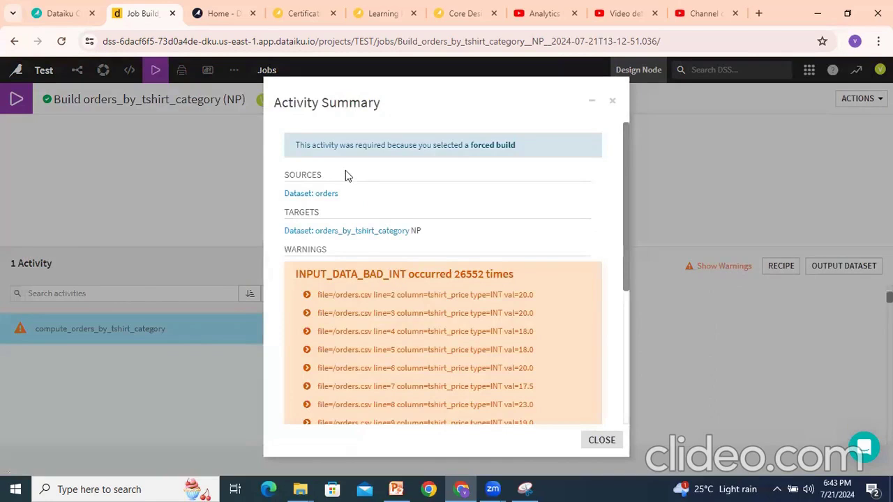
scroll(373, 335, "down", 1)
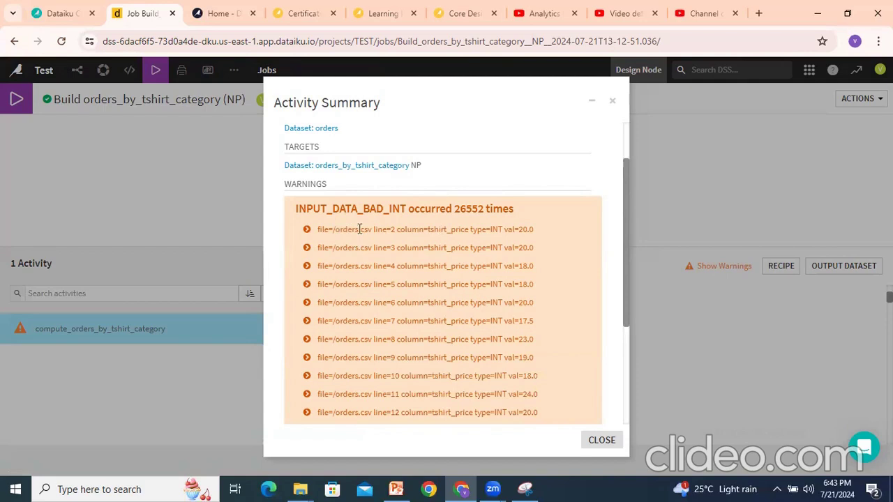
left_click_drag(341, 229, 521, 233)
left_click(601, 441)
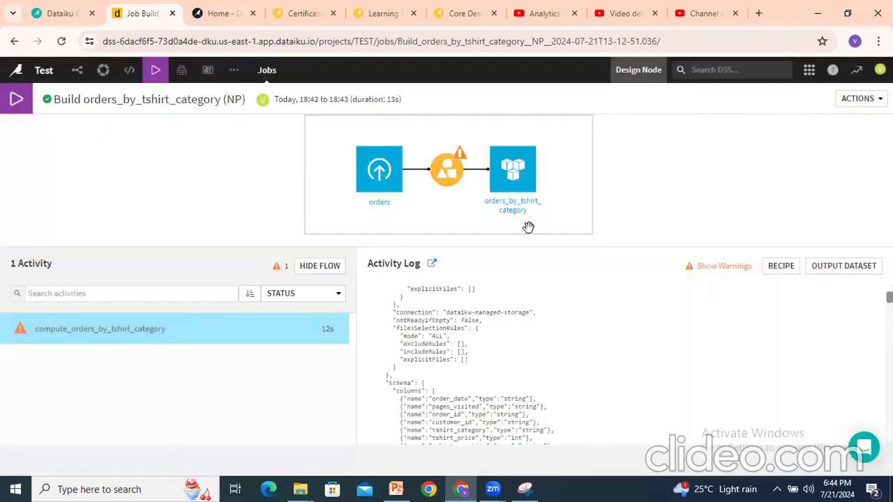
Open the orders dataset from the Flow and set the storage type of the tshirt_price column back to String.
mouse_move(75, 70)
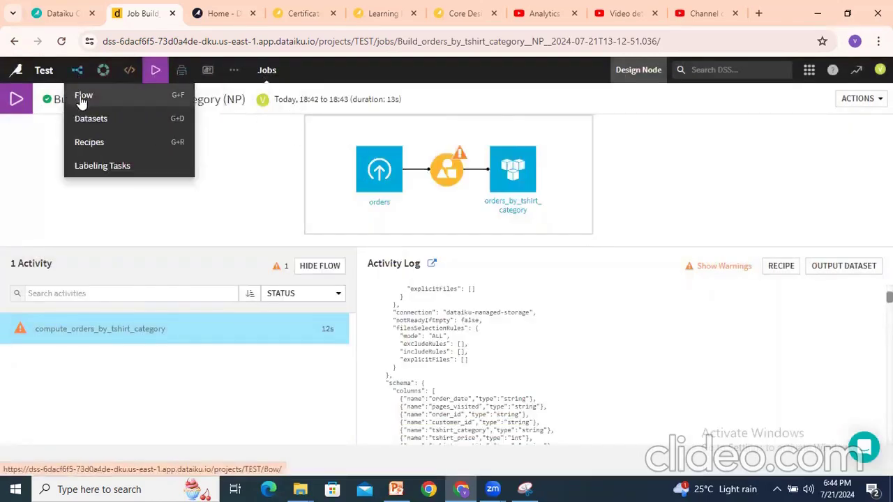
left_click(83, 96)
left_click(324, 196)
double_click(258, 206)
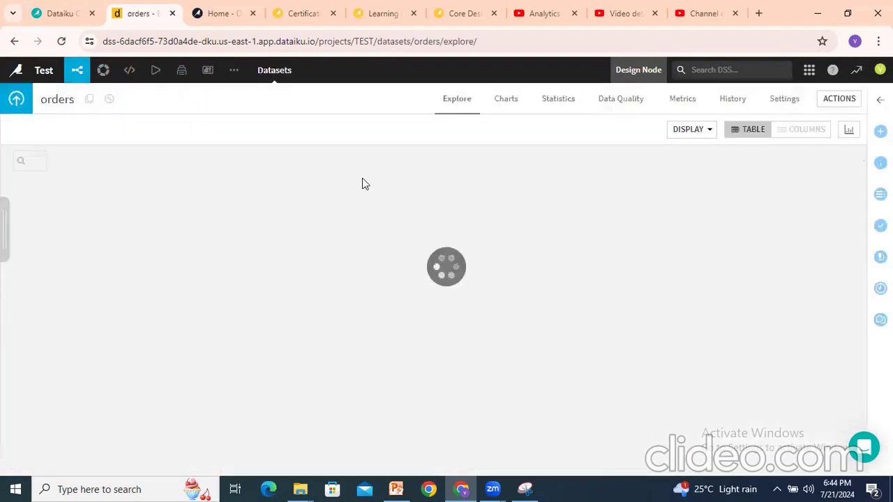
left_click(464, 189)
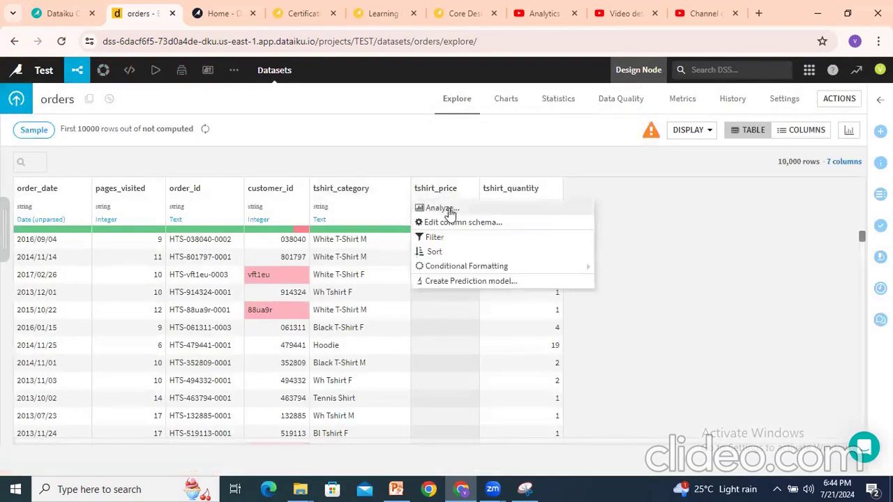
left_click(442, 203)
left_click(444, 207)
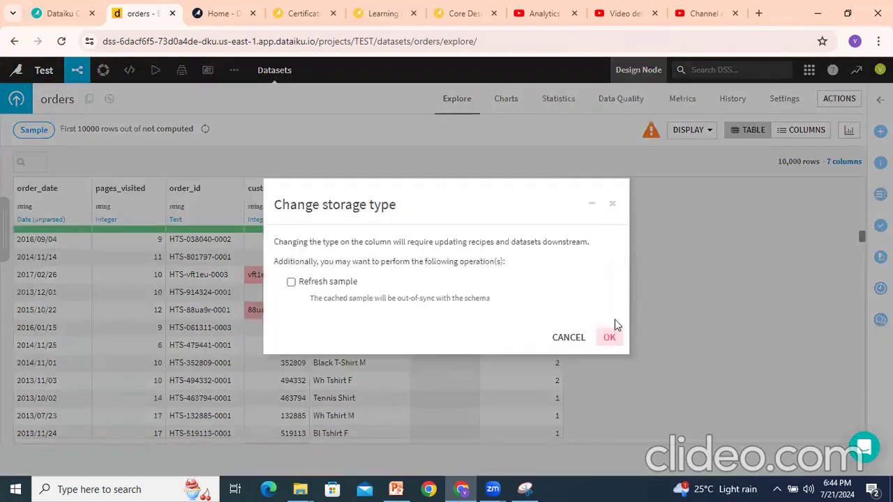
left_click(610, 337)
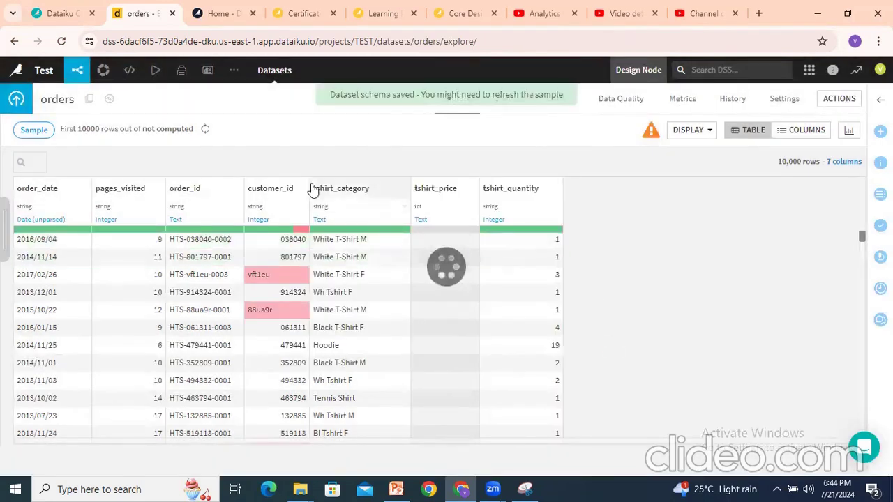
Open the Group recipe from the Flow and check which aggregations are available for tshirt_price in the Group stage.
mouse_move(76, 70)
left_click(87, 89)
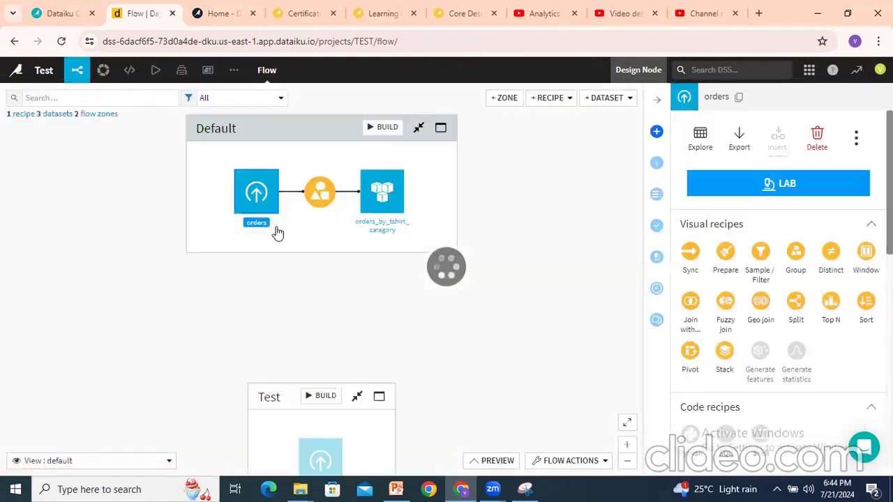
double_click(318, 194)
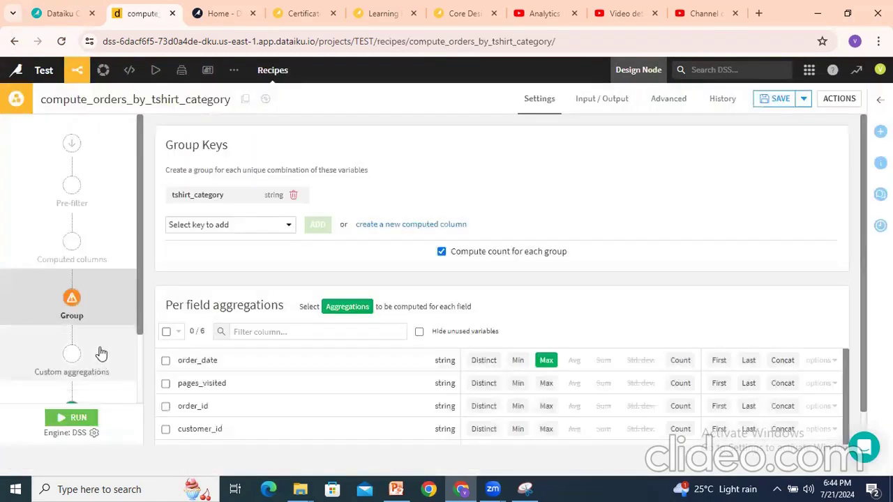
scroll(104, 345, "down", 3)
mouse_move(70, 208)
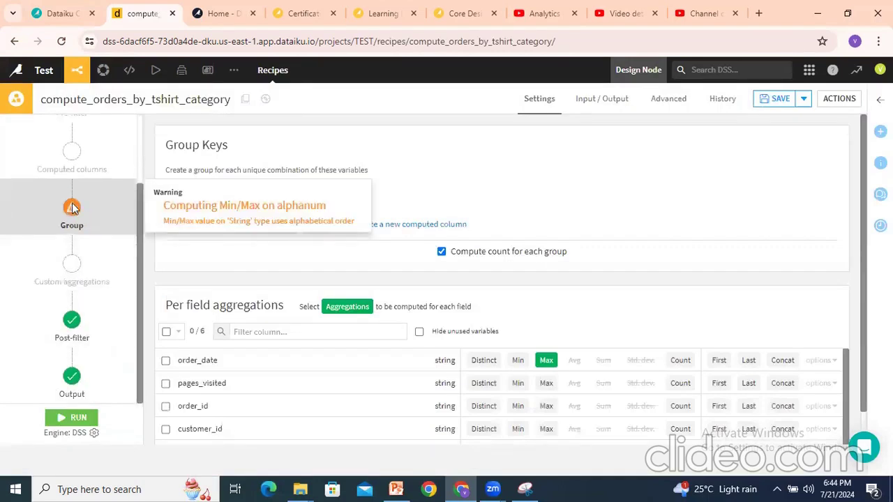
scroll(564, 379, "down", 3)
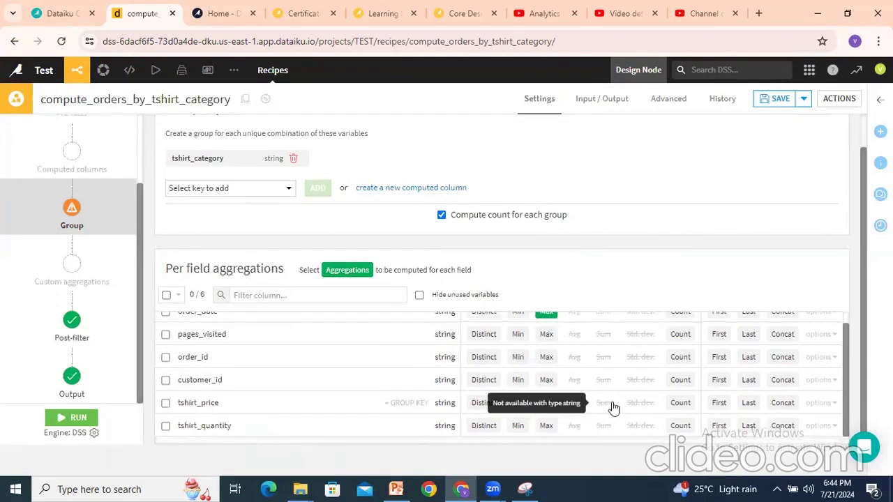
Open the orders dataset from the Flow and set the storage type of the tshirt_price column to Double, without refreshing the sample.
mouse_move(78, 71)
left_click(82, 96)
left_click(505, 124)
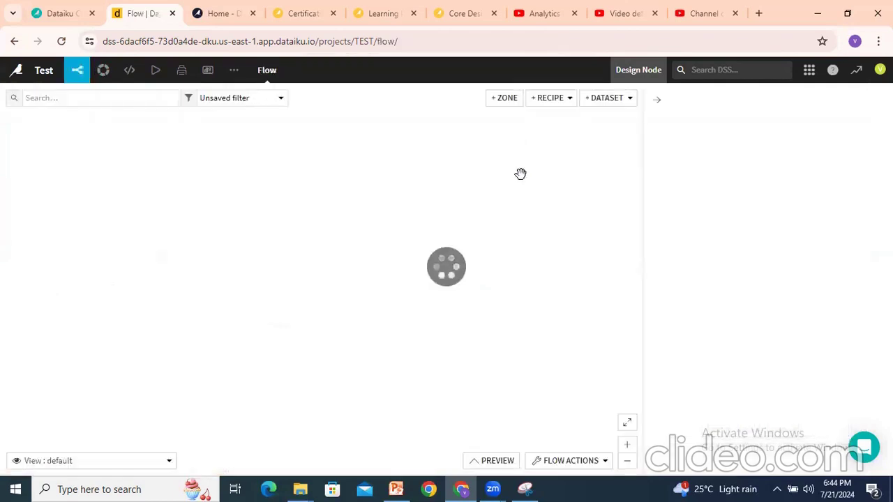
double_click(262, 203)
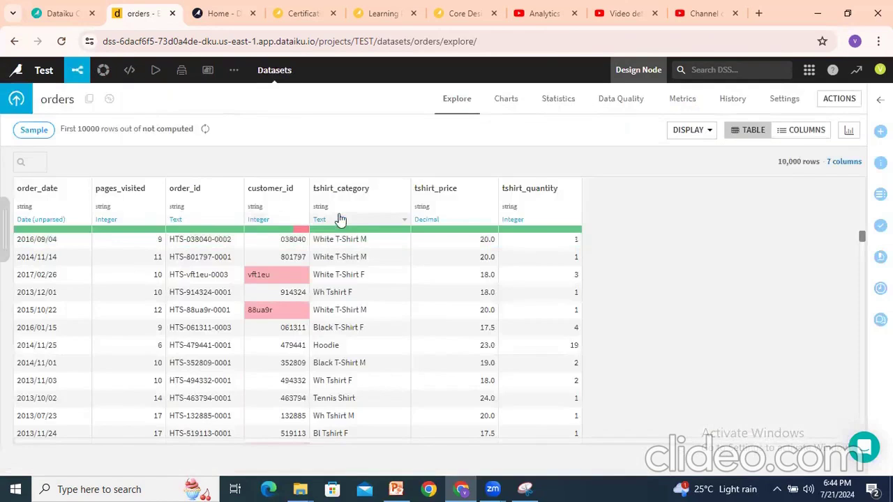
left_click(482, 209)
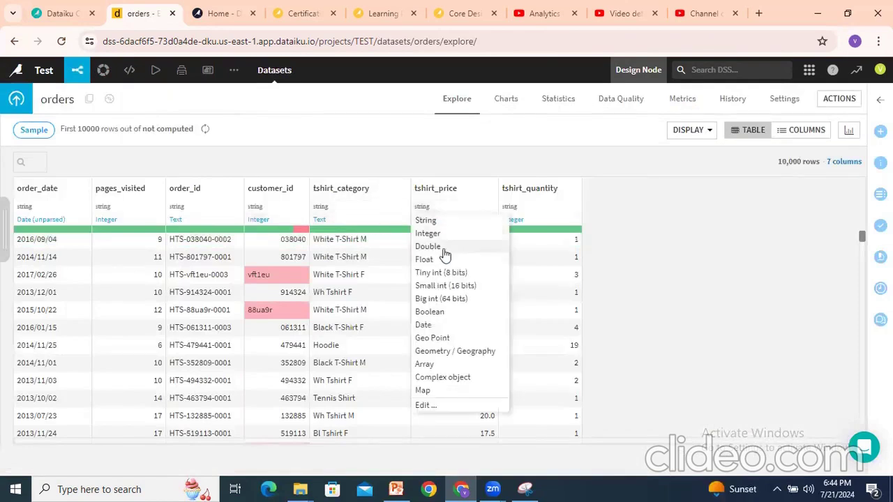
left_click(726, 247)
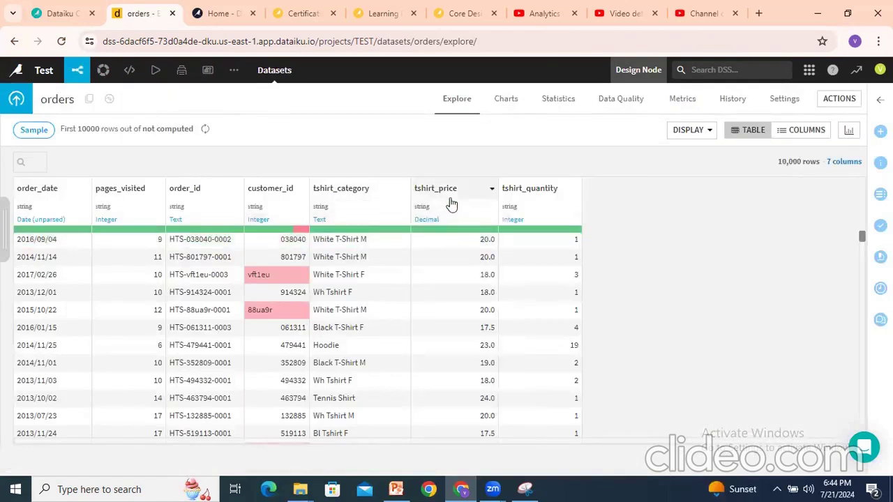
left_click(452, 208)
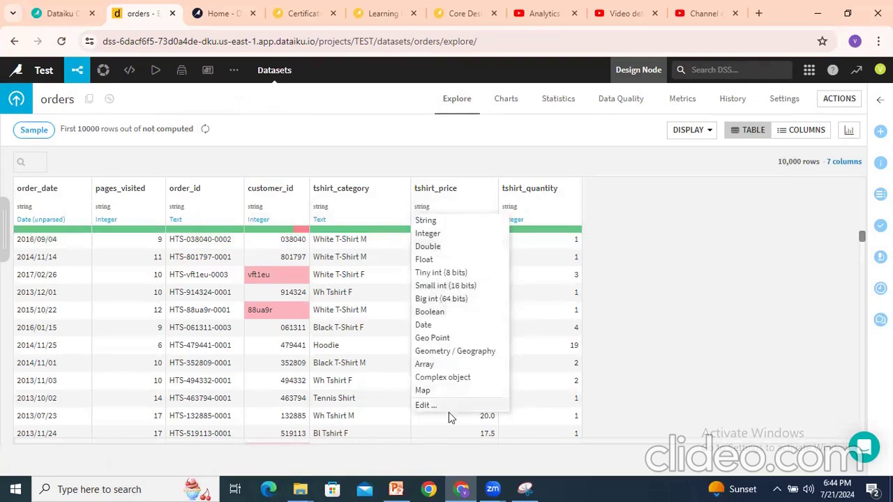
left_click(445, 257)
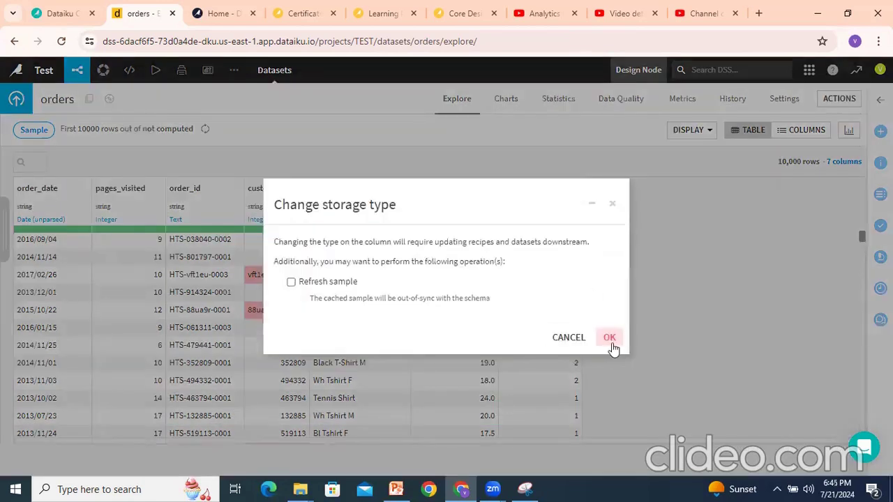
left_click(610, 340)
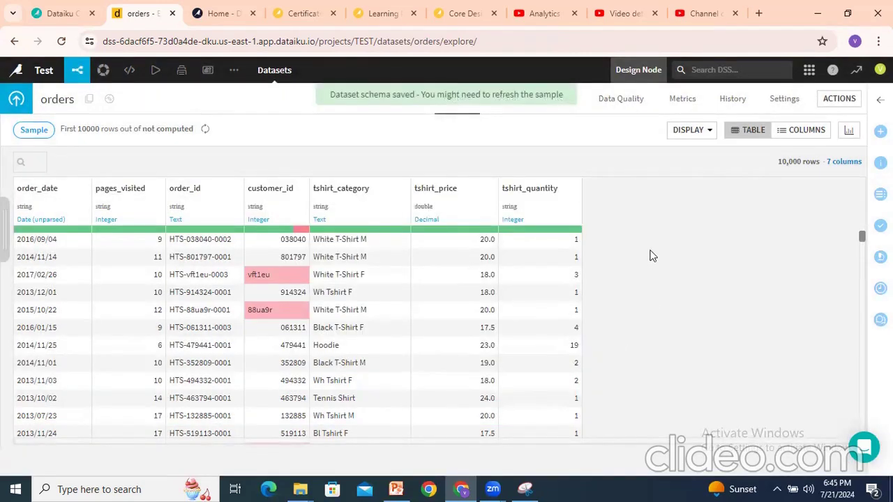
Open the compute_orders_by_tshirt_category recipe from the Flow, check the tshirt_price aggregations in the Group stage, and run the recipe.
mouse_move(78, 70)
left_click(79, 94)
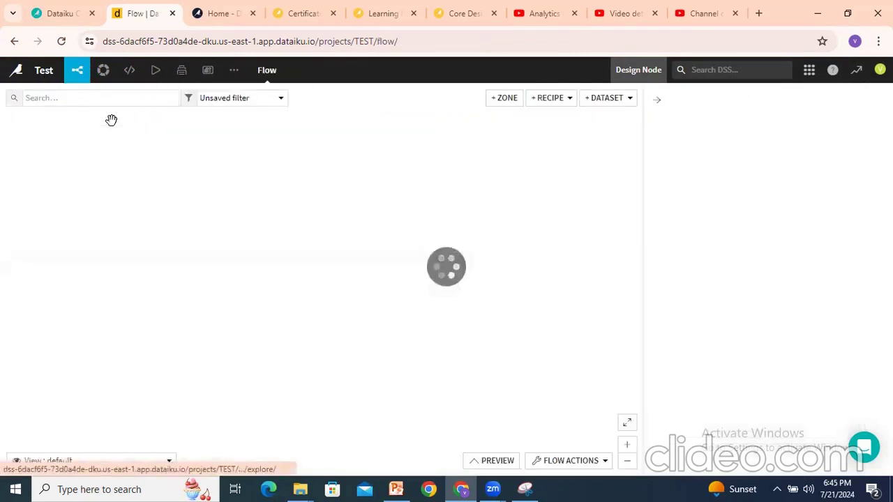
double_click(320, 192)
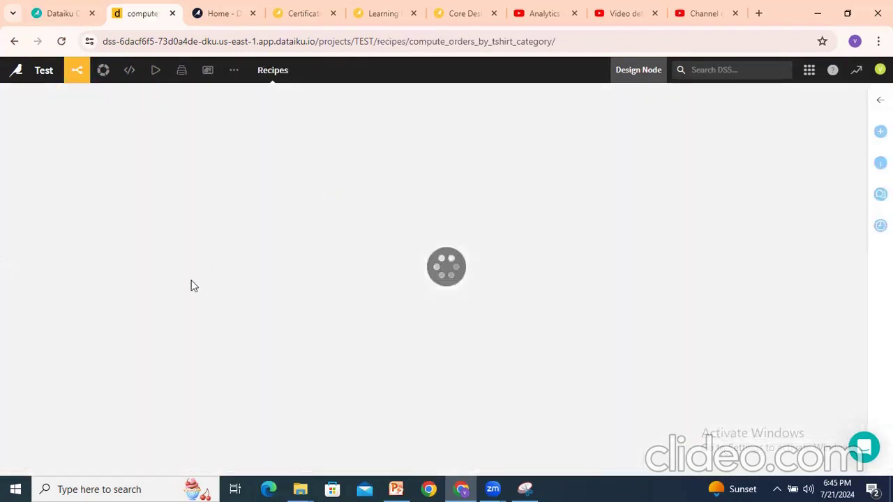
scroll(442, 375, "down", 1)
scroll(442, 376, "down", 1)
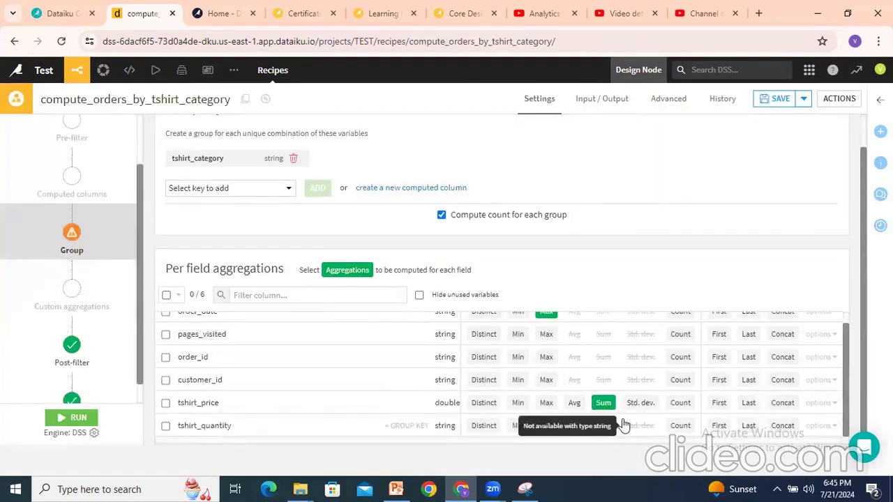
scroll(70, 348, "down", 1)
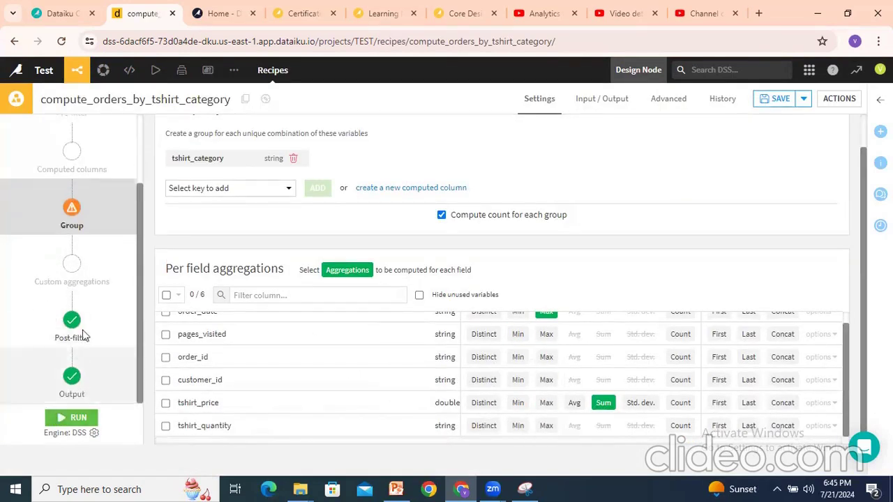
left_click(72, 419)
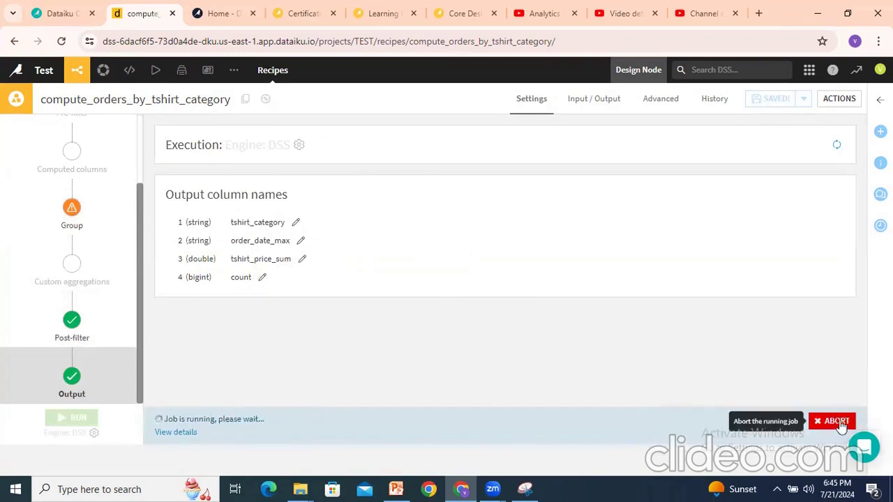
Check the outcome of the recipe run and the status of the newest orders_by_tshirt_category build in the jobs list.
left_click_drag(189, 420, 249, 419)
left_click(284, 379)
left_click(155, 71)
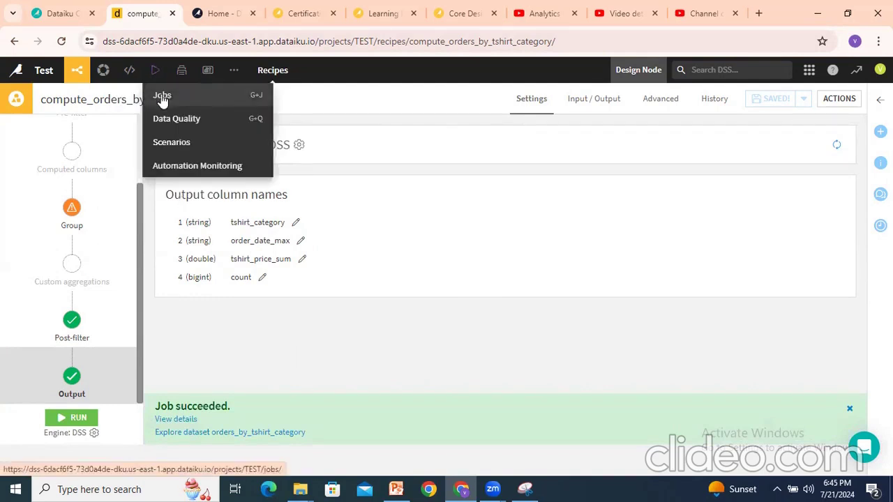
left_click_drag(175, 406, 223, 407)
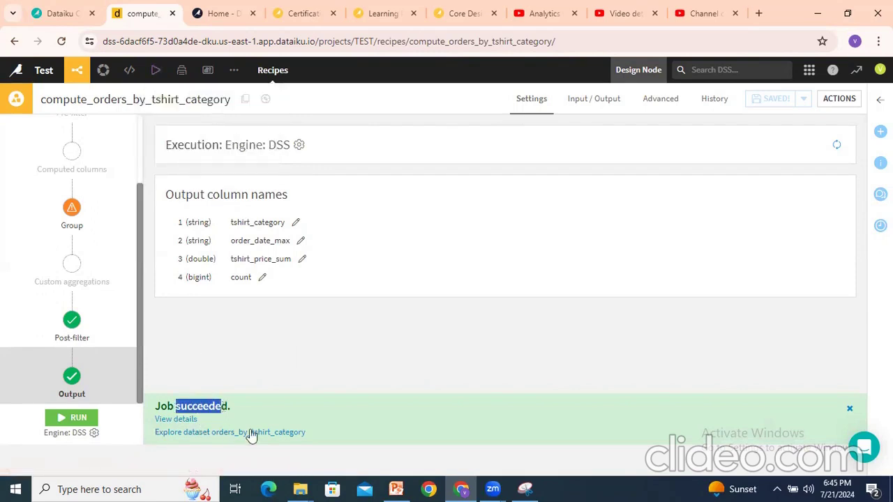
left_click(207, 403)
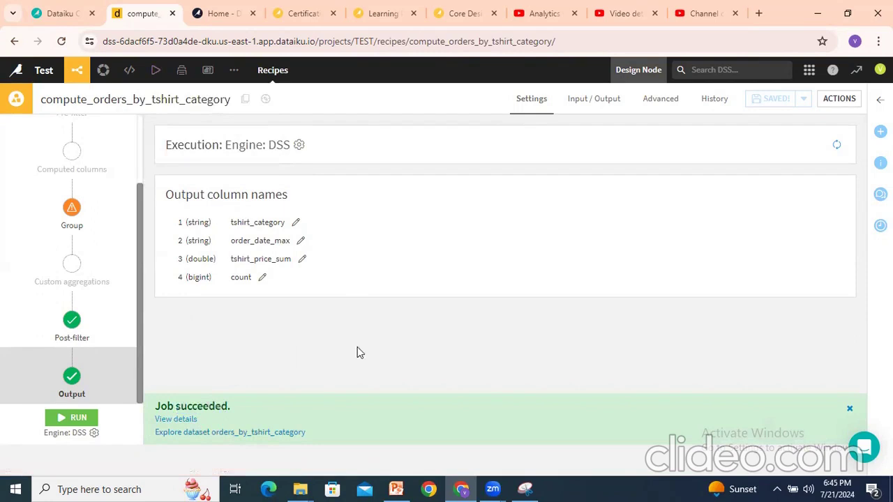
left_click_drag(174, 406, 205, 406)
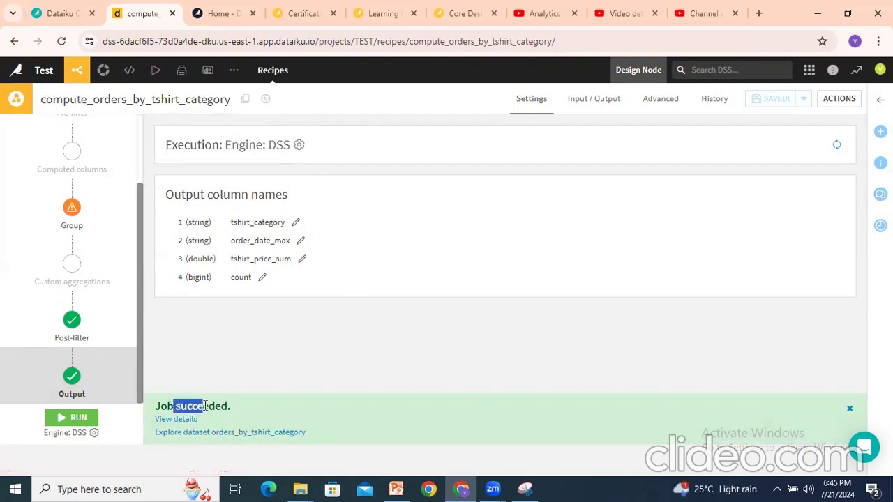
mouse_move(156, 70)
left_click(155, 92)
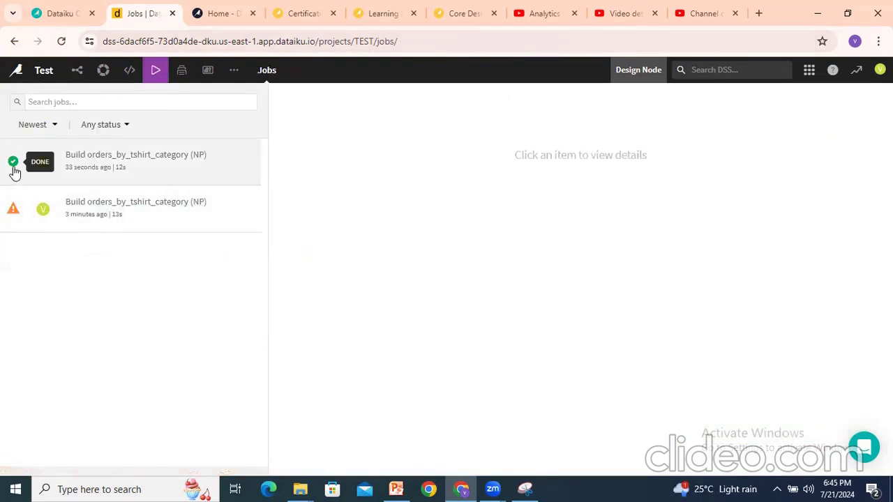
mouse_move(173, 72)
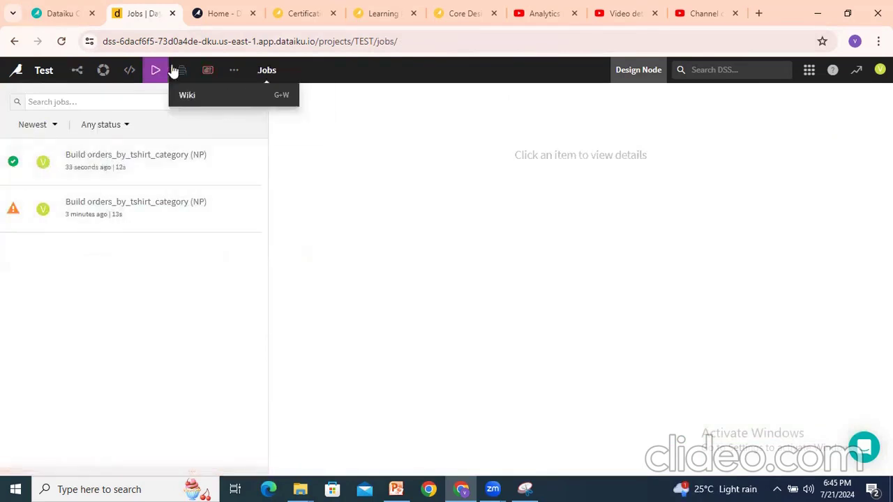
Open the orders_by_tshirt_category dataset from the Flow and examine the aggregated values in the Bl Tshirt F row.
mouse_move(79, 72)
left_click(84, 95)
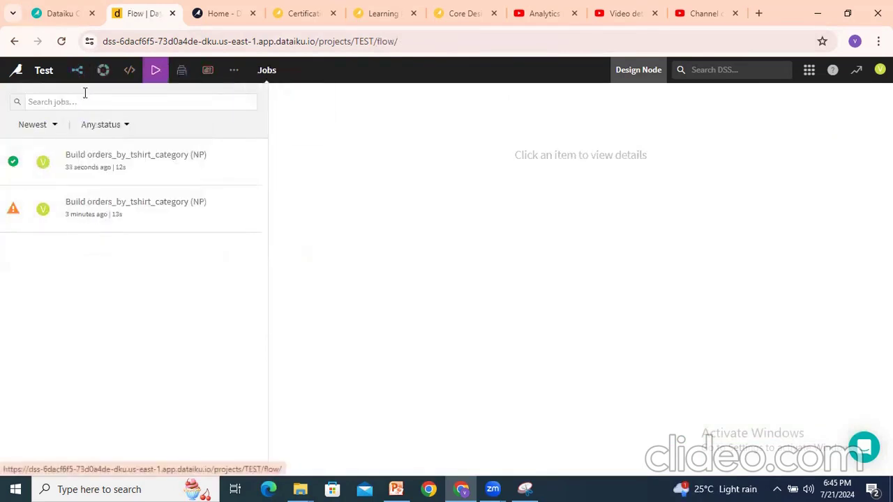
left_click(386, 230)
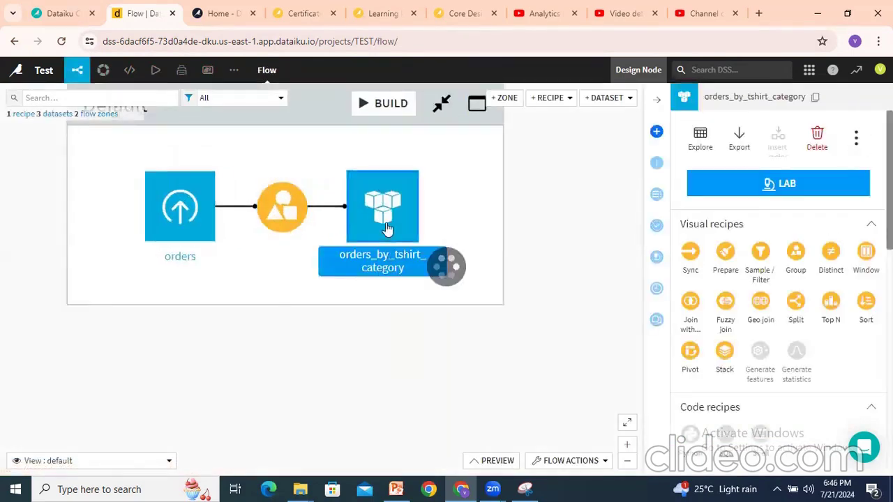
double_click(398, 213)
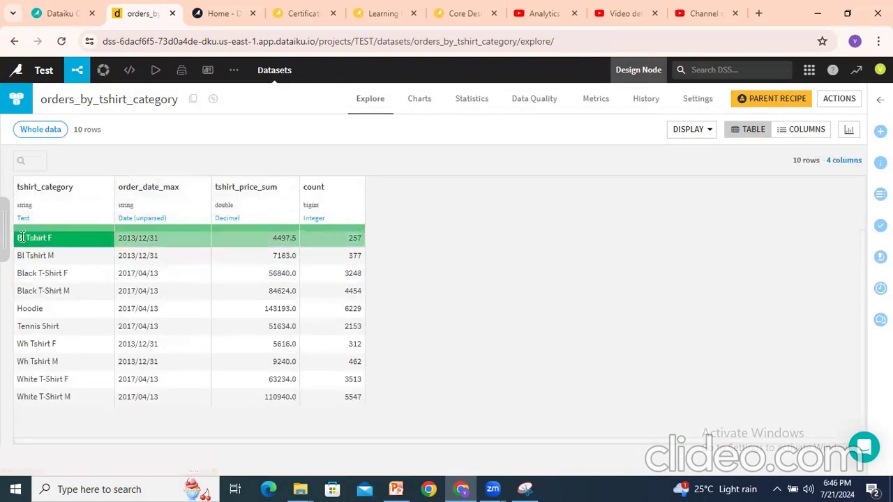
left_click_drag(24, 236, 290, 239)
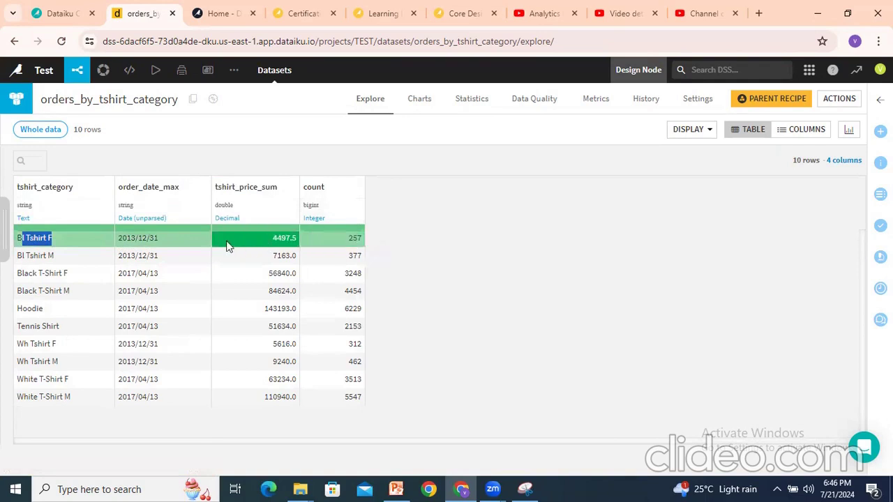
left_click_drag(363, 239, 349, 242)
left_click(393, 244)
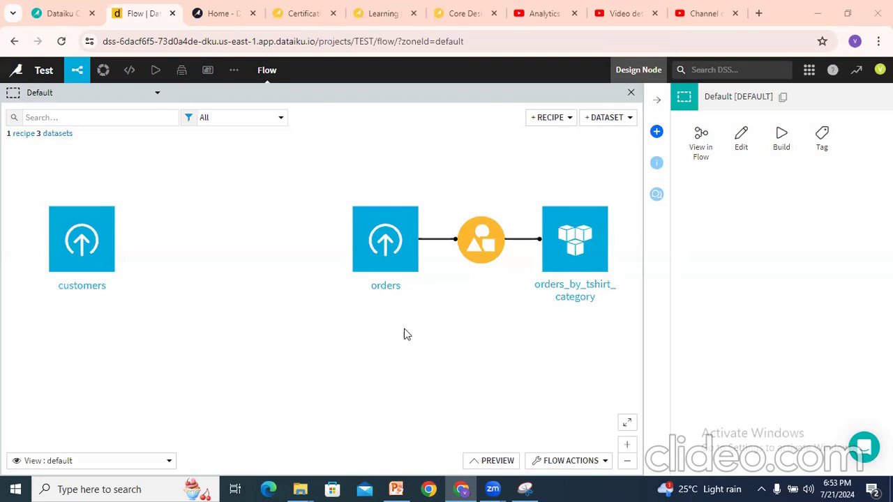
Open the orders and customers datasets from the Flow in turn and compare their customer ID columns as possible join keys.
left_click(387, 243)
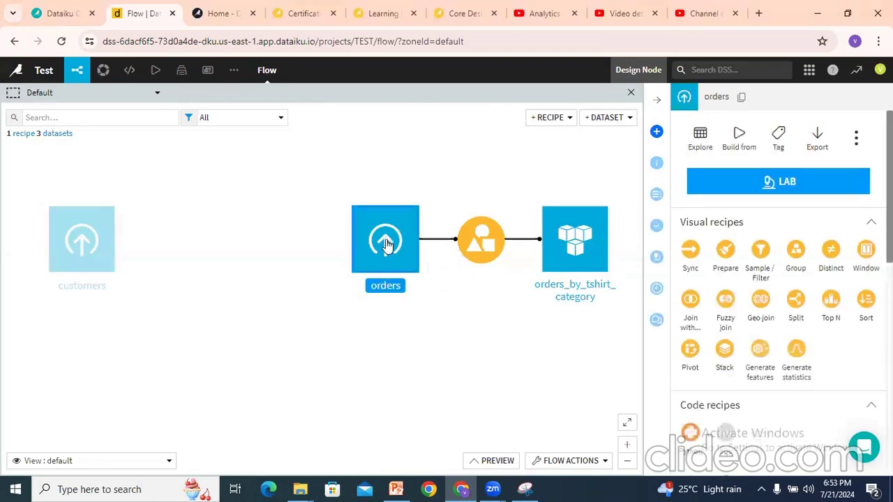
left_click(92, 244)
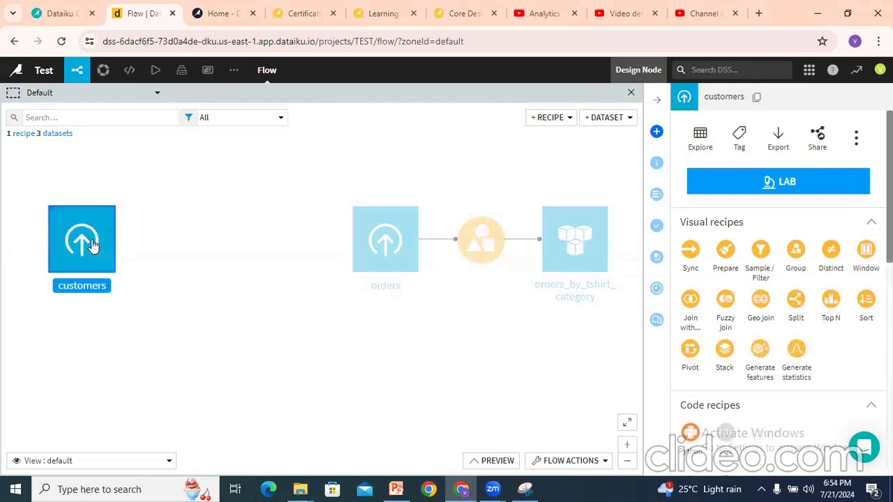
double_click(386, 244)
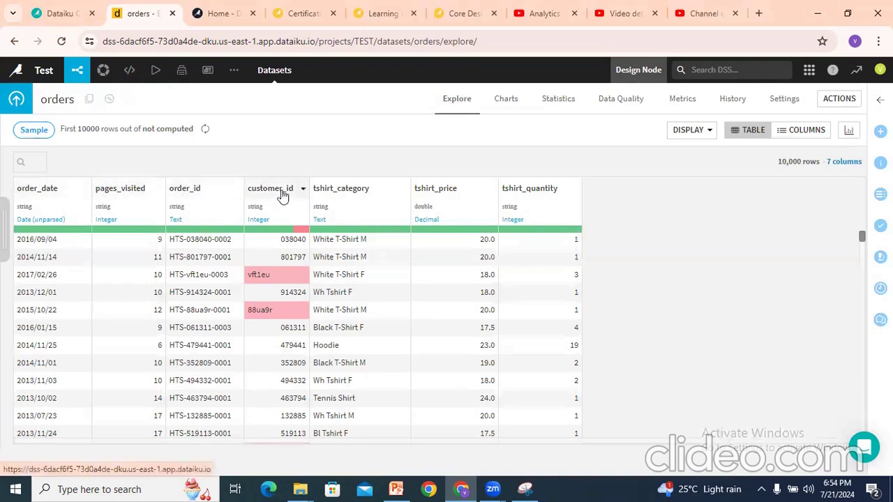
mouse_move(77, 70)
left_click(87, 94)
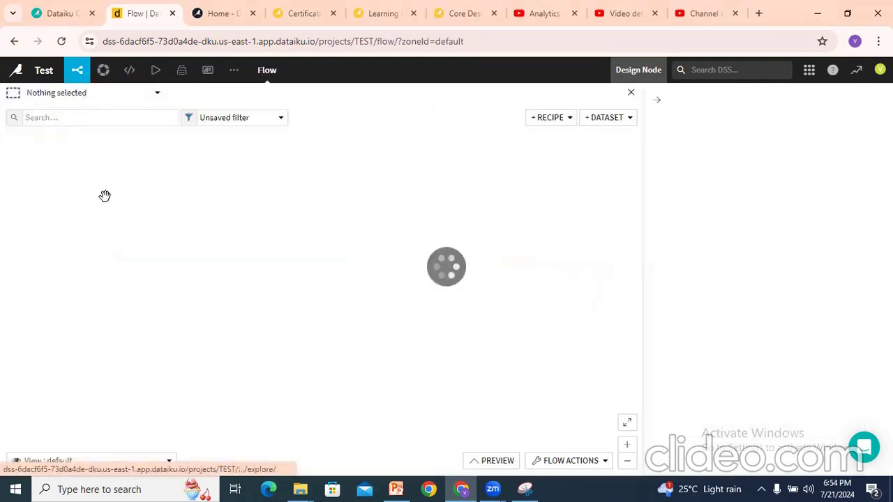
double_click(77, 236)
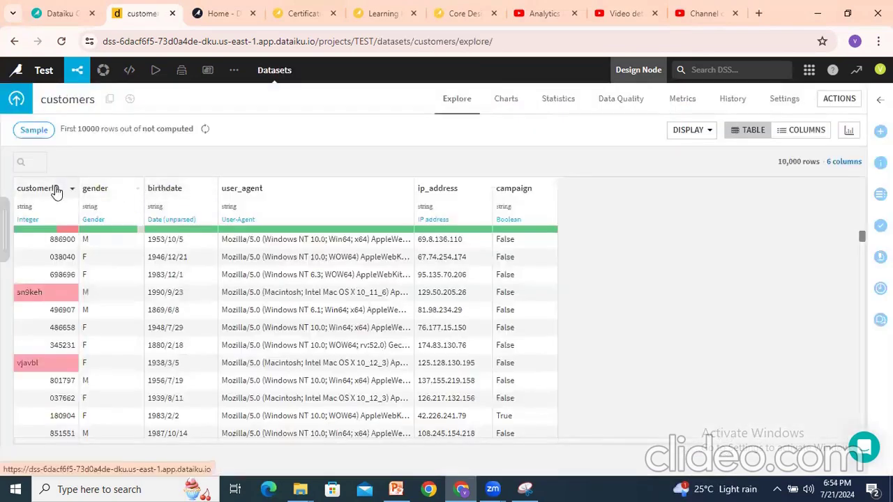
Create a Join recipe from the Flow with customers and orders as inputs, keeping the proposed output dataset name, storage and format.
left_click(79, 72)
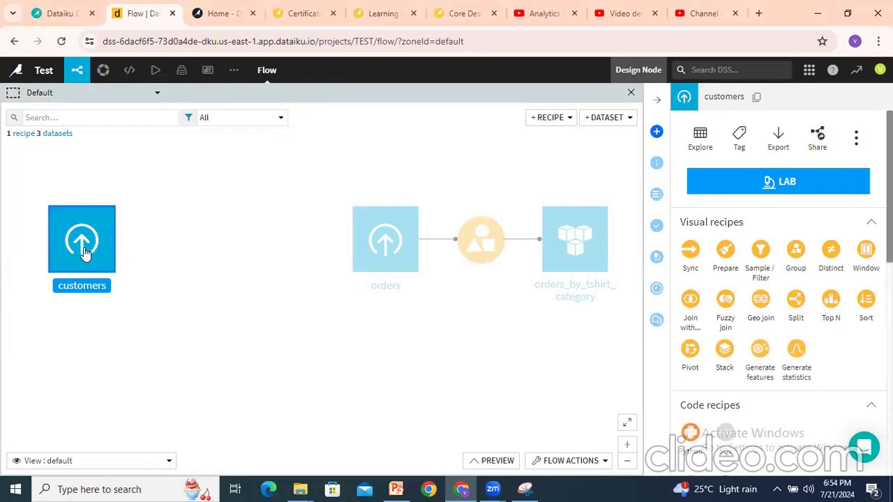
left_click(696, 307)
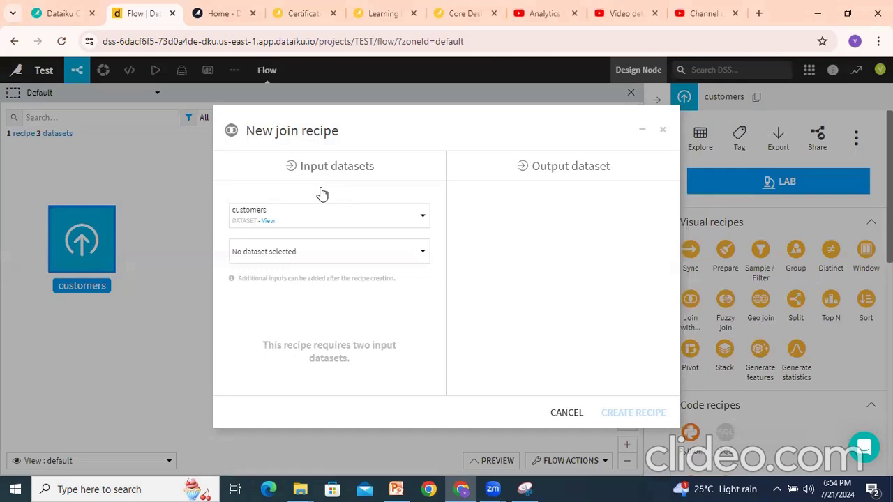
left_click(308, 261)
left_click(277, 401)
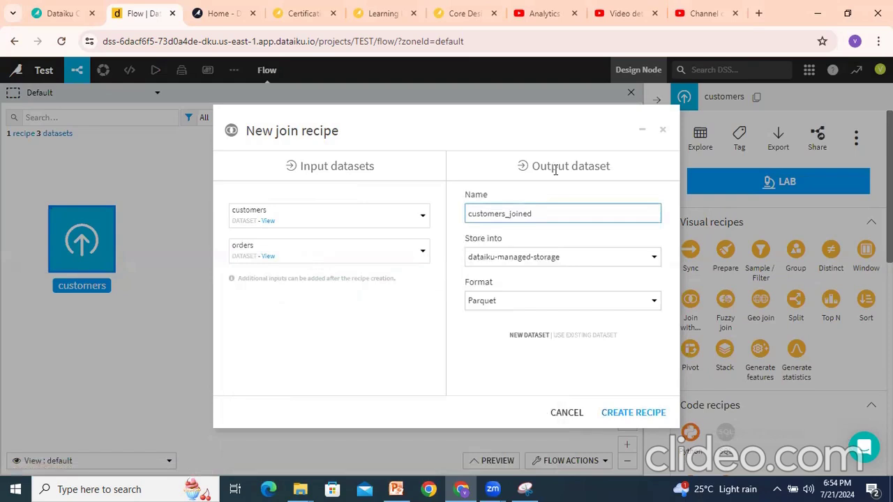
left_click_drag(555, 170, 524, 198)
left_click_drag(480, 217, 507, 243)
left_click(497, 248)
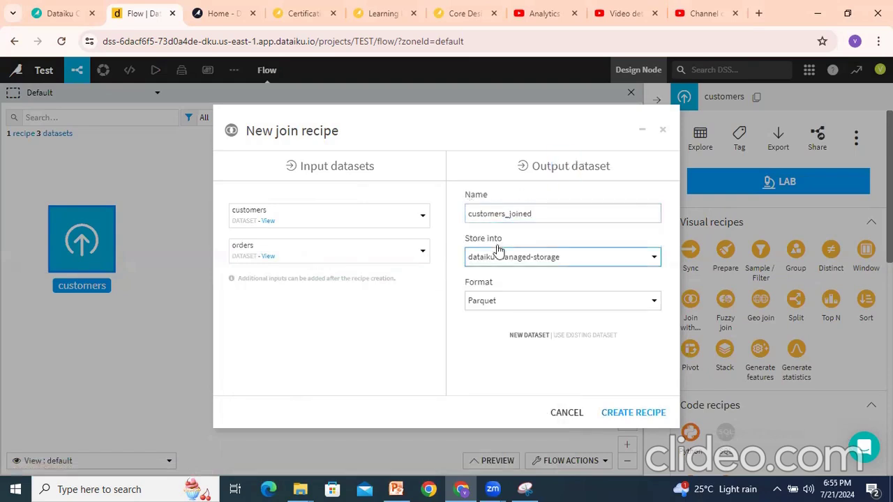
left_click(648, 417)
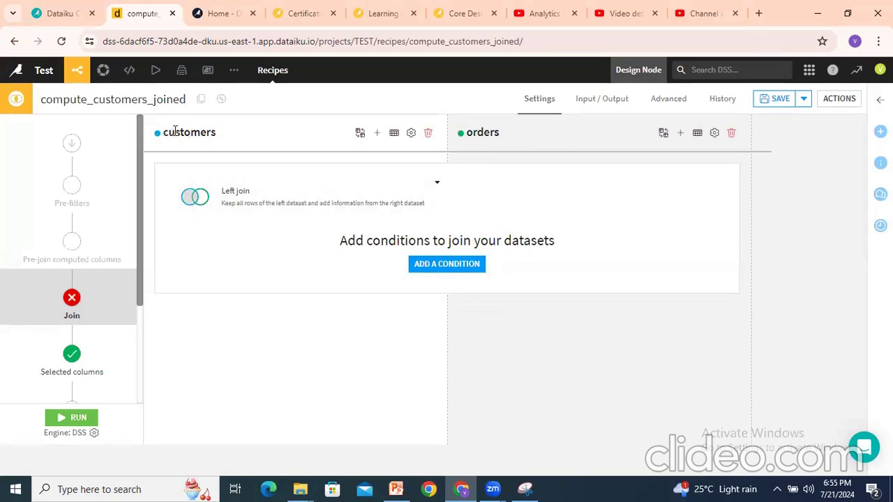
left_click_drag(163, 132, 204, 132)
left_click_drag(472, 134, 501, 134)
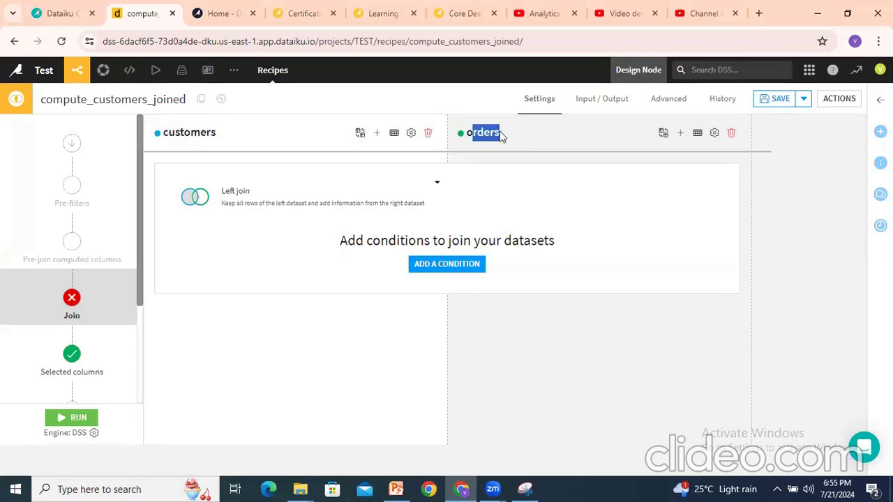
left_click(765, 197)
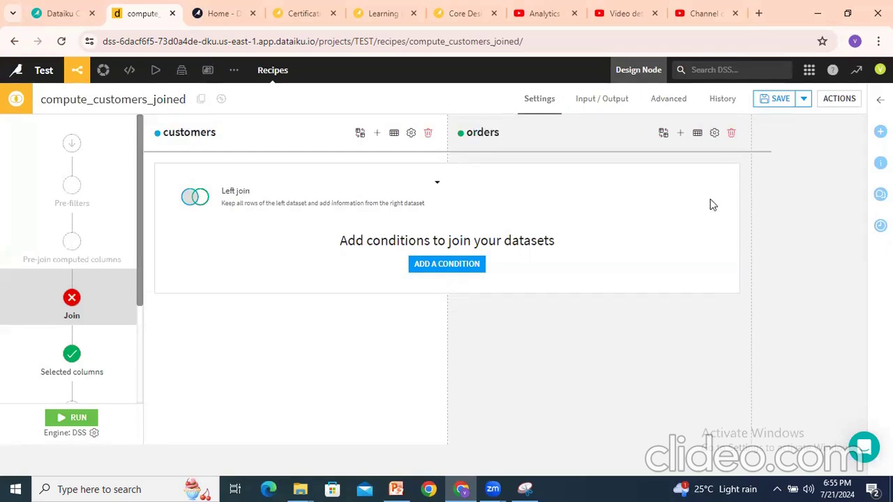
Review the available join types for combining the customers and orders datasets, leaving Left join selected.
left_click(291, 204)
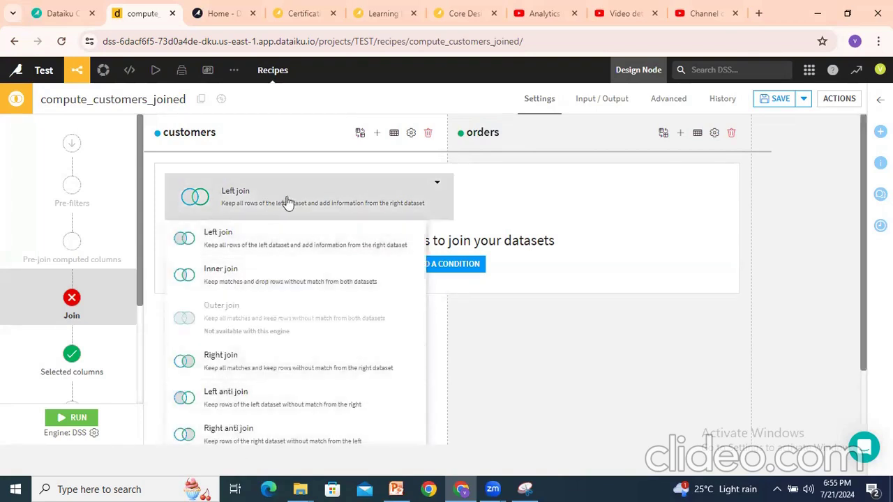
left_click(791, 209)
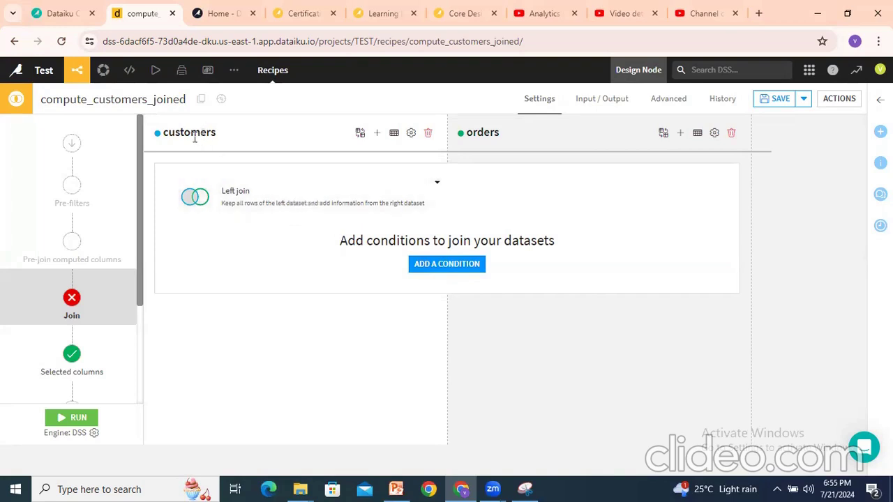
left_click_drag(191, 137, 234, 140)
left_click_drag(471, 138, 481, 138)
Add a join condition matching customerID from customers with customer_id from orders, keeping the rule that all conditions must be satisfied.
left_click(445, 265)
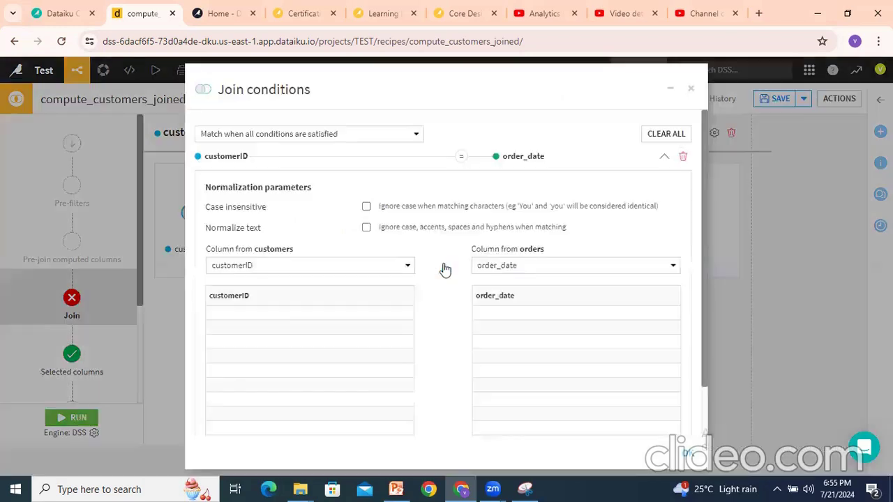
left_click(279, 139)
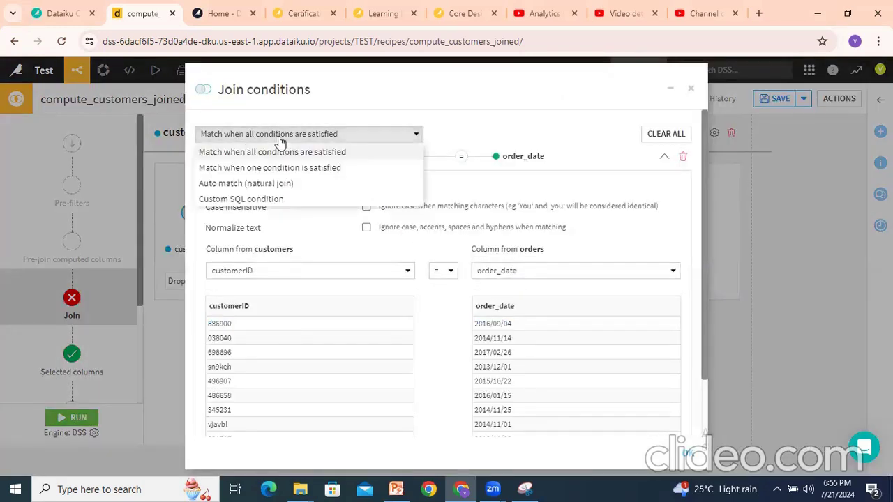
left_click(330, 137)
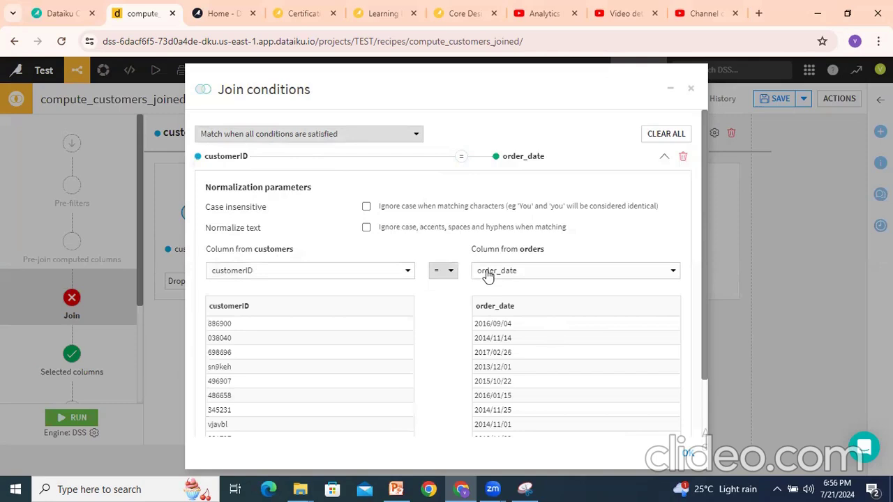
left_click(315, 277)
left_click(250, 316)
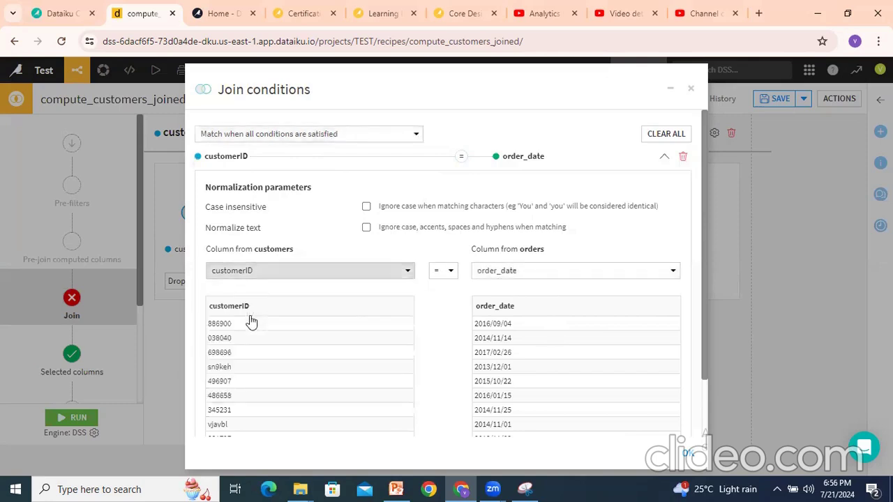
left_click(507, 275)
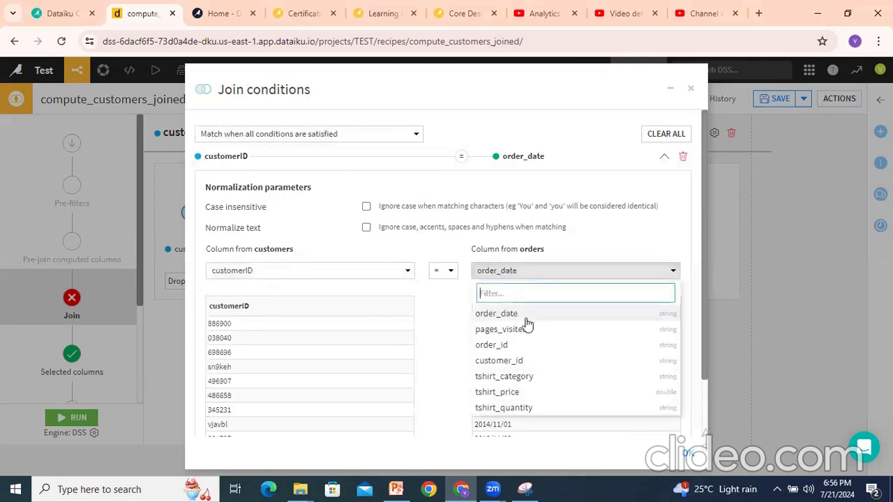
left_click(504, 361)
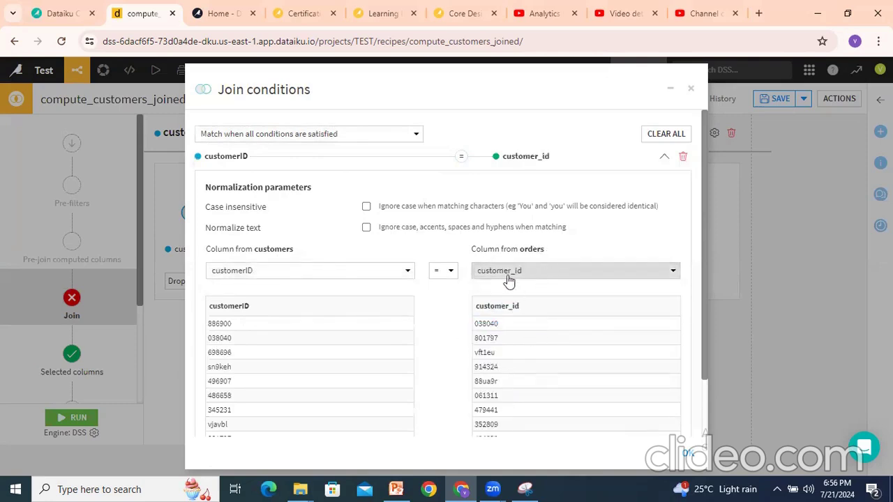
left_click(452, 350)
scroll(509, 314, "down", 2)
scroll(509, 313, "up", 2)
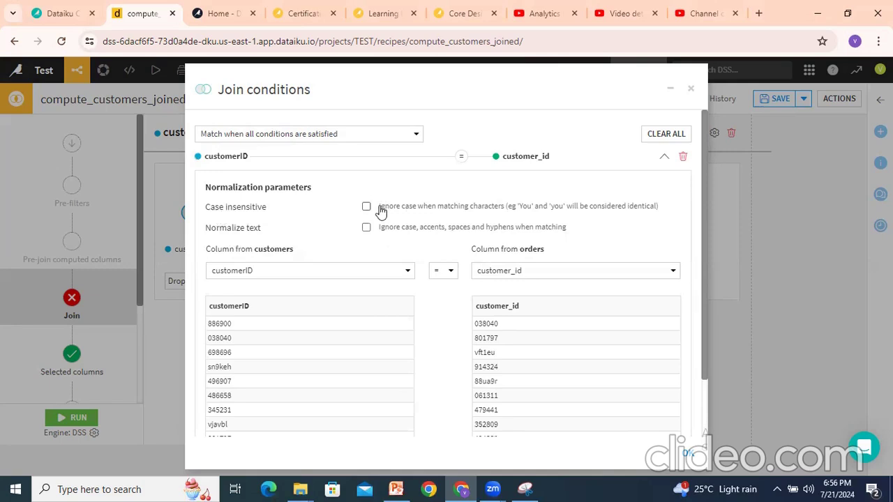
Try a second join condition using the gender column from customers, and delete that condition again.
scroll(470, 343, "down", 2)
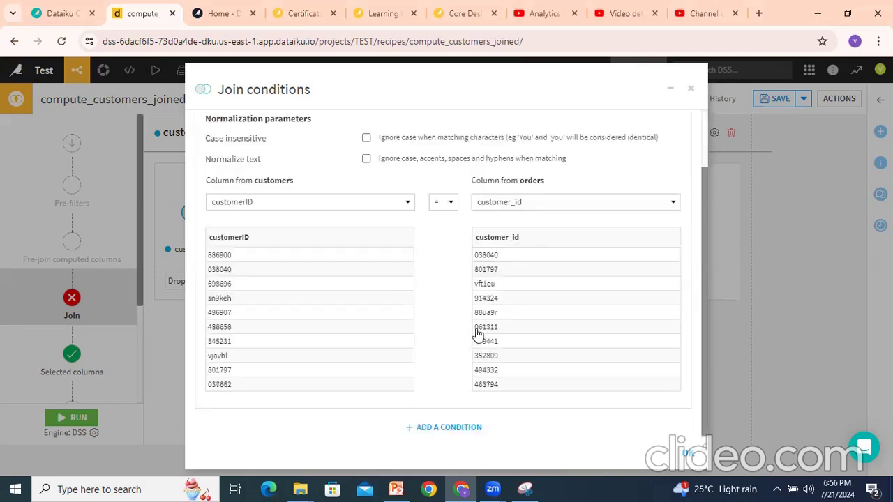
left_click(454, 432)
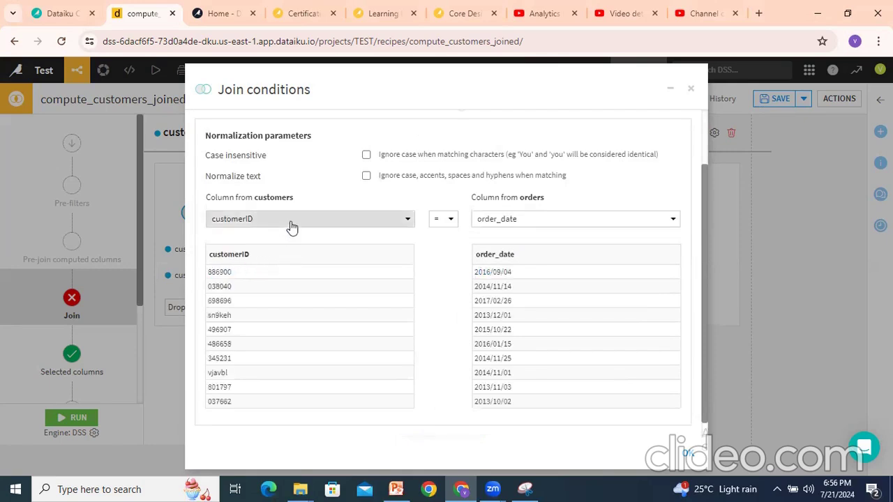
left_click(292, 220)
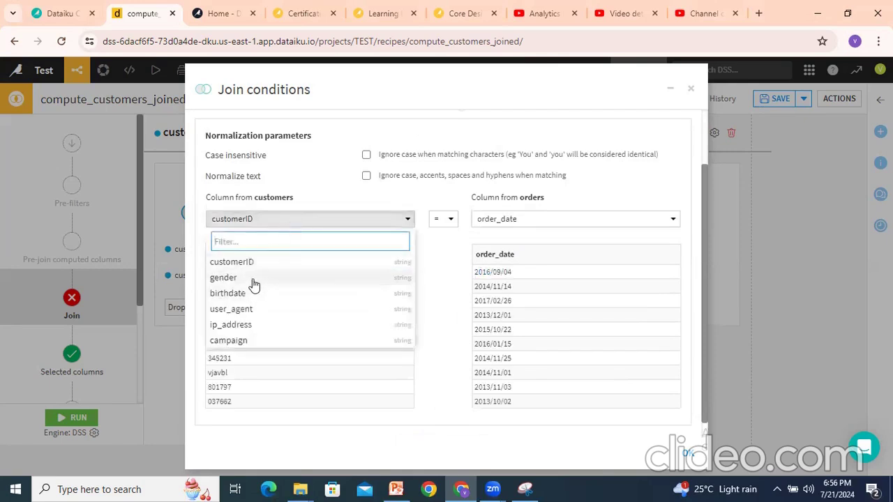
left_click(254, 282)
left_click(538, 220)
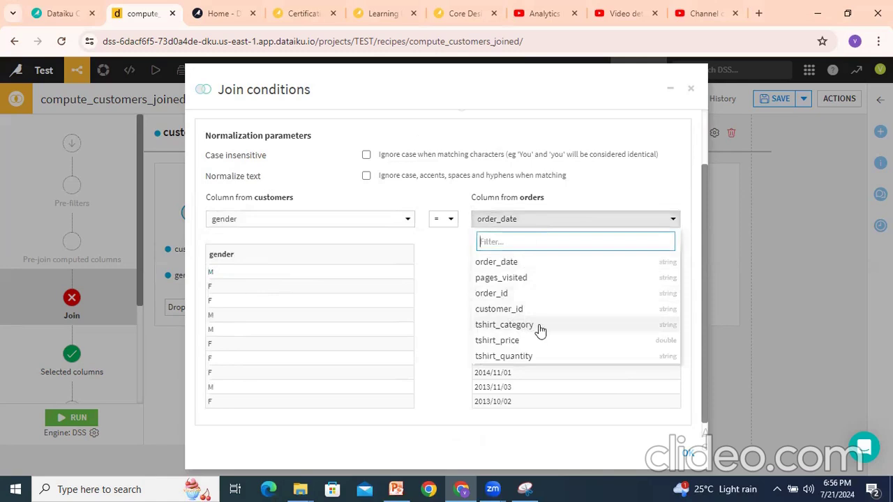
left_click(329, 232)
left_click(321, 230)
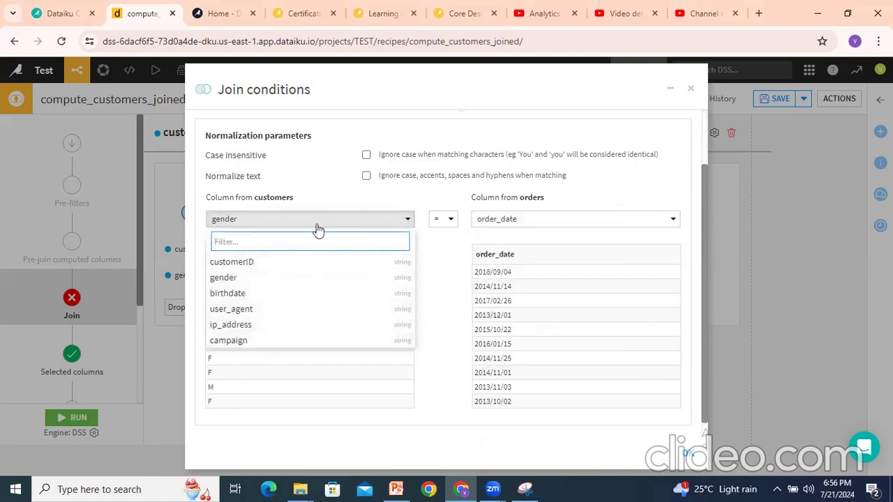
left_click(439, 242)
scroll(470, 255, "down", 1)
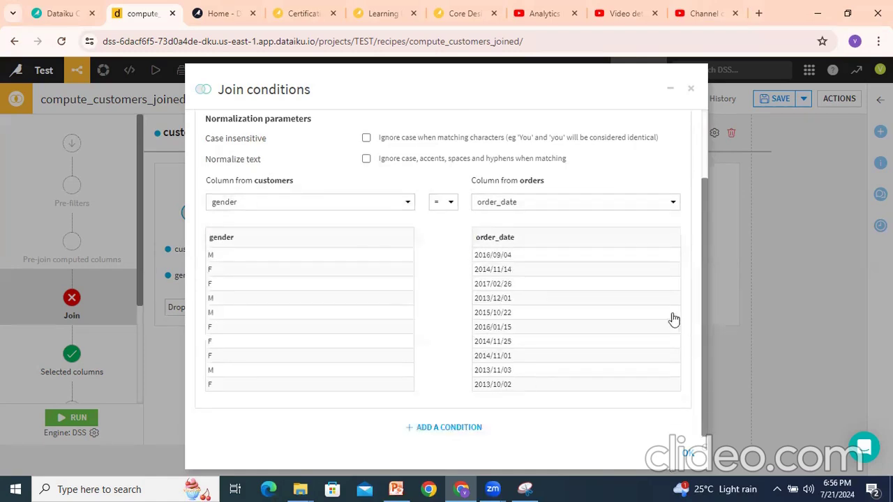
scroll(673, 318, "up", 1)
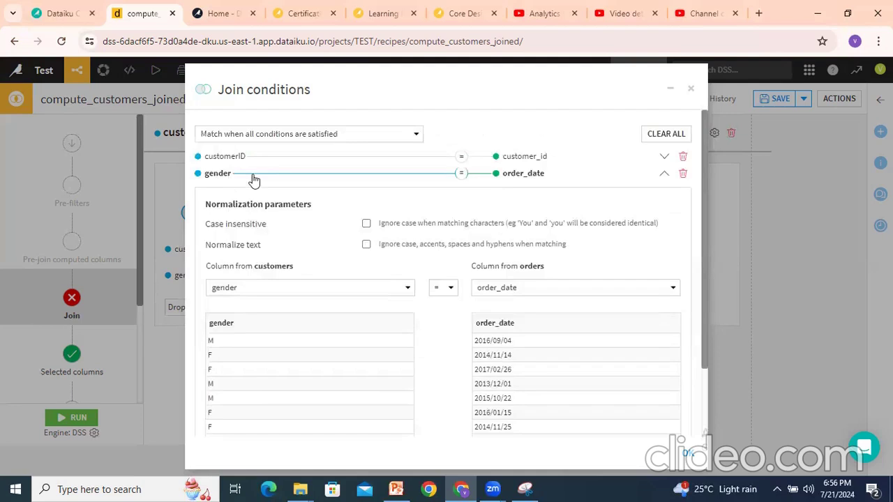
left_click(682, 177)
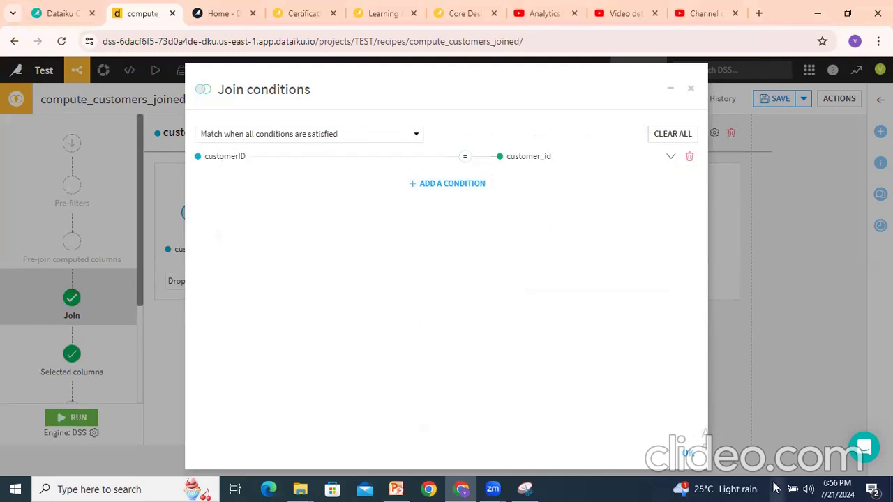
Accept the join conditions with the single customer ID match.
left_click(693, 456)
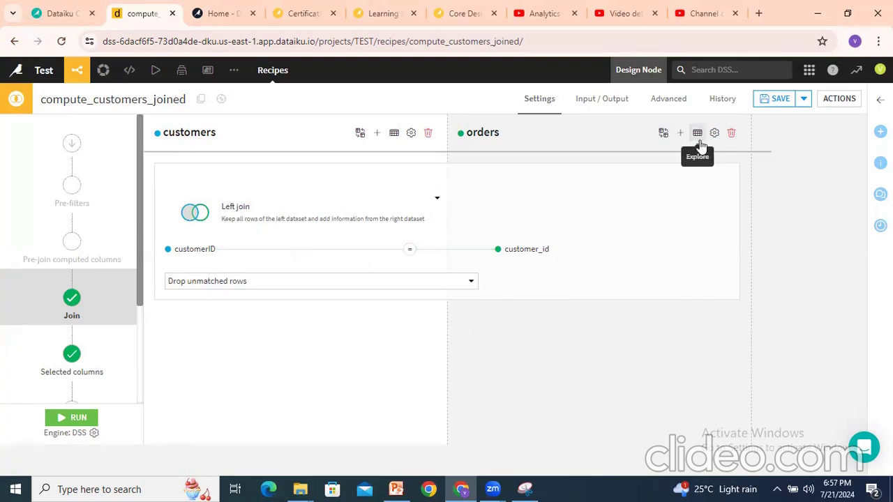
Try enabling the pre-filters on customers and orders without defining any condition, and switch both filters off again.
left_click(78, 191)
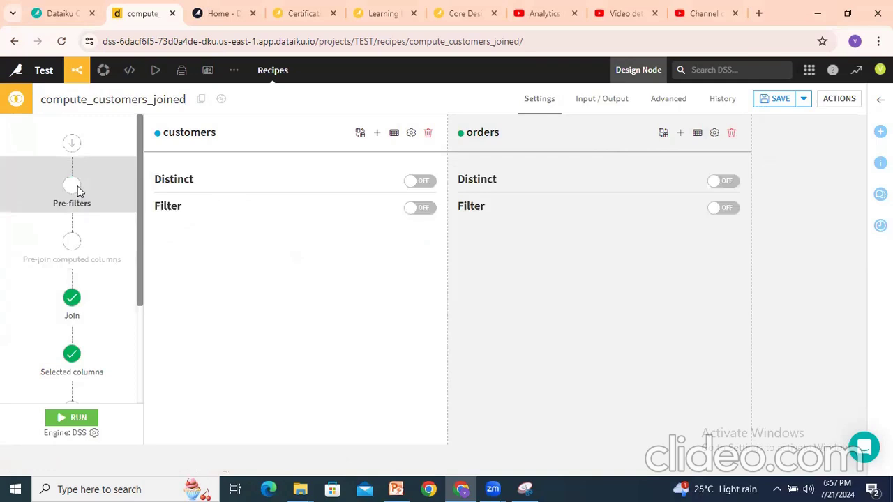
left_click(423, 210)
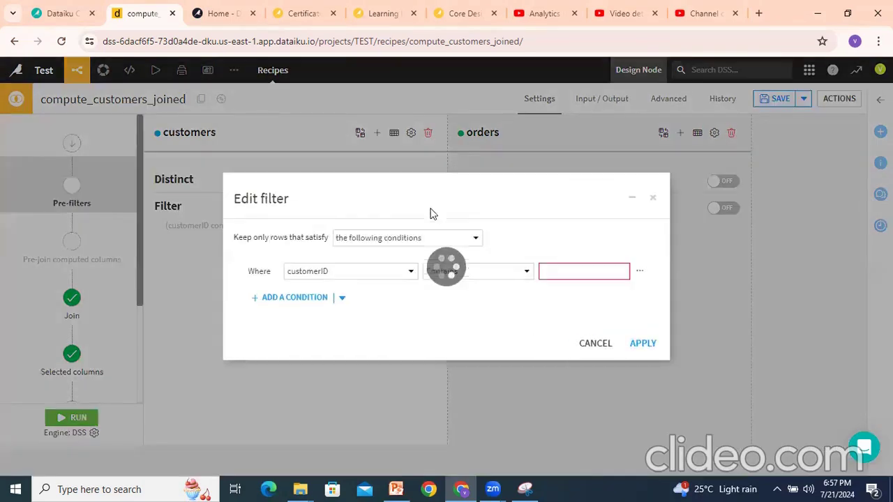
left_click(596, 345)
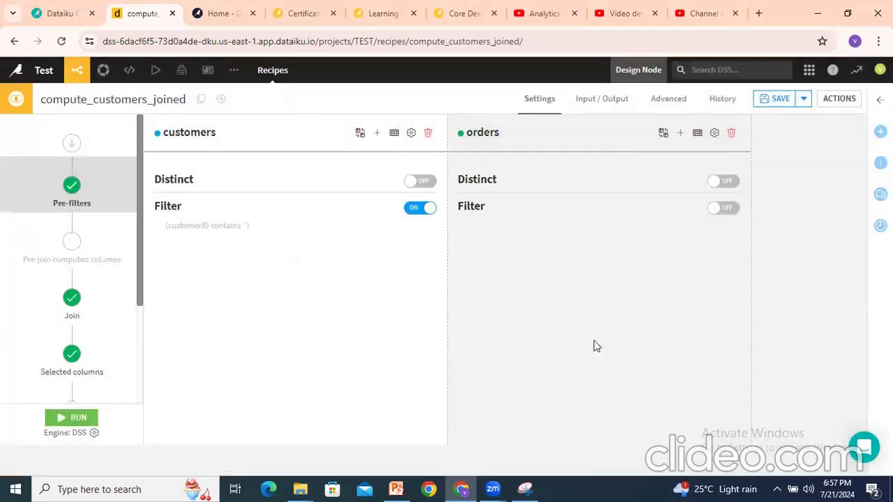
left_click(726, 208)
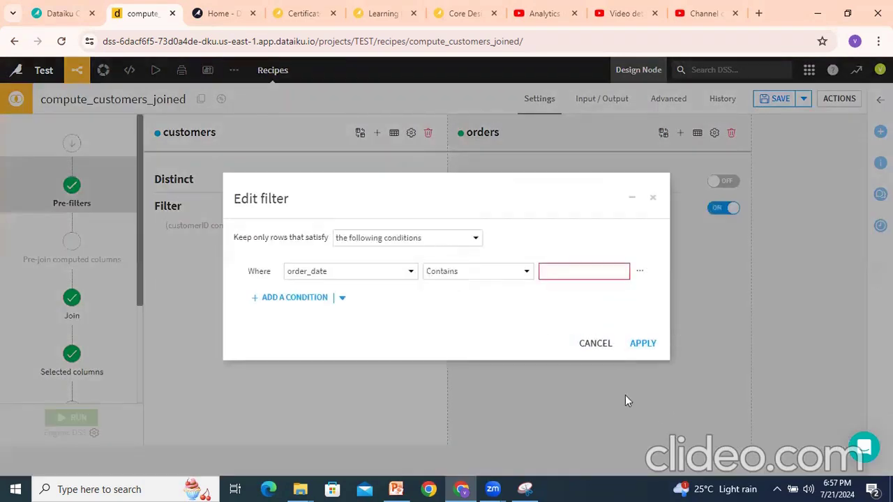
left_click(593, 344)
left_click(720, 209)
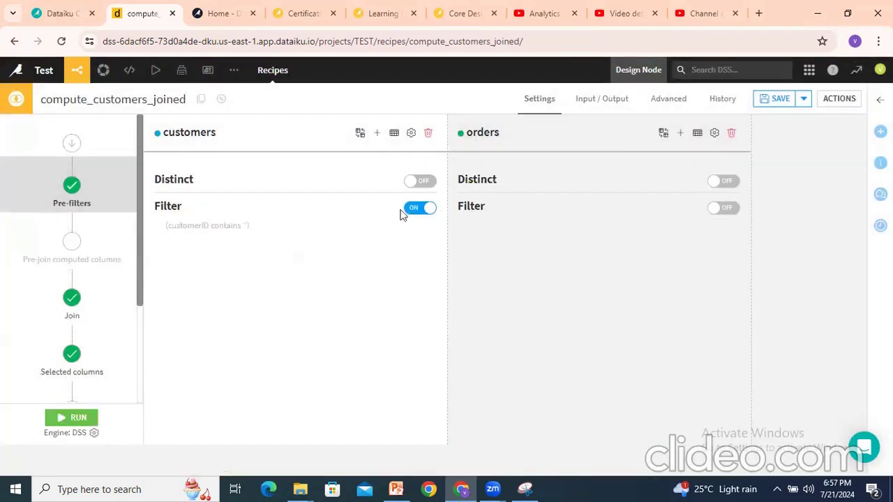
left_click(412, 210)
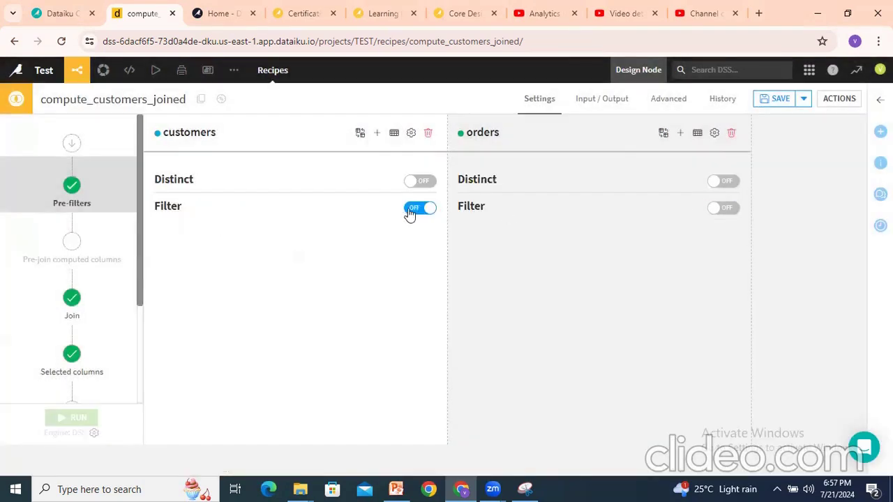
Check the pre-join computed columns options and return to the join settings.
left_click(70, 246)
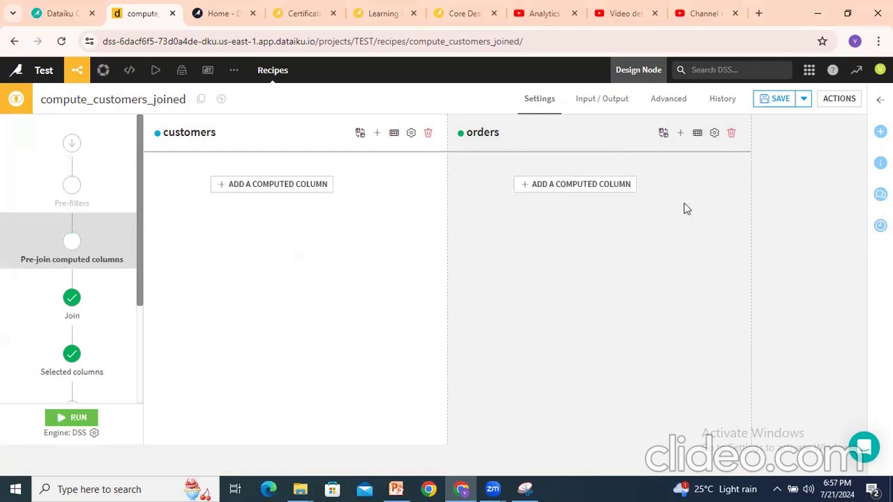
left_click(91, 311)
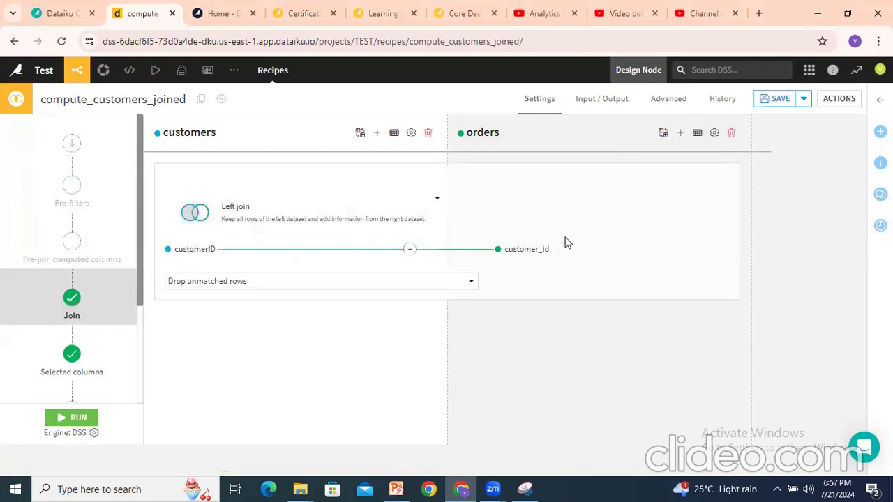
Set the output column selection to Manually select columns for both the customers and orders datasets.
scroll(86, 335, "down", 2)
left_click(74, 220)
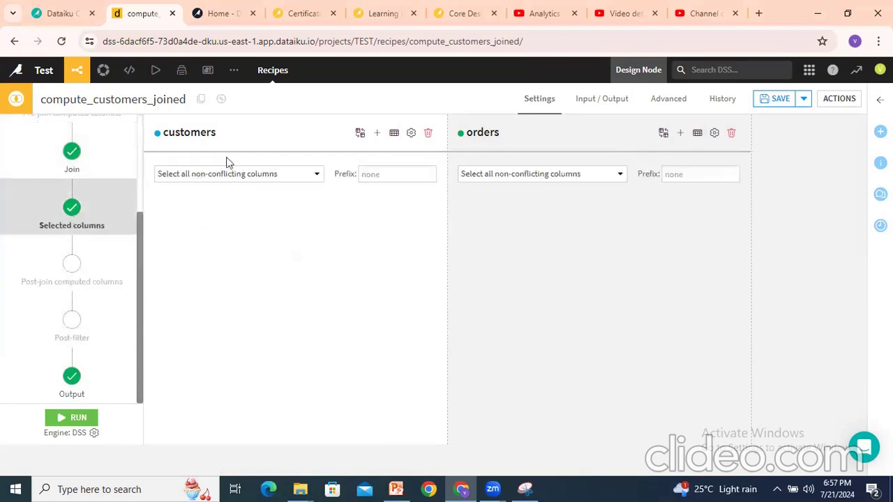
left_click(216, 175)
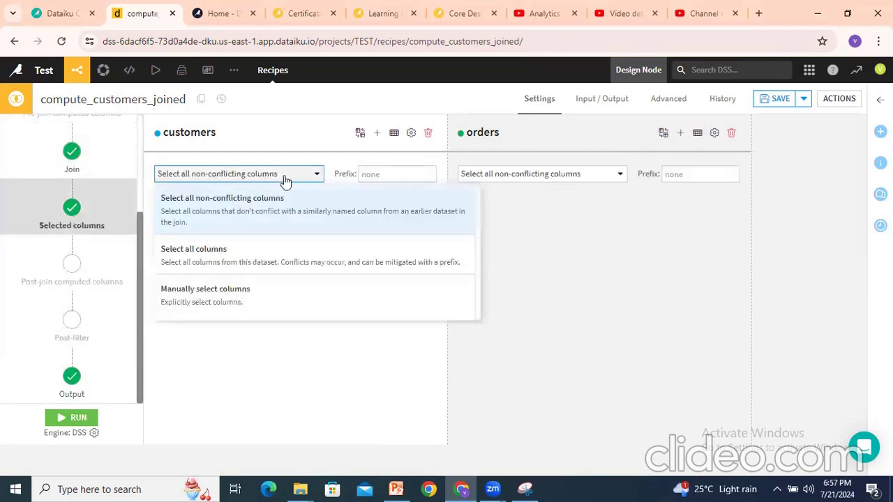
left_click(218, 261)
left_click(314, 174)
left_click(217, 296)
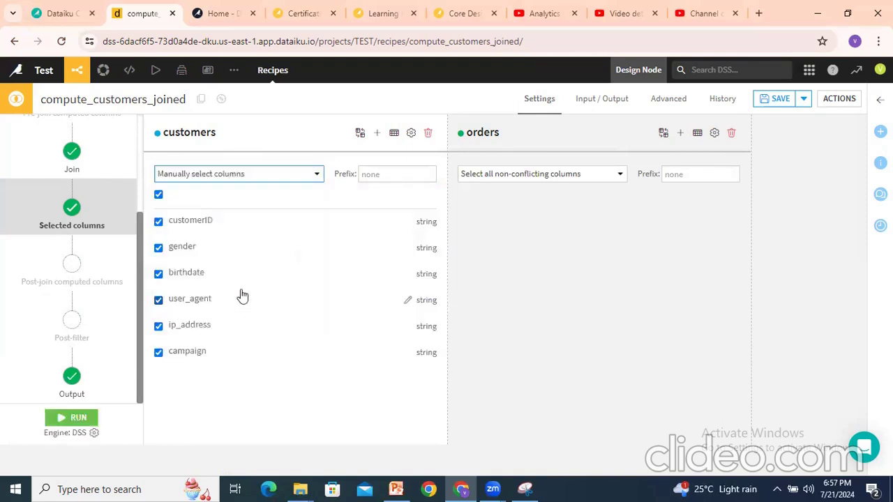
left_click(538, 175)
left_click(523, 300)
left_click(843, 235)
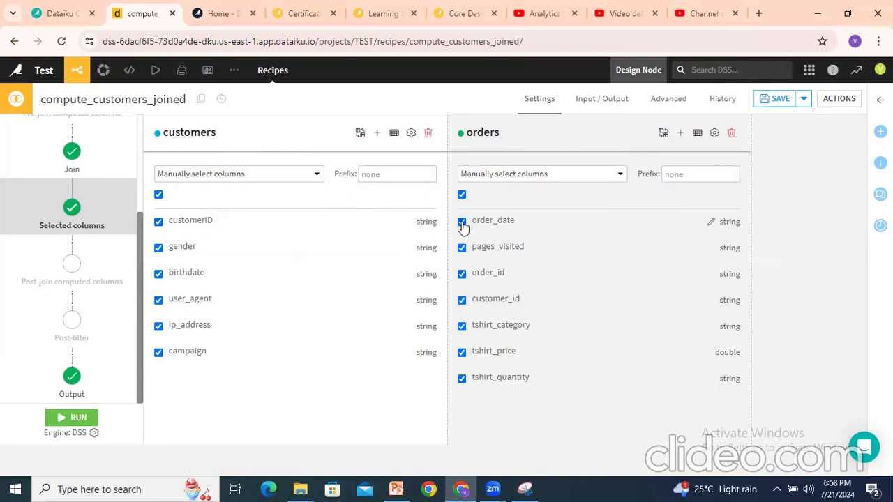
Exclude the pages_visited, order_id and customer_id columns of orders from the join output.
left_click(462, 248)
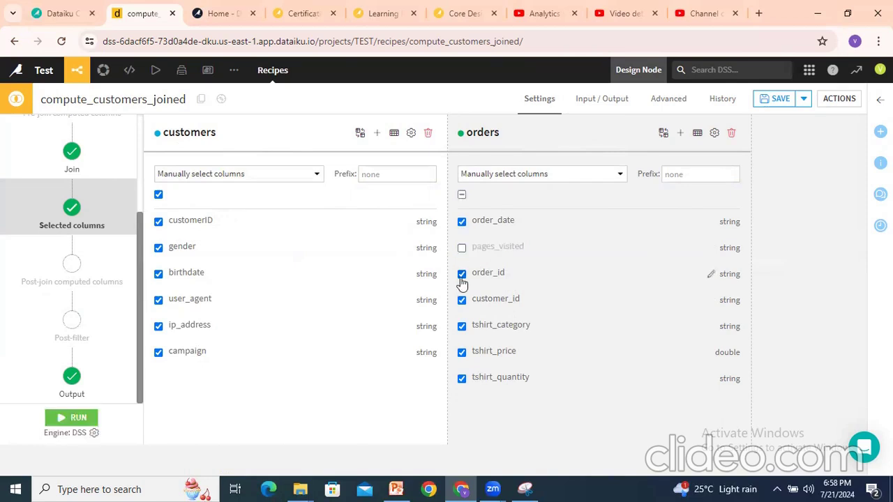
left_click(461, 275)
left_click(461, 300)
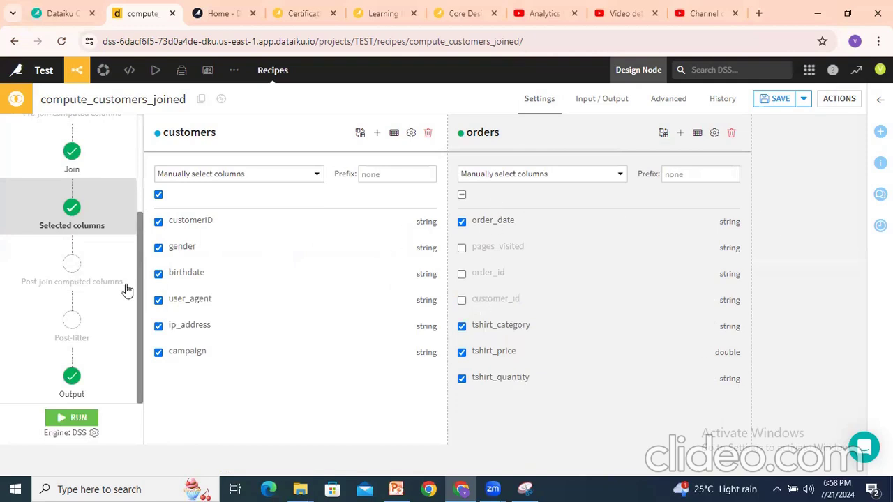
Review the post-join computed columns, post-filter and output column names, and return to the selected columns.
left_click(72, 271)
left_click(71, 332)
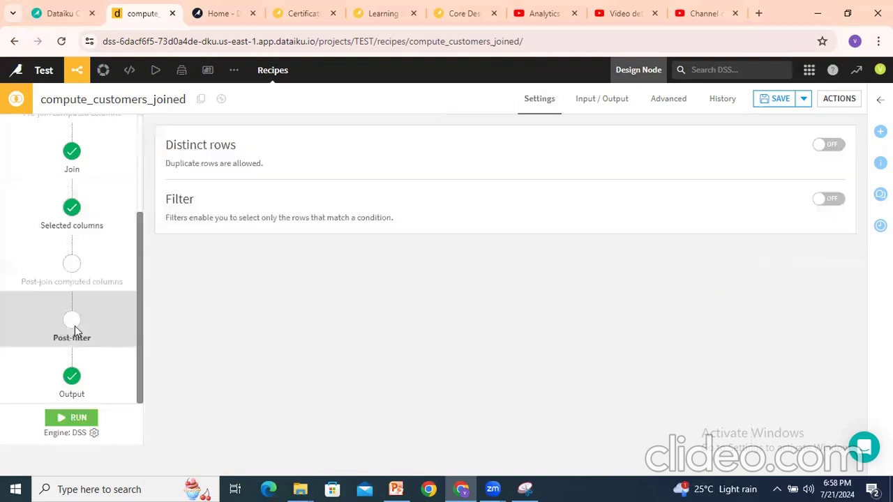
left_click(72, 381)
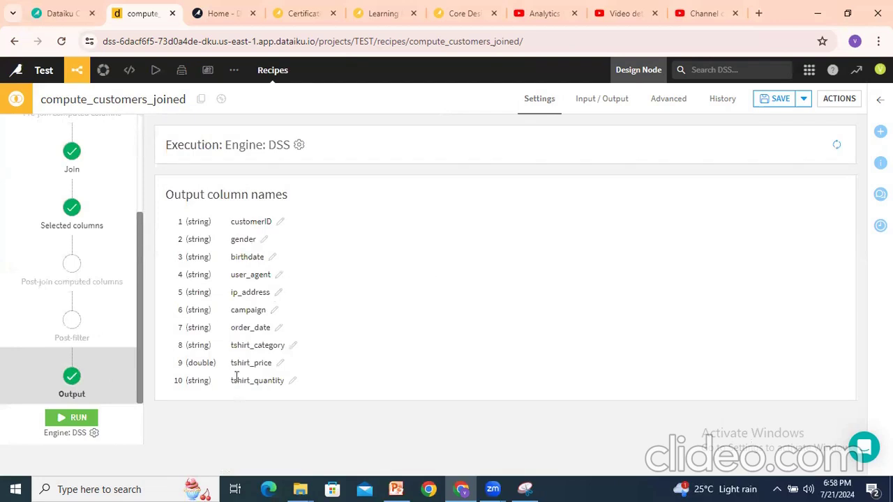
left_click(71, 217)
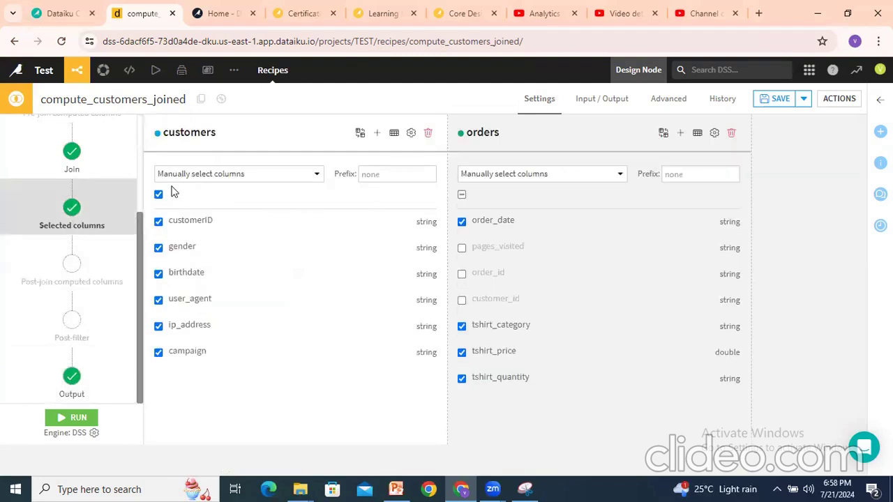
Set the prefix of the orders output columns to ORD.
left_click_drag(164, 132, 210, 132)
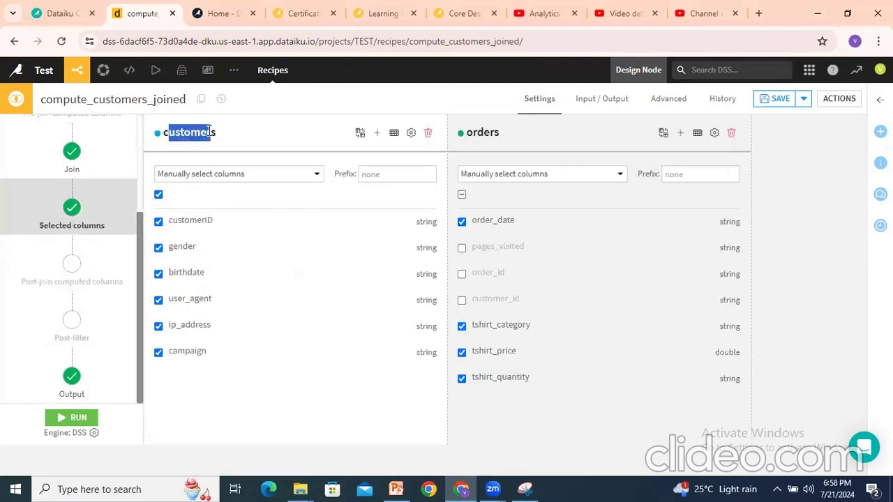
left_click_drag(477, 133, 516, 144)
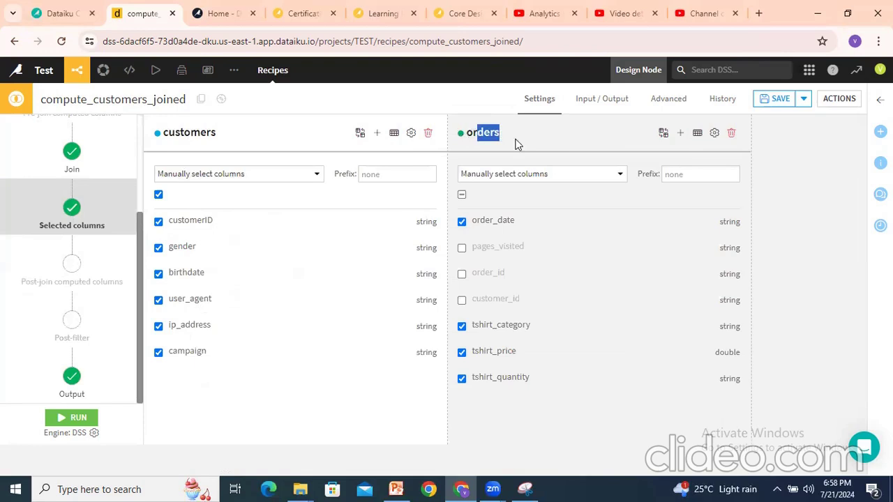
left_click(677, 174)
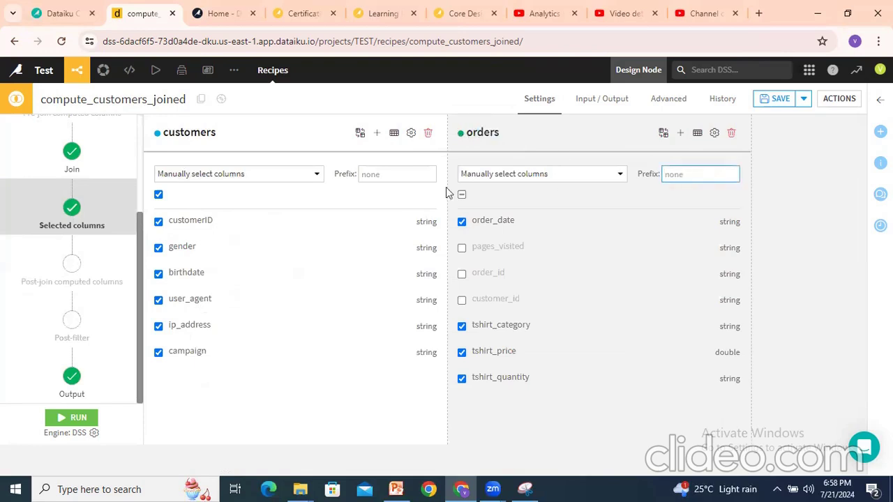
left_click(393, 174)
left_click(676, 177)
type("ORD")
left_click(675, 201)
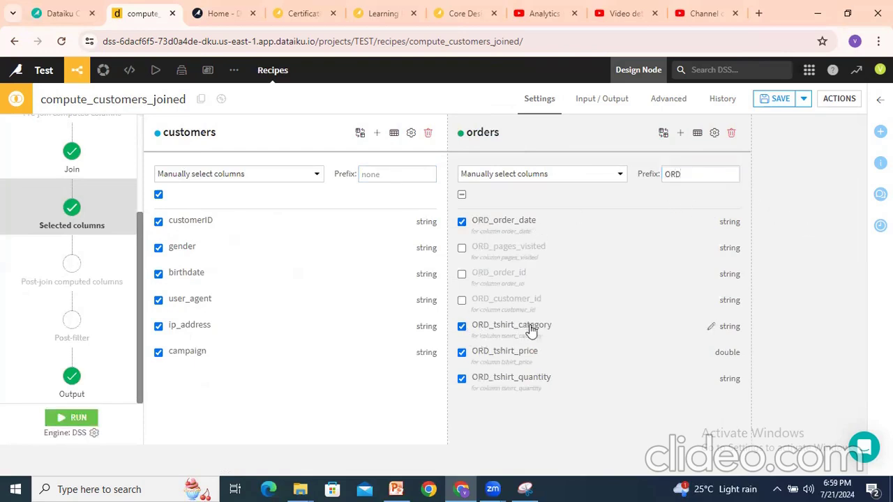
Clear the prefix from the orders output columns.
left_click(704, 175)
key("BackSpace")
key("BackSpace")
key("BackSpace")
left_click(776, 222)
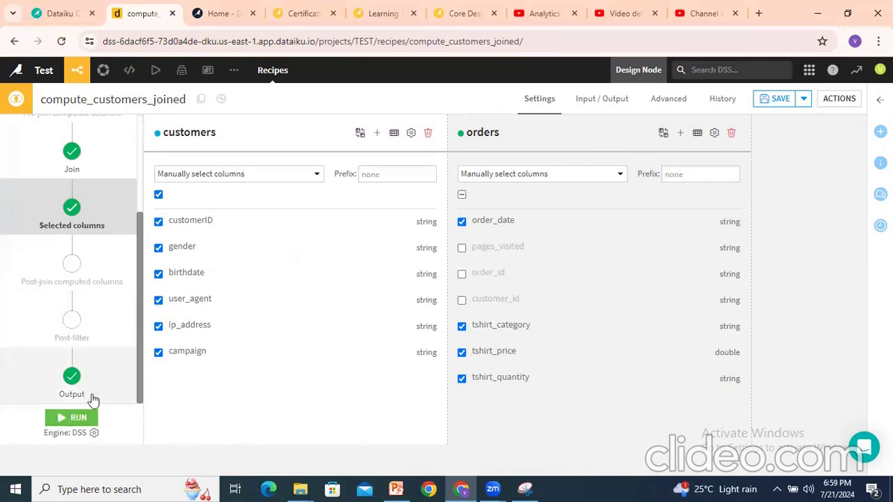
Run the compute_customers_joined recipe and check the job status.
left_click(76, 419)
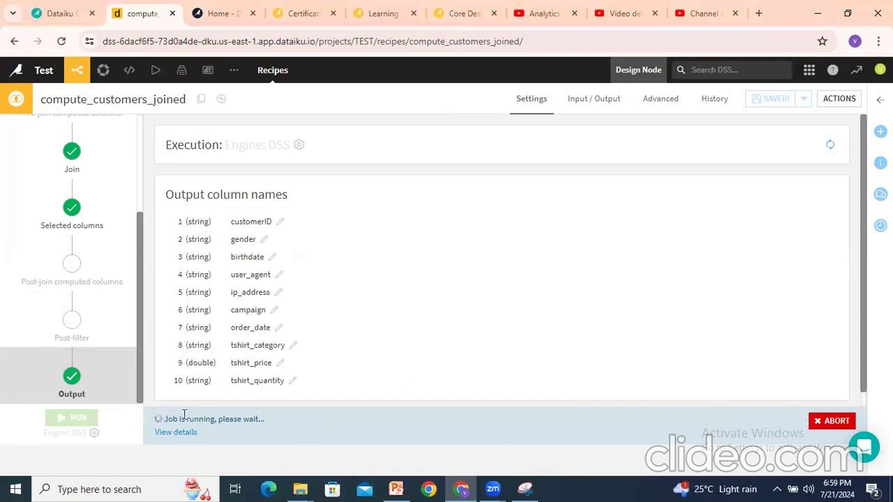
left_click_drag(180, 419, 238, 415)
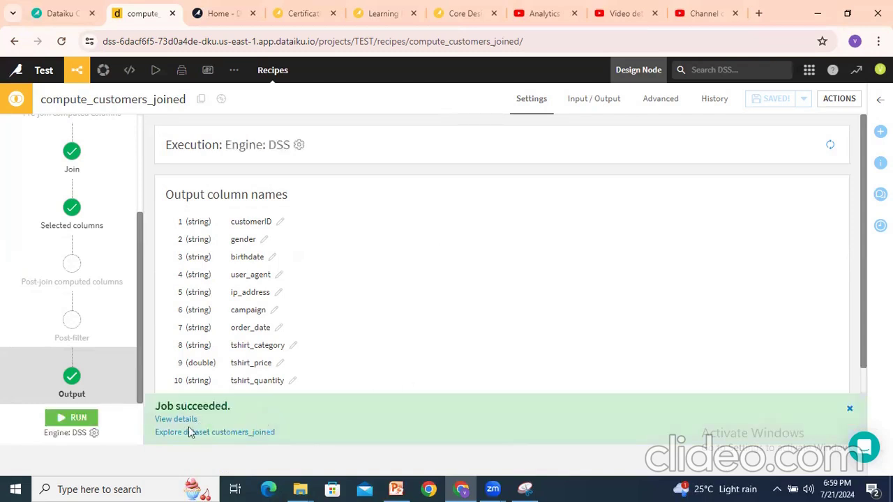
left_click_drag(162, 406, 231, 408)
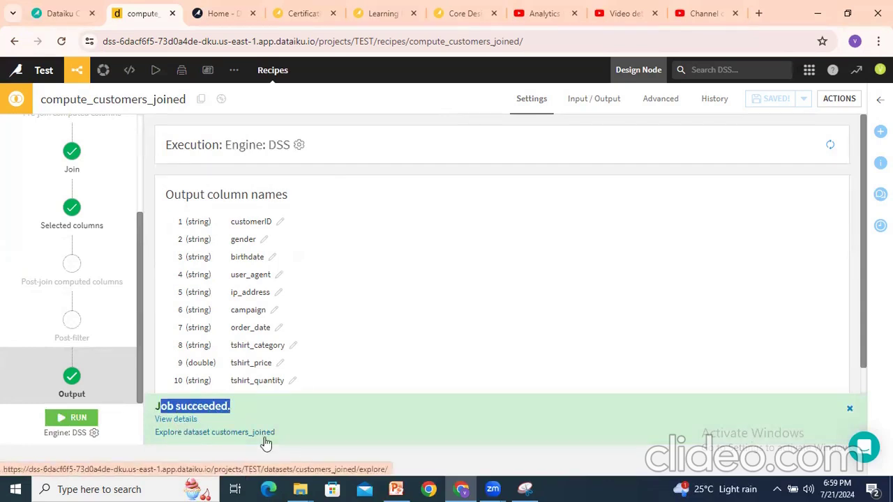
Return to the Flow and inspect how orders, the join recipe and customers_joined are connected.
mouse_move(82, 75)
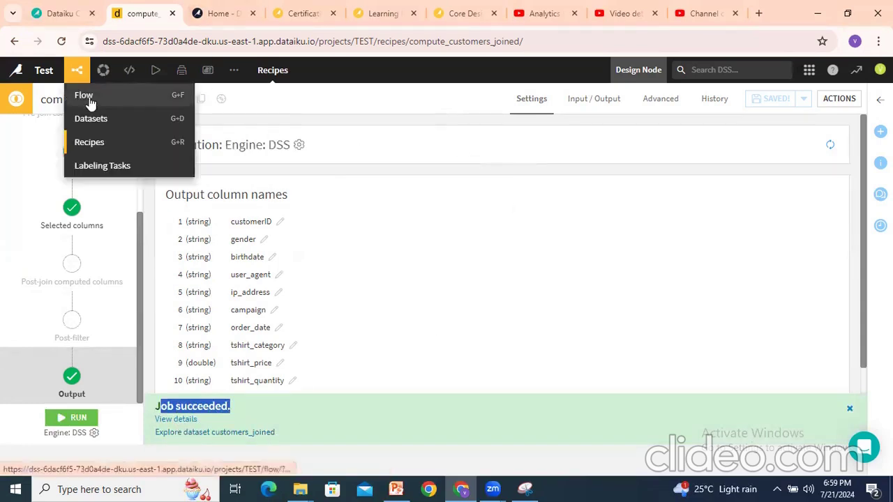
left_click(86, 97)
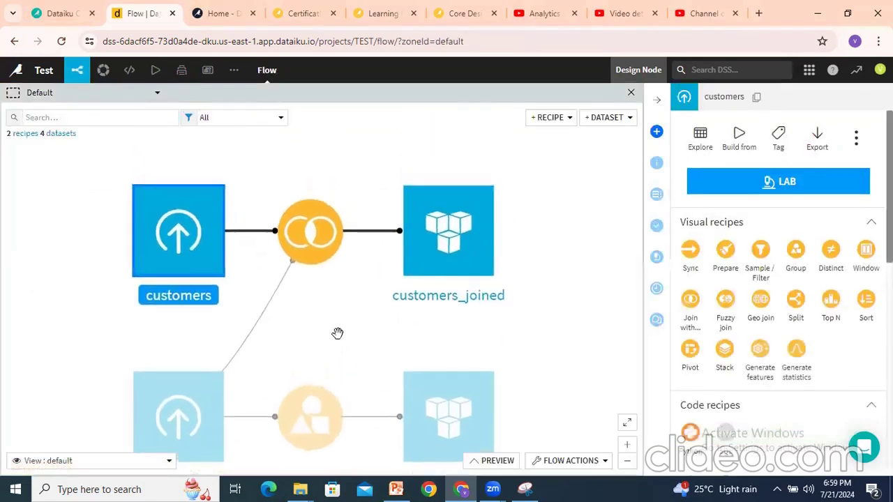
left_click(205, 367)
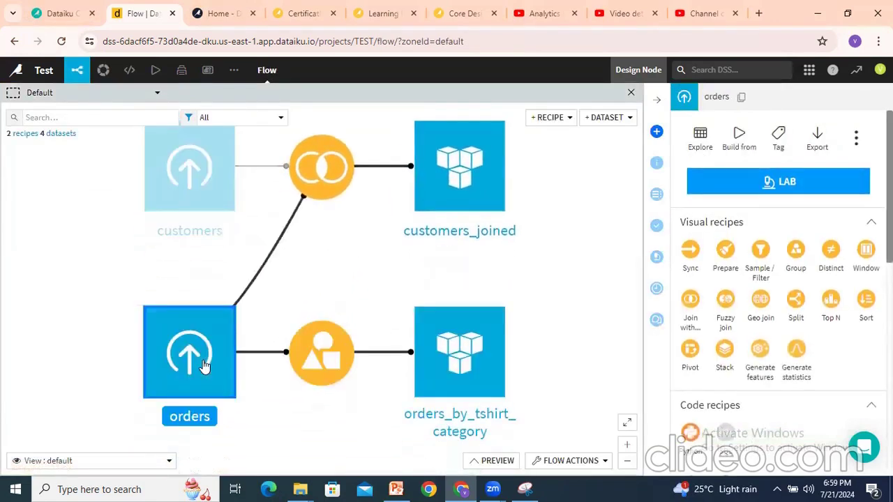
left_click(325, 181)
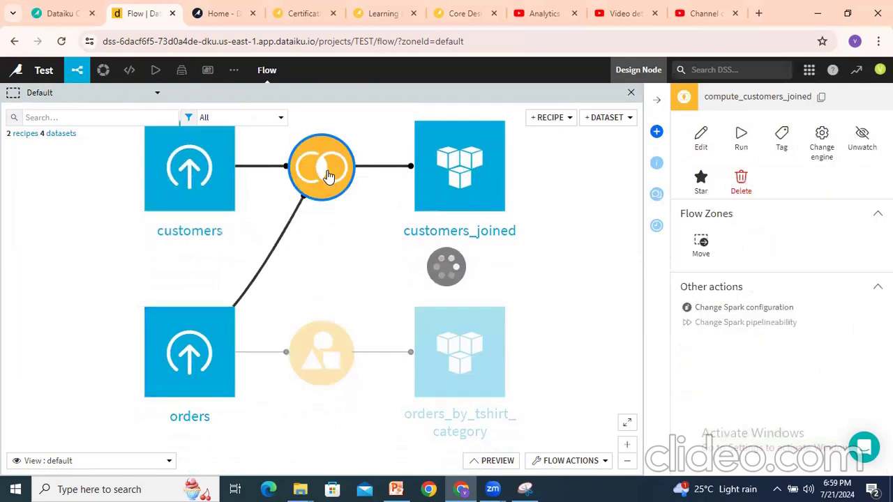
left_click(473, 164)
left_click_drag(473, 163, 429, 244)
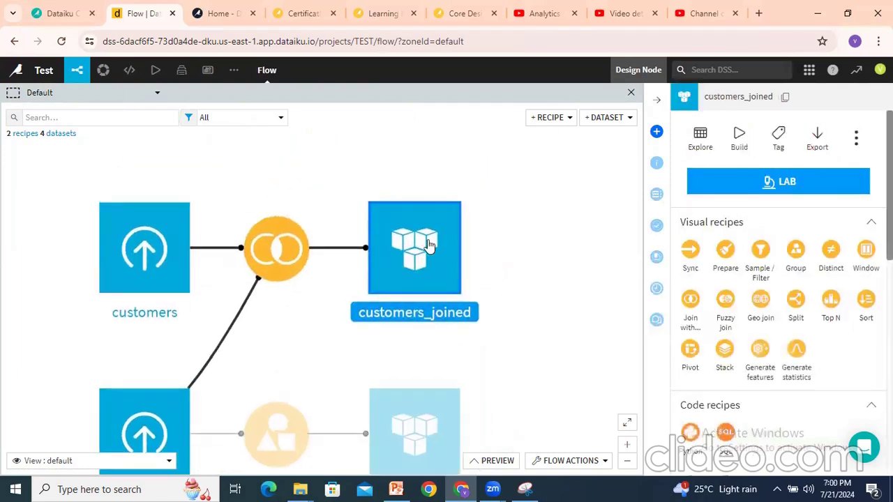
Open the customers_joined dataset, look through its columns and compute its total row count.
double_click(431, 244)
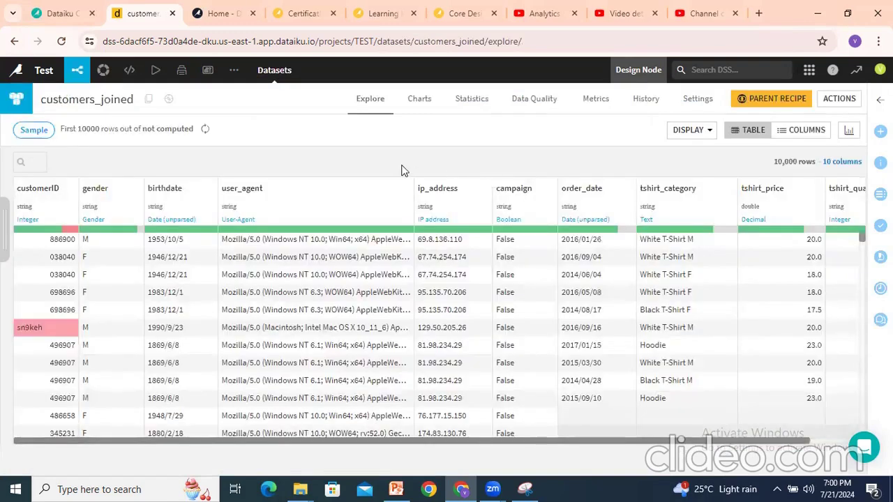
left_click_drag(142, 450, 83, 447)
left_click(96, 452)
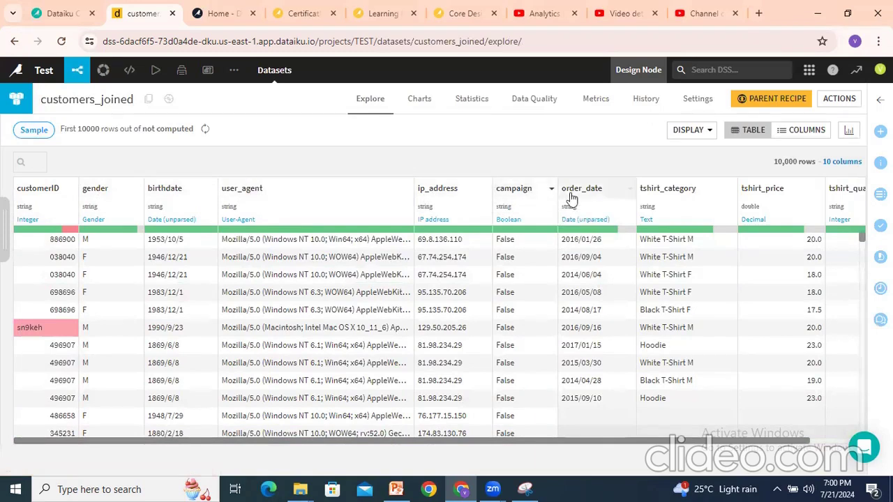
left_click_drag(612, 441, 736, 443)
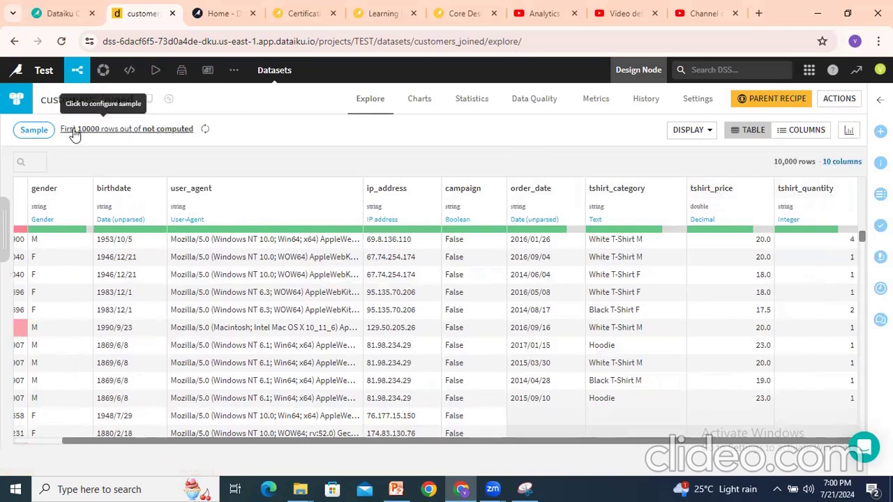
left_click(206, 130)
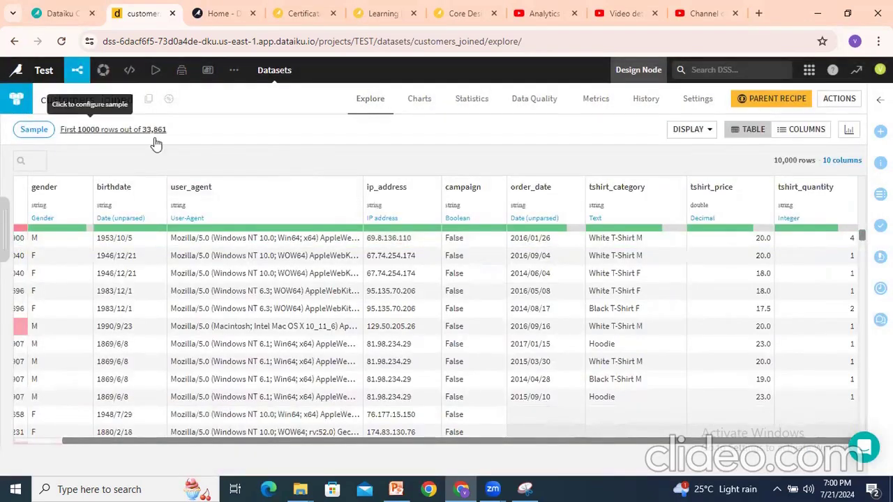
Review the sample settings and the available sampling methods for the customers_joined dataset.
left_click(39, 131)
left_click(59, 180)
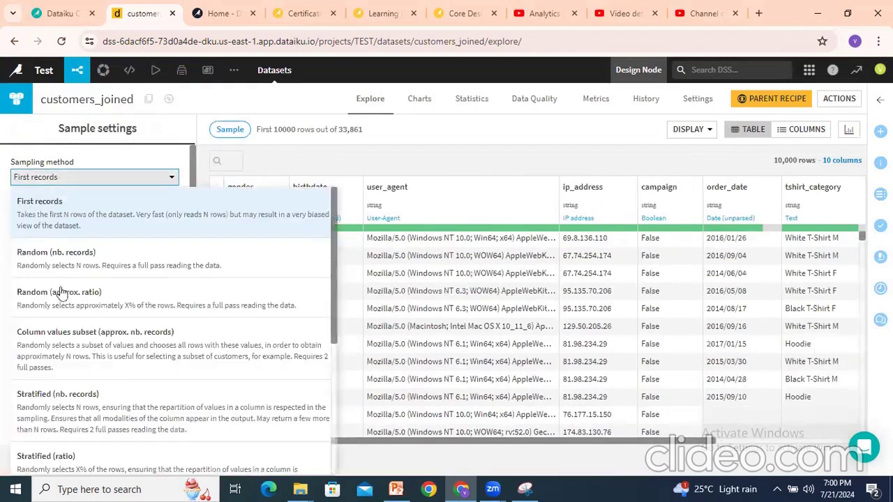
left_click(300, 145)
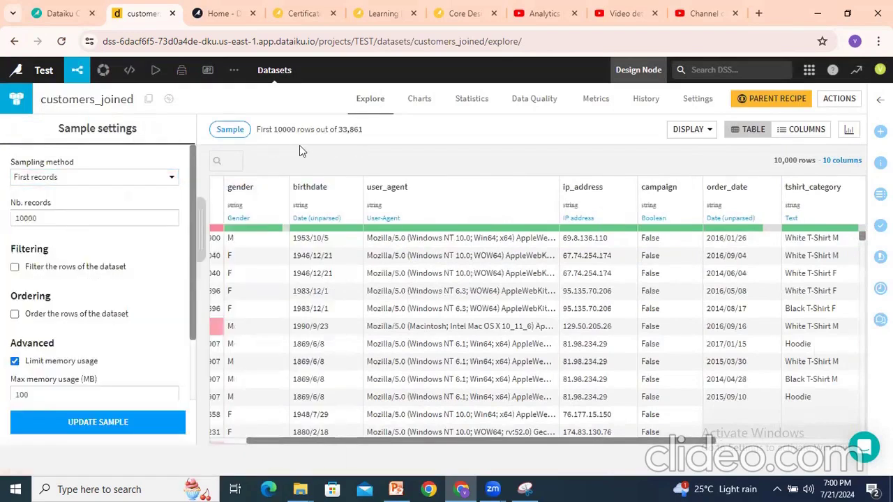
scroll(101, 299, "down", 2)
scroll(160, 230, "up", 2)
left_click(229, 129)
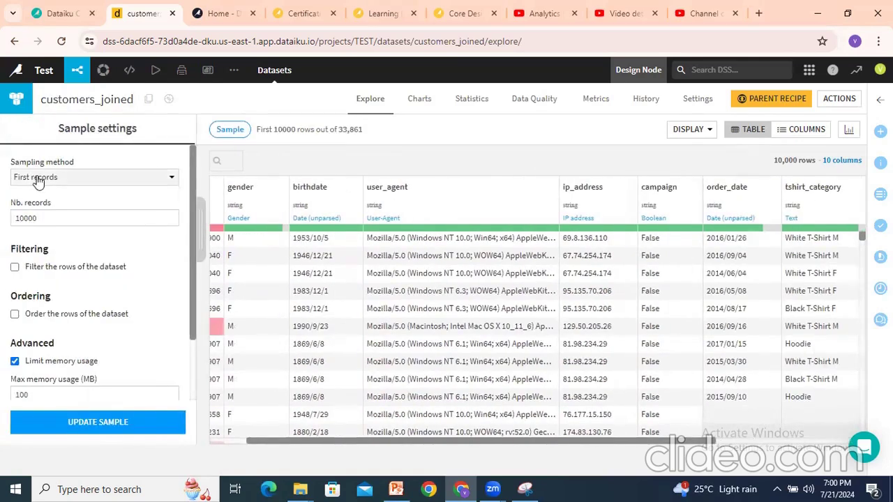
left_click(37, 177)
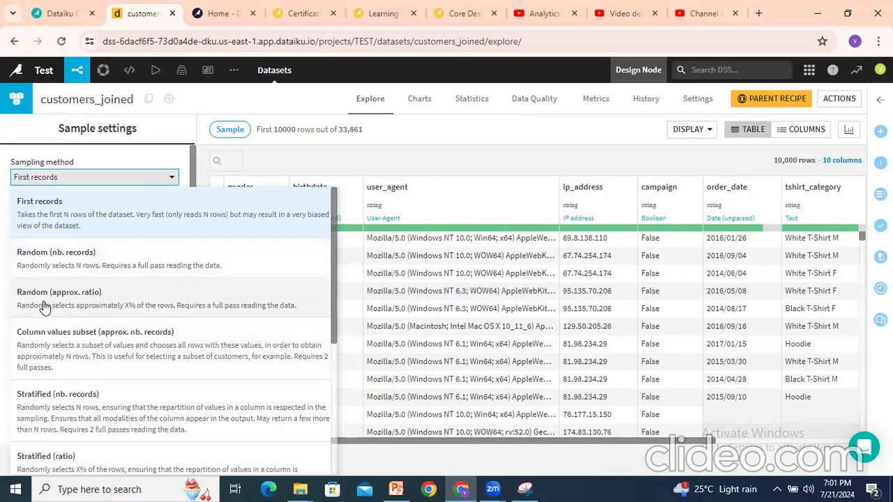
left_click(173, 179)
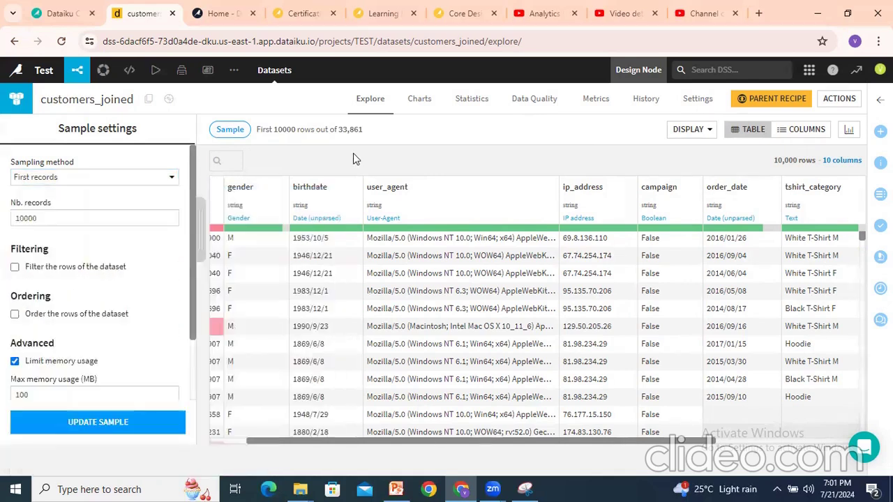
Try the Last records sampling method, restore First records and close the sample settings.
left_click(48, 183)
scroll(34, 295, "down", 5)
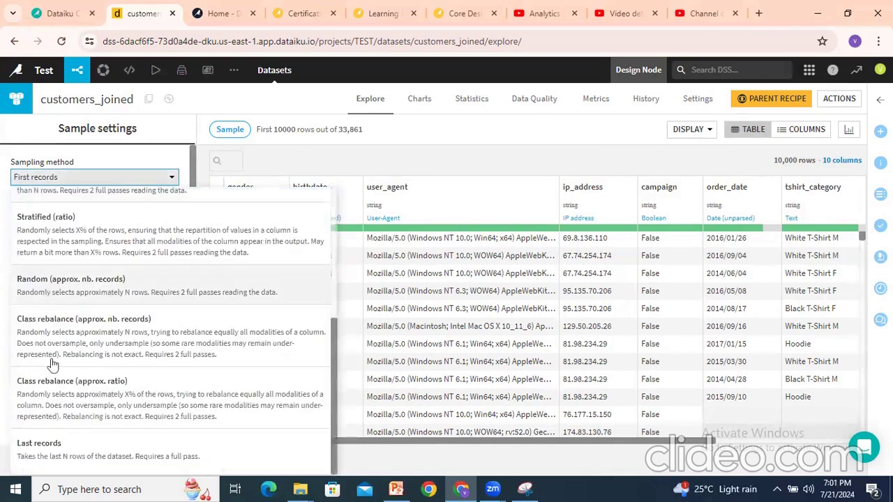
left_click(41, 448)
left_click_drag(37, 218, 2, 227)
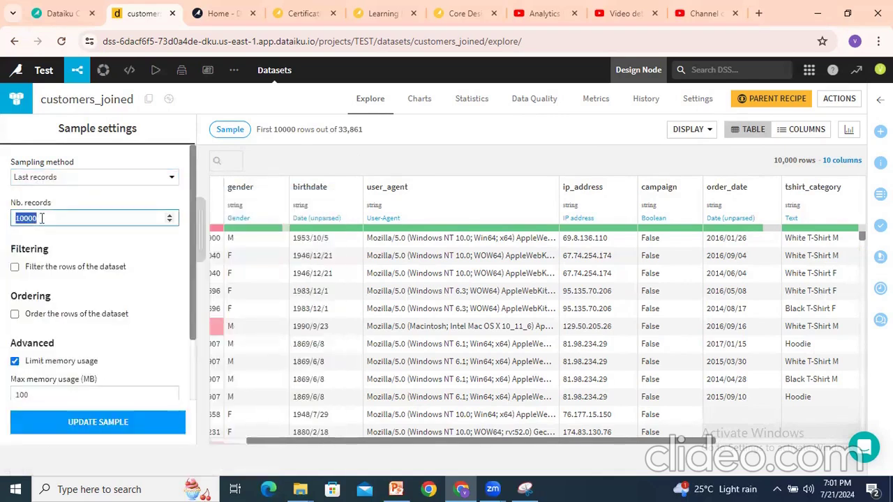
left_click(64, 179)
left_click(52, 218)
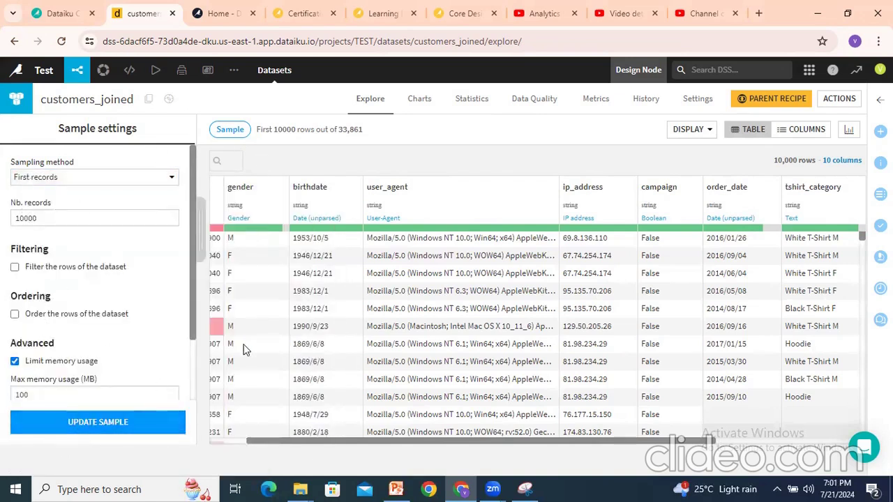
left_click(232, 131)
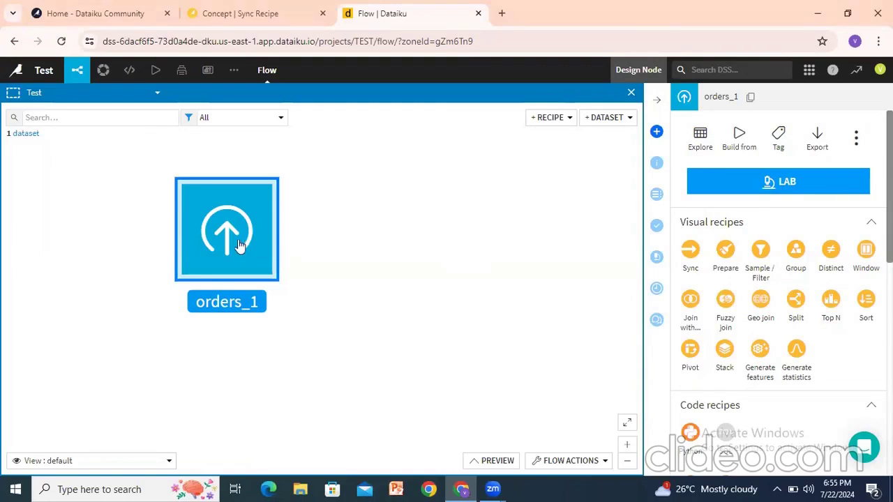
Create a Sync recipe from the orders_1 dataset with output orders_1_copy in dataiku-managed-storage, Parquet format.
left_click(690, 254)
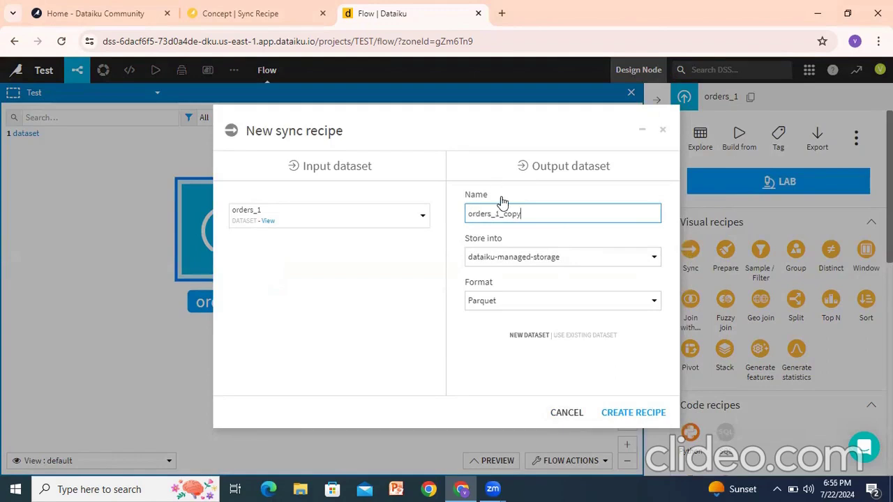
left_click(633, 413)
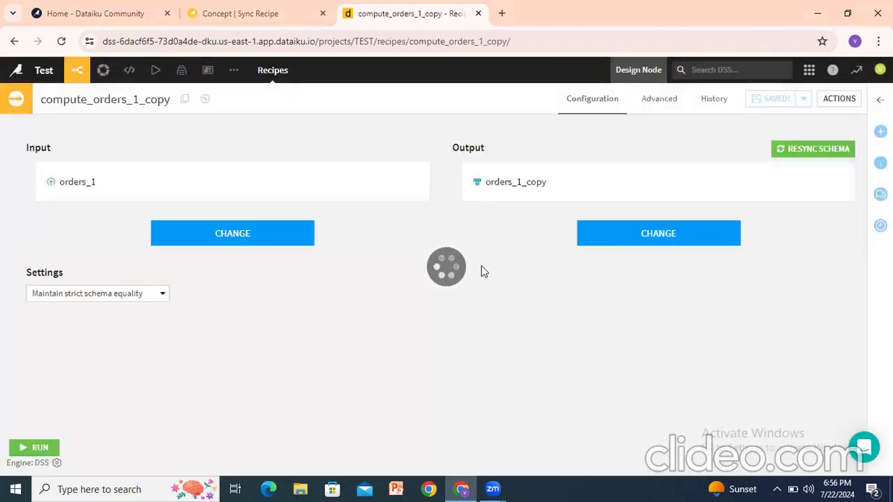
Read the Sync recipe use case in the Dataiku Academy lesson and compare it with the compute_orders_1_copy recipe.
left_click(274, 17)
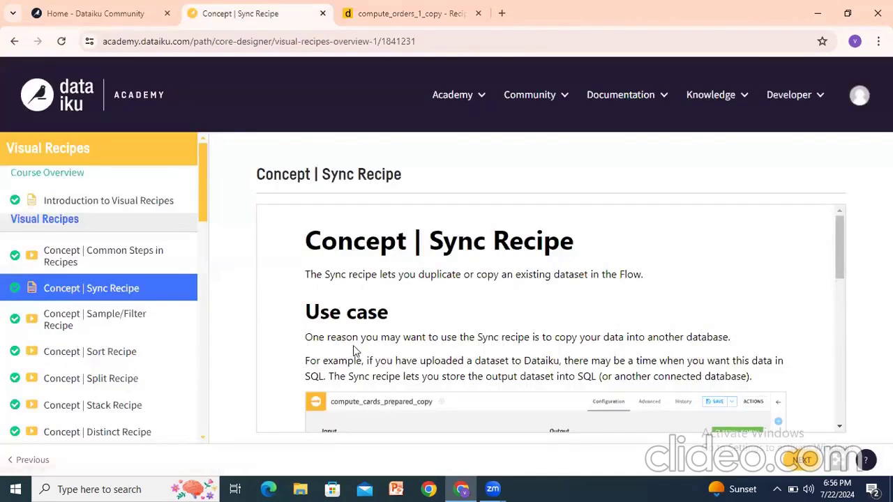
left_click_drag(316, 337, 721, 338)
left_click(594, 340)
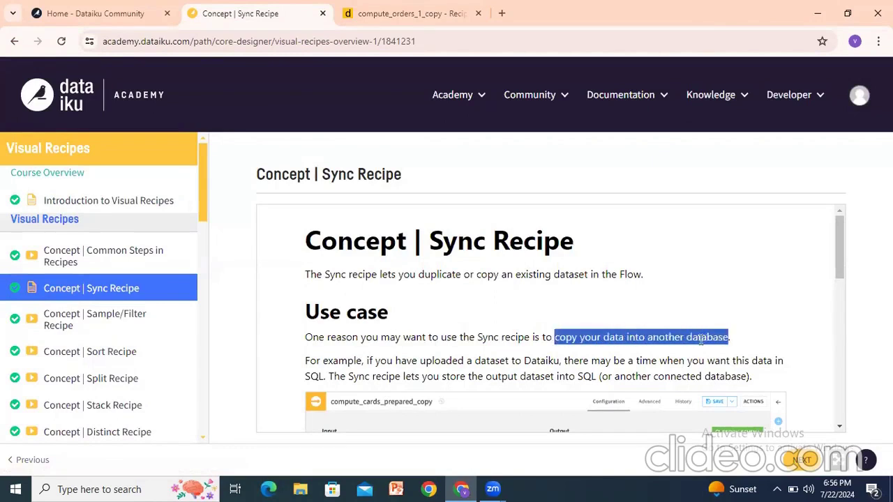
left_click(592, 338)
left_click_drag(542, 339, 723, 335)
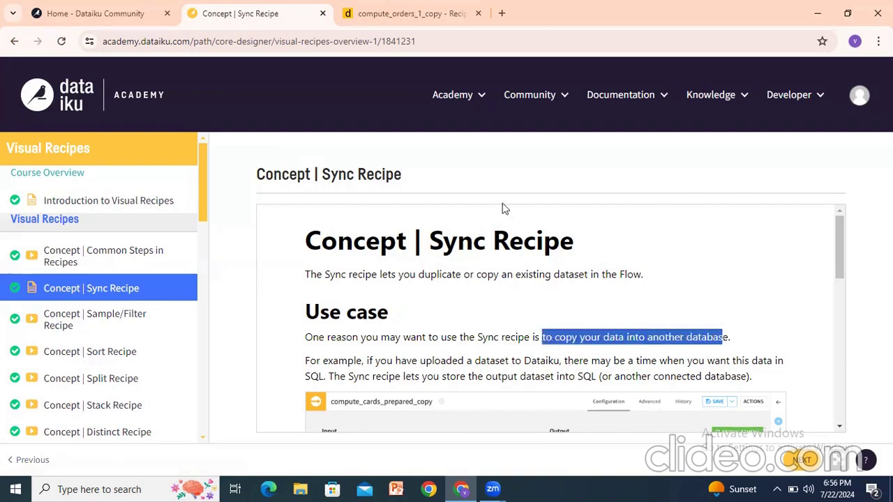
left_click(423, 15)
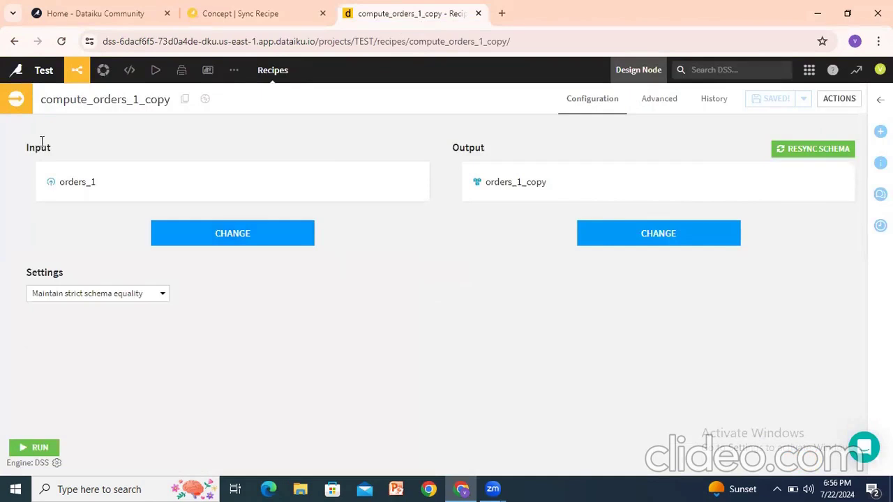
left_click(229, 14)
left_click(539, 358)
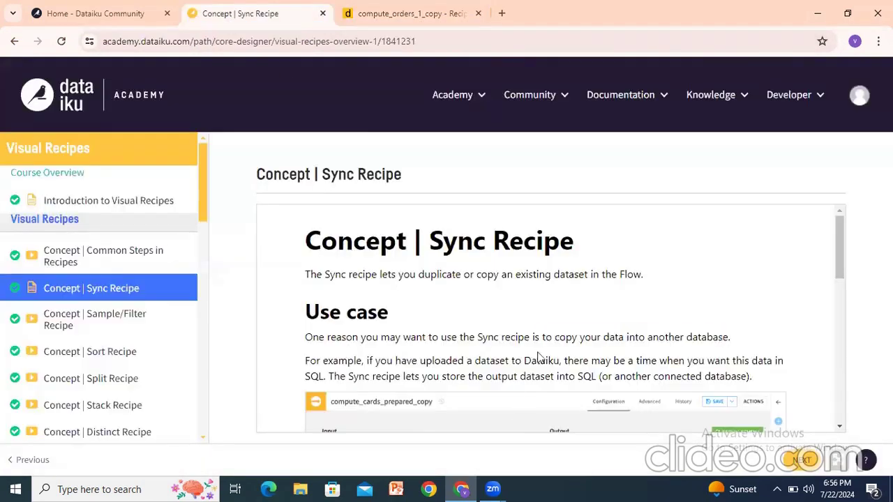
left_click_drag(452, 338, 565, 332)
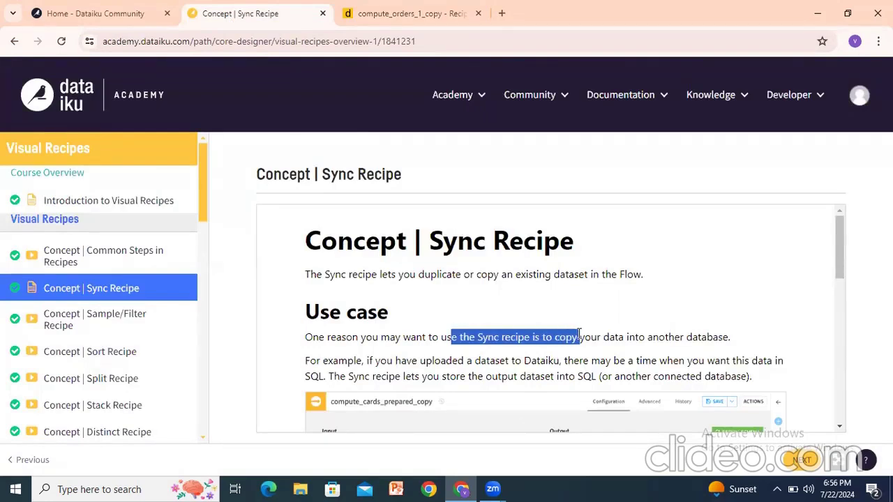
left_click(588, 336)
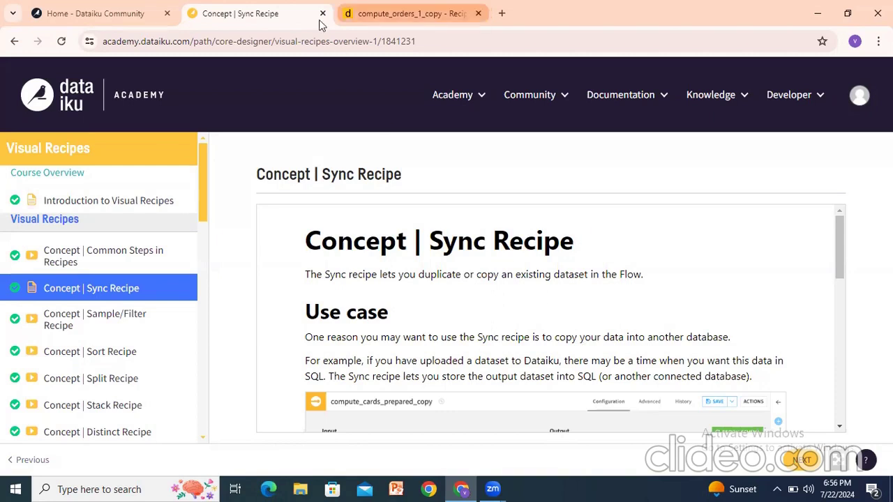
Return to the compute_orders_1_copy recipe and run it to sync orders_1 into orders_1_copy.
left_click(341, 17)
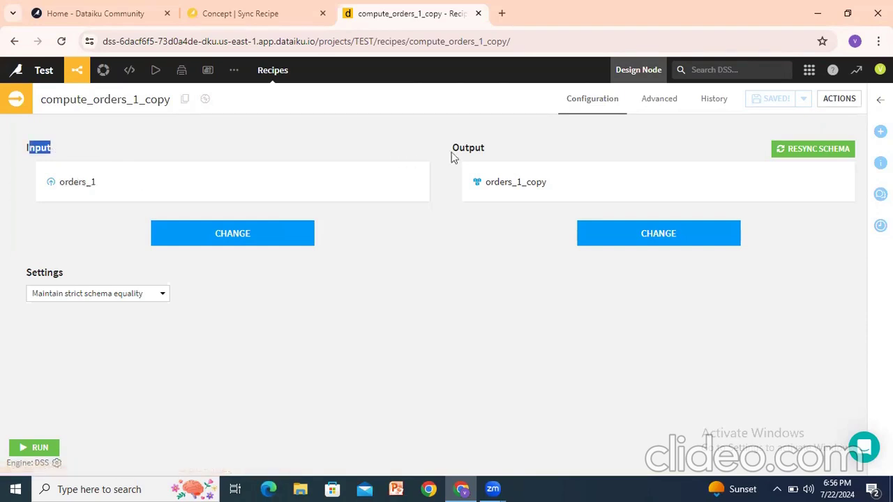
left_click(511, 150)
left_click_drag(465, 147, 485, 149)
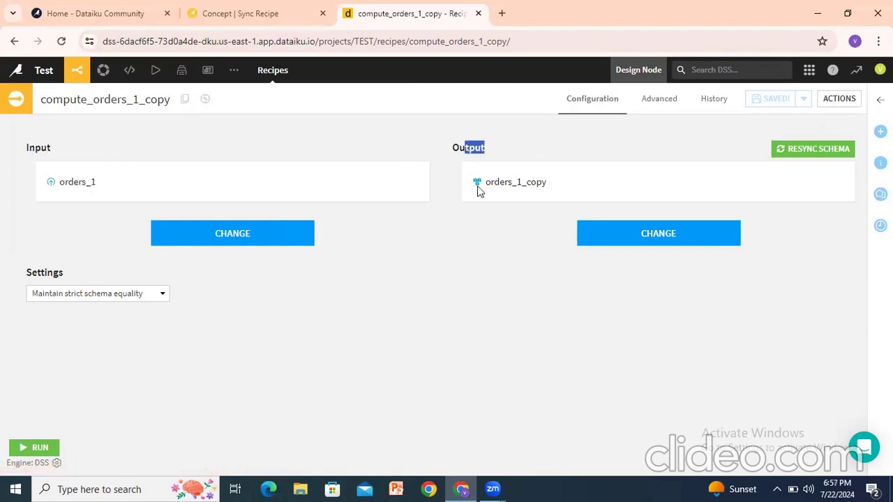
left_click(506, 258)
left_click(36, 447)
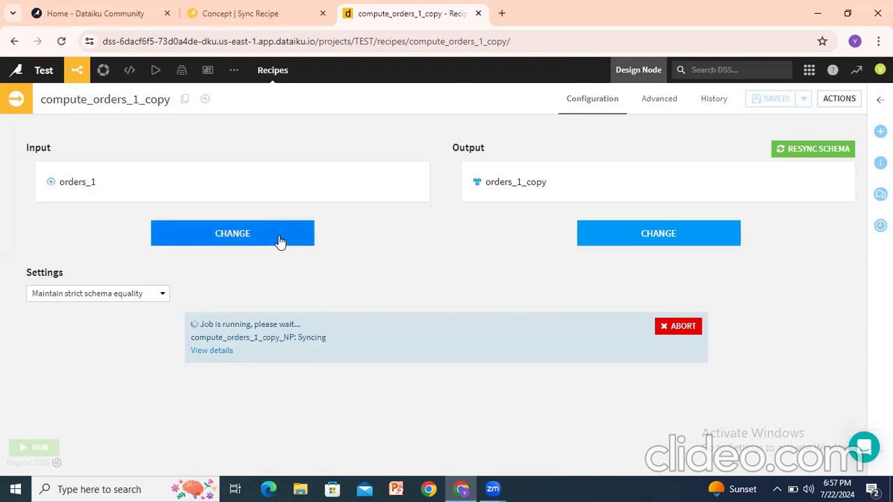
left_click_drag(208, 325, 277, 322)
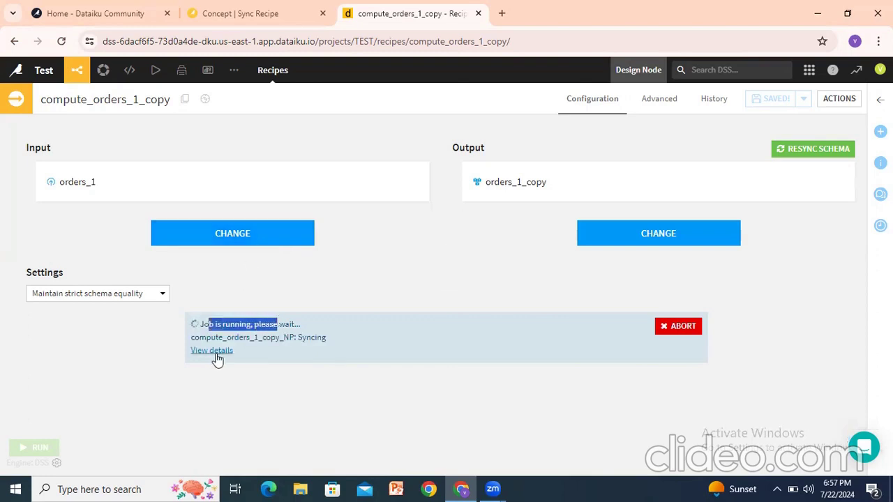
left_click_drag(214, 324, 268, 325)
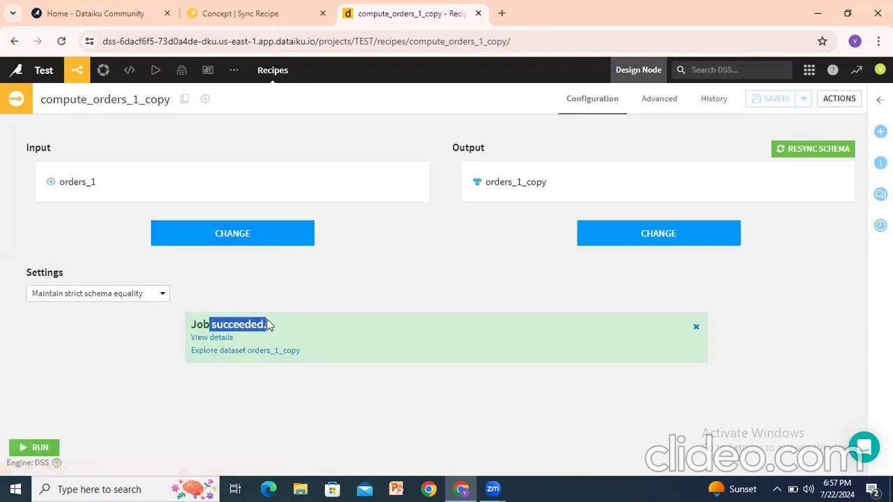
View the Sync recipe between orders_1 and orders_1_copy in the project's Flow.
mouse_move(76, 71)
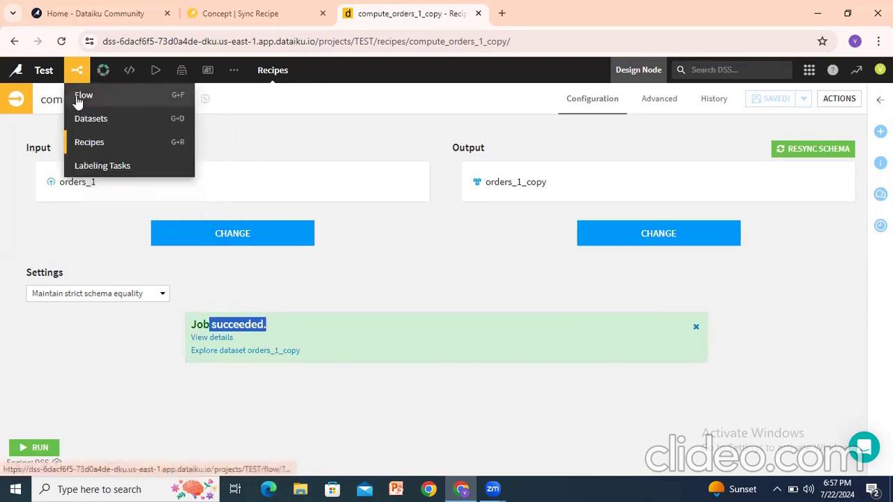
left_click(80, 96)
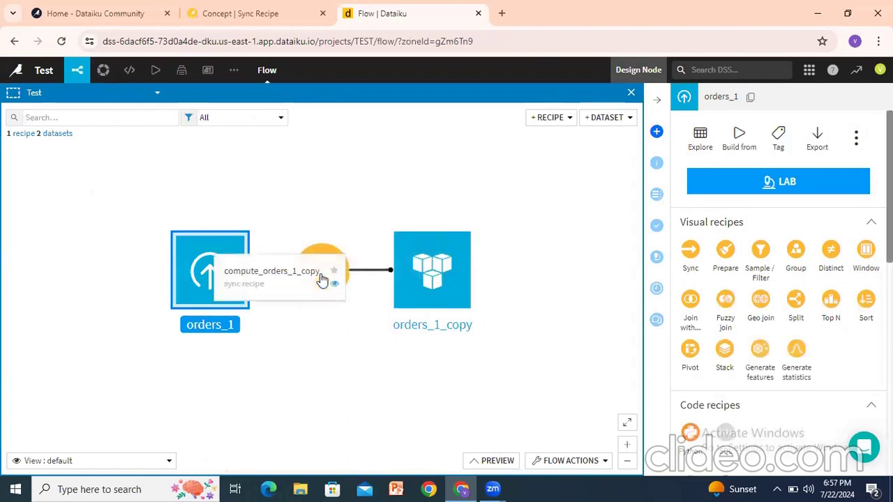
left_click(322, 280)
left_click(209, 273)
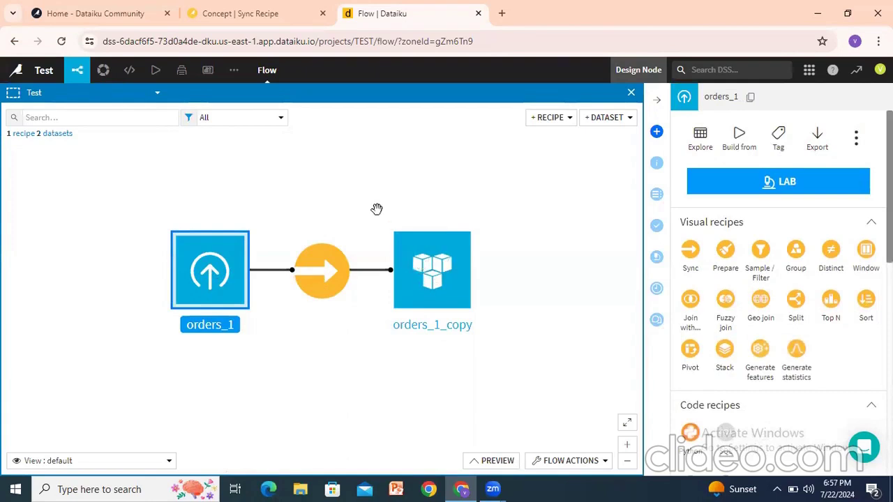
double_click(318, 281)
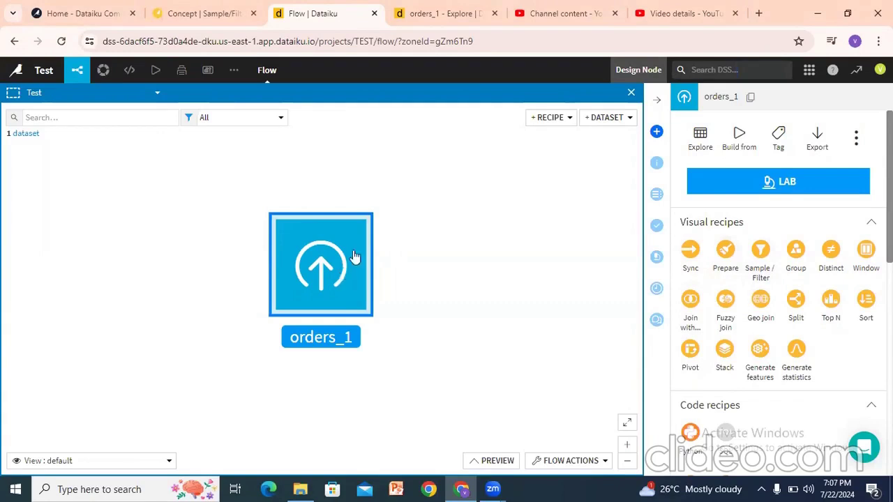
Create a Sample/Filter recipe from orders_1 with output orders_1_filtered in dataiku-managed-storage, Parquet format, and turn its filter on.
left_click(768, 274)
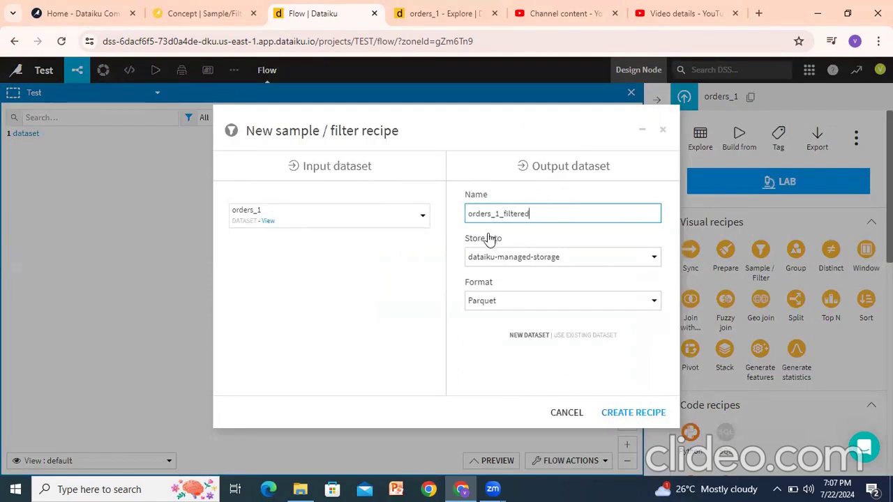
left_click(631, 414)
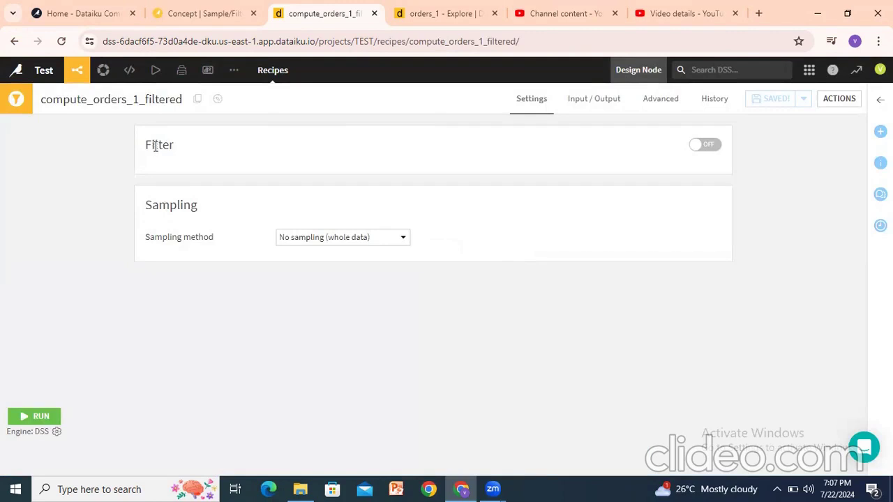
left_click_drag(155, 145, 163, 146)
left_click(709, 146)
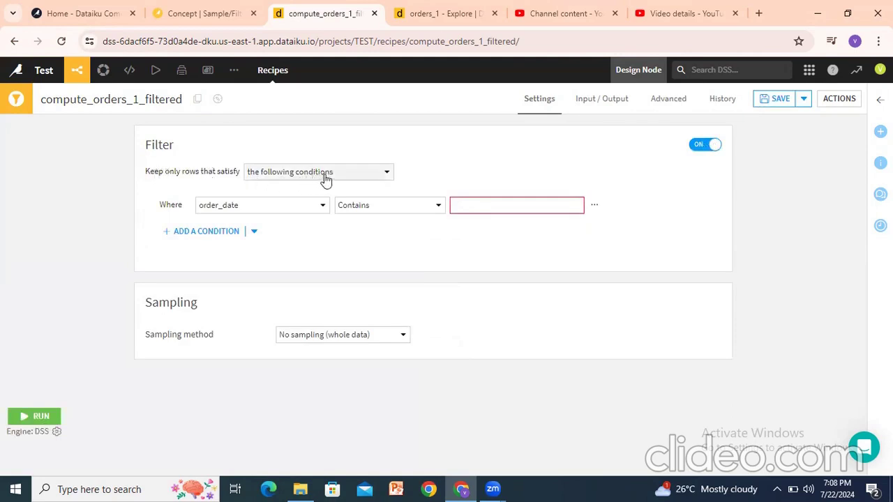
left_click_drag(165, 205, 605, 222)
left_click(698, 224)
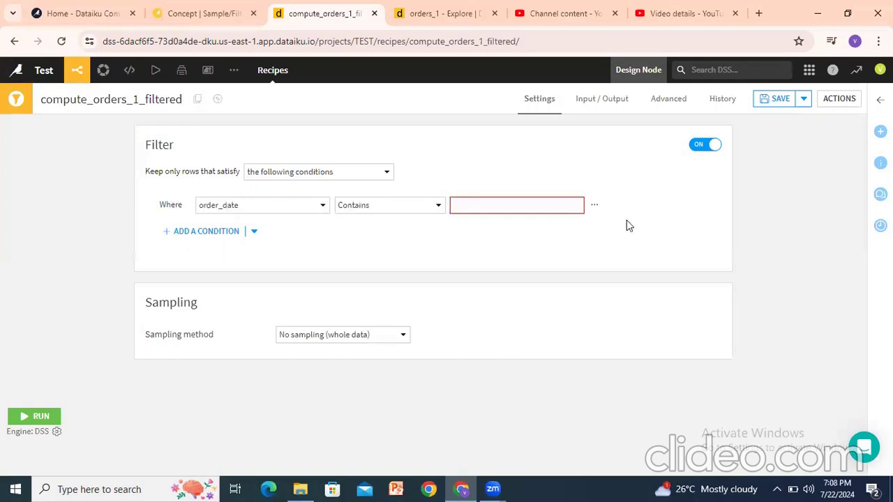
Try the formula and SQL expression filter modes, and restore the mode based on the following conditions.
left_click(355, 174)
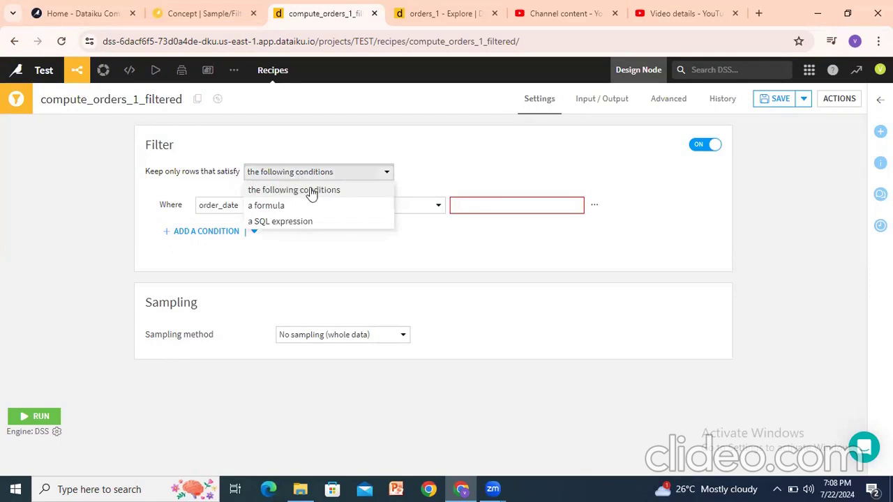
left_click(281, 209)
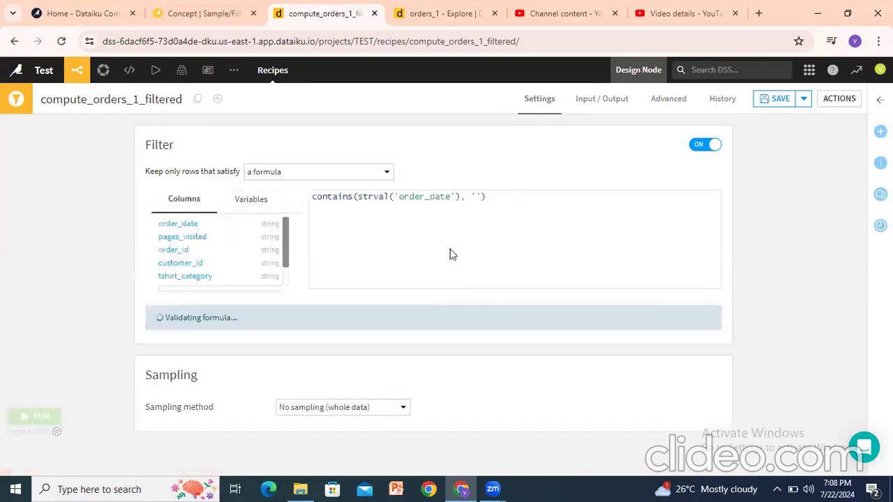
left_click(326, 182)
left_click(284, 222)
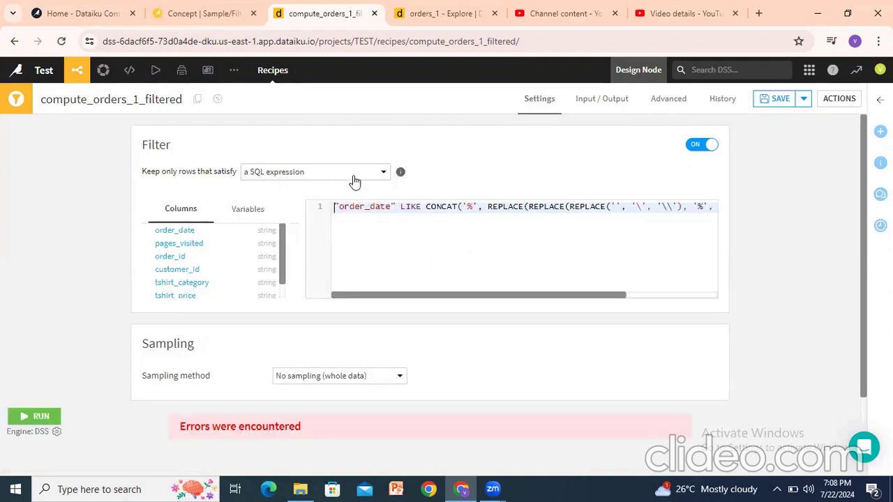
left_click(352, 174)
left_click(301, 196)
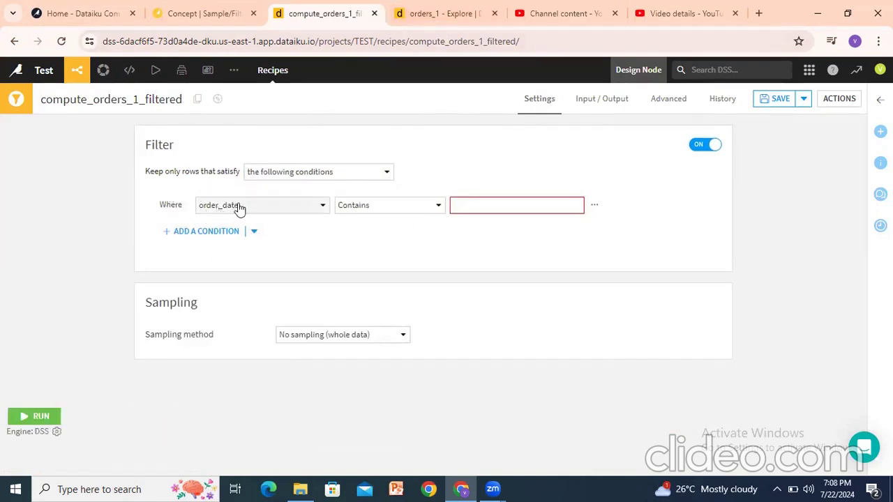
Set the filter condition's column to tshirt_category, and explore the orders_1 dataset in a duplicate of the browser tab.
left_click(307, 212)
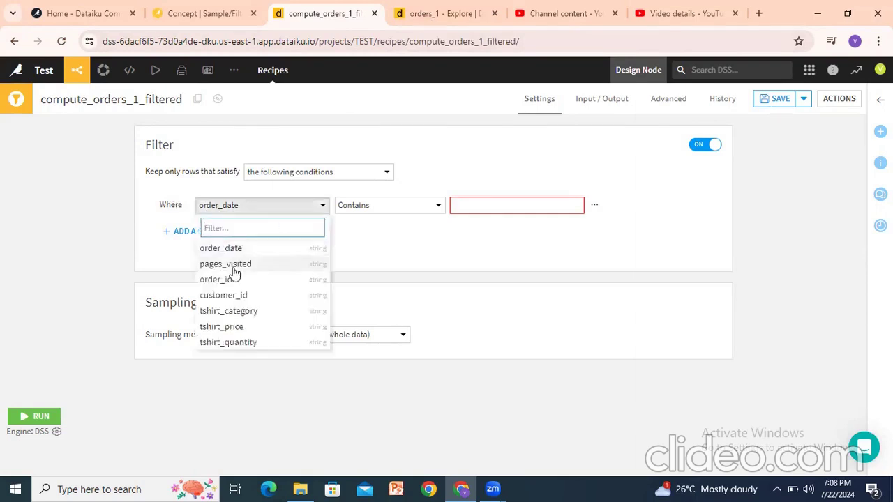
left_click(233, 312)
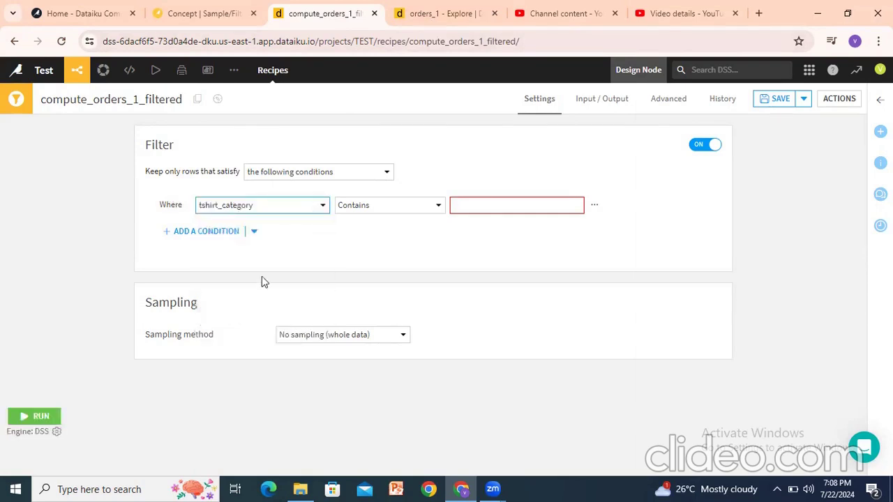
right_click(325, 21)
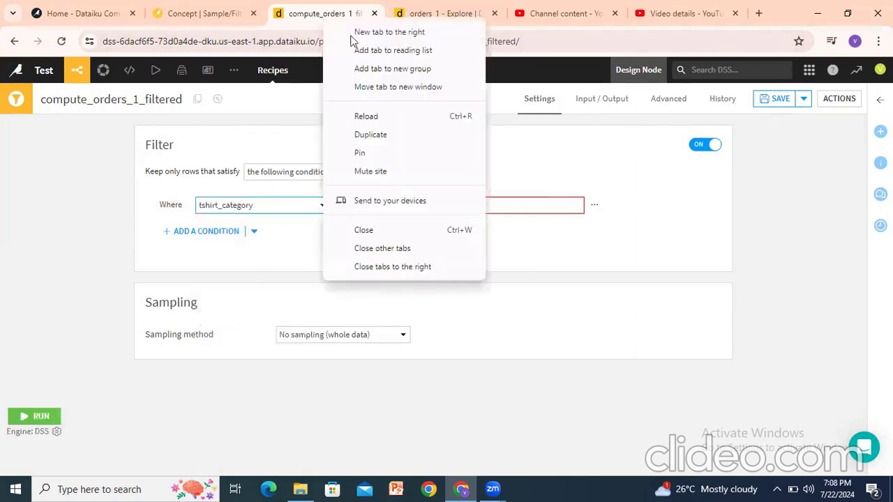
left_click(362, 137)
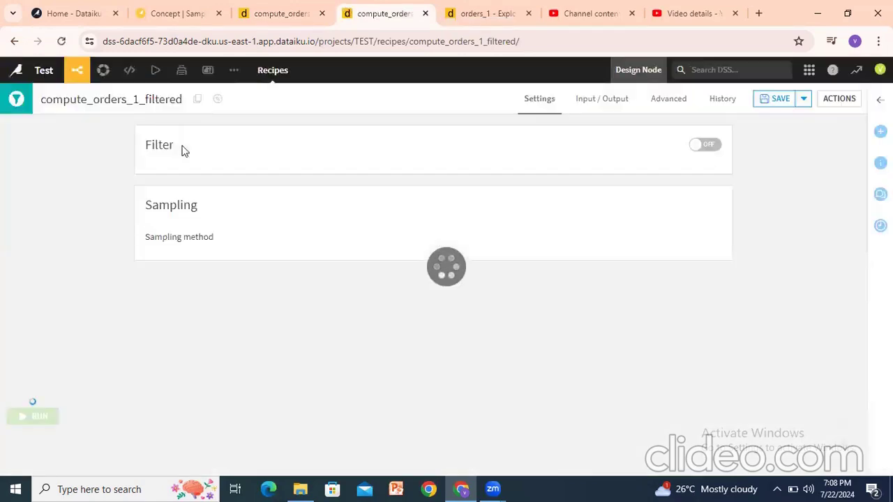
mouse_move(77, 69)
left_click(80, 101)
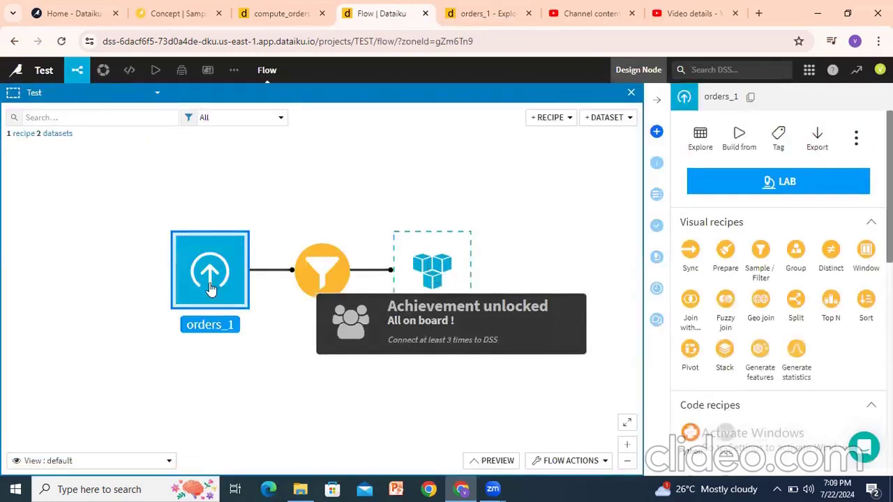
double_click(210, 288)
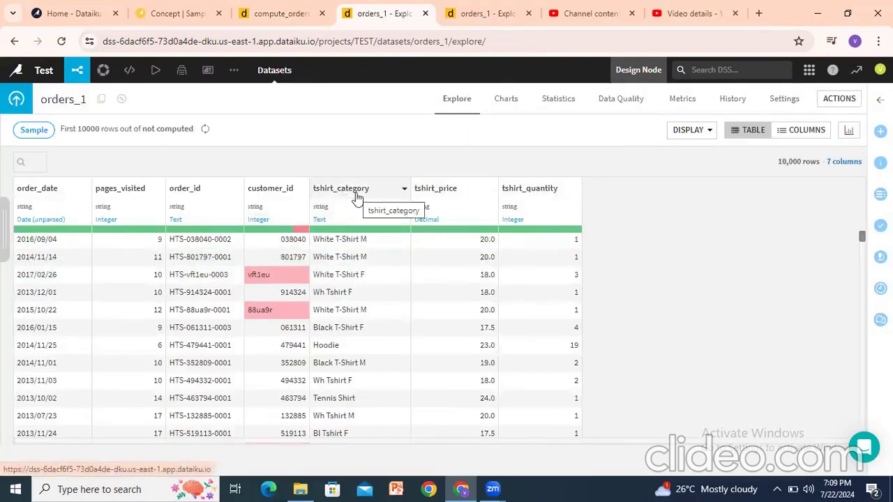
Copy the value Hoodie from the tshirt_category column of orders_1 to the clipboard.
right_click(361, 349)
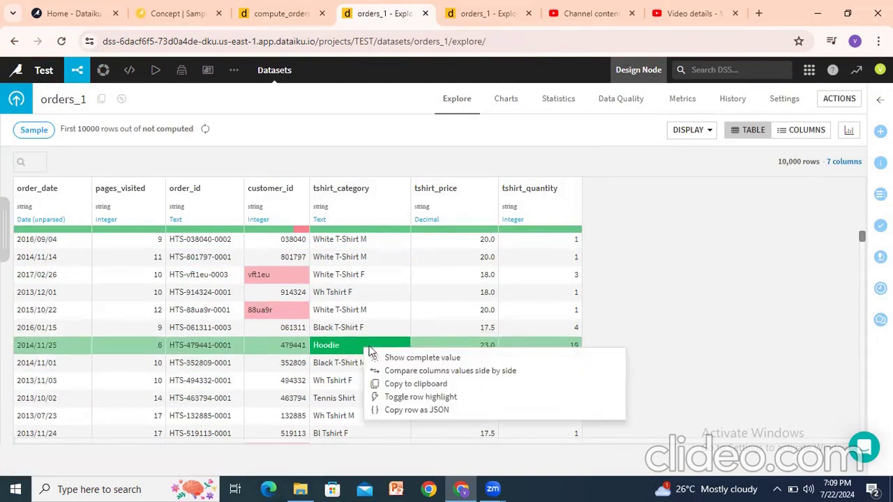
left_click(403, 388)
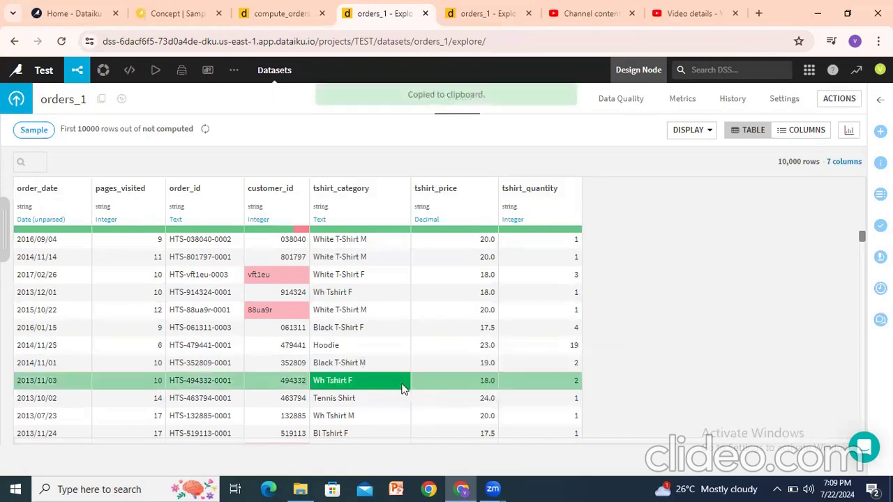
right_click(336, 346)
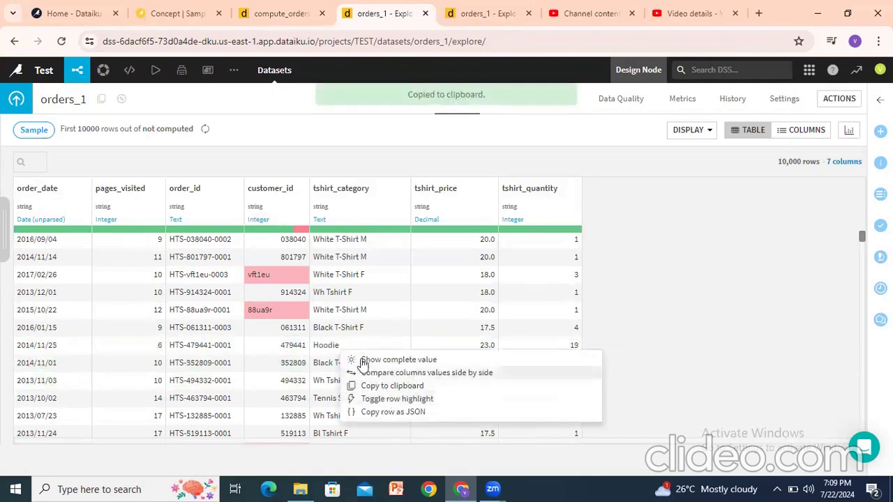
left_click(355, 349)
left_click_drag(340, 349, 314, 347)
right_click(332, 349)
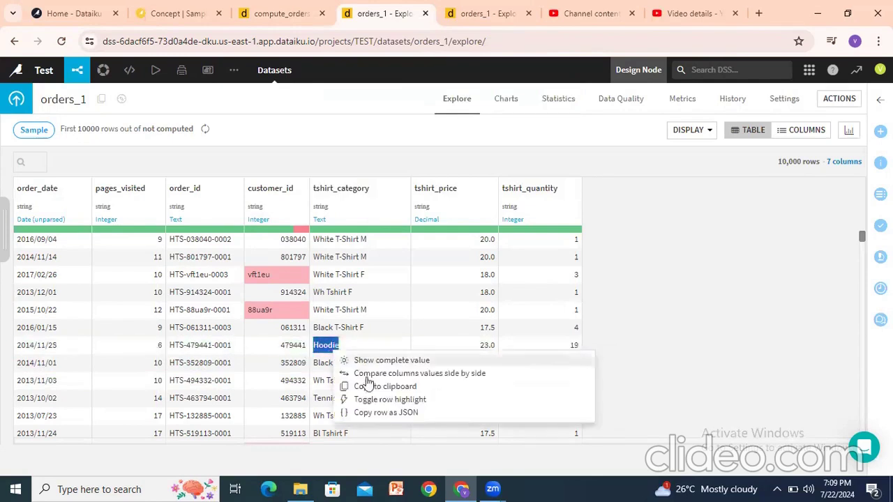
left_click(370, 388)
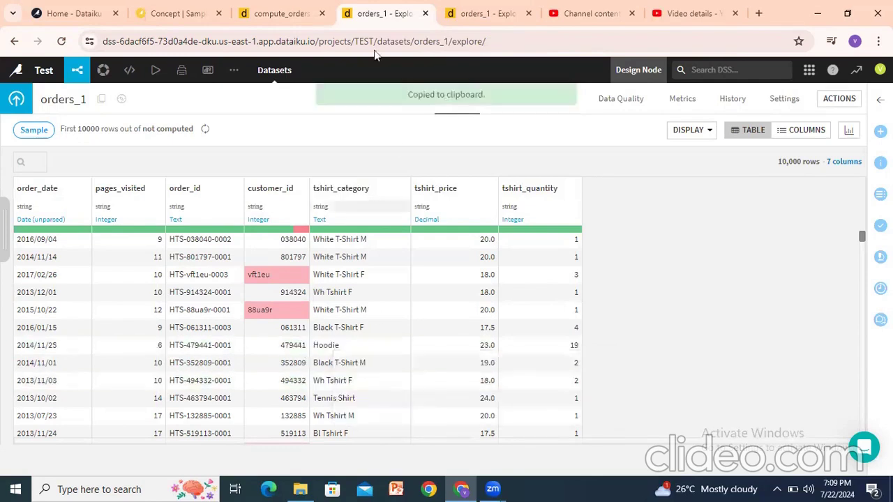
In the compute_orders_1_filtered recipe, complete the tshirt_category condition with the operator Equals and the copied value Hoodie.
left_click(284, 15)
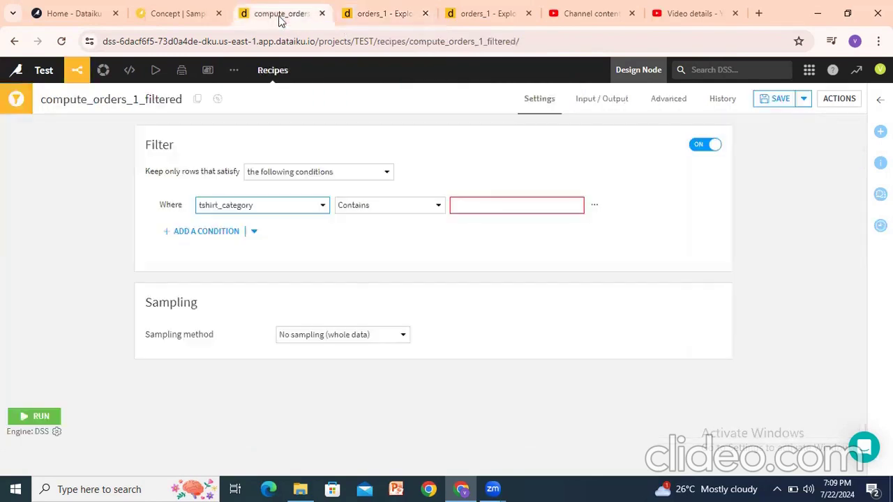
left_click(375, 211)
left_click(375, 272)
left_click(485, 205)
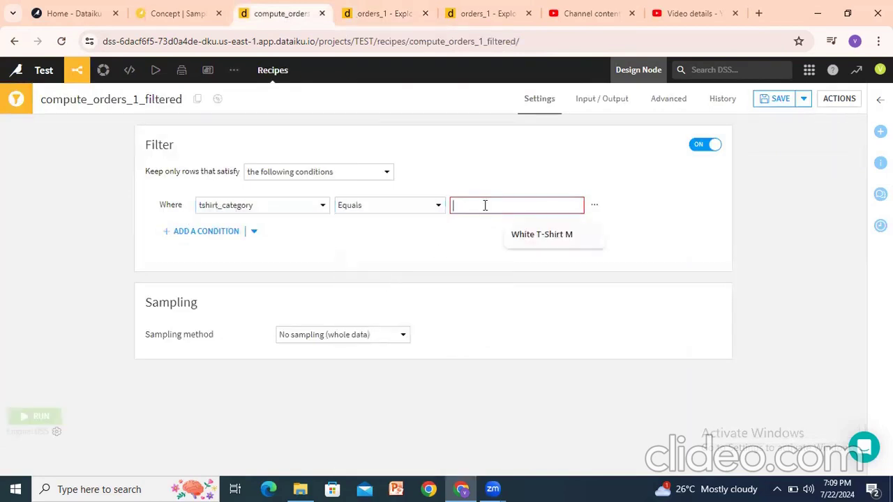
key("ctrl+v")
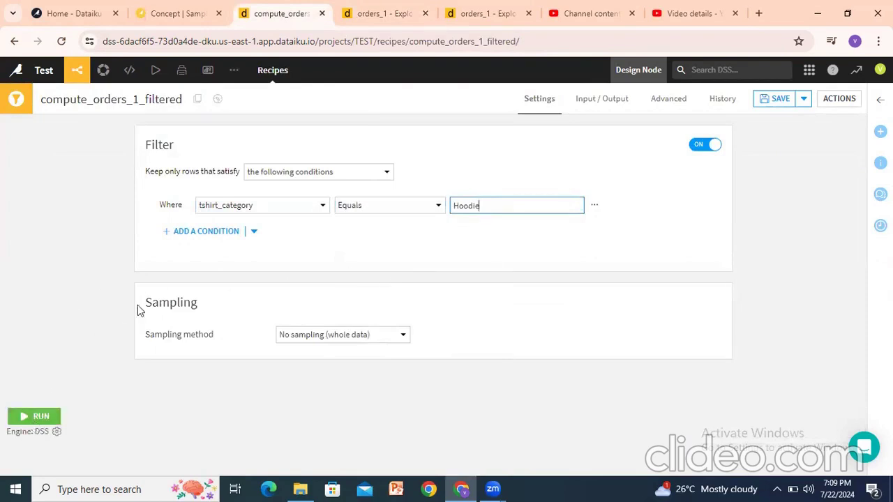
left_click(154, 273)
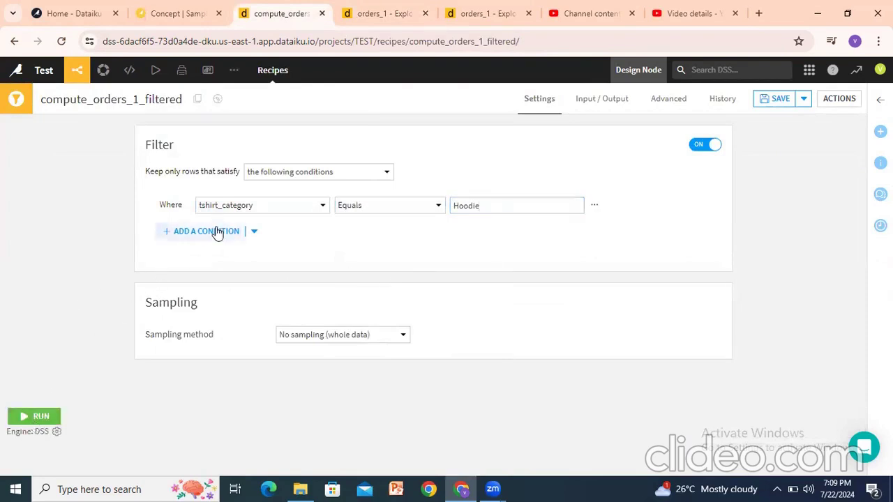
Try adding a second filter condition, remove it, and view the choices for which rows to keep.
left_click(215, 233)
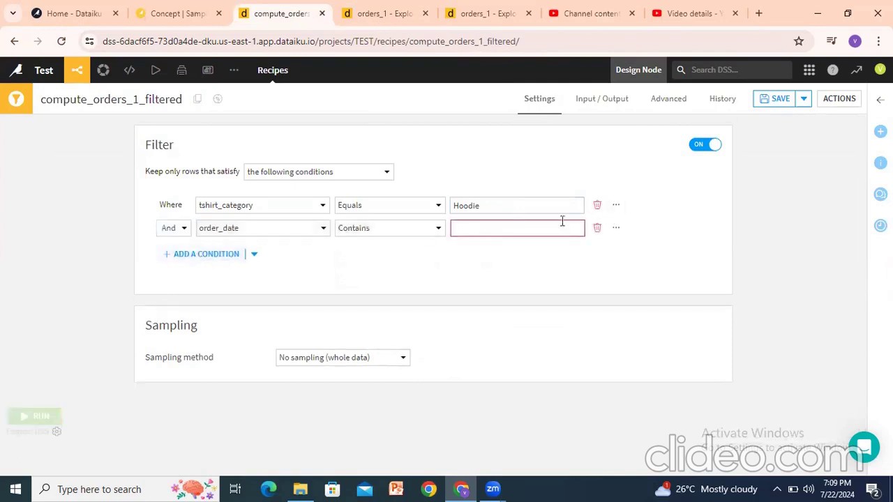
left_click(598, 228)
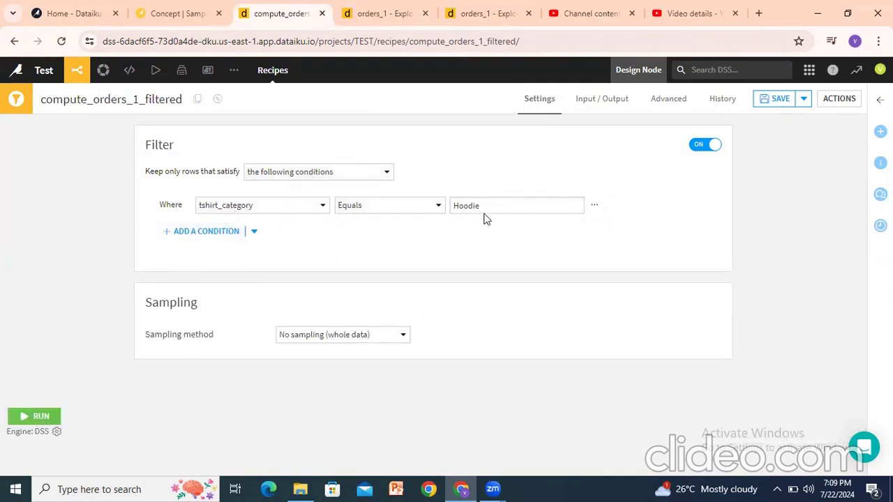
left_click(375, 175)
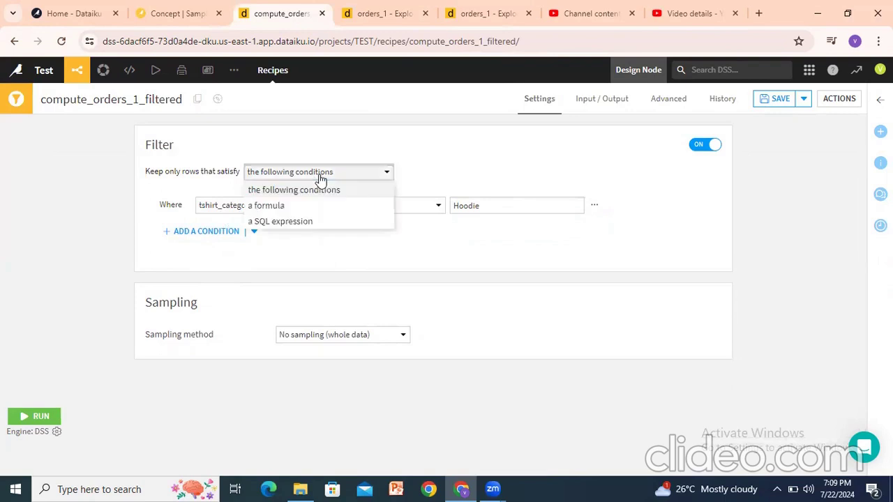
Try the formula and SQL expression modes for the row filter, and return to the following conditions.
left_click(282, 206)
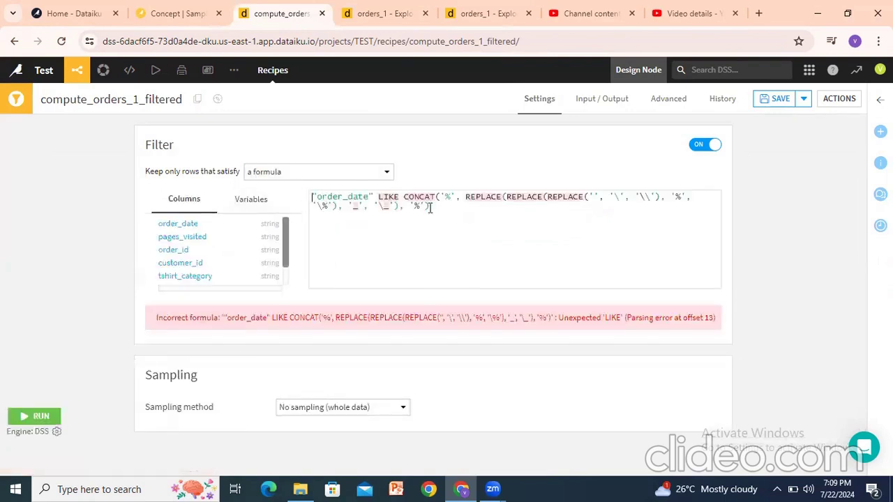
left_click(311, 175)
left_click(293, 220)
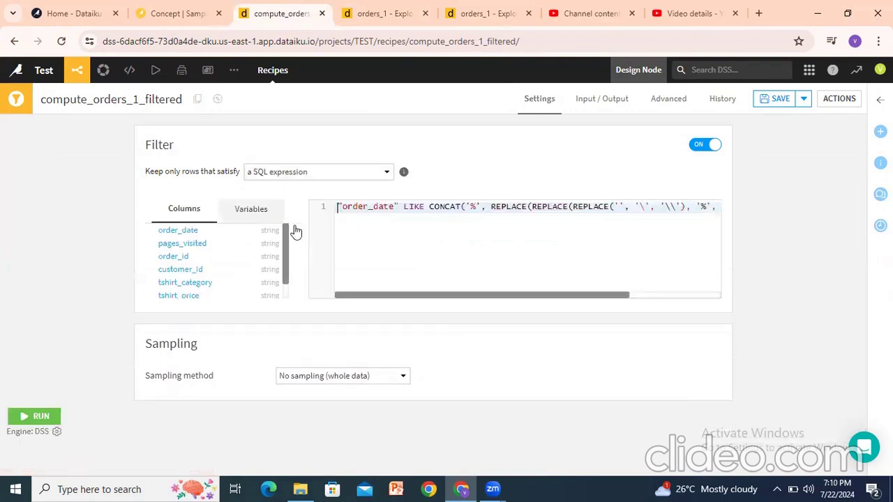
left_click(359, 175)
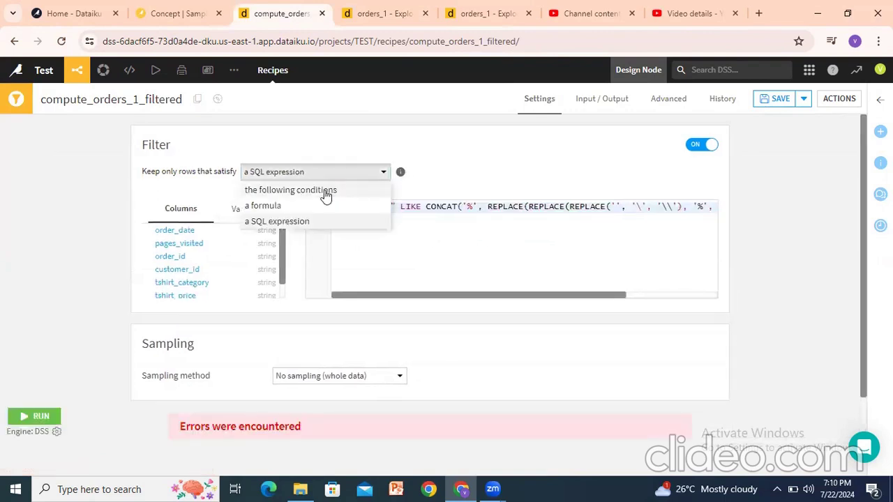
left_click(327, 189)
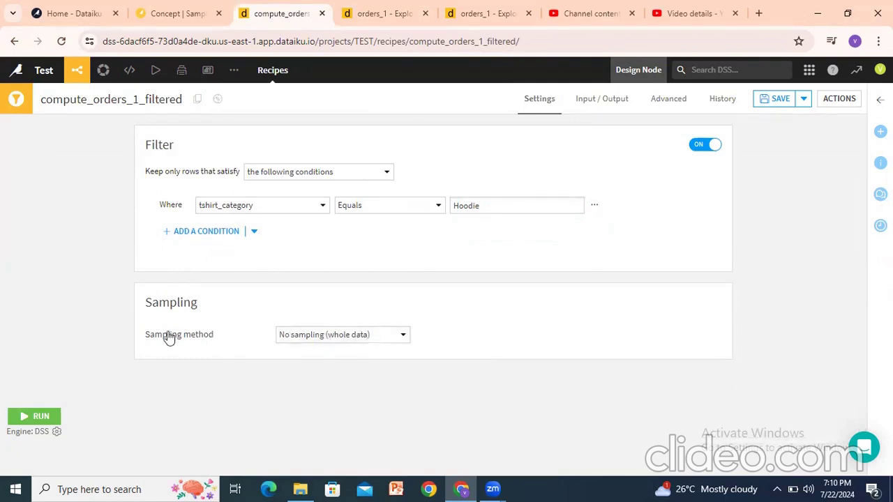
Review the sampling methods, keep No sampling (whole data), and run the compute_orders_1_filtered recipe.
left_click(365, 342)
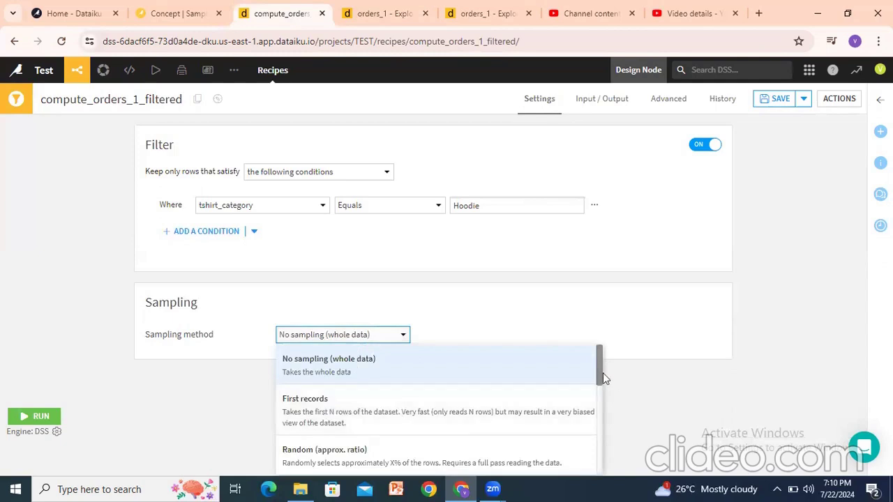
left_click_drag(597, 371, 601, 351)
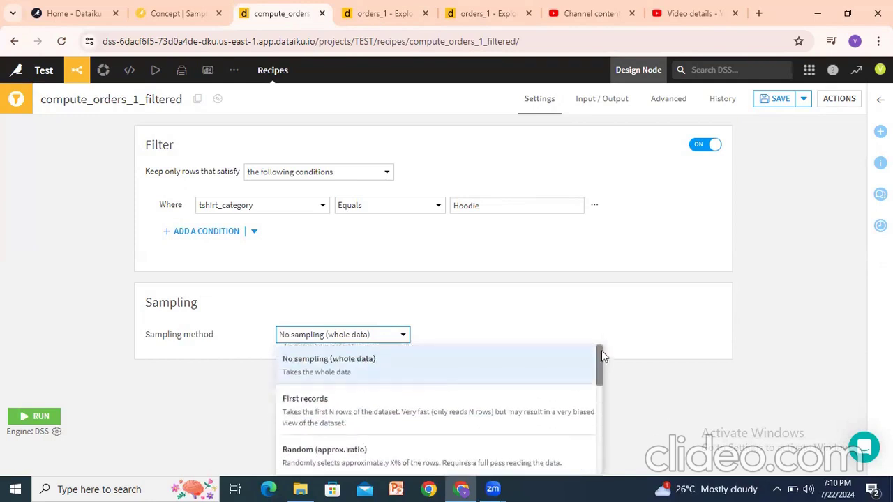
left_click(314, 366)
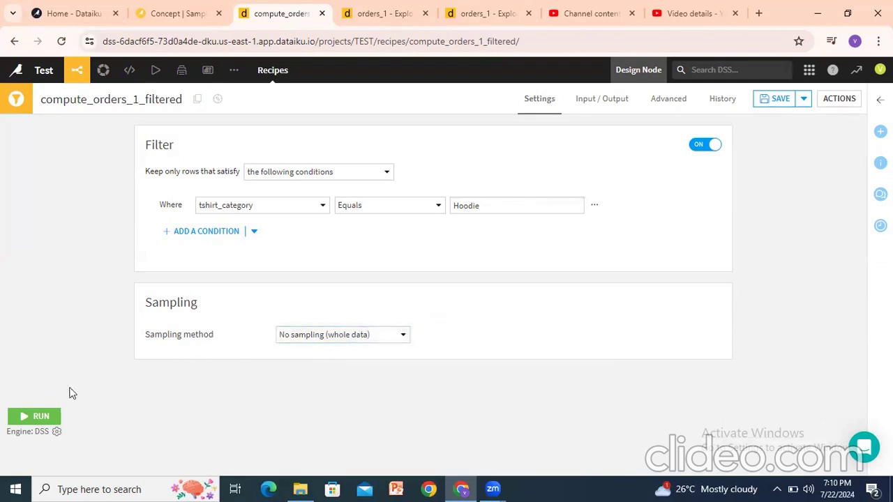
left_click(41, 417)
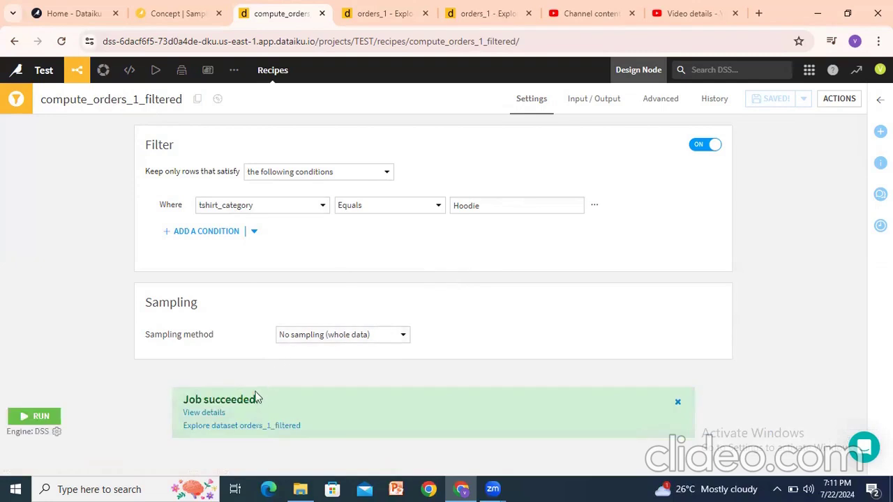
left_click_drag(201, 403, 228, 403)
Return to the project's Flow and open the orders_1_filtered output dataset.
mouse_move(77, 70)
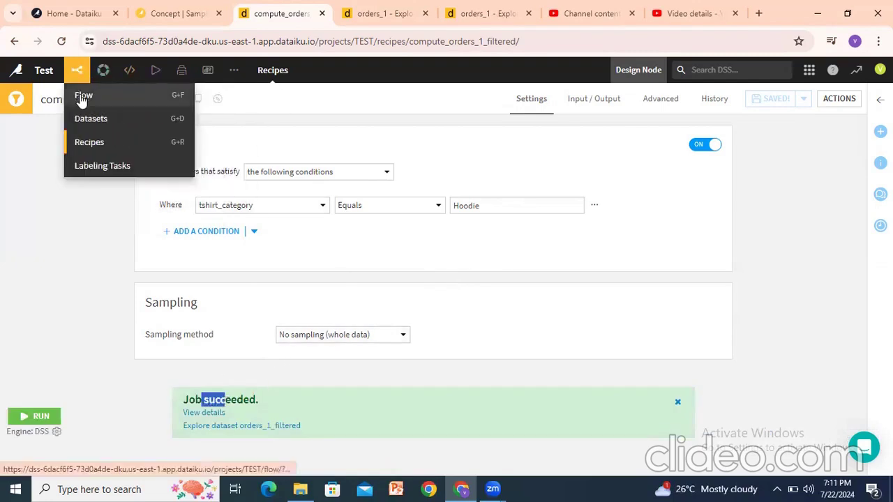
left_click(78, 92)
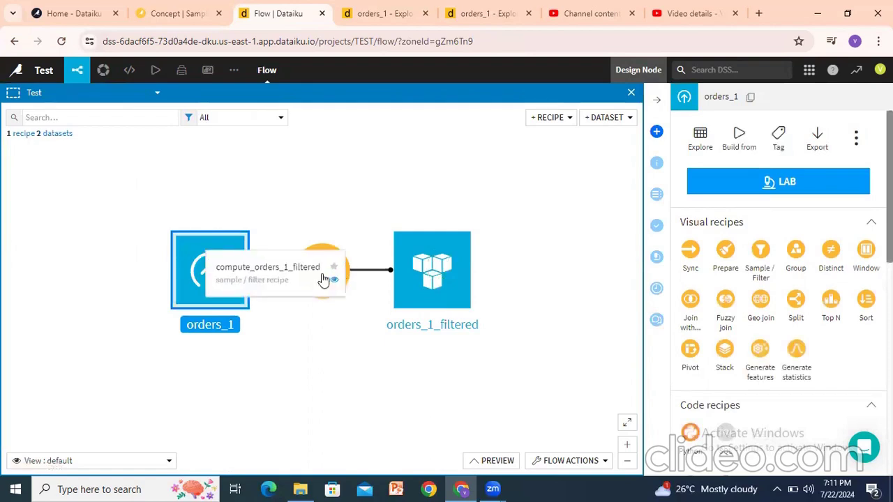
left_click(445, 268)
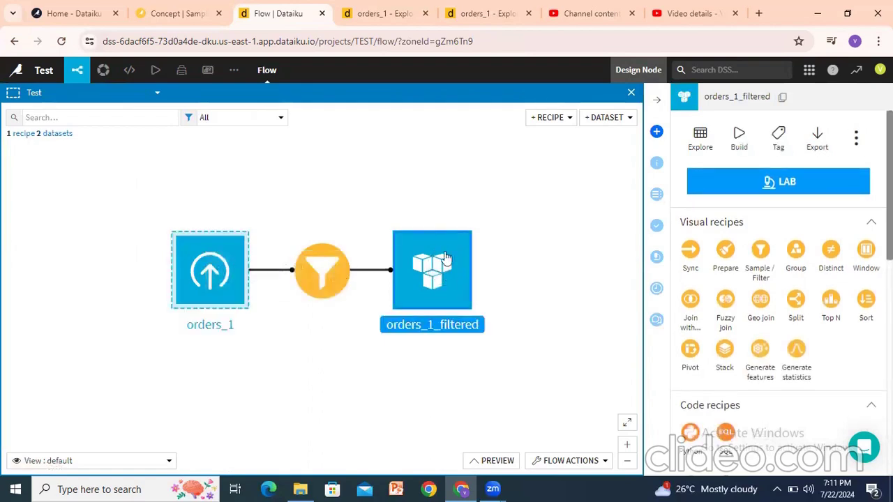
double_click(441, 278)
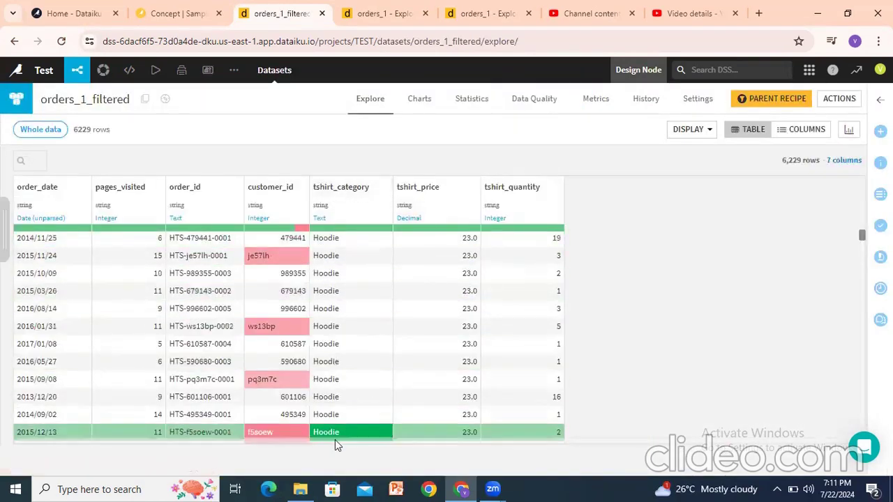
Analyze the tshirt_category column of orders_1_filtered to check which values it contains, and close the analysis.
left_click(378, 190)
left_click(341, 208)
left_click_drag(332, 195, 353, 196)
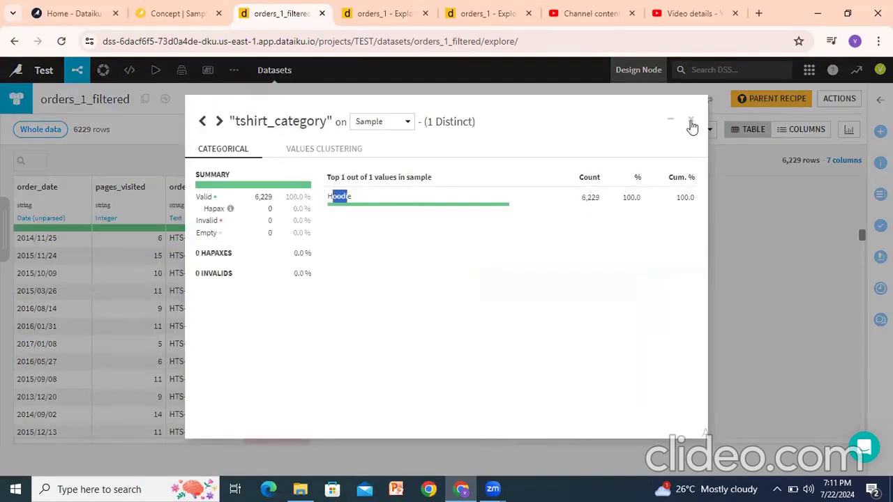
left_click(691, 123)
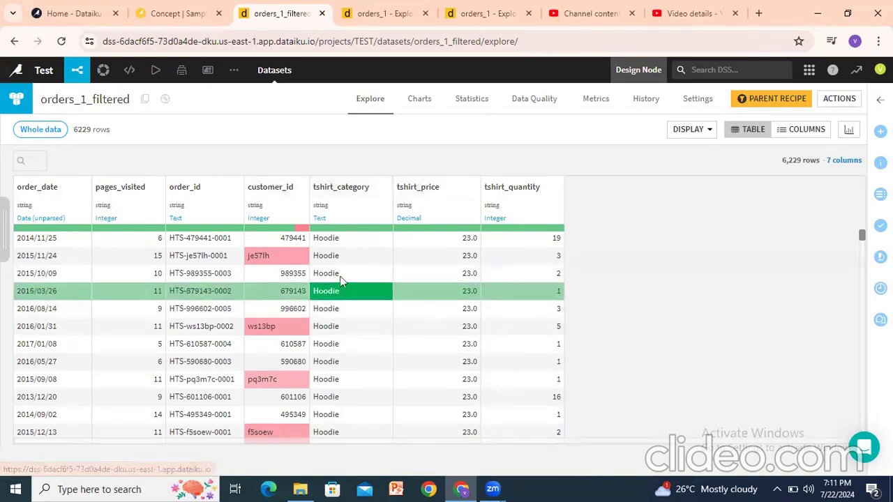
Filter the orders_1_filtered rows to a minimum tshirt_price of 20, restricted to OK values, and look through the matching rows.
left_click(473, 190)
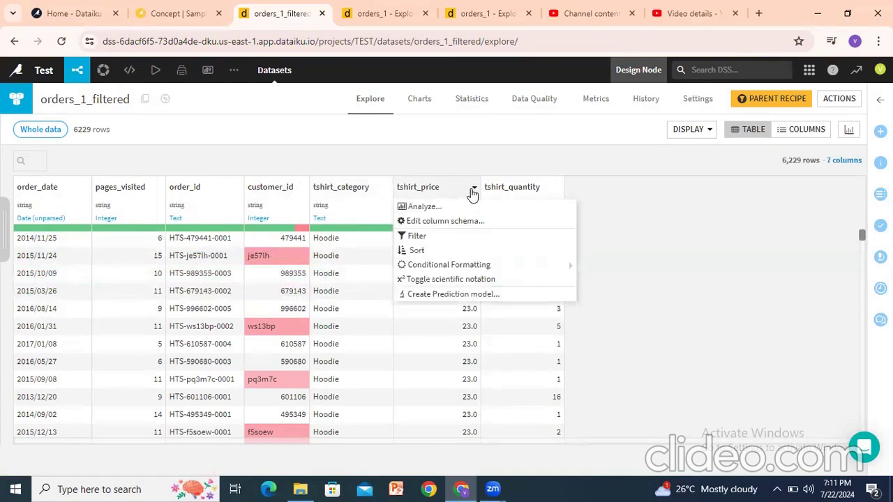
left_click(422, 237)
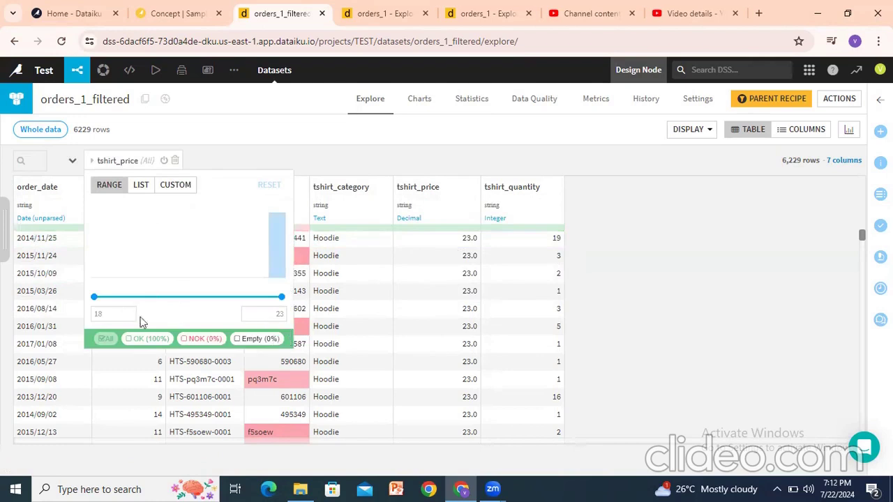
key("BackSpace")
key("BackSpace")
type("20")
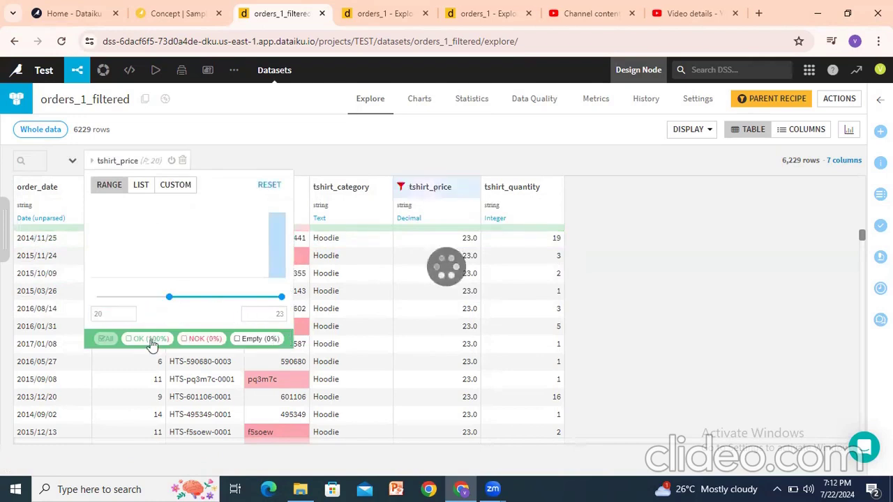
left_click(131, 338)
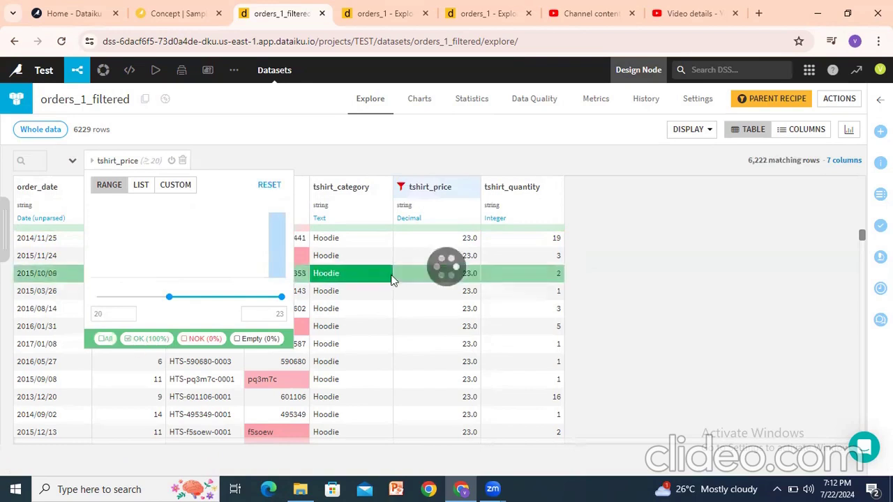
left_click(284, 161)
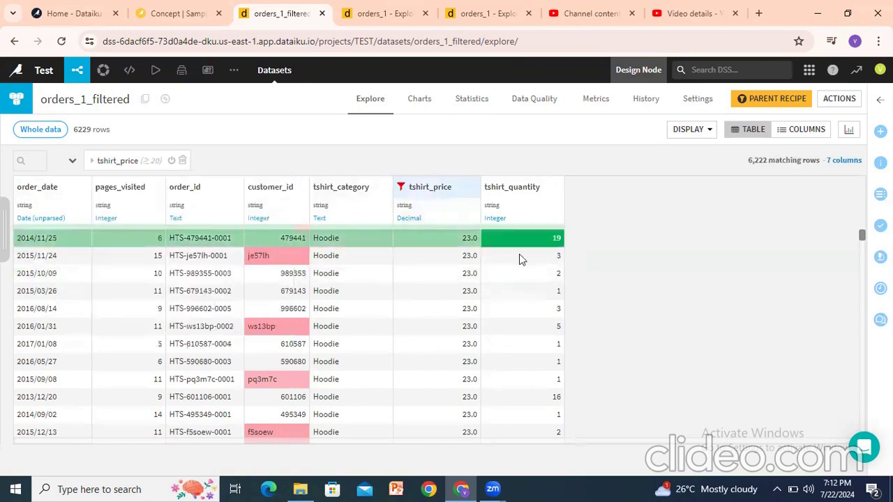
scroll(460, 303, "down", 10)
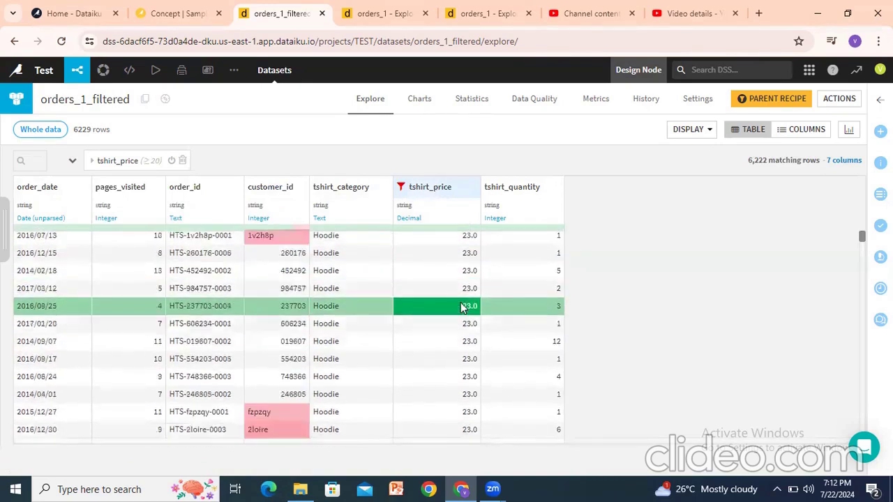
scroll(462, 307, "up", 7)
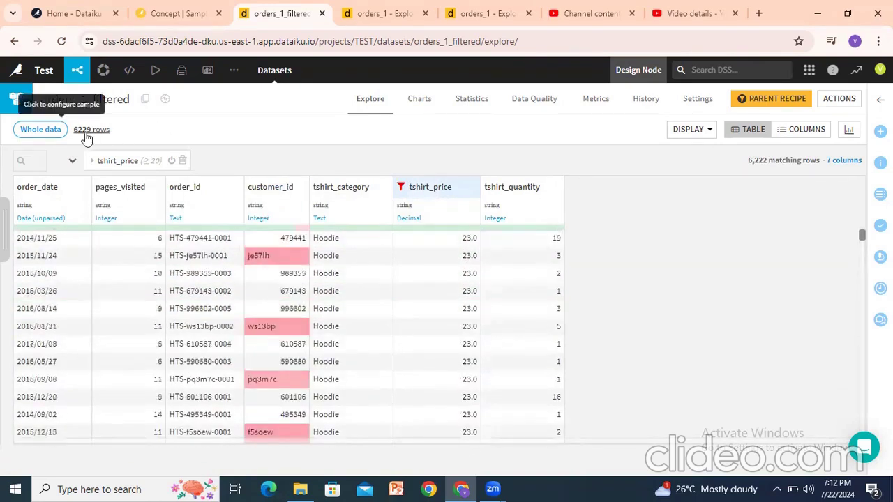
scroll(473, 379, "down", 5)
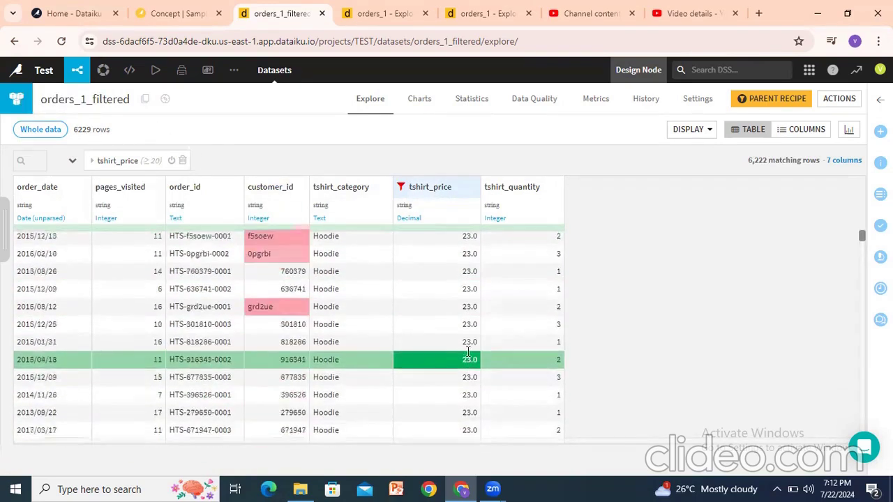
Analyze the tshirt_price column to examine how its values are distributed, and close the analysis.
left_click(466, 192)
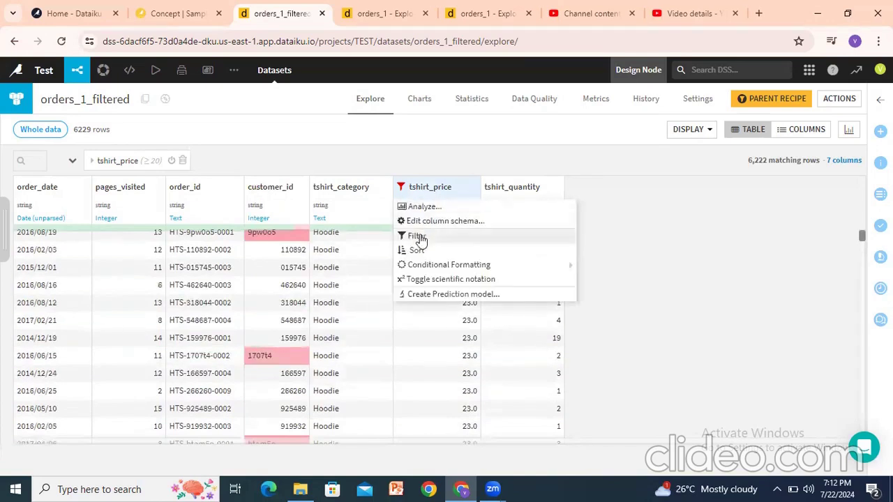
left_click(420, 210)
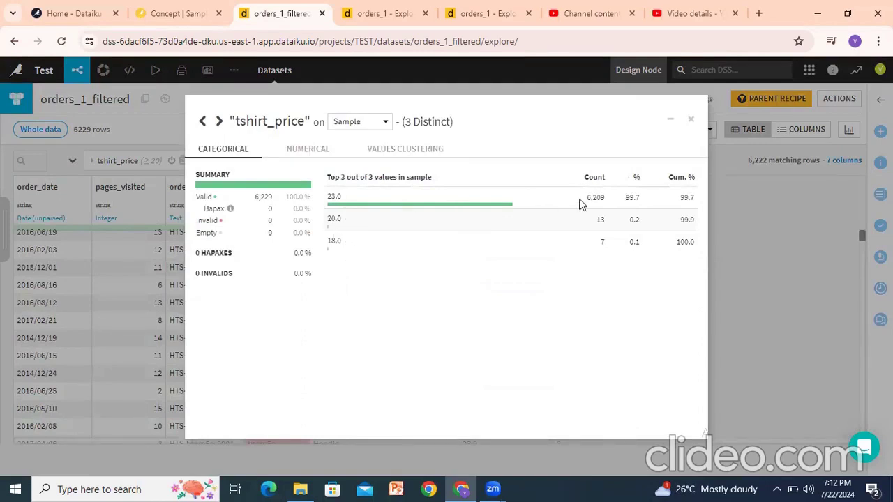
left_click(690, 123)
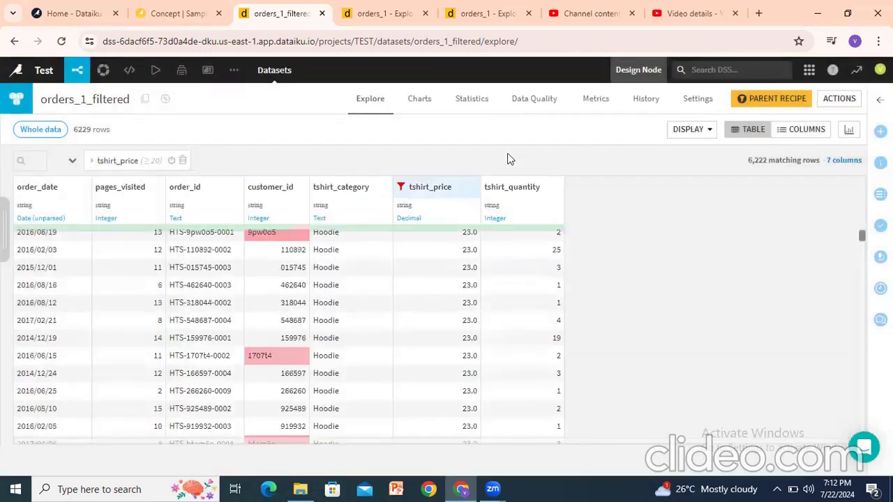
Change the tshirt_price filter to a list of values and keep only 20.0.
left_click(435, 189)
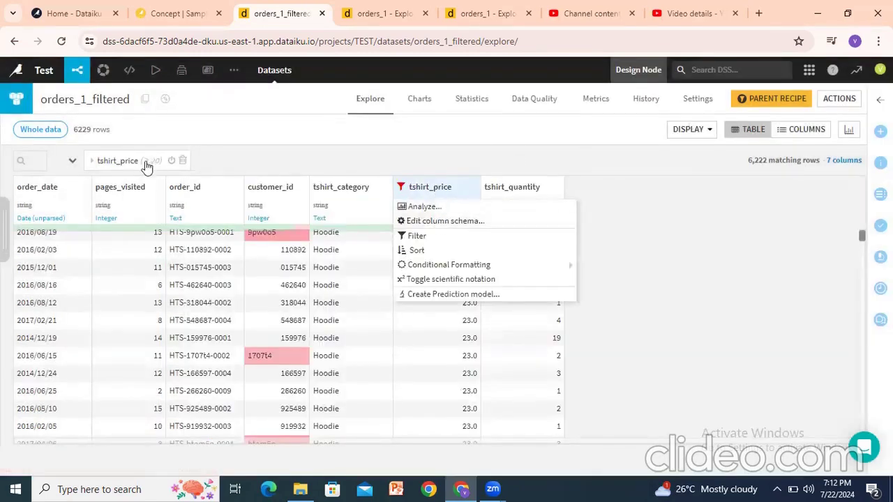
left_click(125, 167)
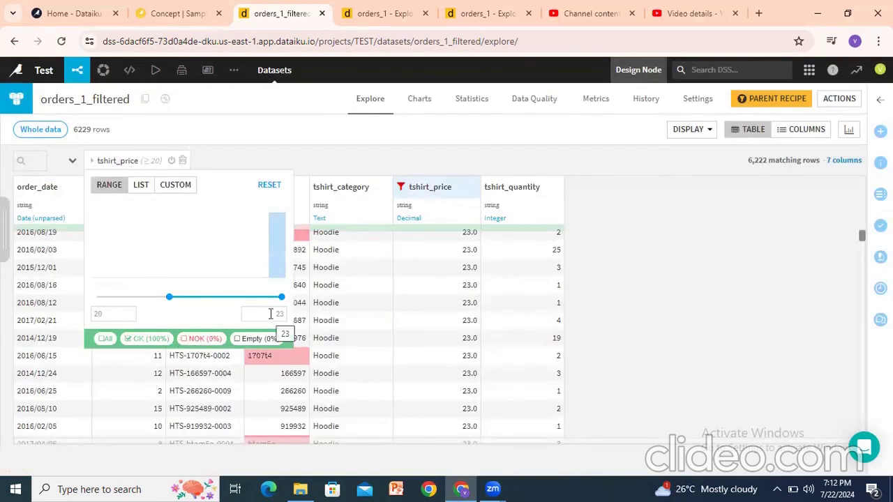
left_click(141, 186)
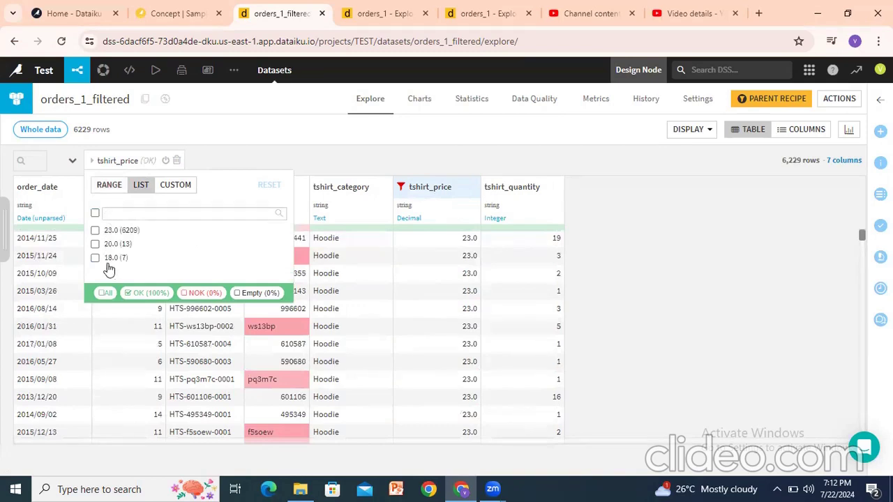
left_click(95, 244)
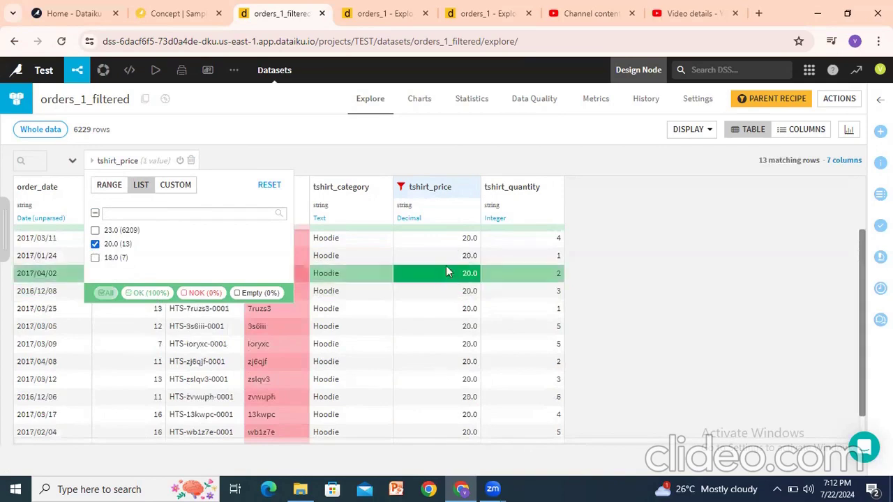
Check the filtered price's count in the tshirt_price column analysis, and remove the tshirt_price filter.
left_click(463, 187)
left_click(427, 208)
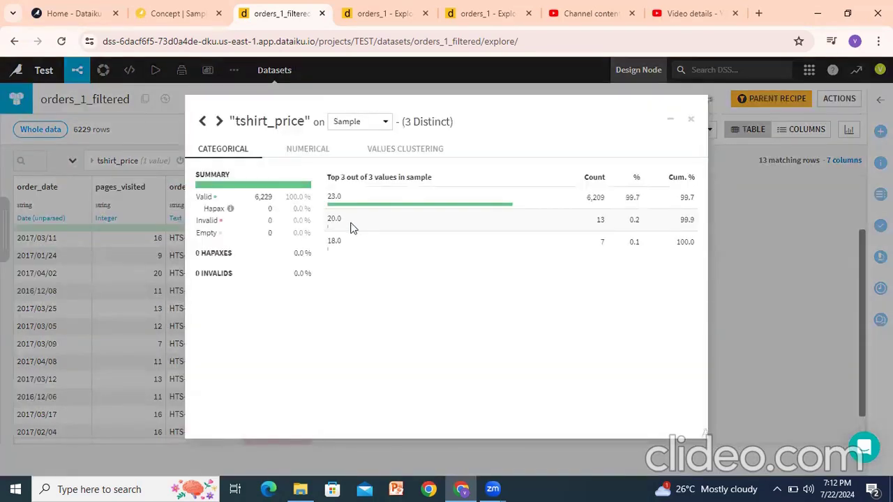
left_click(691, 120)
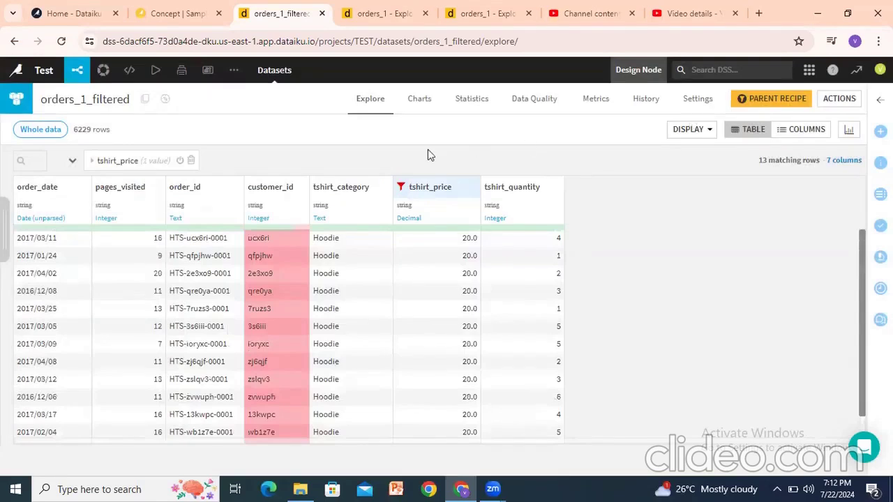
left_click(190, 162)
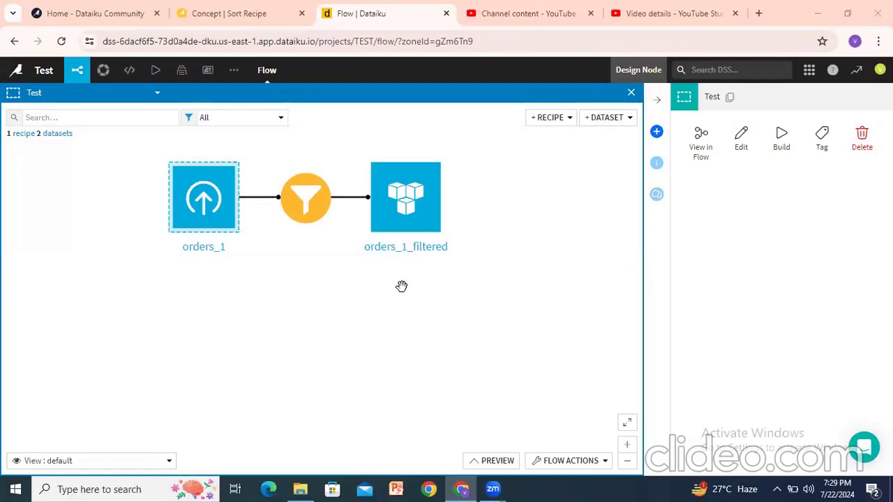
Open the orders_1 dataset from the flow to view its columns.
left_click(218, 217)
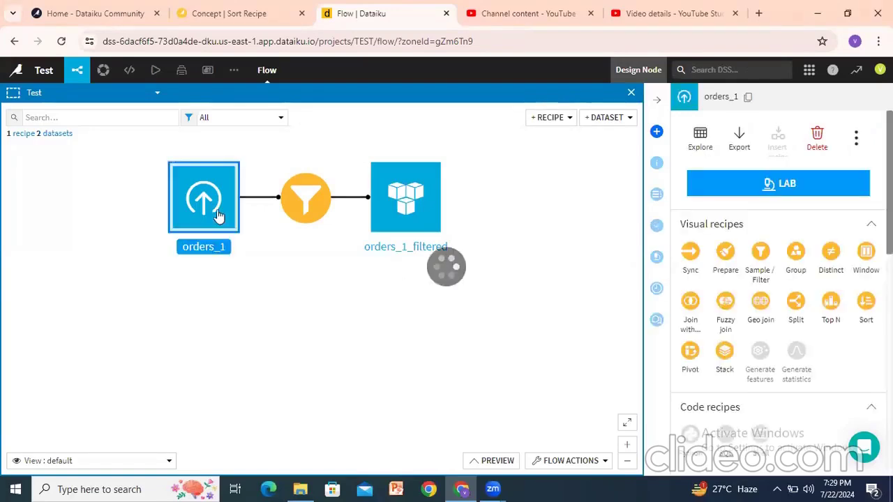
double_click(195, 208)
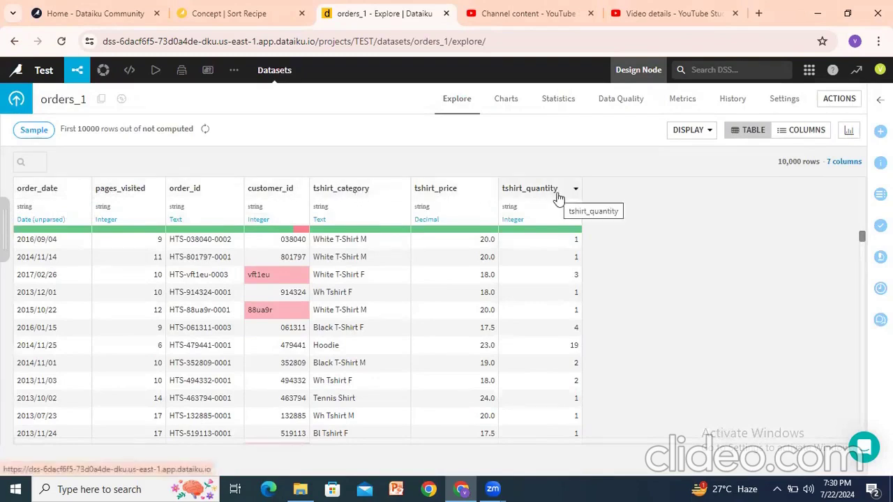
left_click(478, 197)
left_click(673, 217)
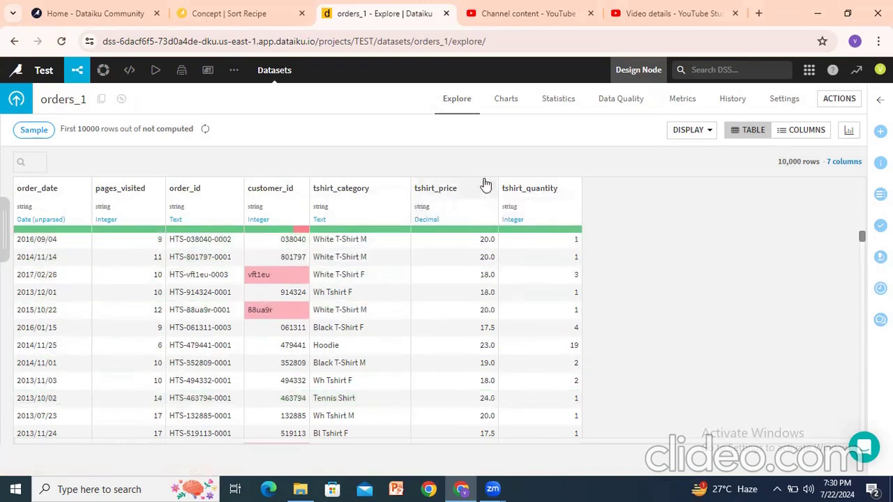
Sort the orders_1 table view by tshirt_price, and remove that sort again.
left_click(486, 192)
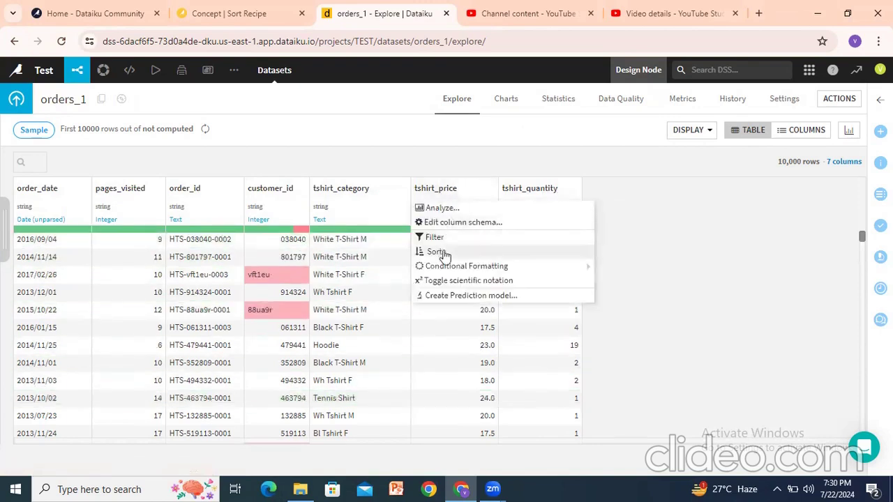
left_click(437, 252)
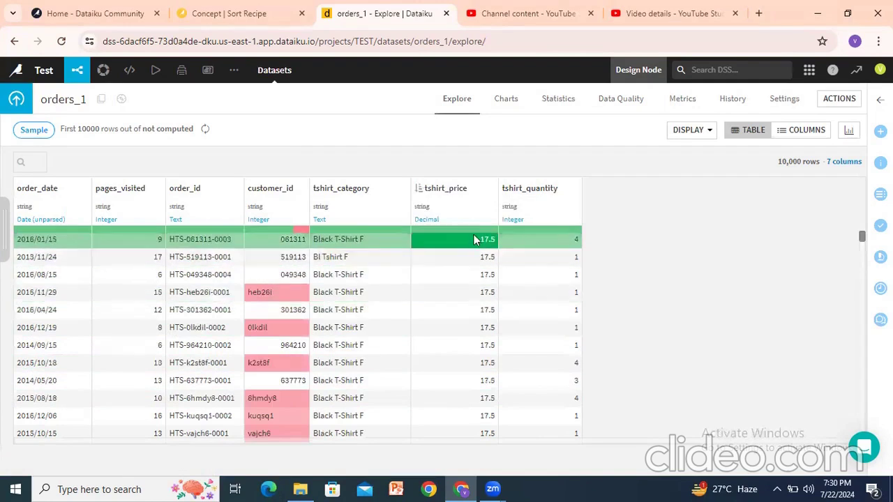
left_click(482, 191)
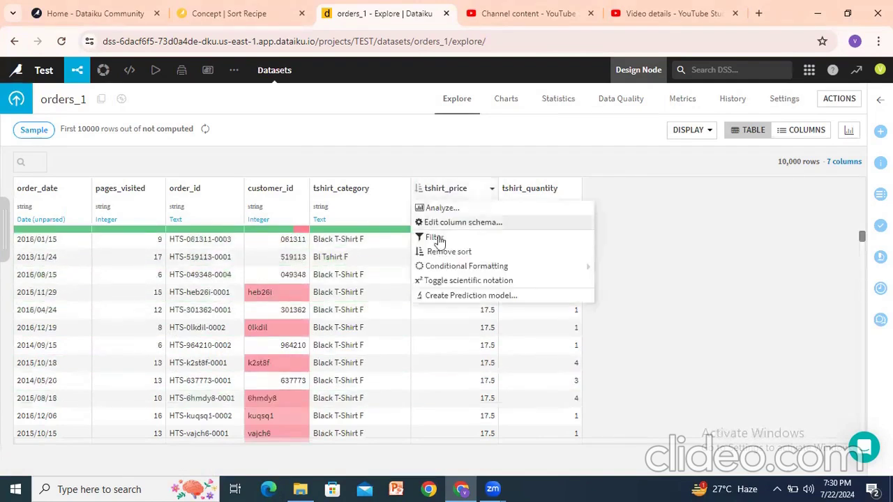
left_click(447, 251)
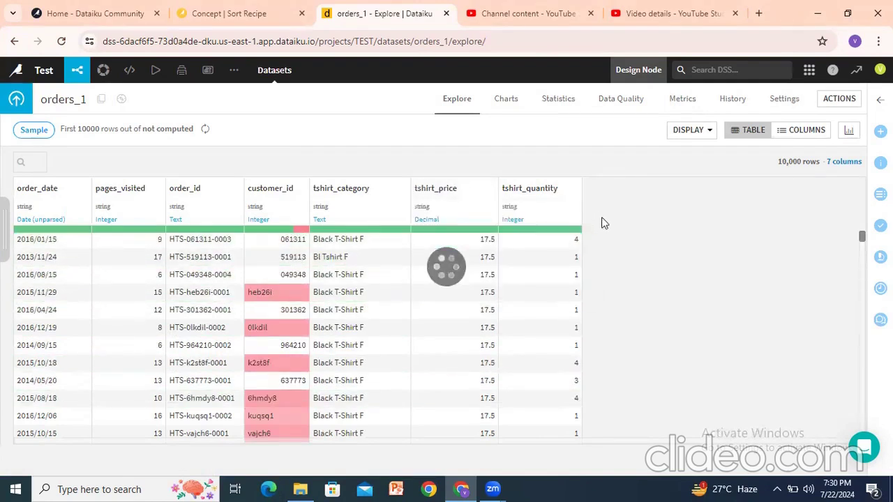
Return to the flow and create a Sort recipe on orders_1 with output orders_1_sorted, stored in dataiku-managed-storage as Parquet.
left_click(78, 95)
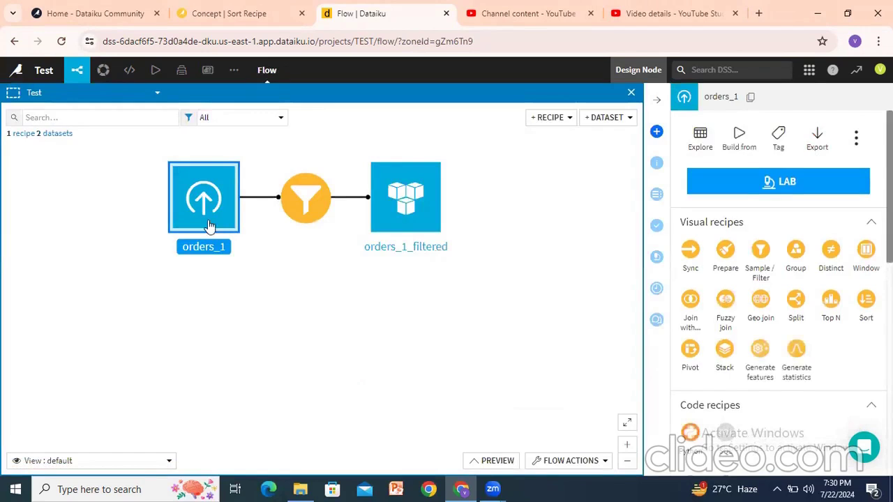
left_click(868, 304)
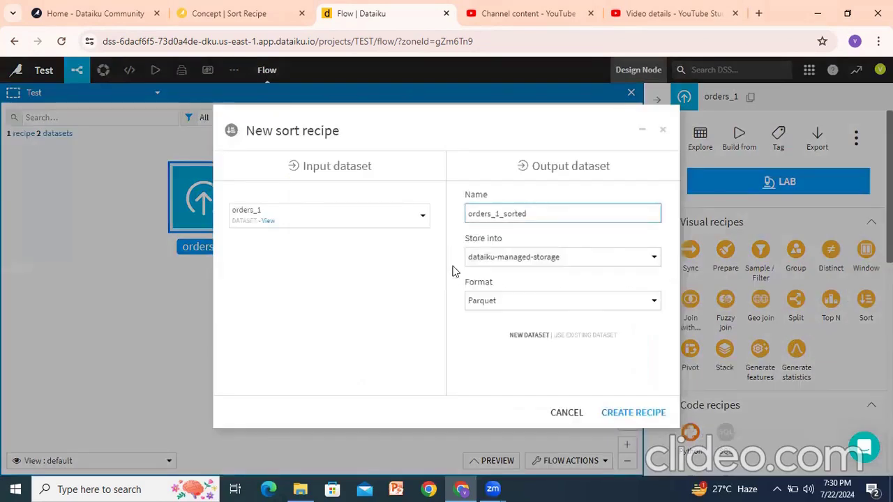
left_click(477, 240)
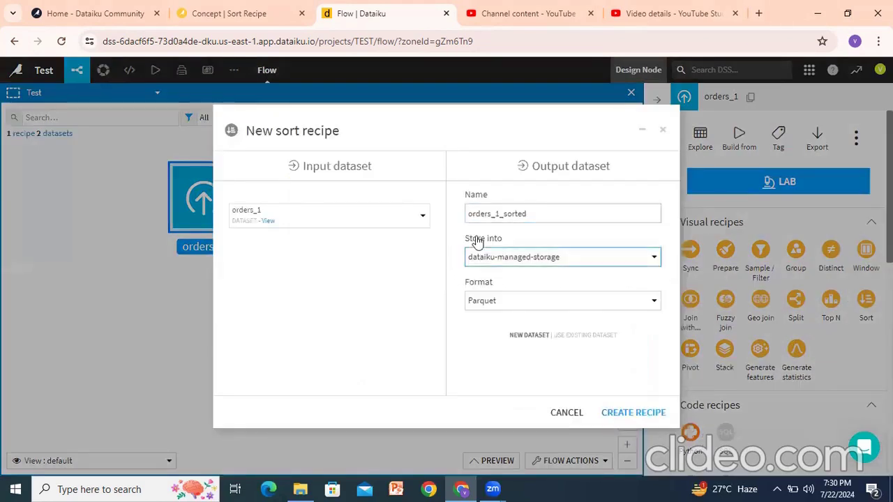
left_click(626, 415)
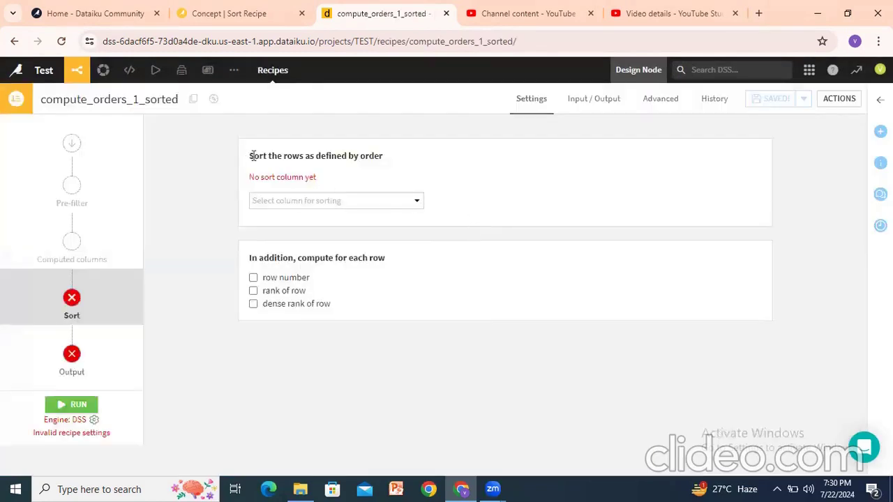
left_click_drag(255, 176, 307, 177)
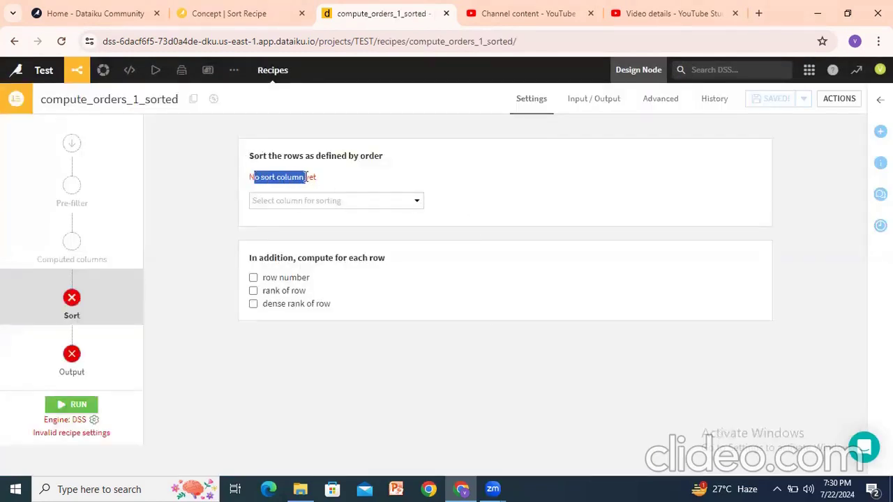
left_click(306, 177)
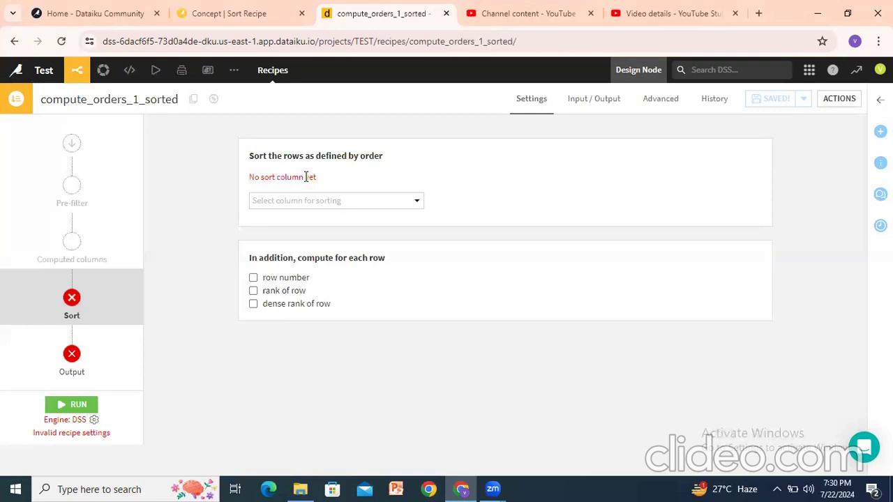
left_click_drag(265, 155, 349, 155)
left_click(351, 152)
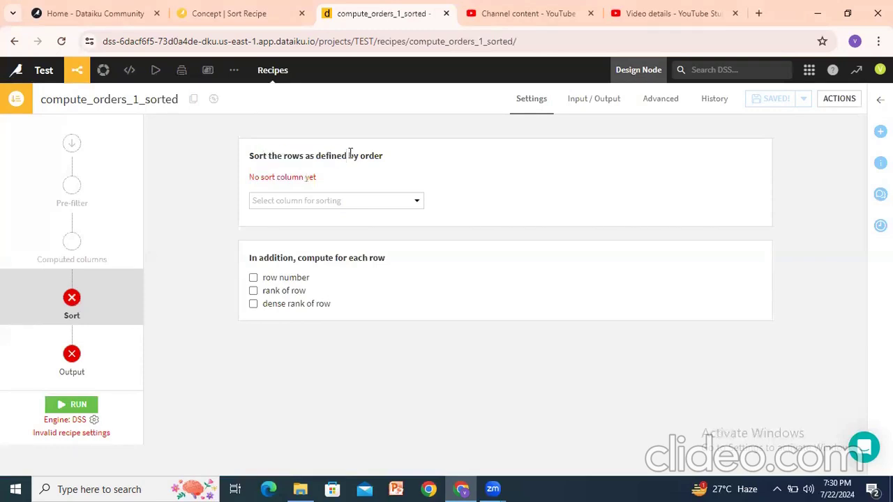
Add tshirt_category as the first sort column and tshirt_price as the second.
left_click(331, 208)
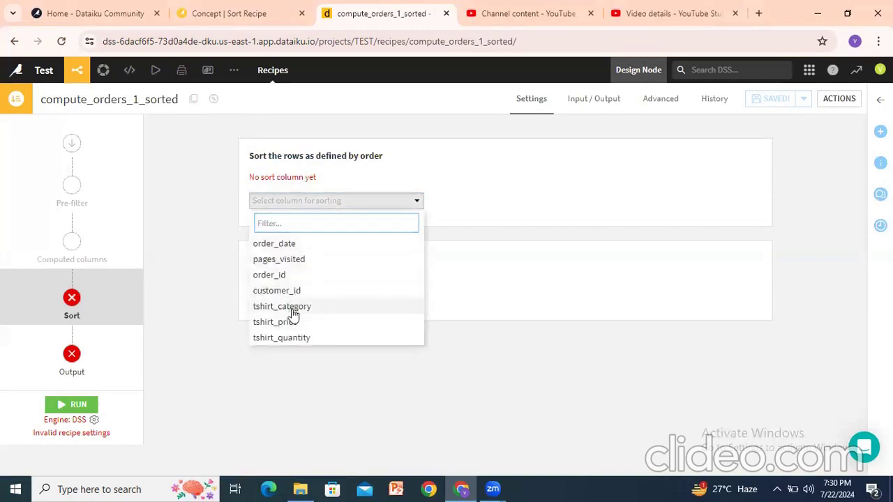
left_click(293, 313)
left_click(323, 204)
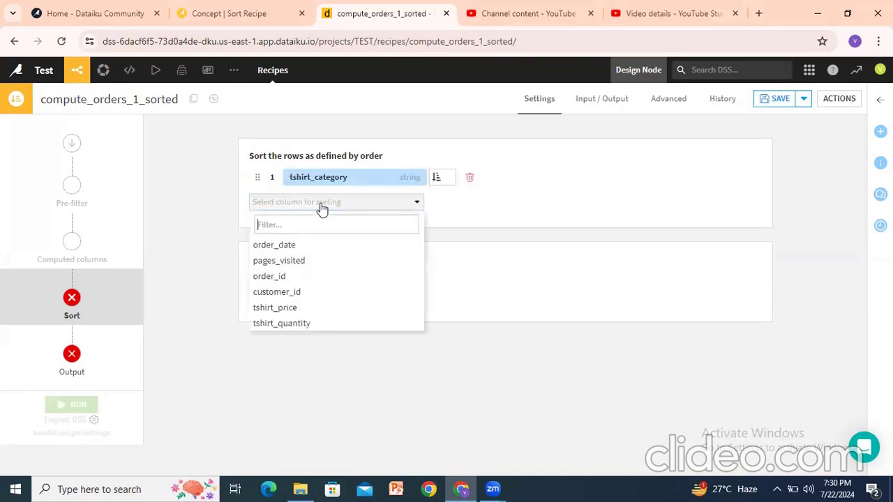
left_click(283, 308)
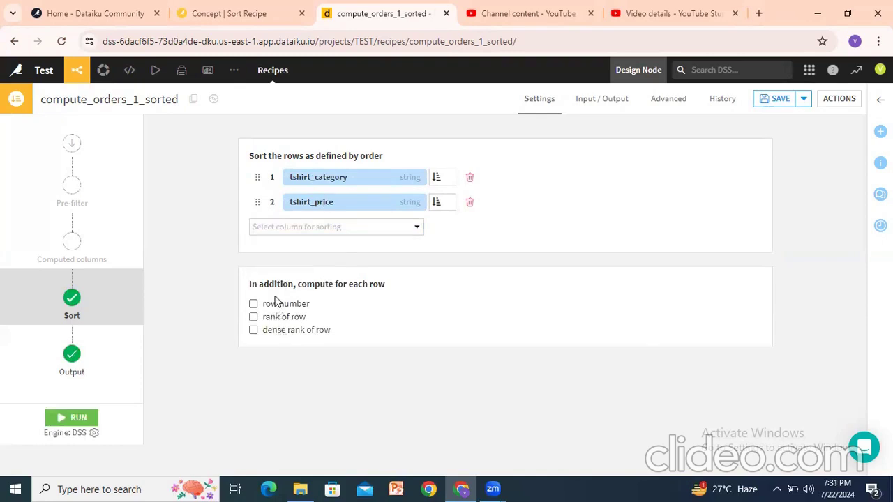
Enable computing the row number, rank of row and dense rank of row in the Sort recipe.
left_click_drag(276, 284, 301, 284)
left_click(328, 282)
left_click_drag(259, 286, 358, 286)
left_click(363, 288)
left_click(253, 305)
left_click(253, 319)
Set the sort order to ascending for tshirt_category and descending for tshirt_price.
left_click(446, 179)
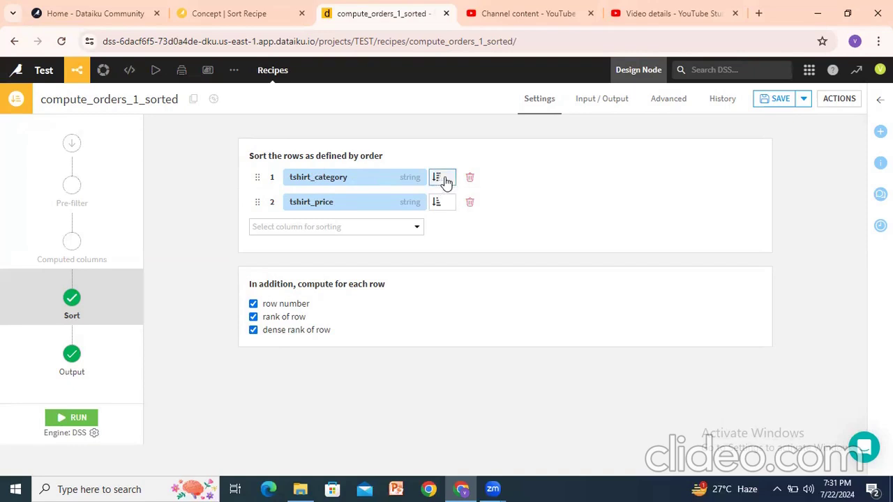
left_click(441, 204)
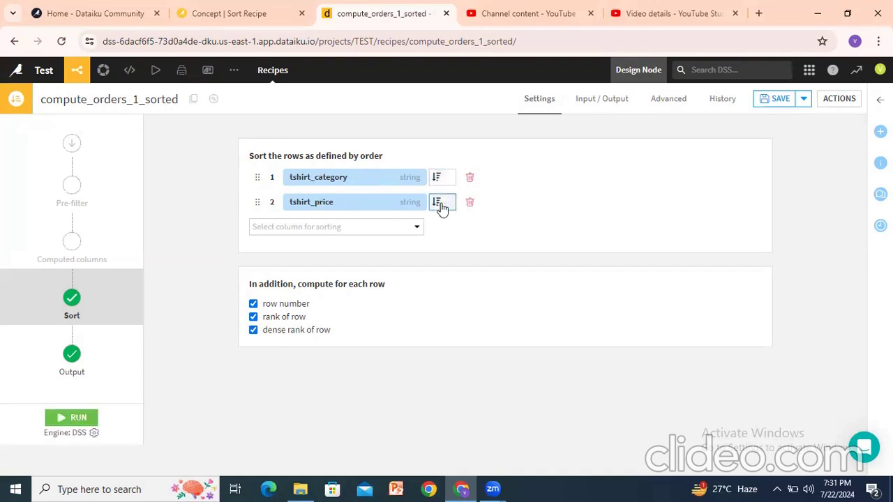
mouse_move(322, 178)
left_mouse_down()
mouse_move(346, 177)
mouse_move(337, 177)
left_mouse_up()
left_click(334, 178)
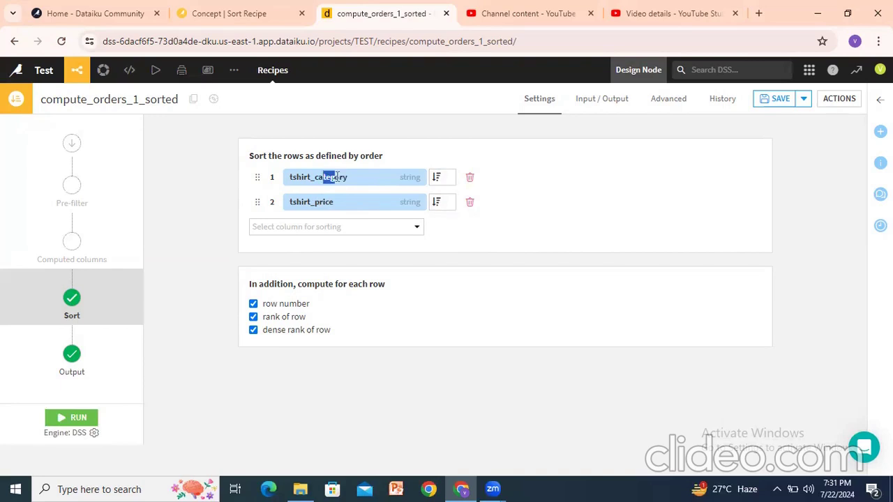
left_click(445, 178)
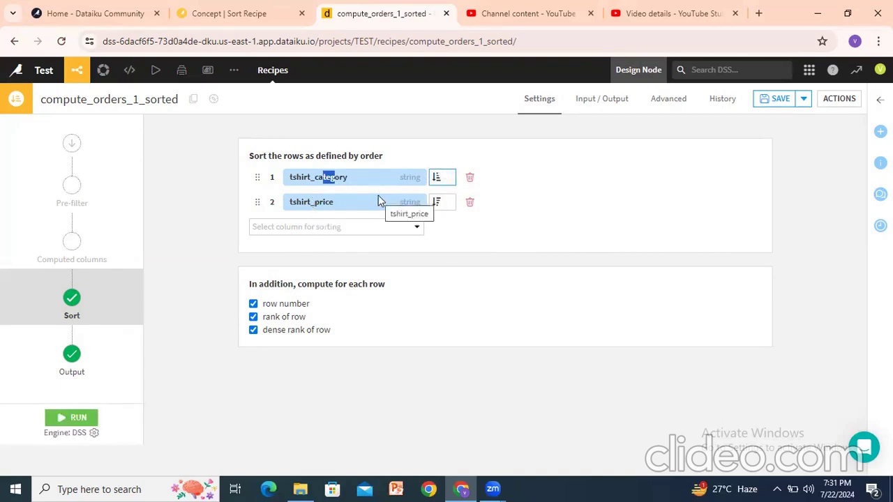
left_click(300, 262)
left_click_drag(303, 177, 340, 177)
left_click_drag(303, 203, 316, 205)
left_click(317, 258)
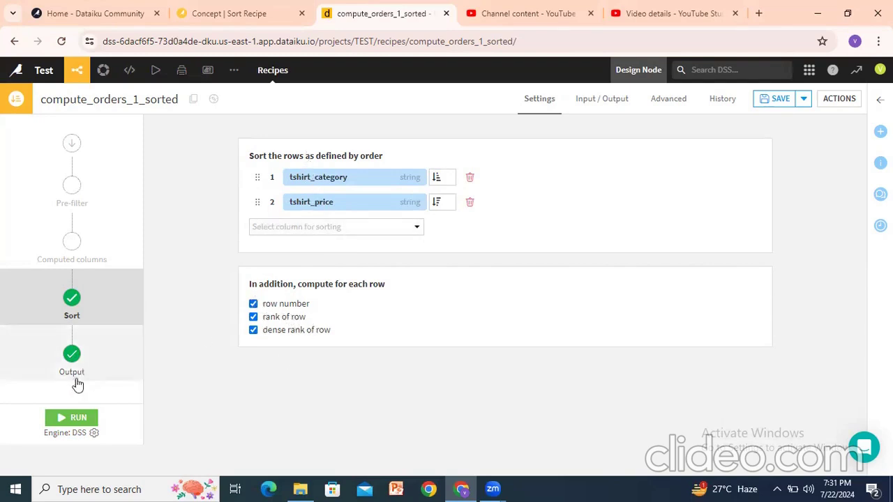
Run the Sort recipe and open its orders_1_sorted output from the flow to inspect the sorted rows.
left_click(70, 419)
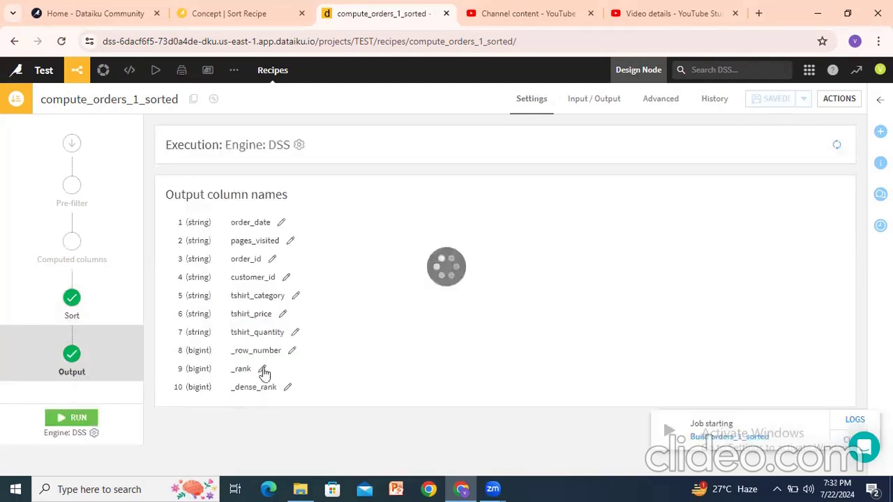
scroll(306, 326, "down", 1)
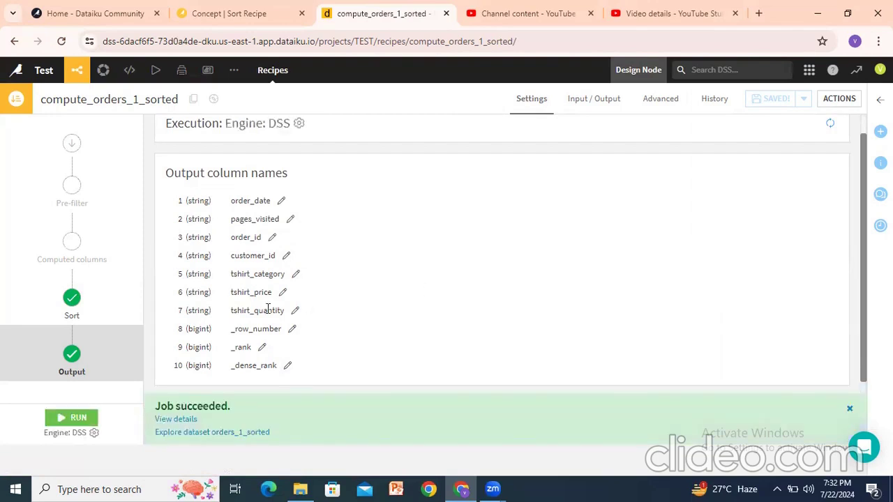
mouse_move(76, 70)
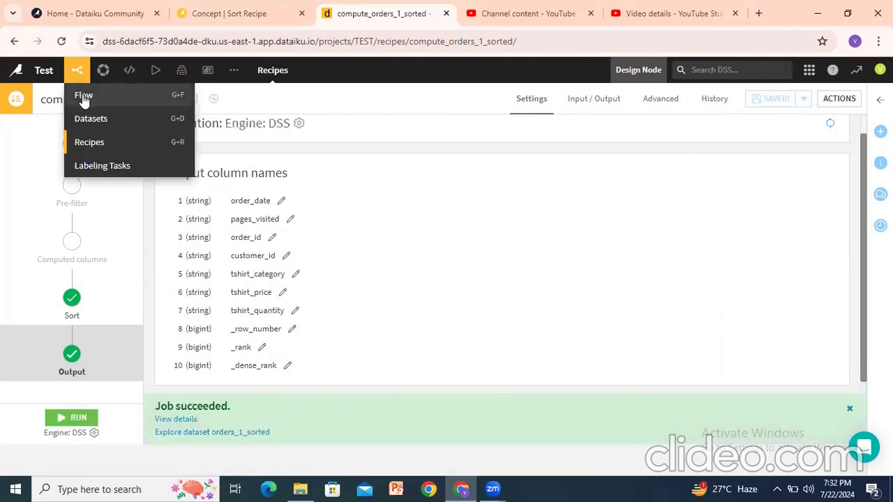
left_click(82, 93)
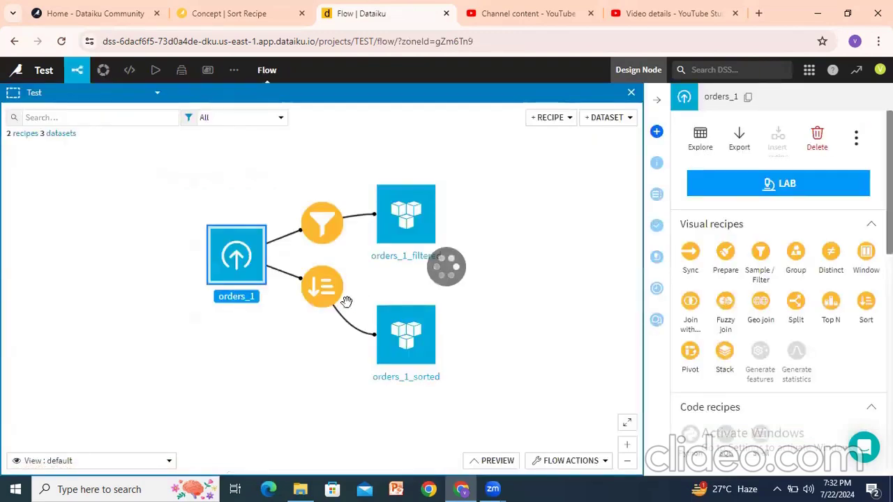
double_click(414, 337)
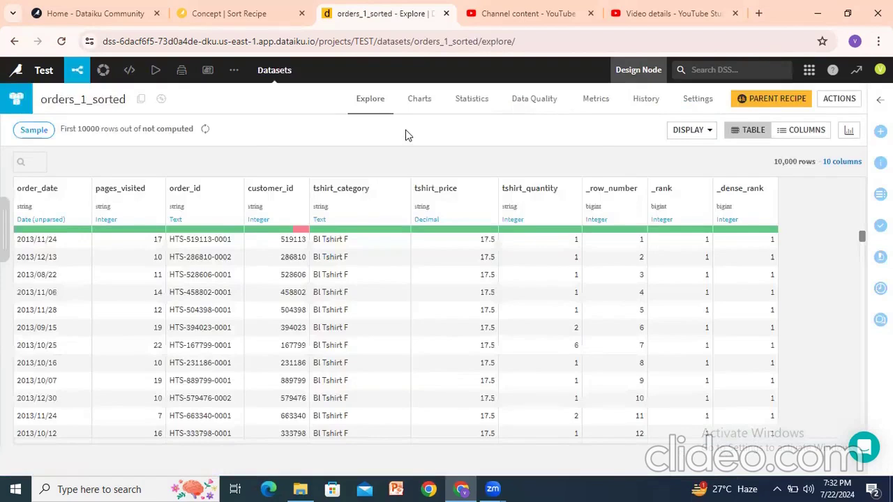
left_click(457, 257)
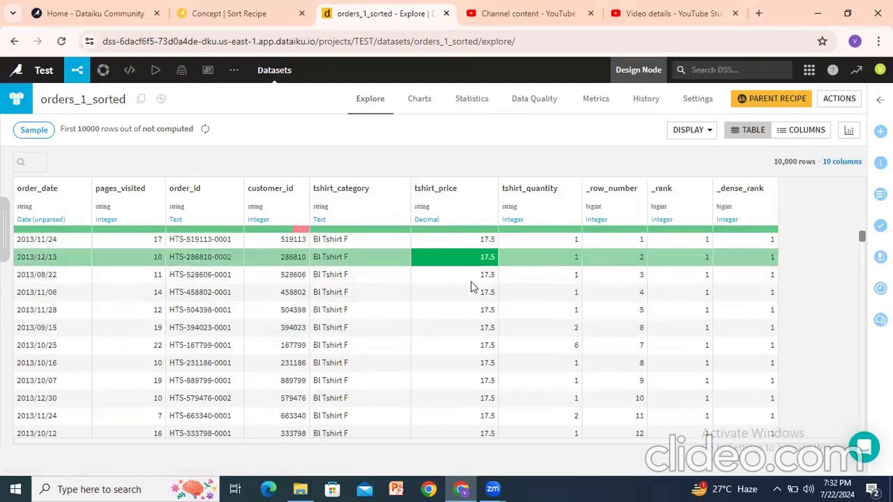
scroll(471, 286, "down", 10)
Reopen the Sort recipe from the flow to check its sort columns and directions, and return to the flow.
mouse_move(77, 70)
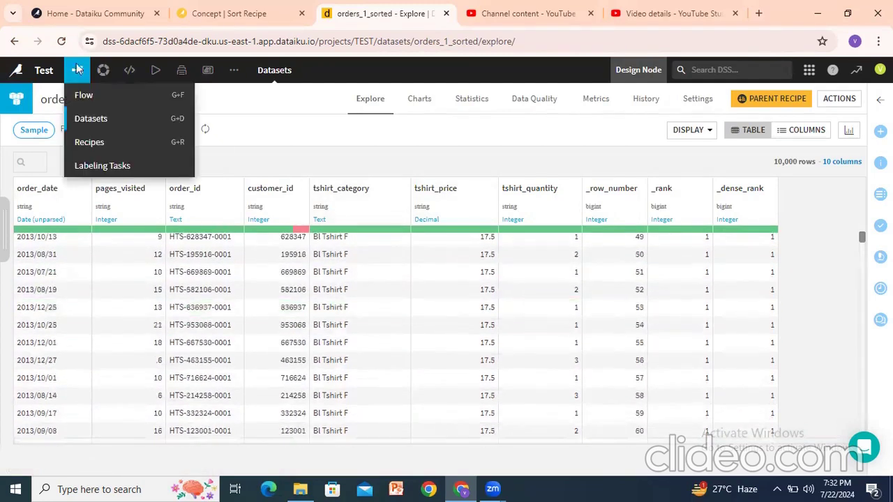
left_click(81, 97)
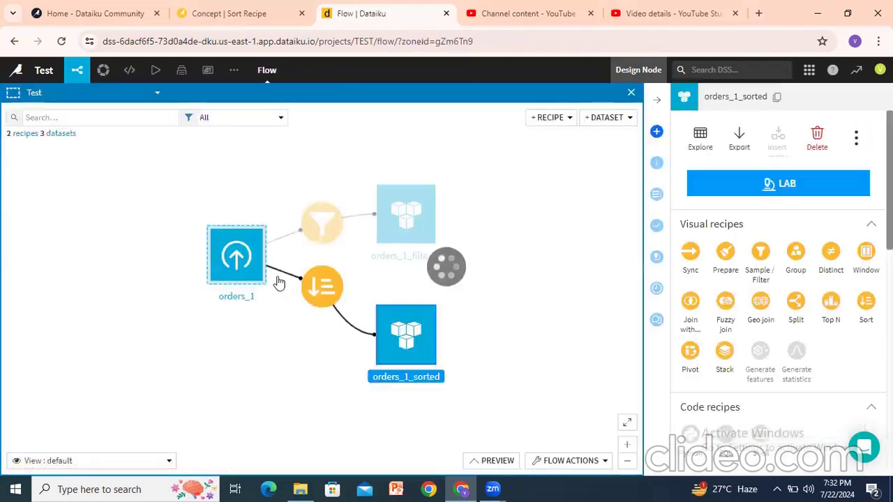
double_click(319, 295)
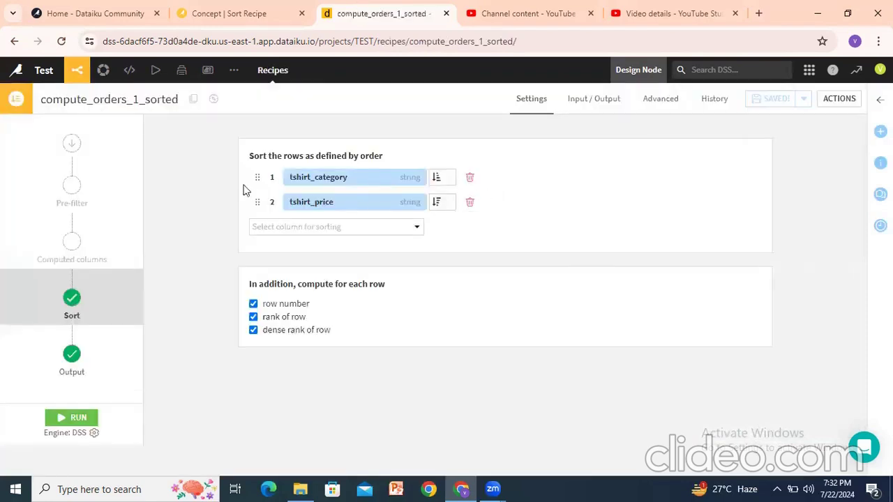
left_click(81, 94)
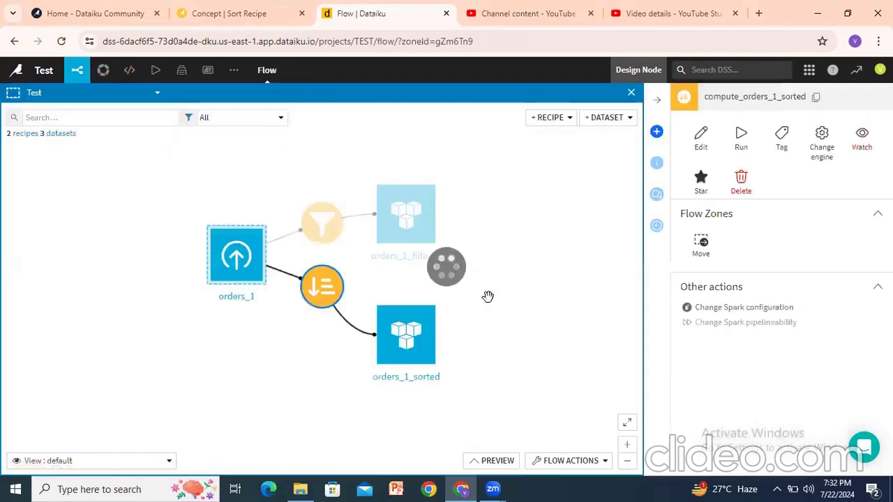
Open orders_1_sorted again and compare _row_number, _rank and _dense_rank where tshirt_category changes from Bl Tshirt F to Bl Tshirt M.
double_click(418, 355)
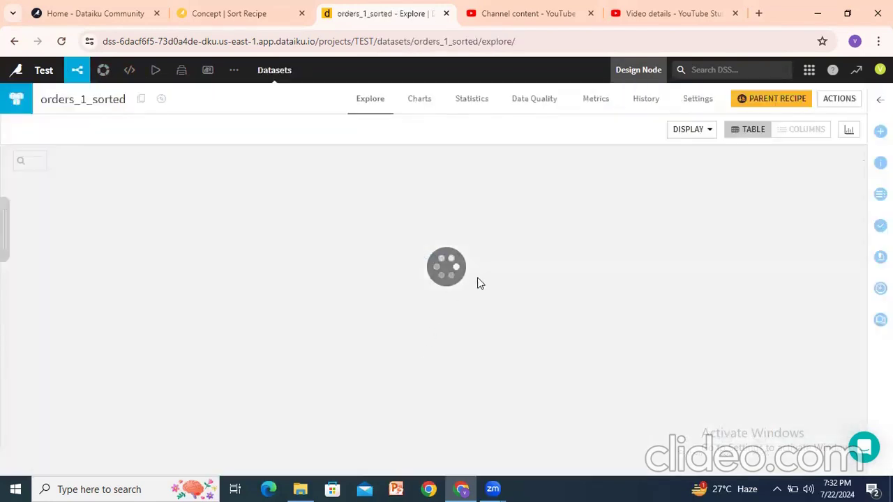
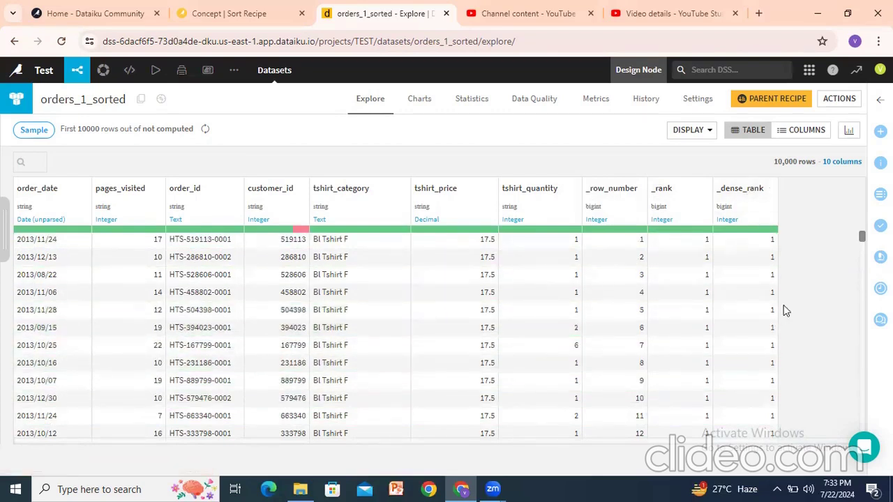
scroll(694, 325, "down", 15)
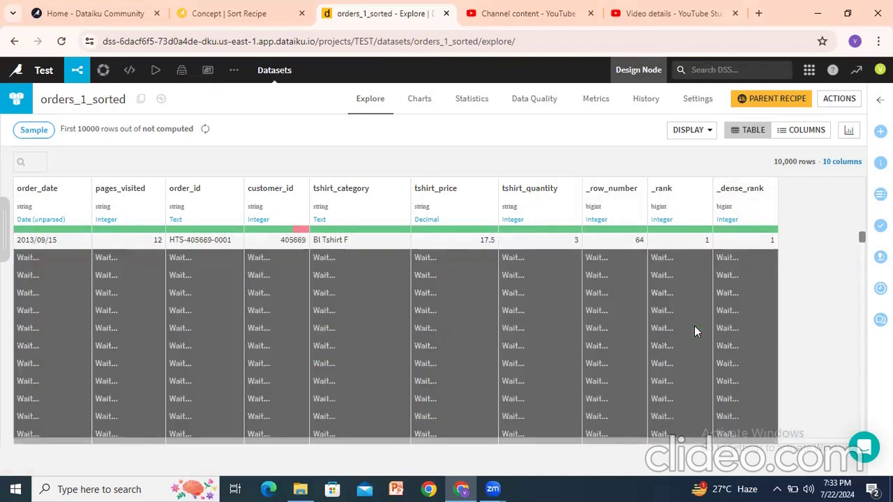
scroll(695, 326, "down", 14)
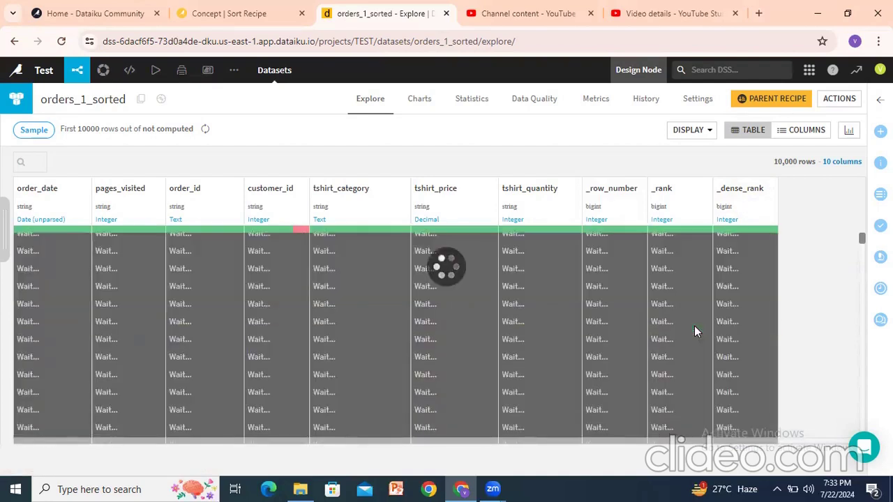
scroll(695, 328, "down", 15)
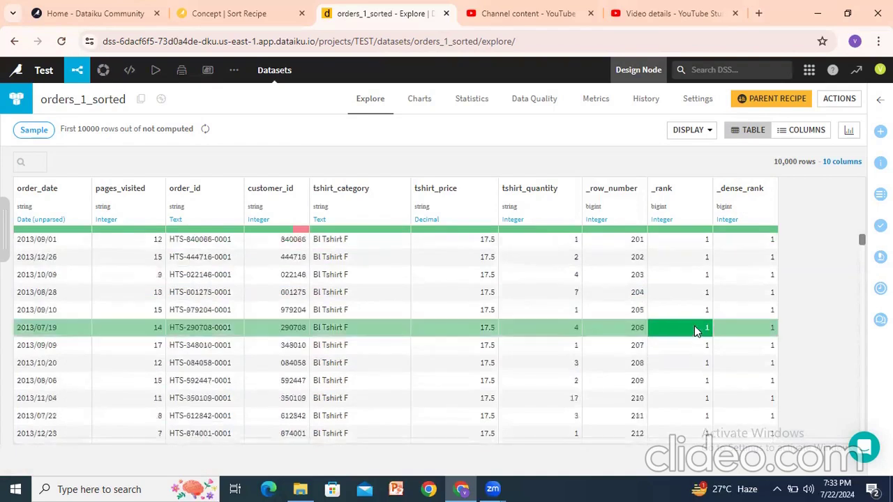
scroll(695, 326, "down", 5)
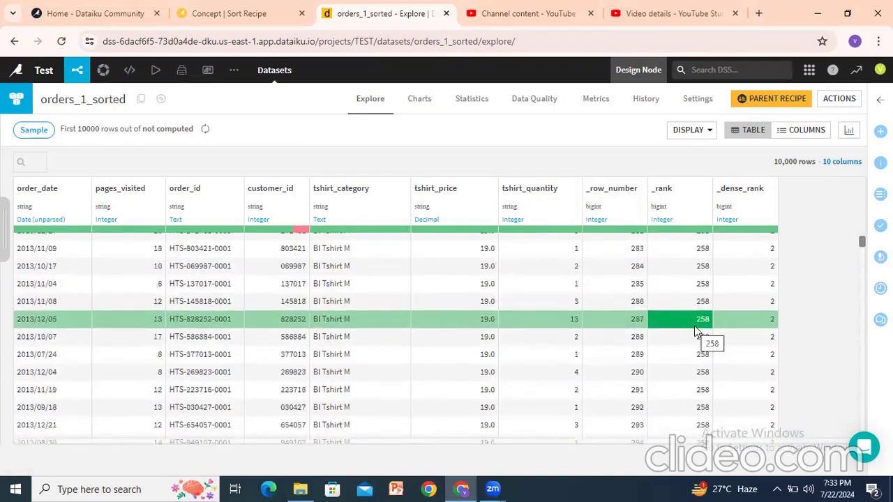
scroll(694, 326, "up", 3)
scroll(695, 328, "down", 1)
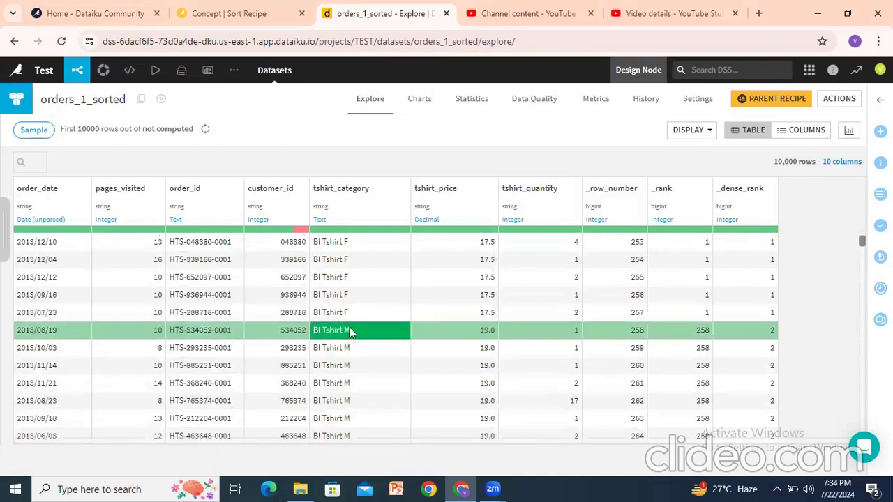
left_click_drag(312, 314, 351, 330)
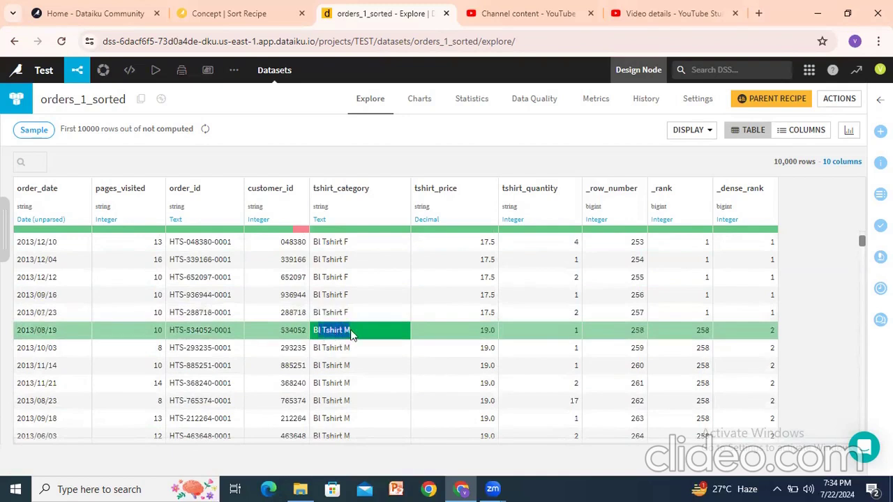
double_click(703, 330)
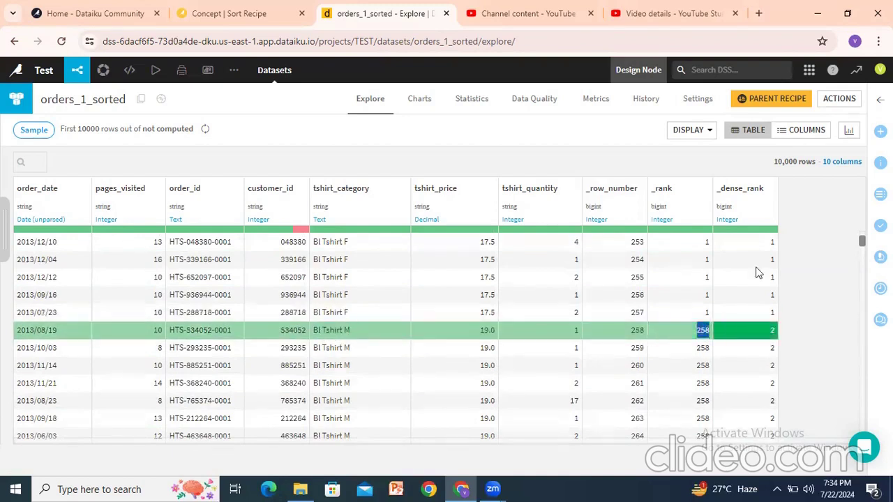
left_click(780, 332)
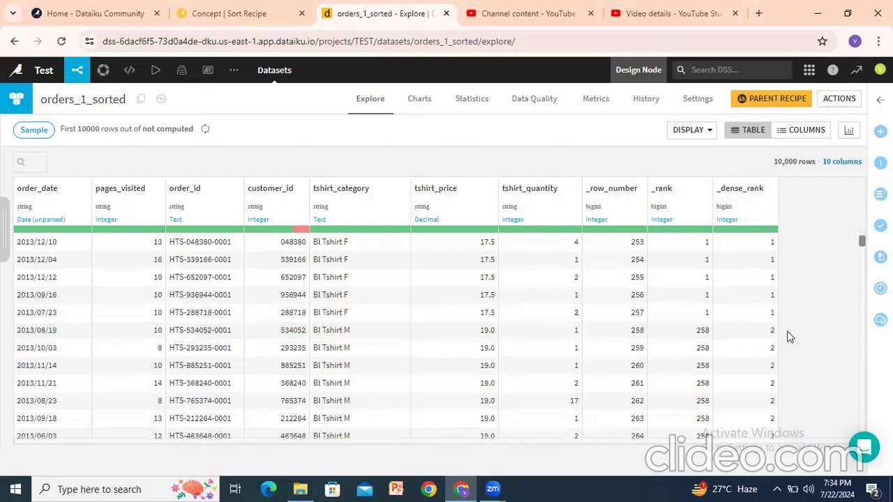
scroll(809, 327, "down", 10)
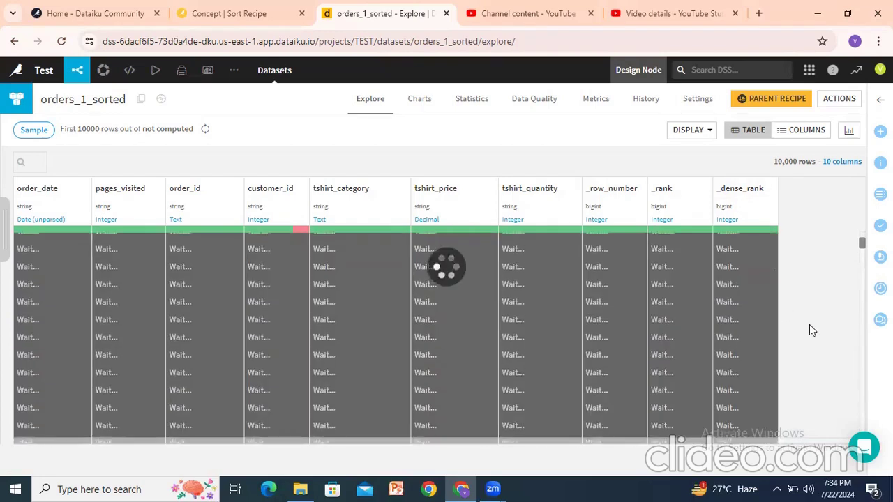
scroll(809, 325, "up", 5)
scroll(809, 324, "up", 15)
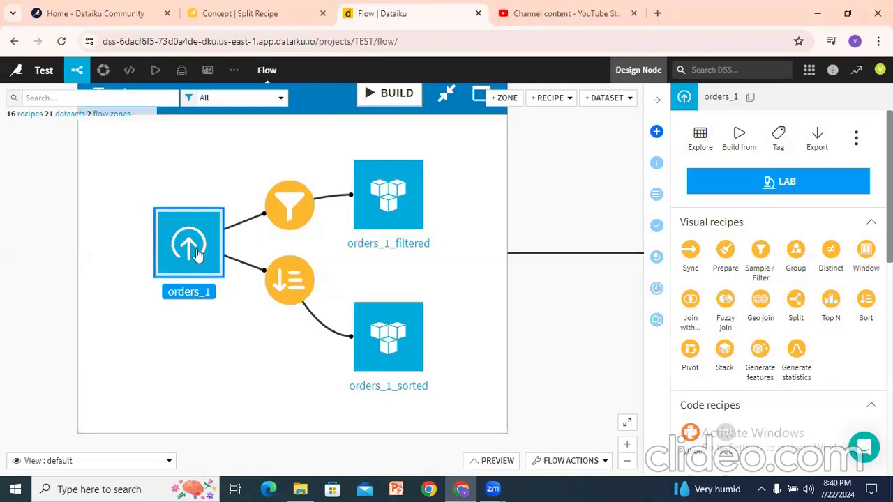
Open the orders_1 dataset from the flow and examine the White T-Shirt M and White T-Shirt F values in tshirt_category.
double_click(195, 251)
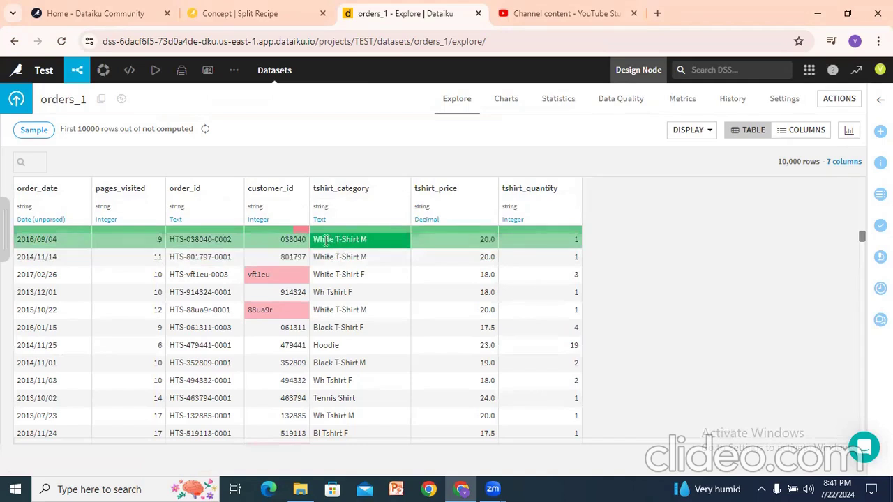
left_click_drag(320, 240, 367, 241)
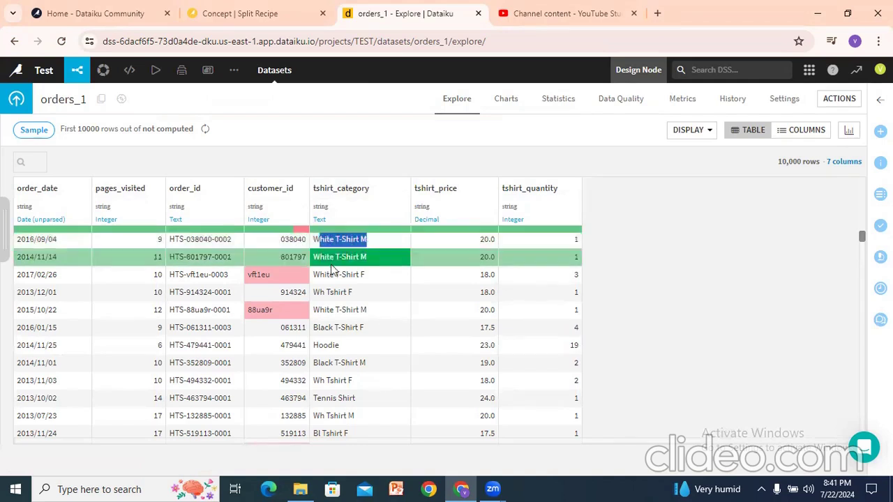
left_click(335, 241)
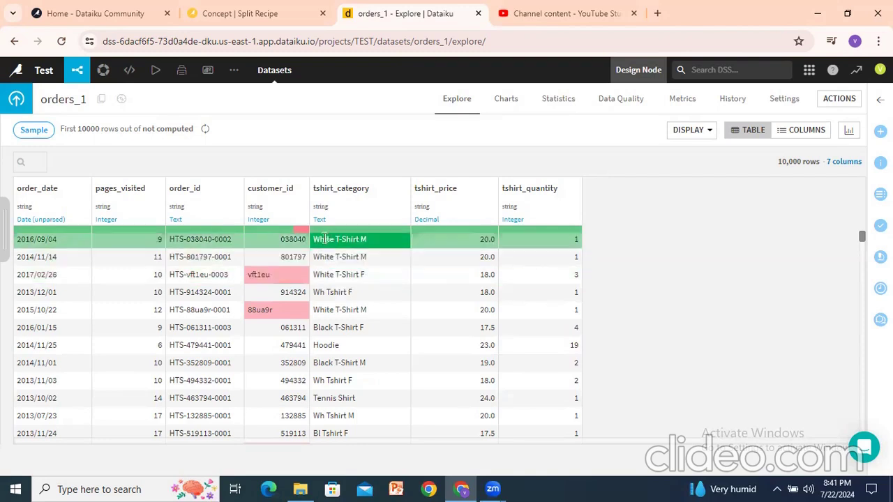
left_click_drag(315, 275, 362, 274)
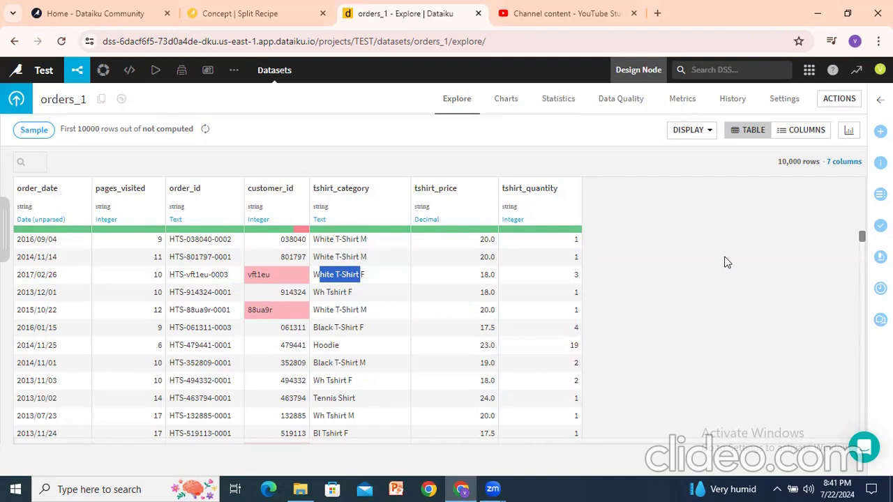
left_click(706, 285)
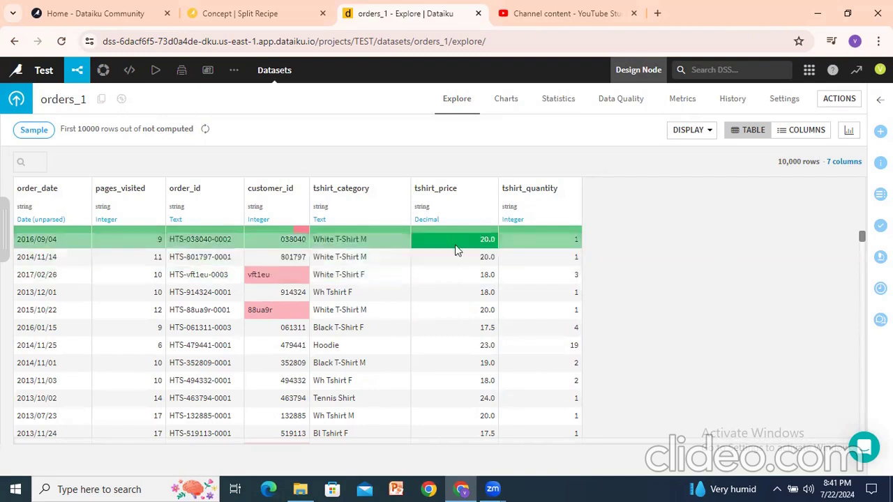
Analyze the tshirt_category column of orders_1 to review its distinct values.
left_click(389, 193)
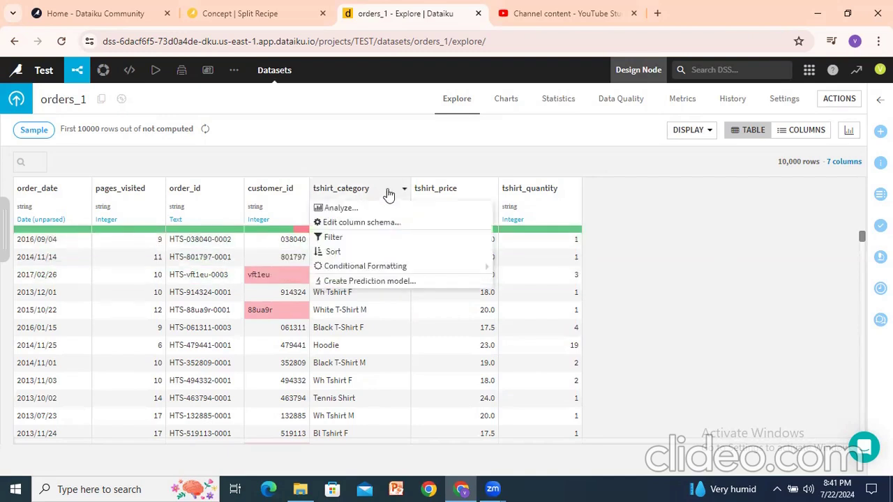
left_click(346, 208)
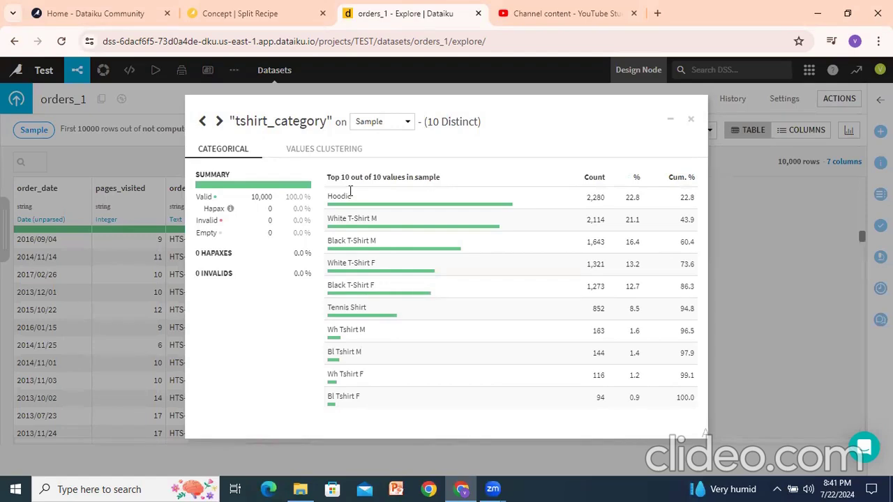
left_click_drag(337, 196, 363, 241)
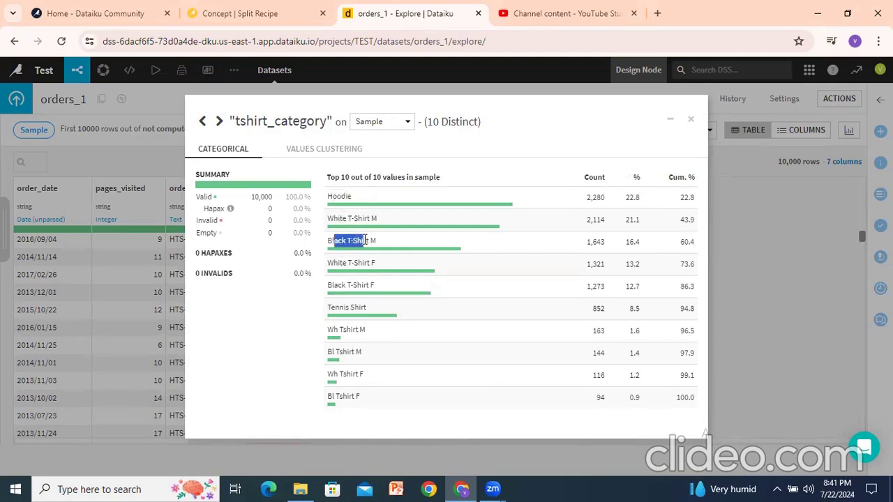
Close the tshirt_category analysis of orders_1 and return to the flow.
left_click(691, 119)
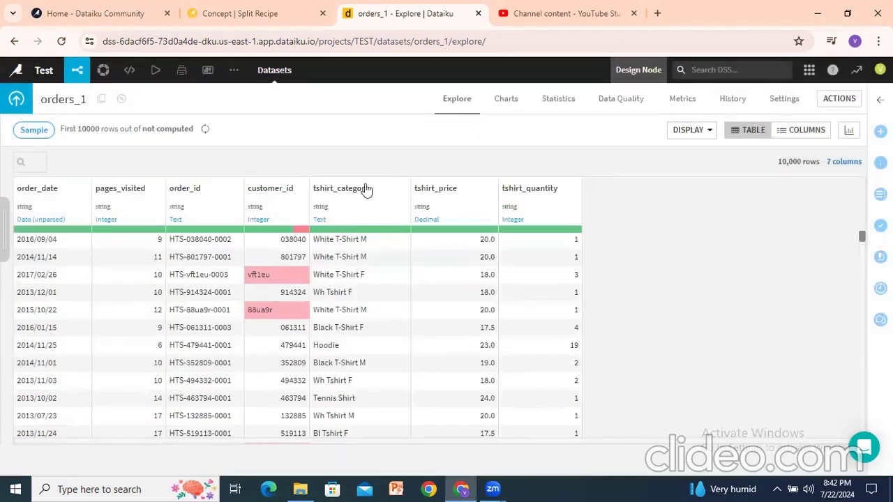
mouse_move(340, 346)
left_mouse_down()
mouse_move(314, 350)
mouse_move(353, 357)
left_mouse_up()
left_click(384, 386)
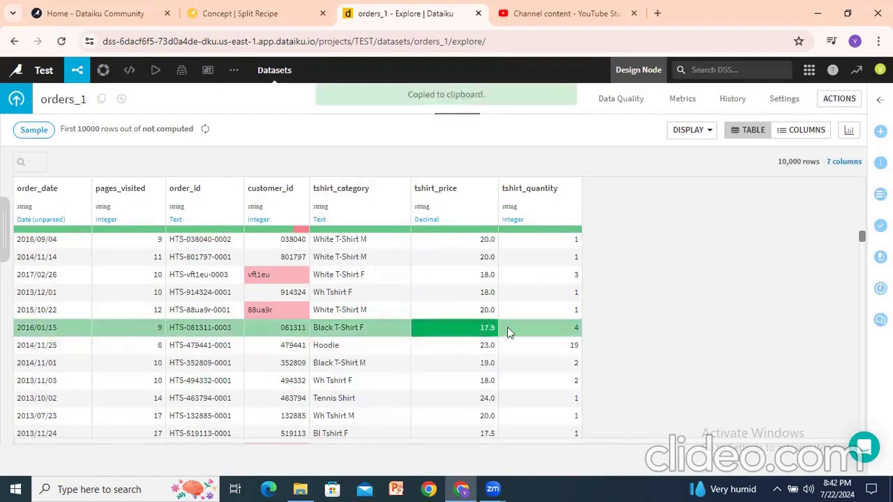
mouse_move(78, 70)
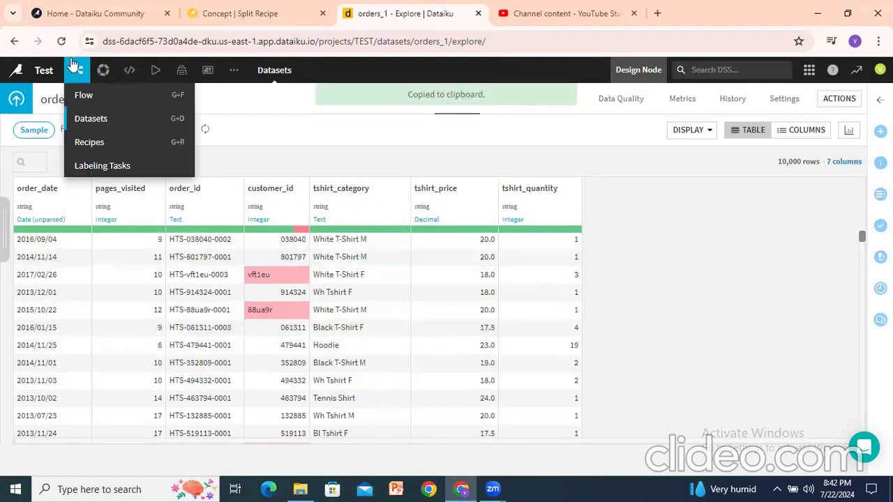
left_click(84, 97)
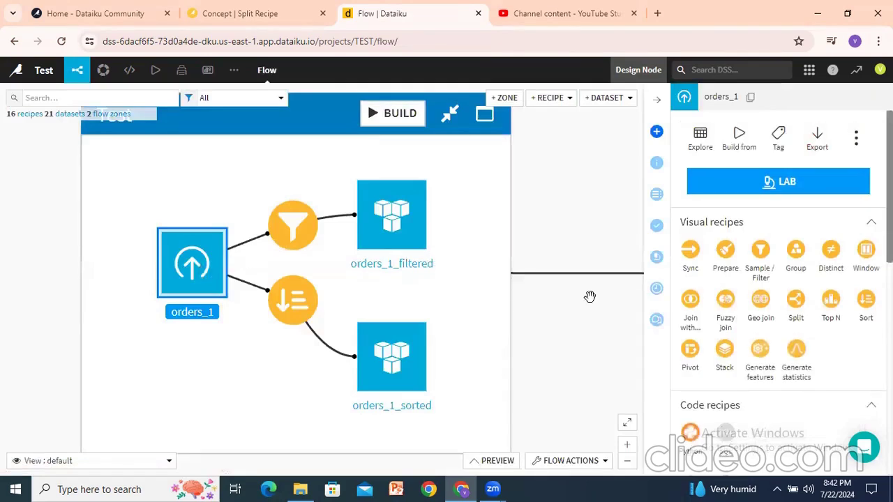
Start a Split recipe on orders_1 and add a new output dataset named Hoodie, stored as Parquet in dataiku-managed-storage.
left_click(799, 301)
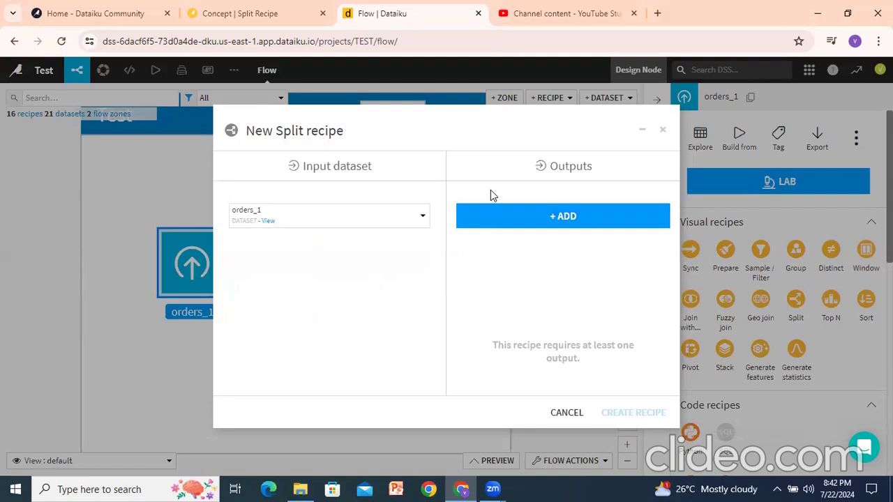
left_click(556, 216)
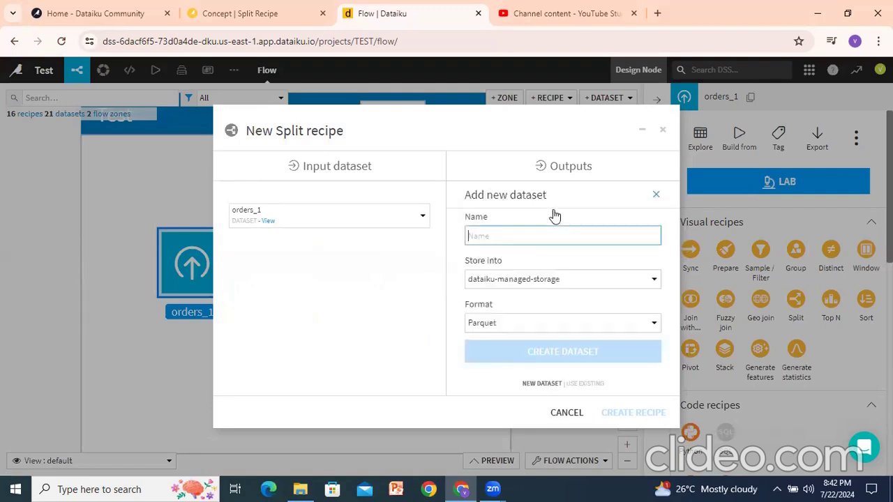
left_click(514, 235)
type("Hoodie")
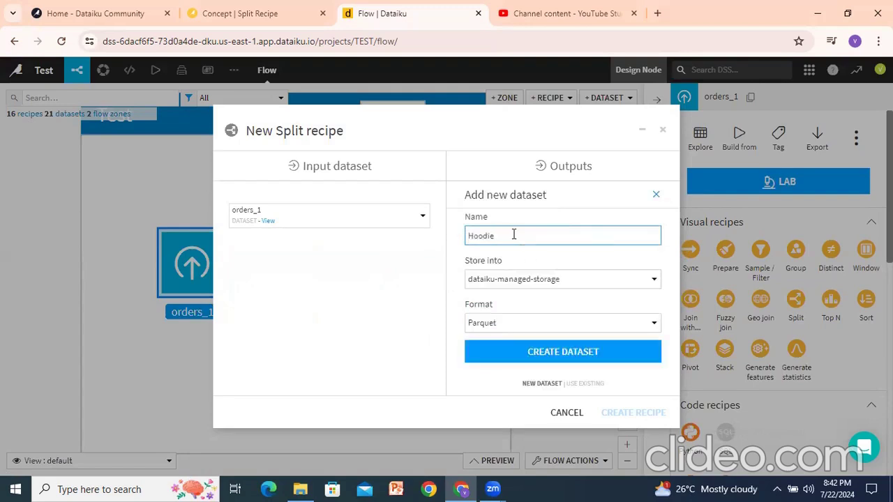
left_click(564, 356)
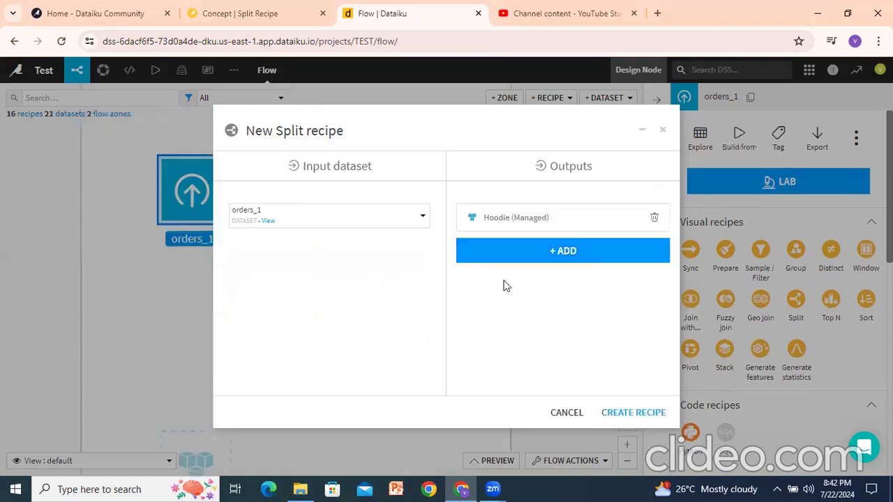
Add a second new output dataset named Other and create the Split recipe.
left_click(542, 257)
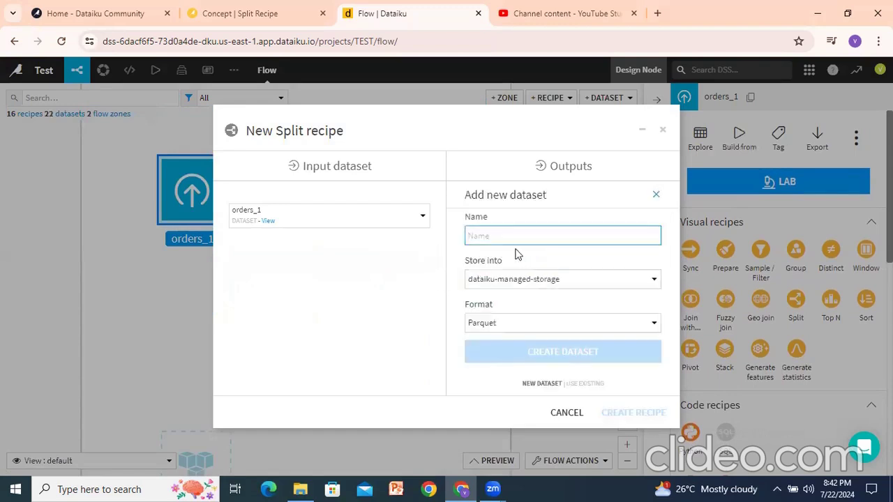
type("Other")
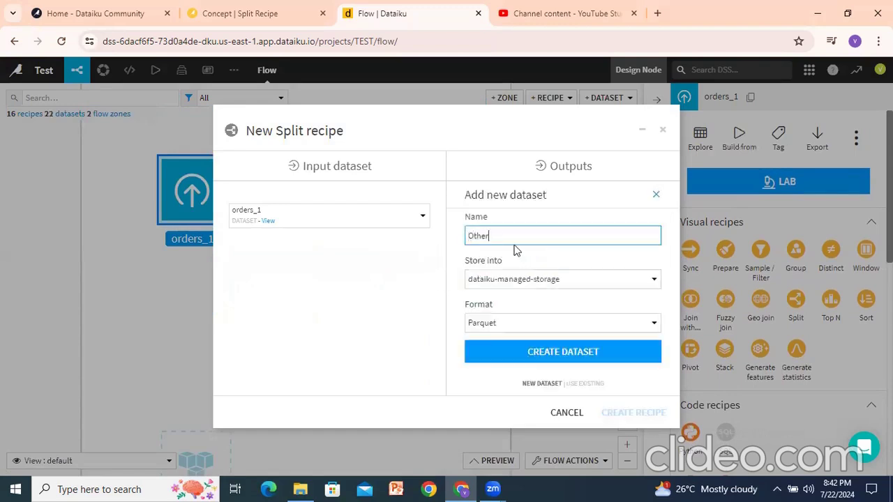
left_click(574, 360)
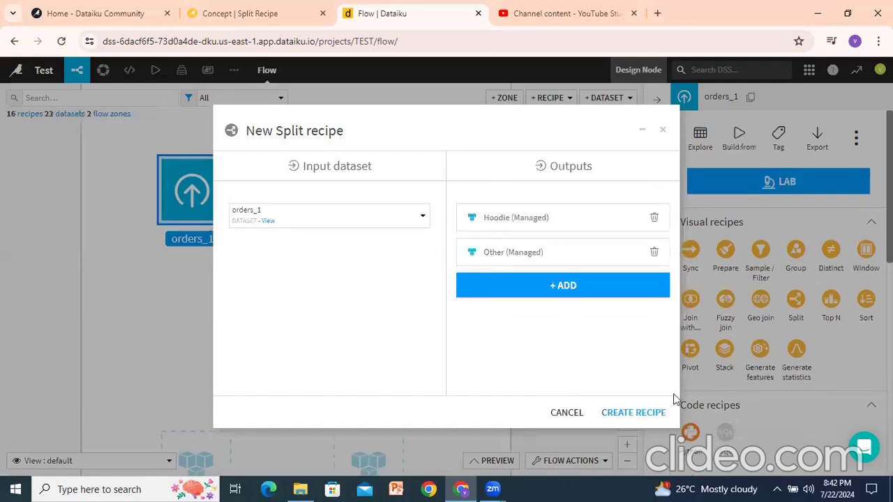
left_click(639, 418)
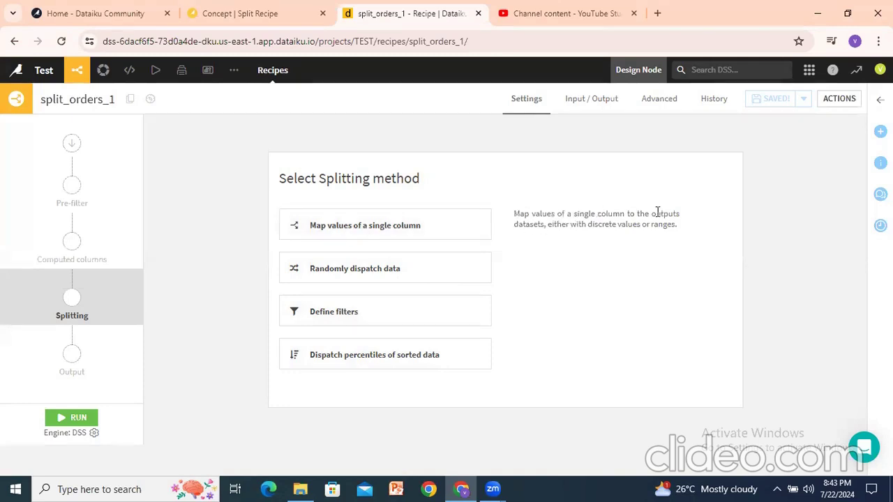
Choose mapping values of a single column as the splitting method and split on tshirt_category.
left_click_drag(558, 228, 669, 228)
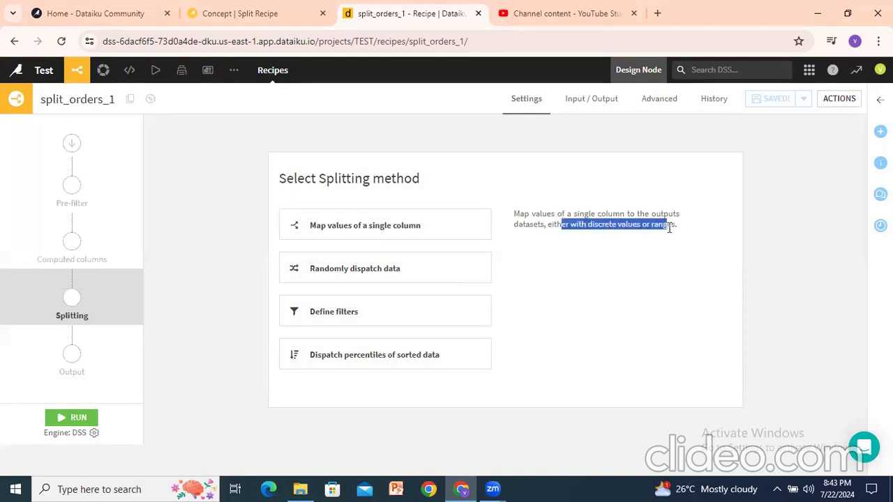
left_click(376, 230)
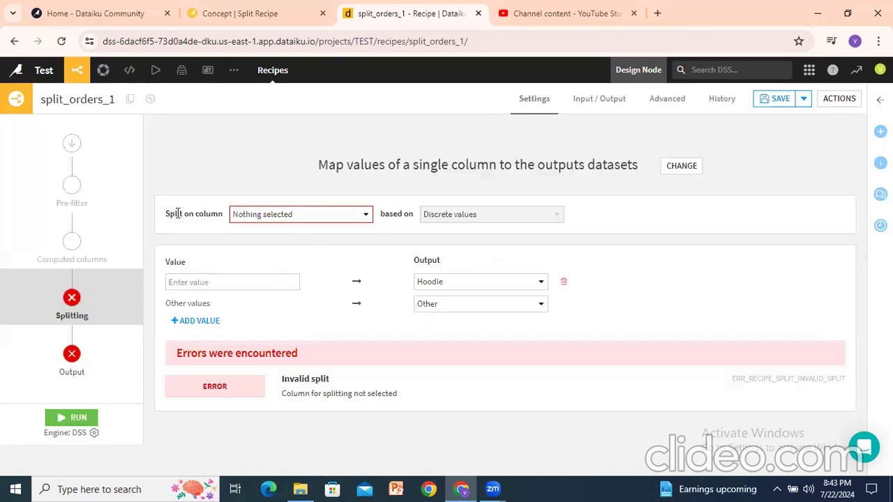
left_click_drag(176, 213, 207, 213)
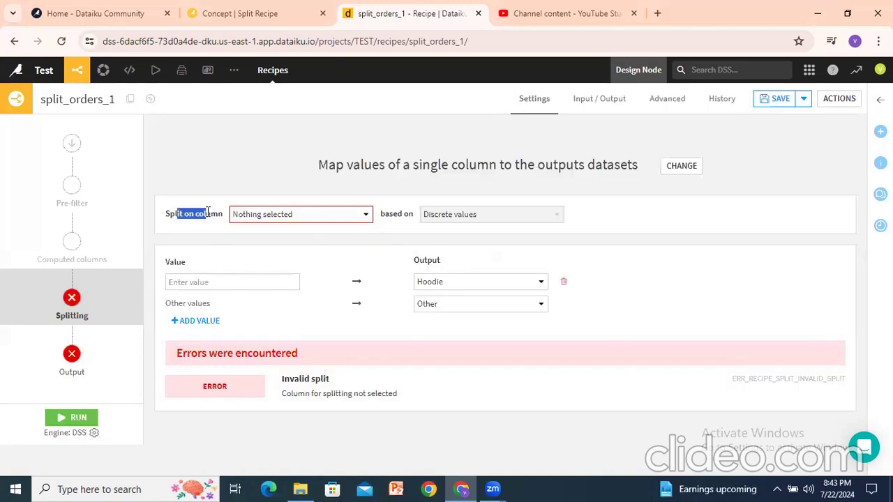
left_click(339, 216)
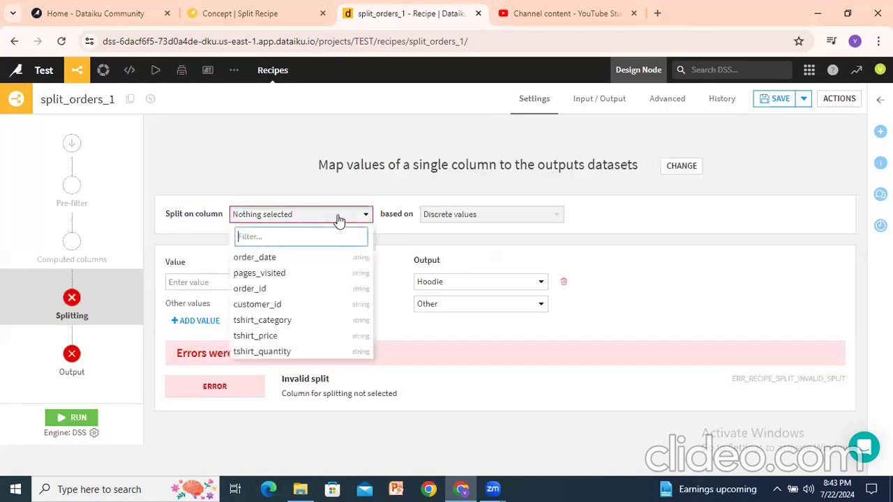
left_click(265, 322)
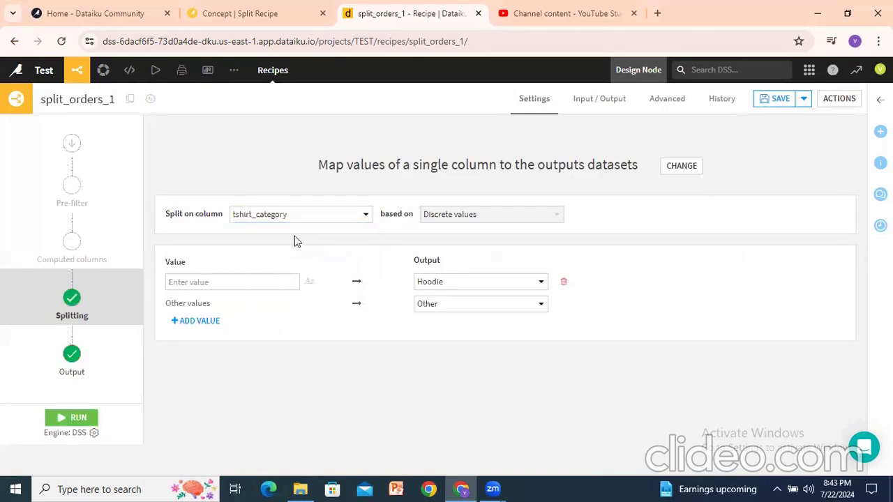
Map the tshirt_category value Hoodie to the Hoodie output, leaving other values directed to Other.
left_click(204, 282)
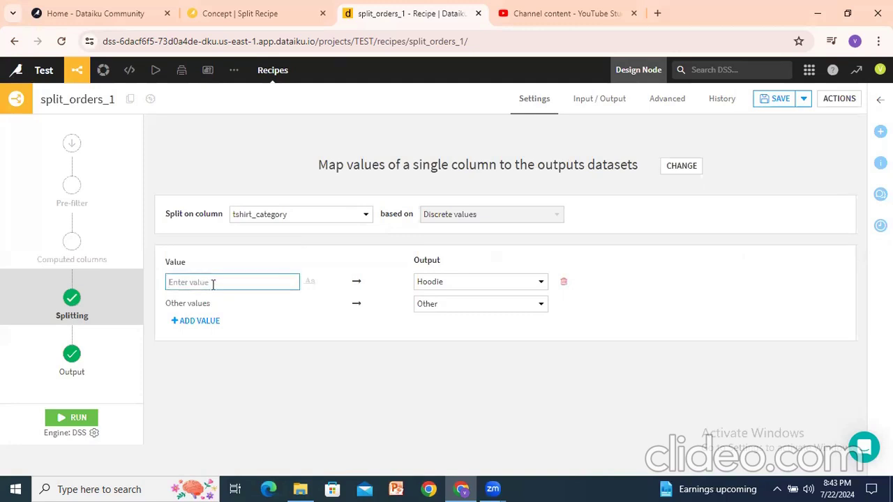
type("Hoodie")
left_click(210, 262)
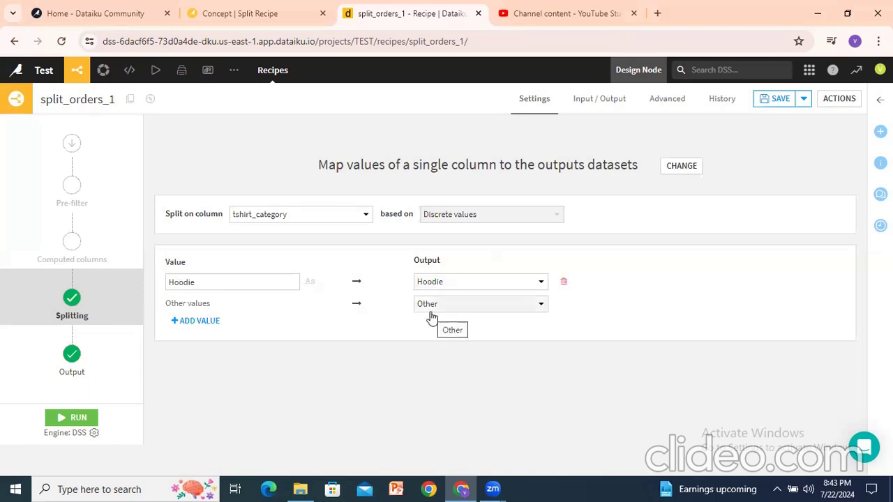
Review the alternative splitting methods for the recipe and close the list without changing the method.
left_click_drag(175, 214, 209, 214)
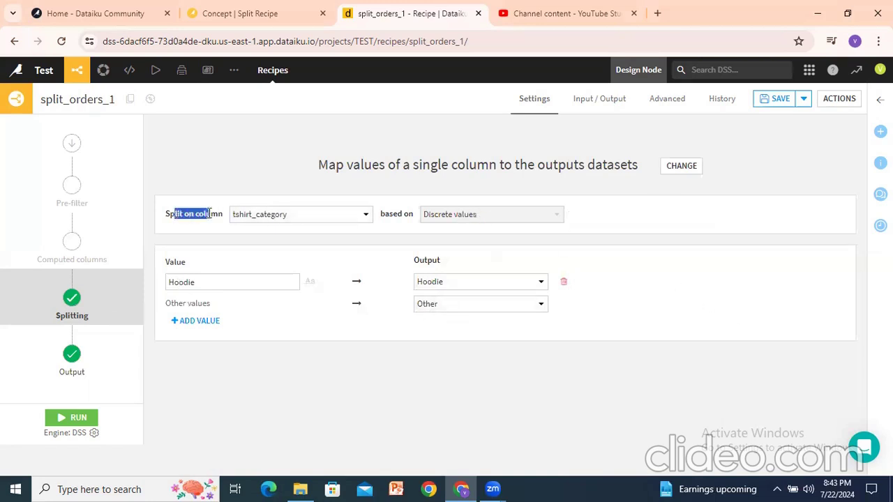
left_click_drag(331, 168, 607, 167)
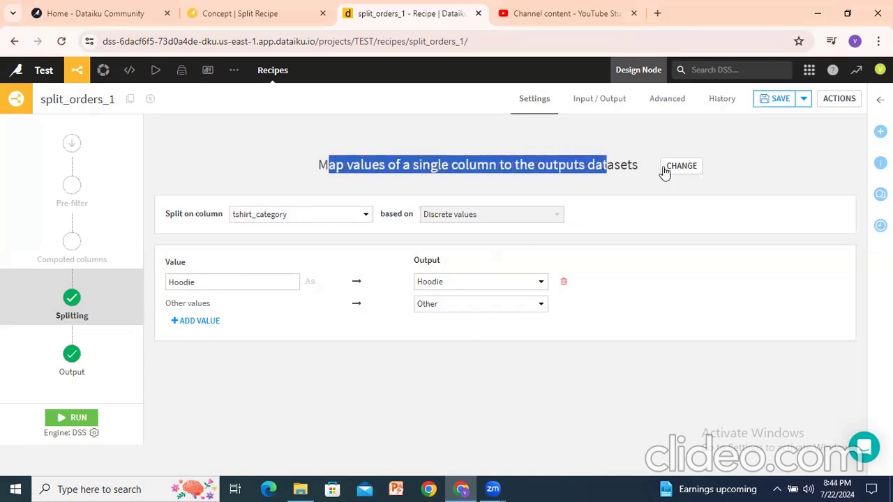
left_click(681, 166)
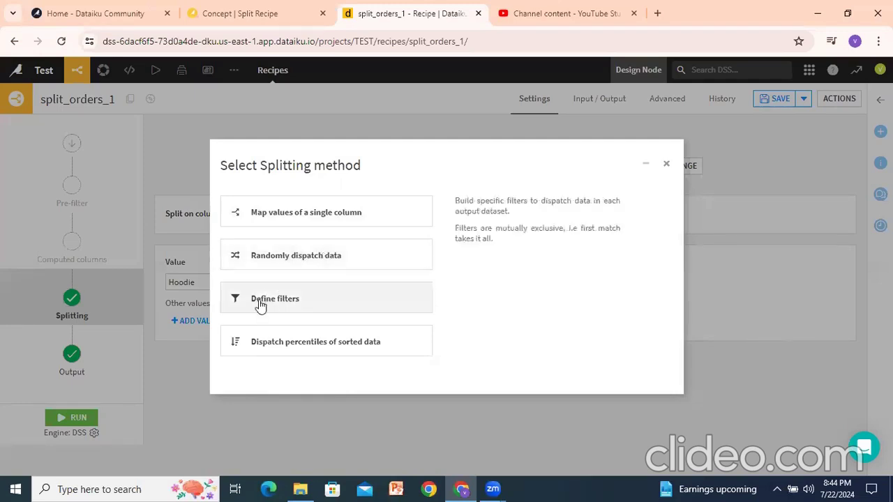
left_click(776, 386)
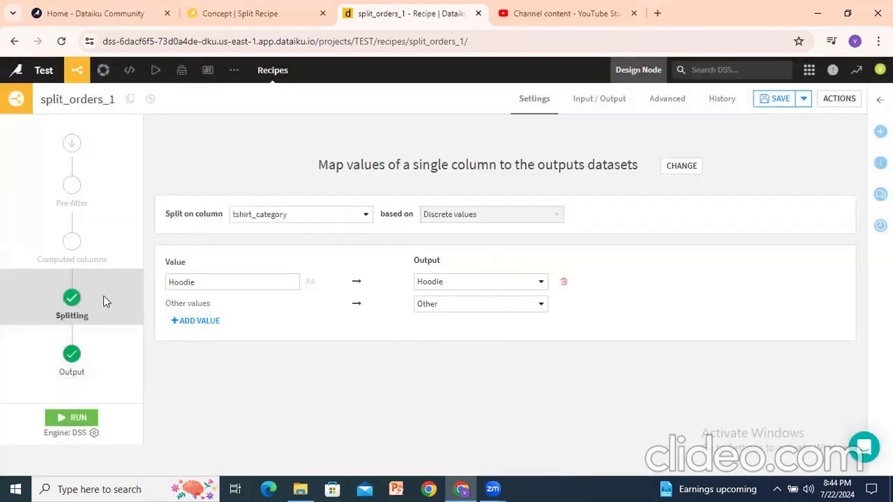
Check the Split recipe's output columns, save and run the recipe, and return to the flow.
left_click(72, 359)
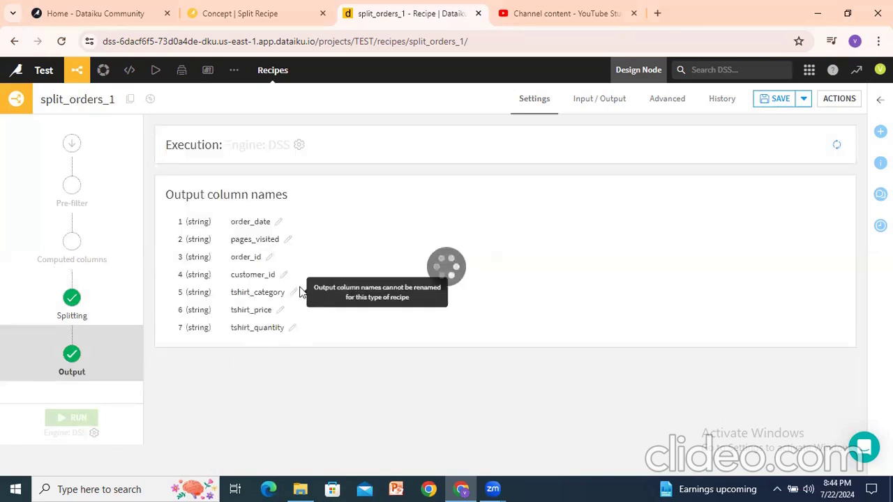
key("ctrl+s")
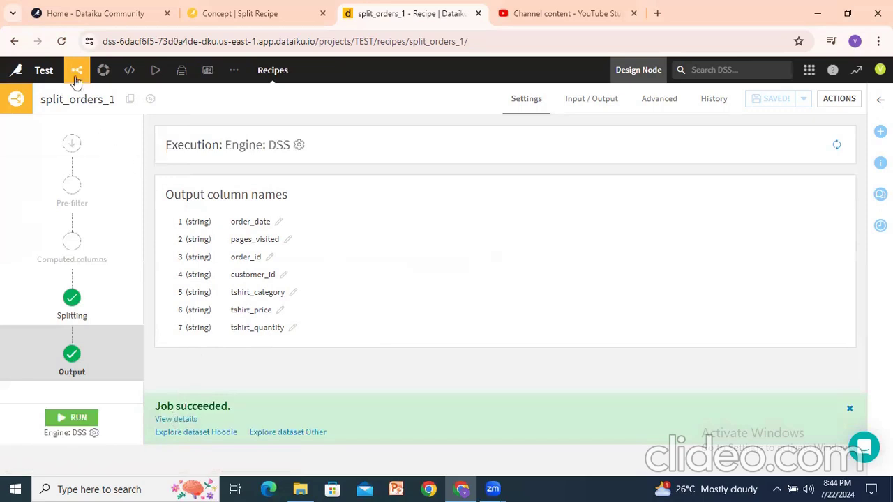
mouse_move(77, 70)
left_click(85, 98)
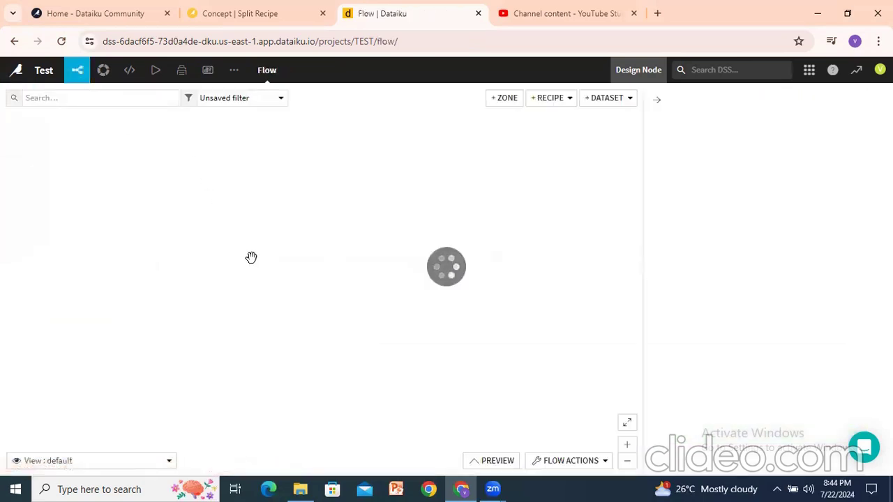
Open the Hoodie dataset, analyze its tshirt_category values, and return to the flow.
left_click_drag(413, 335, 413, 247)
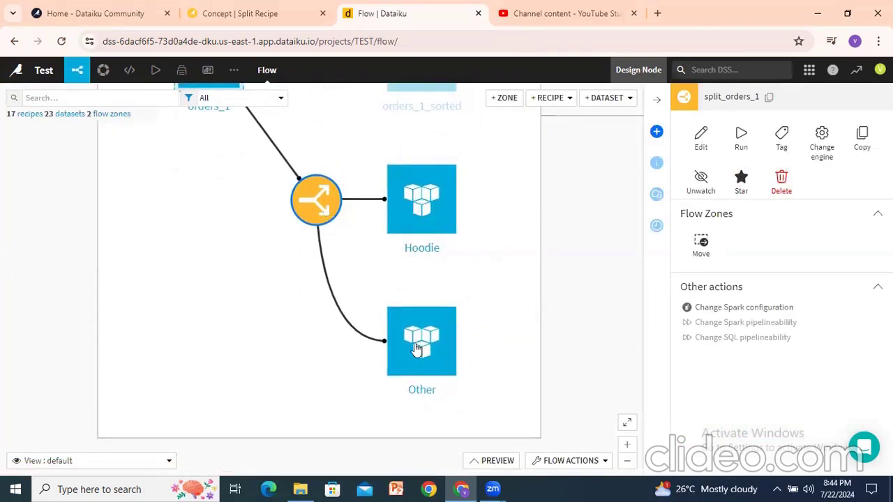
double_click(424, 225)
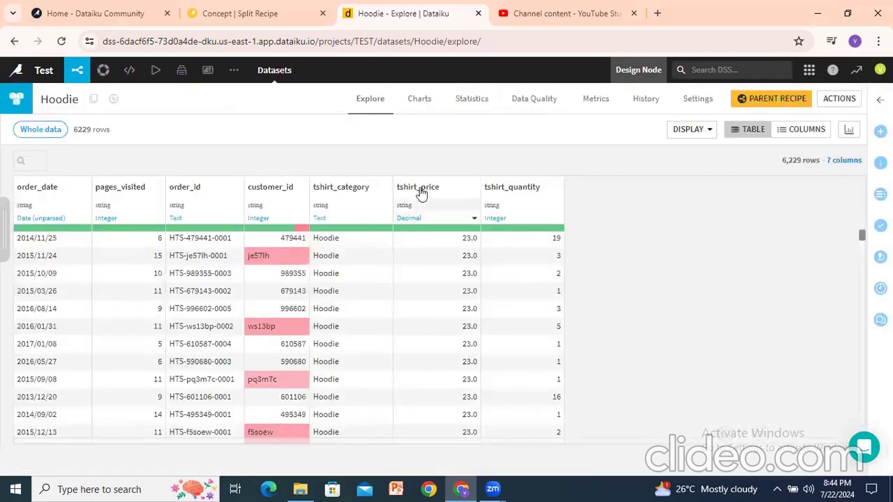
left_click(366, 191)
left_click(339, 206)
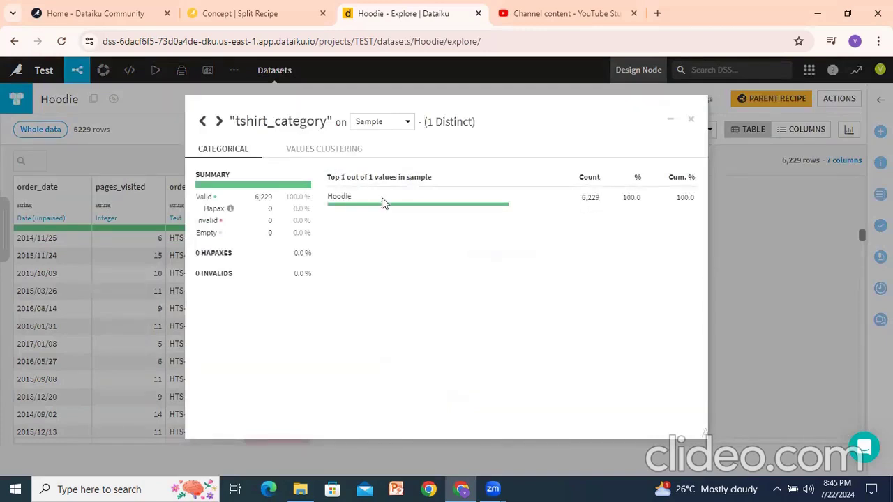
left_click(691, 119)
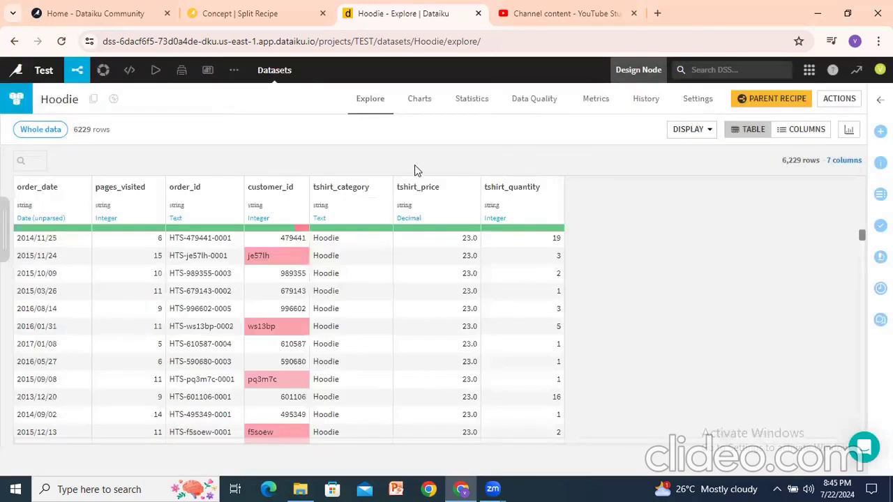
mouse_move(76, 70)
left_click(83, 93)
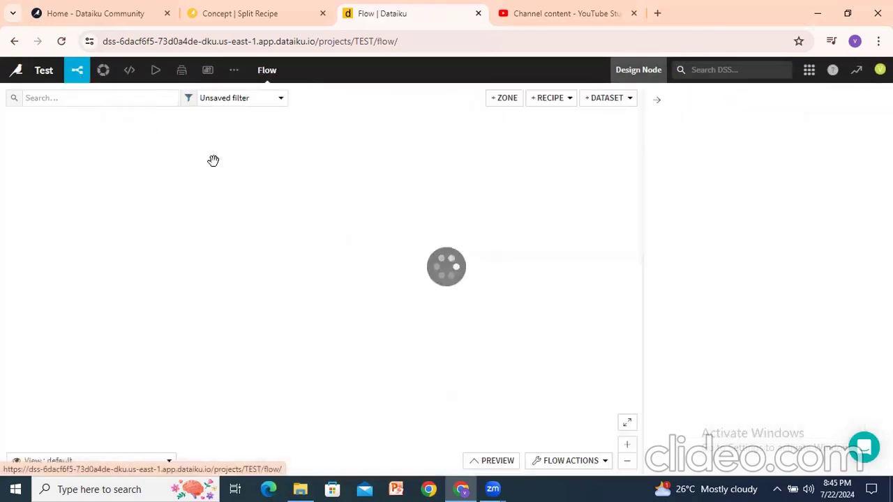
Open the Other dataset, analyze its tshirt_category values, and return to the flow.
left_click(328, 310)
double_click(310, 402)
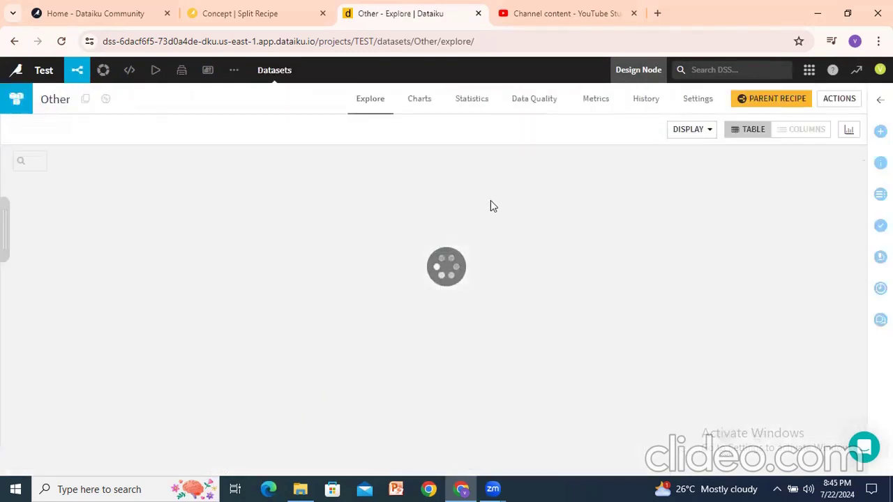
left_click(404, 207)
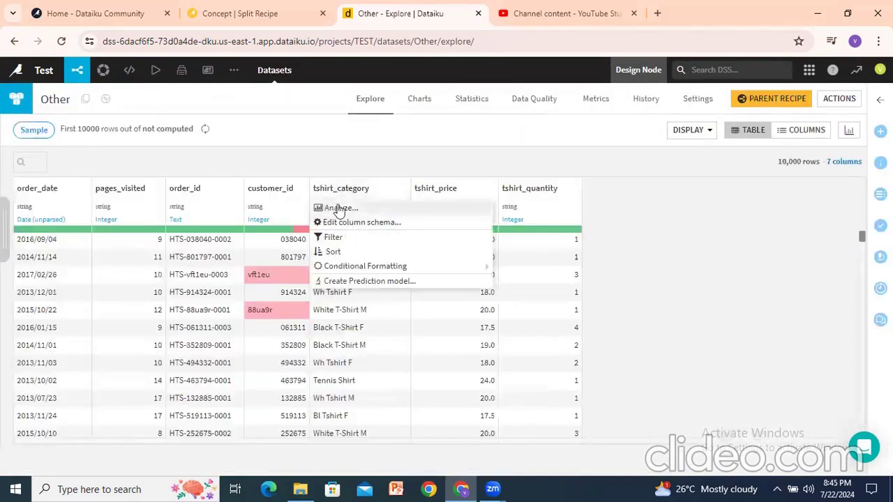
left_click(342, 208)
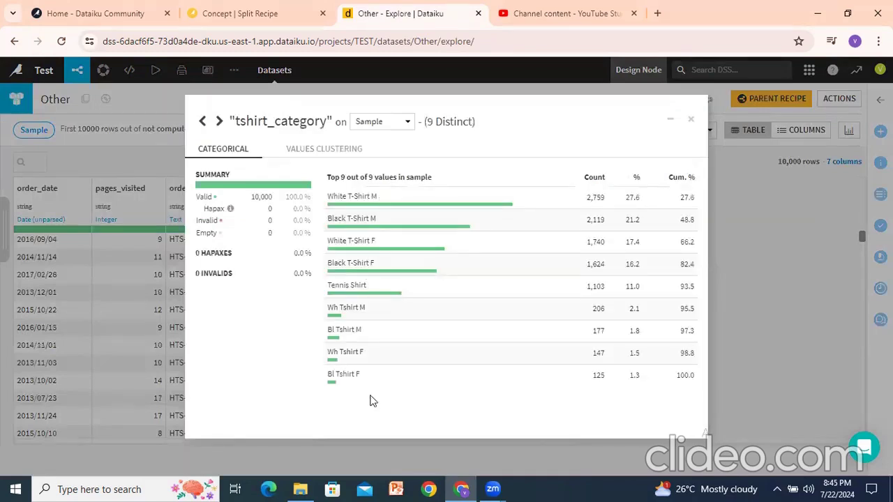
left_click(691, 120)
mouse_move(76, 70)
left_click(80, 94)
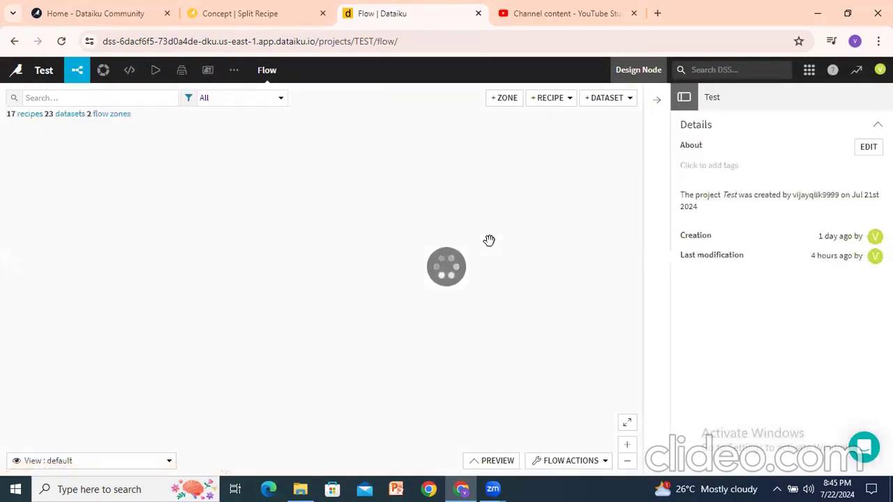
Reopen the Split recipe, change its splitting method to Randomly dispatch data, and set the Hoodie ratio to 70%.
left_click(327, 214)
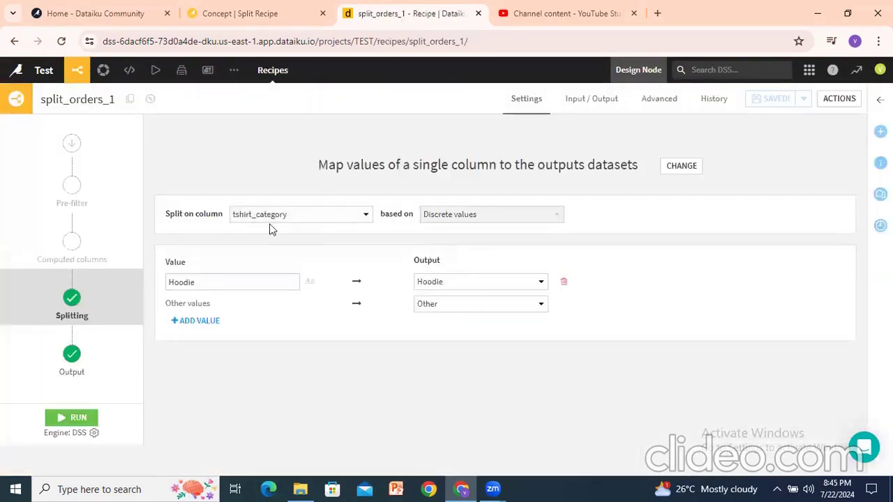
left_click(684, 168)
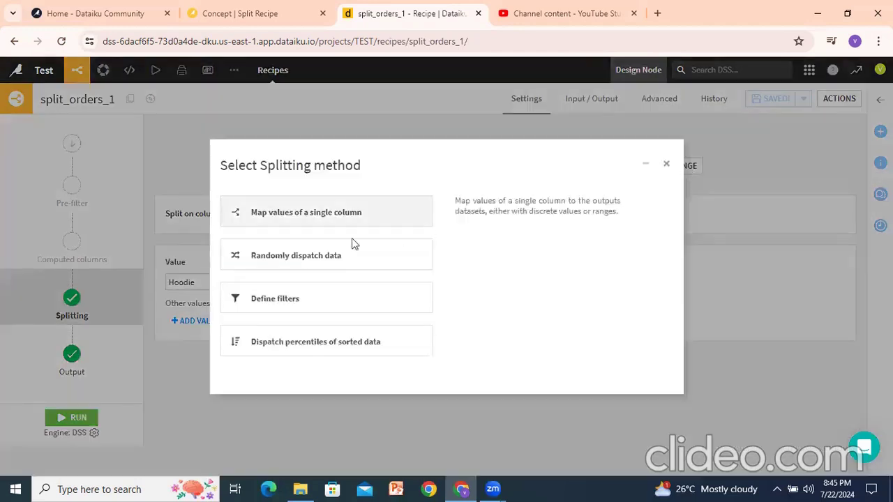
left_click(271, 258)
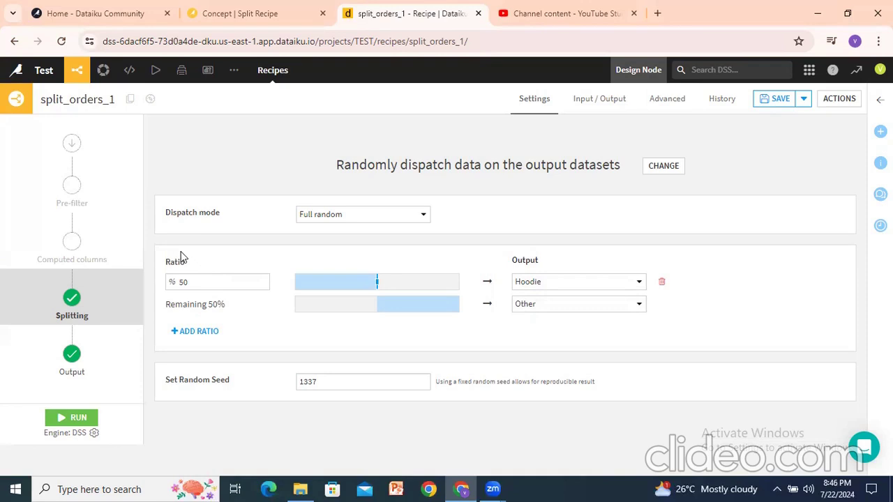
left_click(202, 281)
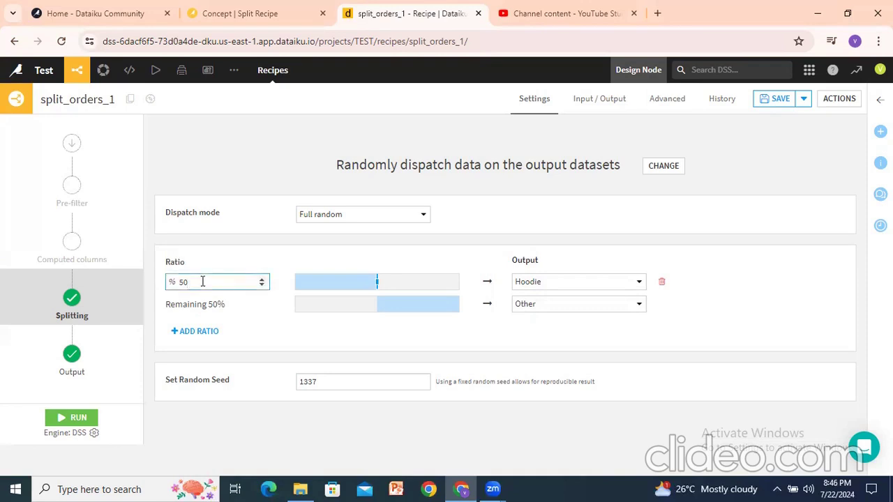
key("BackSpace")
key("BackSpace")
type("70")
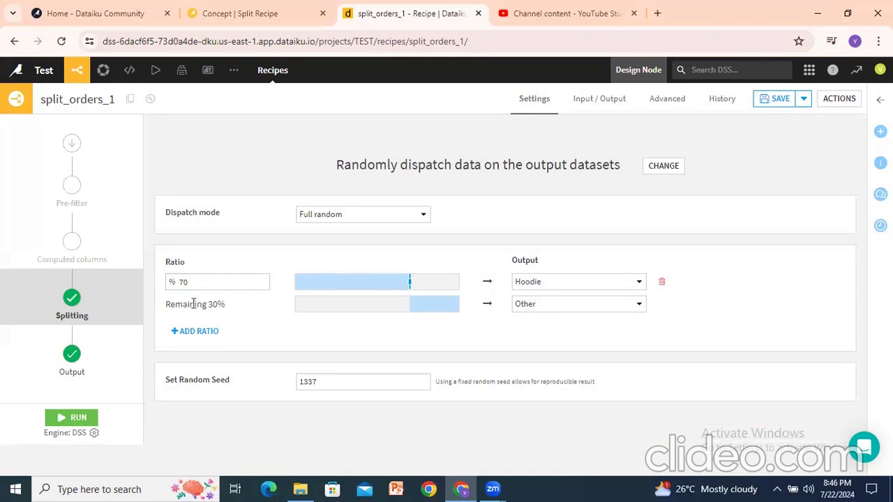
Review the dispatch modes while keeping Full random, run the Split recipe, and return to the flow.
left_click_drag(182, 307, 199, 307)
left_click(323, 215)
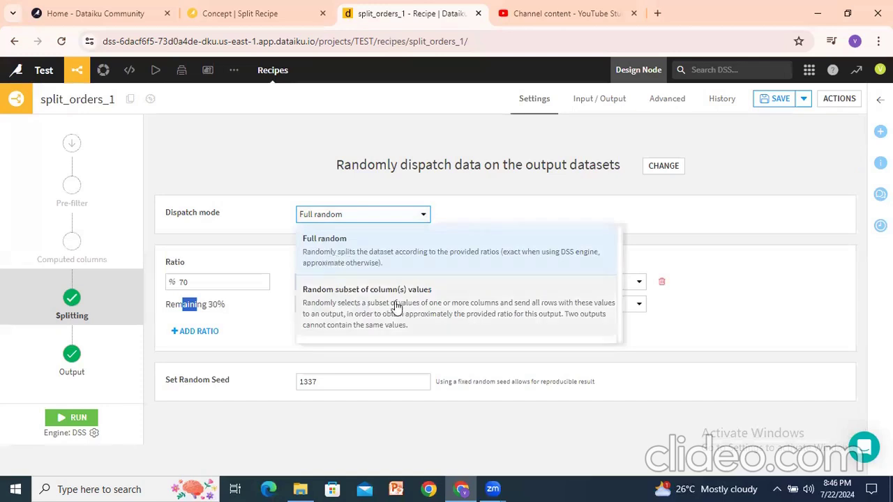
left_click(202, 264)
left_click(75, 421)
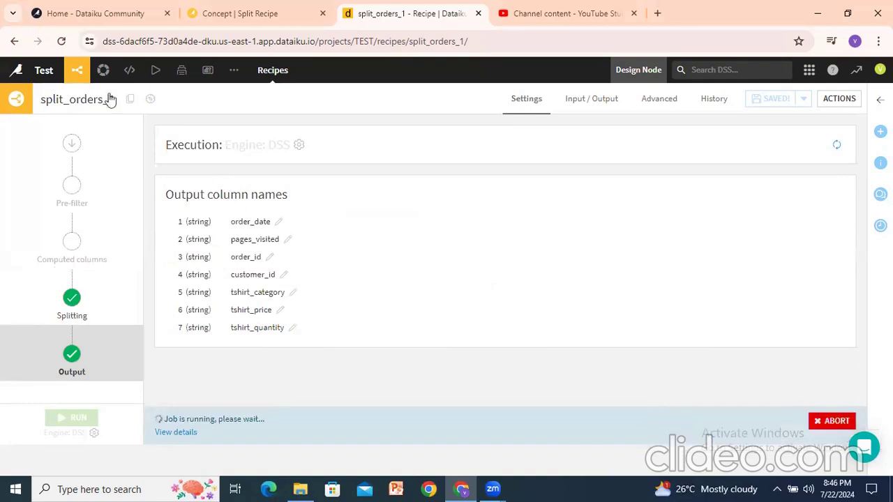
mouse_move(77, 70)
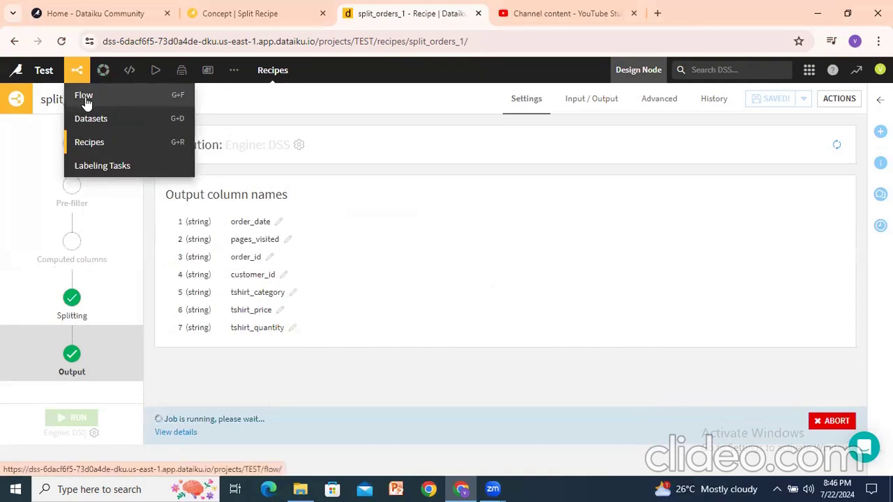
left_click_drag(180, 420, 236, 419)
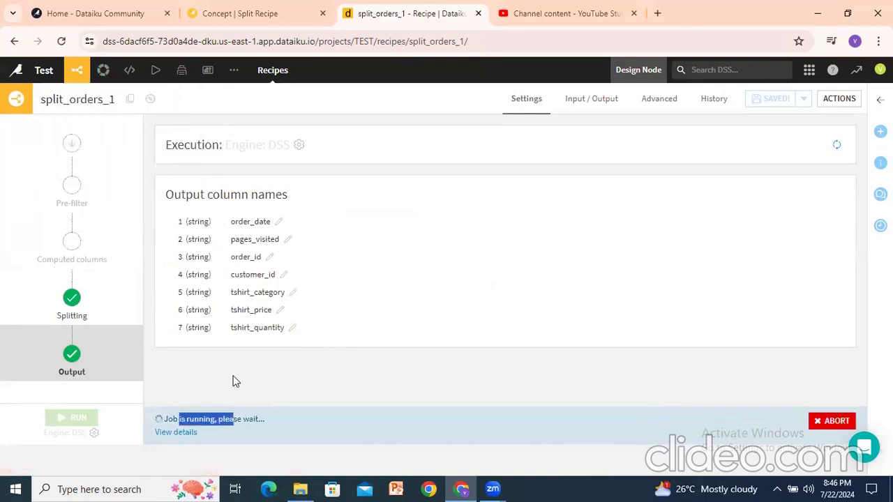
mouse_move(77, 75)
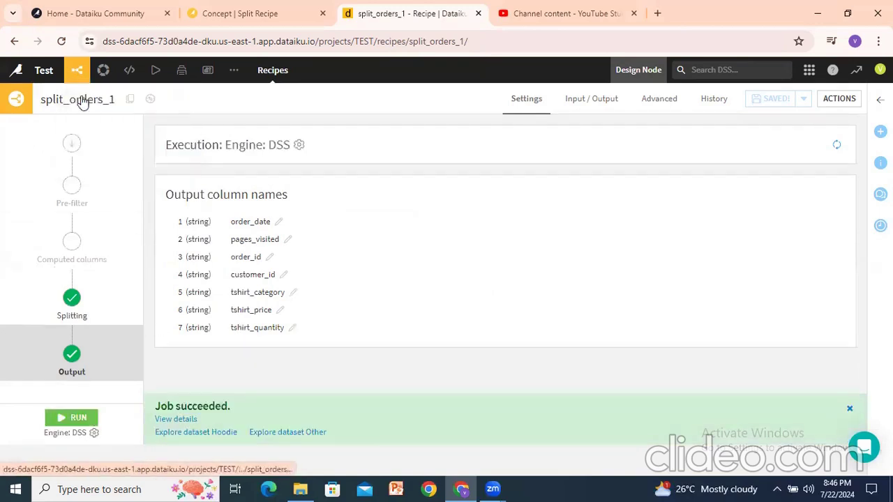
left_click(82, 102)
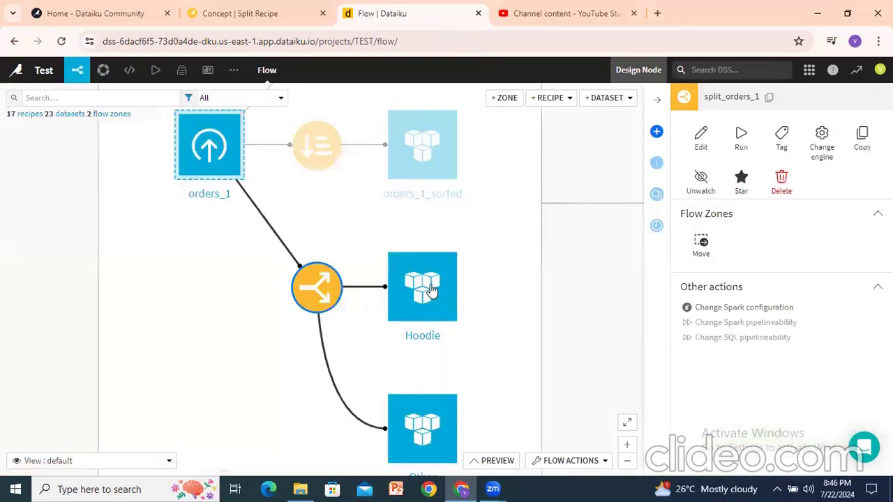
Open the Hoodie dataset, check its sample row count, analyze its randomly dispatched tshirt_category values, and return to the flow.
double_click(433, 290)
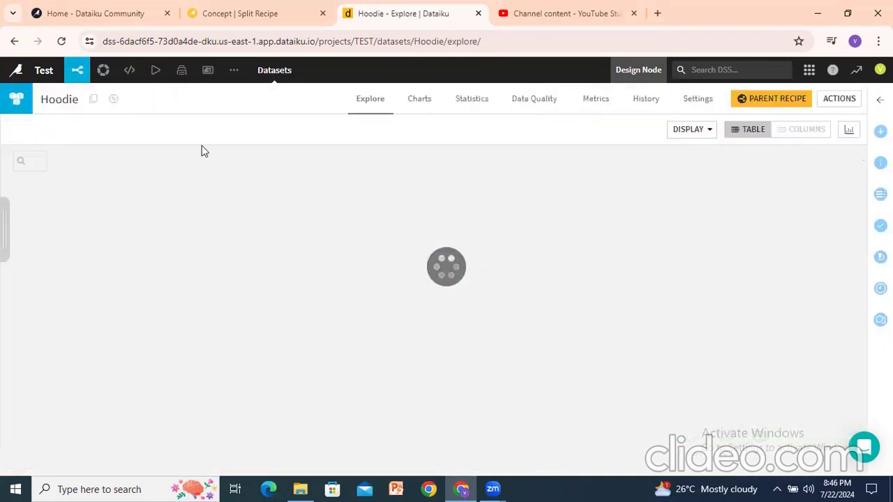
left_click(178, 129)
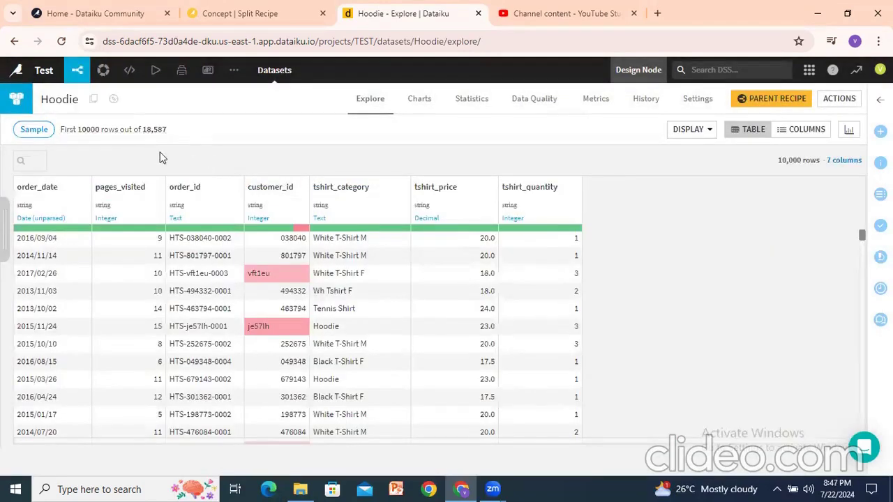
left_click(383, 195)
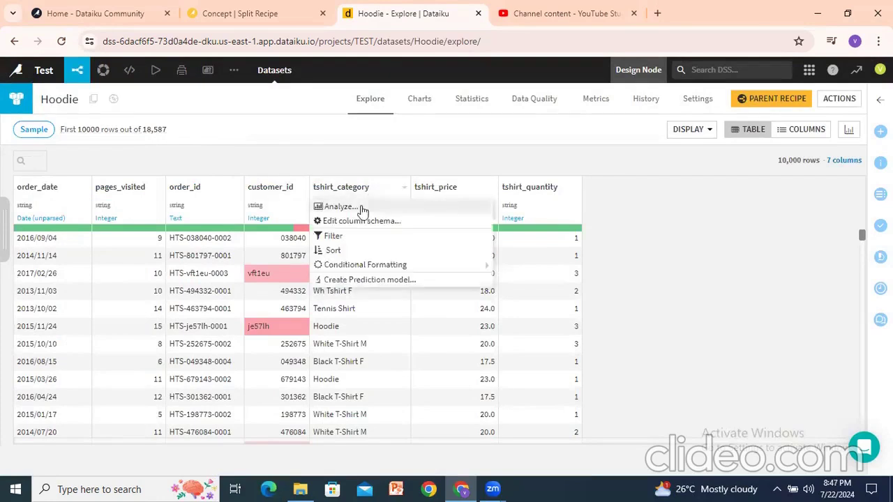
left_click(348, 205)
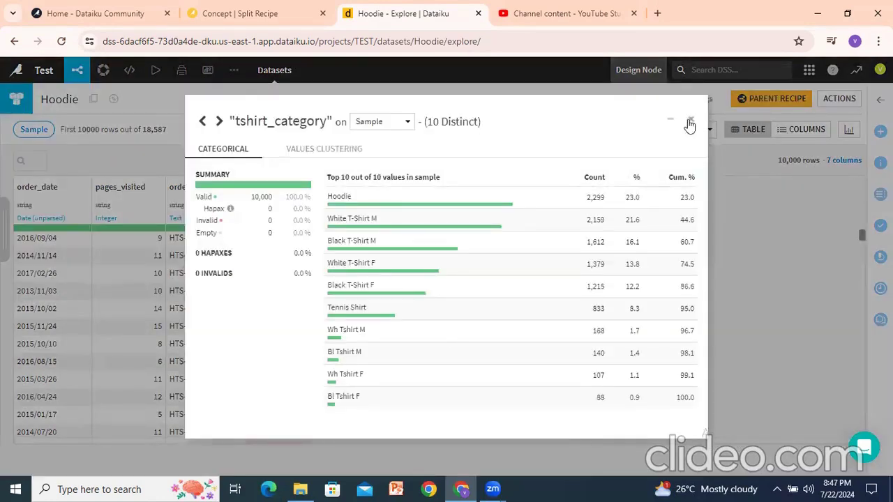
left_click(690, 119)
mouse_move(77, 75)
left_click(75, 90)
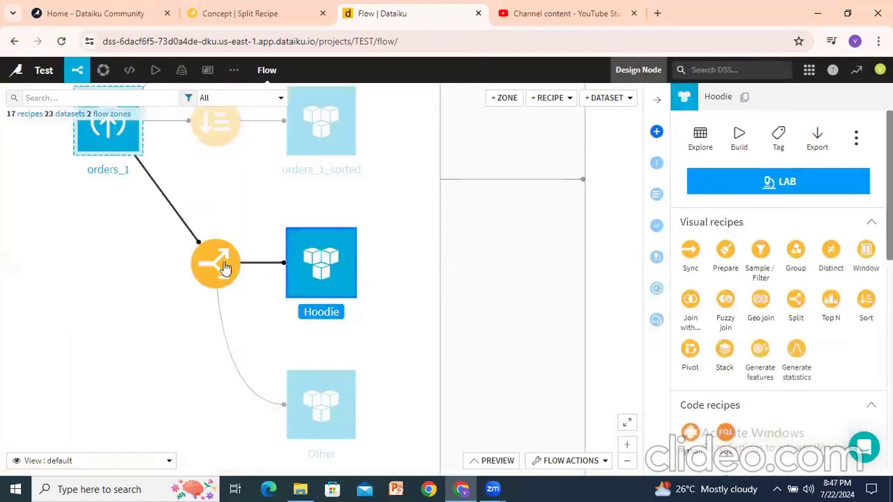
Reopen the Split recipe and change its splitting method to Define filters.
double_click(214, 260)
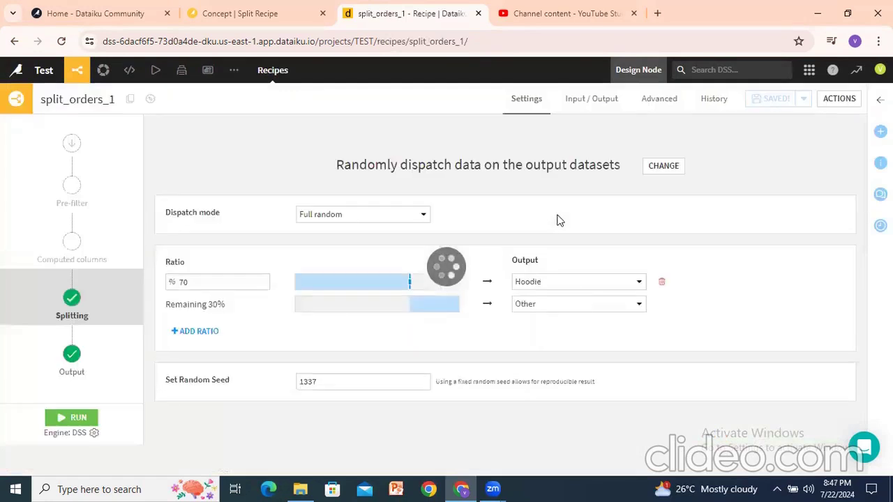
left_click(663, 166)
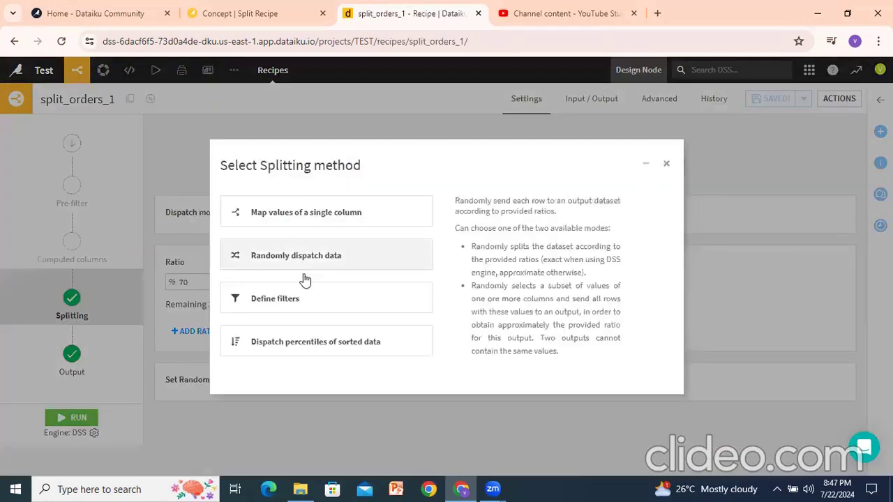
left_click(272, 307)
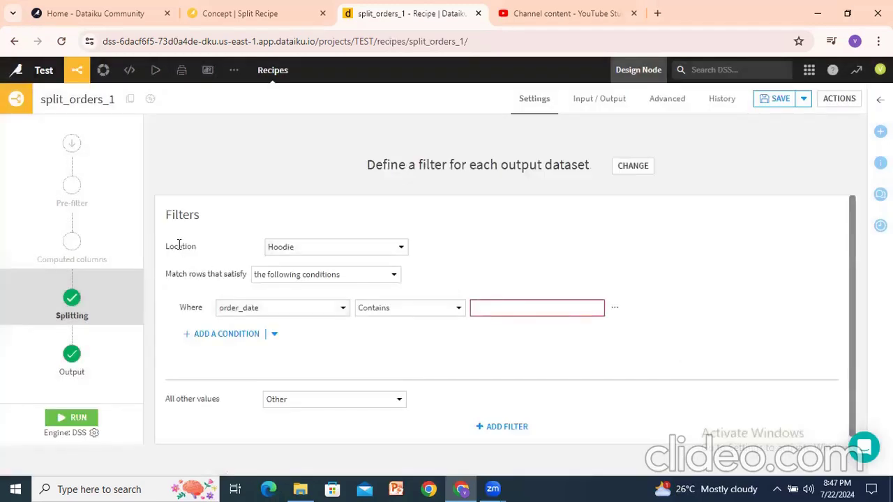
scroll(178, 244, "down", 1)
left_click_drag(184, 267, 247, 267)
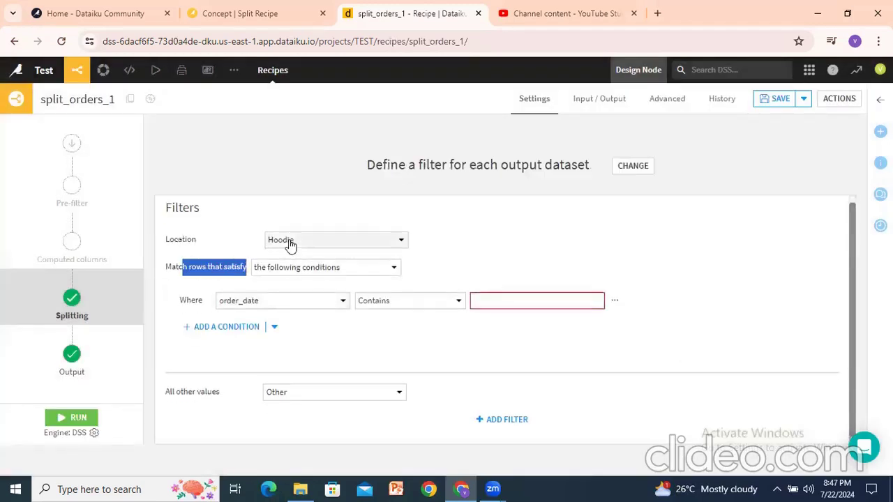
Base the Hoodie output's Contains filter condition on the tshirt_category column, leaving its value empty.
left_click(188, 294)
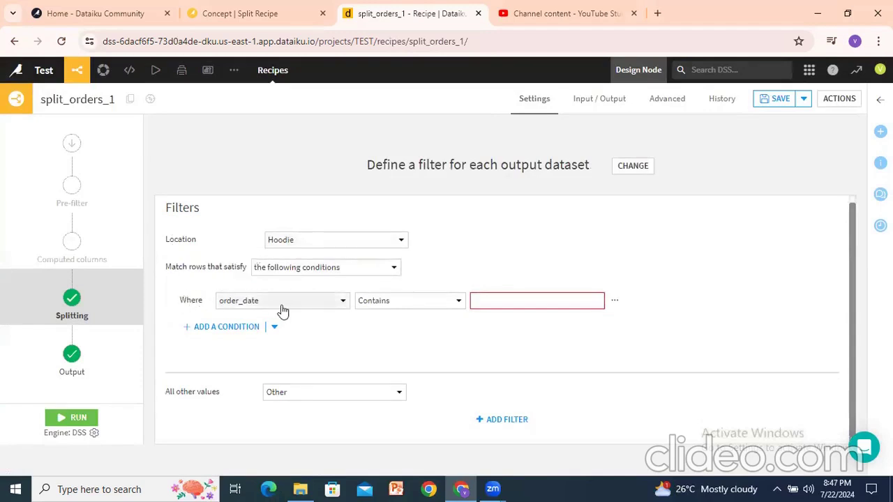
left_click(510, 301)
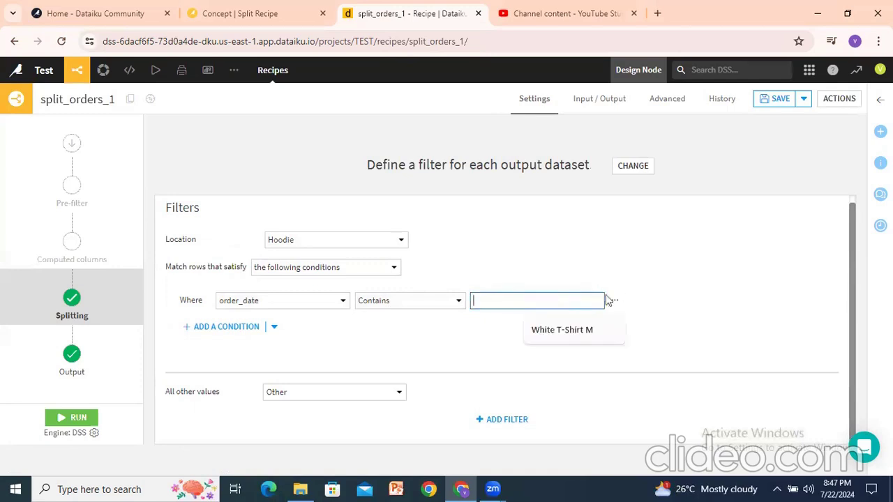
left_click(280, 301)
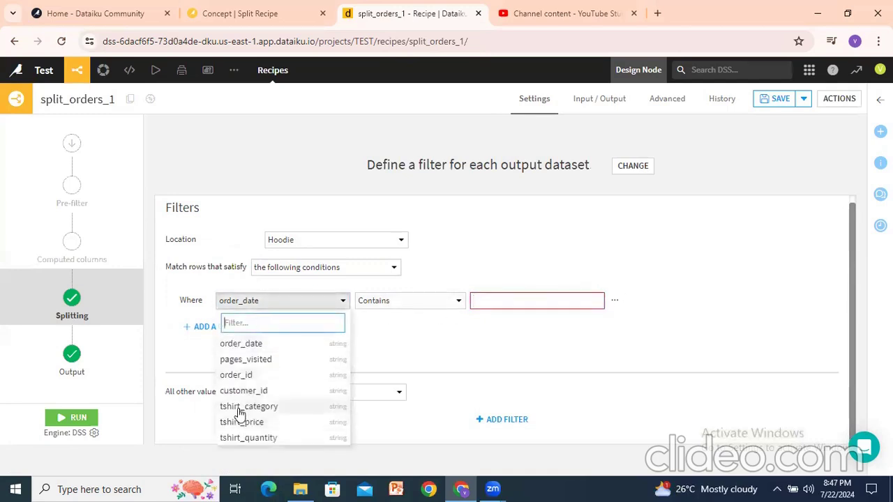
left_click(238, 407)
left_click(510, 302)
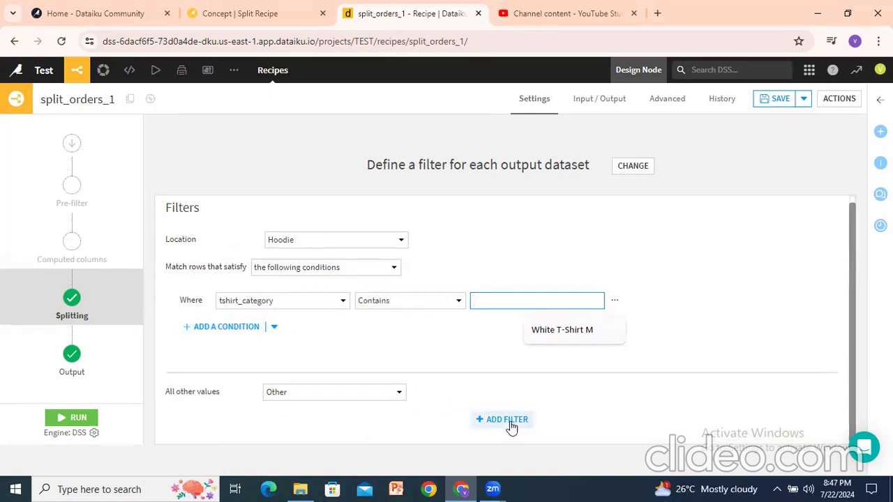
Change the splitting method to Dispatch percentiles of sorted data and sort according to tshirt_category.
left_click(620, 169)
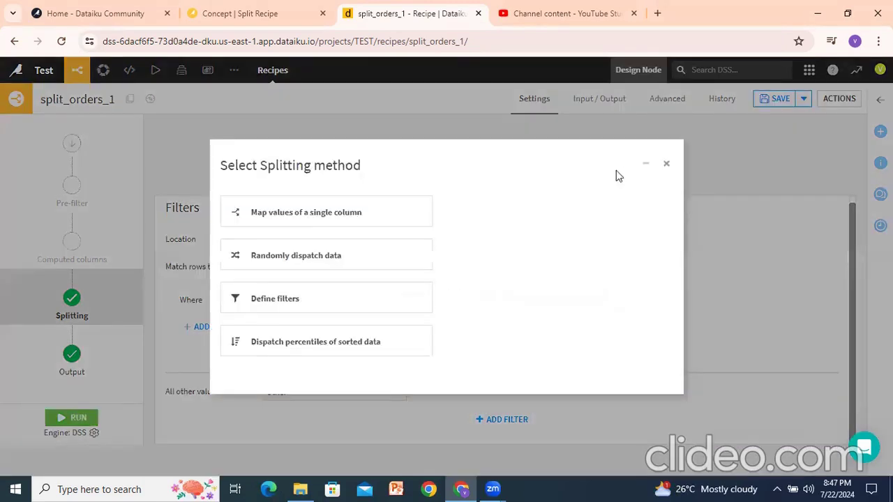
left_click(278, 355)
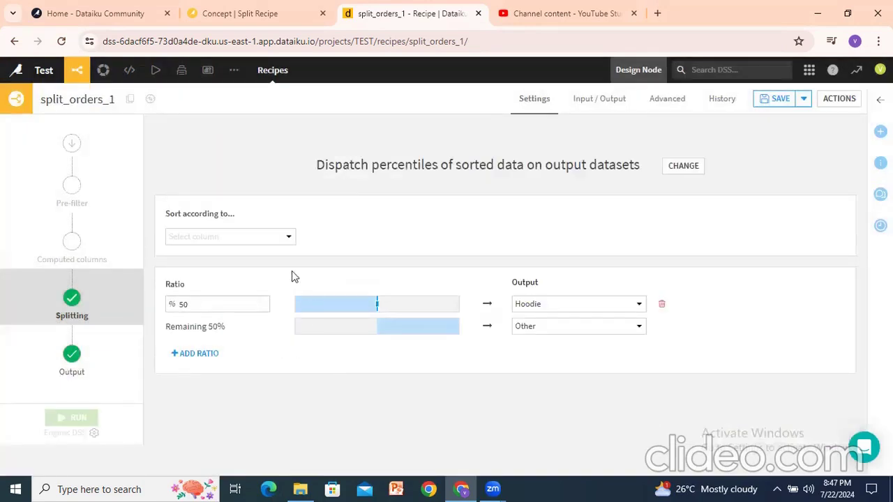
left_click(189, 236)
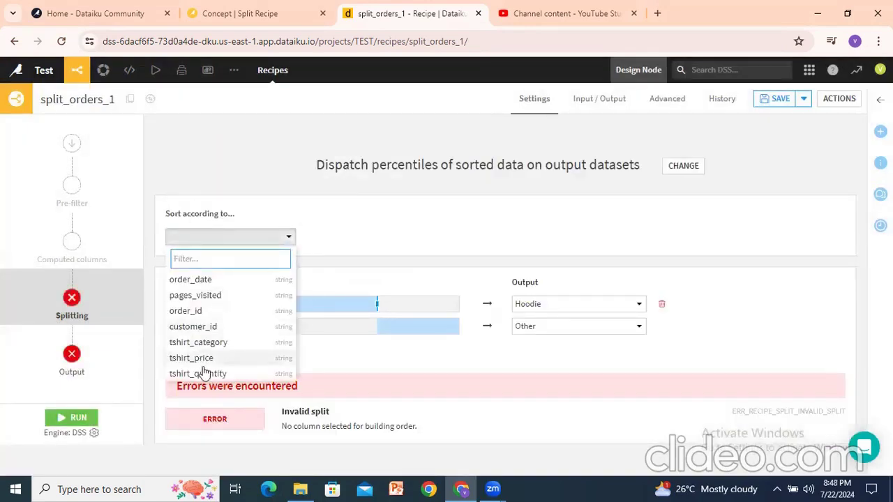
left_click(204, 343)
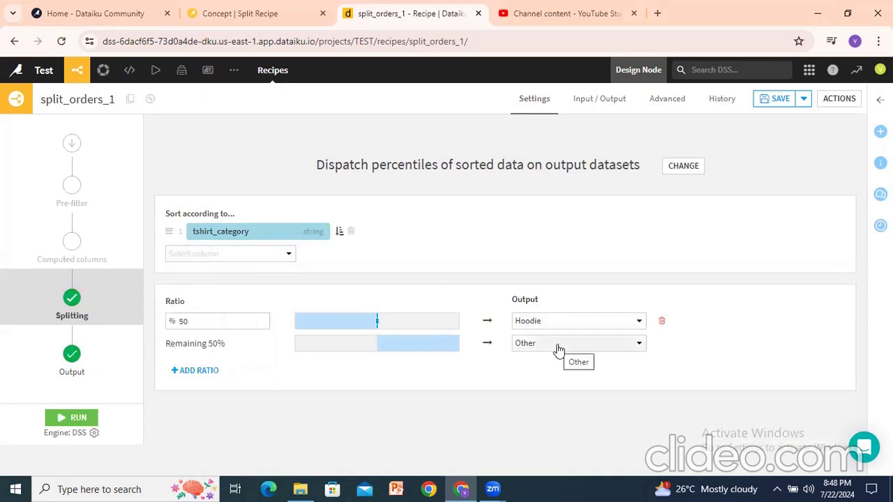
Set the Hoodie output's percentile ratio to 90% and reopen the choice of splitting method.
left_click(210, 321)
key("BackSpace")
key("BackSpace")
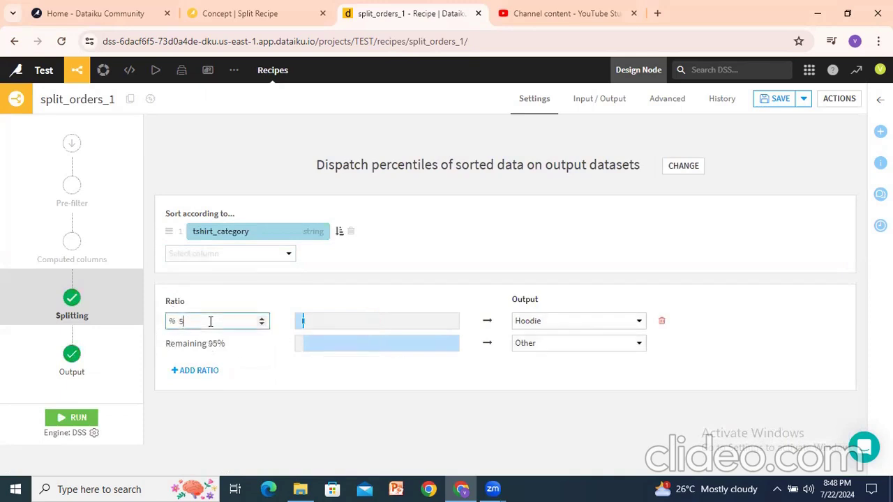
type("90")
left_click(209, 296)
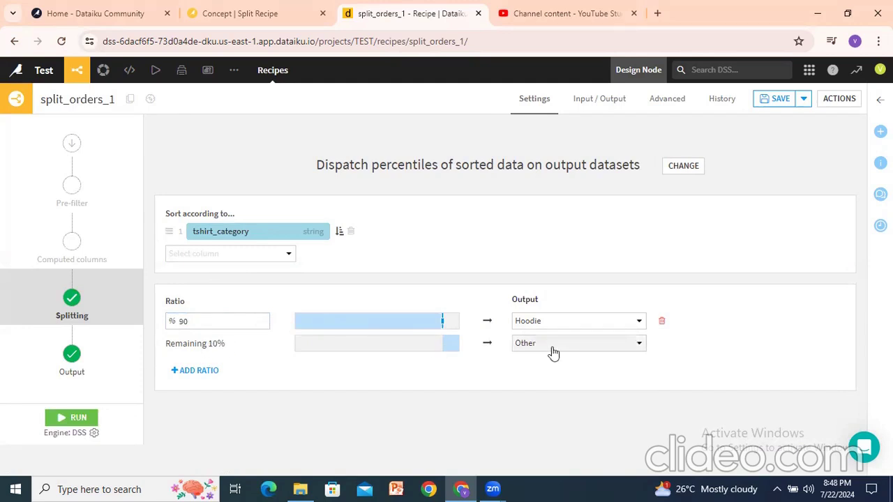
left_click(689, 169)
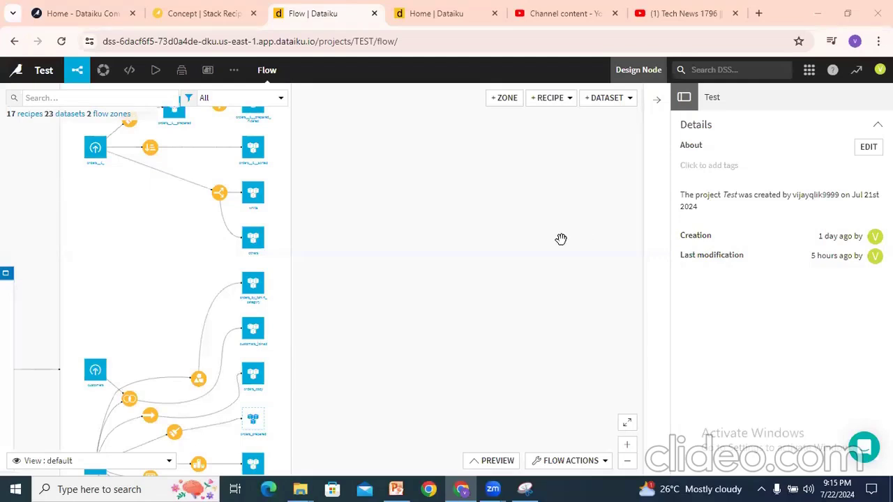
Switch to PowerPoint and show the Stacking Methods slide as a full-screen slide show.
left_click(397, 489)
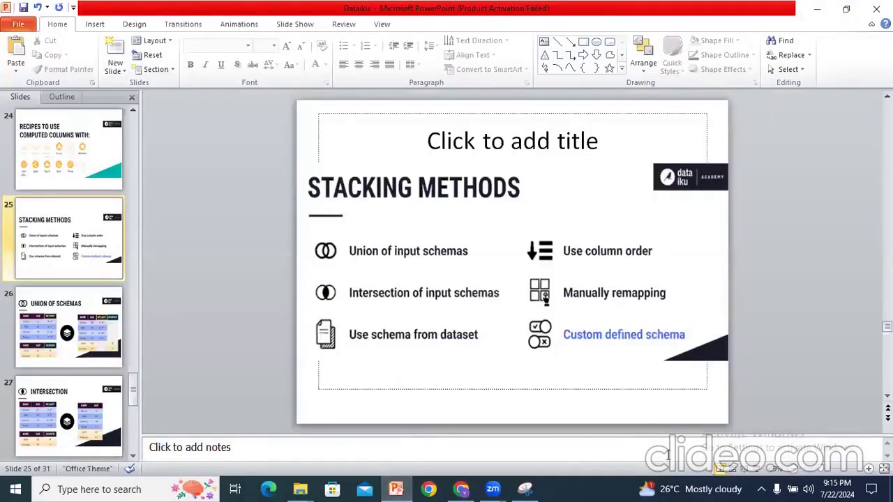
left_click(757, 469)
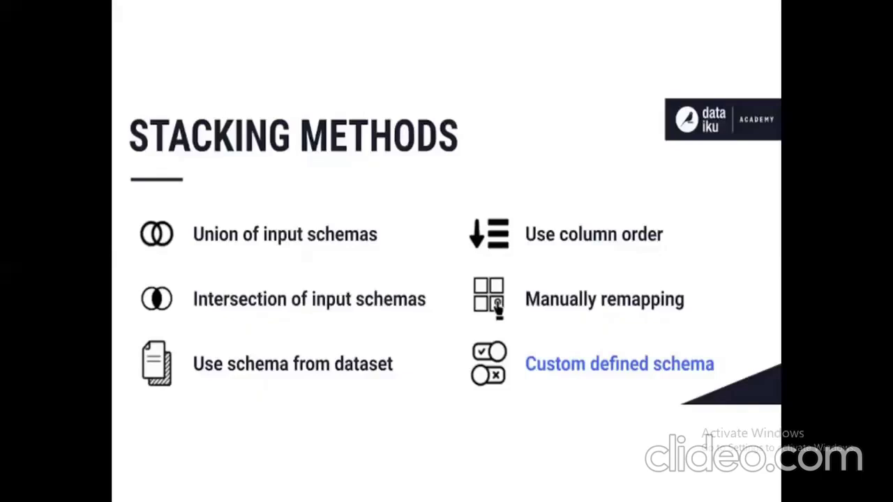
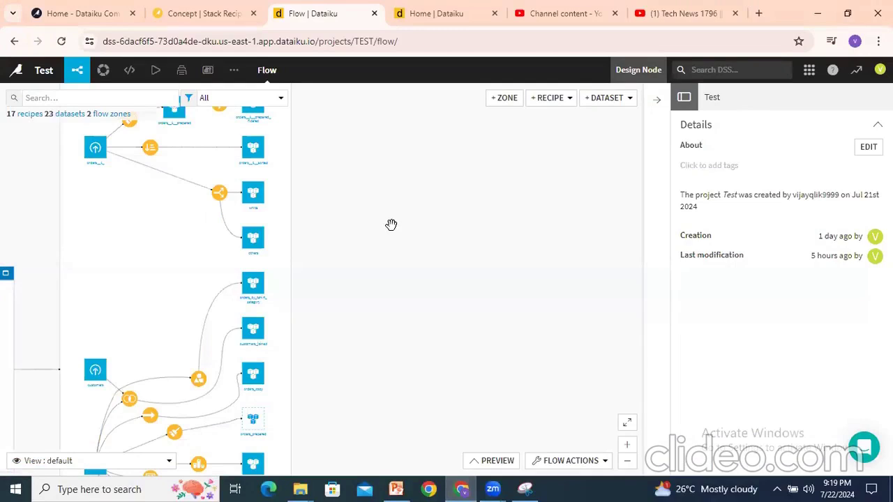
left_click_drag(395, 184, 363, 285)
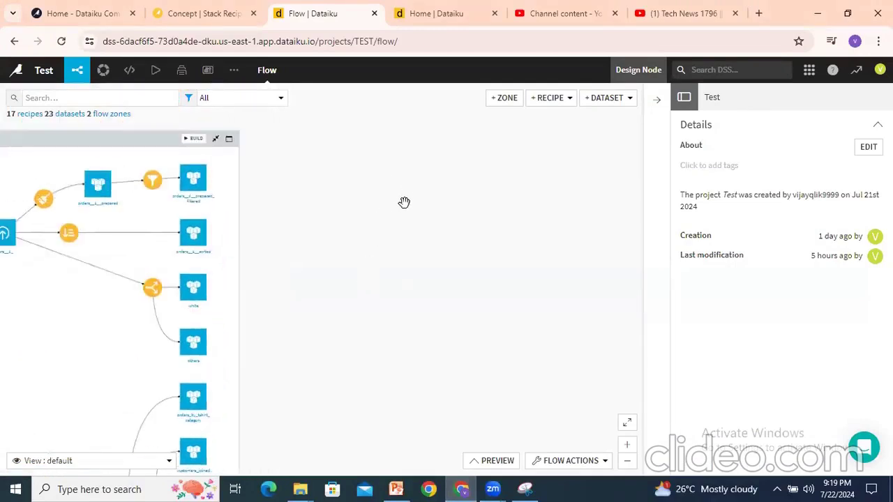
Locate the orders_1 and orders datasets in the flow, look through the orders data, and return to the flow.
left_click_drag(299, 280, 584, 185)
left_click_drag(404, 212, 545, 112)
scroll(433, 272, "up", 2)
left_click_drag(460, 270, 523, 175)
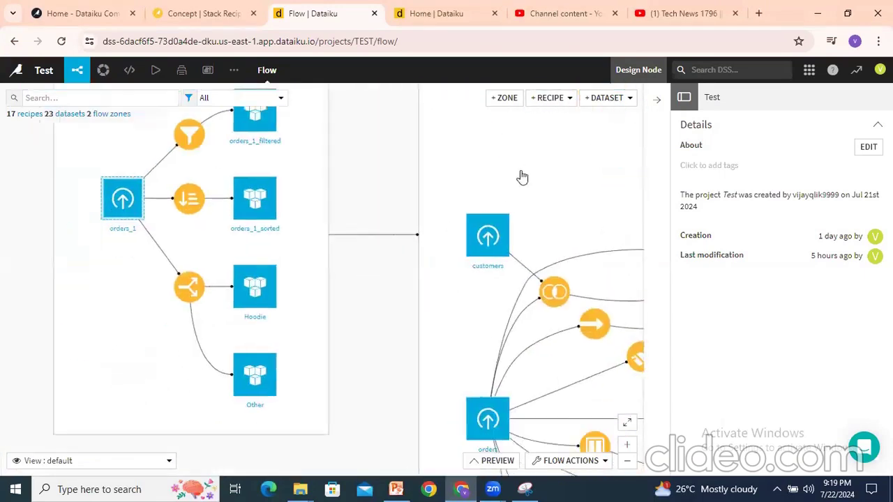
left_click_drag(448, 379, 392, 225)
left_click_drag(414, 351, 456, 459)
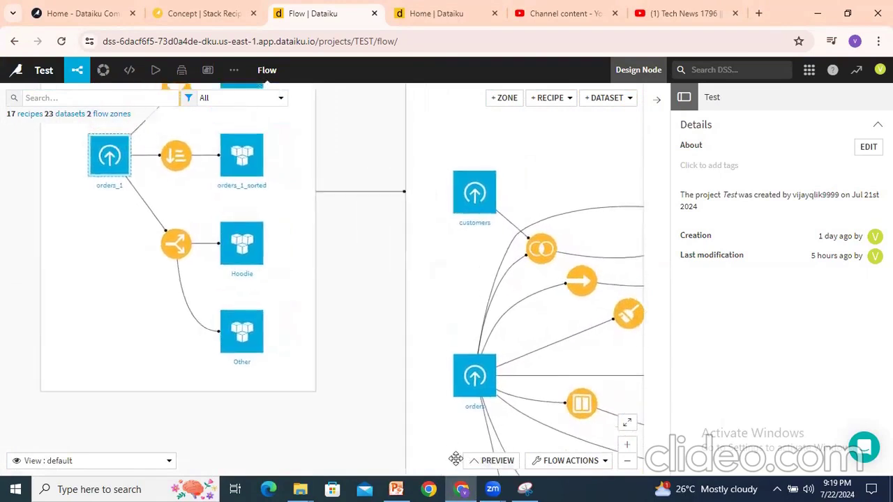
left_click(466, 380)
left_click(111, 172)
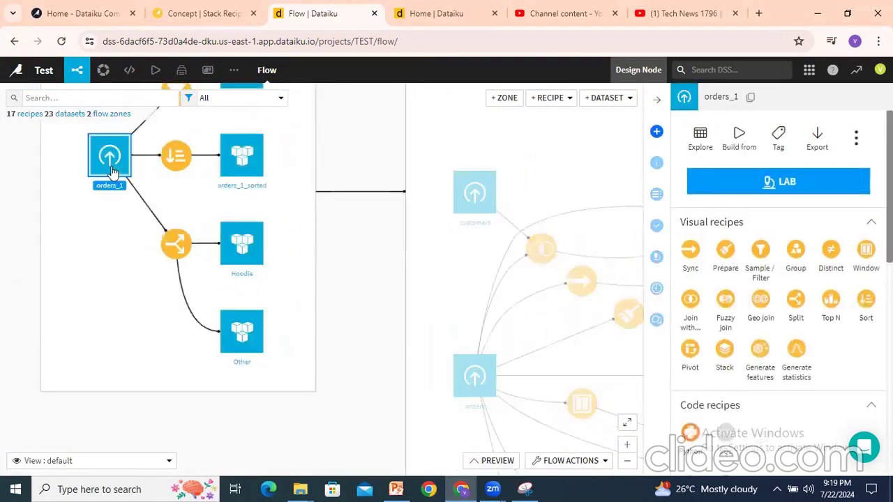
left_click_drag(376, 244, 367, 262)
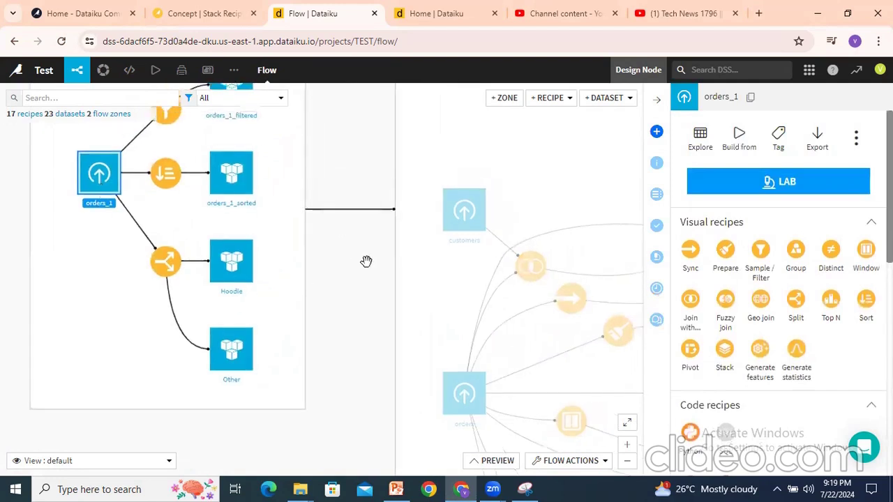
left_click(463, 394)
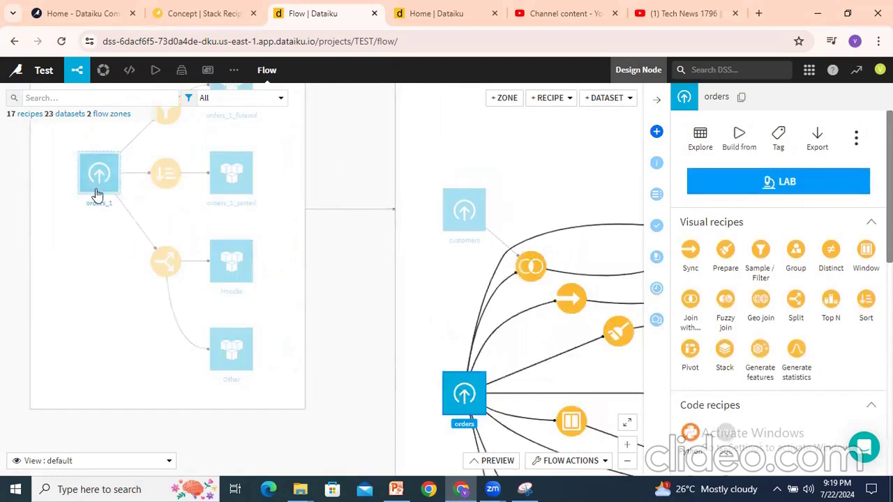
double_click(466, 398)
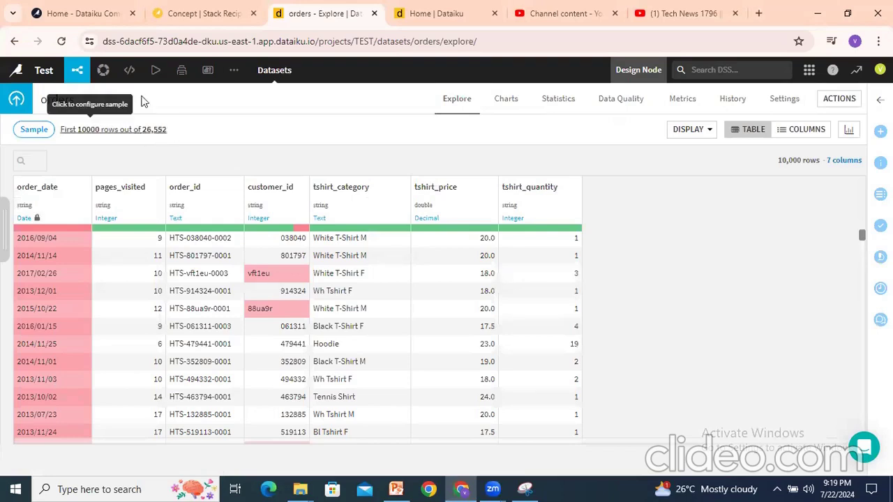
left_click(77, 70)
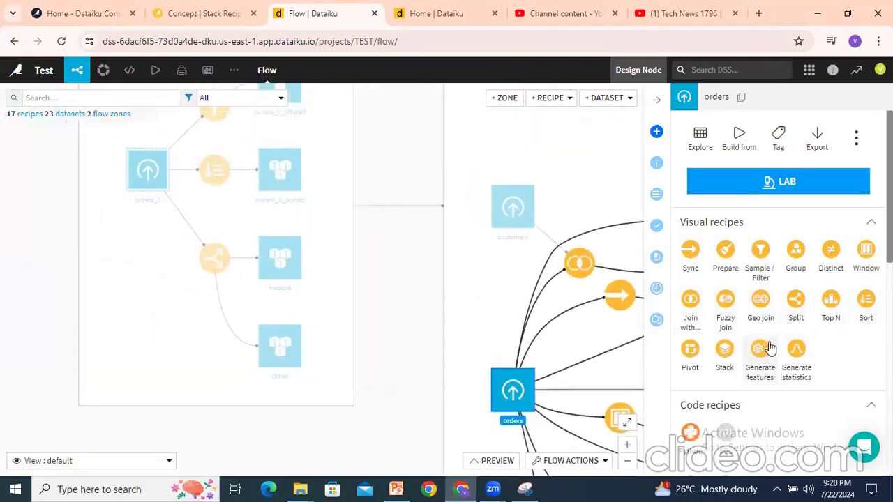
Start a Stack recipe on the orders dataset and add orders__1_ as the second input.
left_click(724, 352)
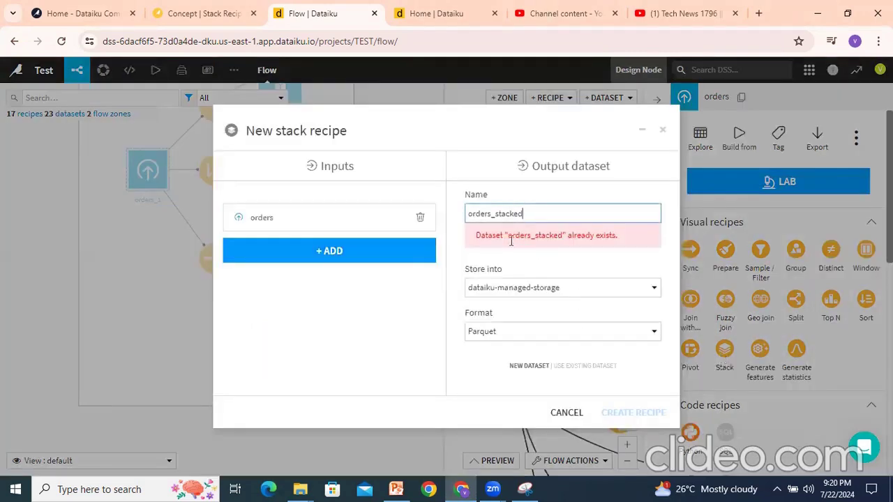
left_click(356, 253)
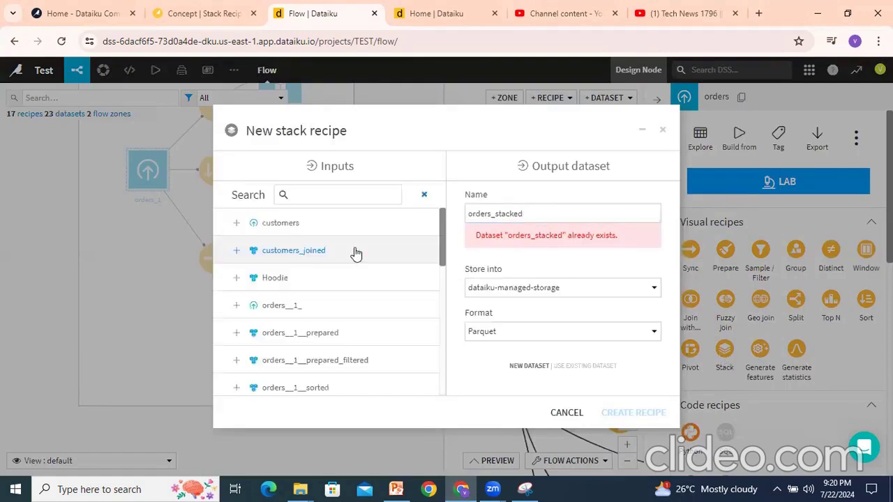
left_click(288, 310)
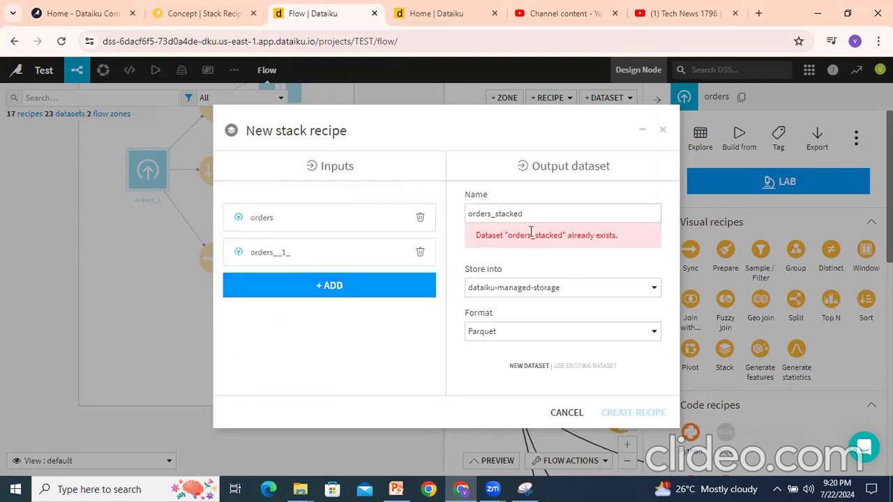
Rename the stack output dataset as orders_stack and create the recipe.
left_click_drag(483, 233, 597, 236)
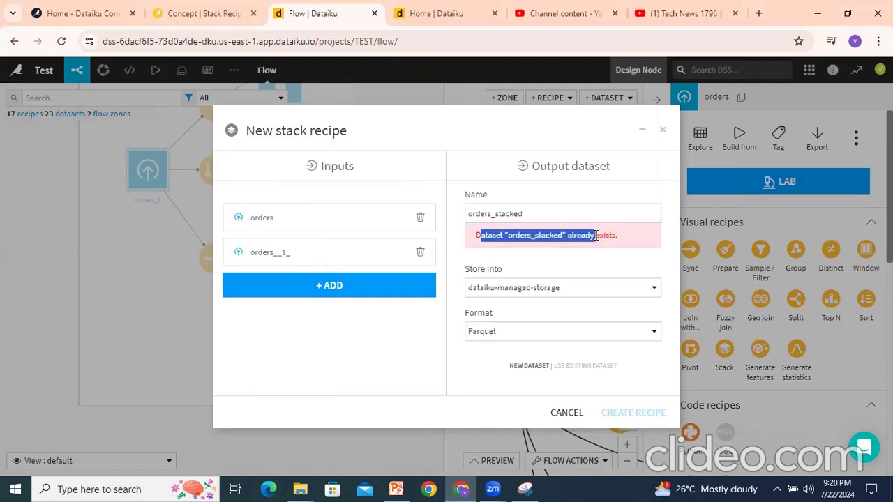
left_click(544, 221)
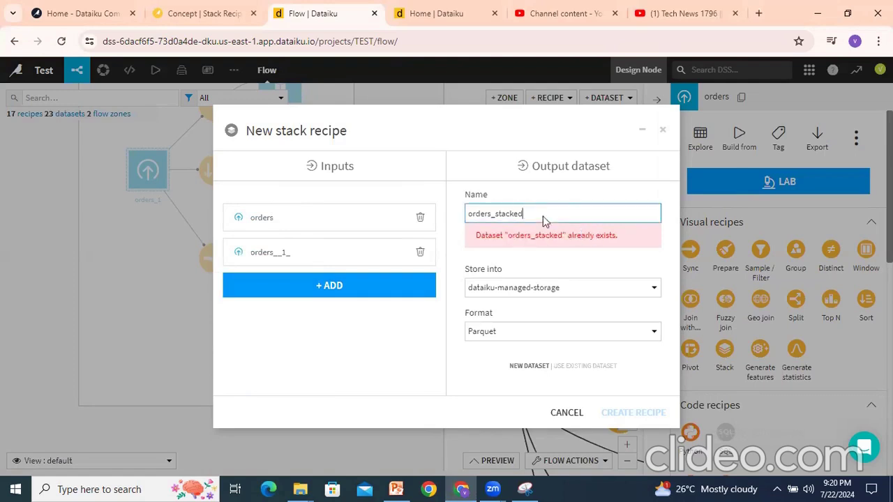
key("BackSpace")
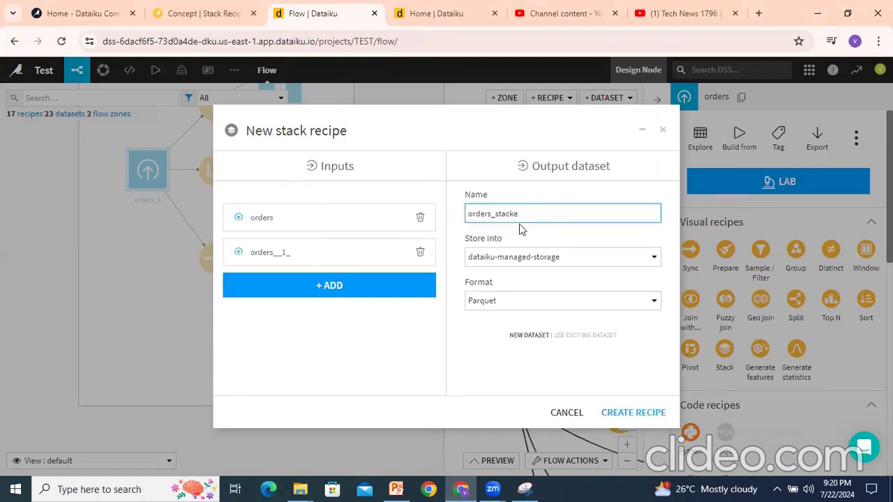
left_click(493, 243)
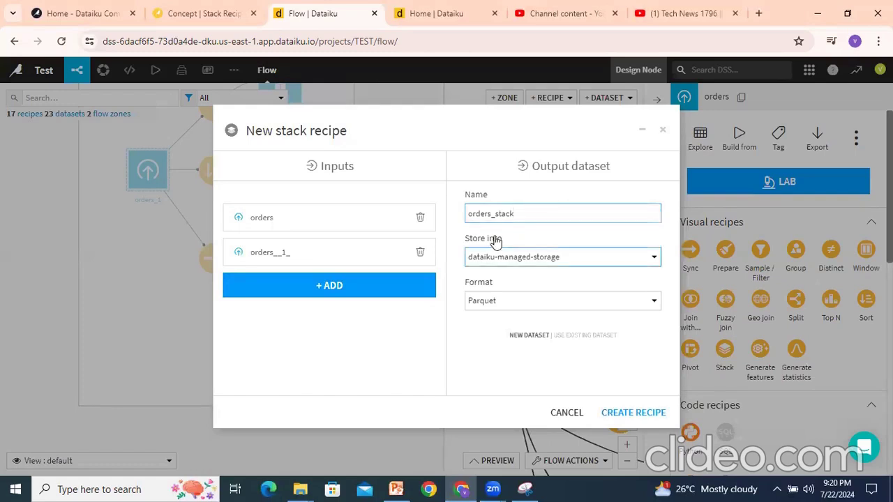
left_click(646, 417)
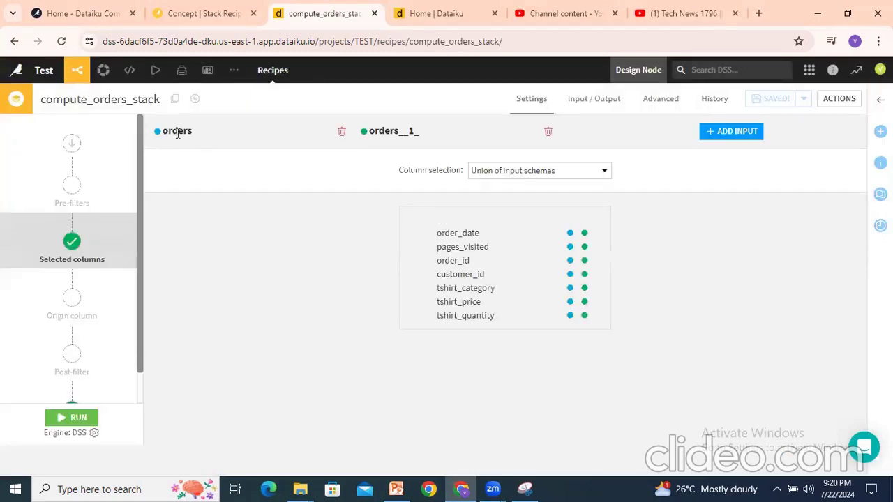
Examine the stack recipe's two inputs, their matched columns and the available column selection methods.
double_click(194, 132)
left_click_drag(385, 131, 415, 130)
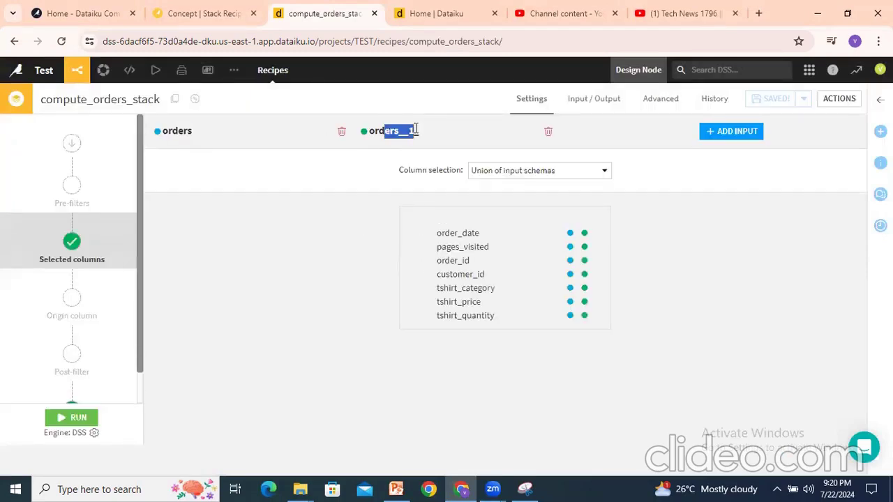
left_click_drag(444, 233, 469, 323)
left_click(488, 356)
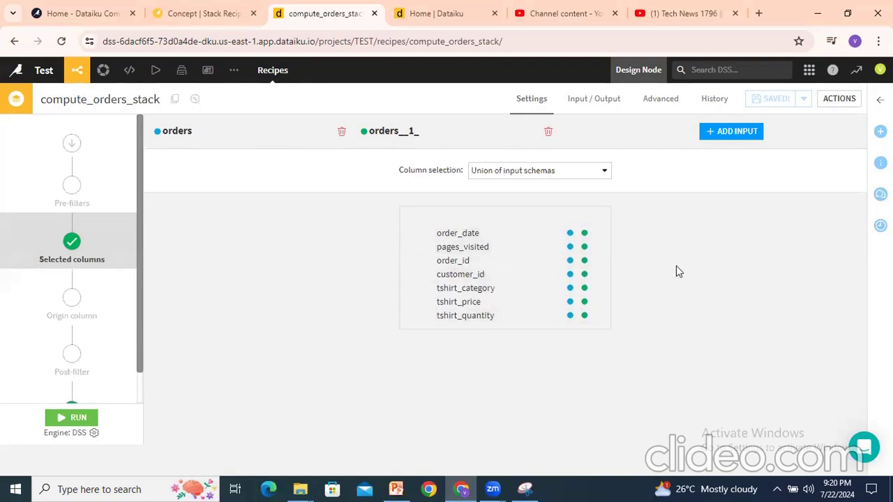
left_click_drag(413, 170, 457, 170)
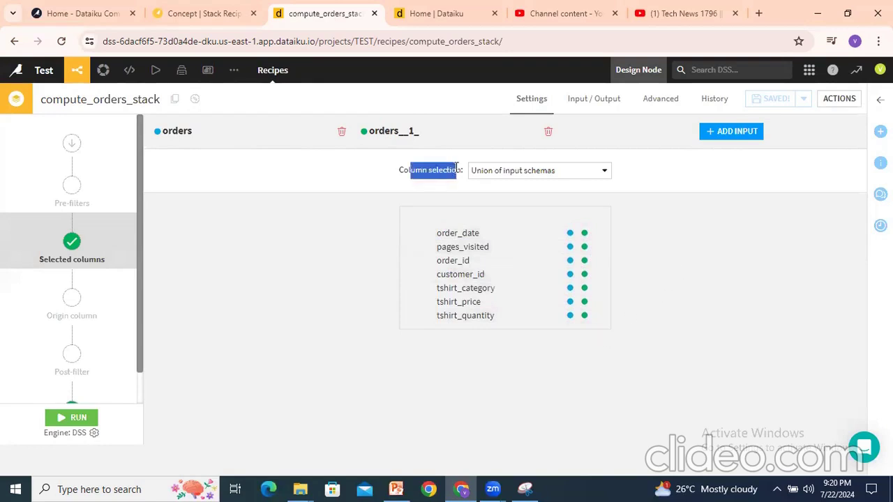
left_click(537, 175)
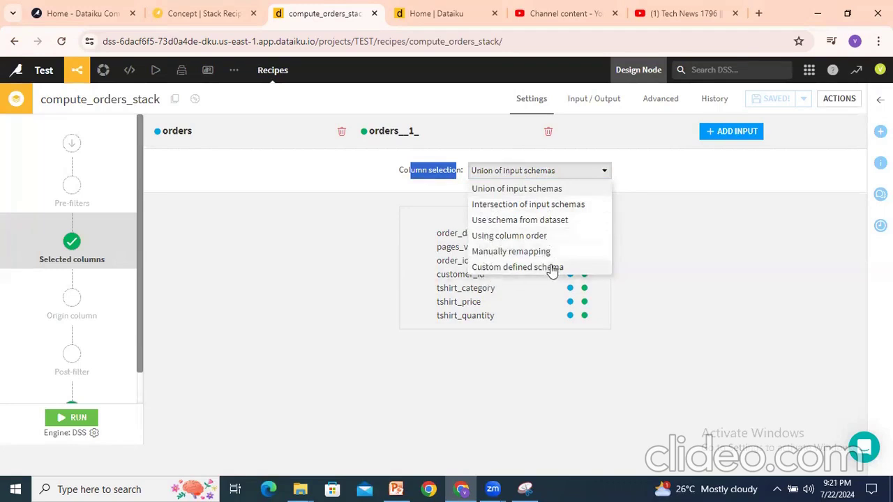
left_click(670, 242)
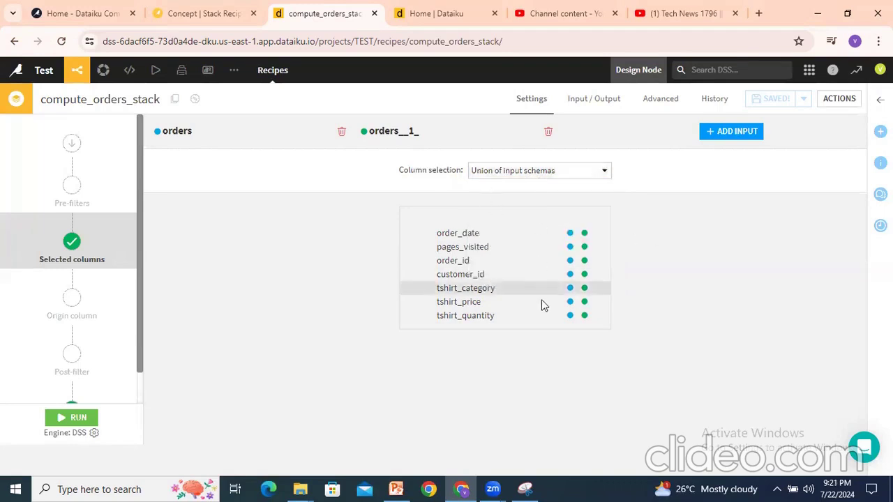
Try Intersection of input schemas as the column selection, followed by Use schema from dataset with orders as the reference.
left_click(538, 173)
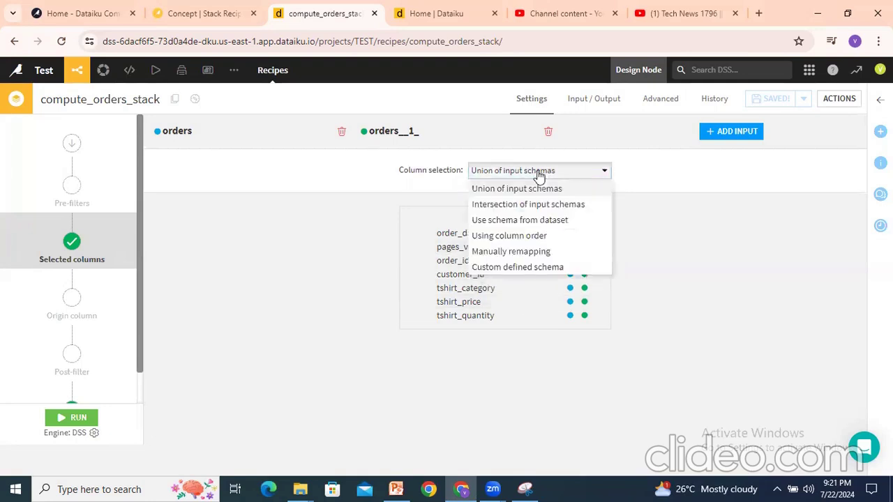
left_click(515, 206)
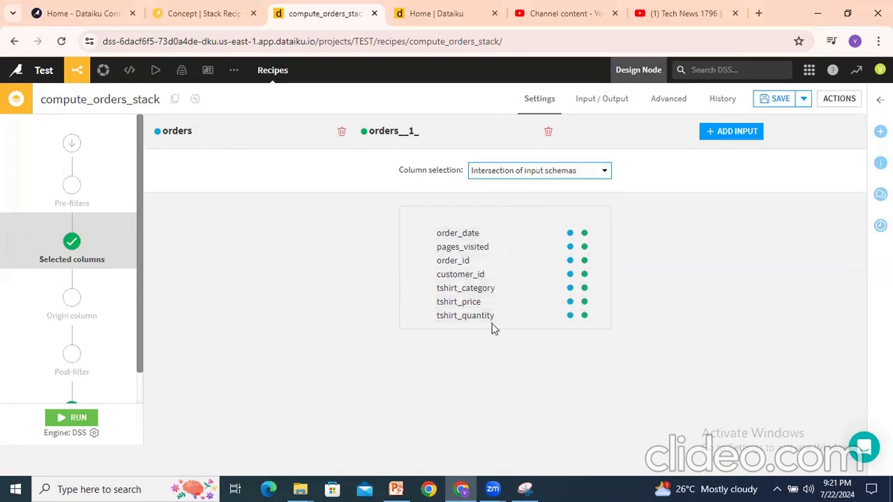
left_click(547, 175)
left_click(497, 222)
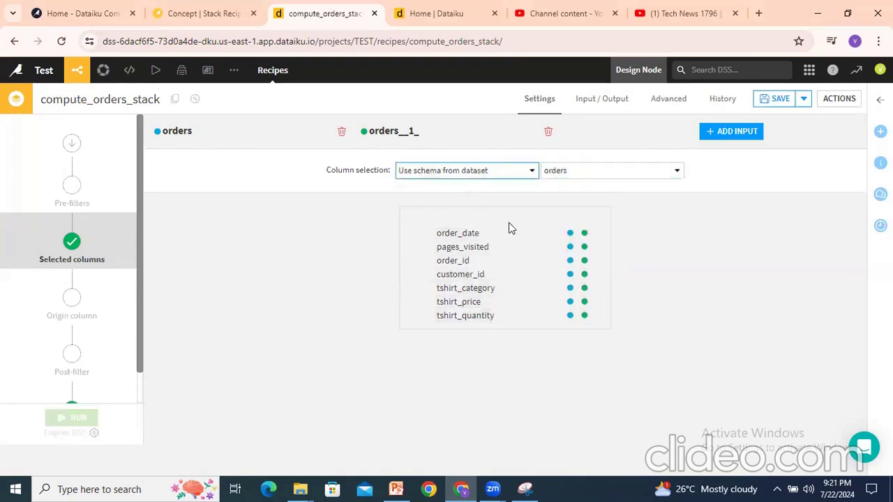
left_click(564, 174)
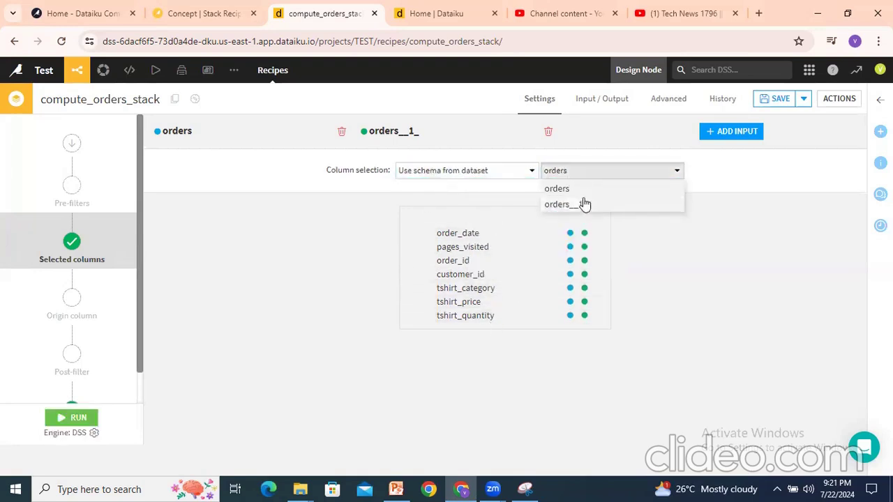
left_click(679, 252)
Try column selection by Using column order, followed by Manually remapping, and check the mapping choices for order_date in orders.
left_click(492, 175)
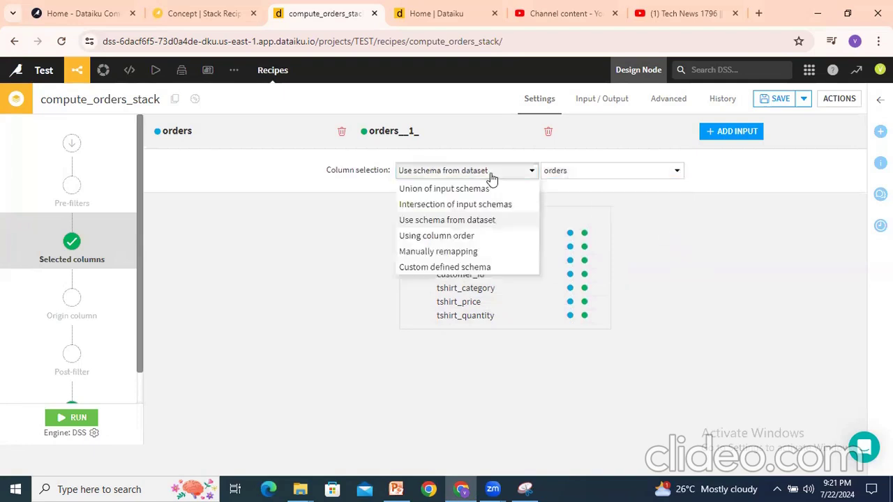
left_click(437, 236)
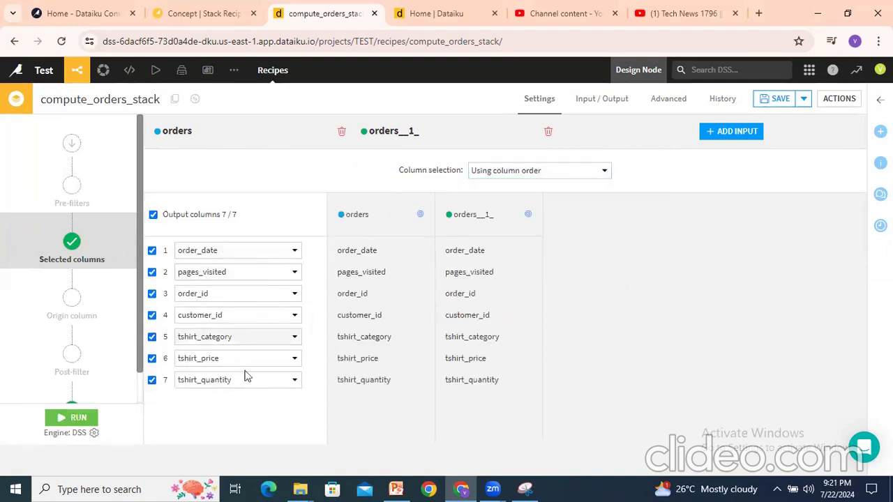
left_click(514, 171)
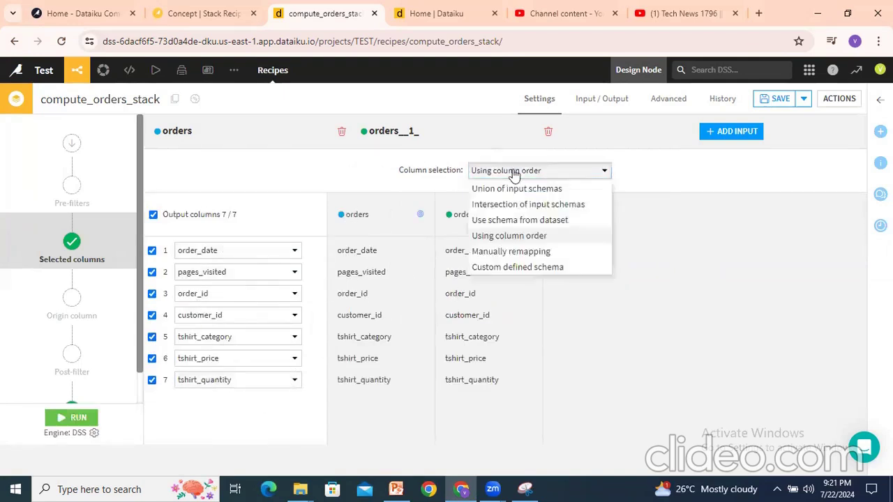
left_click(515, 252)
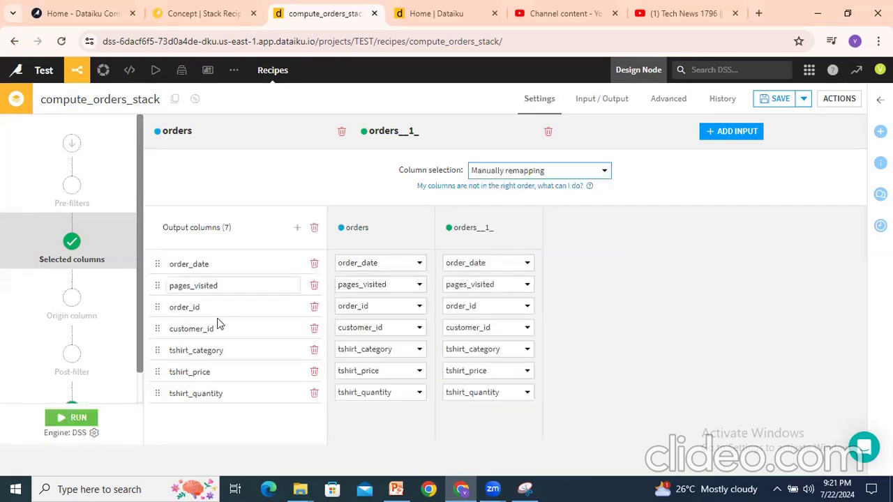
left_click(413, 264)
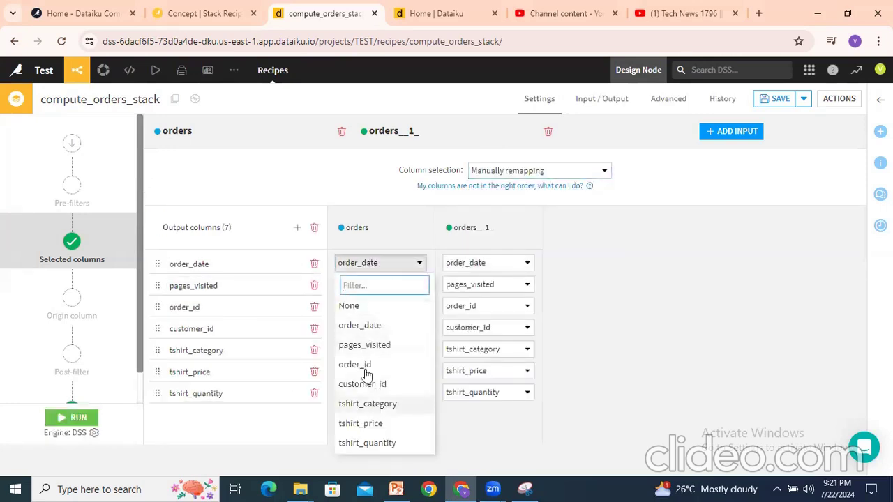
left_click(577, 292)
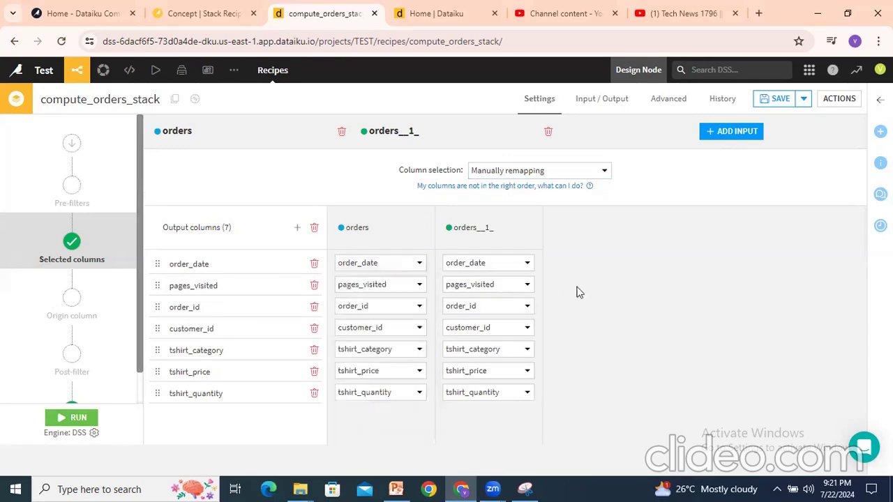
Use a Custom defined schema, try keeping only order_date, pages_visited and order_id, reselect all output columns, and reopen the column selection choices.
left_click(577, 172)
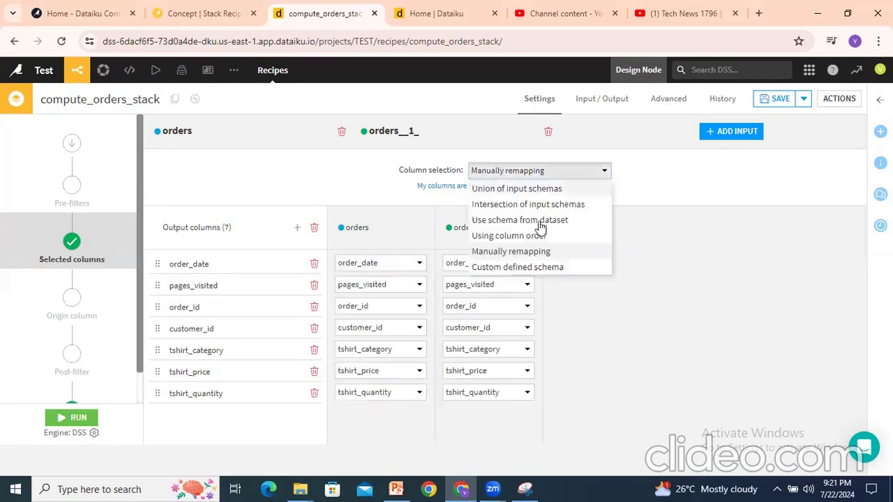
left_click(537, 264)
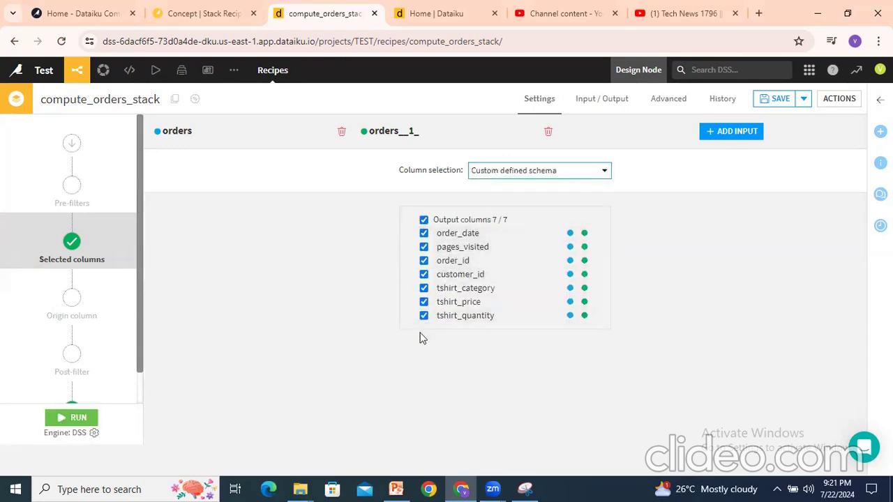
left_click(424, 220)
left_click(424, 233)
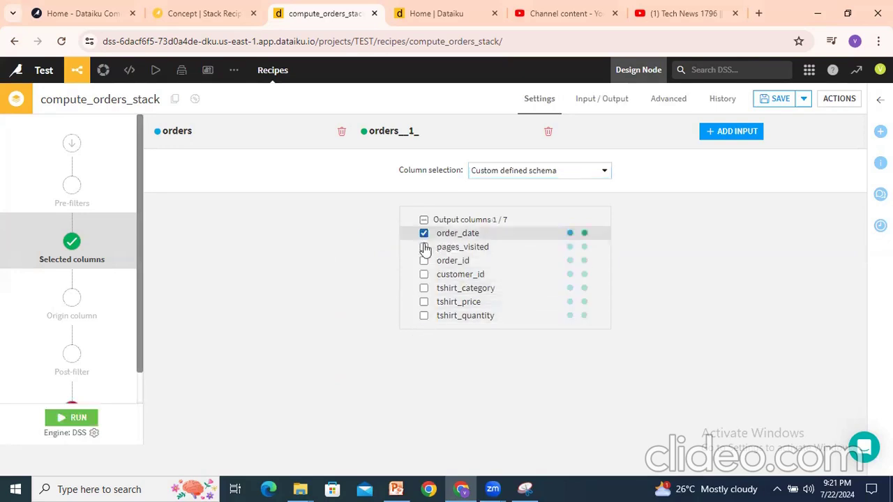
left_click(423, 247)
left_click(424, 260)
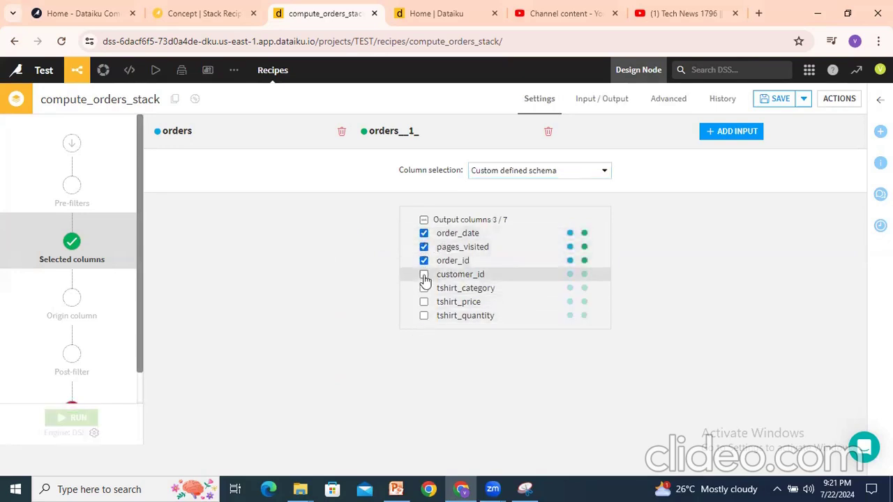
left_click(424, 219)
left_click(550, 173)
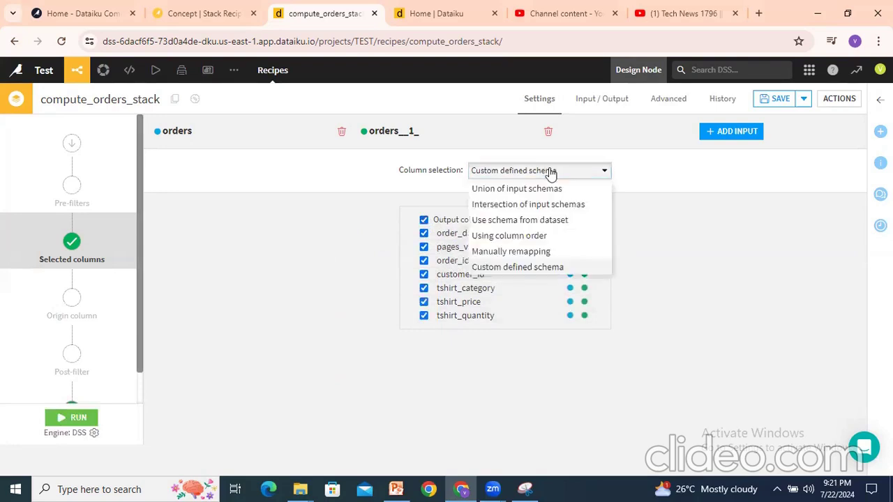
Set the column selection to Union of input schemas and review the stack recipe's pre-filter, origin column and post-filter settings.
left_click(510, 190)
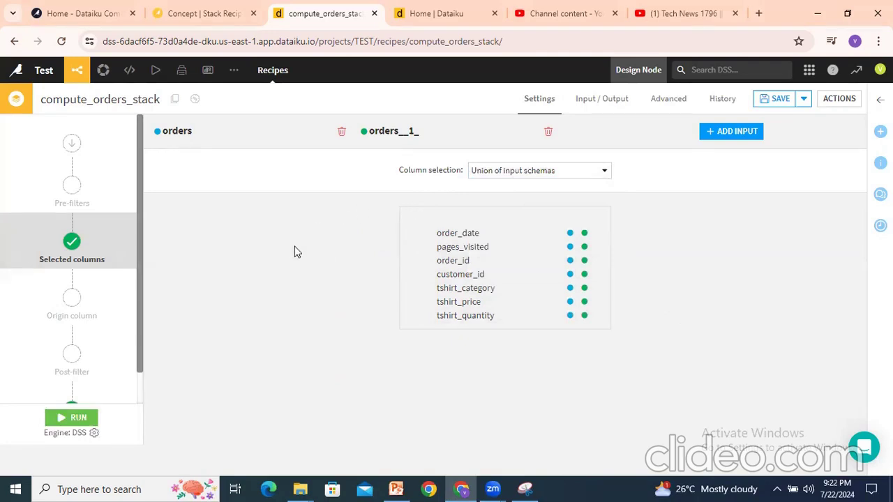
left_click(72, 187)
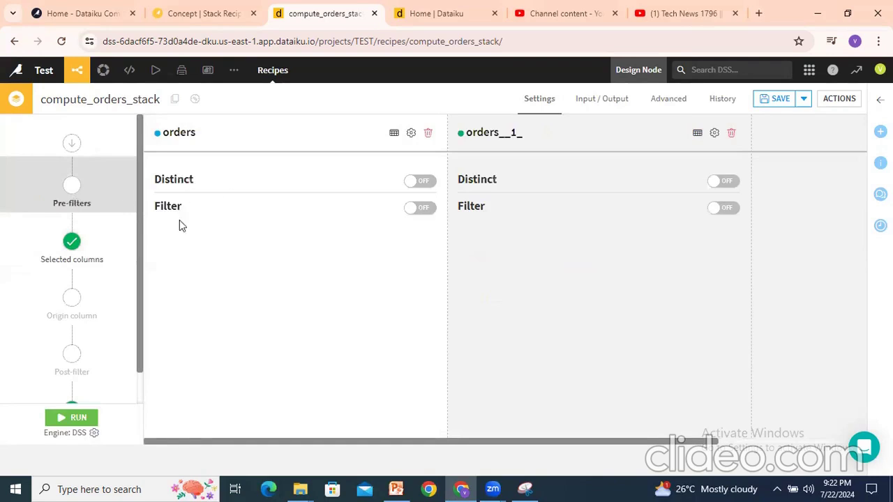
left_click(78, 298)
scroll(82, 296, "down", 1)
left_click(71, 326)
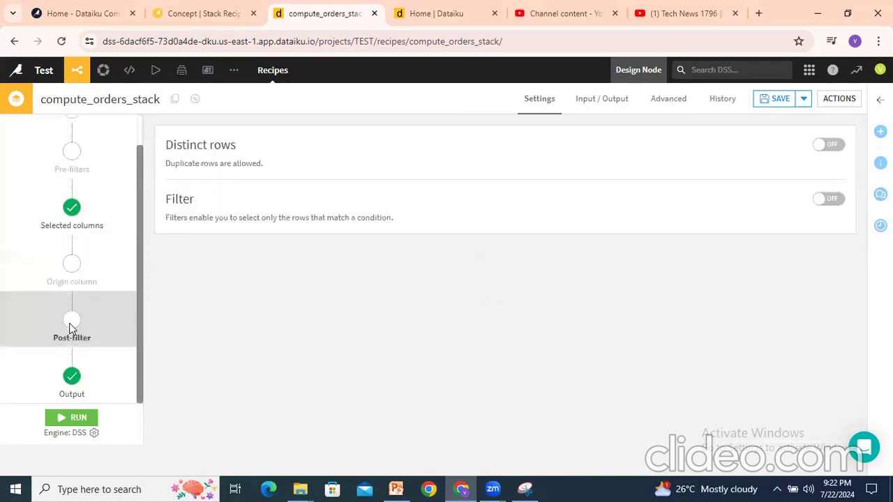
scroll(70, 326, "up", 1)
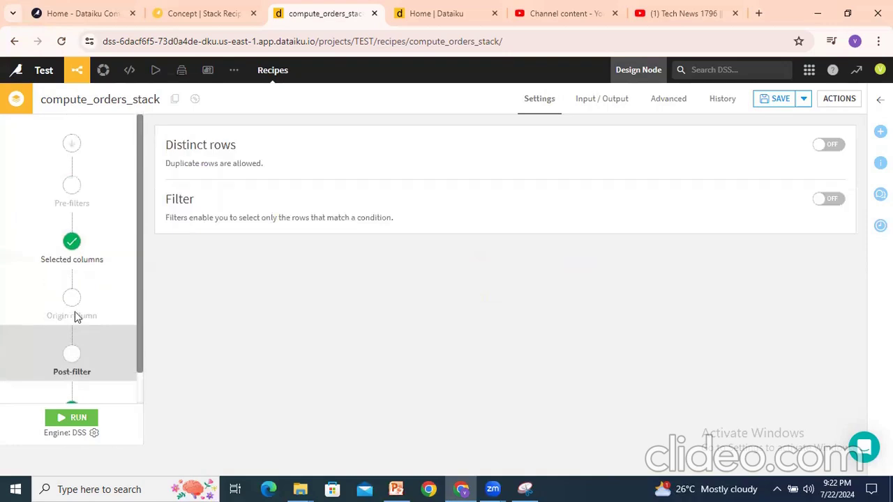
left_click(72, 253)
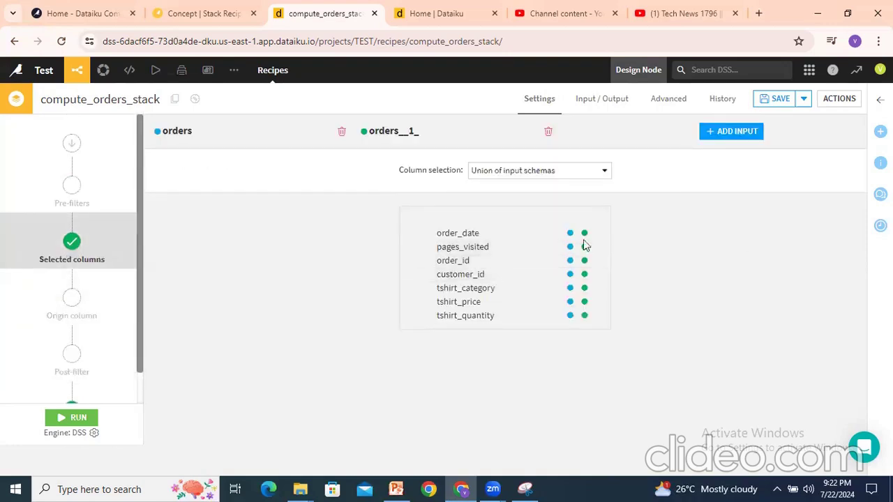
Run the stack recipe to build the orders_stack dataset and follow the job until it finishes.
left_click(81, 417)
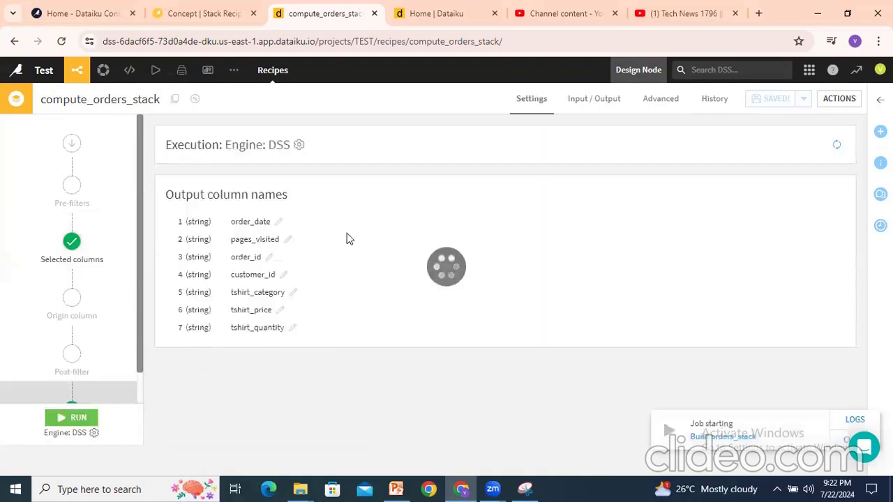
left_click_drag(184, 423, 252, 419)
left_click(272, 391)
left_click_drag(181, 423, 249, 420)
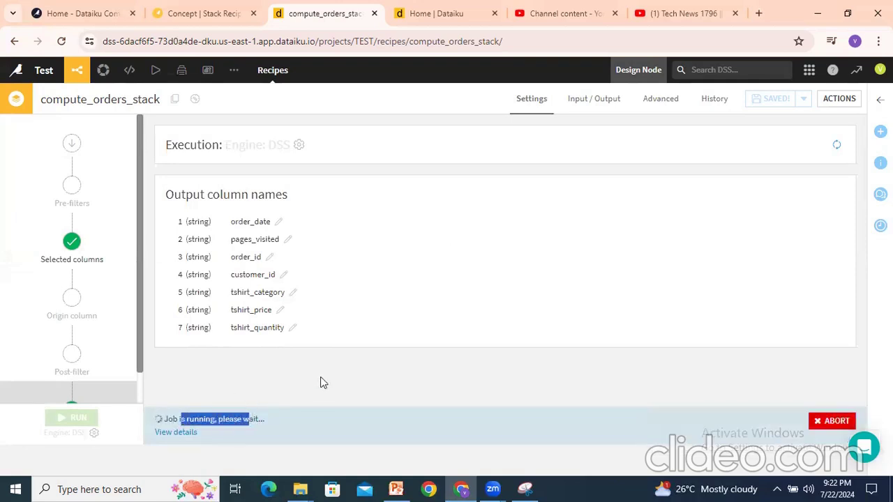
mouse_move(78, 70)
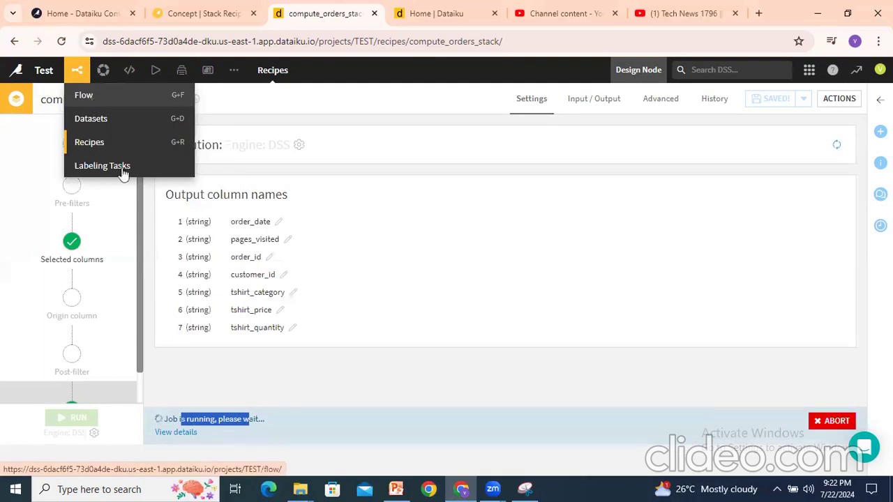
left_click(206, 381)
left_click_drag(185, 420, 243, 420)
left_click(244, 420)
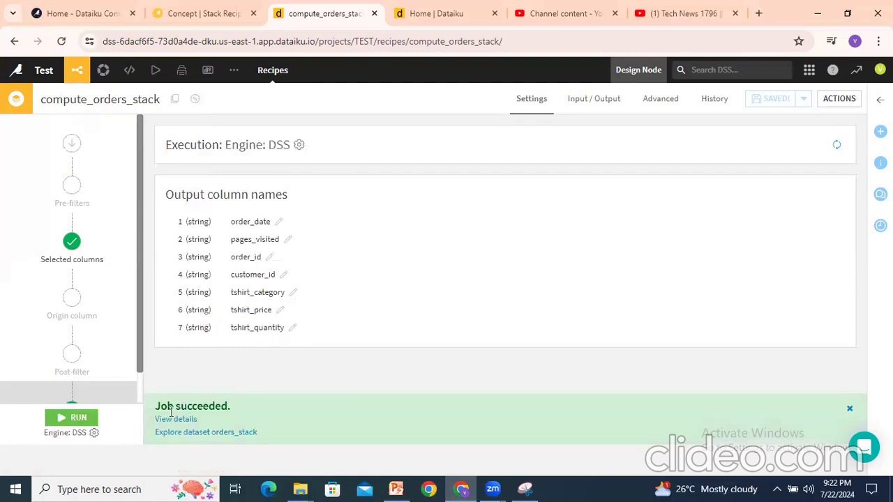
Return to the Flow, locate the stack recipe's output and open the orders_stack dataset to check its sample information.
mouse_move(77, 70)
left_click(85, 98)
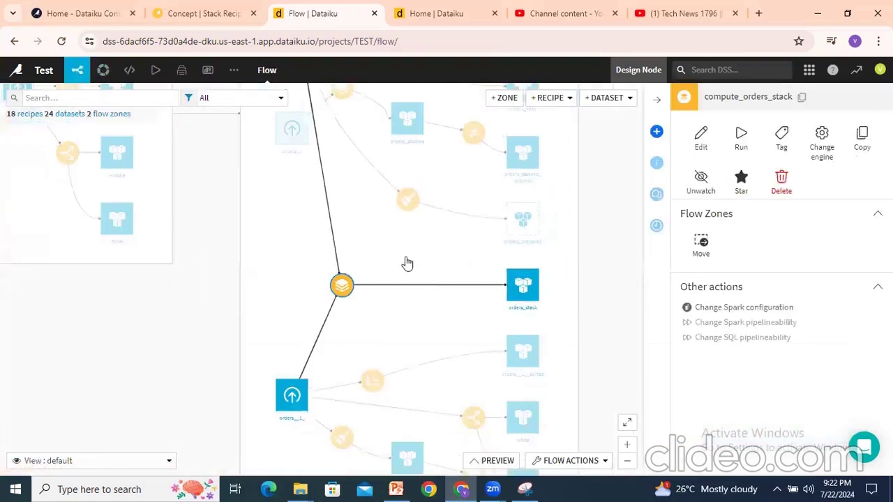
left_click_drag(363, 209, 353, 244)
scroll(302, 252, "down", 2)
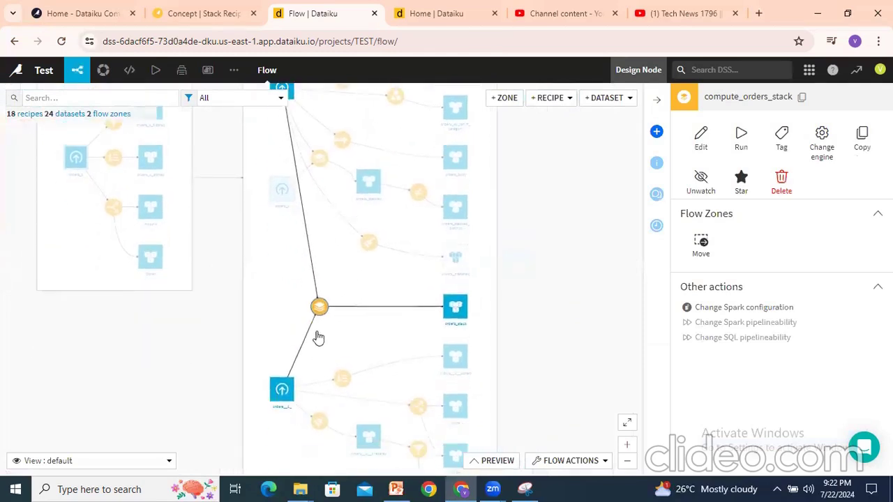
scroll(463, 314, "up", 3)
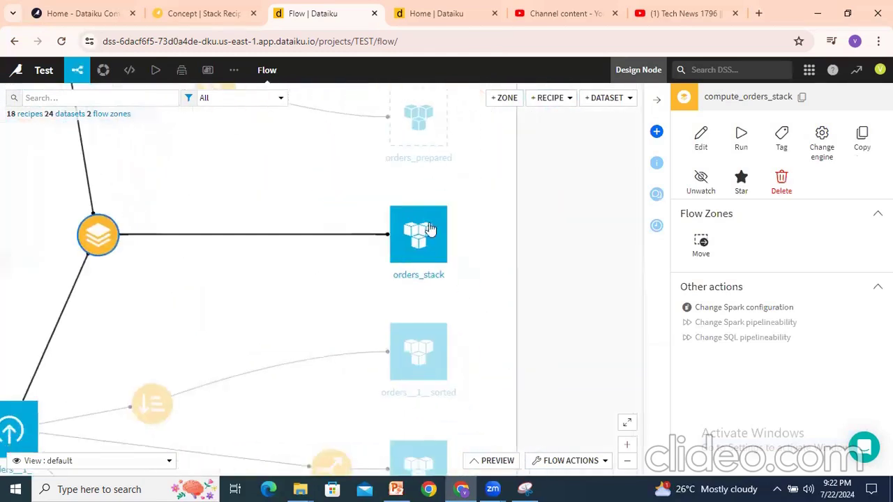
double_click(424, 236)
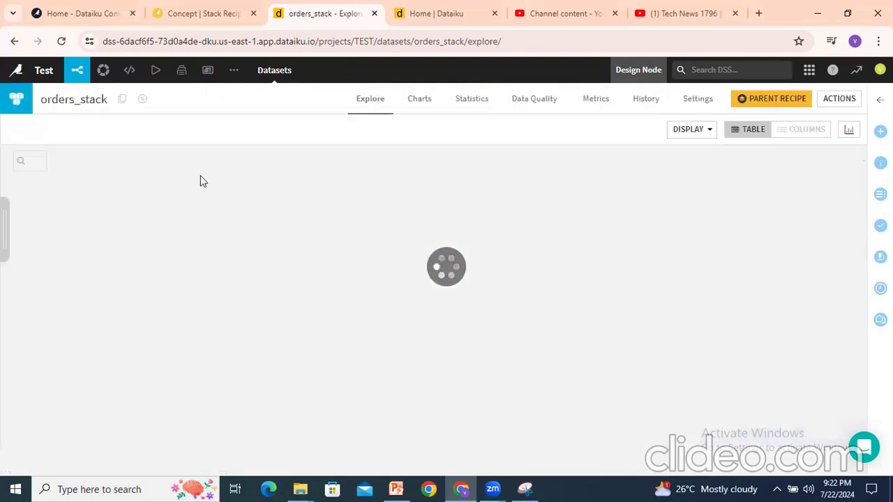
left_click(205, 129)
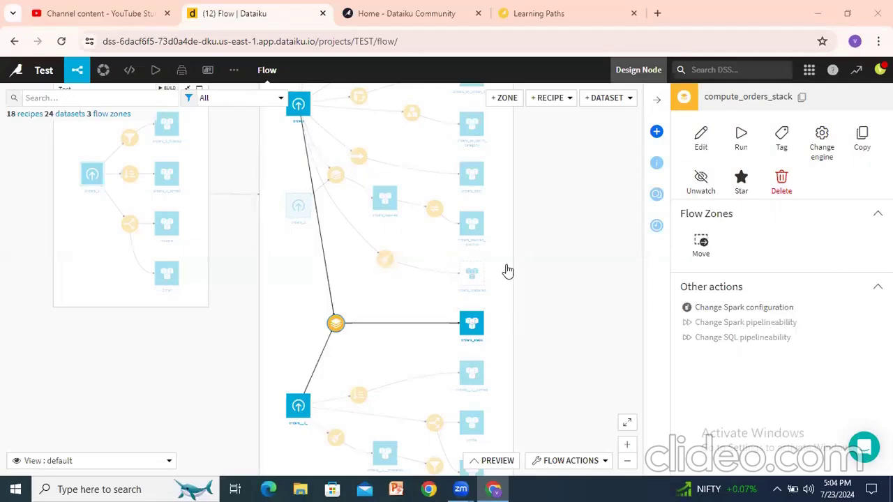
Trace the stack recipe's inputs orders and orders__1_ in the Flow, and open orders__1_ to check its row count.
left_click(375, 312)
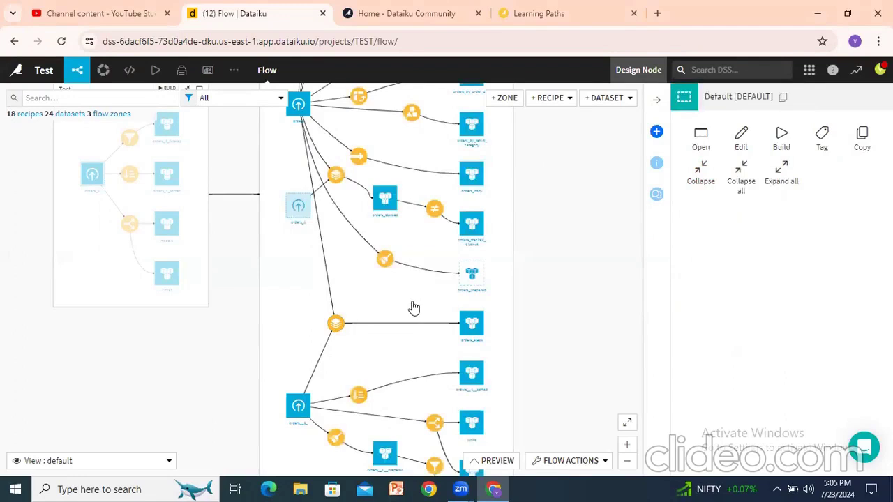
scroll(414, 307, "up", 2)
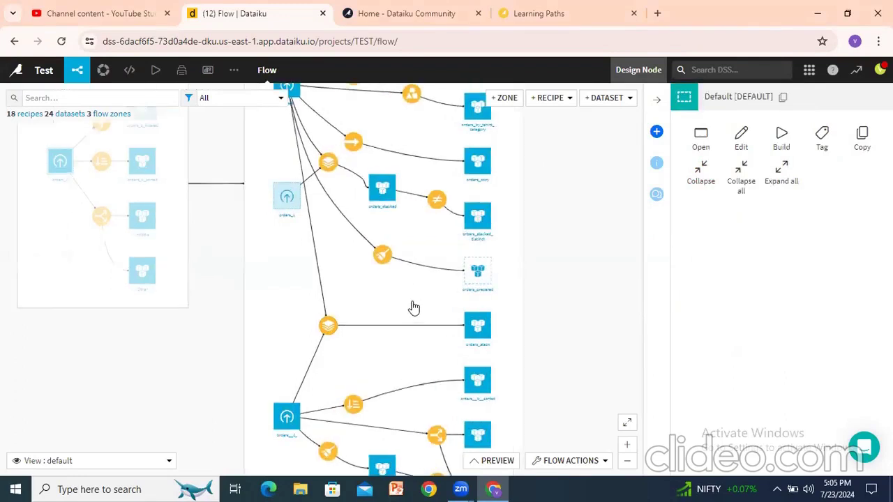
left_click(322, 338)
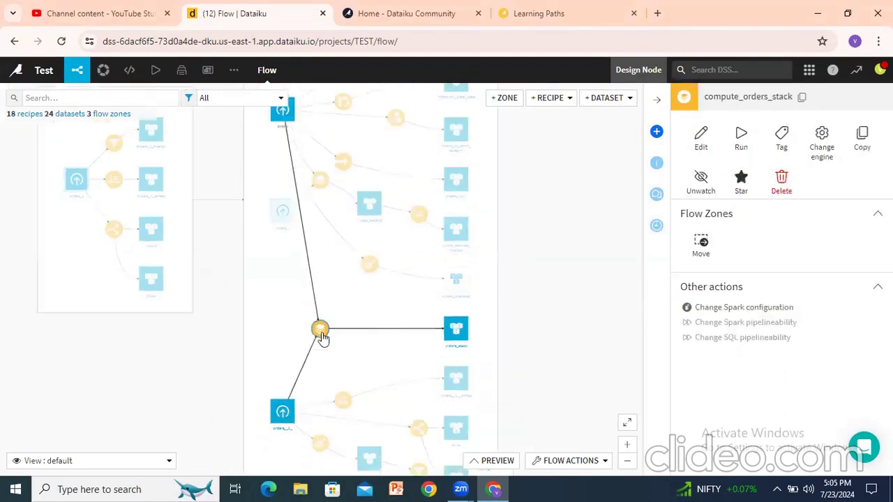
left_click(281, 115)
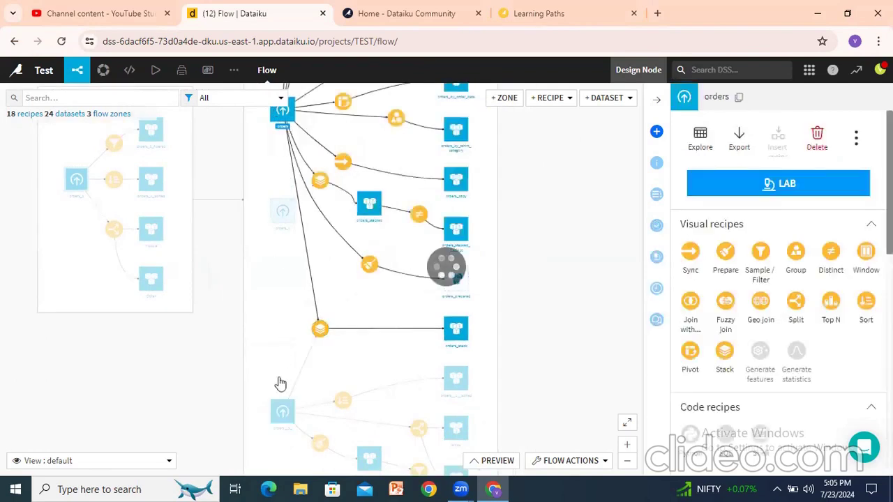
left_click(281, 417)
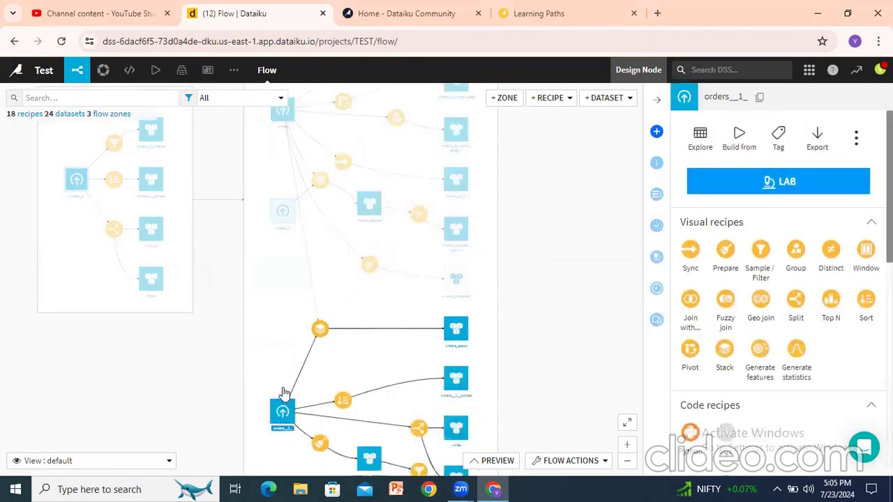
scroll(307, 329, "up", 2)
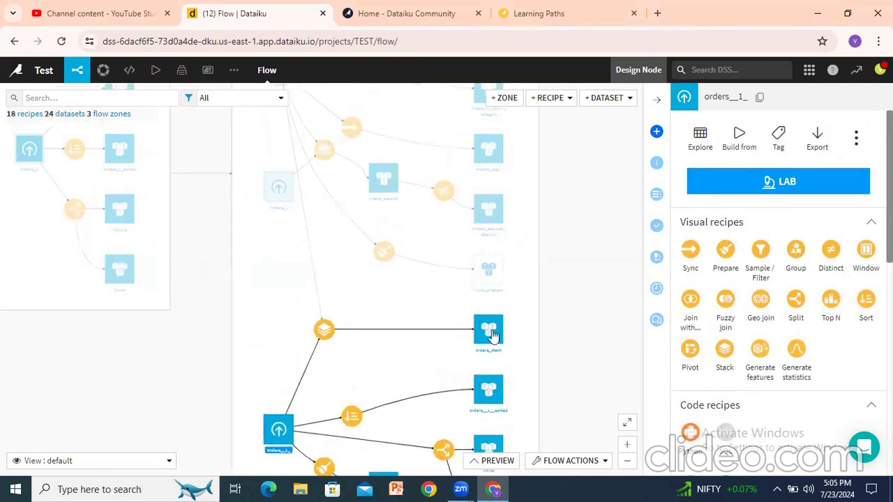
double_click(279, 427)
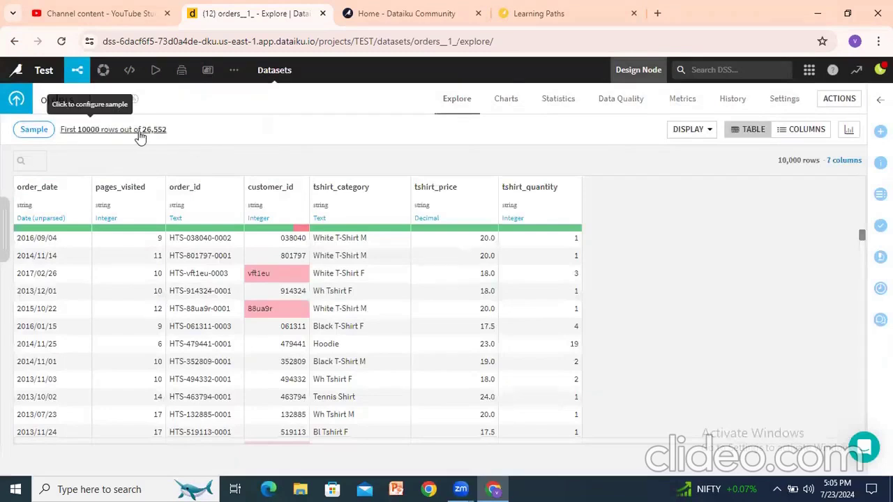
Return to the Flow and open the orders_stack dataset to compare its row count with the input's.
mouse_move(77, 70)
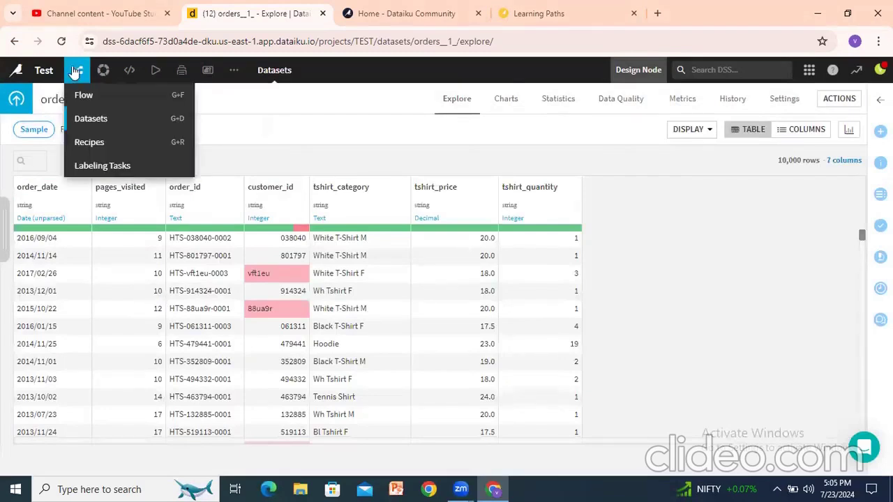
left_click(79, 92)
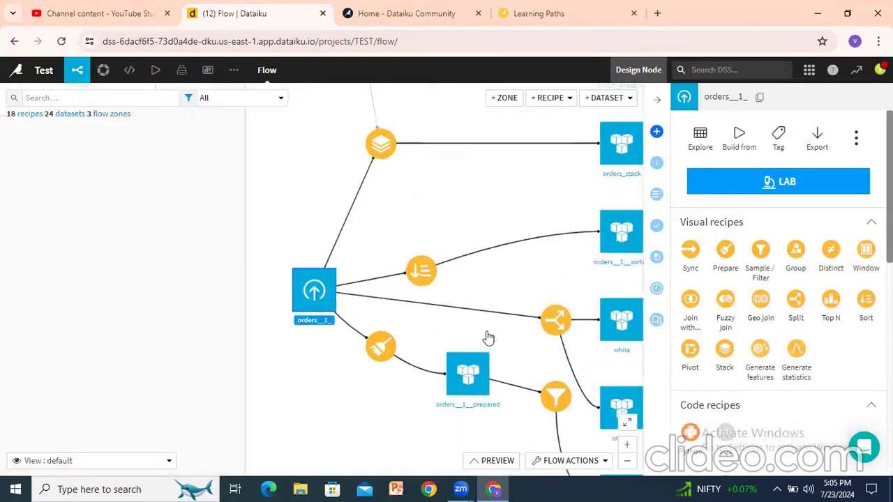
double_click(550, 244)
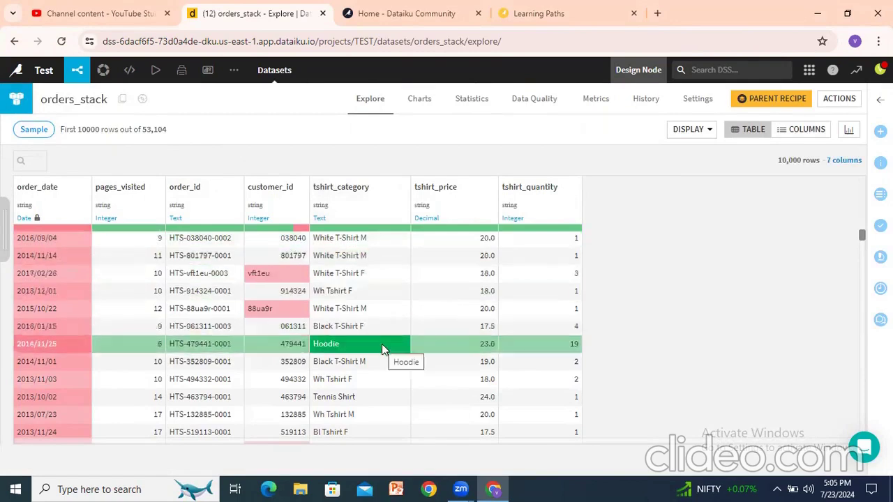
Copy the first tshirt_category value in orders_stack and filter that column to White T-Shirt M.
triple_click(342, 238)
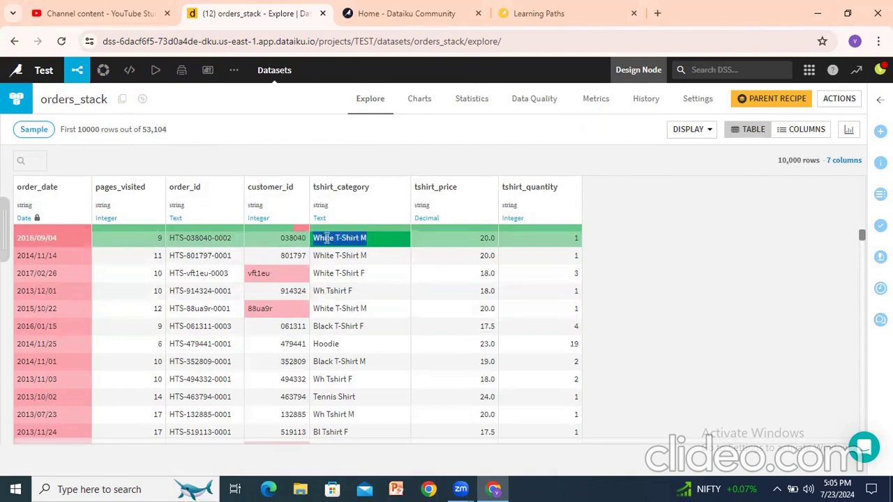
right_click(327, 238)
left_click(367, 277)
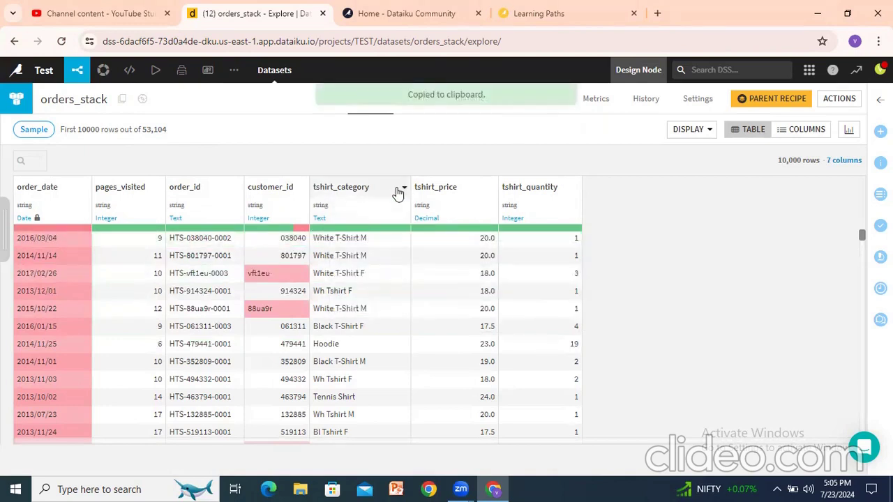
left_click(403, 188)
left_click(335, 235)
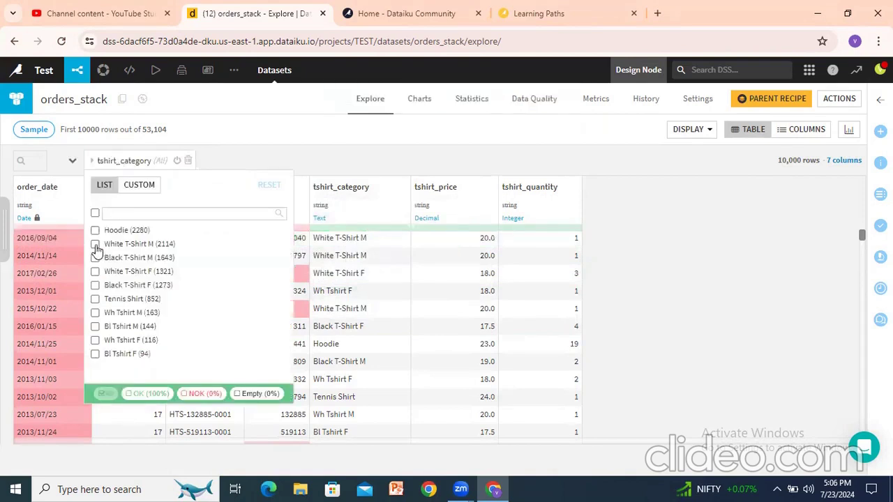
left_click(95, 244)
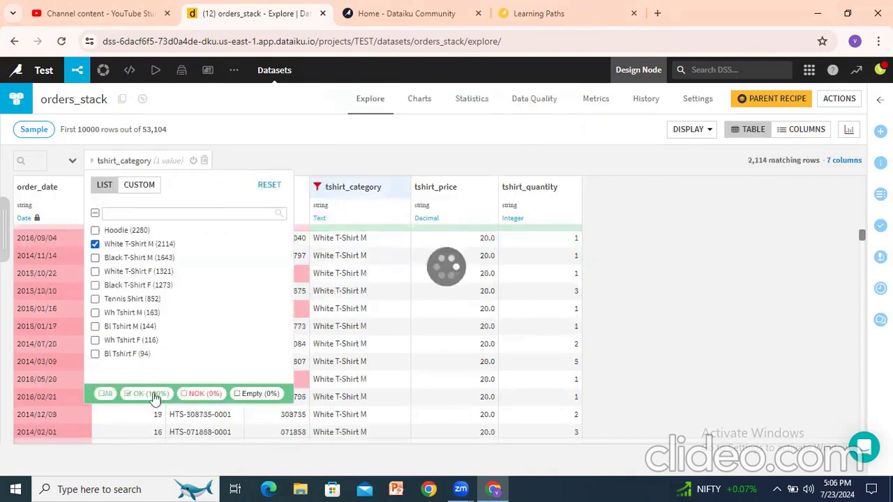
left_click(747, 279)
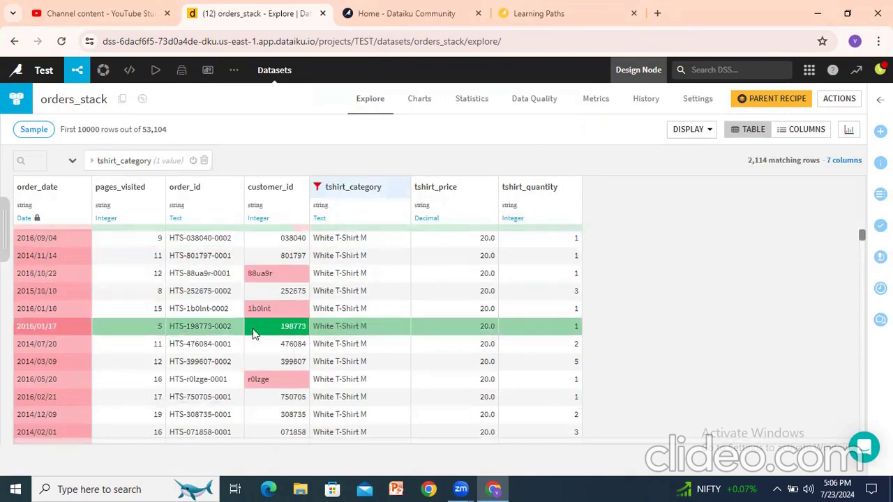
Look through the filtered rows and add a list filter on customer_id that keeps only the first listed customer.
scroll(384, 352, "down", 6)
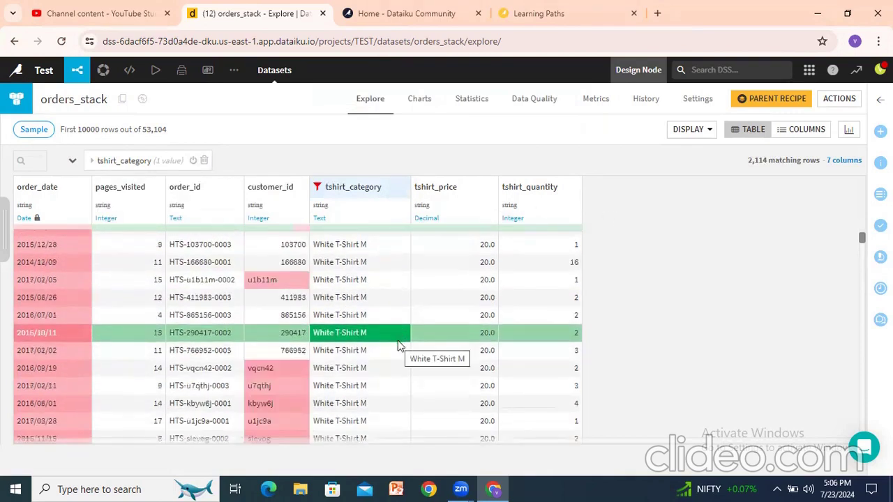
scroll(400, 345, "up", 8)
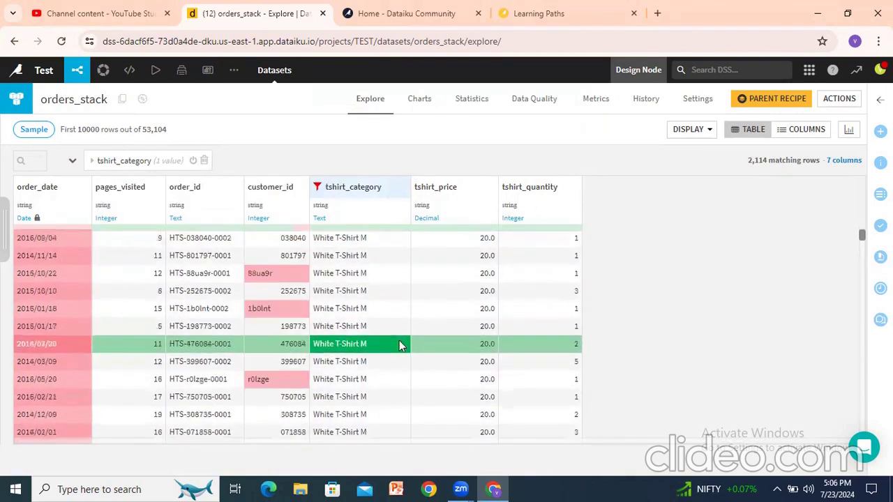
left_click(297, 188)
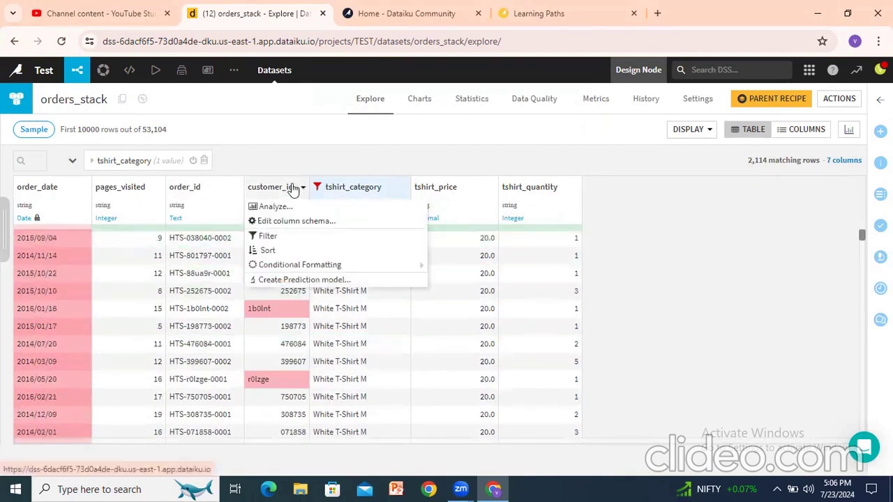
left_click(266, 236)
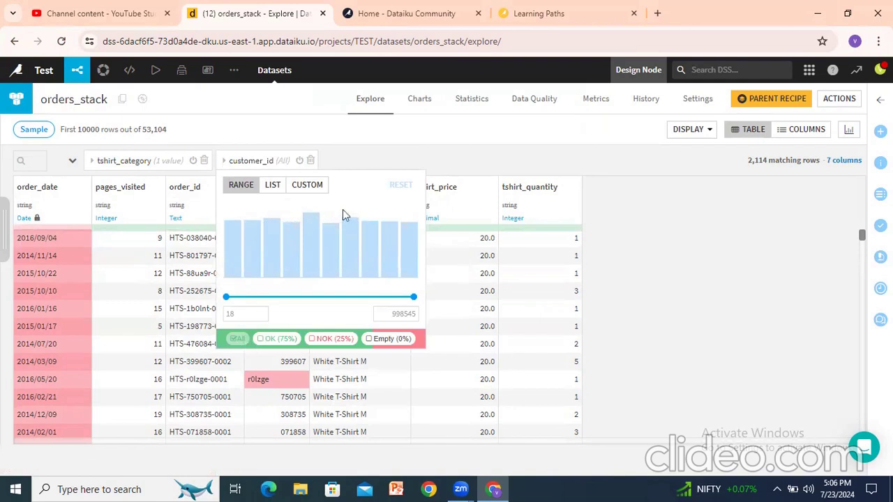
left_click(272, 185)
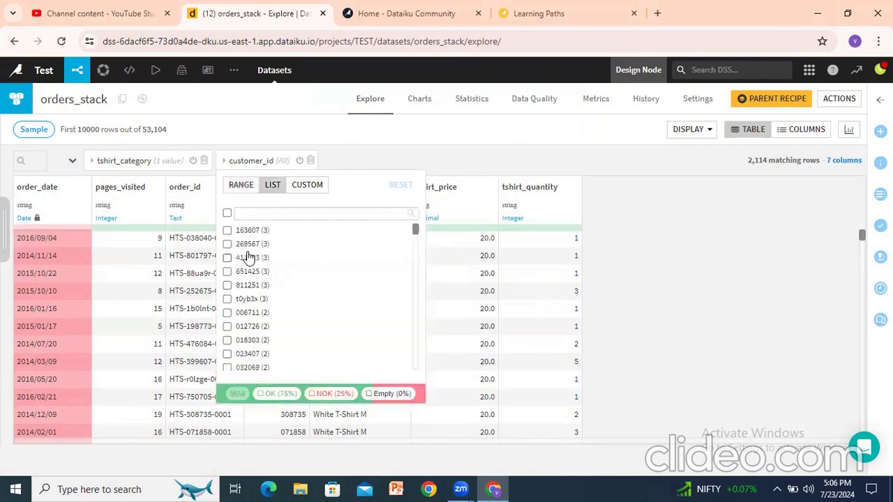
left_click(227, 230)
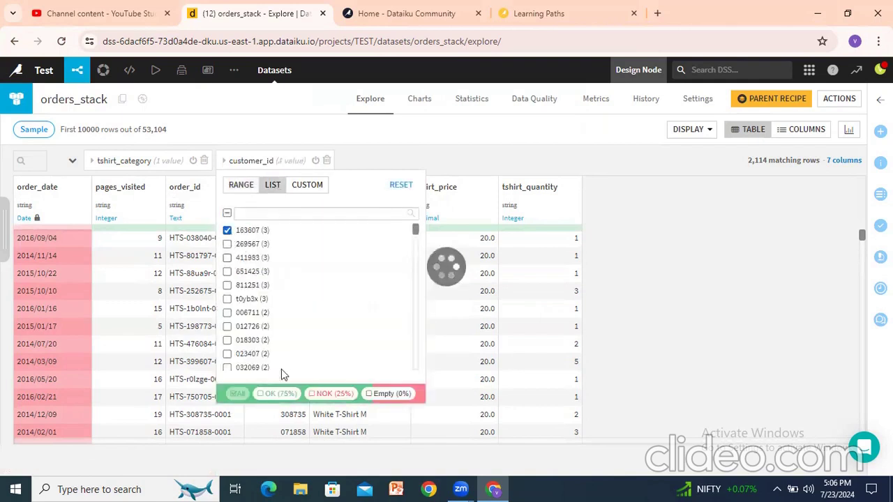
Close the customer_id value list and remove both the customer_id and tshirt_category filters from orders_stack.
left_click(687, 272)
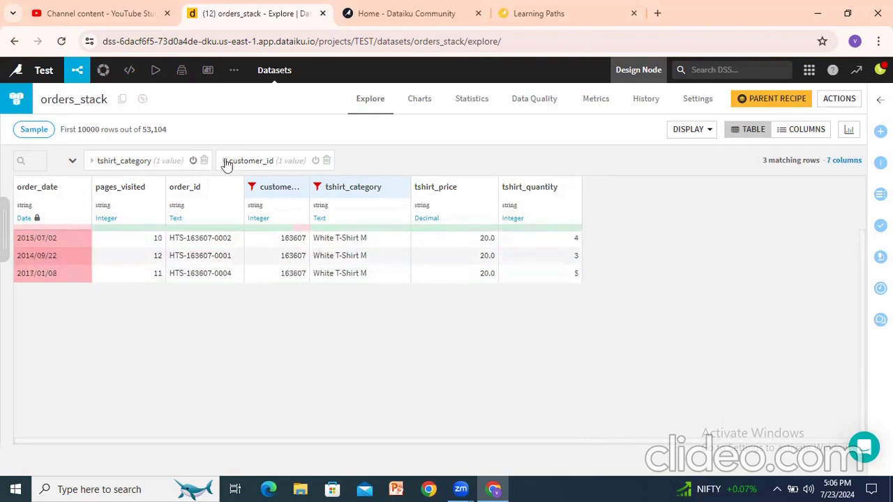
left_click(326, 161)
left_click(204, 162)
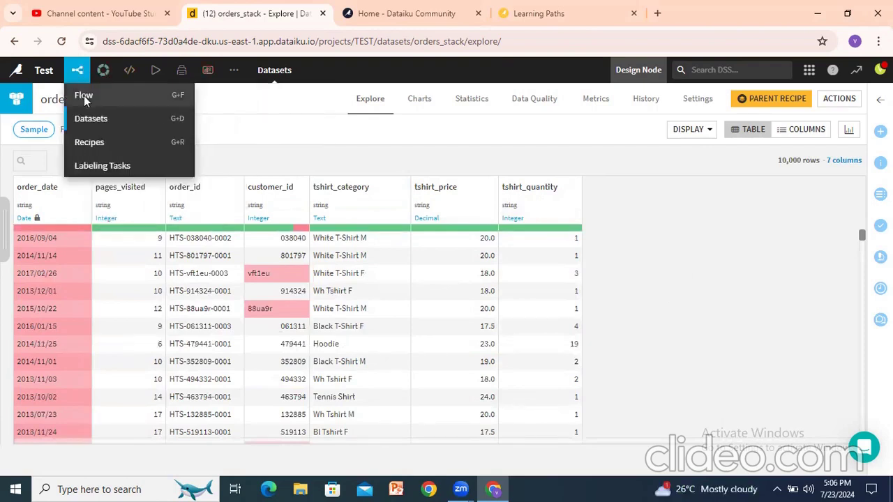
Return to the Flow and create a Distinct recipe on orders_stack with output orders_stack_distinct stored as Parquet in dataiku-managed-storage.
left_click(84, 95)
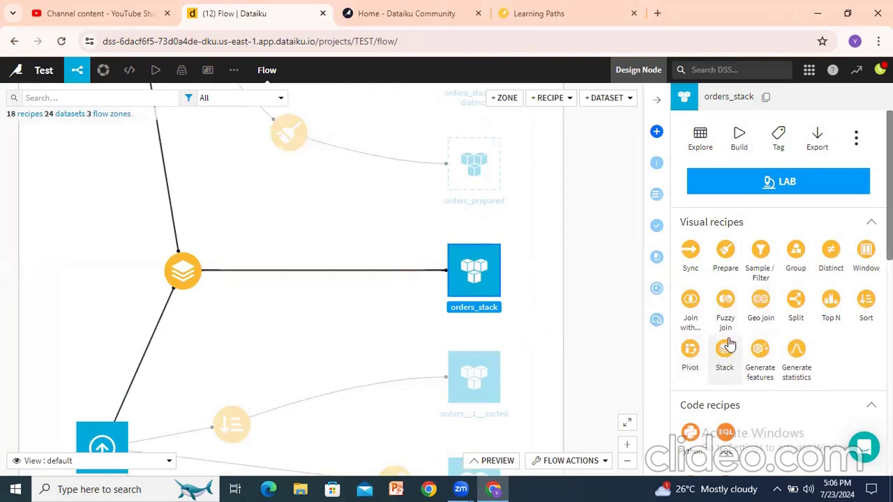
left_click(832, 259)
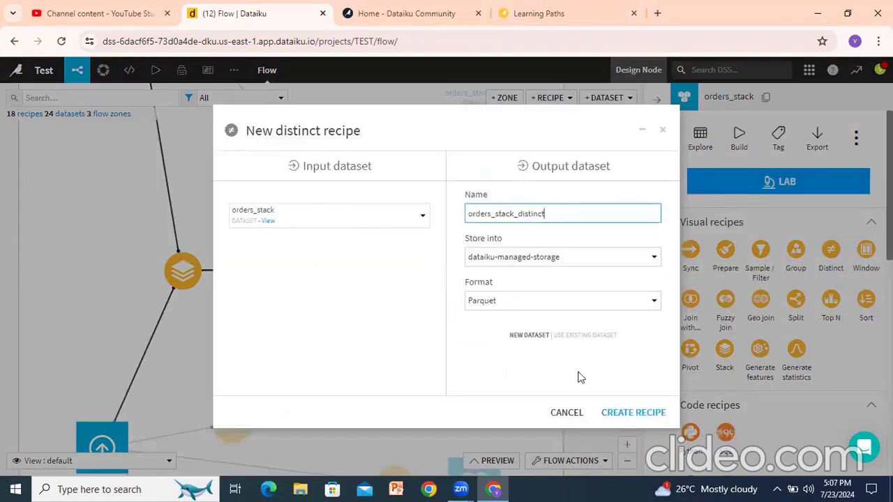
left_click(618, 414)
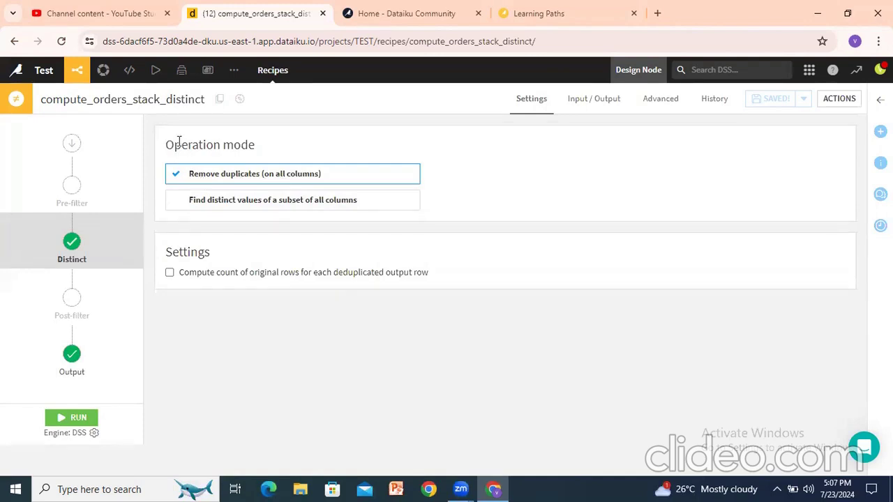
Try finding distinct values of a column subset with tshirt_category selected, and switch the mode back to Remove duplicates (on all columns).
left_click_drag(180, 142, 235, 146)
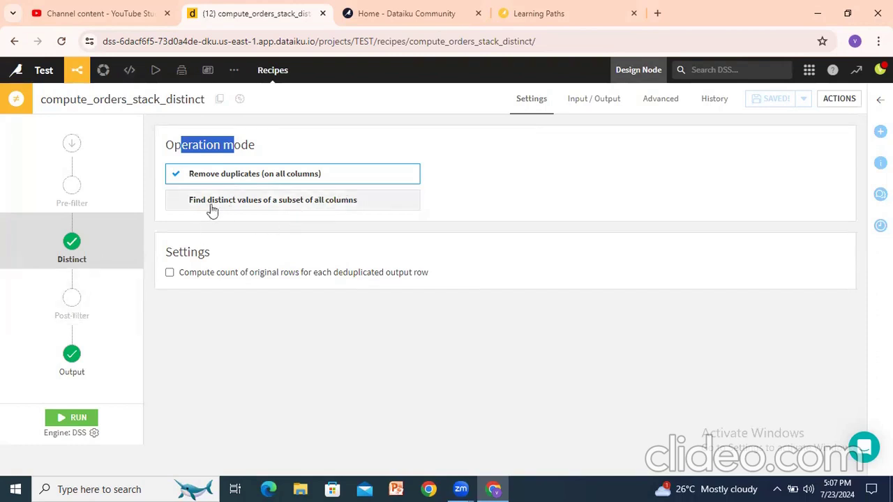
left_click(213, 155)
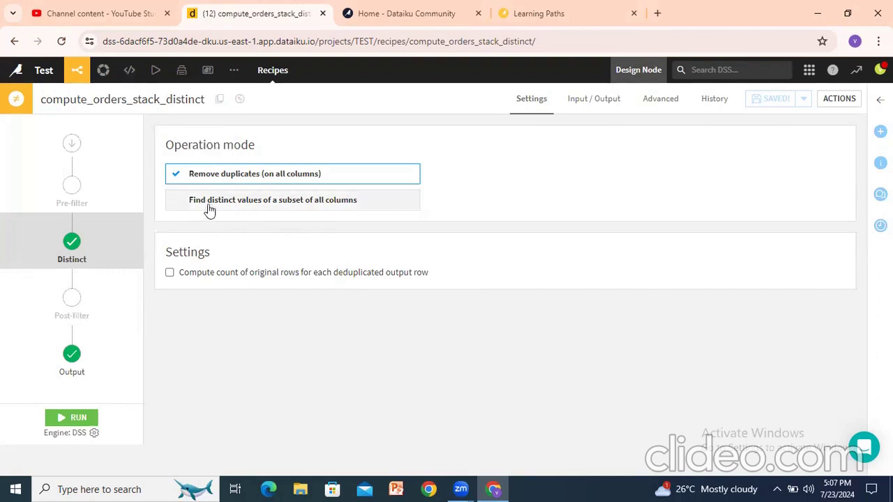
left_click(204, 209)
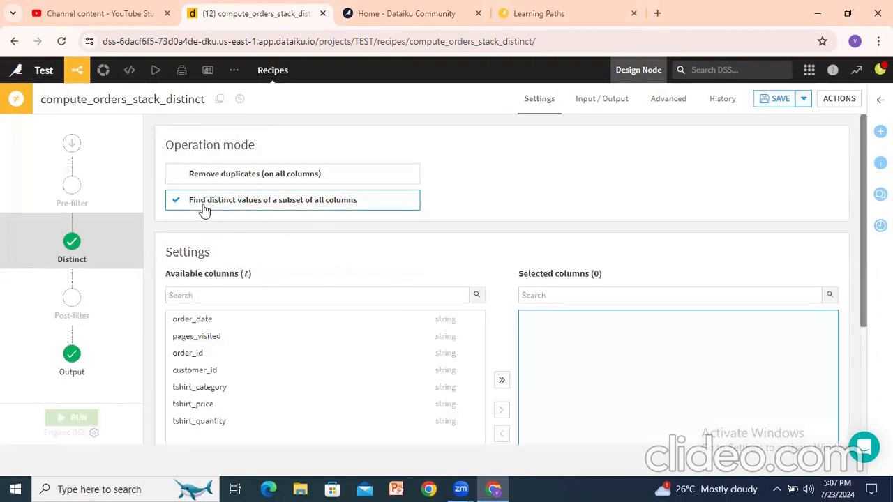
scroll(205, 210, "down", 1)
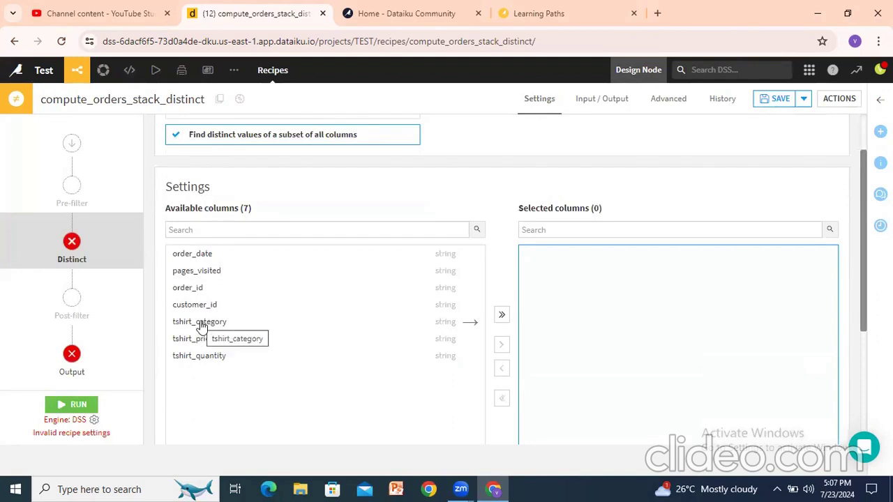
left_click(199, 255)
left_click(201, 273)
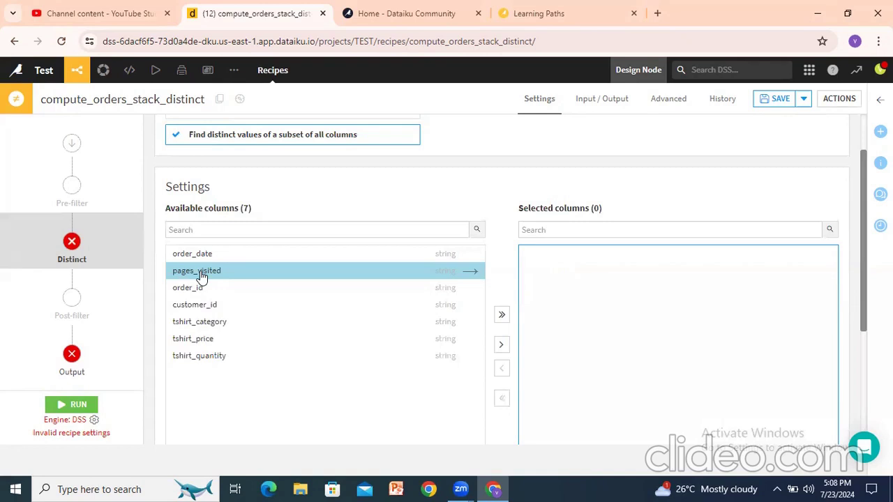
left_click(200, 323)
left_click(503, 346)
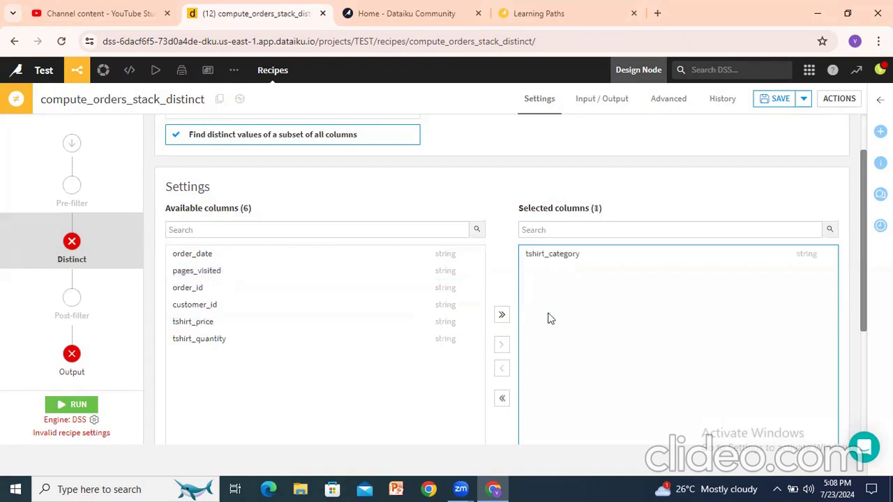
left_click(552, 260)
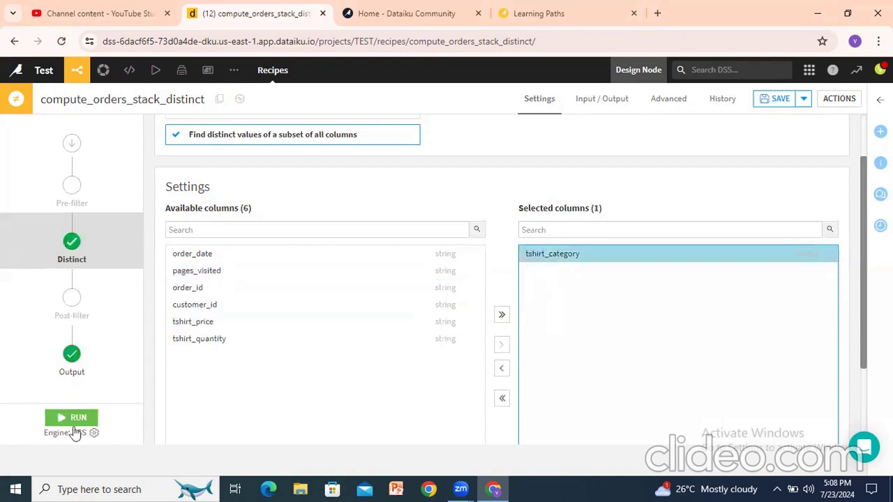
scroll(373, 264, "up", 2)
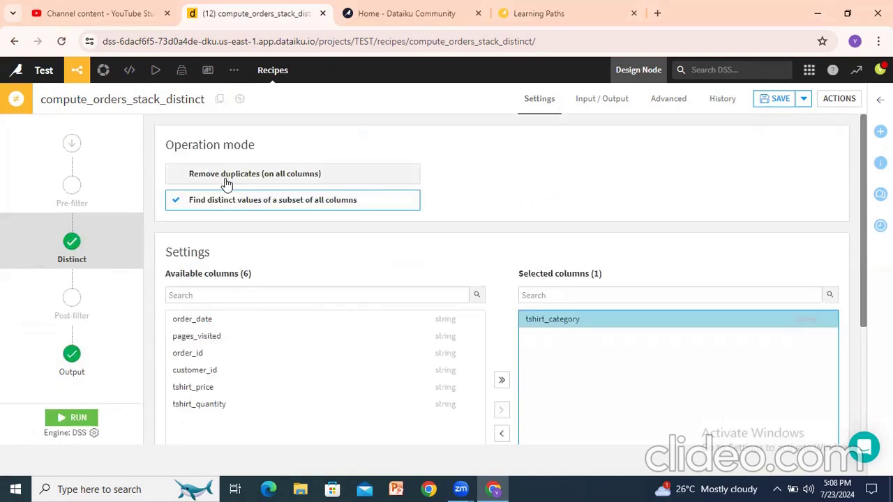
left_click(226, 182)
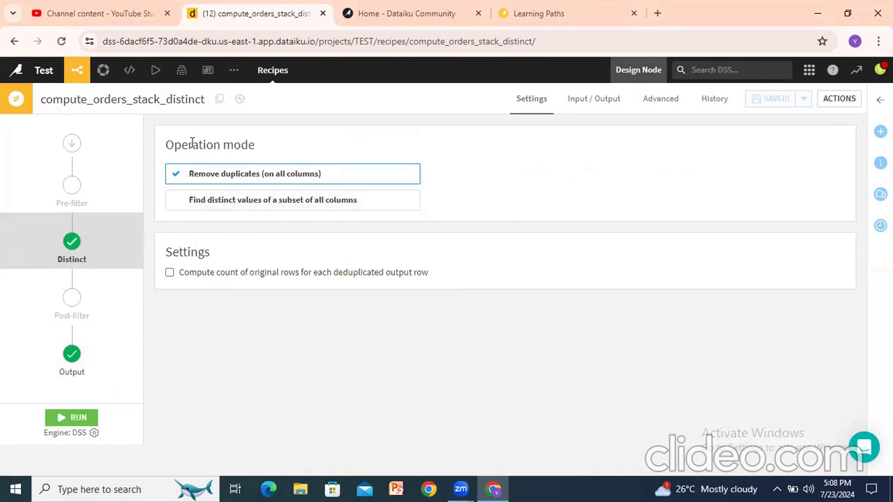
Run the Distinct recipe on all columns and open orders_stack_distinct from the Flow to check its row count.
left_click(72, 418)
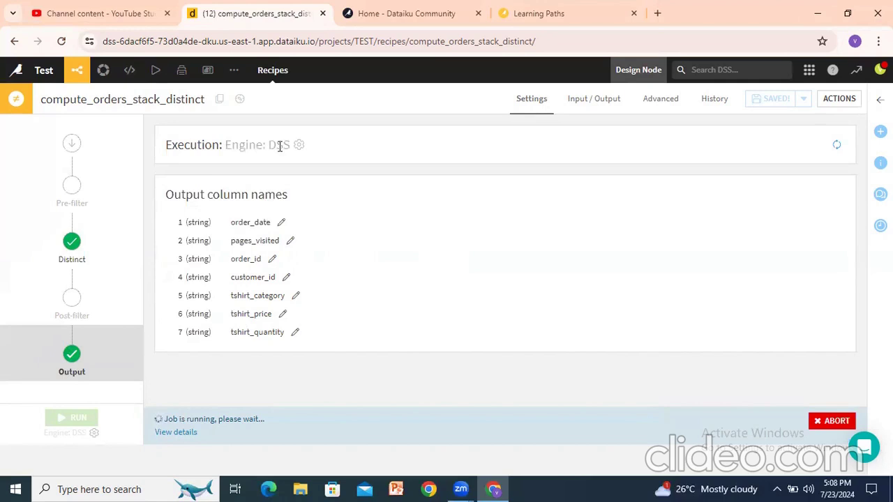
mouse_move(77, 70)
left_click(82, 92)
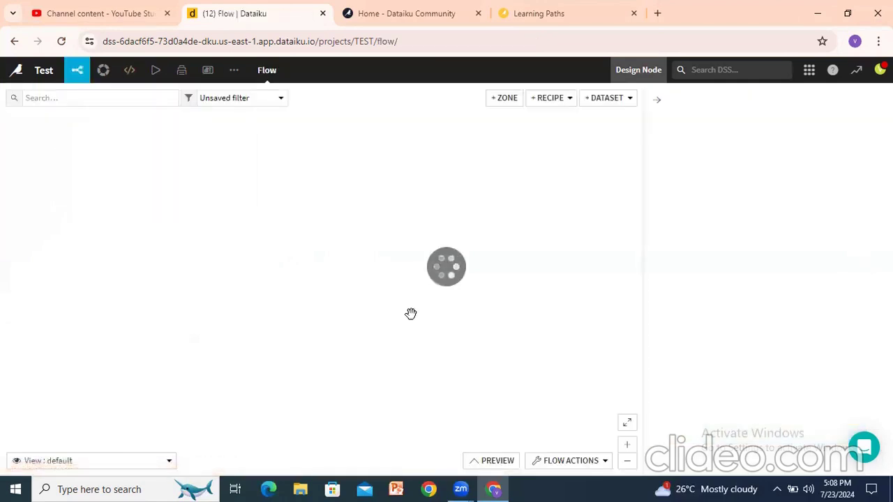
left_click(457, 299)
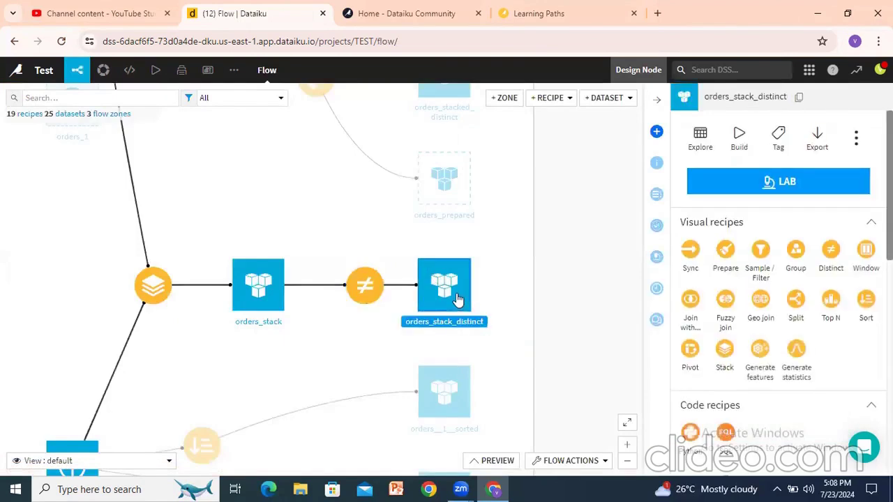
double_click(456, 300)
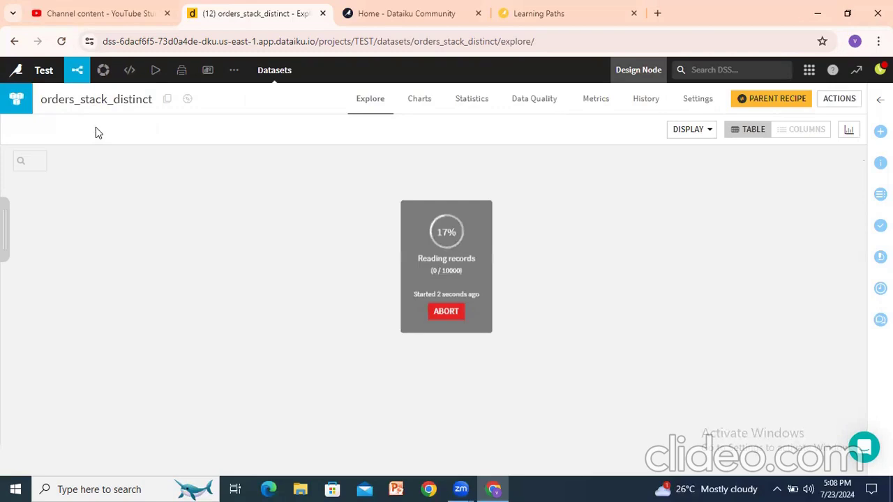
left_click(206, 132)
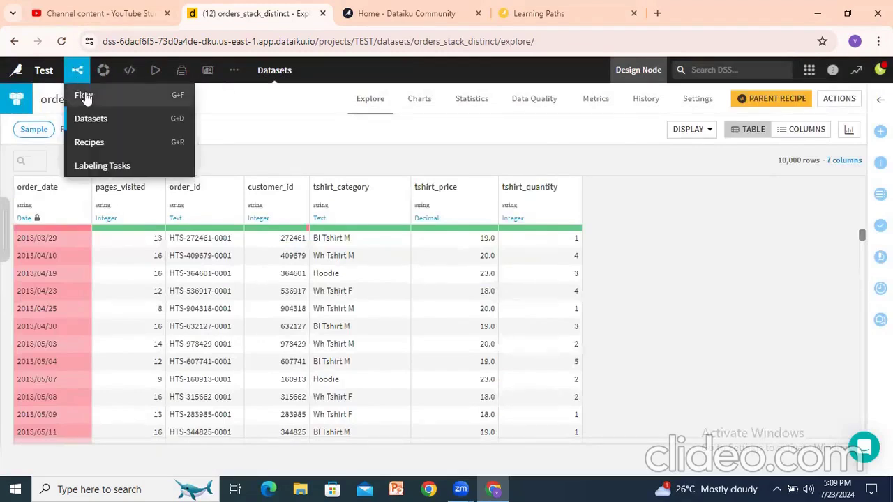
Reopen the Distinct recipe from the Flow, set it to find distinct values of tshirt_category only, and run it.
left_click(79, 92)
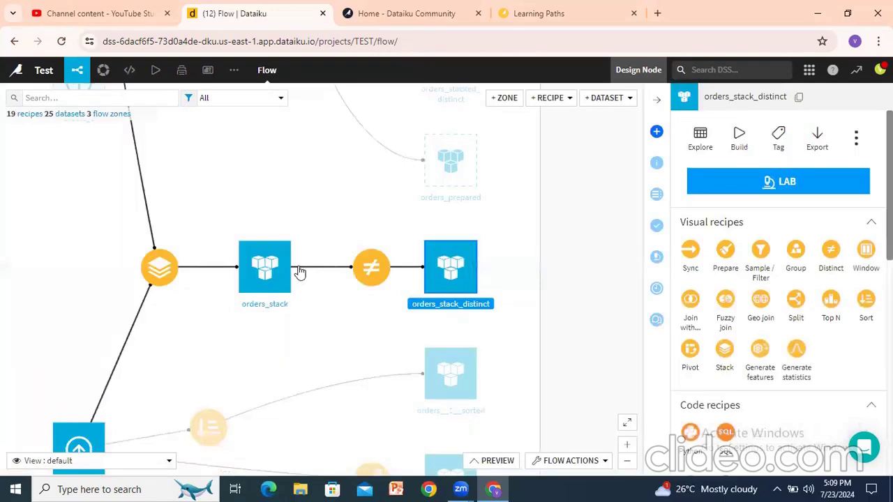
double_click(374, 272)
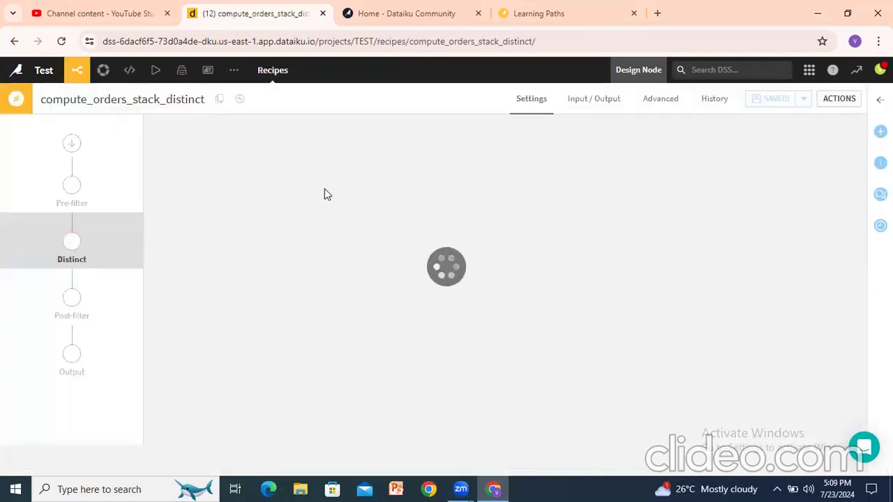
left_click(254, 200)
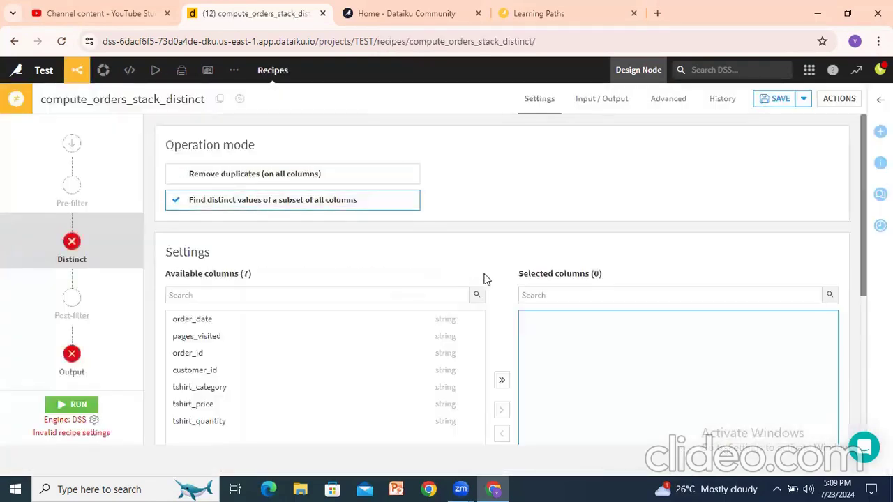
scroll(498, 272, "down", 2)
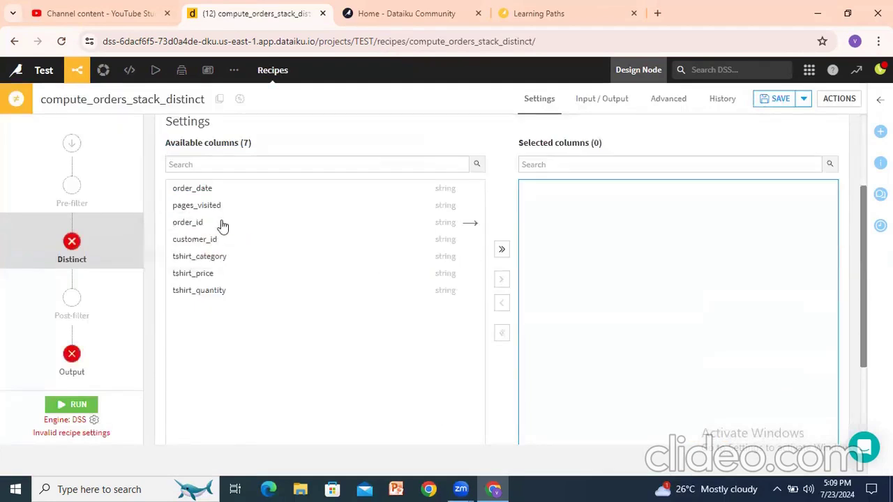
scroll(205, 259, "up", 2)
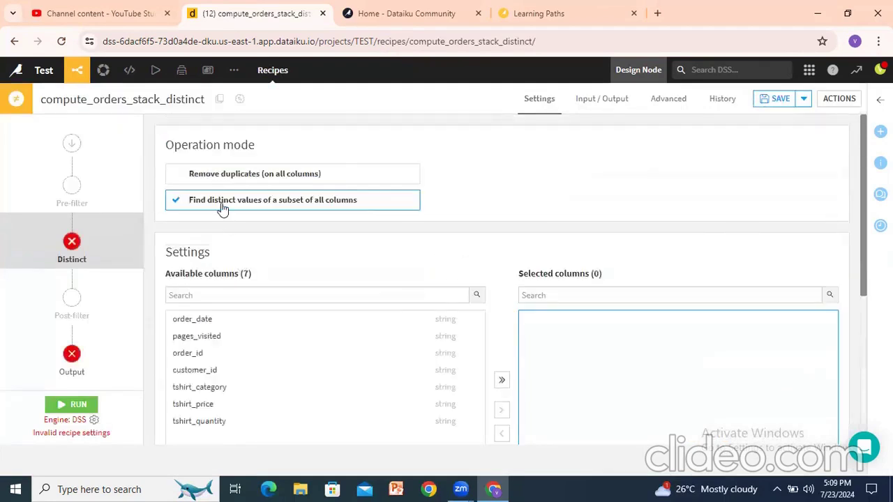
left_click(201, 394)
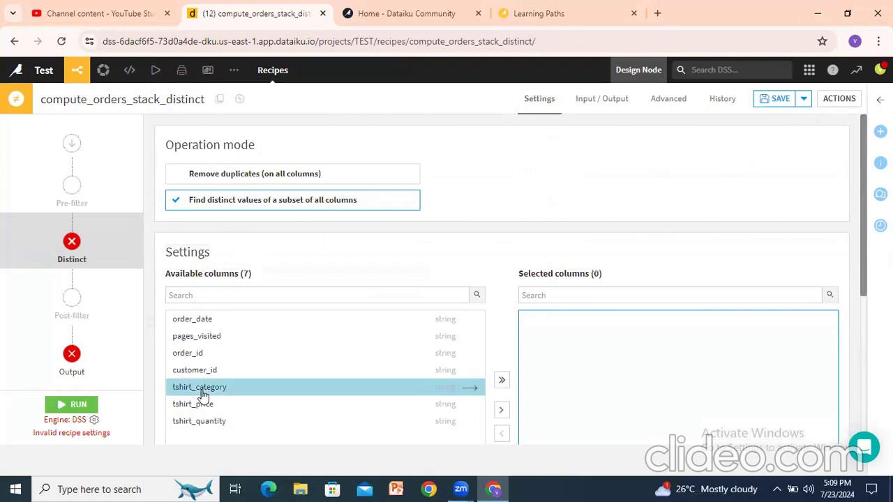
left_click(503, 415)
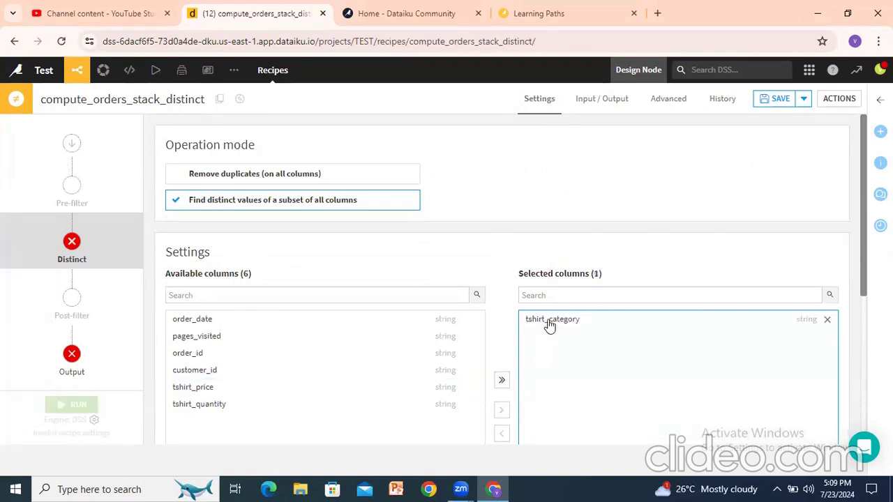
left_click(550, 324)
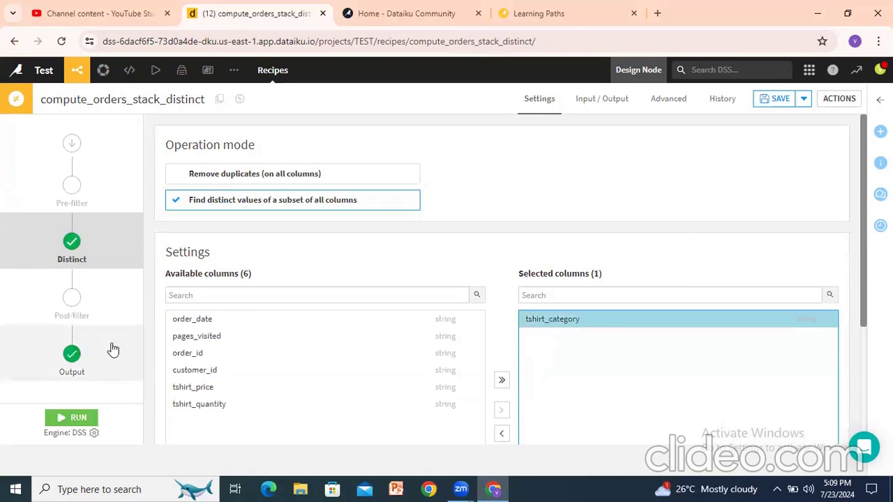
left_click(74, 419)
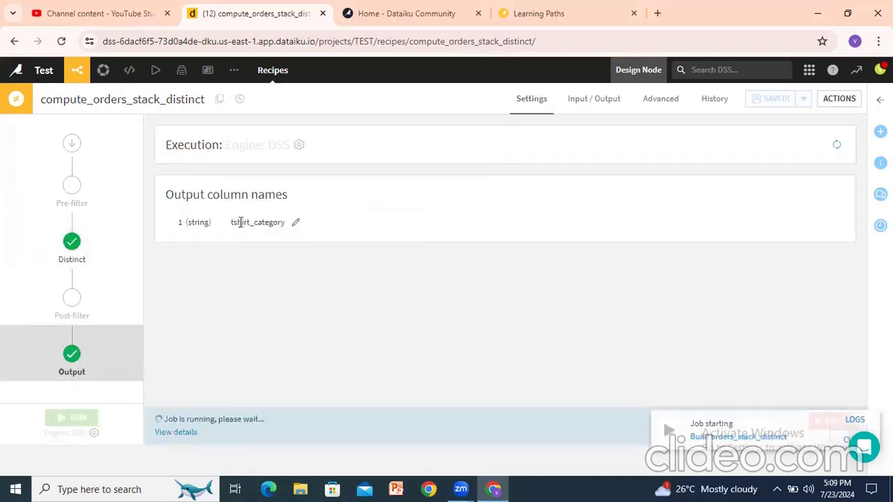
Open orders_stack_distinct from the Flow to view the distinct tshirt_category values, and return to the Flow.
left_click_drag(241, 222, 295, 221)
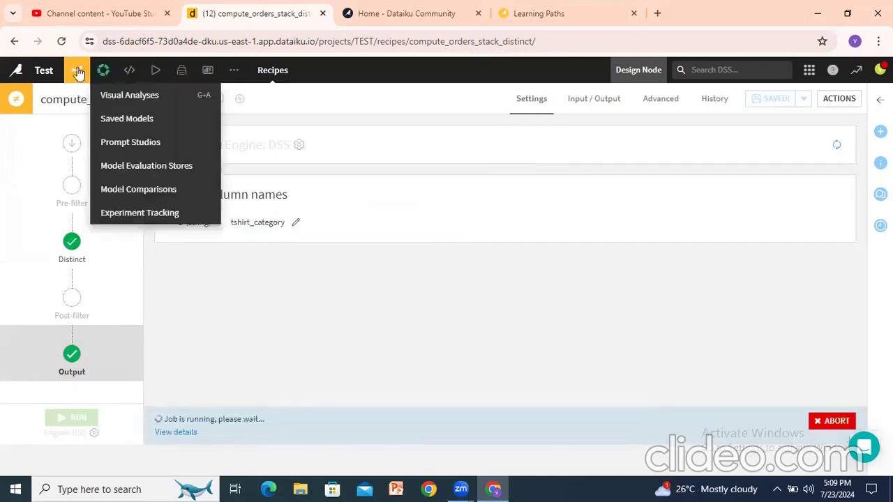
mouse_move(77, 70)
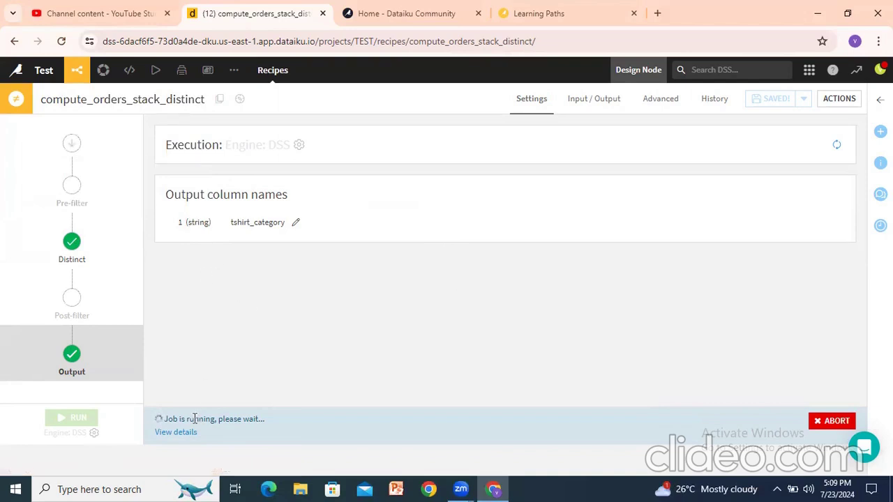
left_click_drag(174, 415, 218, 415)
left_click(232, 330)
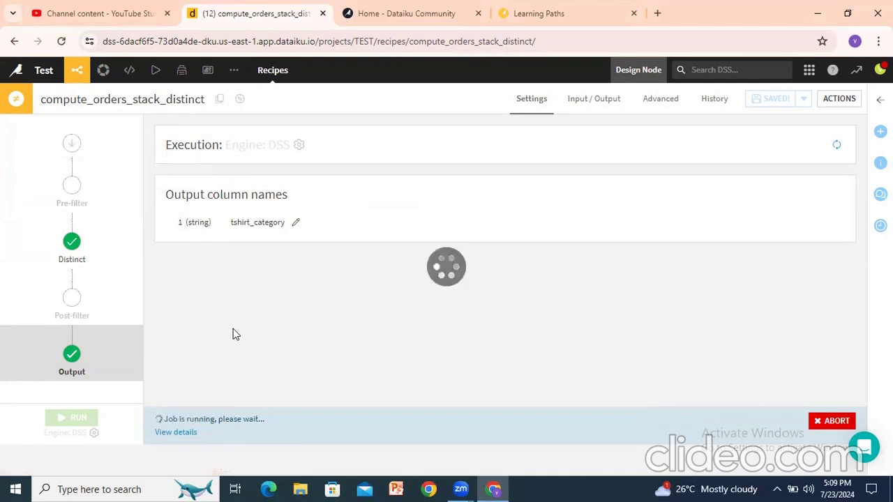
left_click(81, 92)
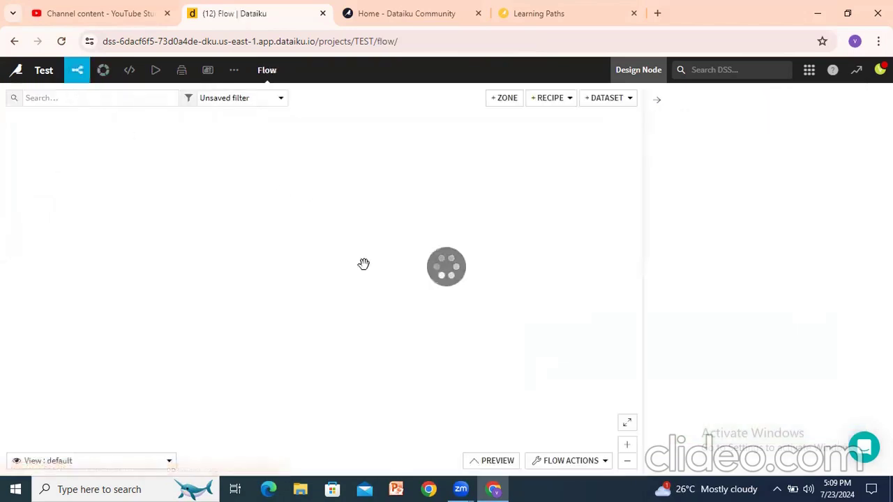
left_click(448, 289)
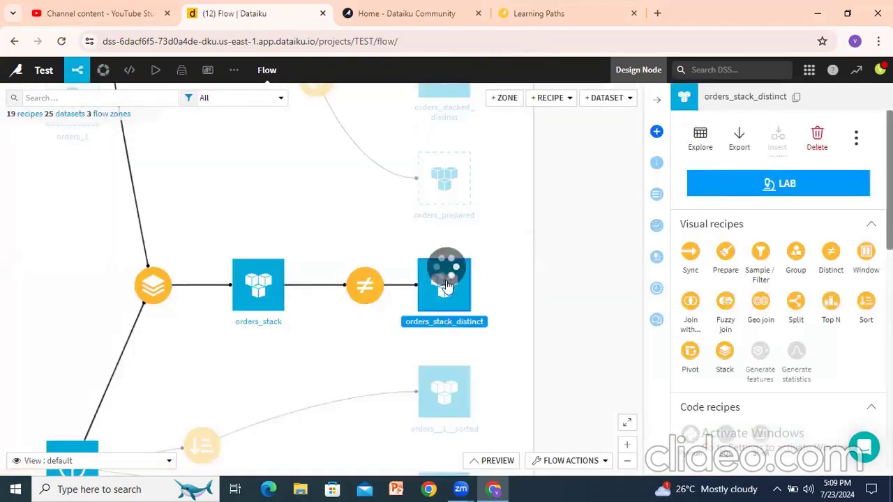
double_click(449, 290)
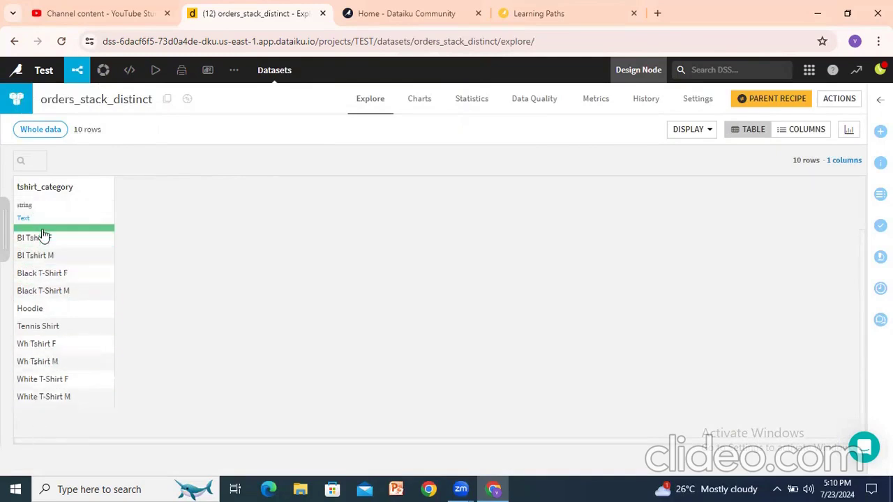
mouse_move(77, 72)
left_click(80, 98)
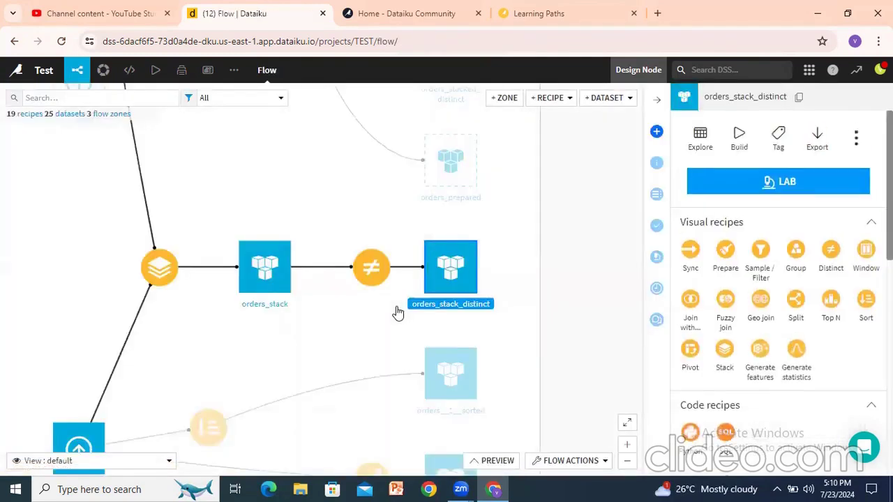
Reopen the Distinct recipe from the Flow, add customer_id to the selected columns alongside tshirt_category, and run it.
double_click(370, 269)
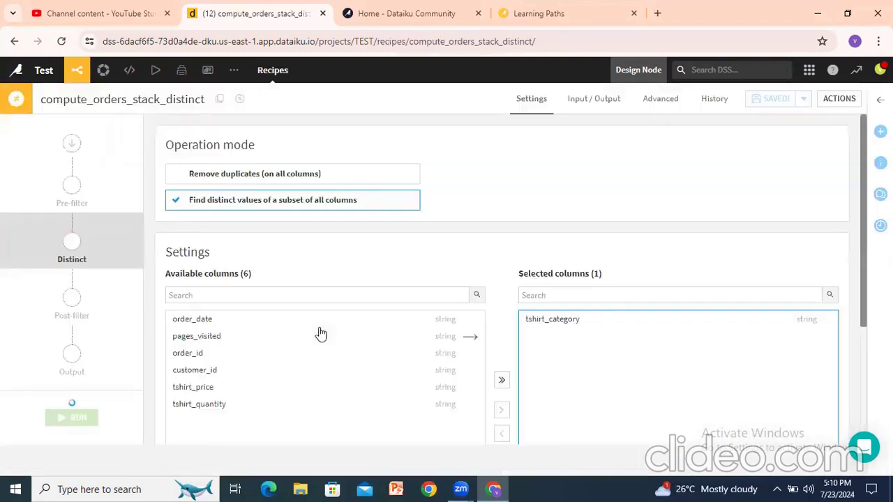
left_click(211, 377)
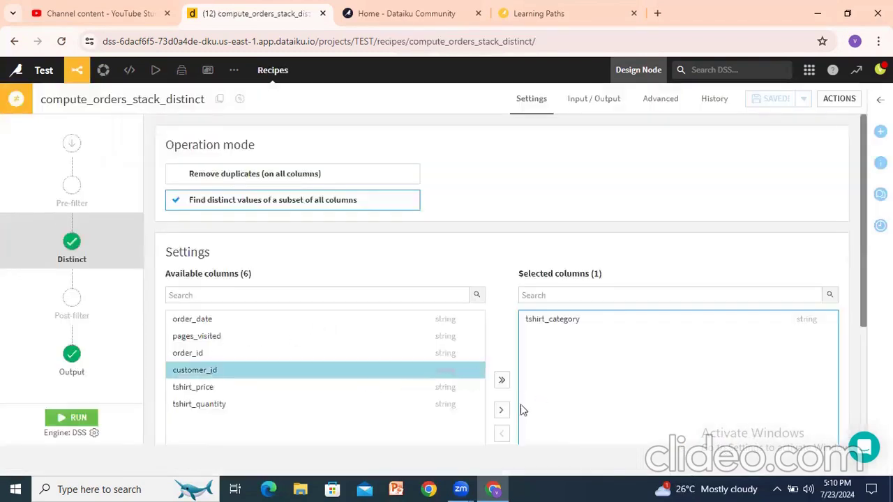
left_click(501, 412)
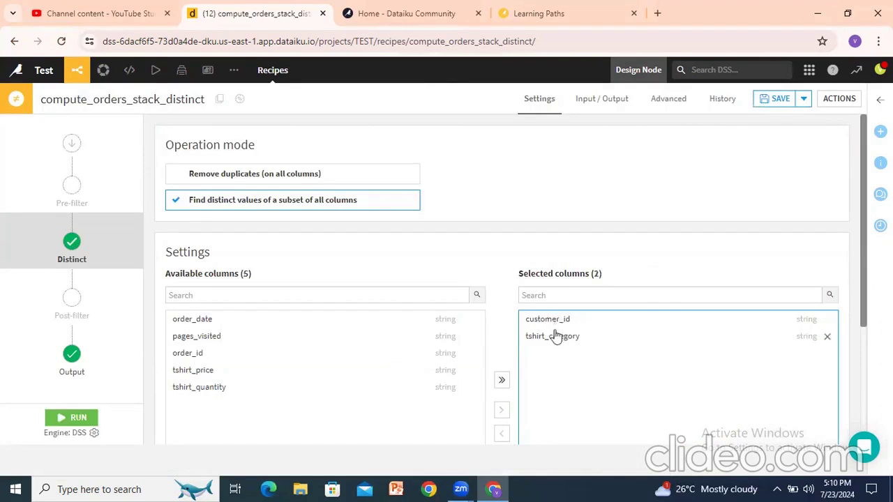
left_click(59, 417)
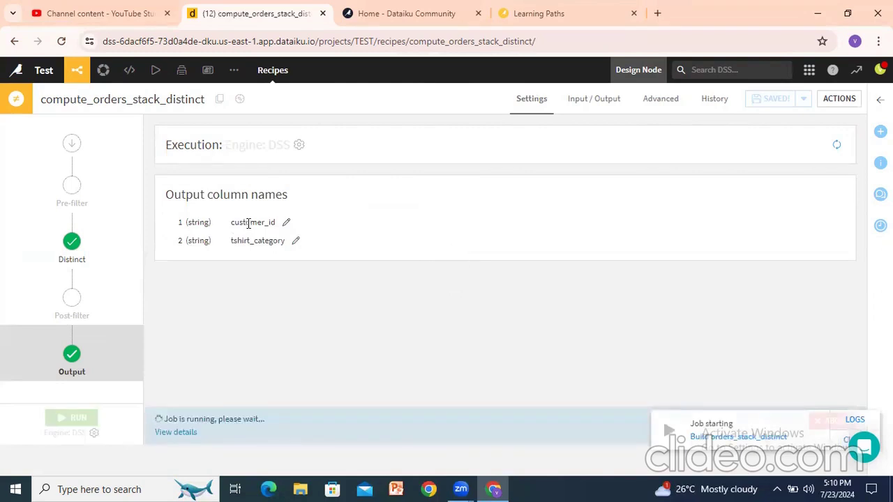
left_click_drag(245, 223, 265, 219)
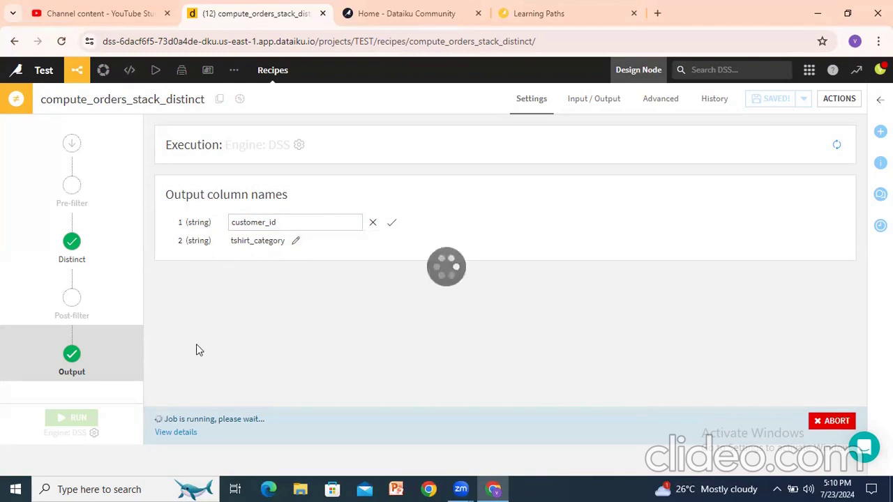
Open orders_stack_distinct from the Flow, compute its row count, look through the customer_id and tshirt_category combinations, and return to the Flow.
left_click(77, 70)
left_click(83, 95)
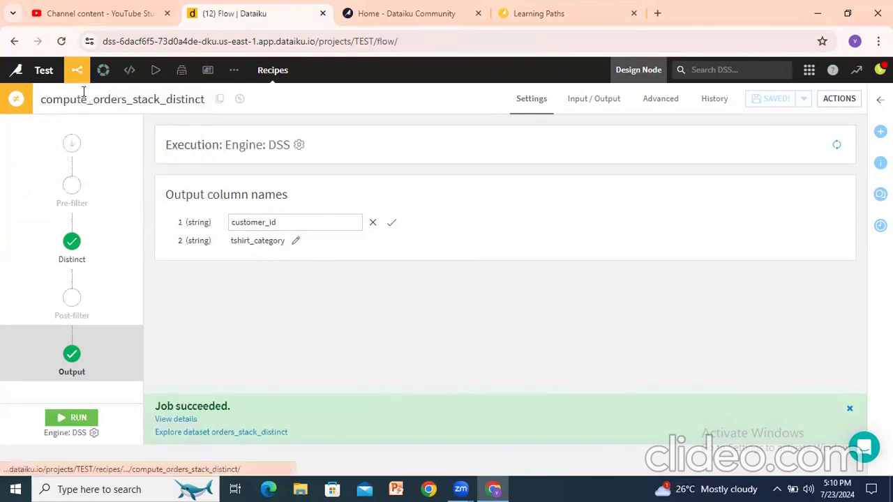
double_click(424, 280)
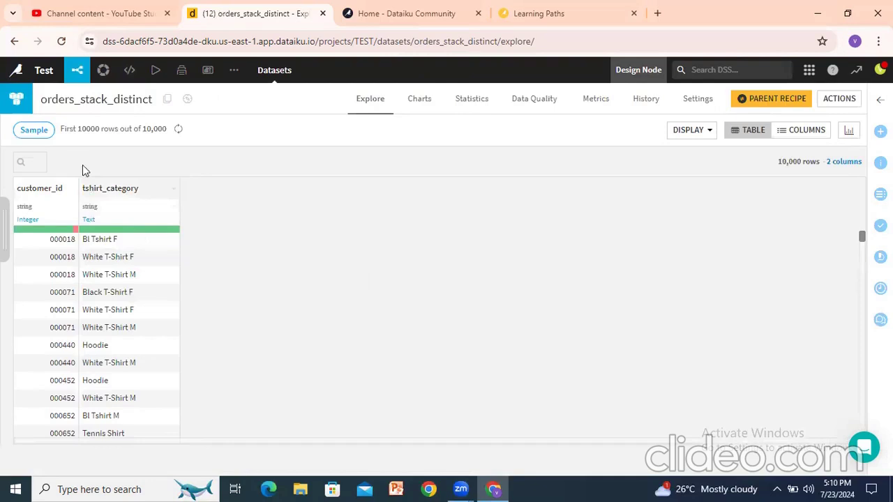
left_click(178, 131)
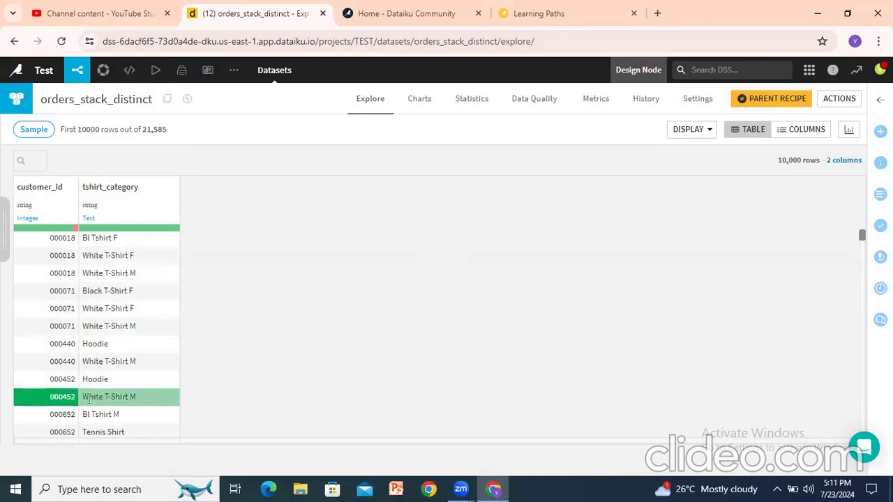
scroll(116, 385, "down", 10)
scroll(118, 383, "up", 10)
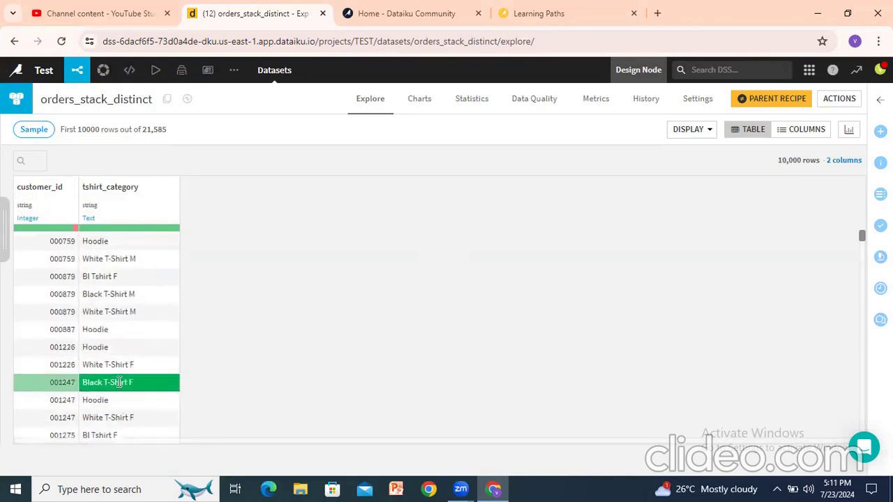
mouse_move(77, 70)
left_click(87, 96)
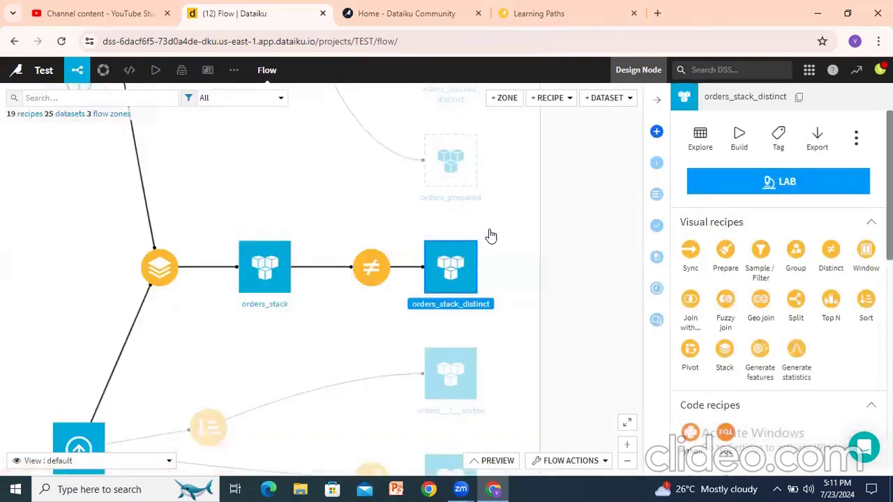
left_click(490, 236)
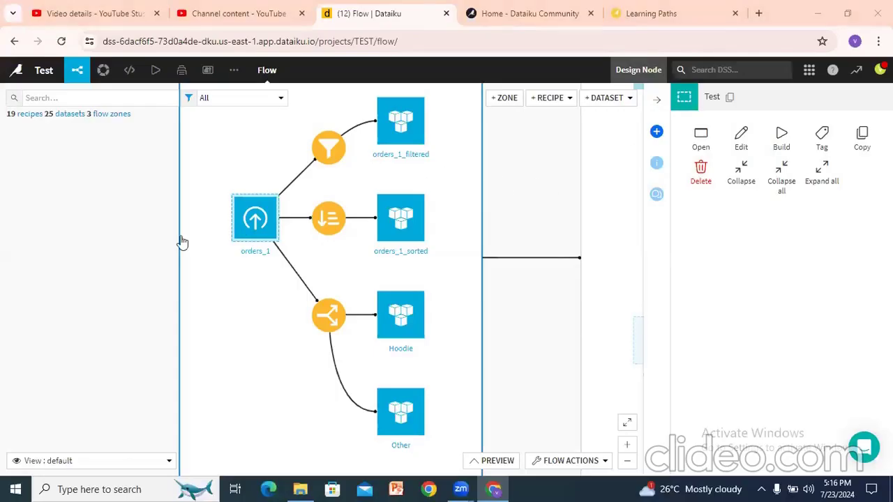
Create a Top N recipe on the orders_1 dataset with output orders_1_topn, stored as Parquet in dataiku-managed-storage.
left_click(278, 231)
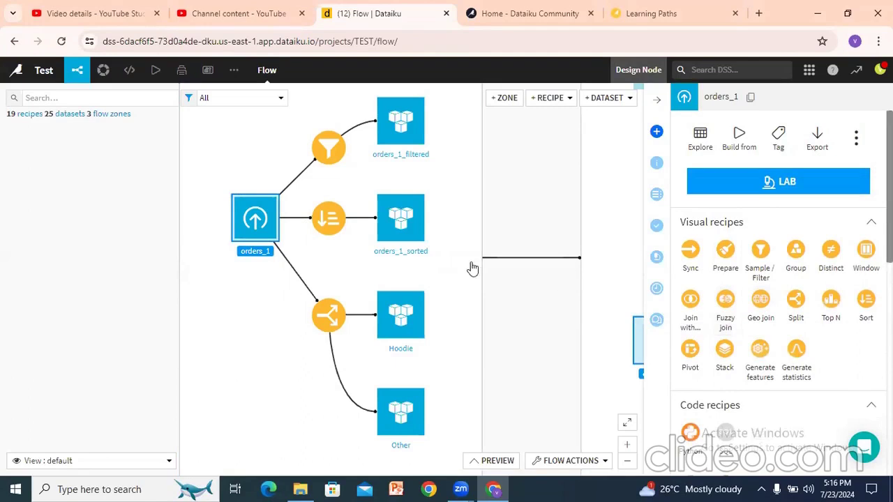
left_click_drag(472, 270, 409, 233)
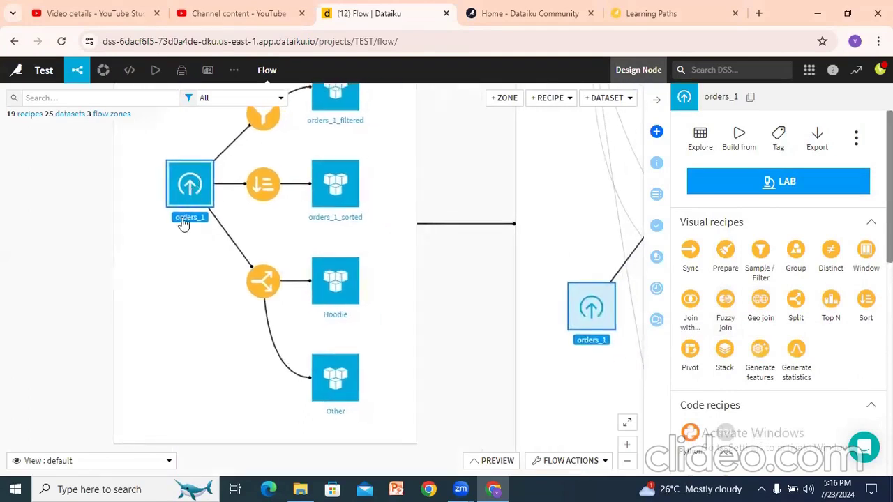
left_click_drag(185, 237, 189, 282)
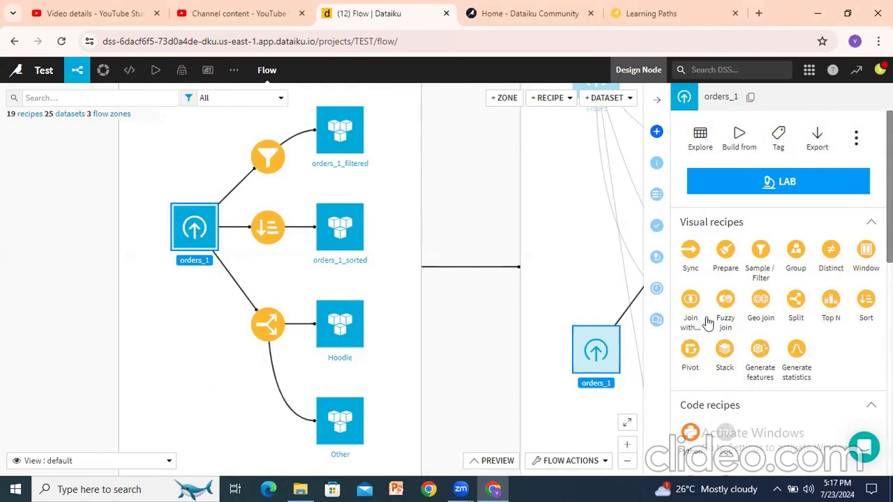
left_click(833, 314)
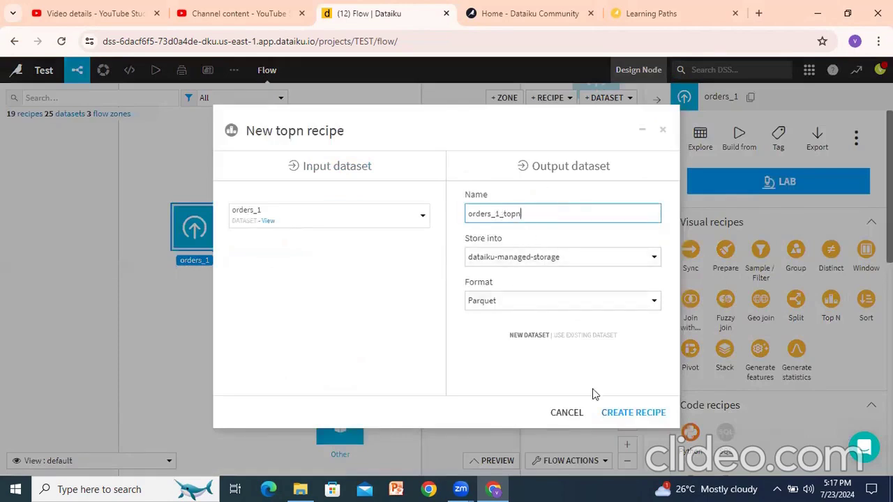
left_click(623, 417)
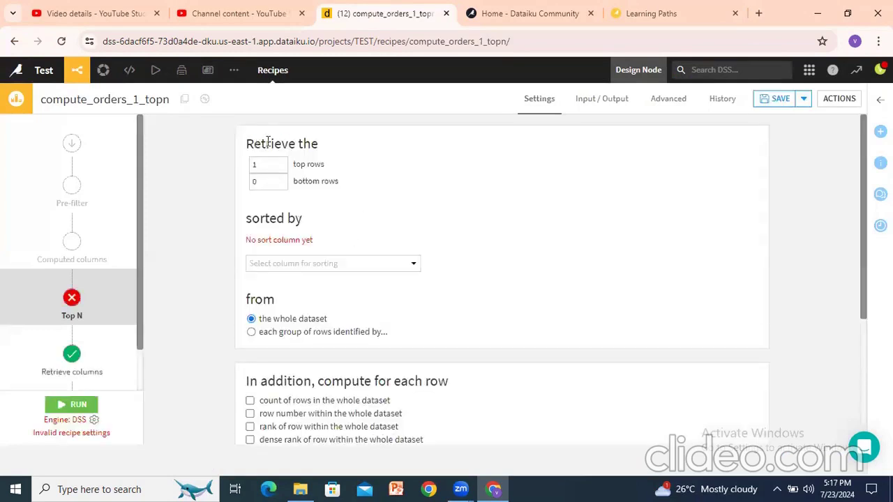
Set the Top N recipe to retrieve 1 top row and 1 bottom row.
left_click_drag(252, 144, 292, 143)
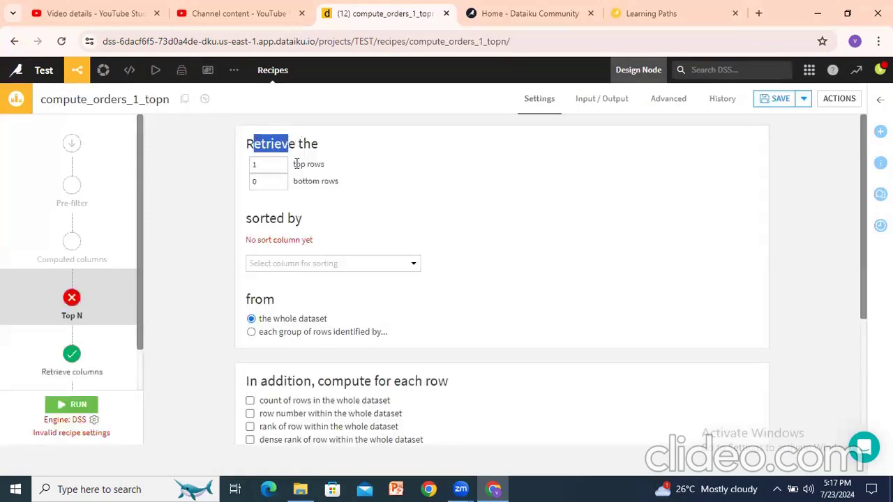
left_click_drag(299, 182, 326, 192)
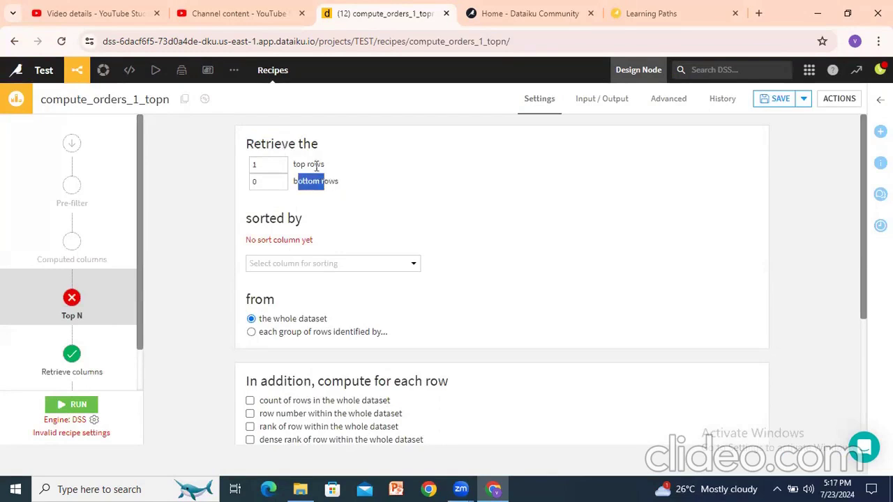
left_click(314, 164)
left_click(271, 165)
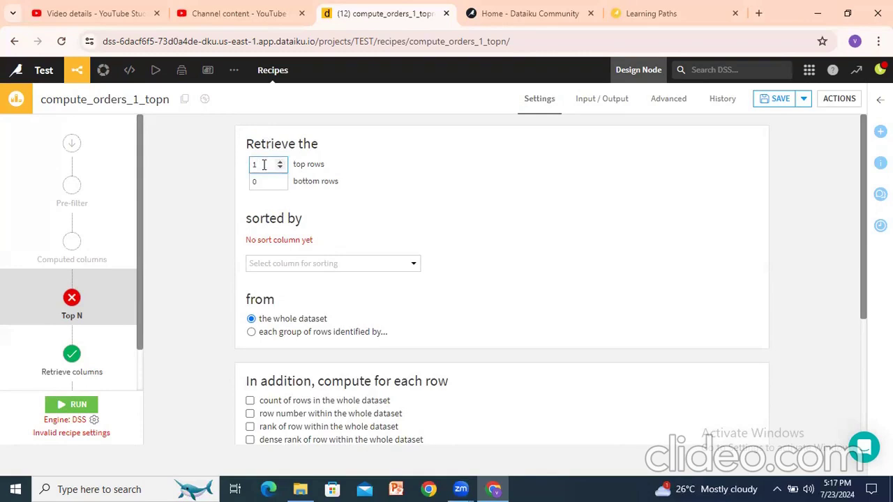
left_click(265, 182)
left_click(255, 202)
Try sorting by tshirt_category, switching the order to descending and back to ascending, and remove that sort column.
left_click_drag(256, 240, 307, 238)
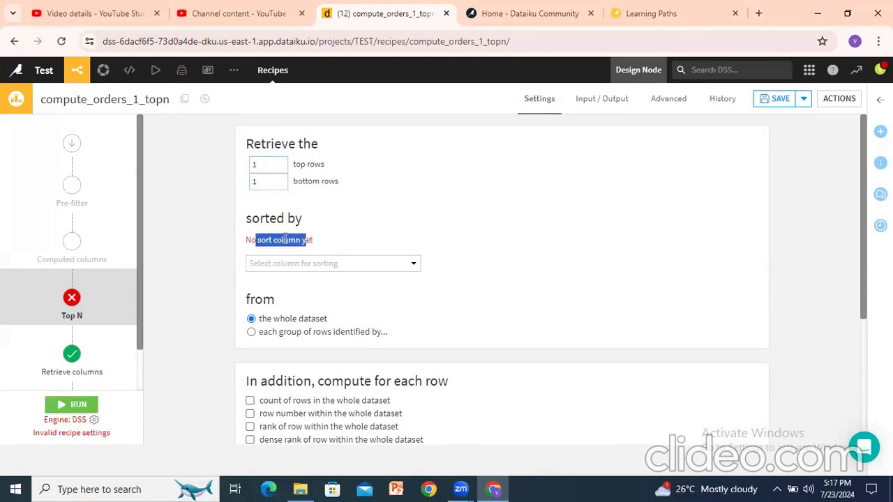
left_click(285, 239)
left_click(277, 270)
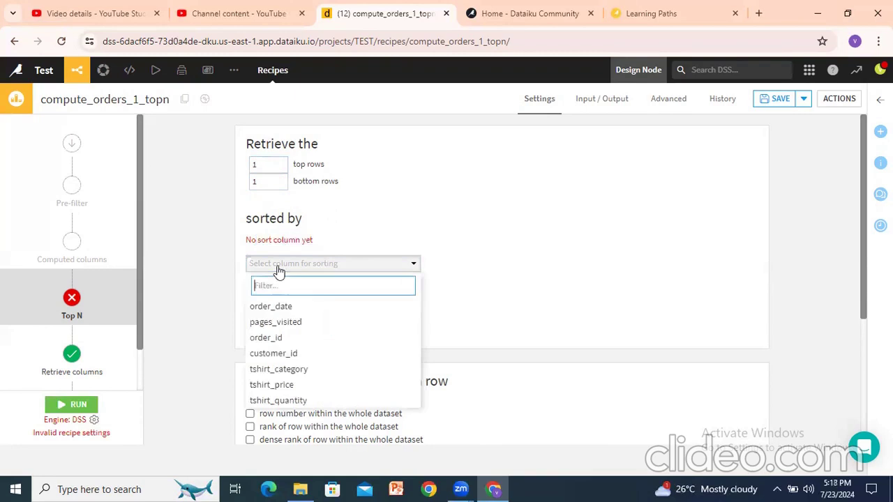
left_click(283, 369)
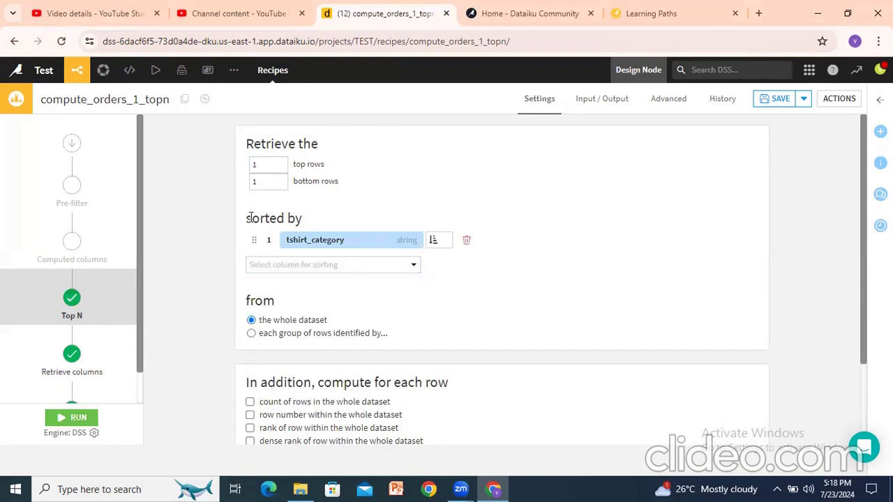
left_click(441, 248)
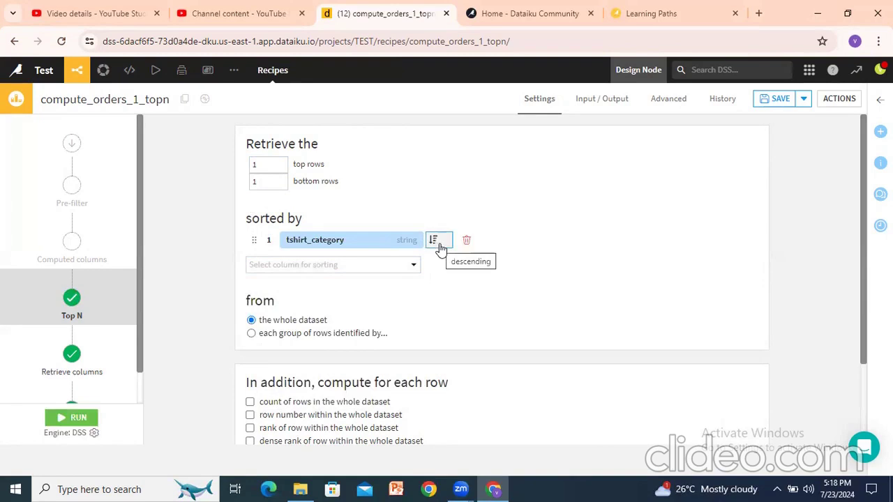
left_click(441, 246)
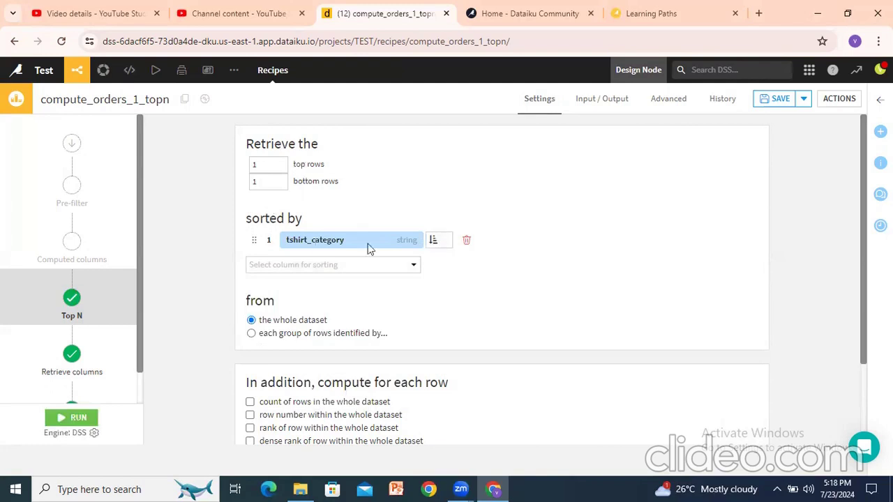
left_click(466, 241)
Sort the Top N rows by tshirt_price in descending order.
left_click(281, 267)
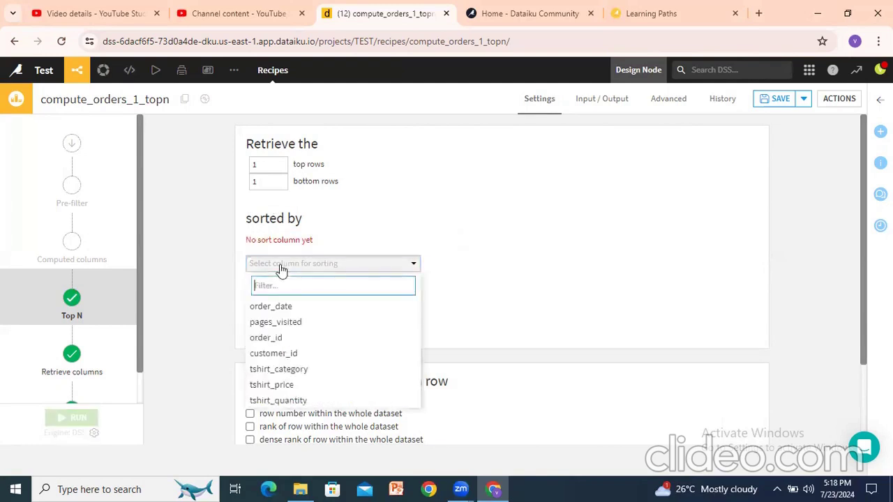
left_click(276, 385)
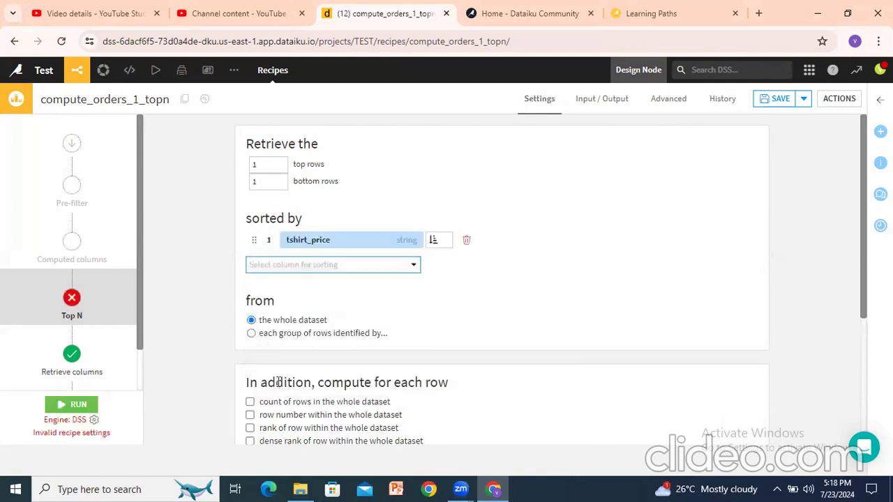
left_click(436, 242)
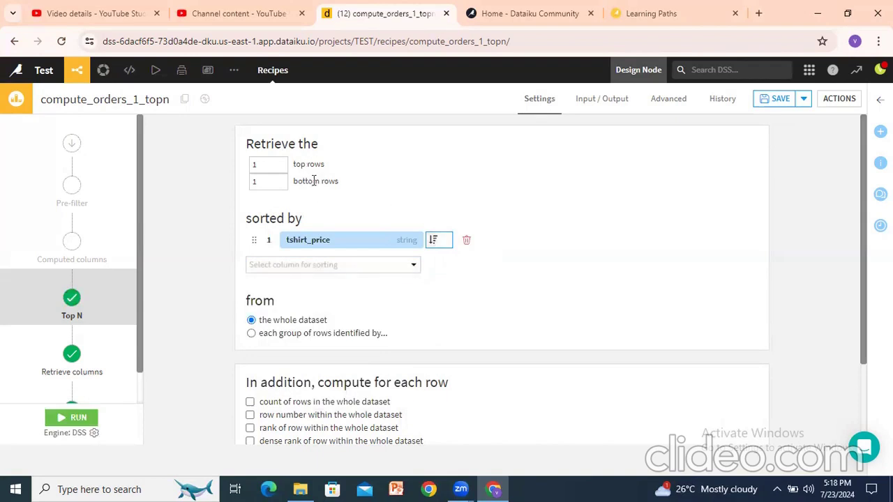
left_click(314, 181)
Review the options for extra computed columns and remaining rows, and run the Top N recipe on the whole dataset.
scroll(261, 293, "down", 1)
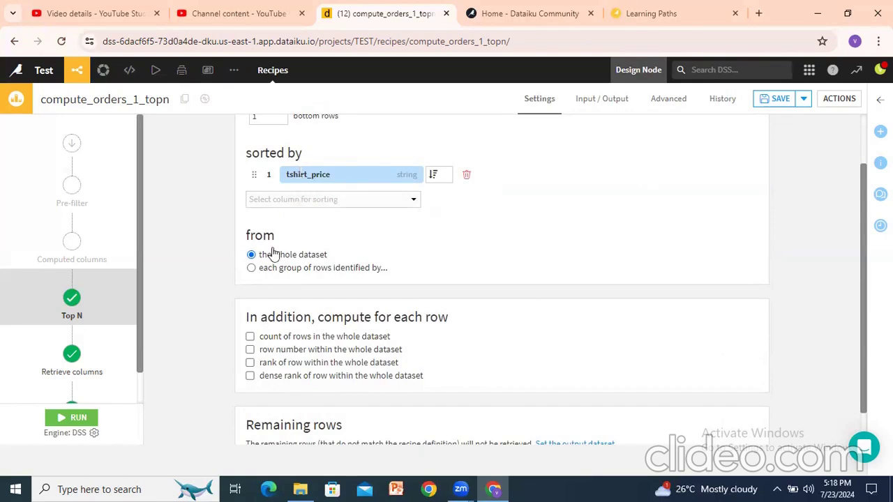
scroll(274, 254, "down", 1)
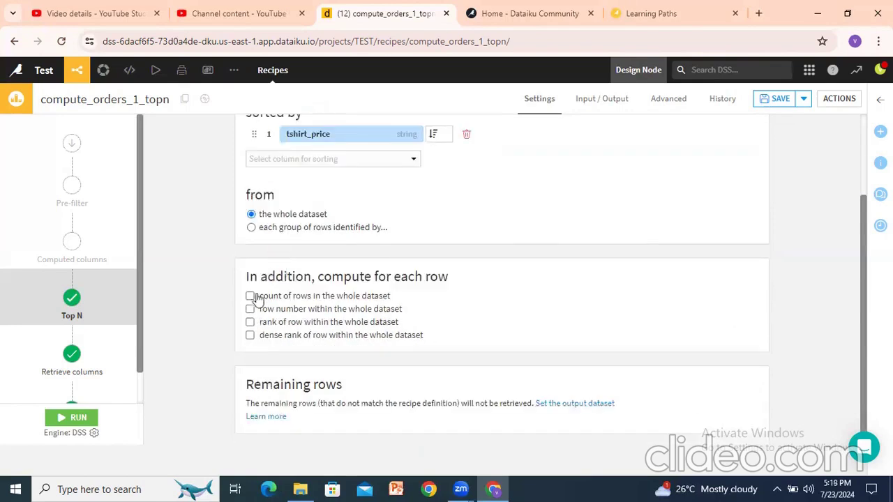
left_click_drag(264, 277, 330, 276)
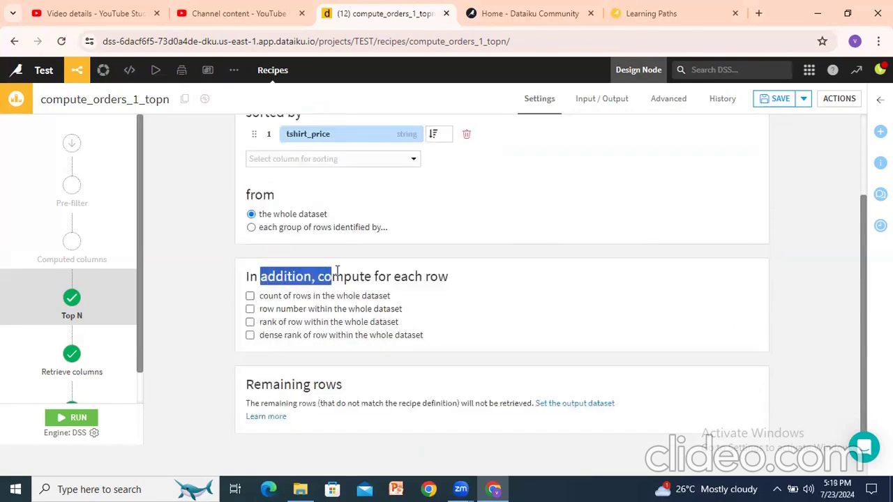
left_click(83, 418)
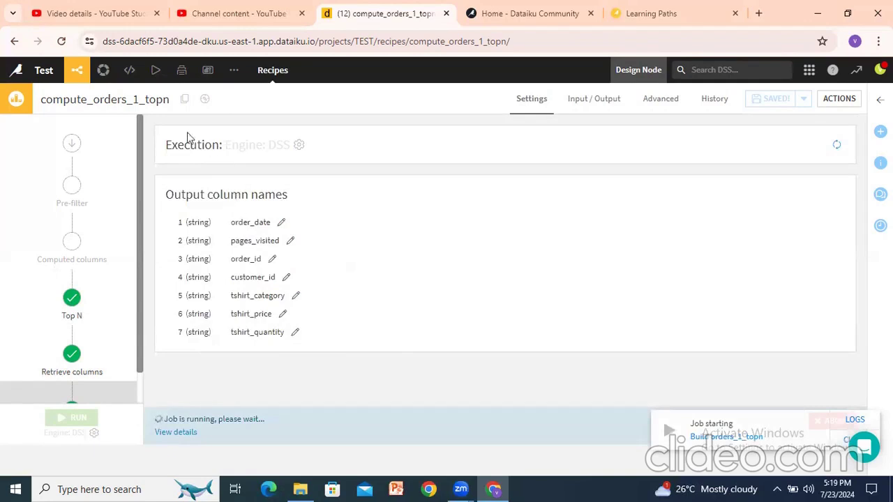
Open orders_1_topn from the Flow to check the retrieved rows' tshirt_price values, and return to the Flow.
mouse_move(76, 69)
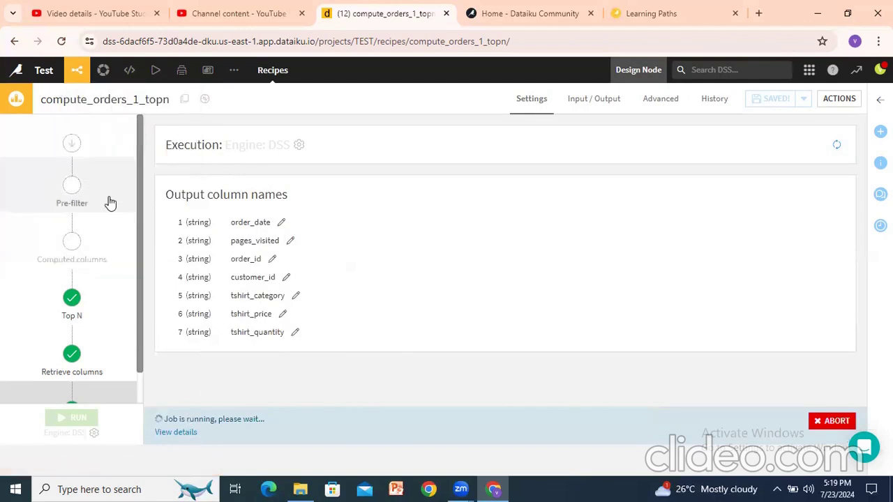
left_click(80, 91)
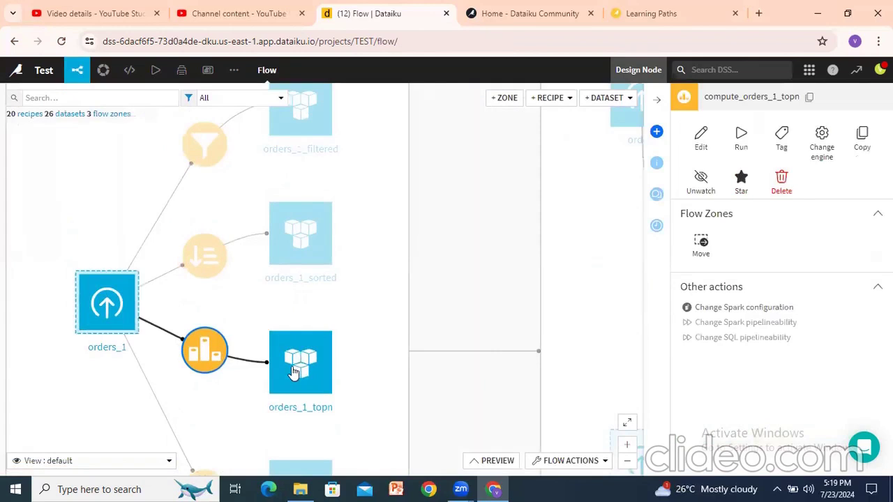
double_click(292, 372)
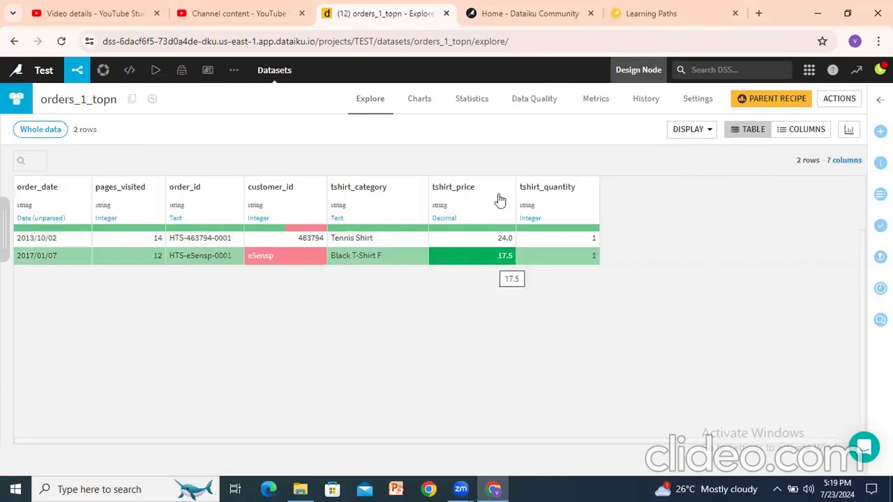
mouse_move(78, 70)
left_click(85, 97)
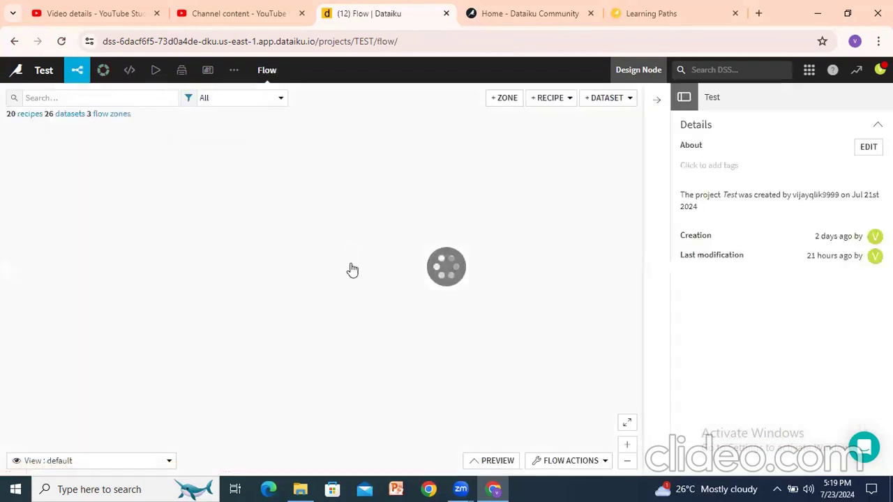
Reopen the compute_orders_1_topn recipe from the Flow, try retrieving 2 top rows, and restore the value to 1.
double_click(222, 265)
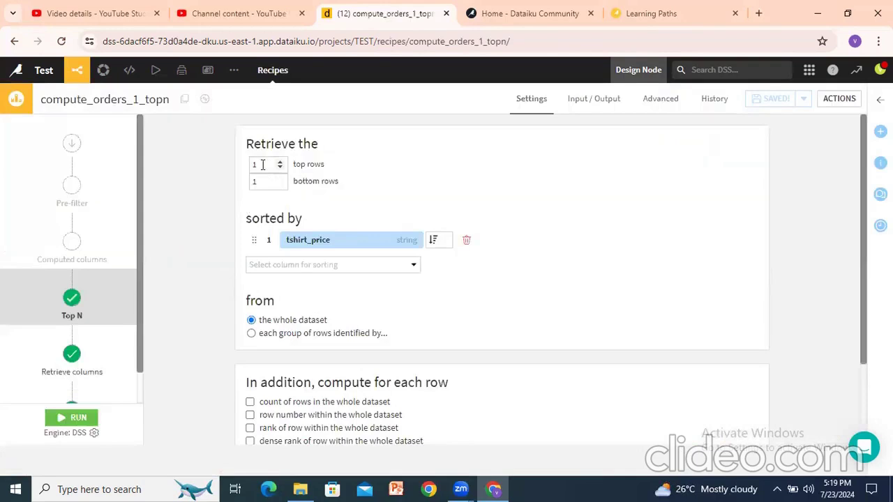
left_click(263, 163)
key("BackSpace")
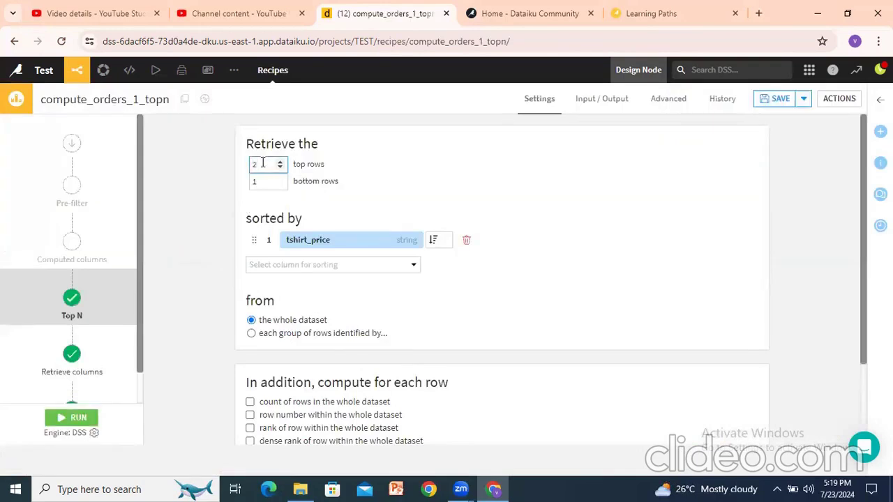
type("1")
left_click(245, 219)
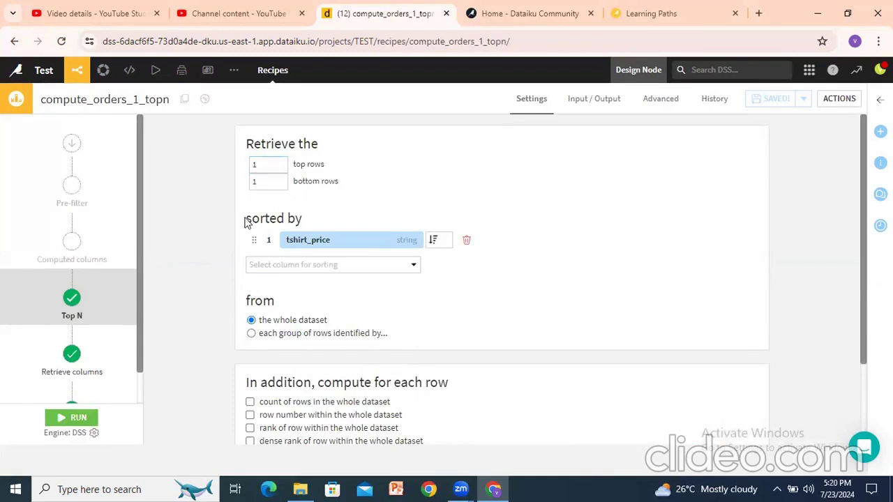
Enable the extra columns for row count, row number, rank and dense rank within the whole dataset.
scroll(245, 218, "down", 1)
scroll(245, 222, "down", 1)
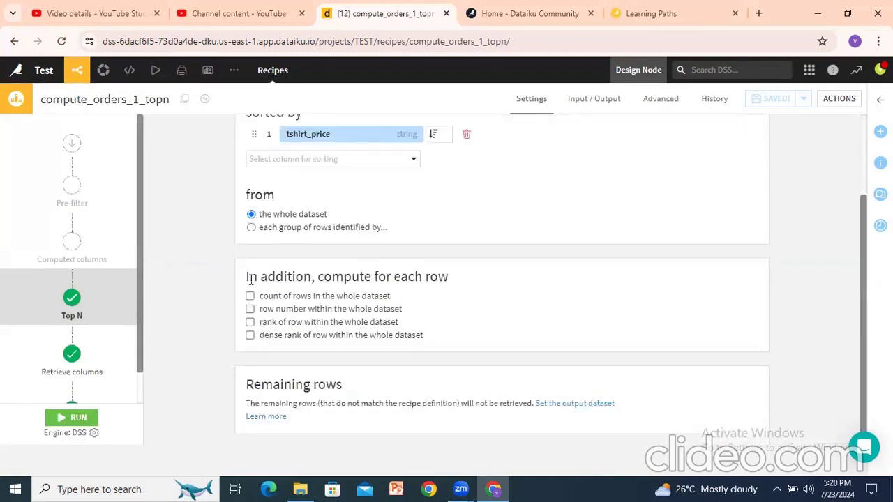
left_click_drag(266, 278, 427, 278)
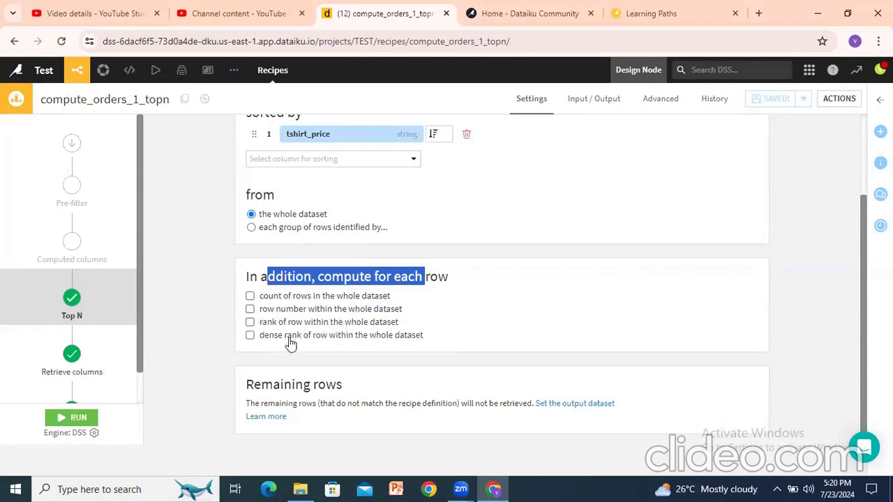
left_click(300, 277)
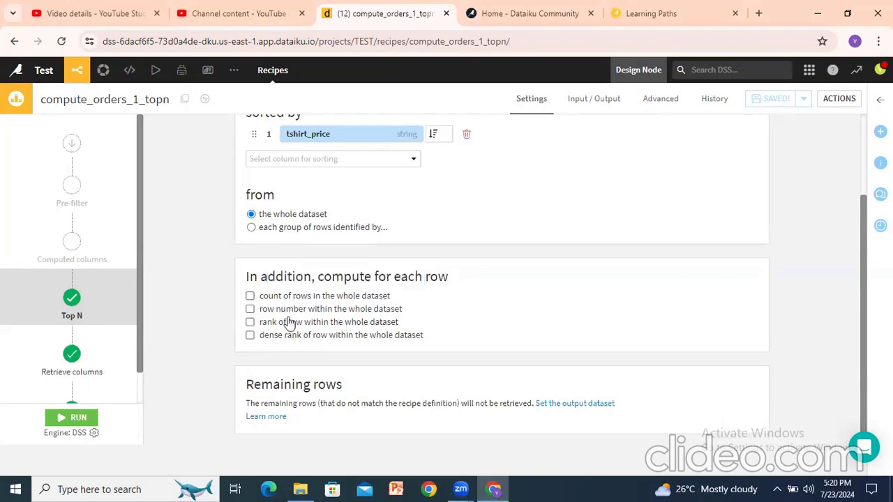
left_click(249, 335)
left_click(250, 322)
left_click(250, 310)
left_click(250, 297)
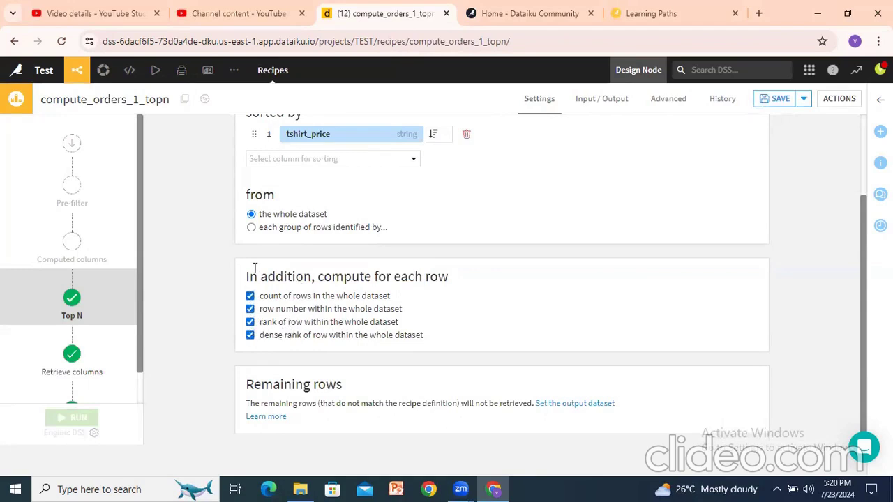
Set the recipe to retrieve 3 top rows and 3 bottom rows, and run it.
scroll(254, 269, "up", 2)
left_click(264, 163)
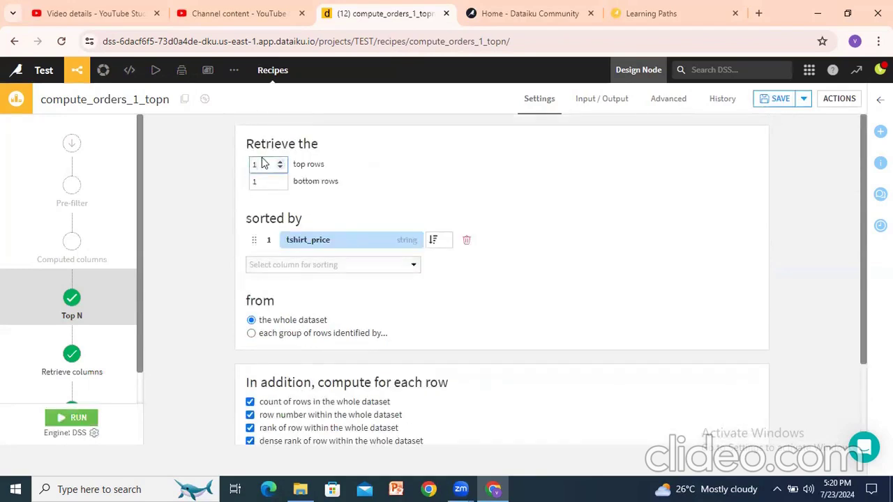
type("3")
left_click(261, 185)
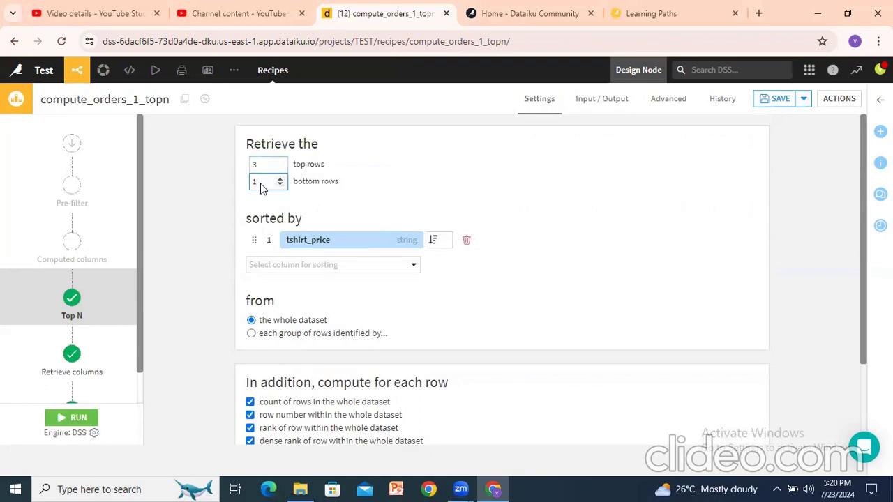
left_click(265, 217)
scroll(265, 244, "down", 2)
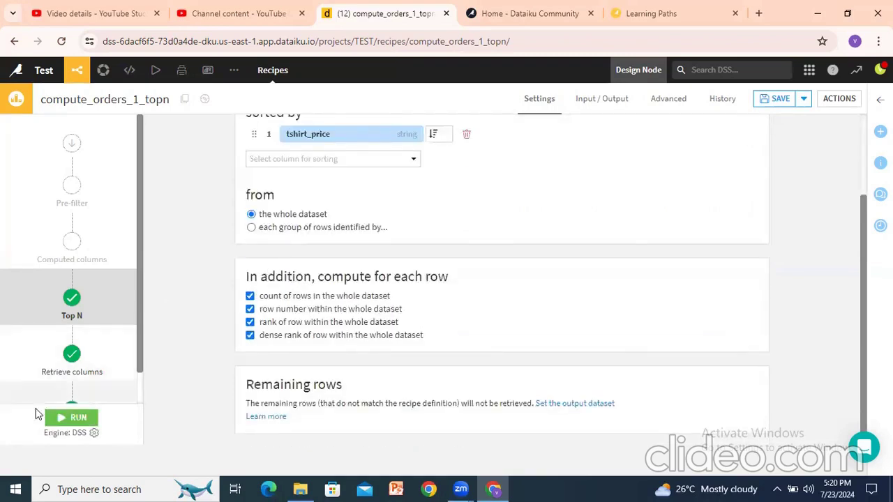
left_click(72, 418)
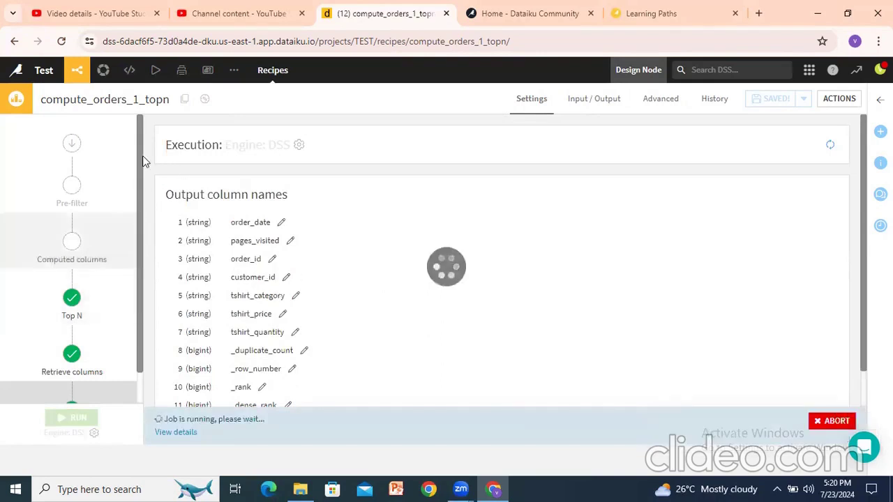
Open orders_1_topn from the Flow and examine the _duplicate_count, _row_number, _rank and _dense_rank values.
mouse_move(77, 79)
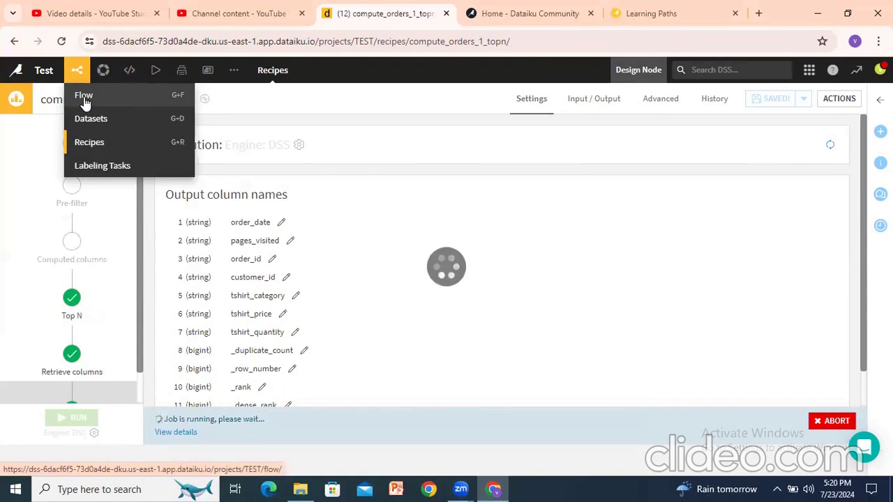
left_click(84, 97)
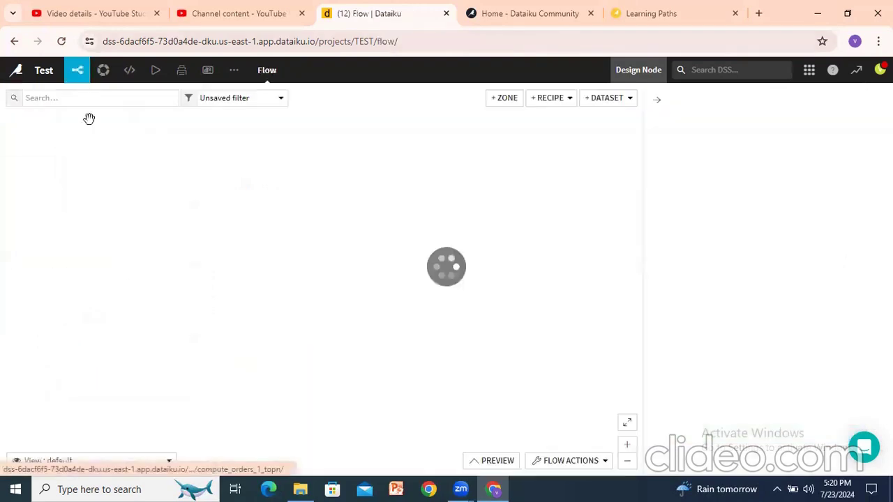
double_click(416, 313)
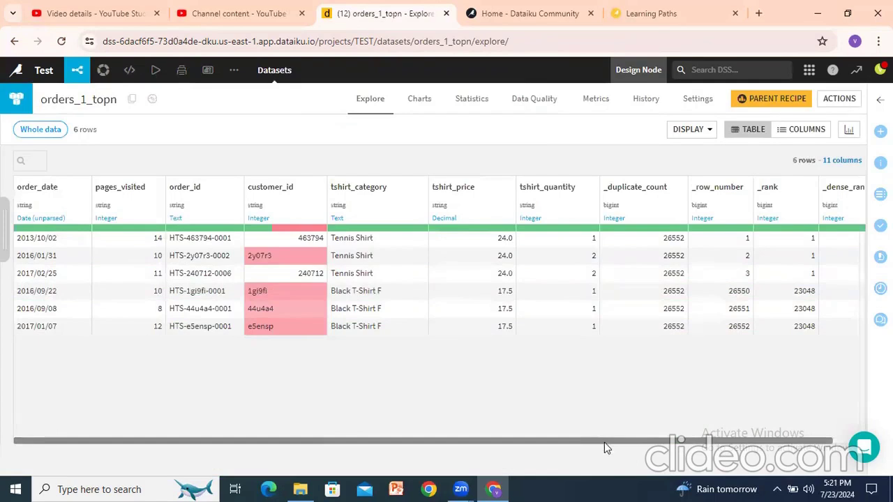
left_click_drag(604, 443, 710, 447)
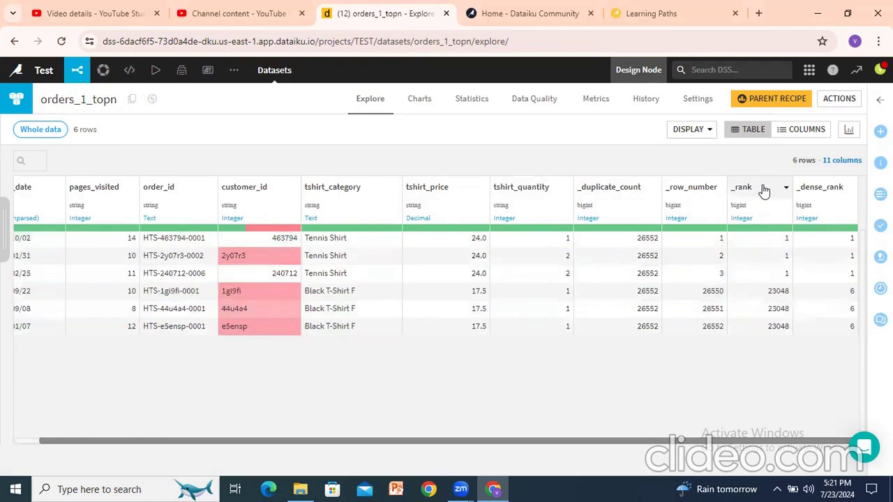
left_click_drag(768, 298, 790, 292)
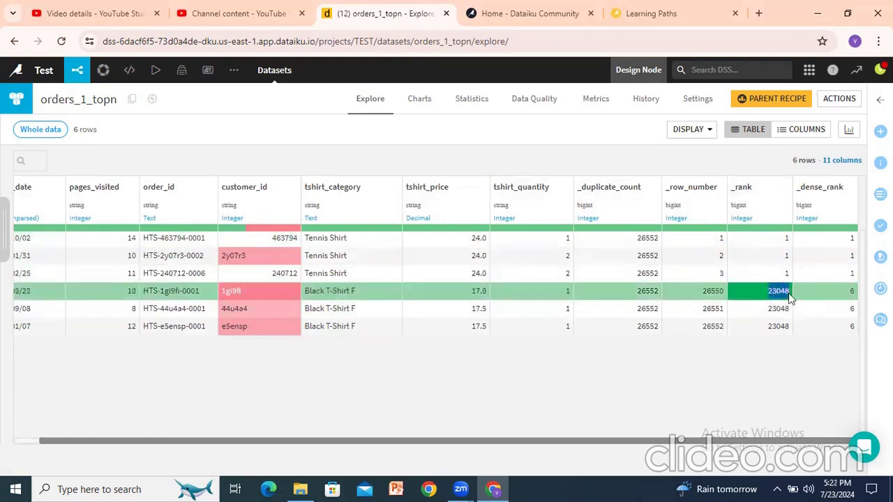
left_click(788, 361)
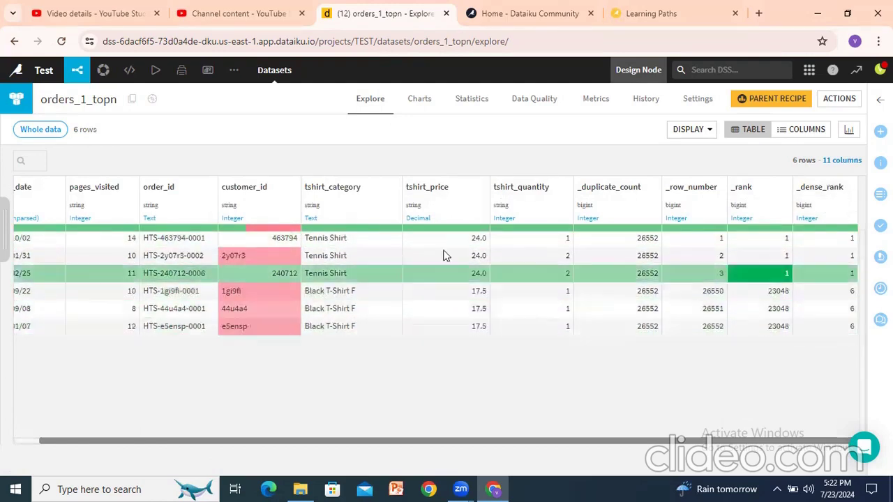
Reopen the Top N recipe from the Flow and retrieve rows from each group identified by tshirt_category.
left_click(81, 93)
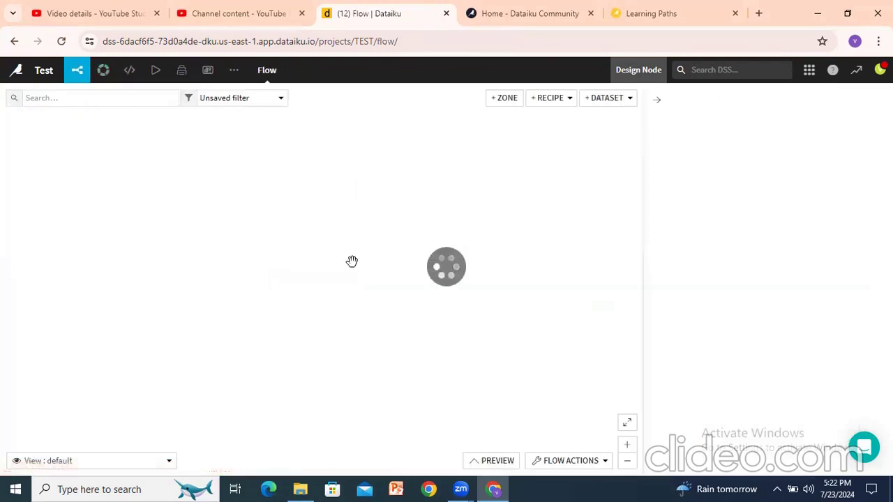
double_click(229, 257)
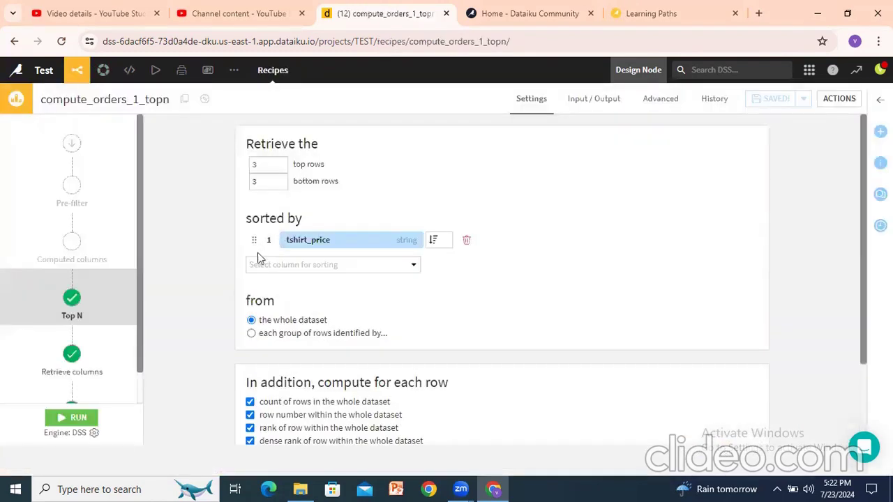
scroll(253, 305, "down", 2)
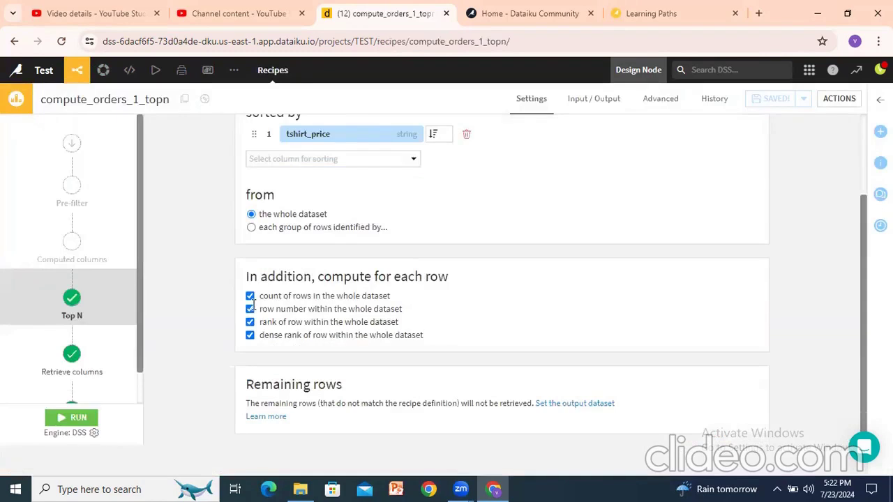
left_click(252, 228)
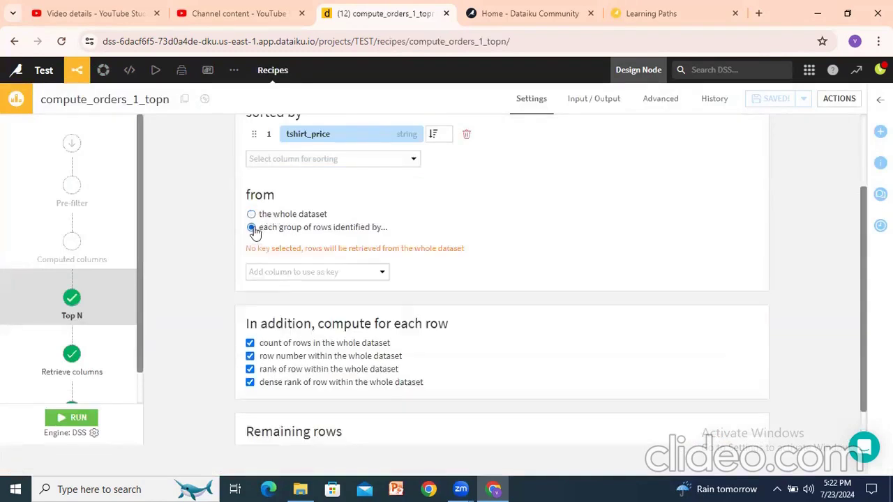
left_click(333, 273)
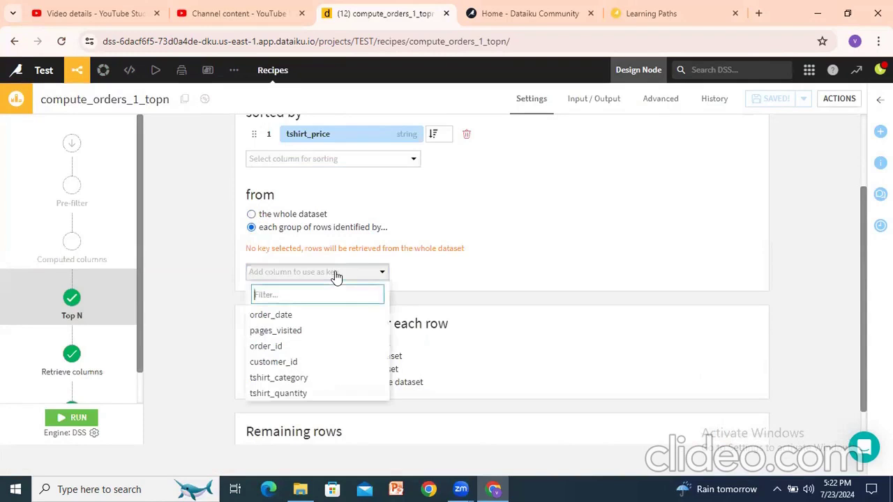
left_click(279, 378)
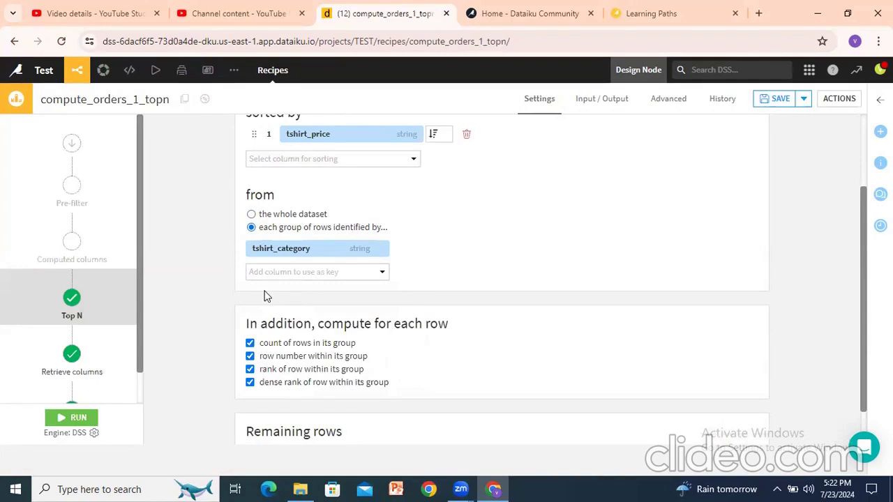
Remove the tshirt_price sort column and select tshirt_price again as the column for sorting.
scroll(279, 283, "up", 1)
left_click(466, 200)
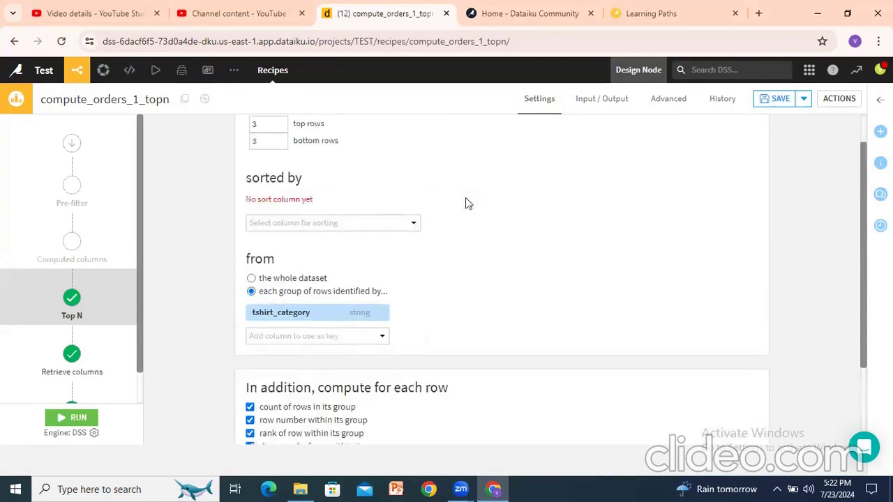
left_click(293, 224)
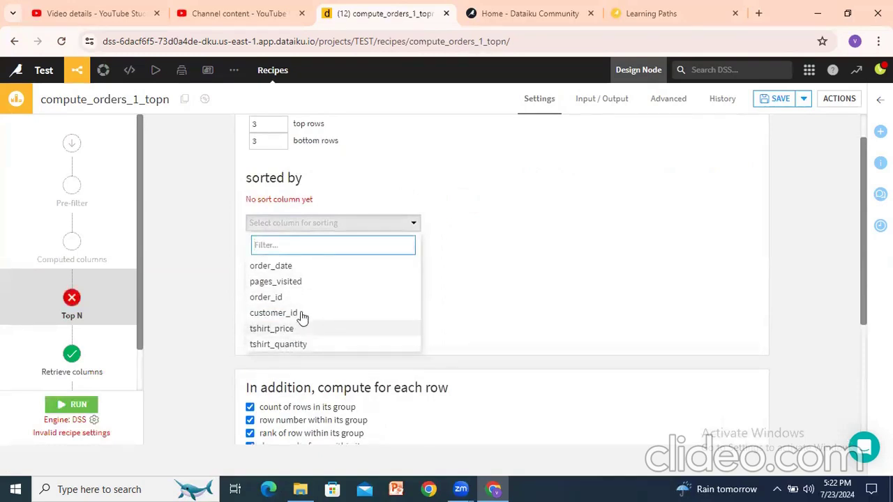
left_click(276, 201)
left_click(321, 223)
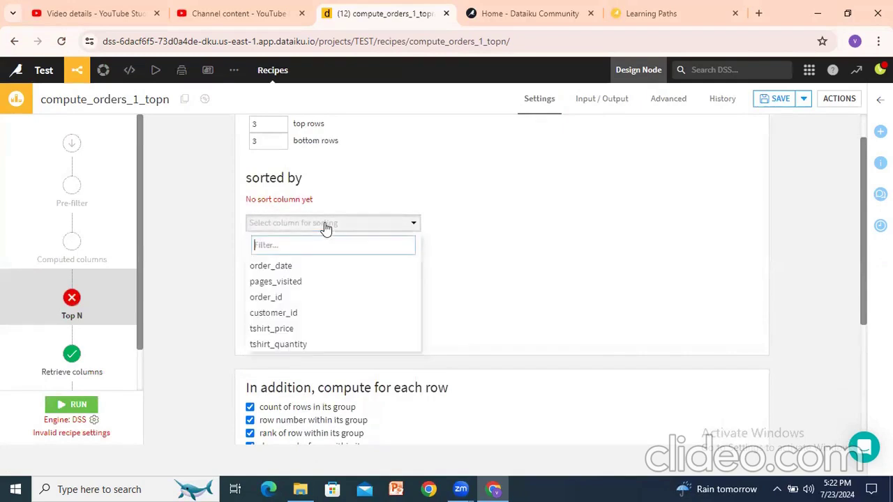
left_click(280, 329)
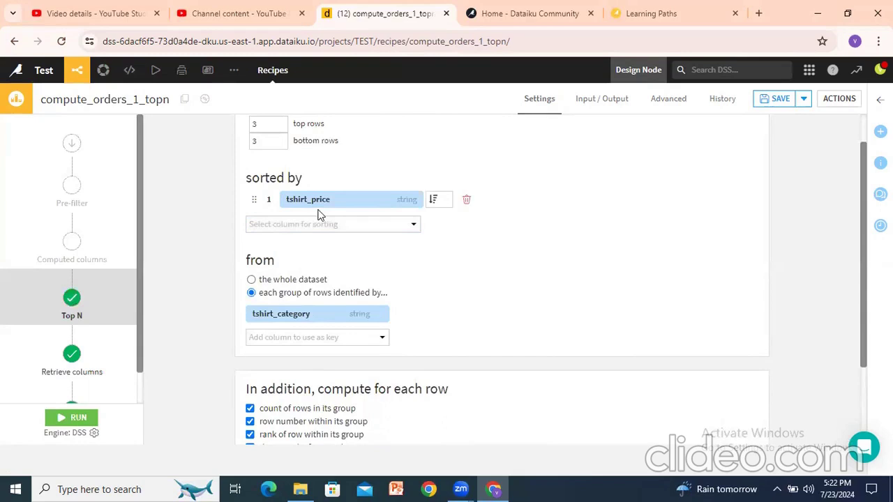
Run the grouped Top N recipe and open its output dataset orders_1_topn from the Flow.
scroll(264, 262, "down", 3)
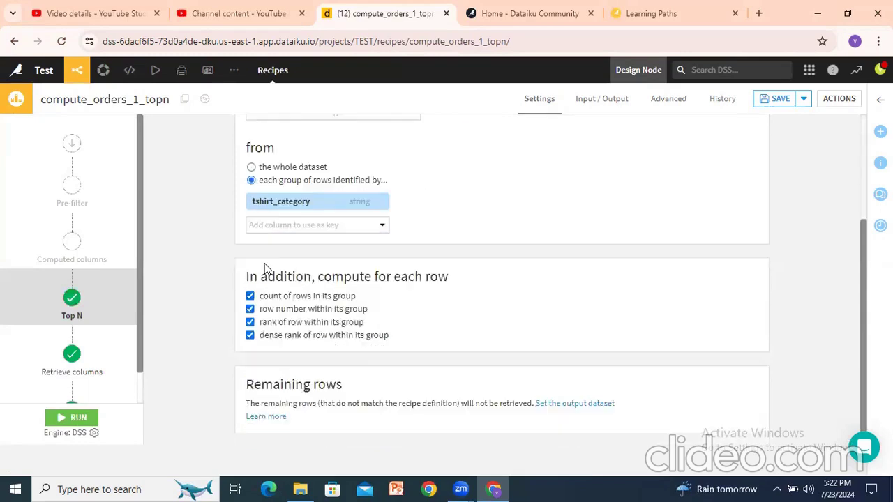
left_click(78, 418)
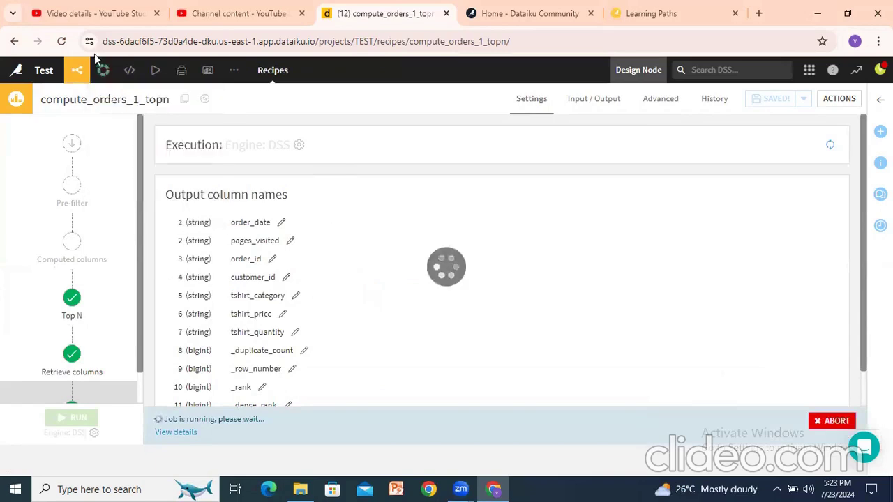
mouse_move(78, 73)
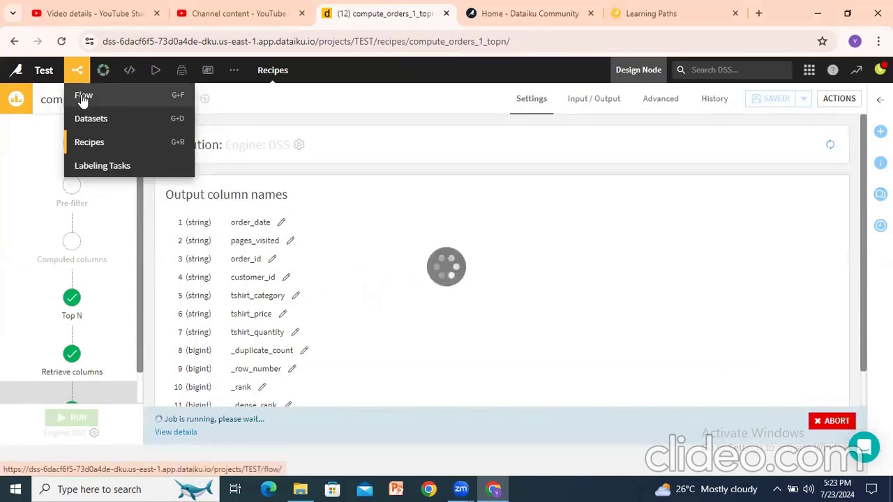
left_click(83, 97)
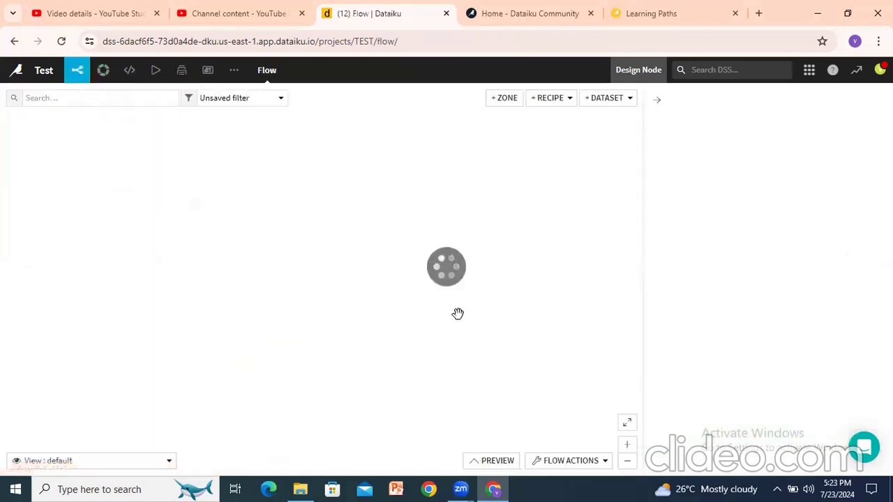
double_click(425, 300)
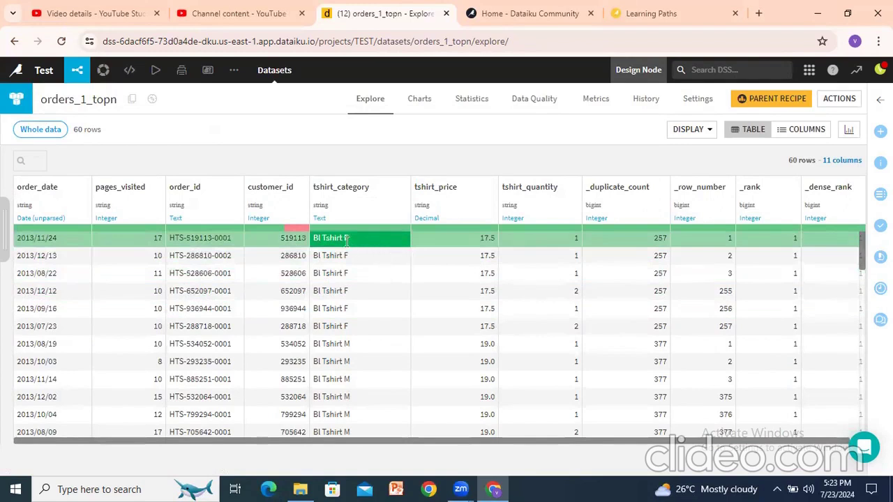
Compare the top and bottom rows of each tshirt_category group with their row numbers throughout orders_1_topn.
left_click_drag(346, 239, 334, 240)
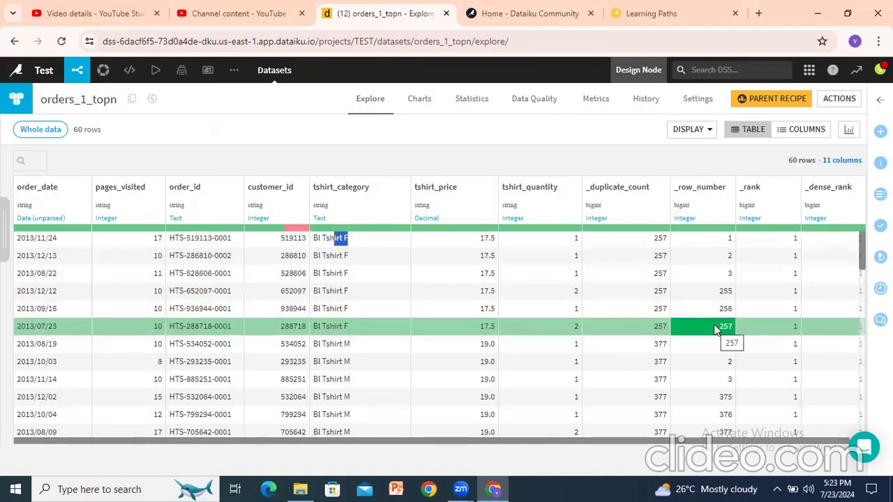
left_click_drag(372, 351, 325, 349)
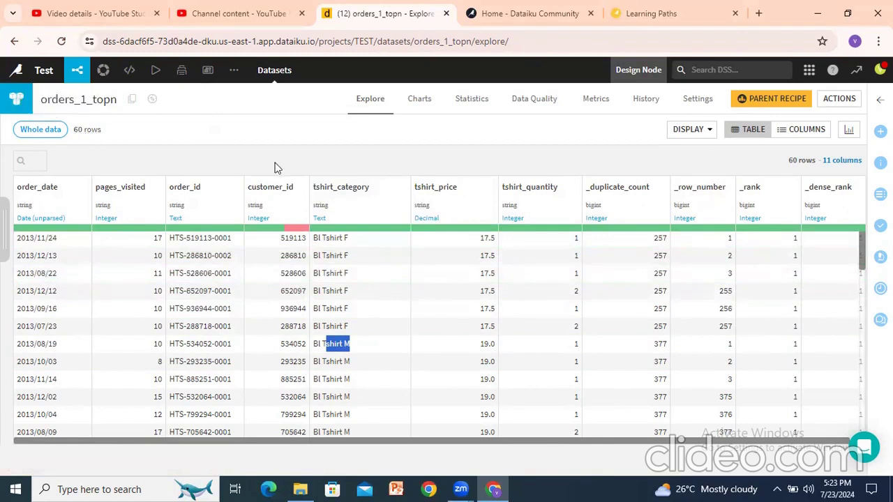
scroll(490, 288, "down", 3)
scroll(489, 289, "down", 8)
scroll(490, 289, "up", 6)
scroll(490, 288, "up", 5)
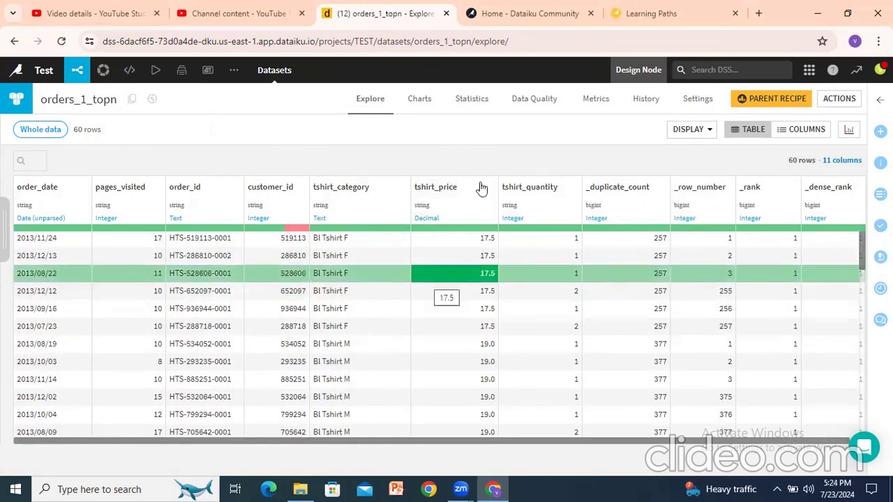
Reopen the Top N recipe from the Flow and review its sorting, grouping, computed-column and remaining-rows settings.
mouse_move(77, 69)
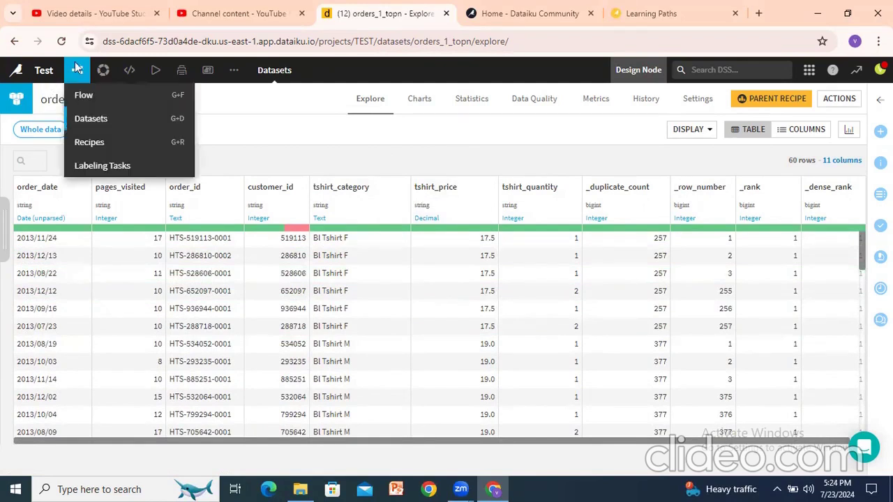
left_click(78, 93)
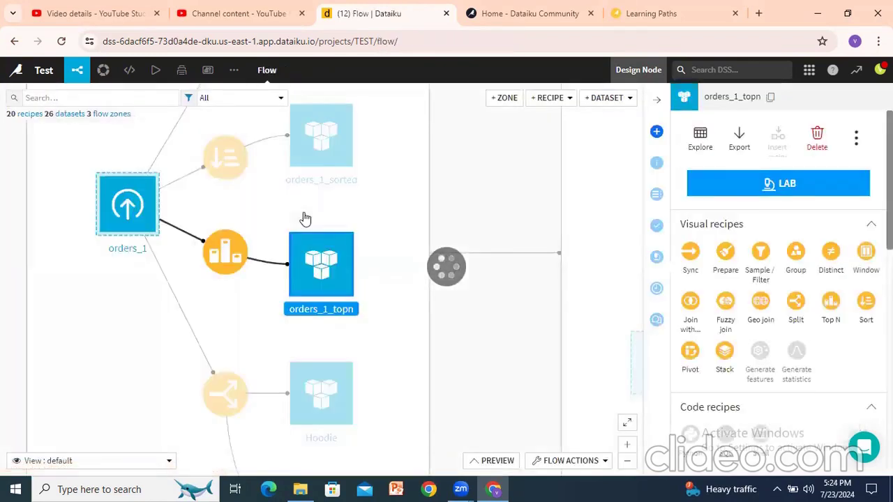
double_click(227, 257)
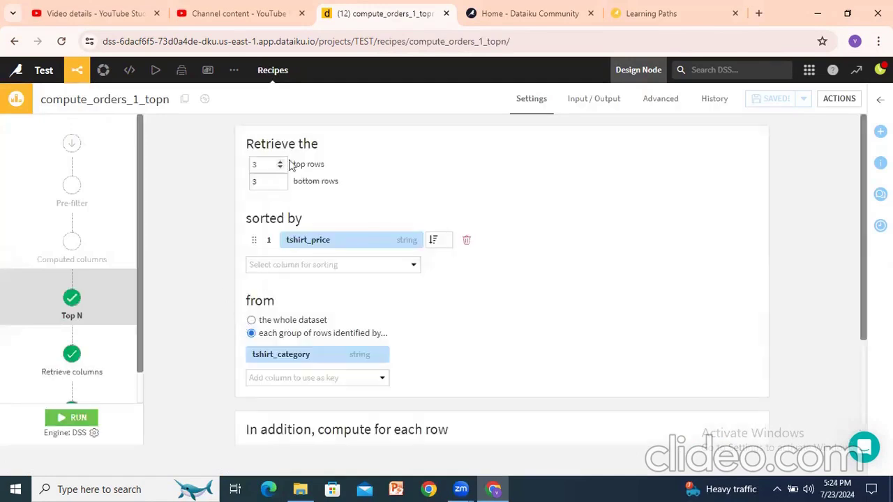
scroll(318, 240, "down", 3)
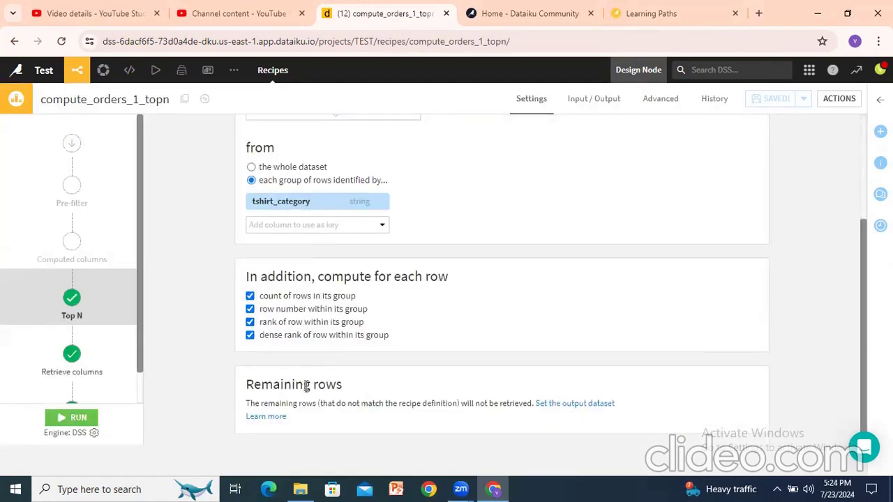
Review the Top N recipe's pre-filter, computed columns, column retrieval modes and output stages.
left_click(73, 194)
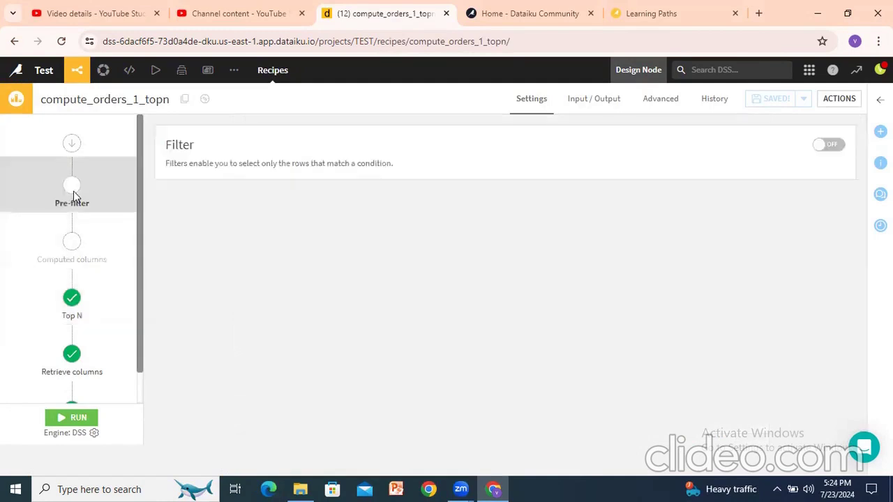
left_click(73, 256)
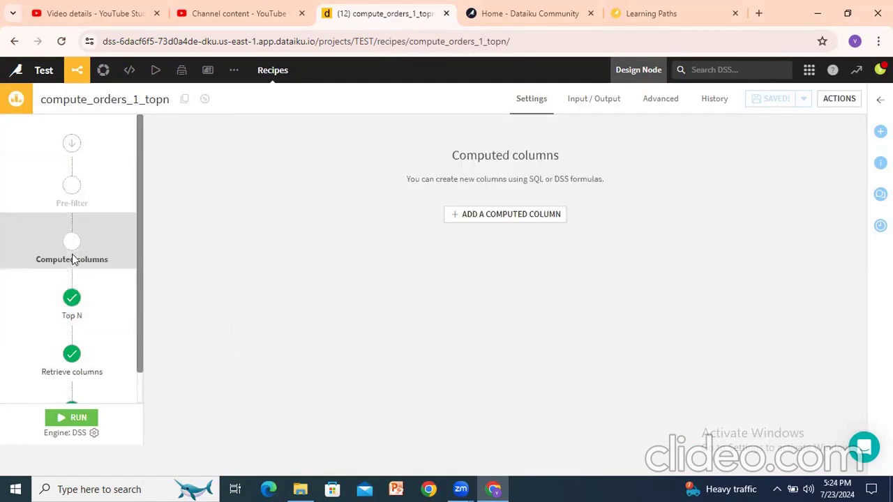
scroll(72, 293, "down", 1)
left_click(72, 325)
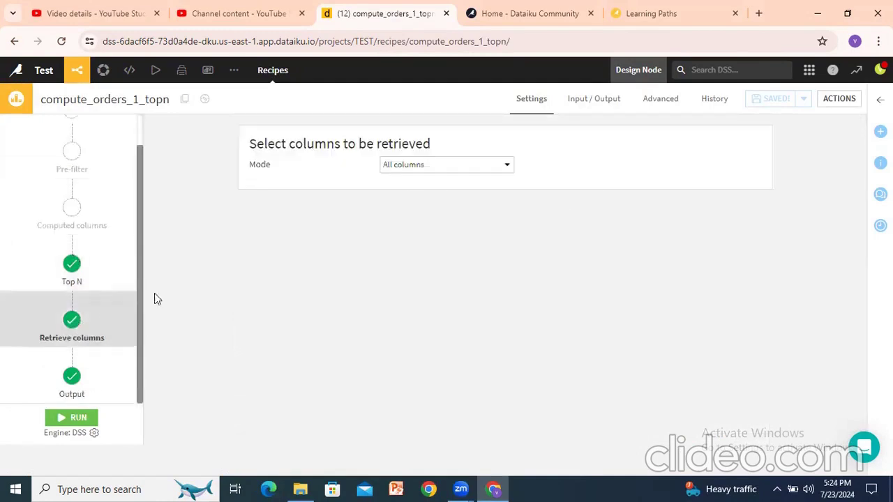
left_click(439, 166)
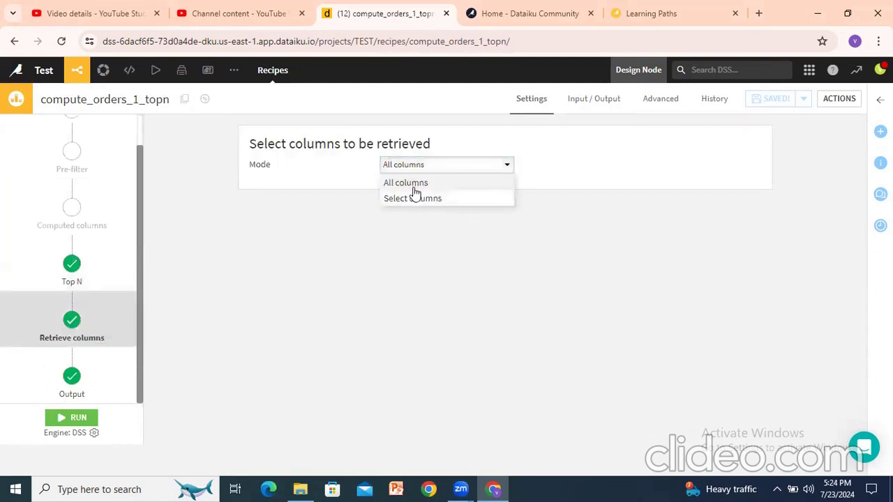
left_click(359, 259)
left_click(70, 384)
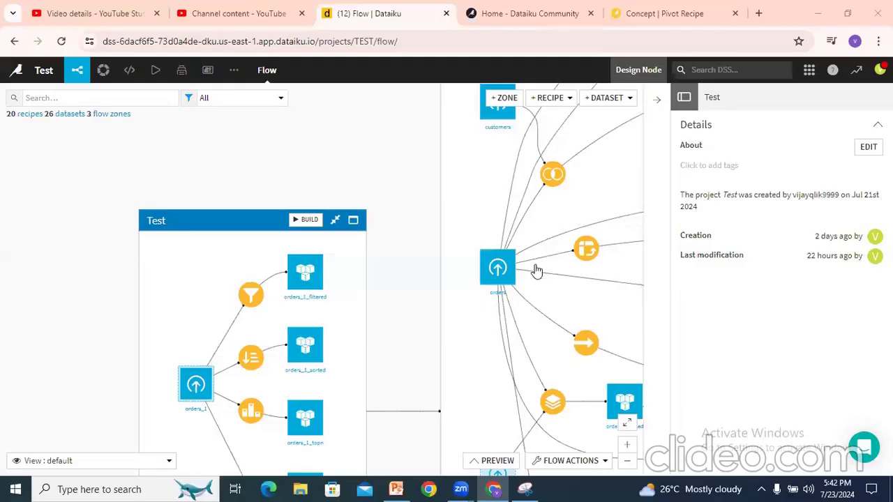
Locate the Test zone in the Flow and select the orders_1 dataset to list its available visual recipes.
left_click_drag(389, 310, 376, 210)
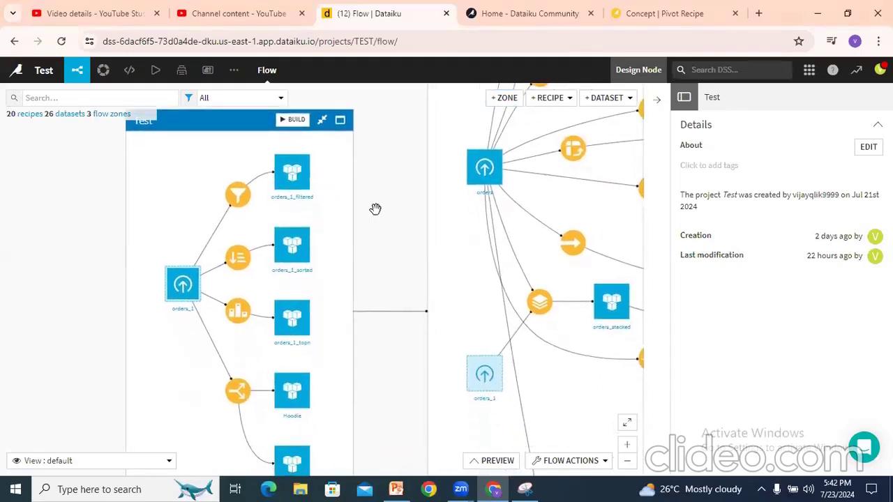
scroll(376, 209, "up", 1)
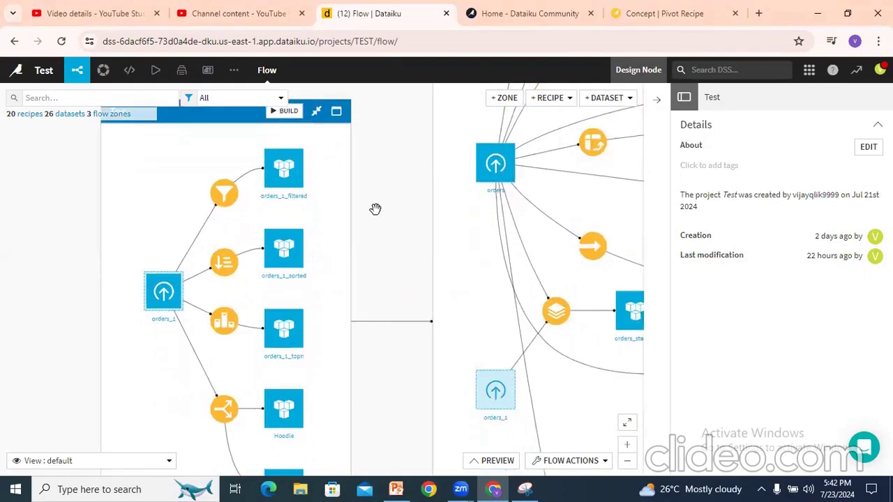
left_click_drag(373, 230, 367, 302)
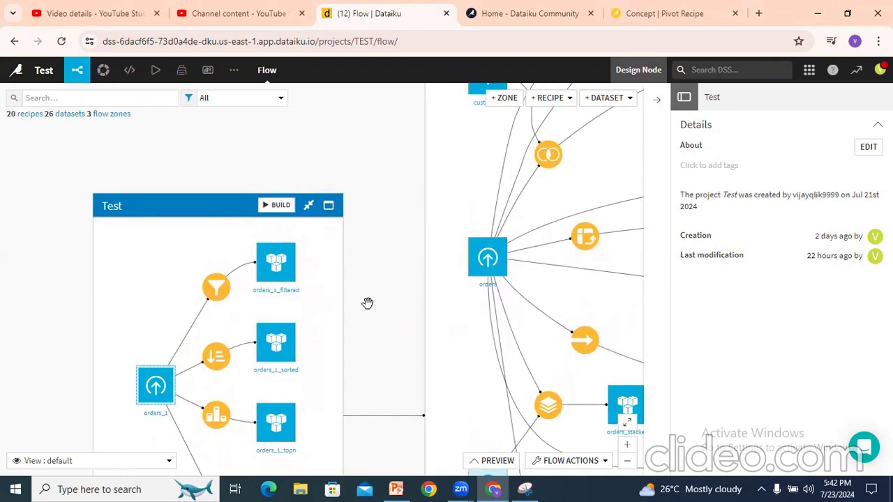
left_click(165, 388)
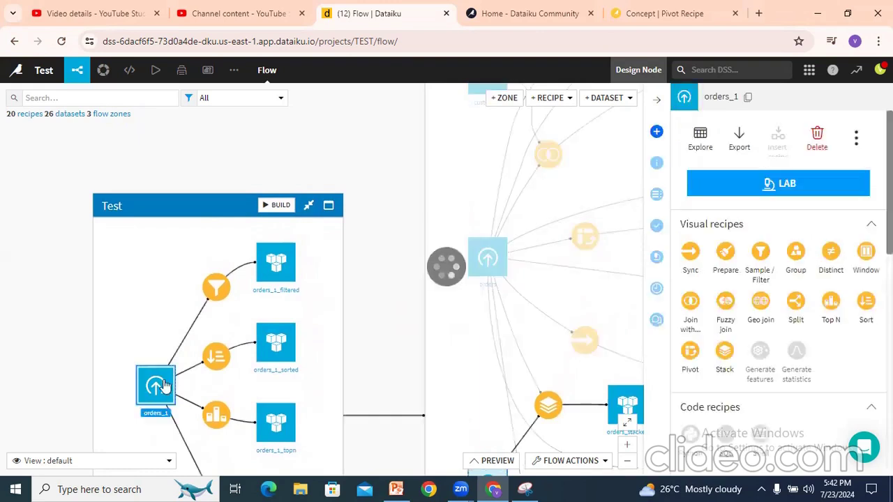
Switch to the Dataiku presentation in PowerPoint and show the Pivot Recipe slide as a full-screen slide show.
mouse_move(396, 489)
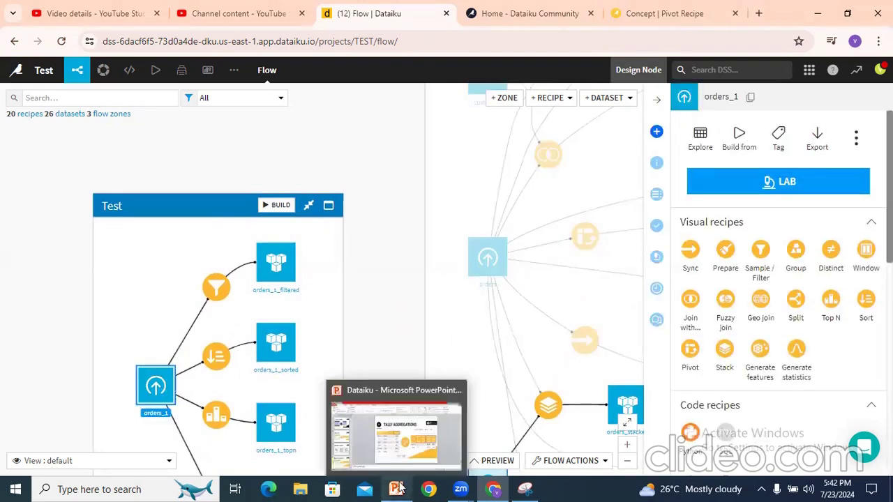
left_click(389, 440)
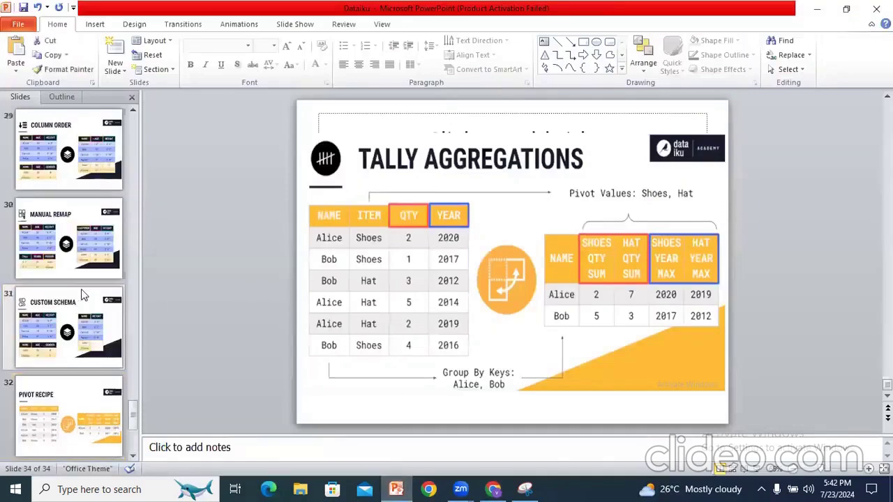
left_click(74, 226)
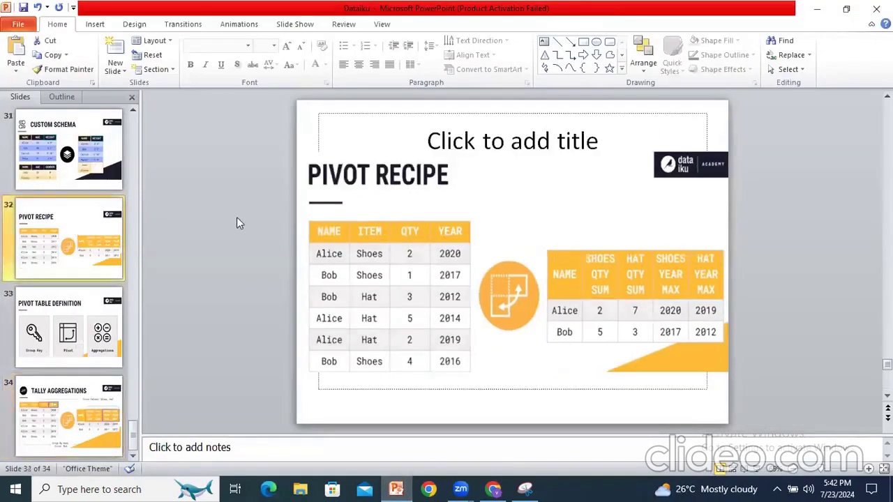
left_click(758, 471)
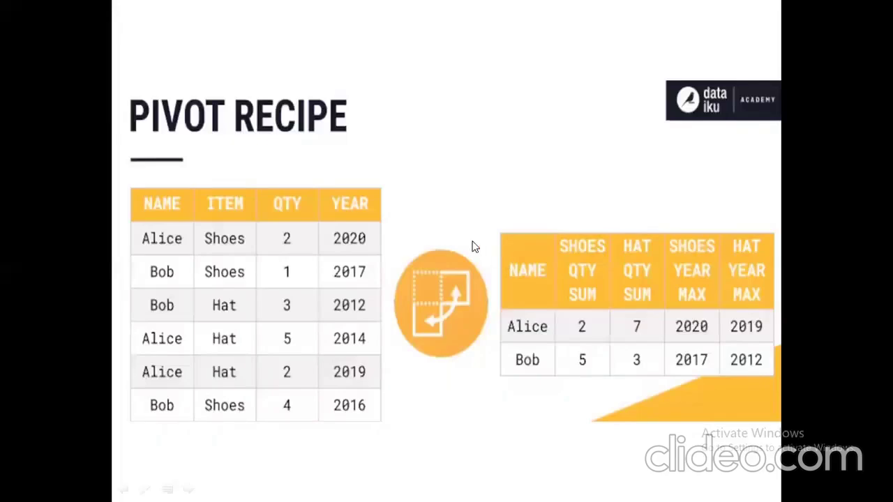
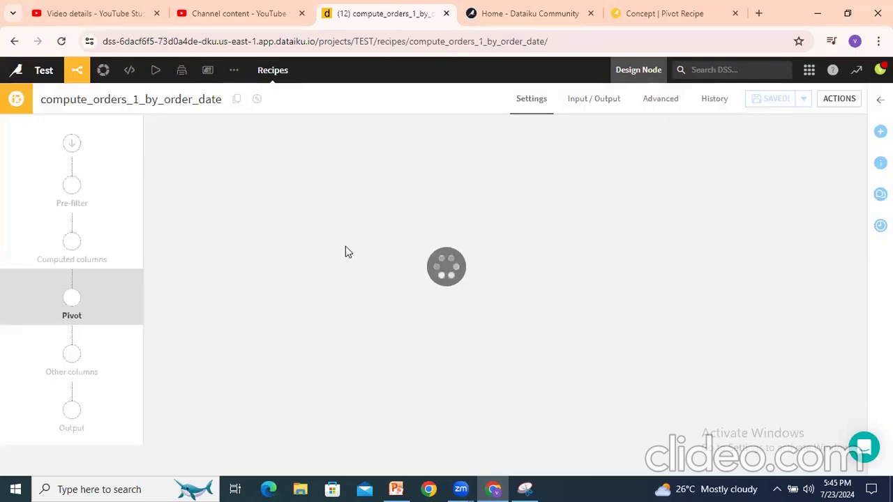
Add tshirt_category as the row identifier of the Pivot recipe that creates columns with order_date.
left_click_drag(499, 142, 589, 143)
left_click(497, 211)
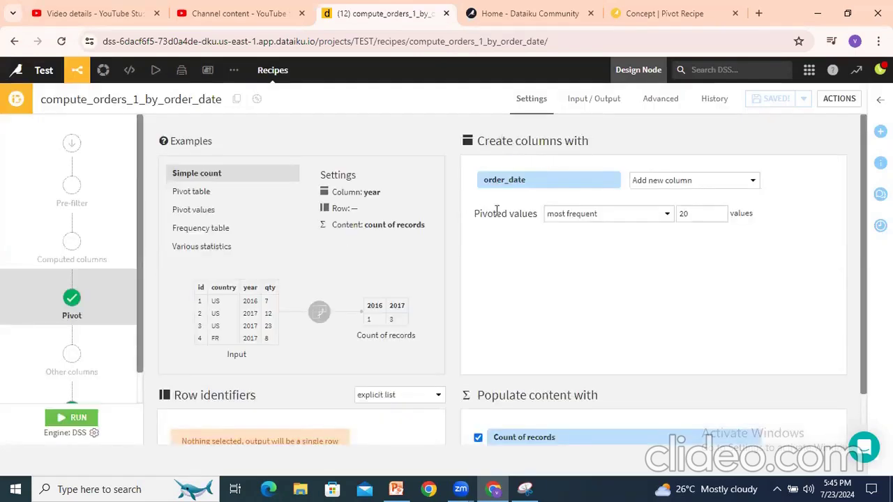
scroll(491, 221, "down", 1)
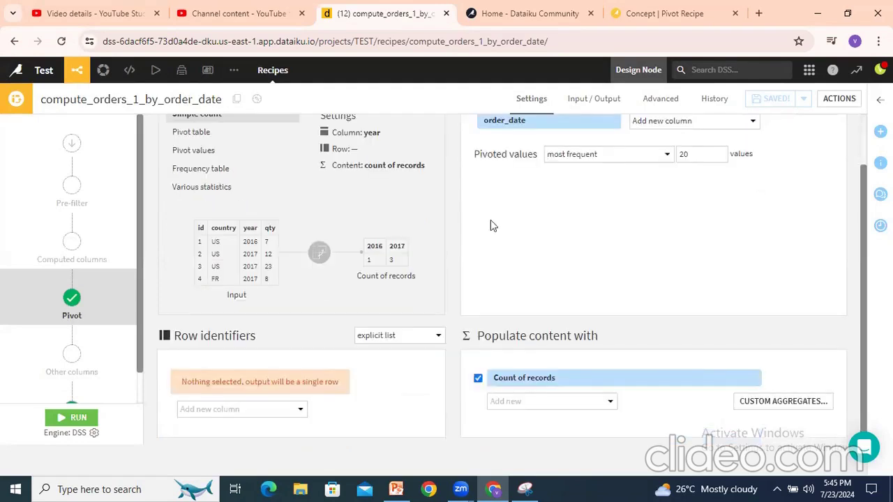
left_click_drag(187, 339, 247, 337)
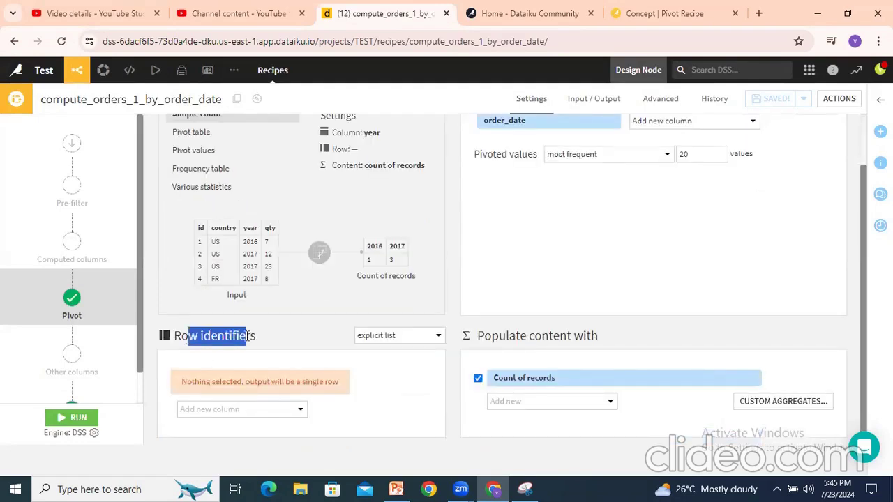
left_click(237, 409)
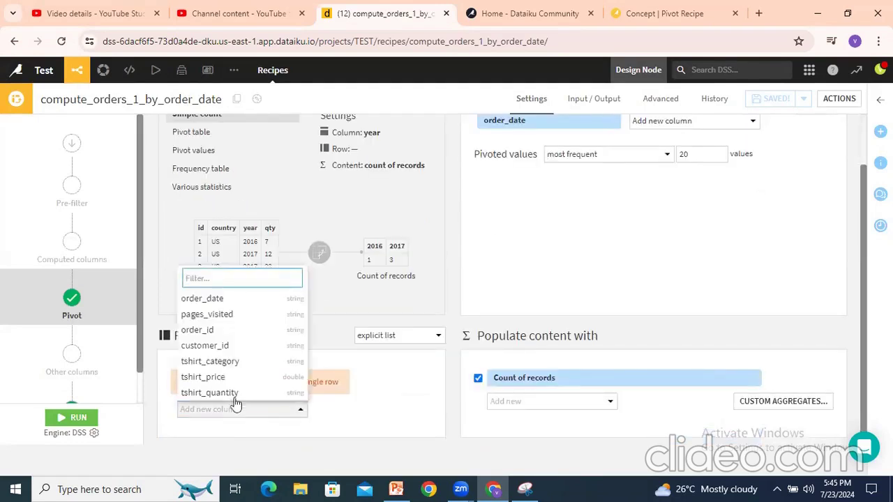
left_click(222, 365)
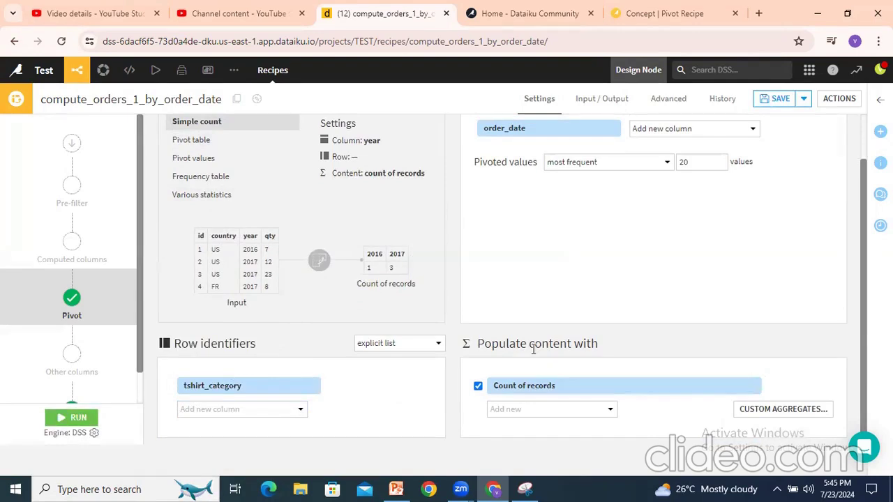
Populate the pivot content with the Sum of tshirt_price and disable the count of records.
left_click(507, 411)
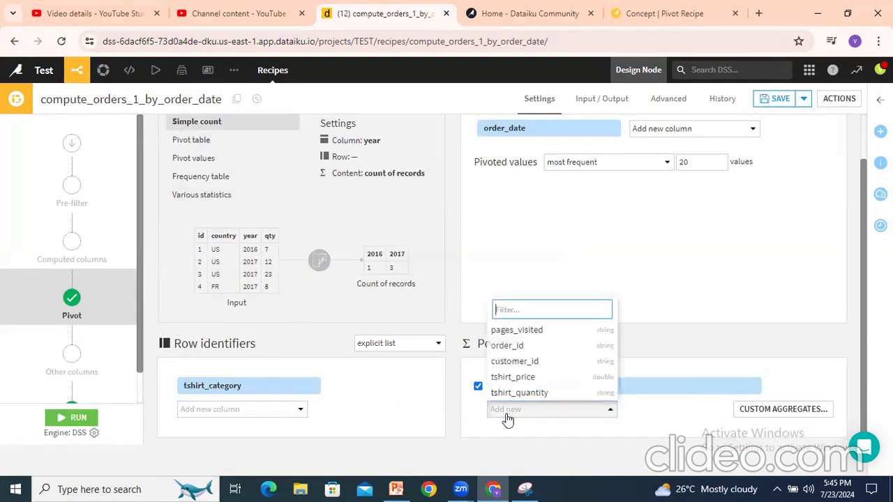
left_click(515, 379)
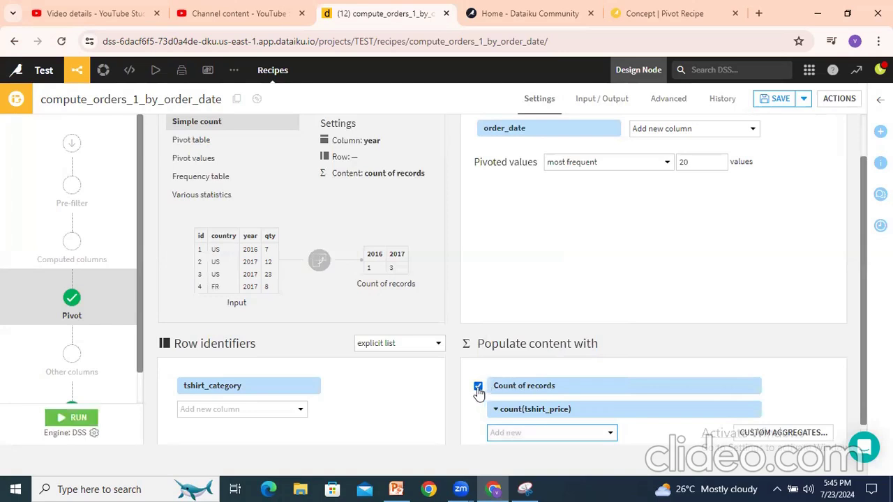
left_click(478, 388)
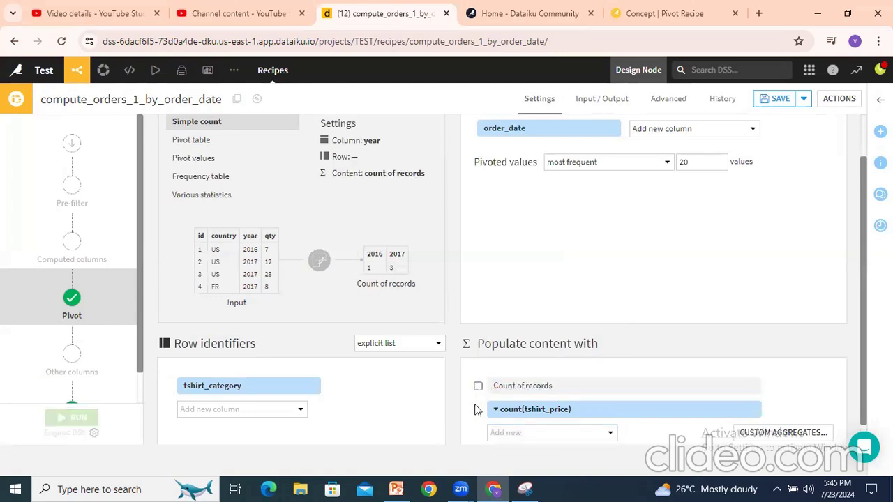
left_click(514, 414)
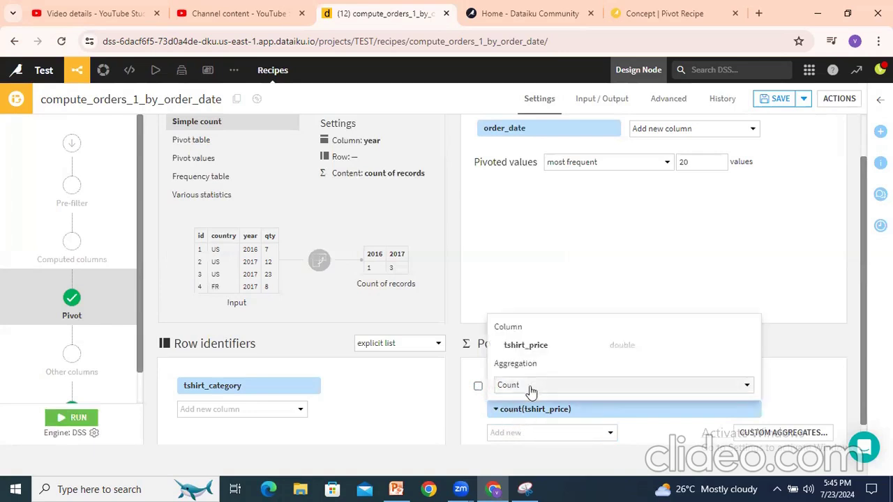
left_click(530, 390)
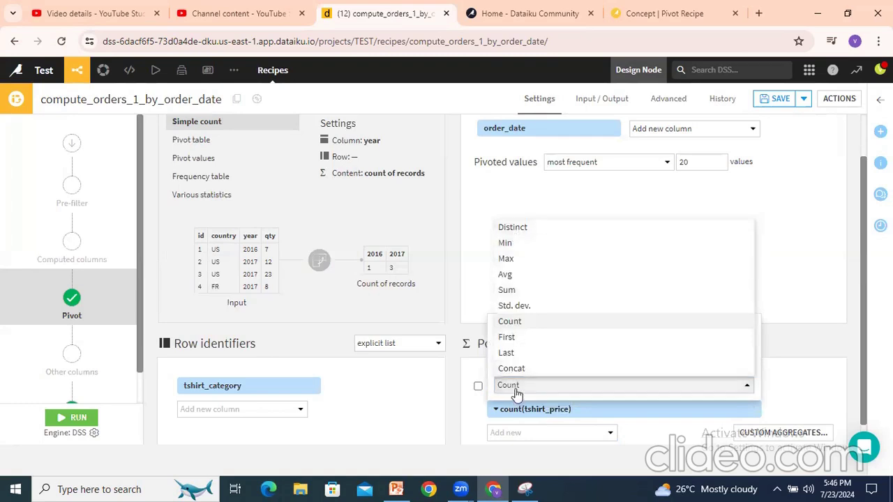
left_click(508, 291)
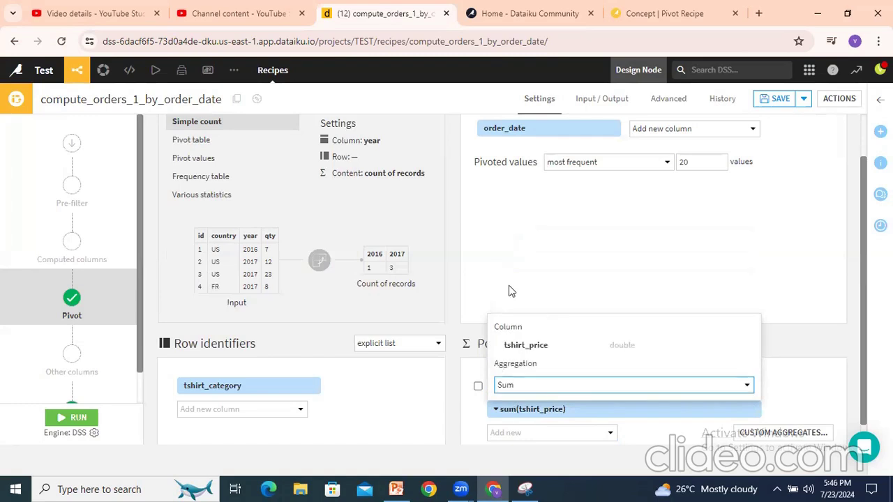
left_click(475, 363)
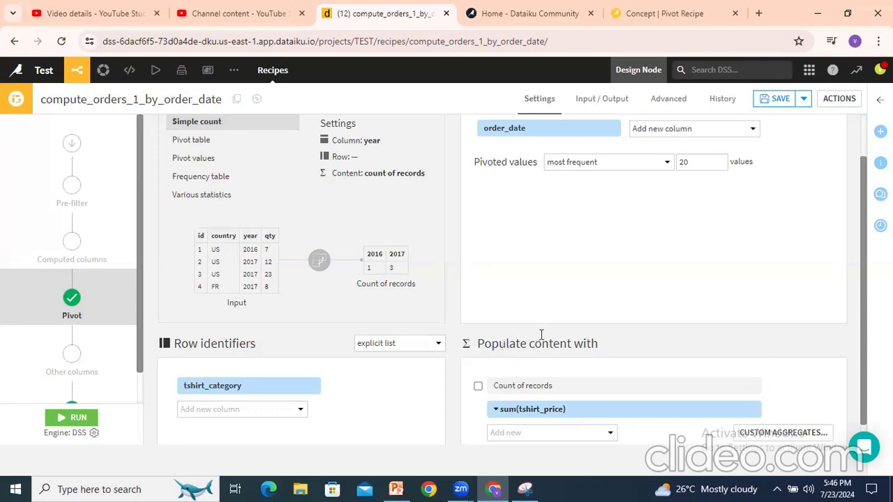
Examine the columns available for creating pivot columns and open the choices for the pivoted values of order_date.
scroll(811, 296, "up", 1)
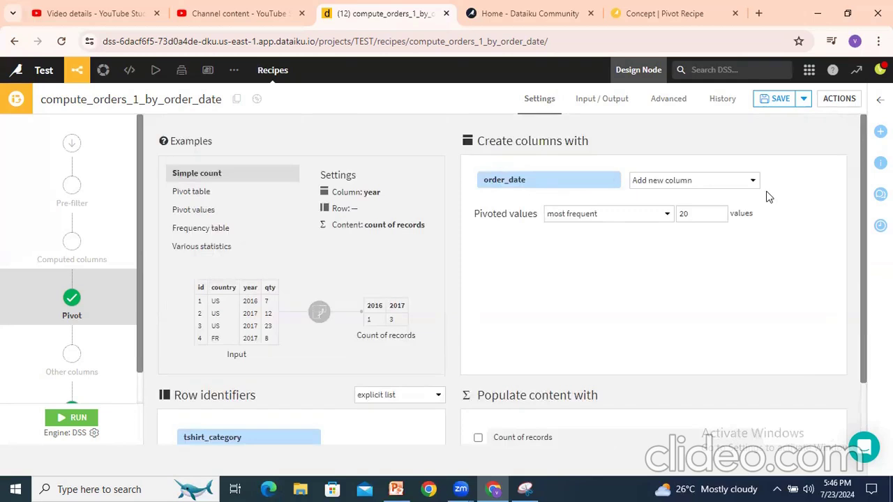
left_click(661, 180)
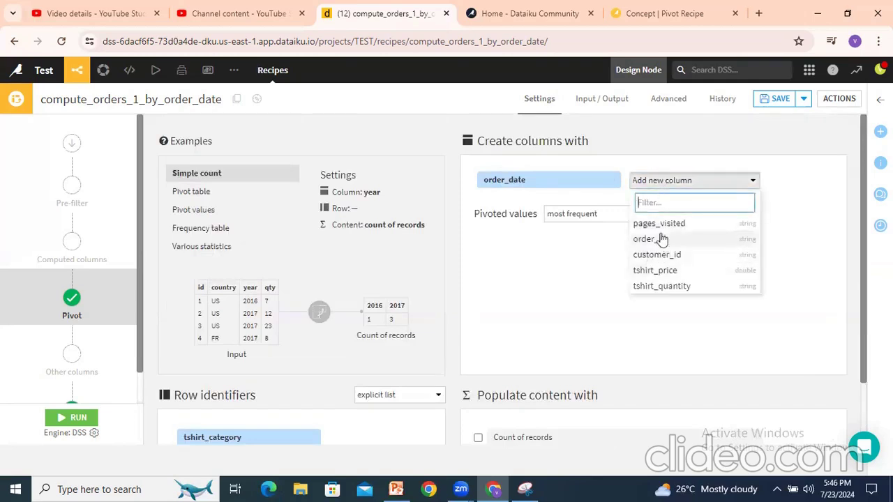
left_click(494, 218)
left_click(594, 215)
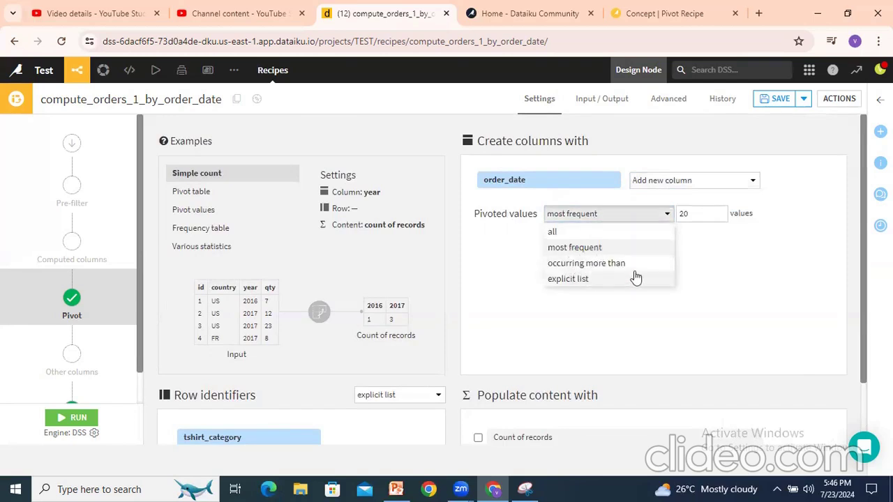
Review the pivot recipe's settings, including its pre-filter, computed columns, other columns and output stages.
left_click(516, 249)
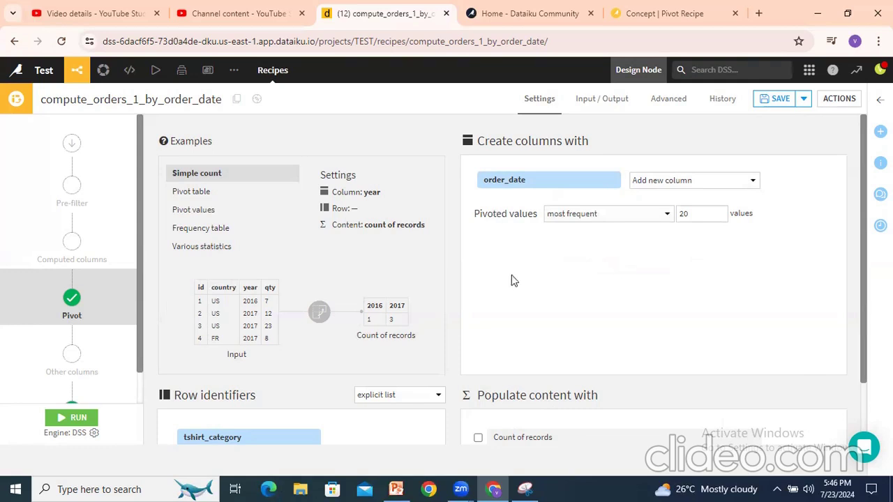
scroll(512, 279, "down", 2)
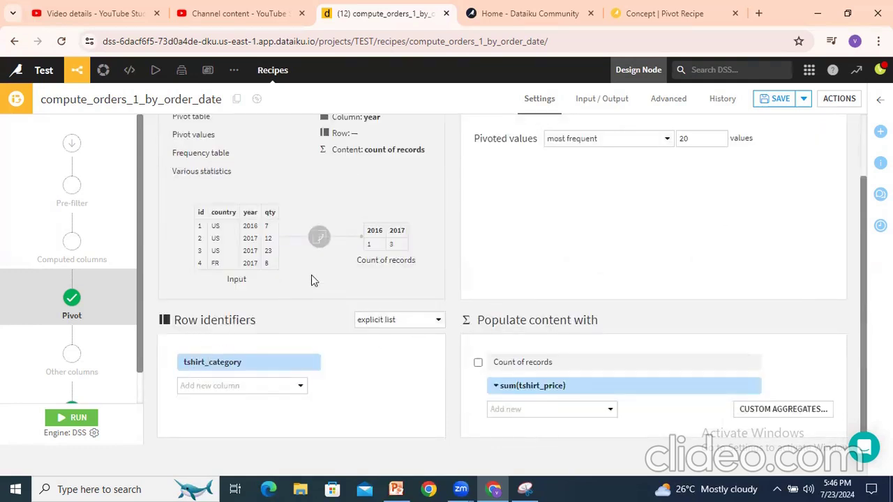
scroll(311, 275, "up", 2)
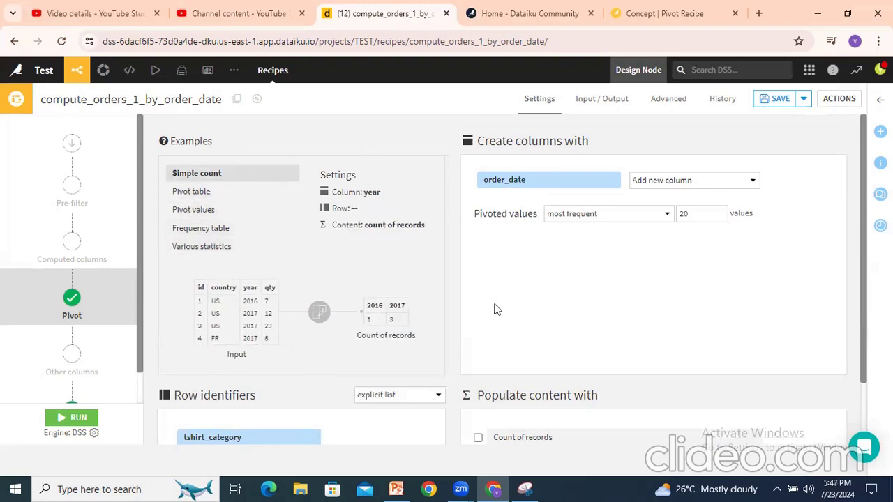
left_click(72, 194)
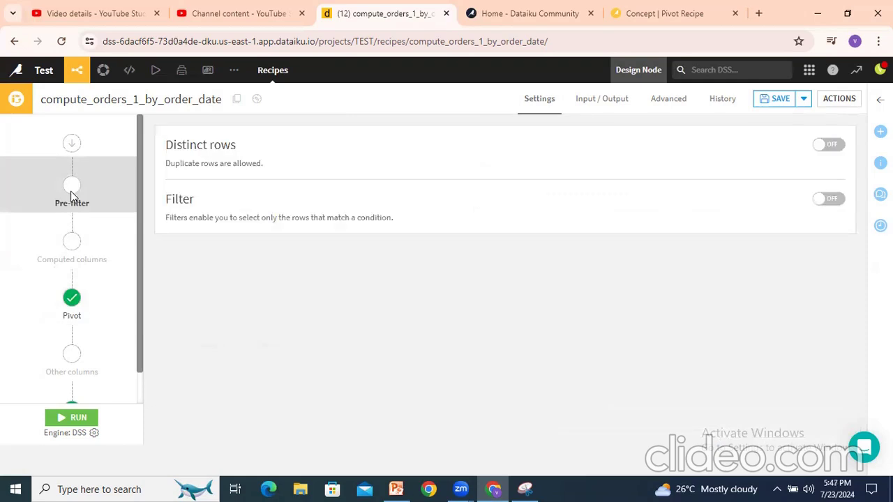
left_click(71, 245)
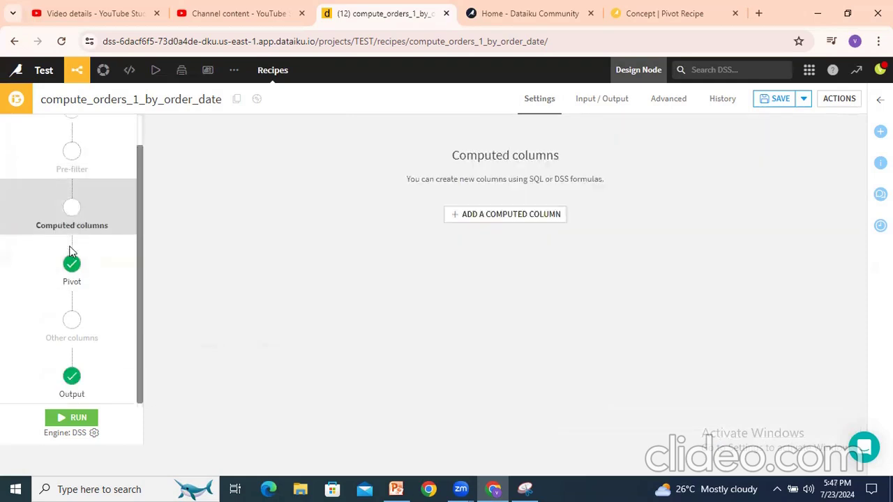
left_click(74, 320)
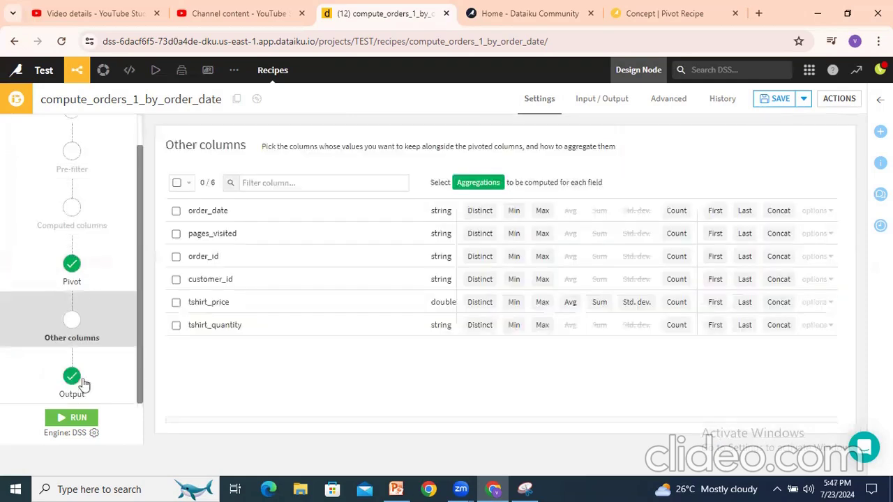
left_click(118, 351)
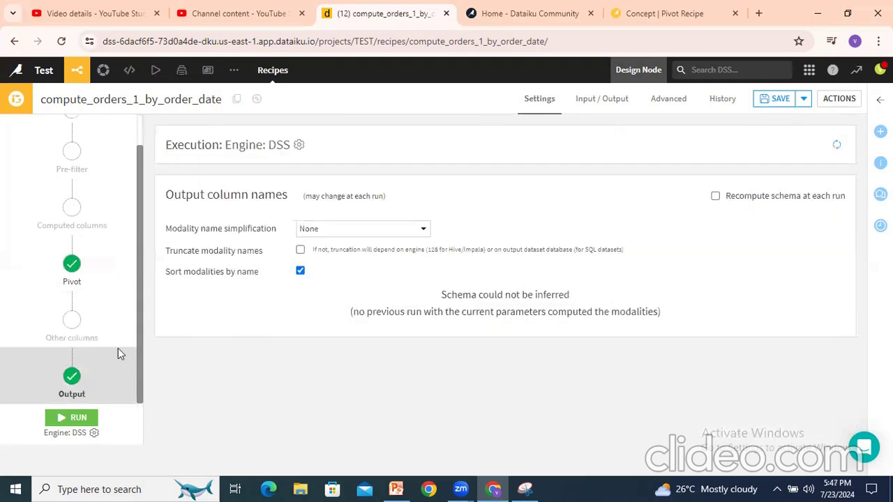
Run the pivot recipe to build the orders_1_by_order_date dataset.
left_click(71, 419)
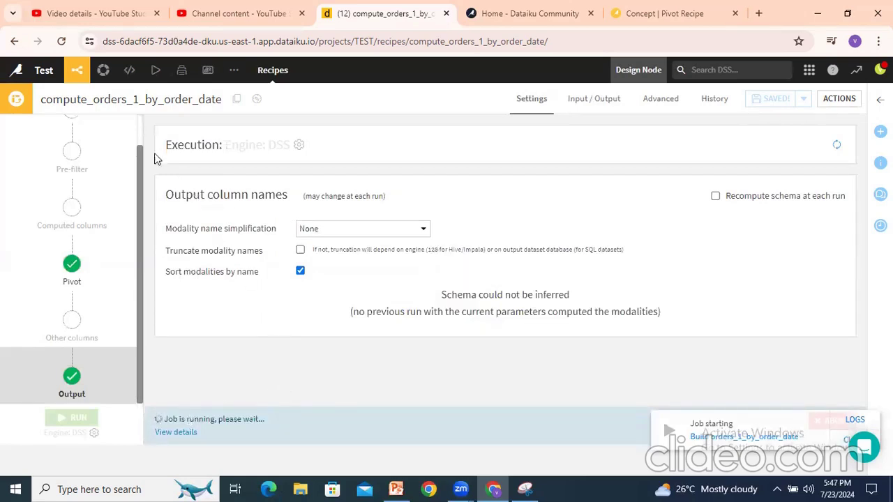
mouse_move(82, 76)
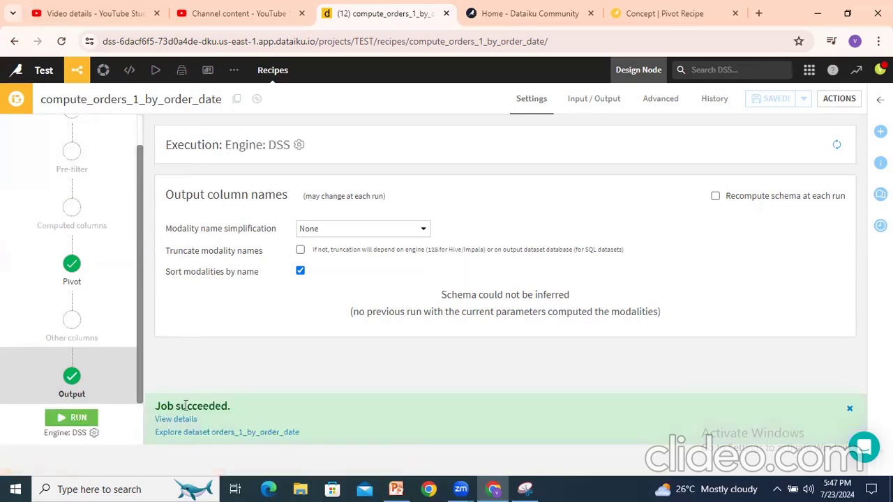
left_click_drag(172, 406, 206, 408)
Open the orders_1_by_order_date dataset from the Flow and examine the T-shirt price sums per category and date.
left_click(77, 70)
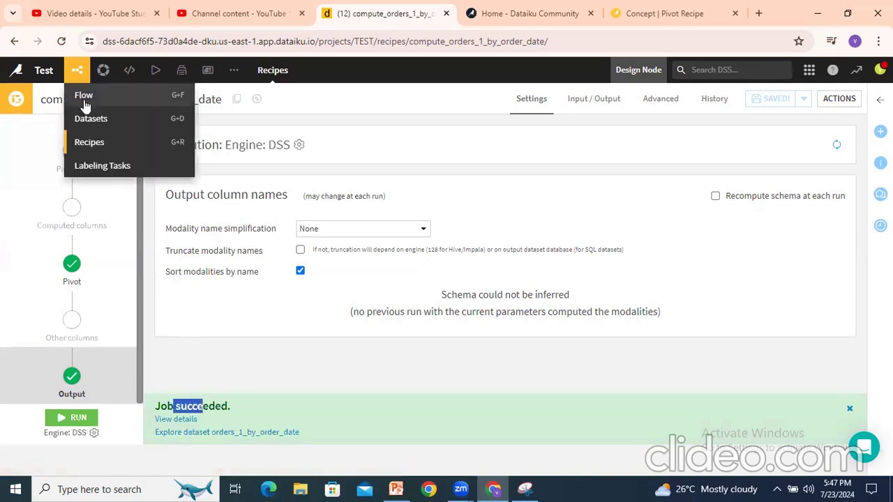
left_click(82, 94)
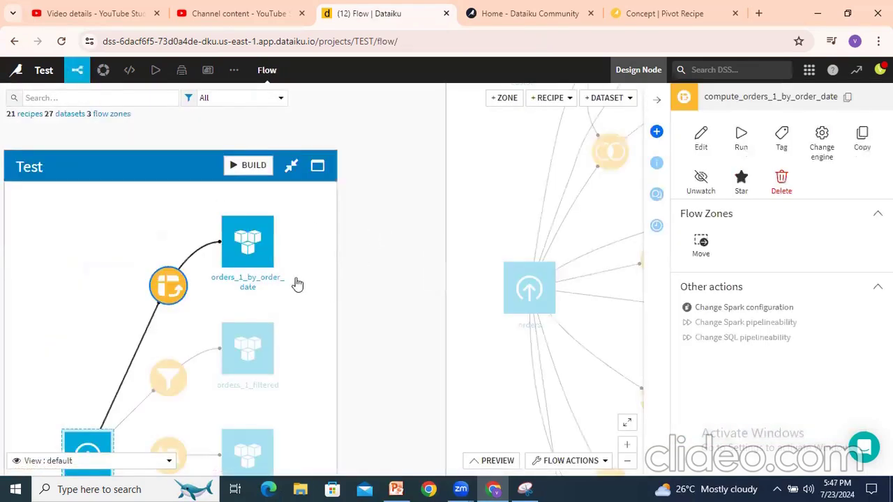
double_click(242, 250)
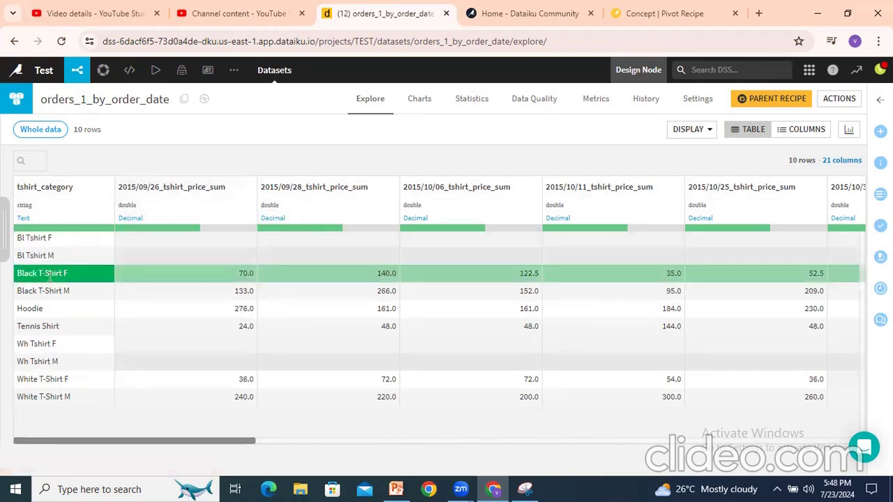
left_click_drag(76, 279, 28, 275)
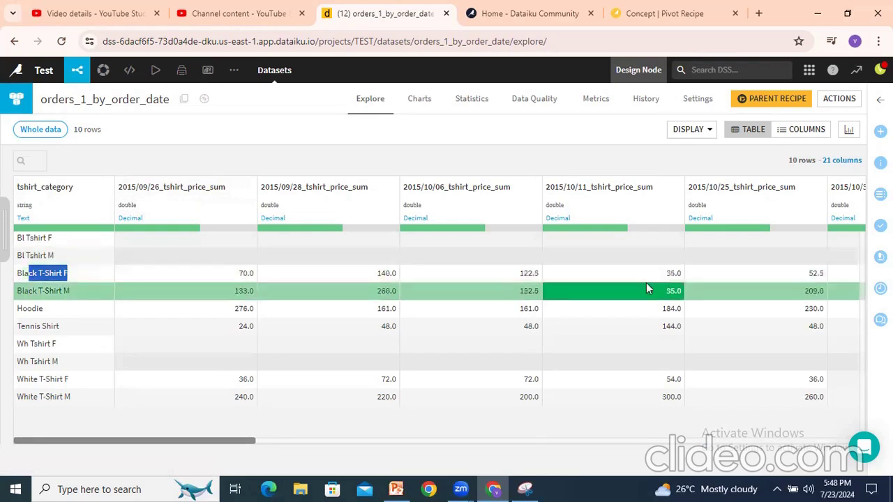
left_click_drag(198, 446, 142, 442)
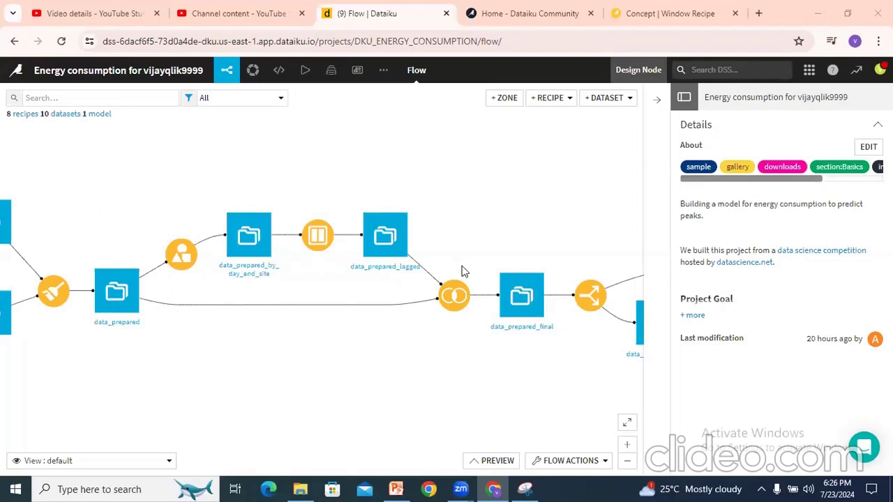
Open the data_prepared_by_day_and_site dataset in the energy consumption flow and examine its rows.
mouse_move(323, 229)
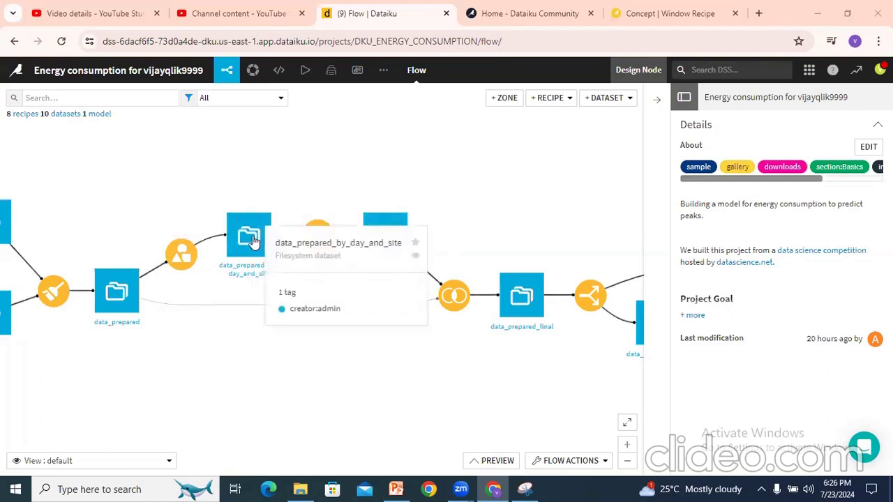
double_click(253, 239)
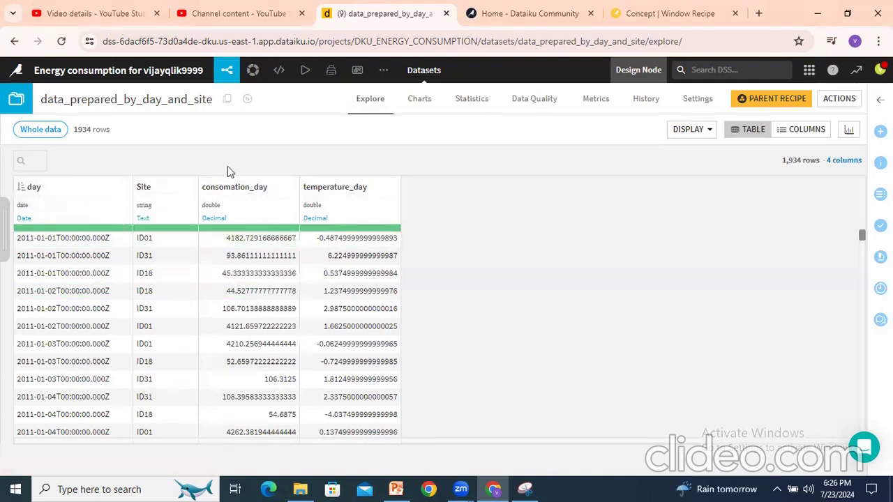
left_click(356, 343)
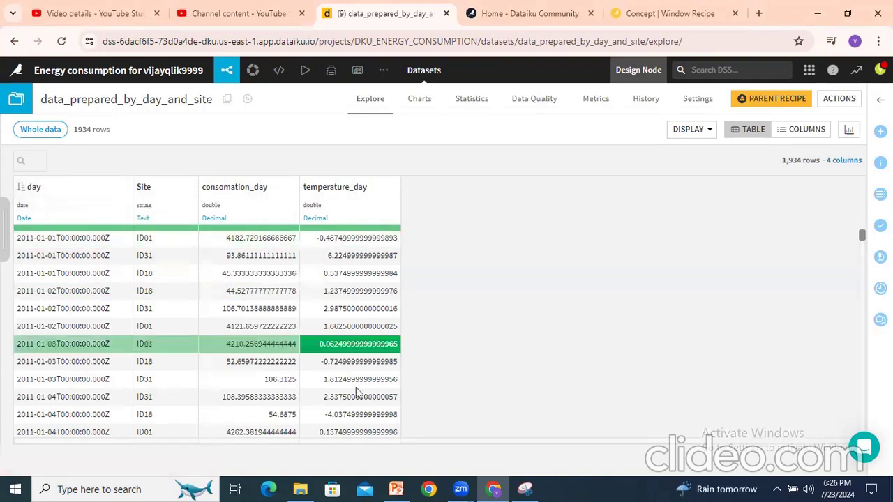
Switch to the Dataiku presentation in PowerPoint and present the Window Components slide full screen, then exit the slide show.
left_click(396, 489)
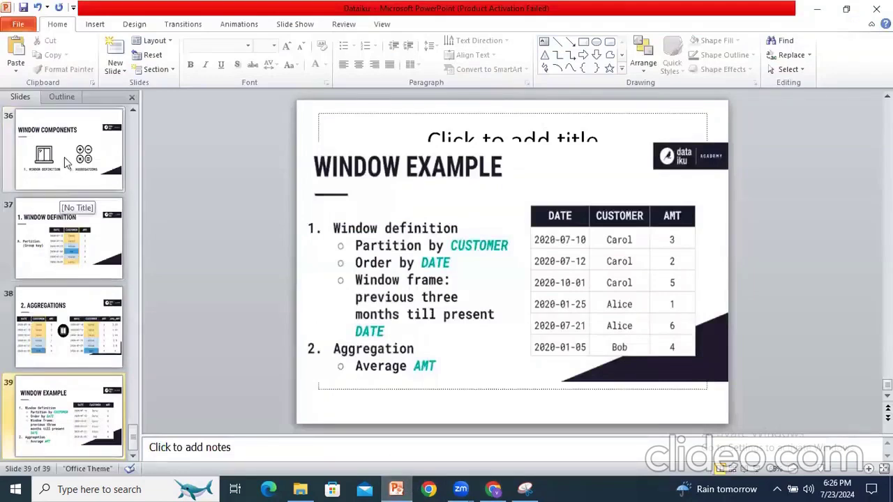
scroll(57, 227, "up", 2)
left_click(53, 227)
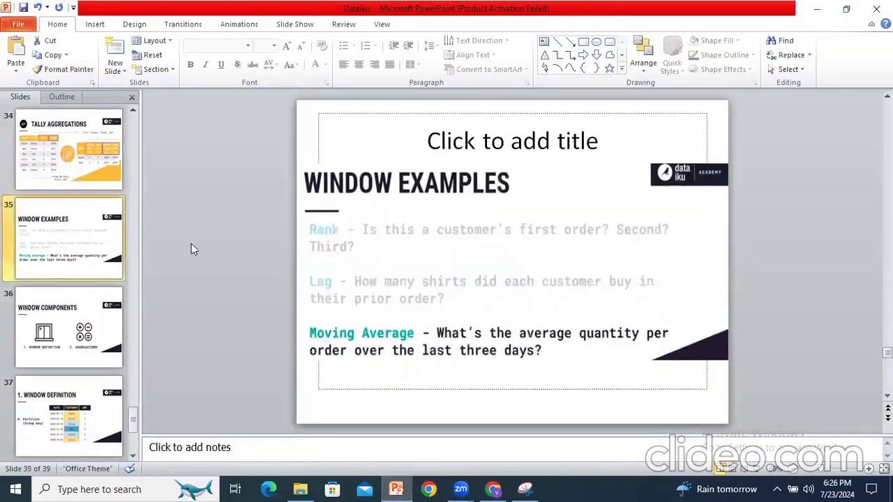
left_click(53, 343)
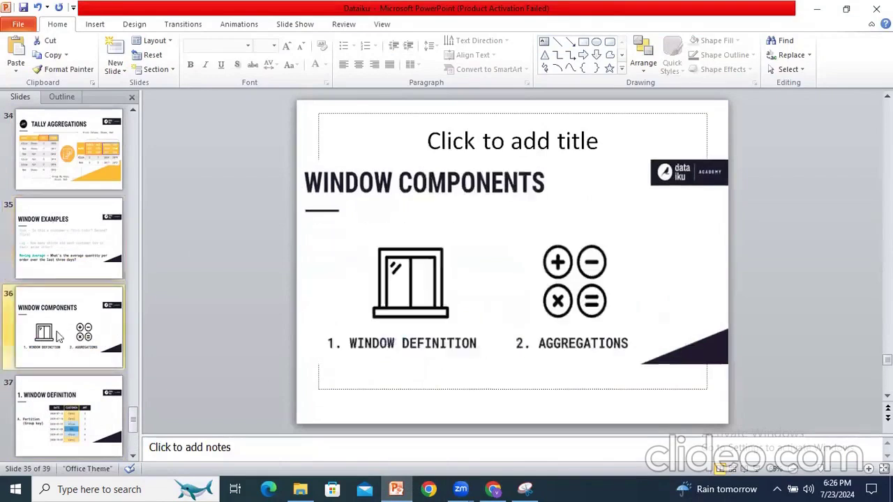
left_click(755, 470)
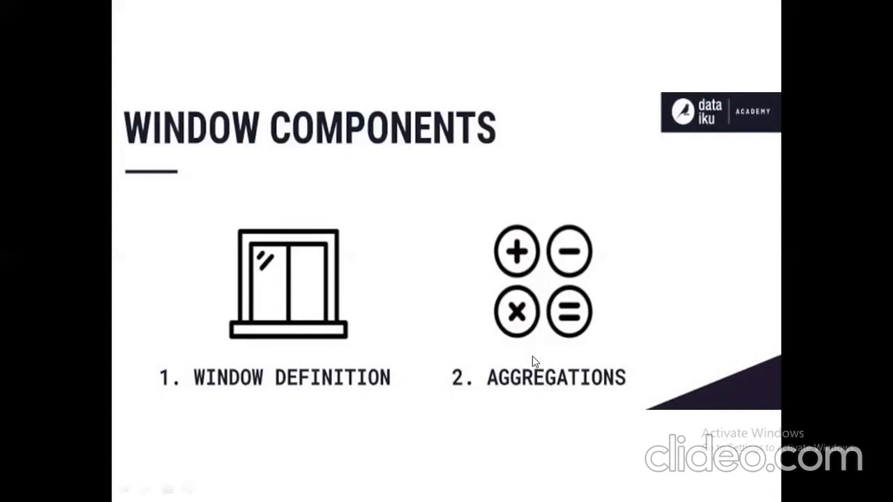
key("Escape")
Switch back to Dataiku in the browser and create a Window recipe on data_prepared_by_day_and_site with output data_prepared_by_day_and_site_windows.
left_click(494, 489)
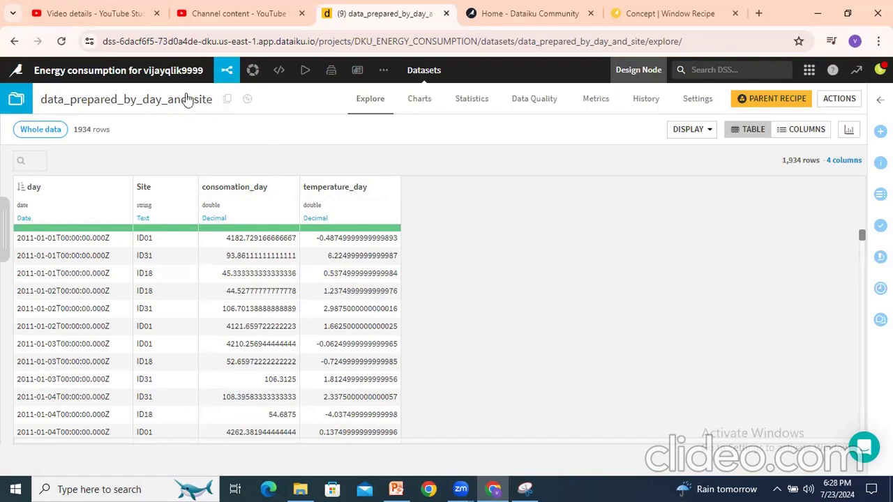
left_click(235, 95)
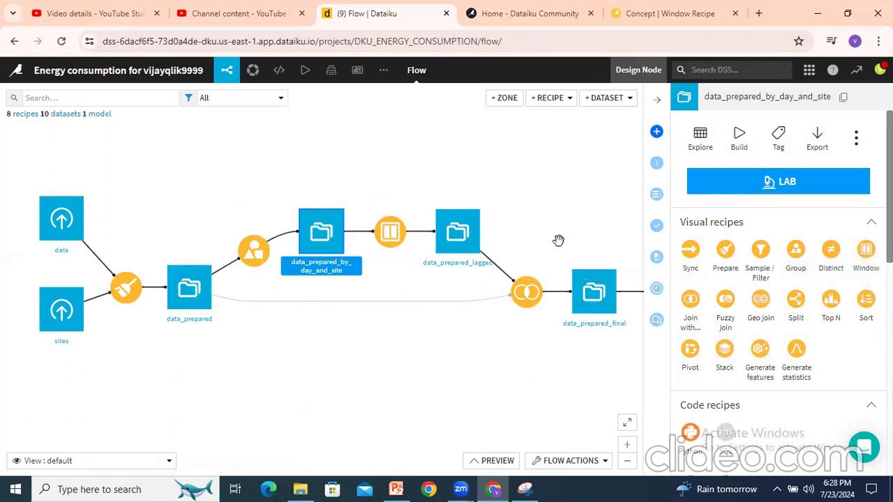
left_click(866, 253)
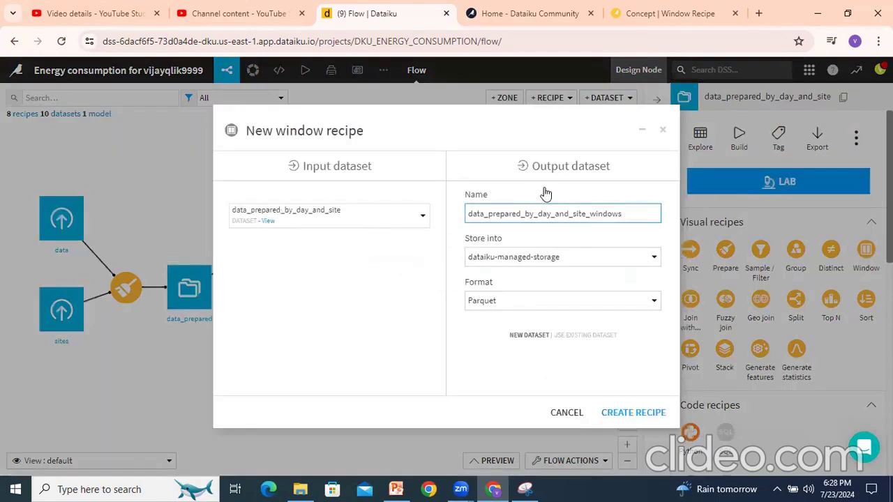
left_click(633, 412)
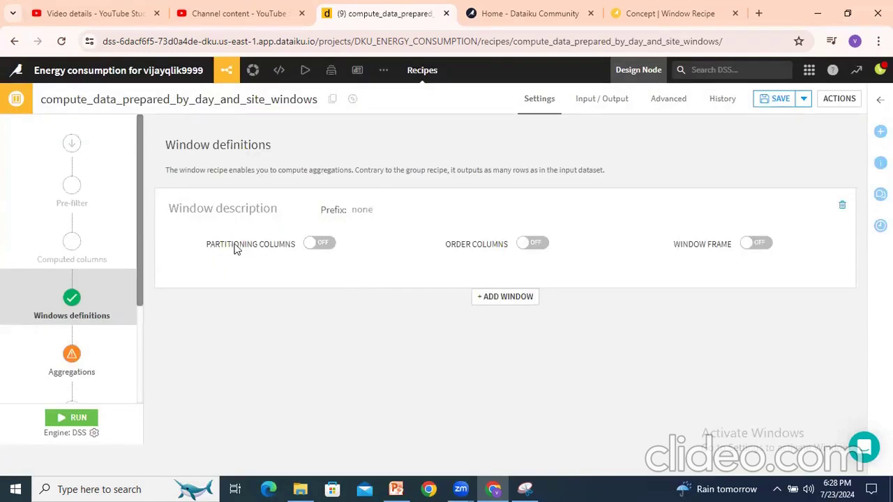
Enable partitioning by the Site column and ordering by the day column in the window definition.
left_click(329, 246)
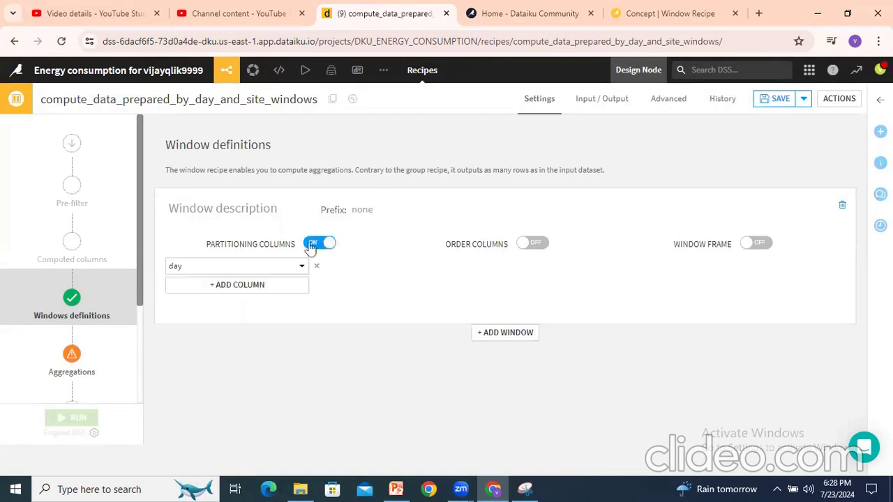
left_click(227, 266)
left_click(190, 323)
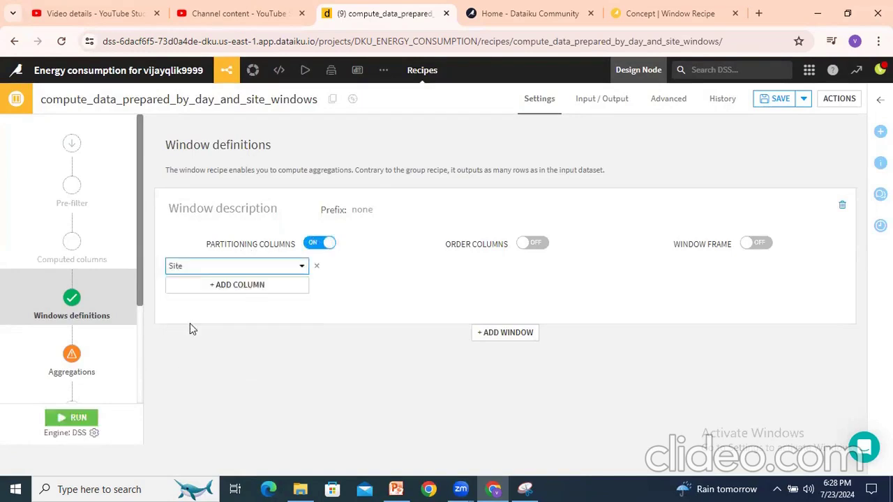
left_click(534, 244)
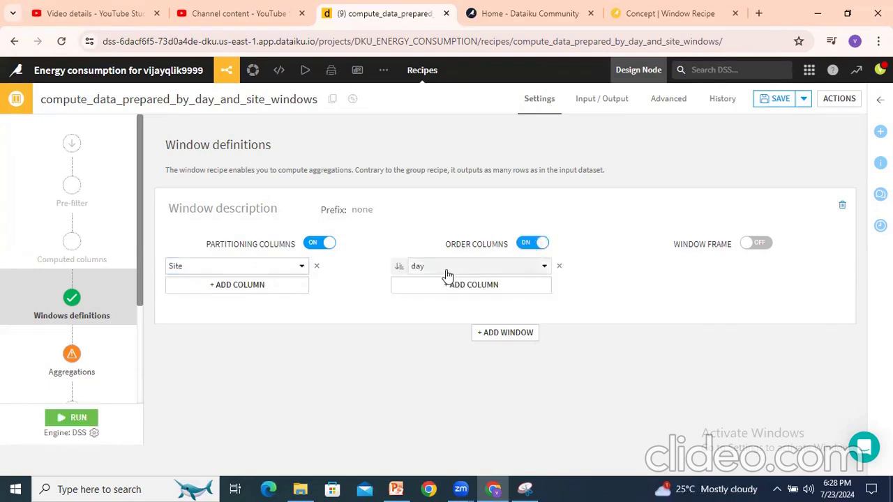
left_click(400, 268)
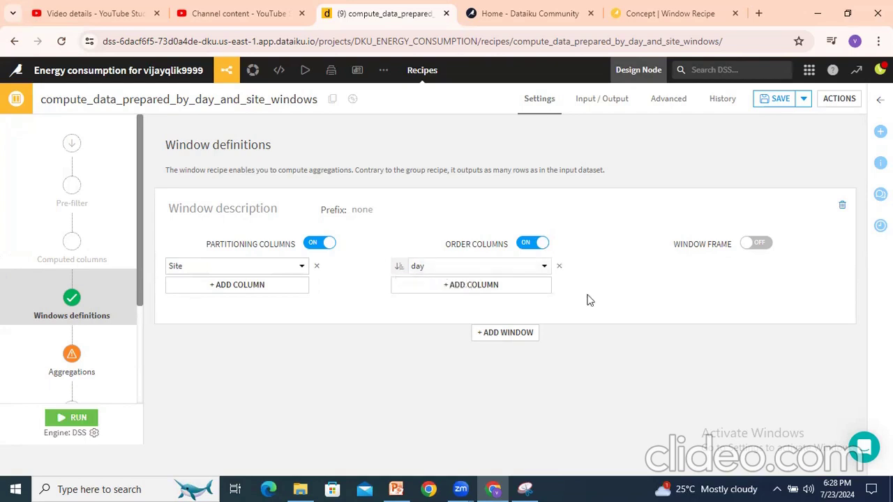
Enable a window frame limited on a value range of the order column, with lower bound 3 and an upper bound of 0.
left_click(772, 249)
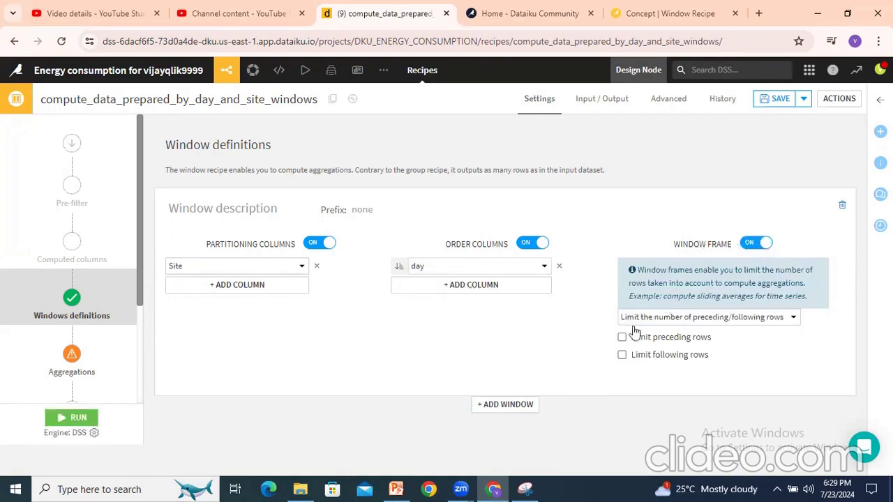
left_click(682, 319)
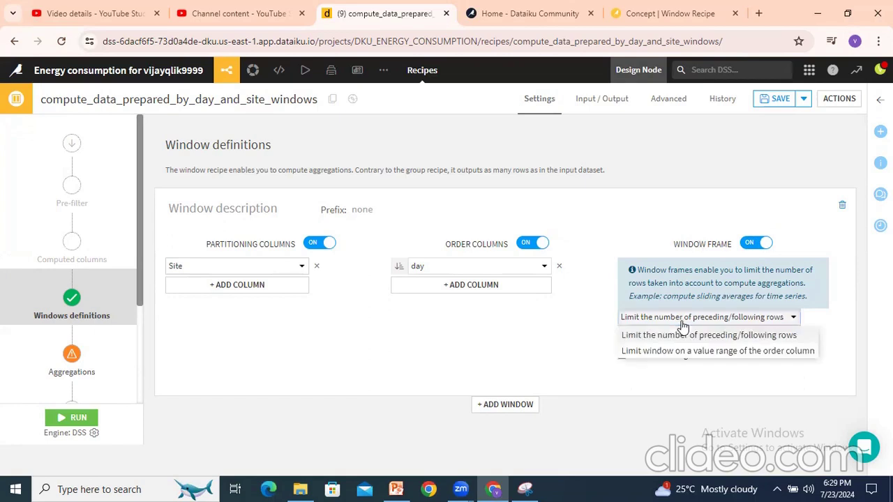
left_click(667, 354)
left_click(617, 338)
left_click(735, 357)
type("3")
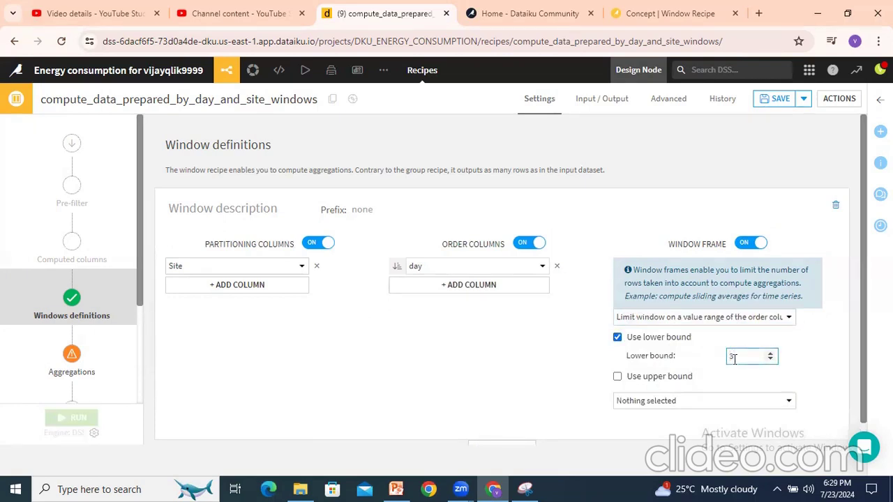
left_click(618, 377)
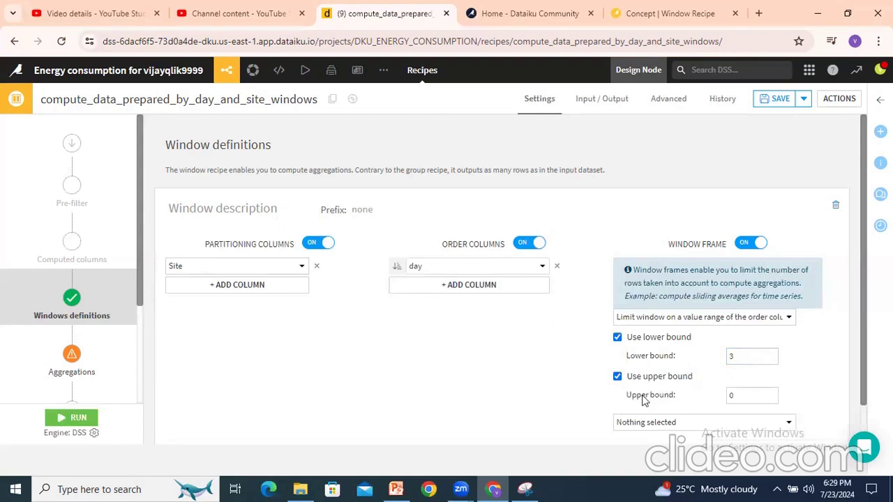
Add a Sum aggregation for the consomation_day column.
left_click(72, 357)
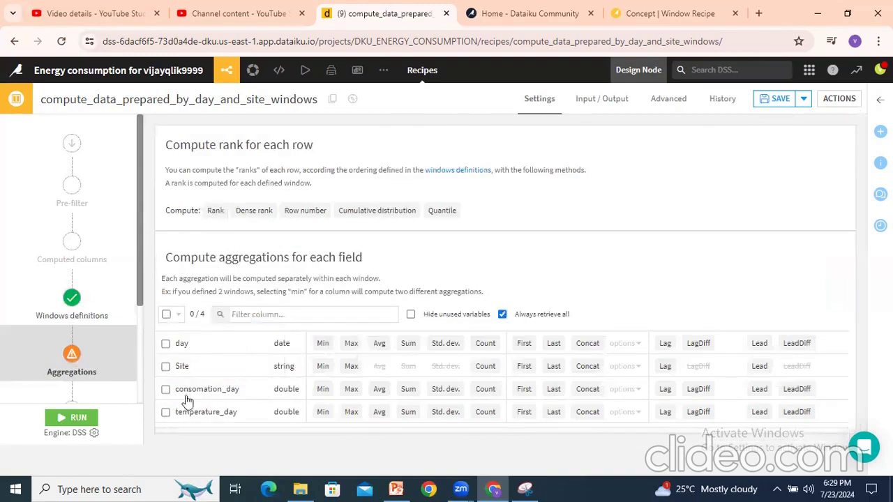
left_click(408, 389)
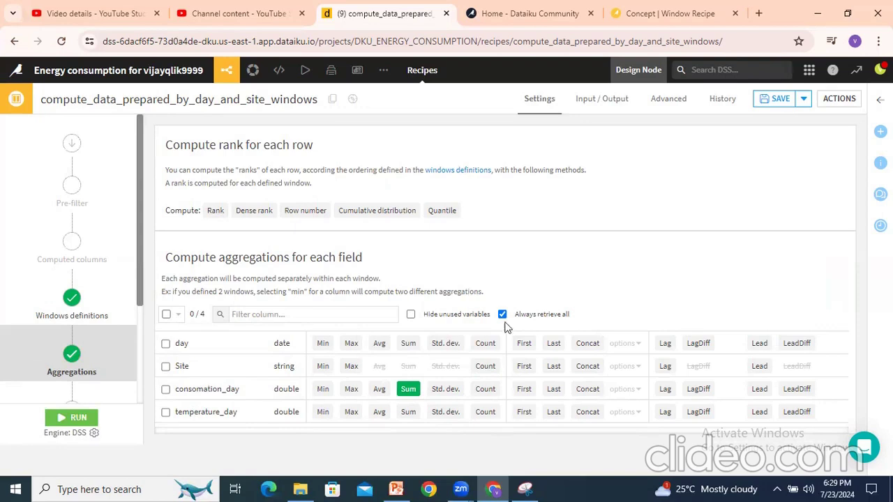
Review the window recipe's pre-filter, computed columns, post-filter, custom aggregations, windows definitions and aggregations settings.
scroll(90, 272, "down", 3)
scroll(80, 293, "up", 3)
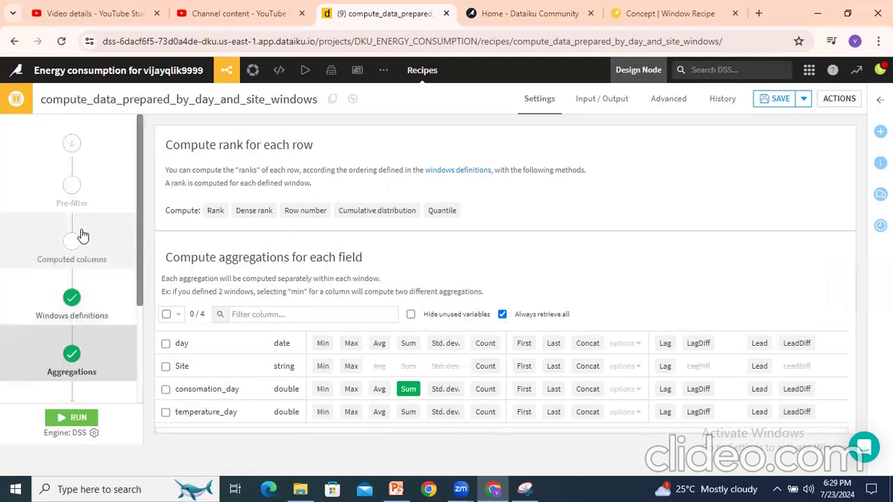
left_click(71, 188)
left_click(71, 251)
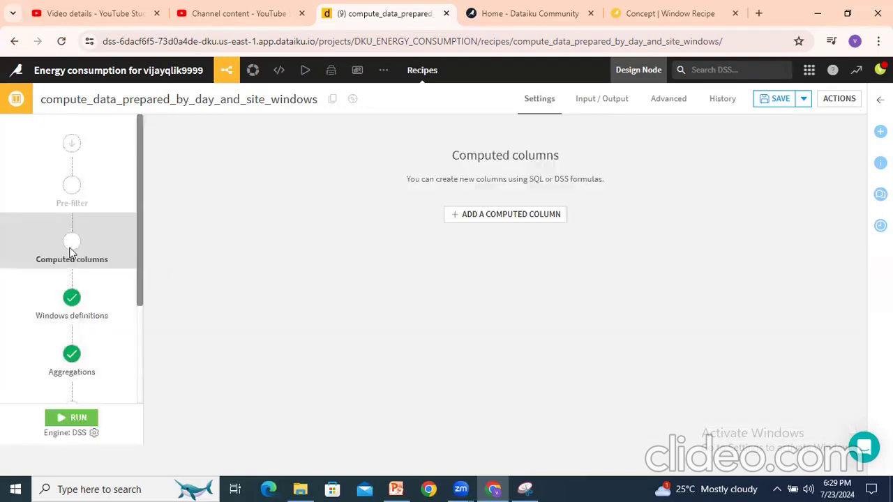
scroll(70, 259, "down", 3)
left_click(73, 328)
left_click(74, 268)
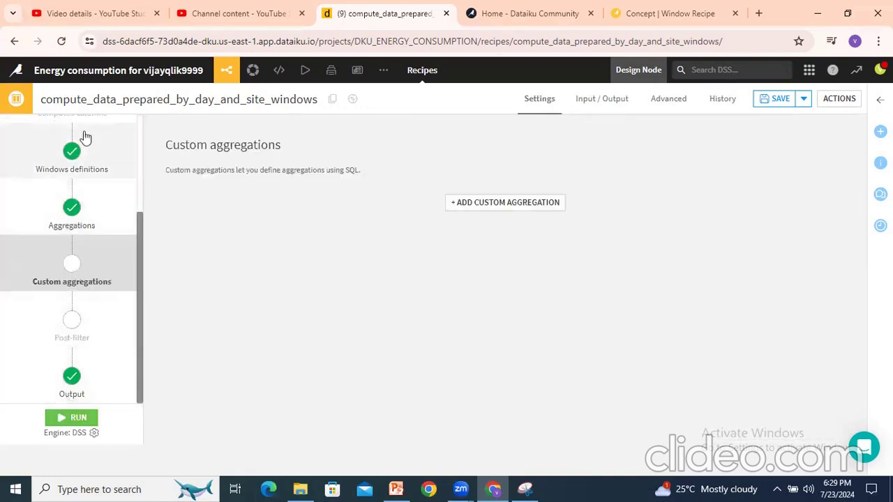
scroll(80, 202, "up", 3)
scroll(75, 280, "down", 1)
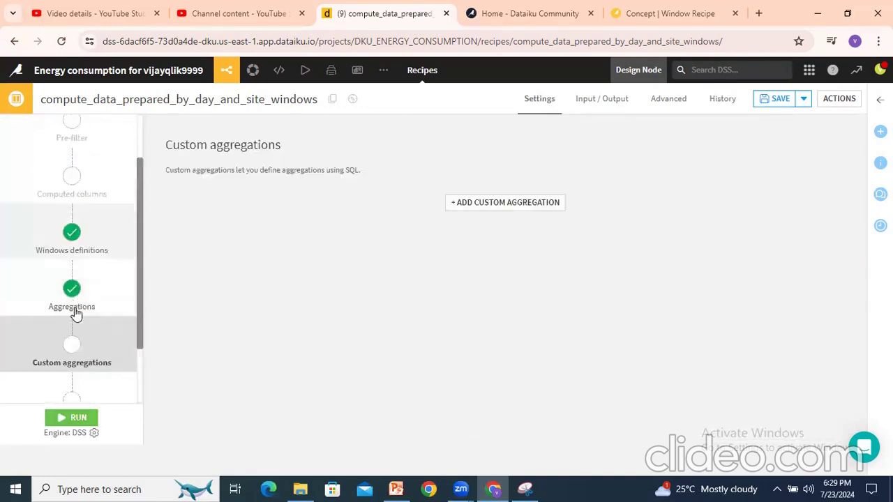
left_click(71, 235)
left_click(79, 302)
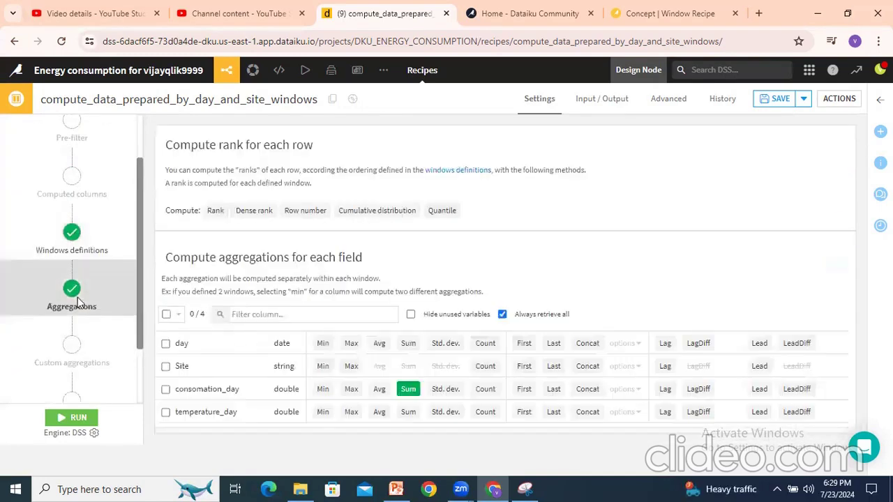
Run the window recipe and open the data_prepared_by_day_and_site_windows output dataset.
left_click(74, 418)
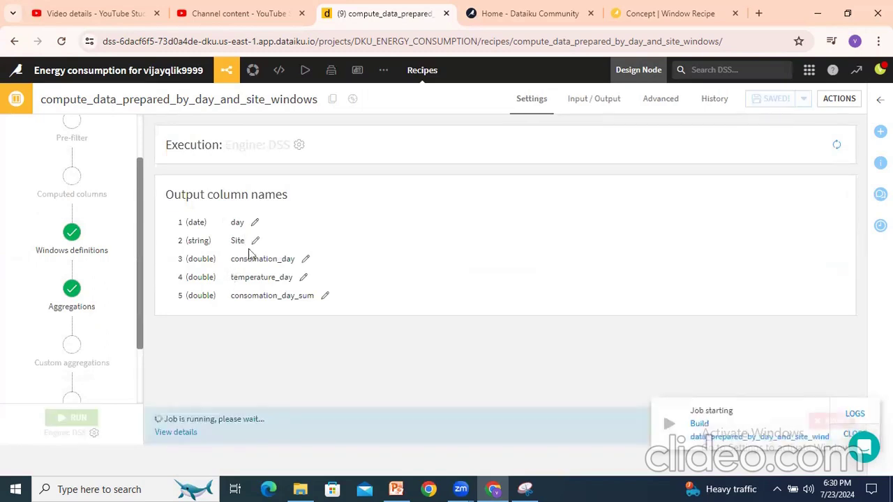
mouse_move(226, 69)
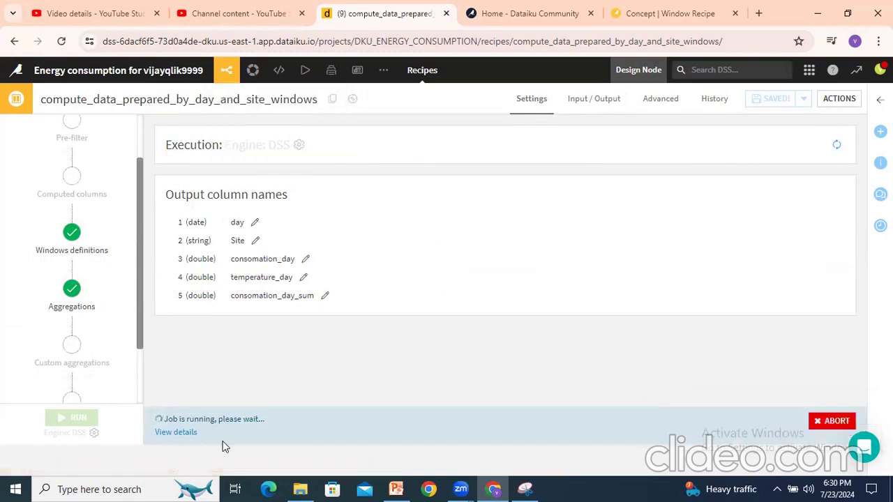
left_click_drag(205, 420, 244, 421)
left_click(250, 421)
left_click(215, 434)
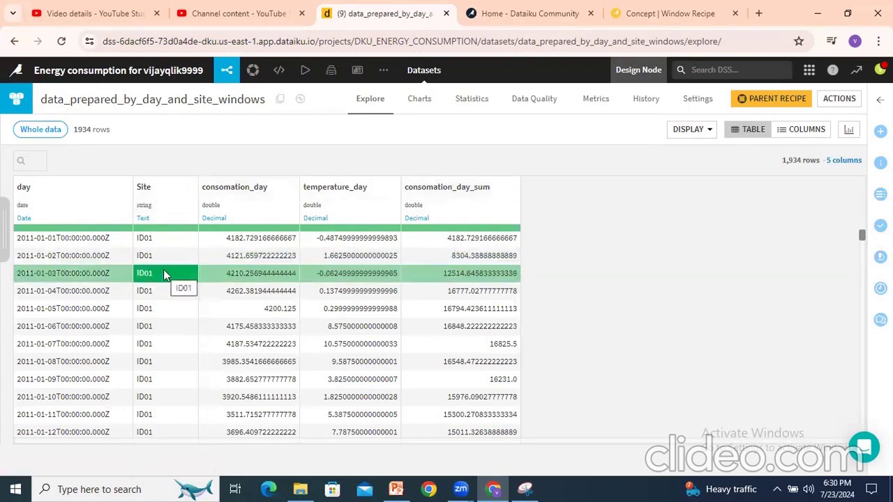
Filter the output dataset's Site column to ID18.
left_click(171, 187)
left_click(167, 238)
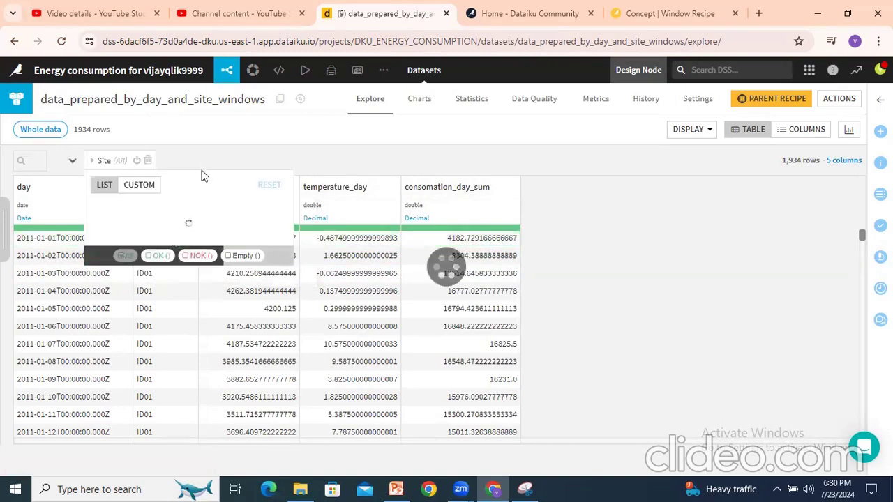
left_click(95, 230)
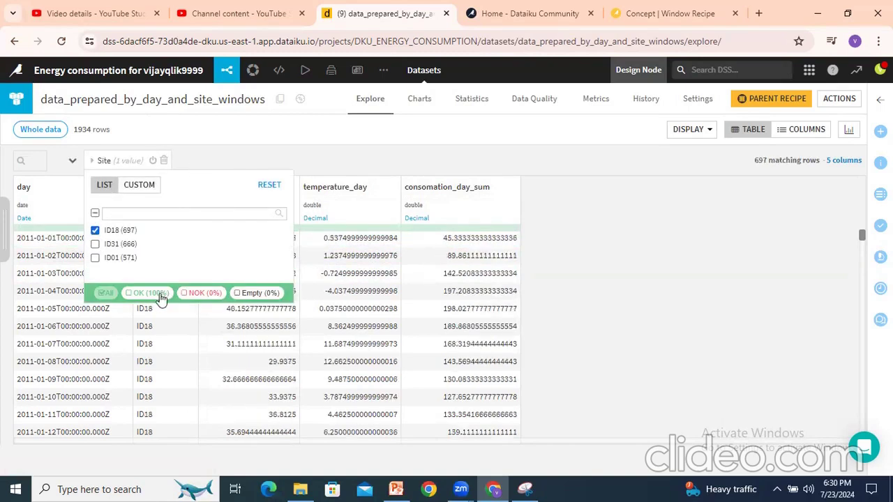
left_click(649, 250)
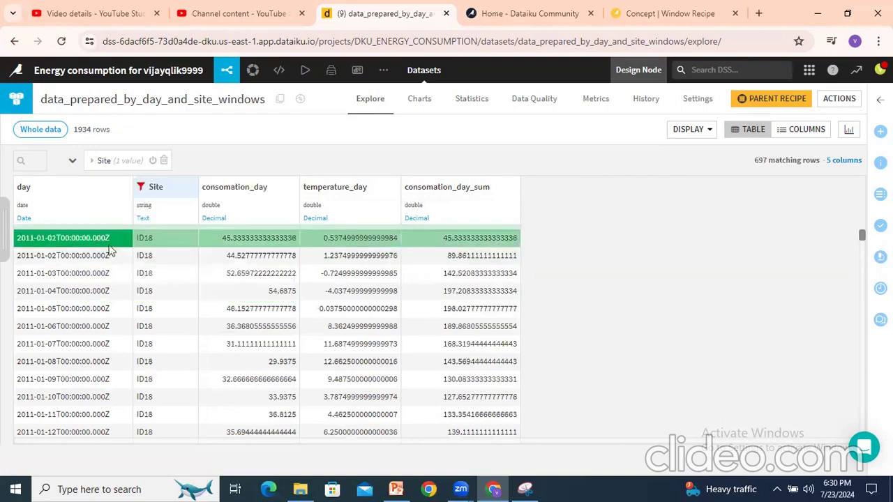
Try filtering the day column to the relative date range Today, and remove that filter.
left_click(56, 190)
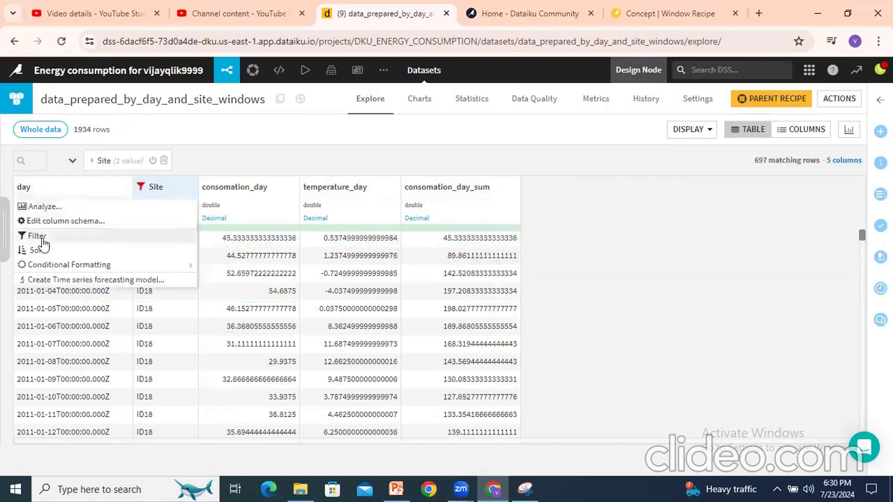
left_click(43, 238)
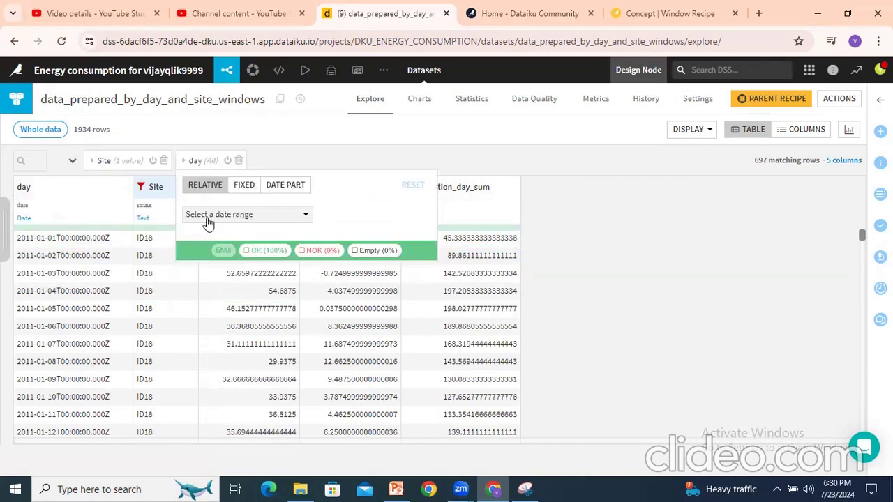
left_click(217, 216)
left_click(212, 234)
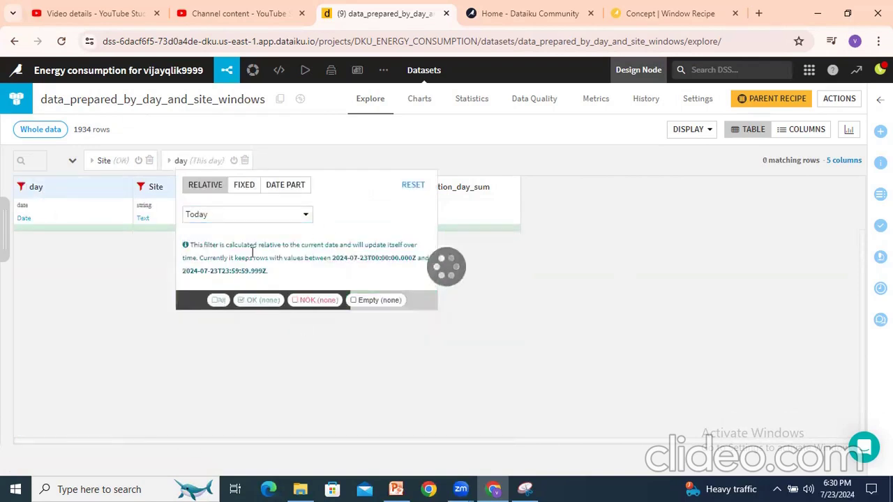
left_click(240, 216)
left_click(209, 234)
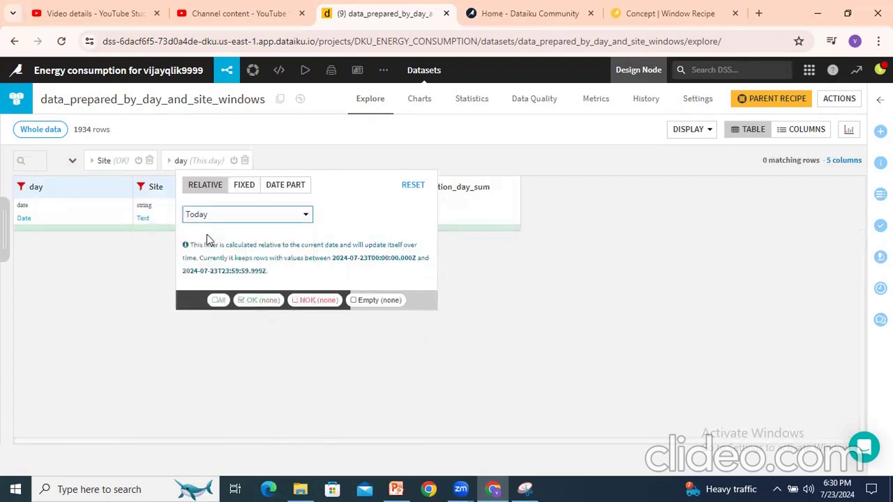
left_click(245, 162)
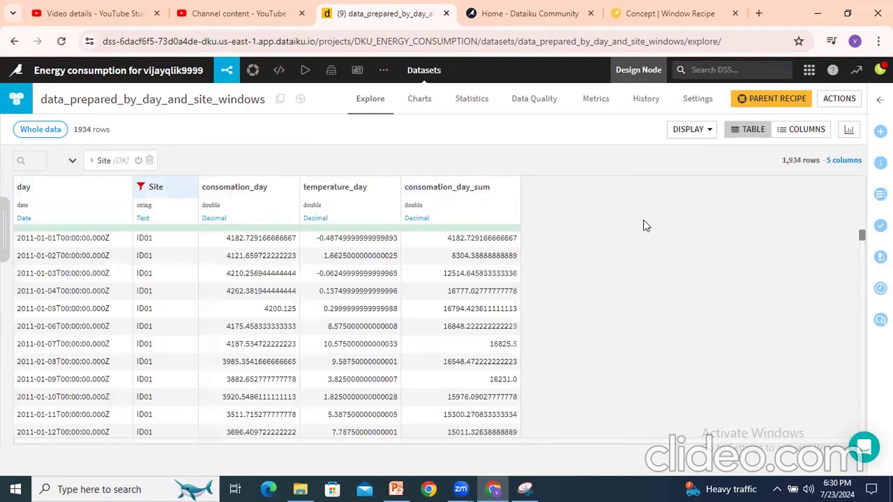
Compare consomation_day with consomation_day_sum across the first ID01 rows to check the limited-window sum.
left_click(357, 191)
left_click(590, 272)
left_click(216, 239)
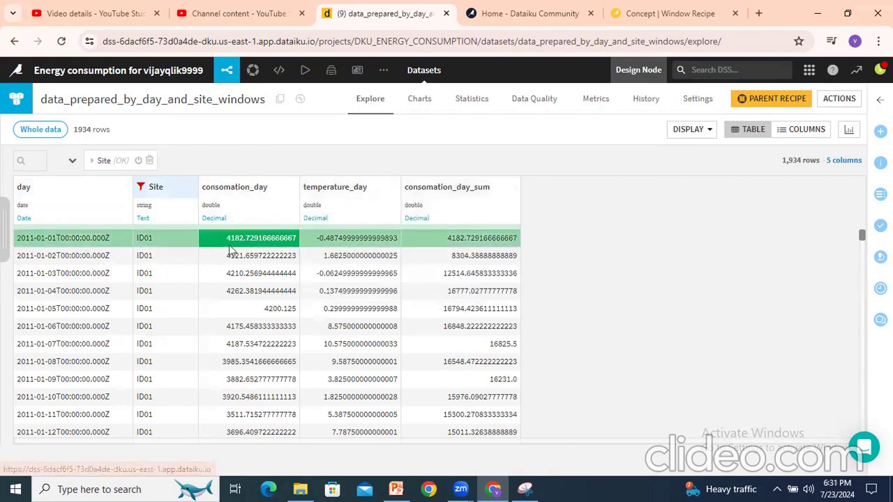
left_click(412, 244)
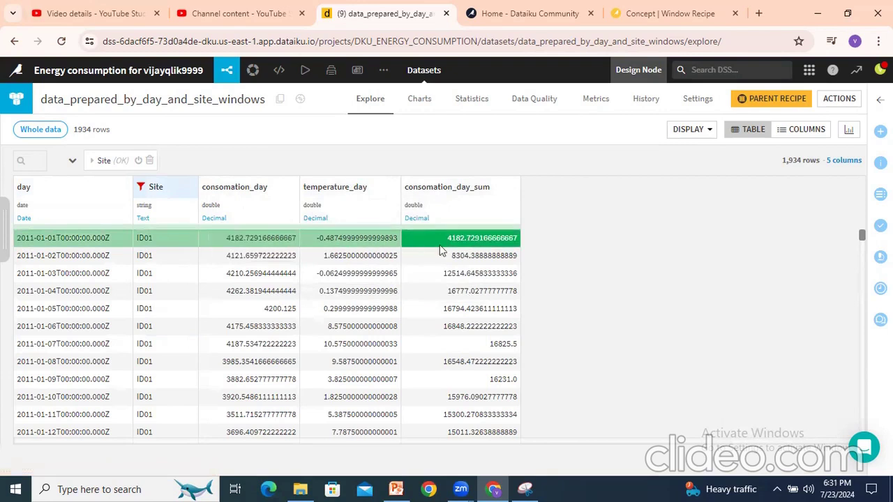
left_click(267, 258)
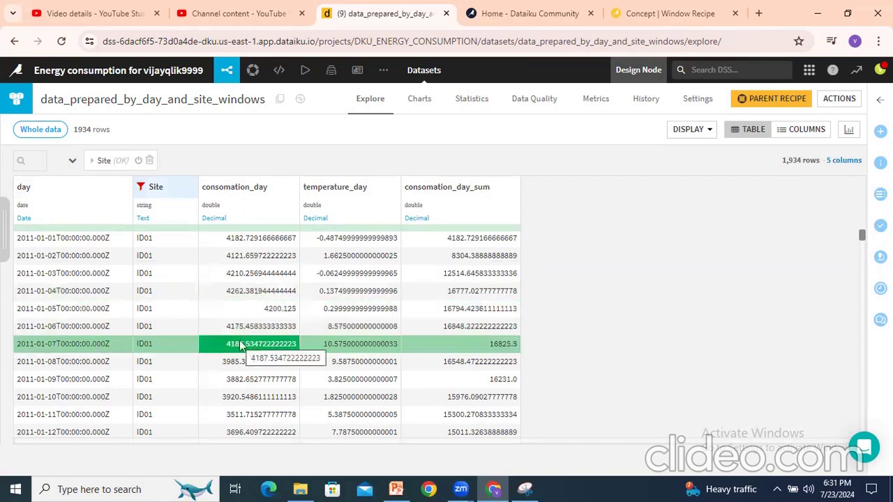
scroll(241, 340, "down", 1)
scroll(237, 349, "up", 1)
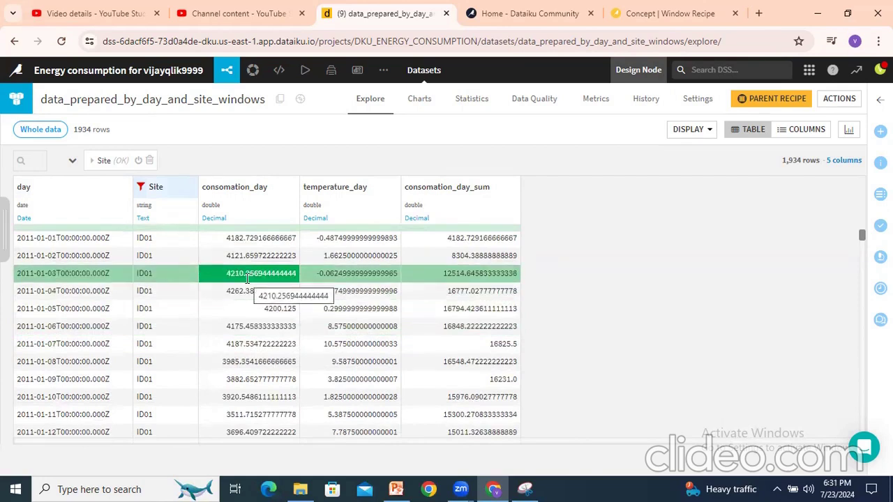
left_click_drag(449, 291, 476, 291)
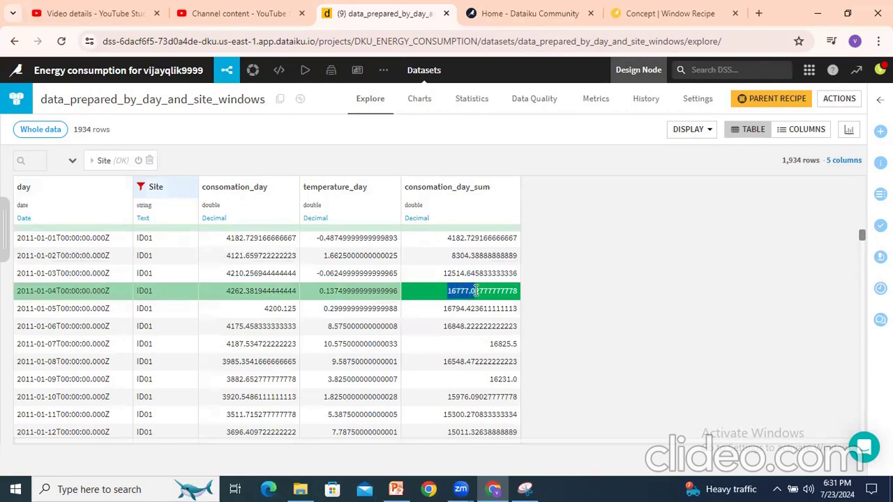
left_click(454, 291)
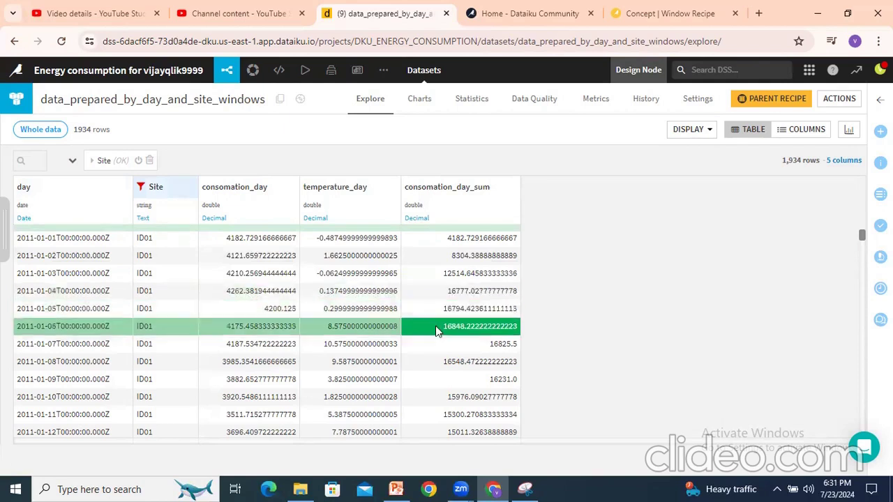
Check the consomation_day_sum values in the last ID31 rows of the dataset and return to the first rows.
scroll(436, 325, "down", 5)
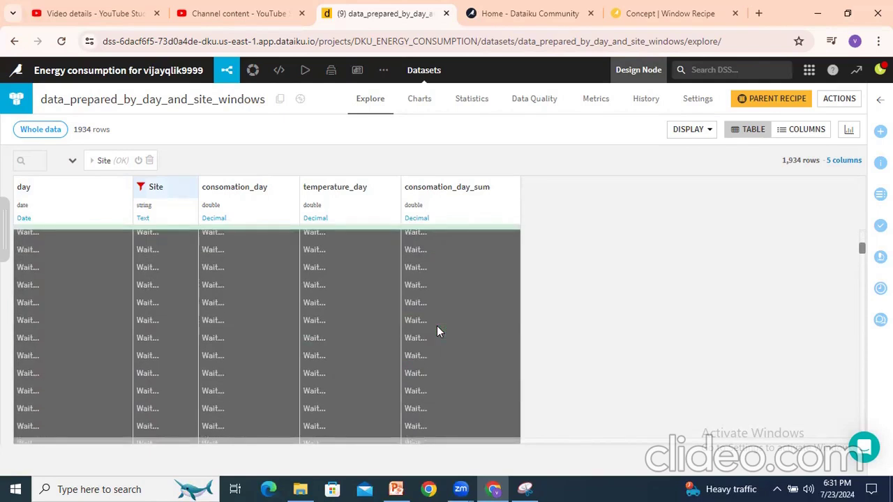
left_click_drag(863, 254, 863, 437)
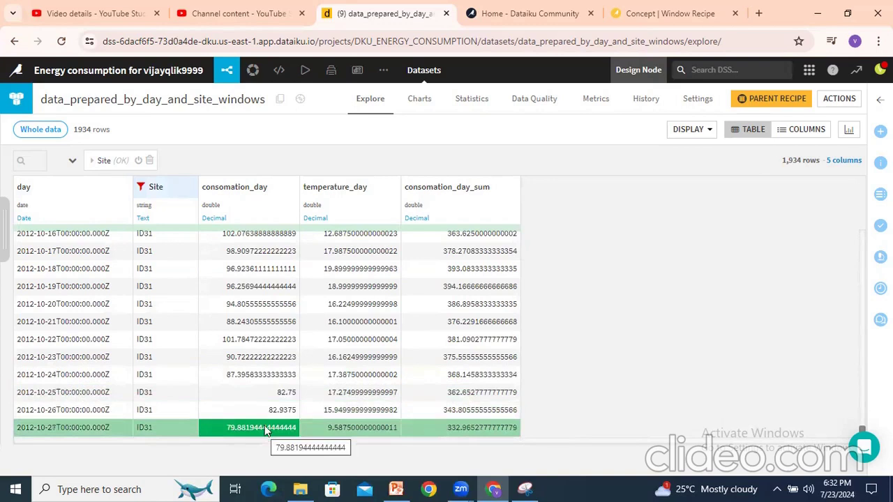
left_click_drag(448, 427, 469, 427)
left_click(660, 365)
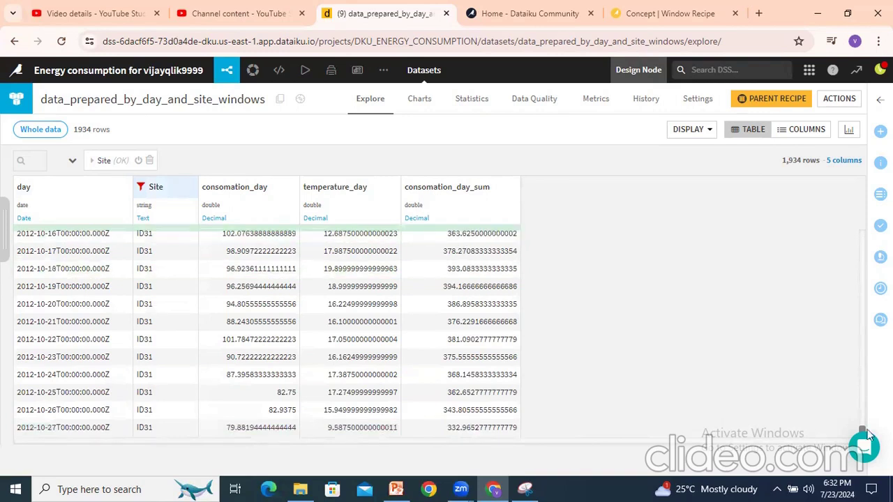
left_click_drag(862, 431, 856, 192)
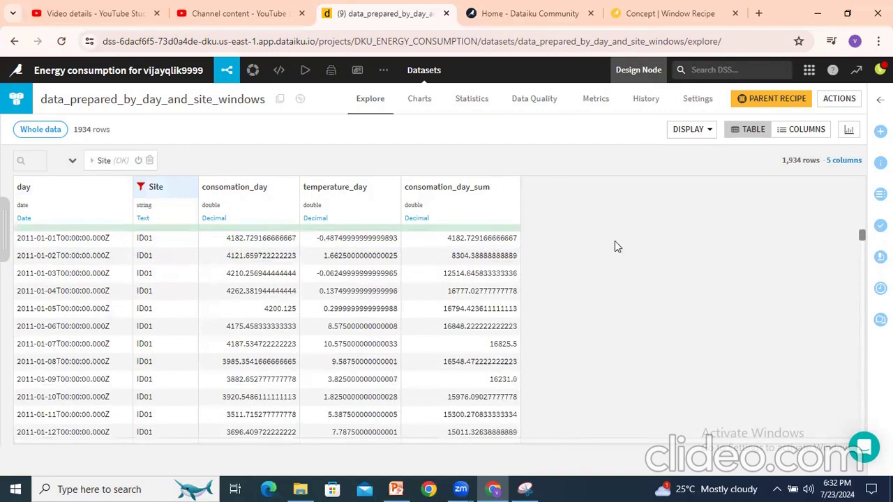
Reopen the window recipe from the flow and turn off its window frame.
left_click(227, 70)
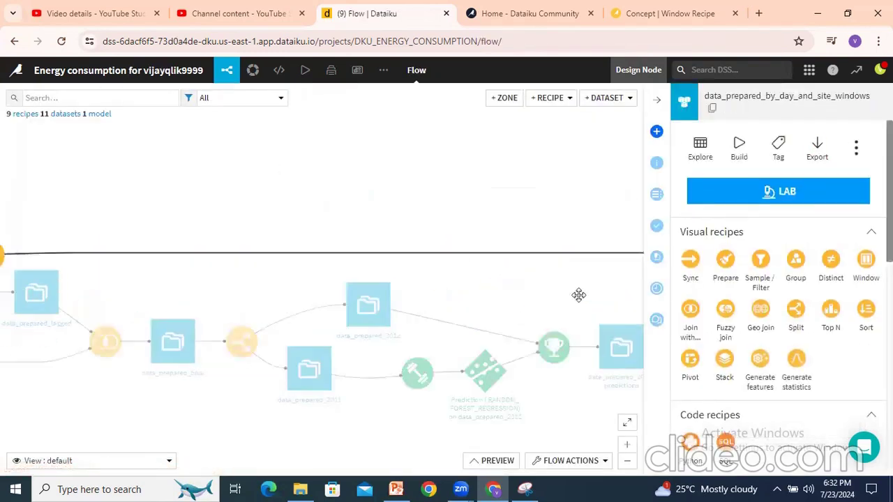
double_click(264, 269)
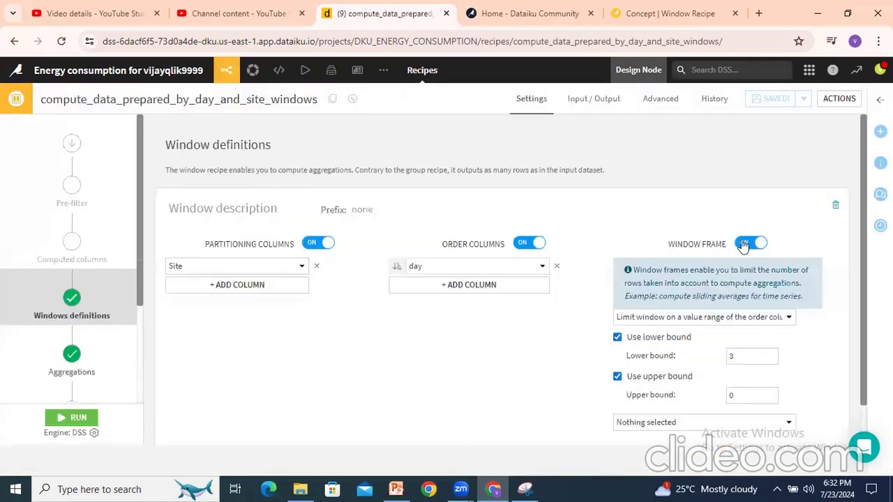
left_click(744, 244)
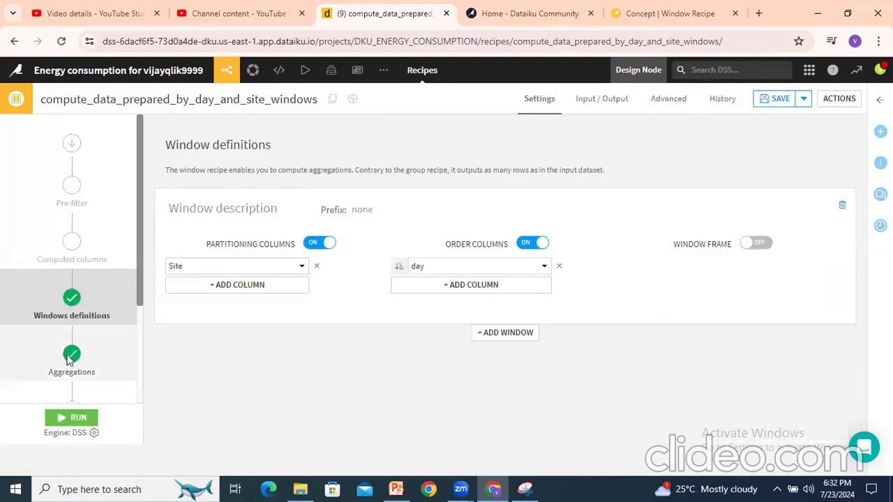
Check the consomation_day aggregation, rerun the window recipe and open its output dataset.
left_click(69, 359)
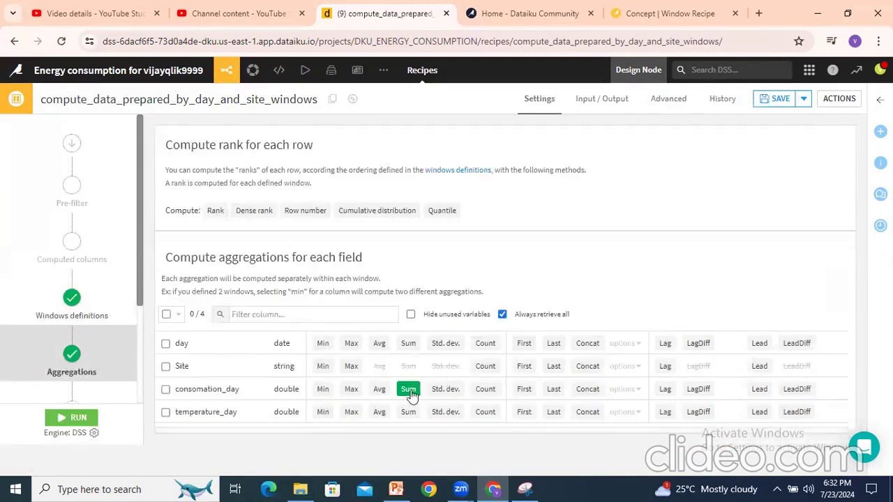
left_click(73, 417)
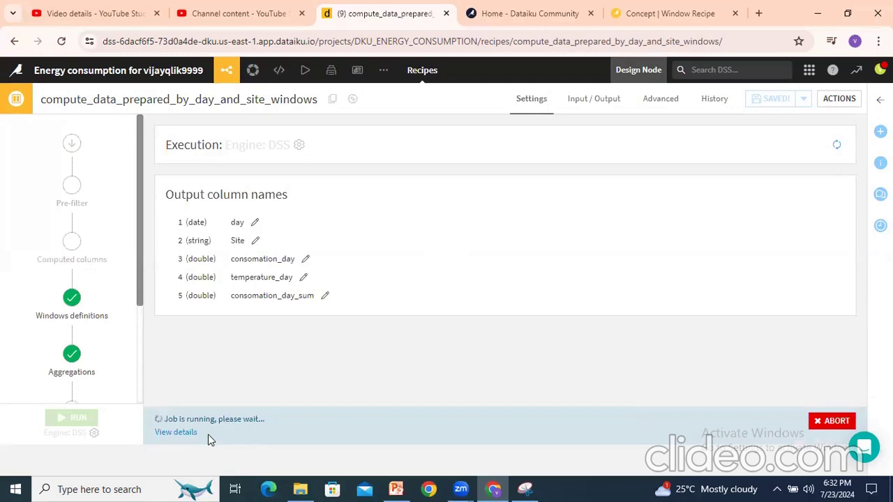
left_click(200, 433)
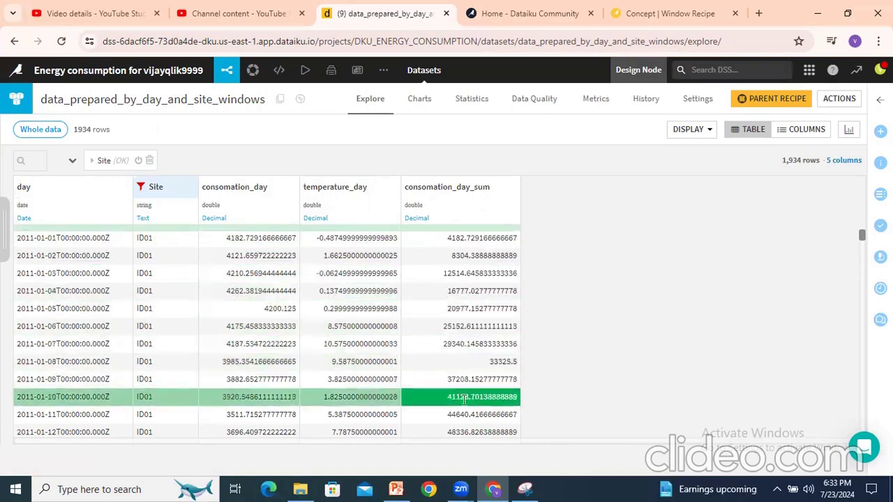
Look through the recomputed consomation_day_sum rows and remove the Site filter from the dataset.
scroll(498, 335, "down", 15)
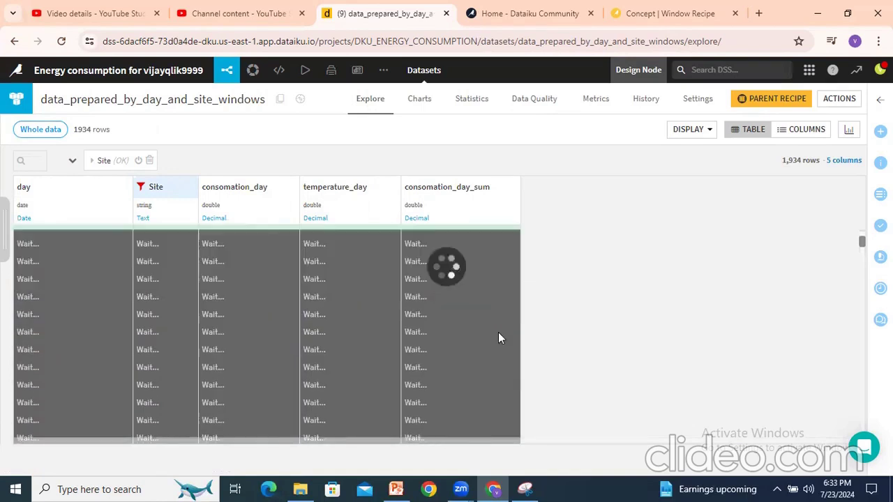
left_click(171, 192)
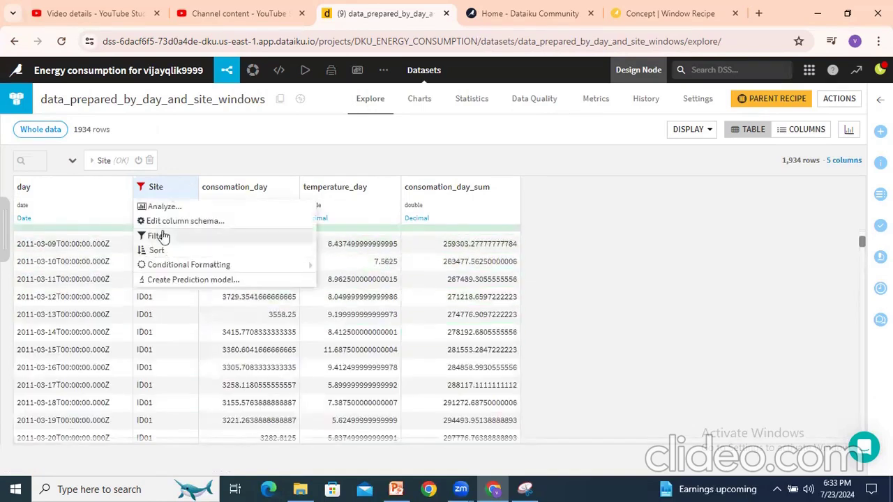
left_click(151, 160)
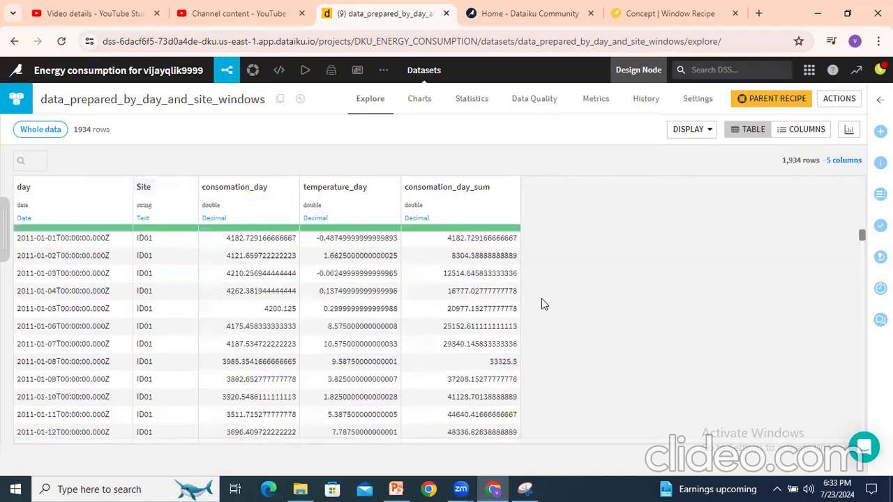
Look through the consomation_day_sum values of the ID01 rows down to where the ID18 rows begin.
scroll(544, 304, "down", 1)
scroll(543, 304, "down", 20)
scroll(543, 305, "down", 20)
scroll(544, 305, "down", 20)
scroll(544, 304, "down", 20)
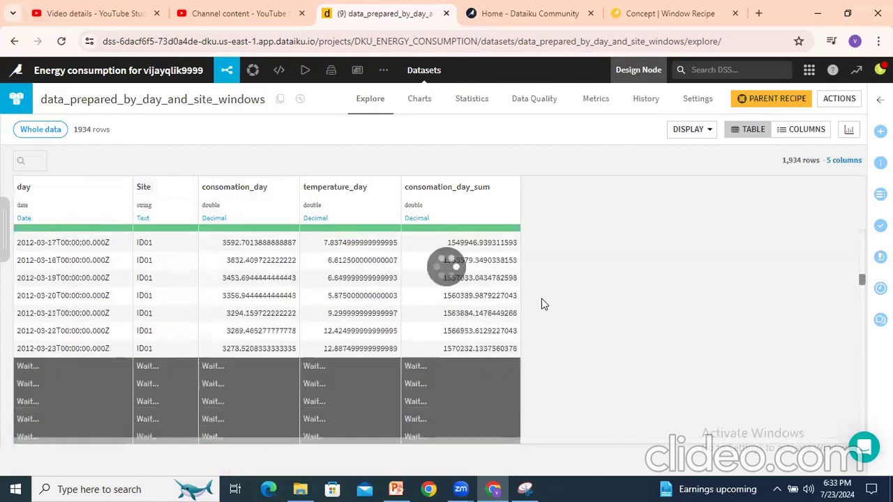
scroll(544, 304, "down", 8)
scroll(544, 304, "down", 20)
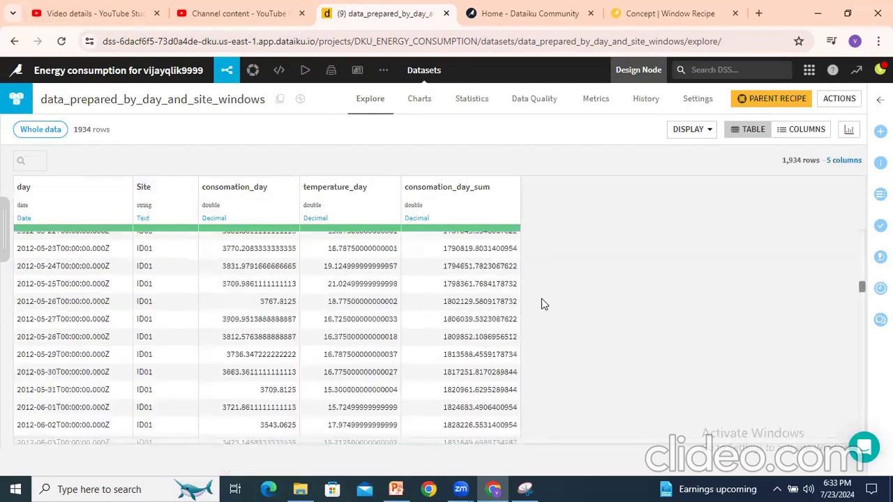
scroll(544, 304, "up", 8)
scroll(543, 304, "down", 4)
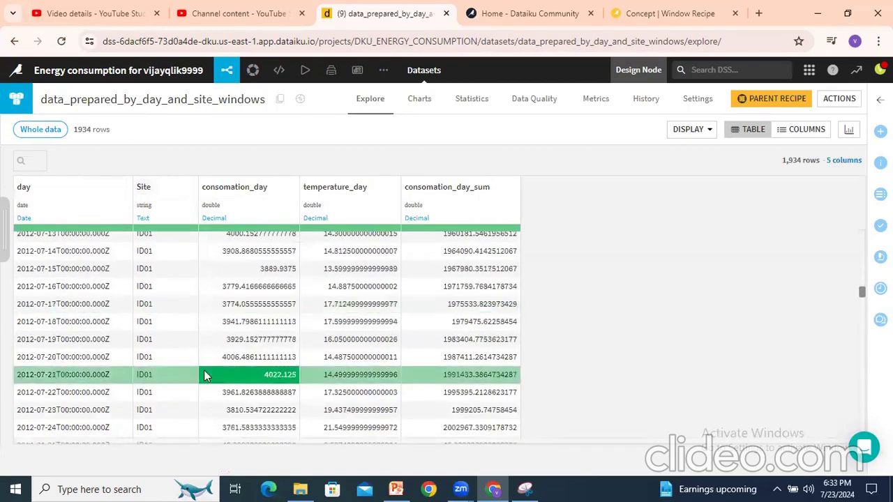
scroll(203, 370, "down", 5)
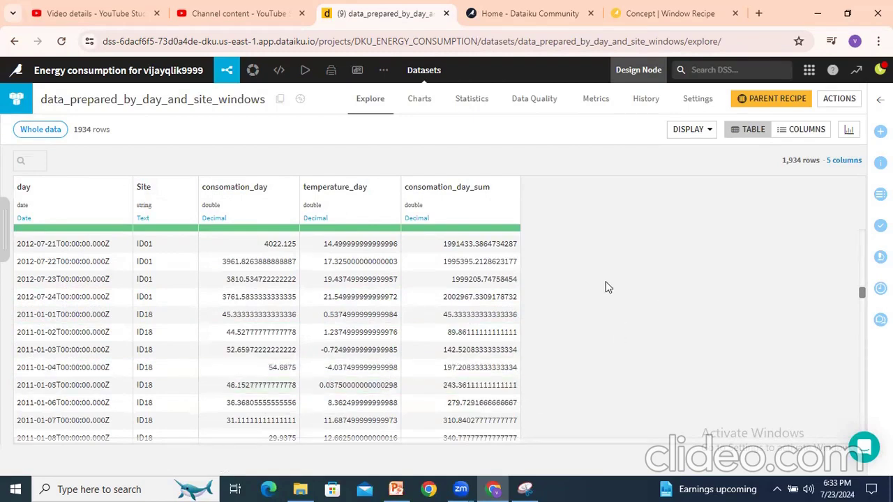
Reopen the window recipe from the flow and review its window definitions and aggregations.
mouse_move(227, 70)
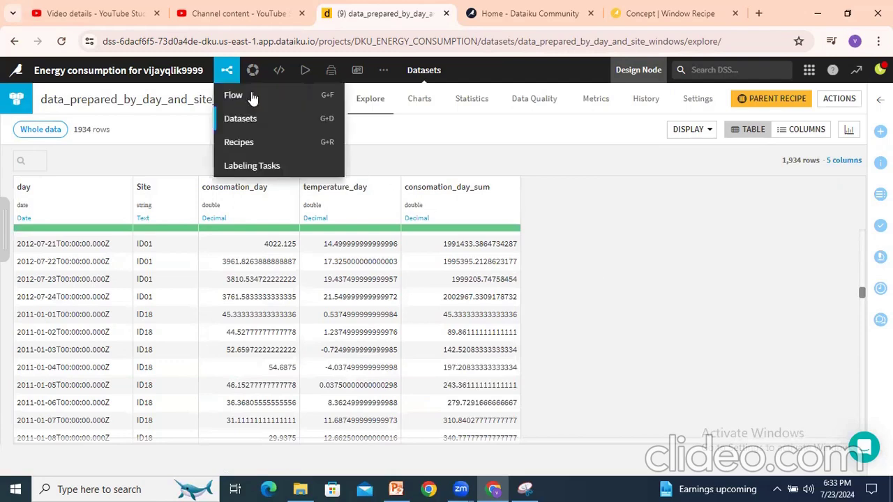
left_click(233, 93)
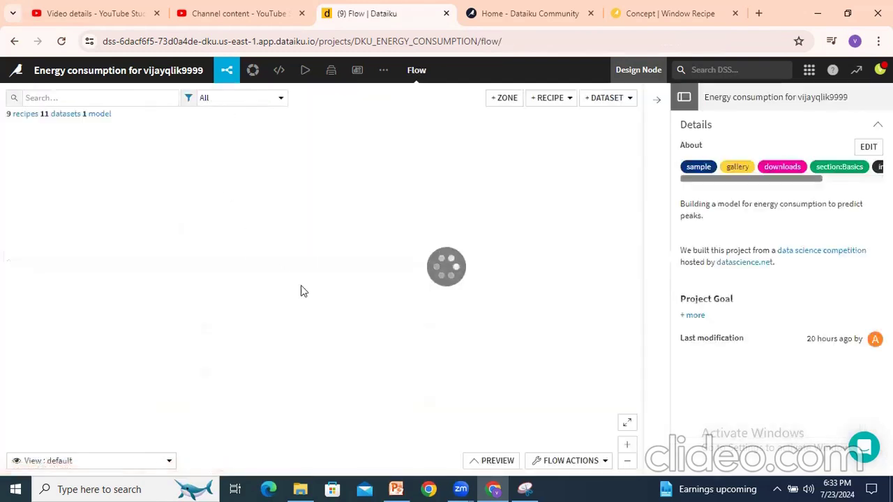
left_click_drag(216, 261, 640, 314)
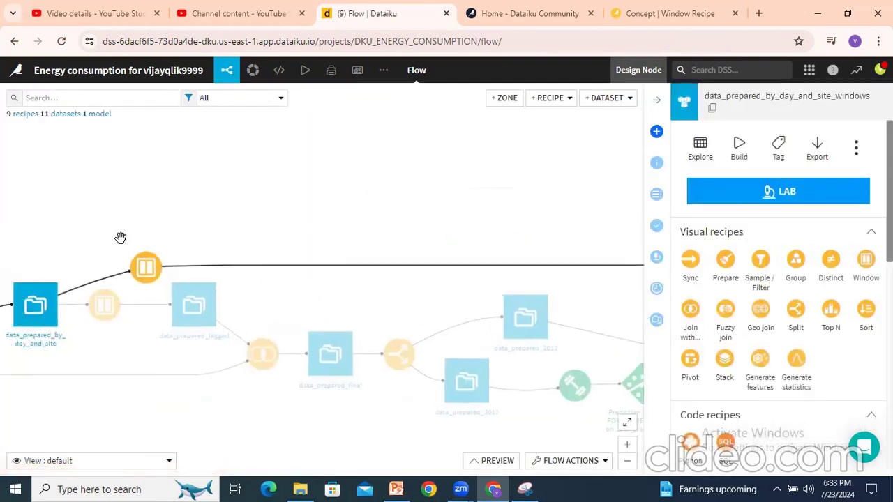
double_click(150, 272)
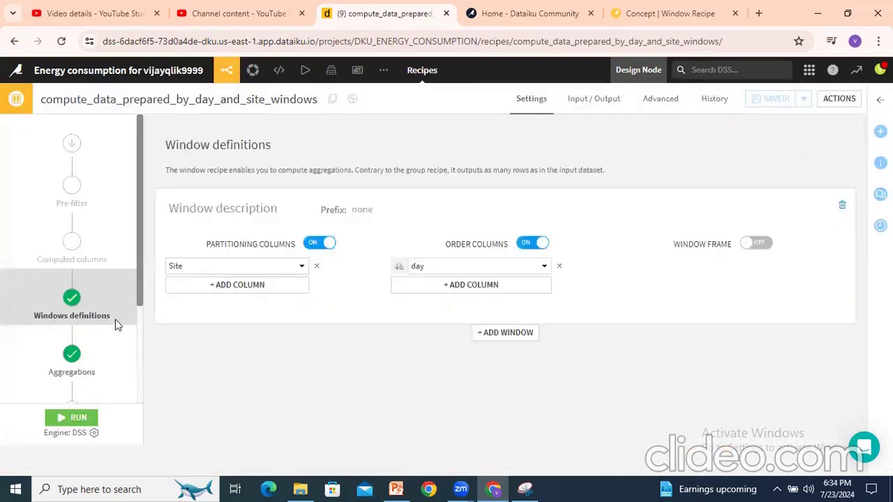
left_click(72, 356)
left_click(524, 343)
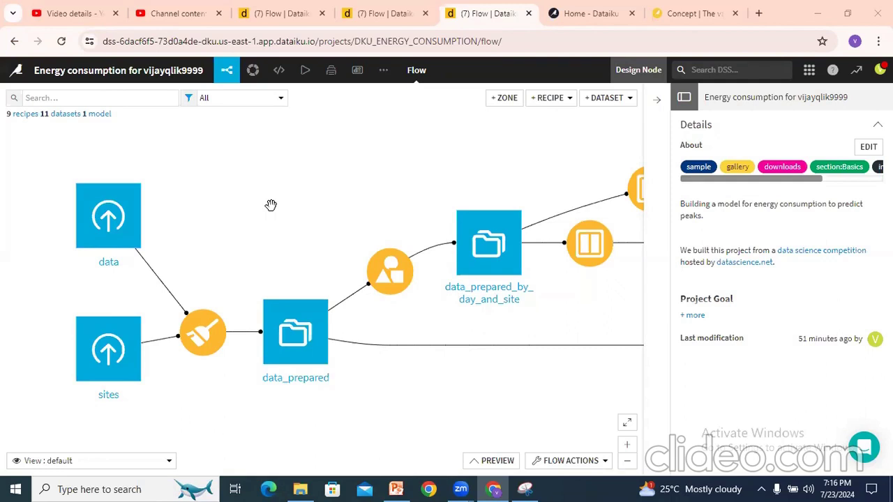
Open the data dataset from the flow to examine its columns, and return to the flow.
double_click(124, 221)
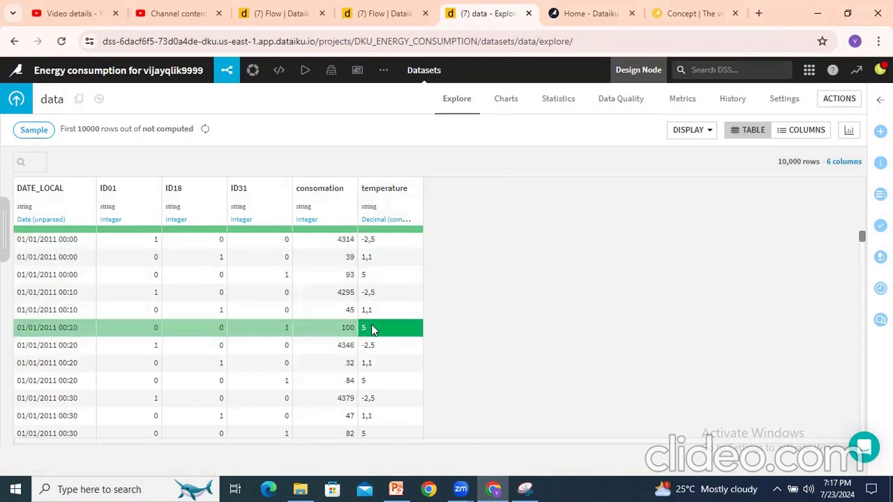
mouse_move(226, 70)
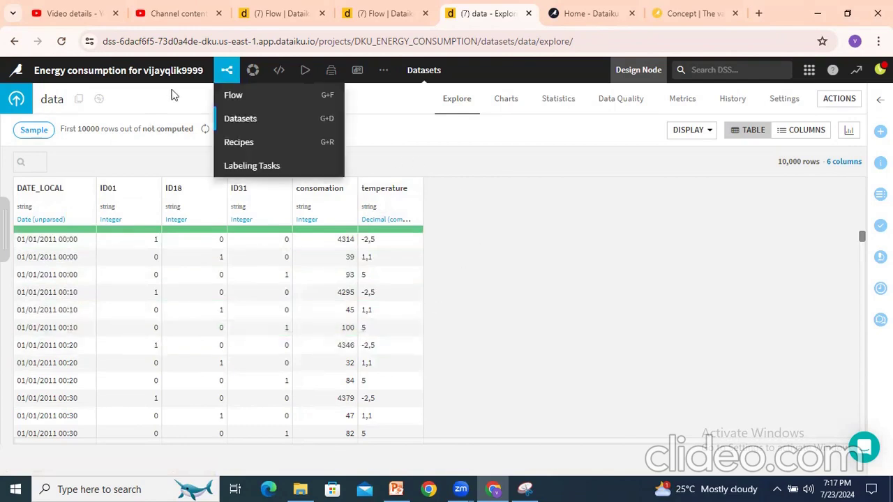
left_click(232, 101)
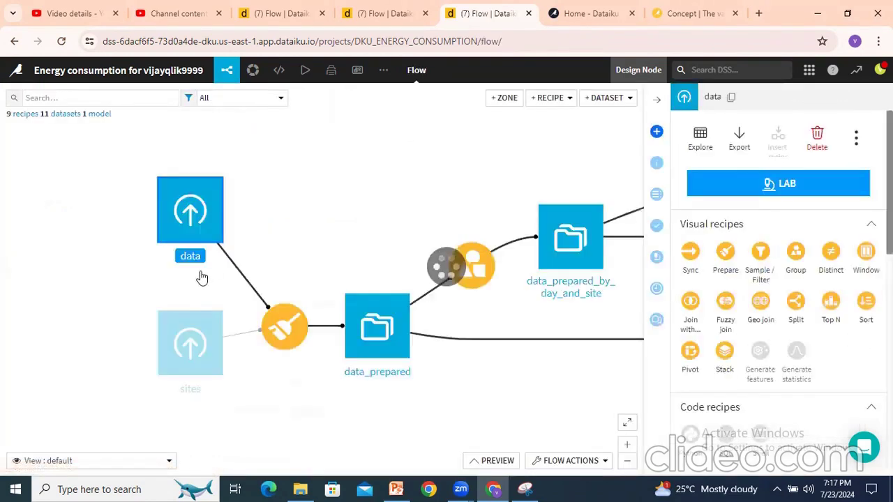
Open the sites dataset, examine the ID01, ID18 and ID31 rows, and return to the flow.
left_click_drag(303, 280, 307, 228)
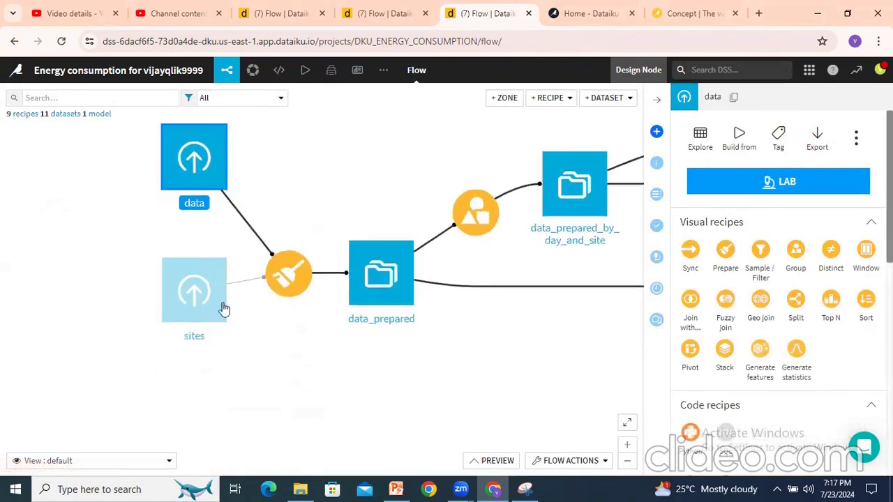
left_click(287, 279)
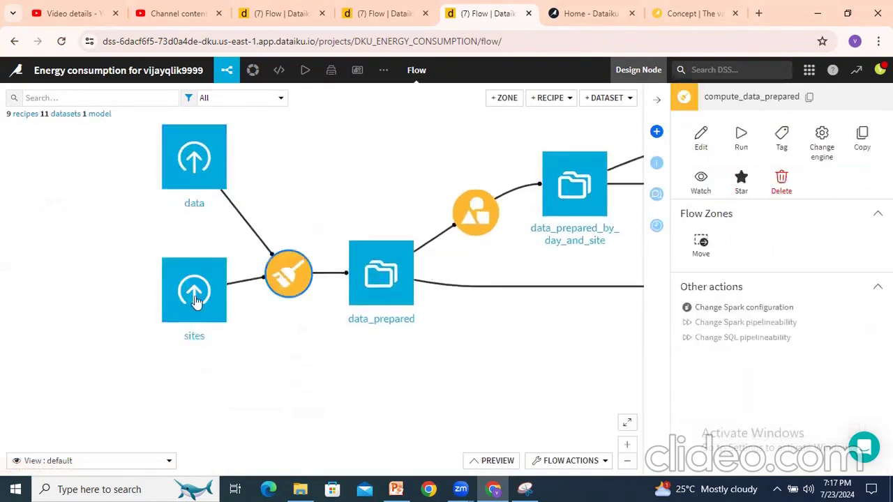
mouse_move(187, 301)
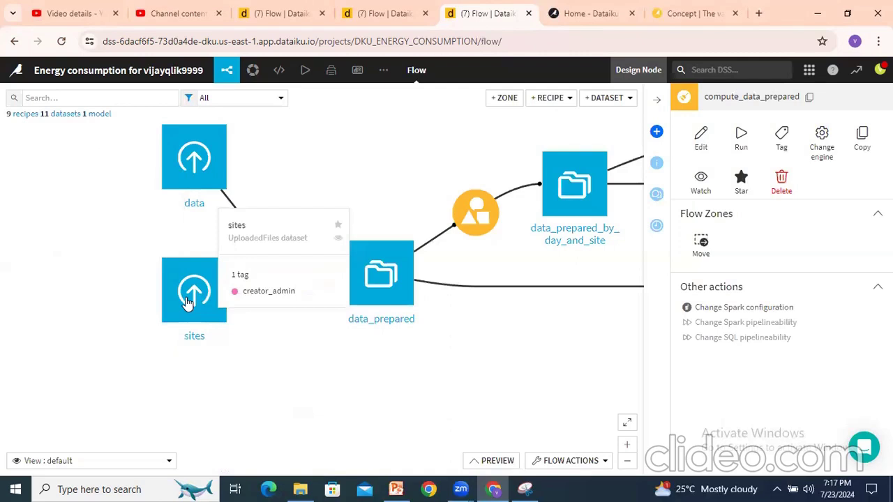
double_click(187, 301)
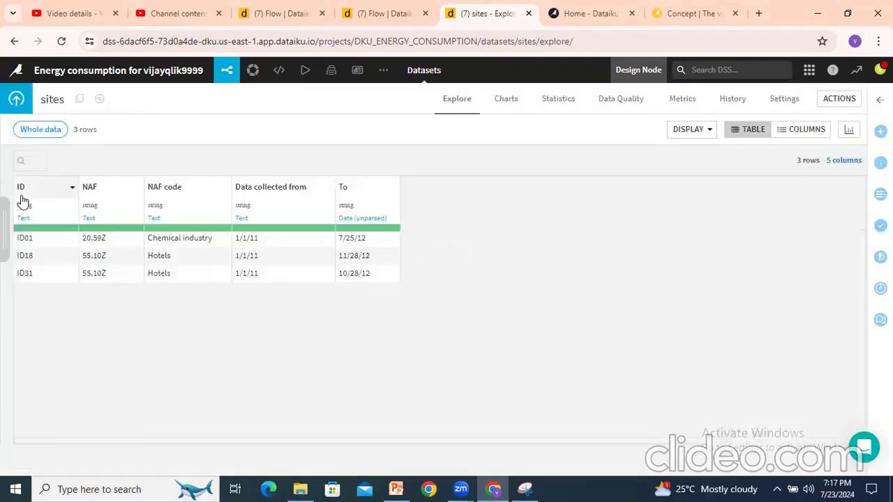
left_click(31, 237)
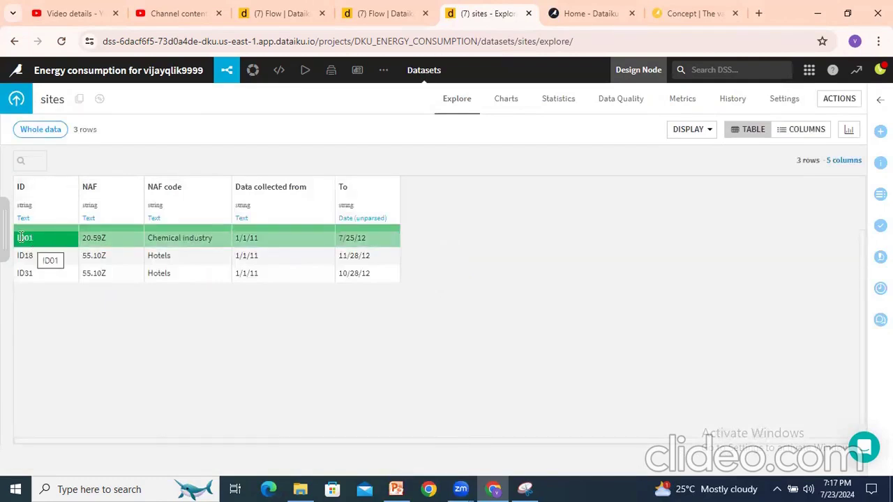
left_click(27, 256)
left_click(27, 275)
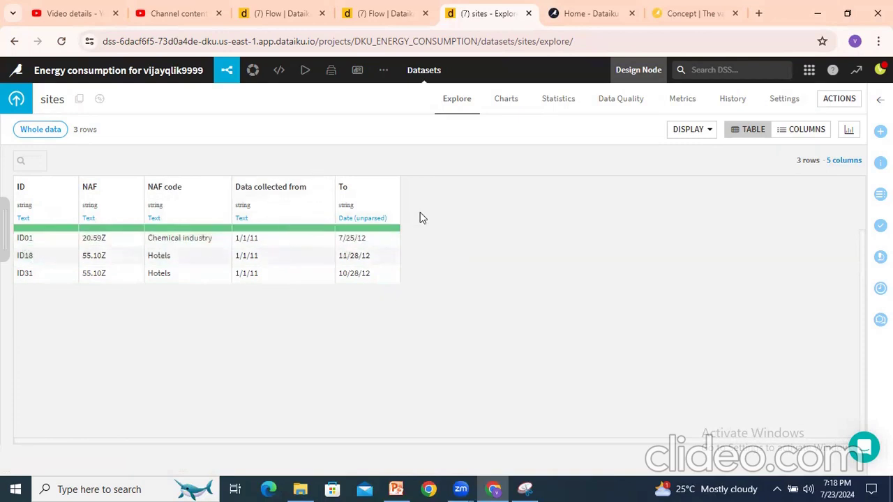
mouse_move(227, 69)
left_click(231, 94)
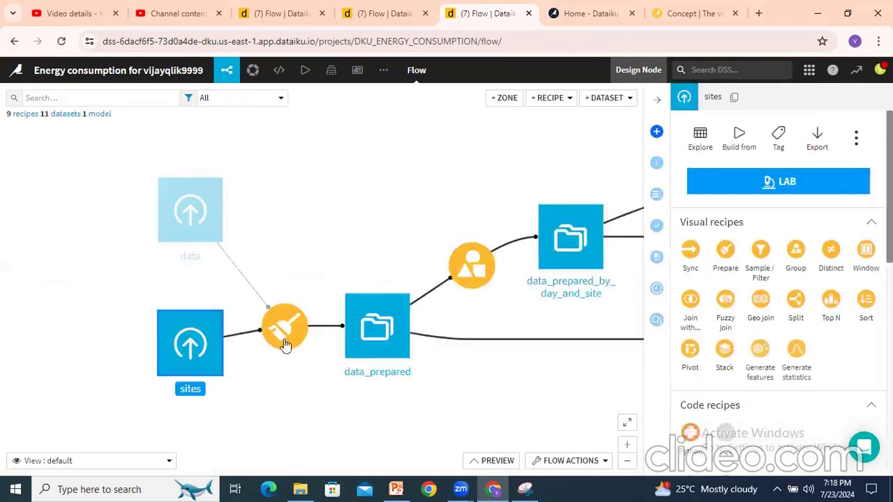
double_click(285, 340)
mouse_move(227, 70)
left_click(231, 98)
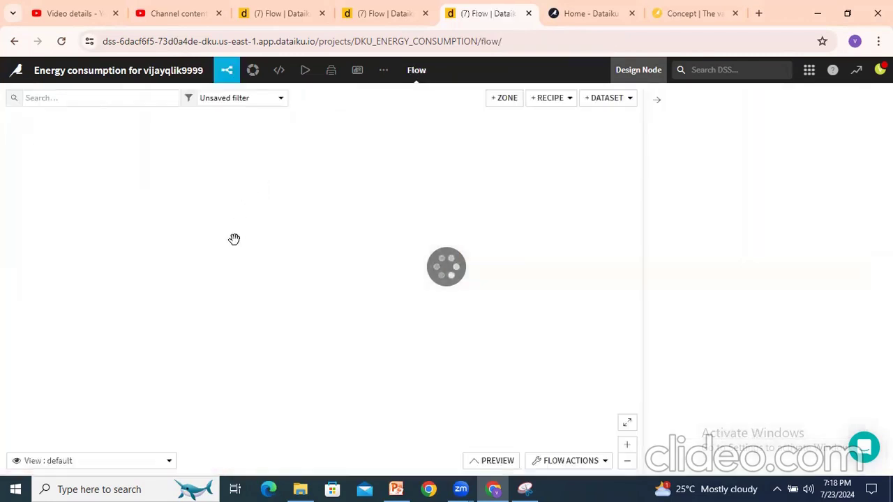
left_click(75, 209)
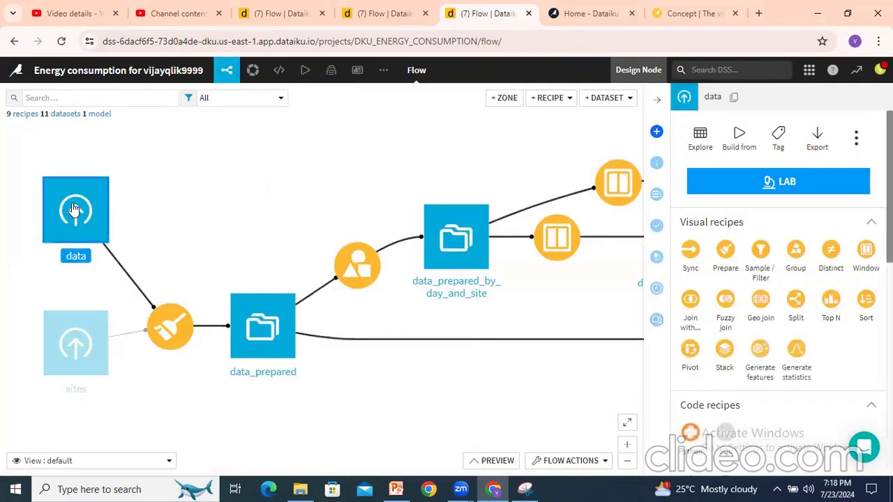
left_click(726, 255)
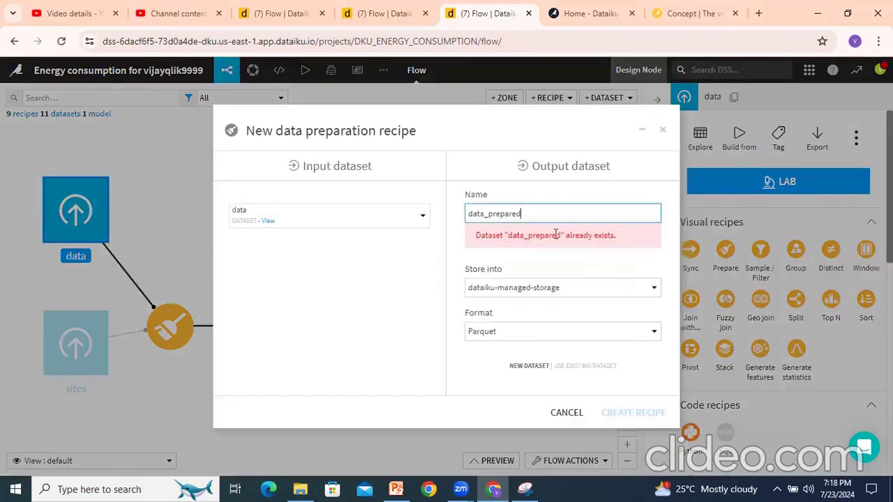
left_click(565, 413)
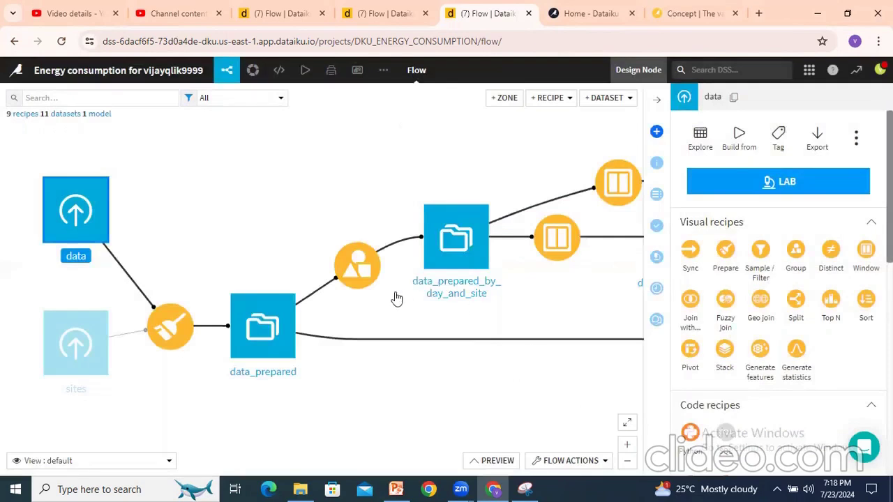
Open the compute_data_prepared recipe and disable all nine script steps, working from the last one up to the first.
double_click(173, 335)
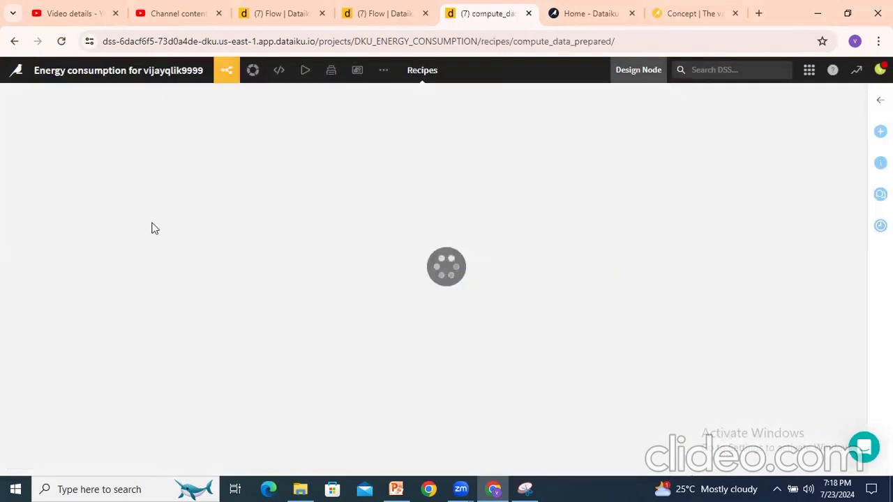
scroll(116, 288, "down", 3)
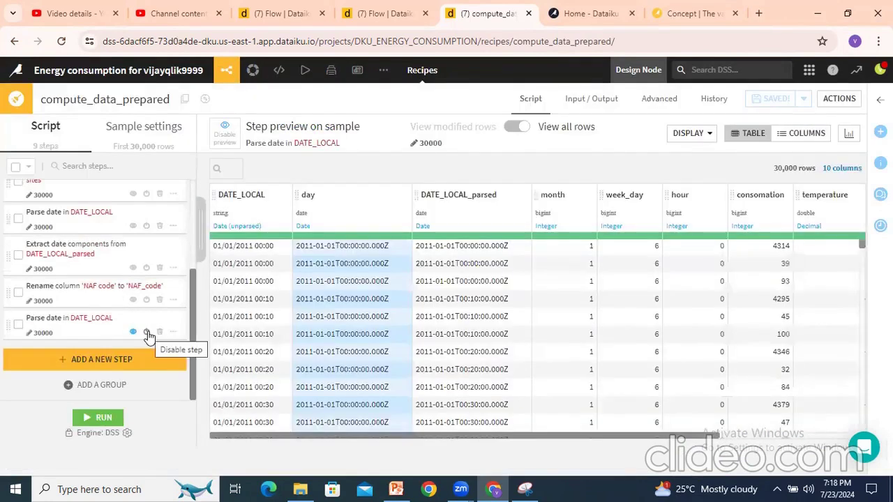
left_click(146, 333)
left_click(146, 299)
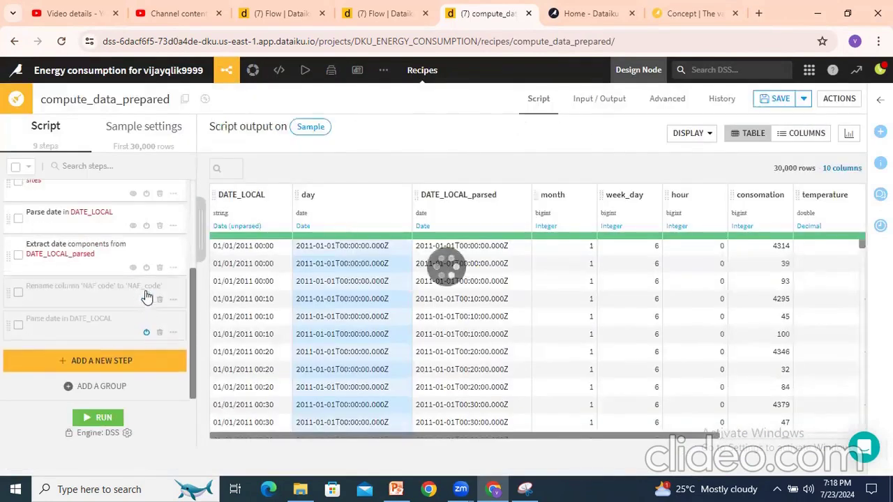
left_click(146, 270)
left_click(147, 225)
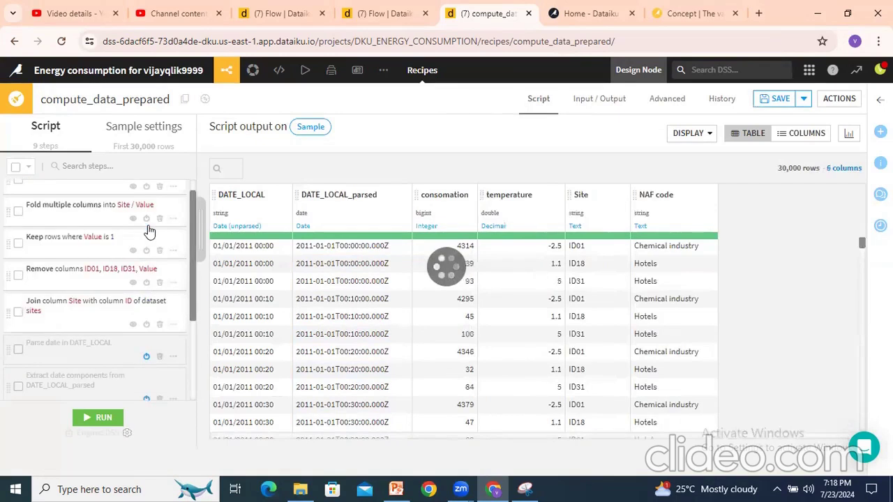
left_click(147, 325)
left_click(147, 283)
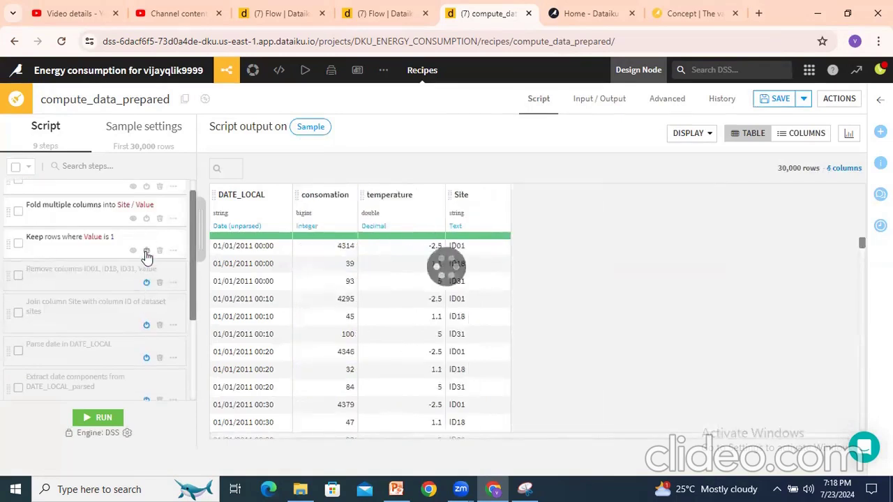
left_click(146, 251)
left_click(146, 220)
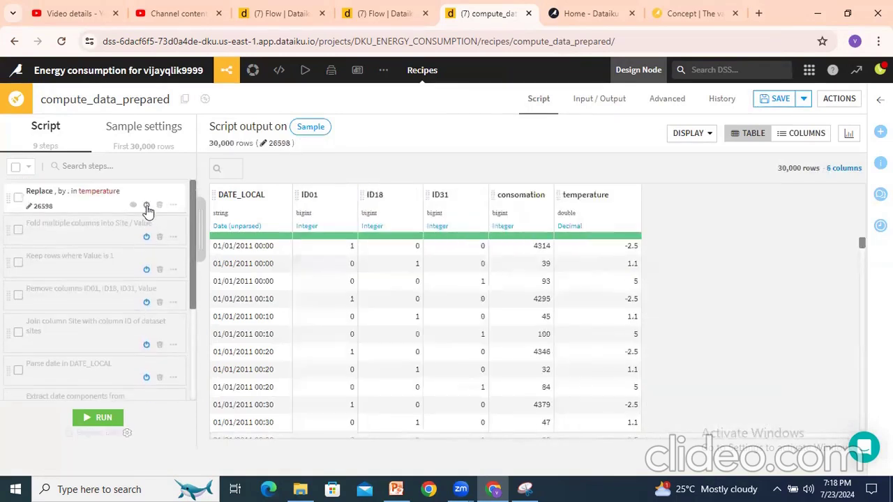
left_click(146, 204)
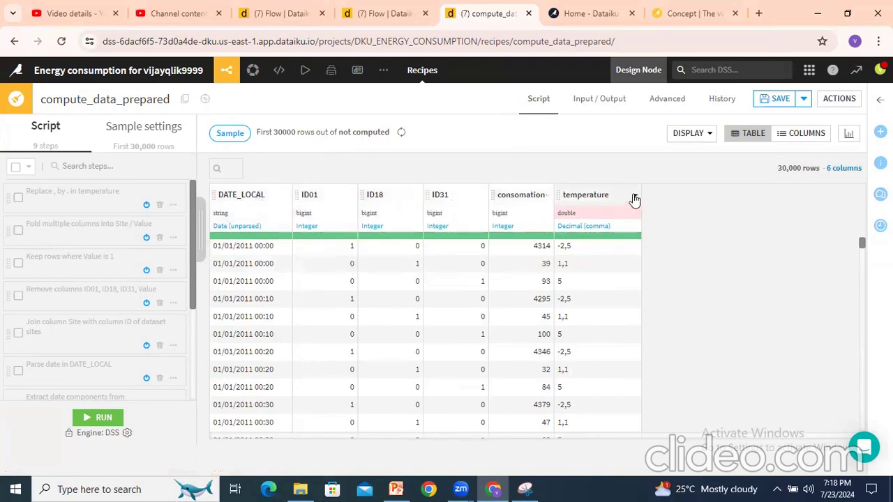
Expand the Replace step on temperature and review its column, comma-to-dot replacement, match mode and normalization mode.
left_click(65, 199)
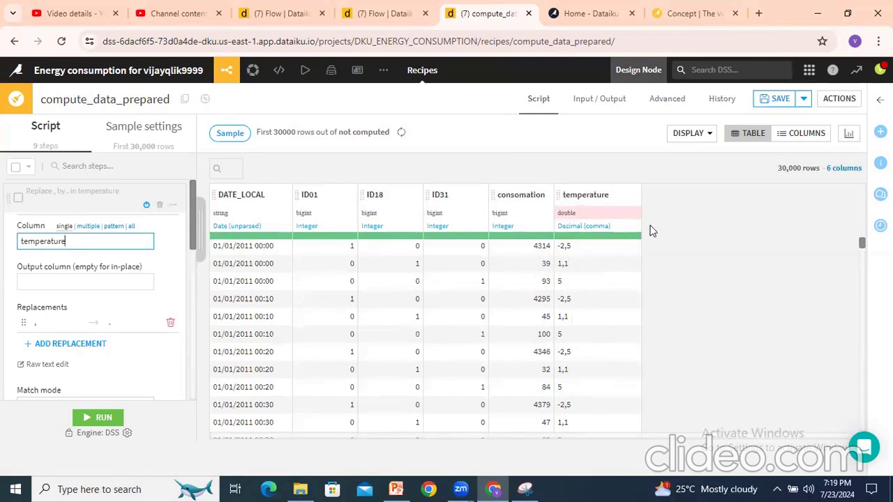
left_click(46, 267)
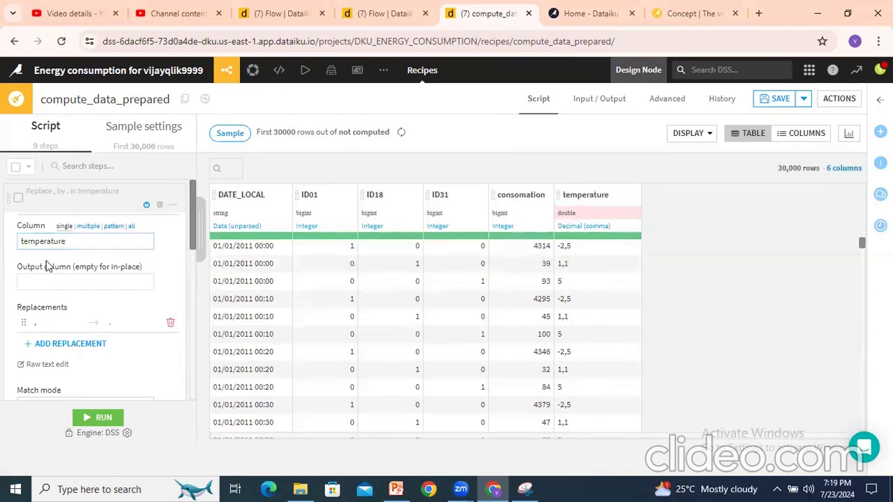
scroll(47, 265, "down", 1)
left_click(43, 259)
left_click(149, 260)
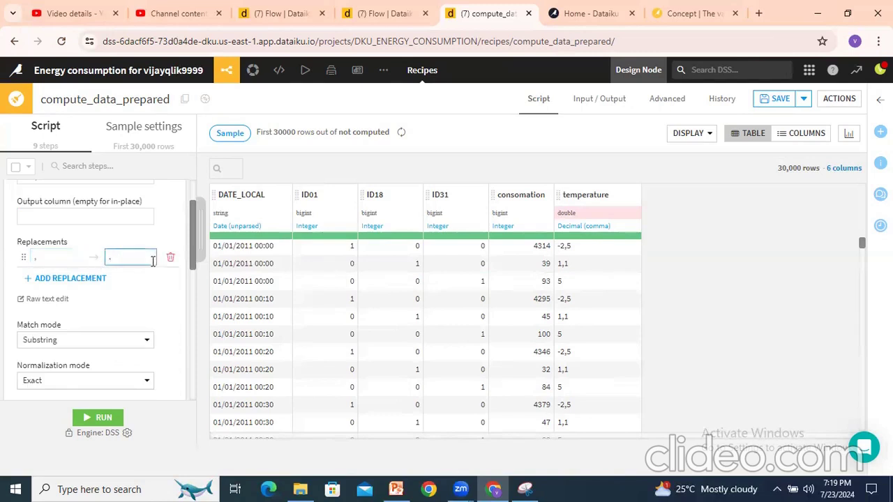
scroll(128, 299, "down", 1)
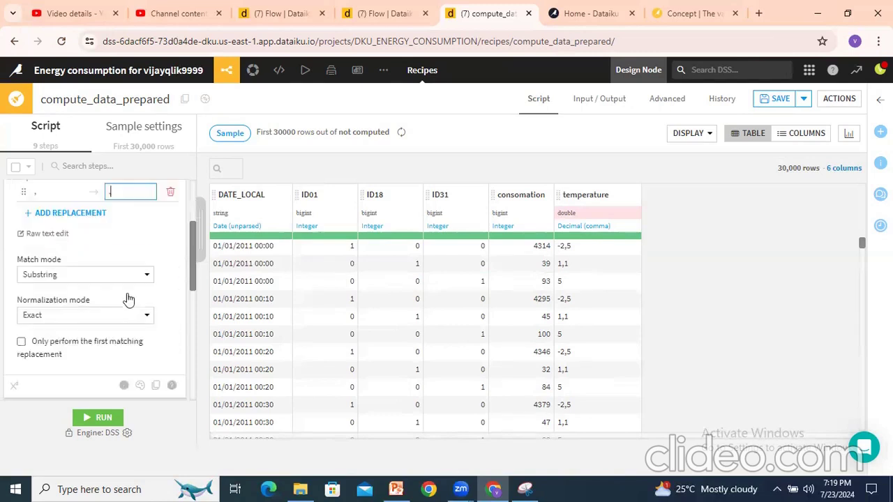
scroll(57, 276, "up", 2)
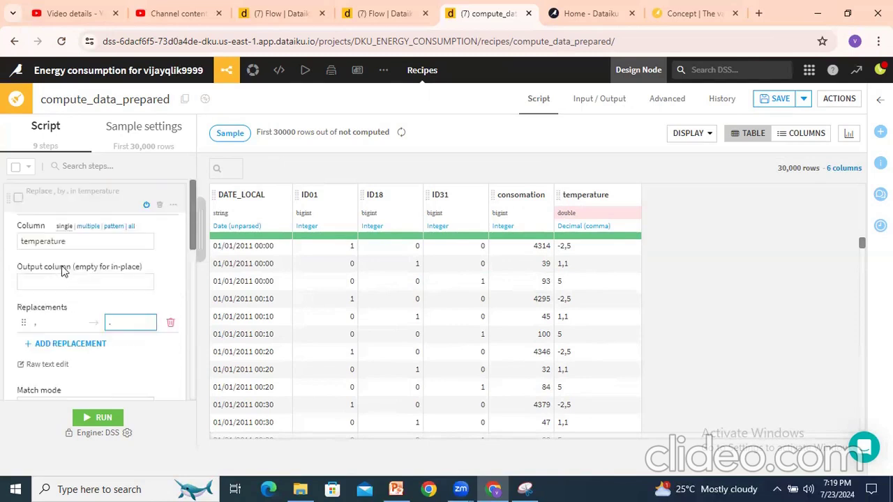
Enable the Replace step on temperature and collapse its settings.
left_click(147, 206)
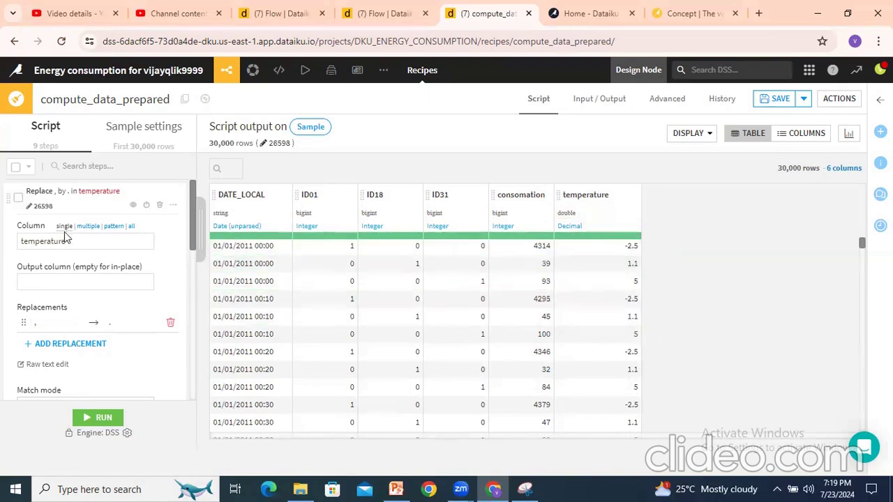
left_click(78, 198)
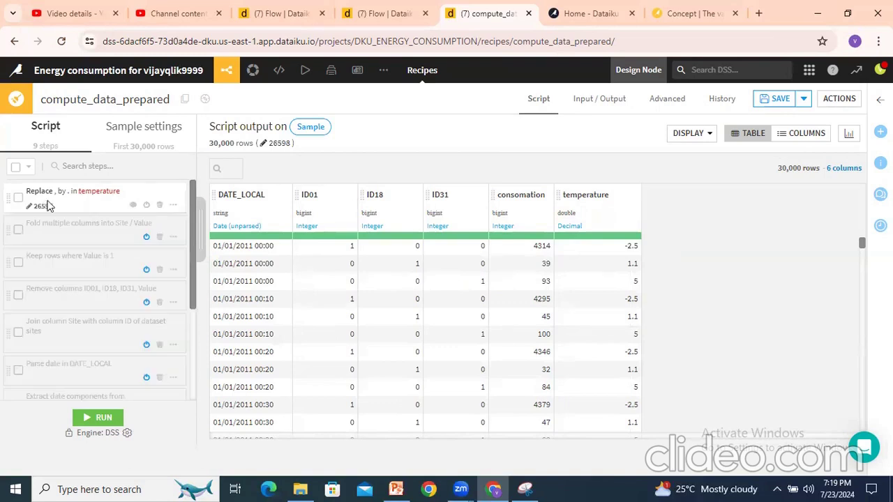
Review the Fold multiple columns step for ID01, ID18 and ID31 into Site / Value, then enable and collapse it.
left_click(52, 224)
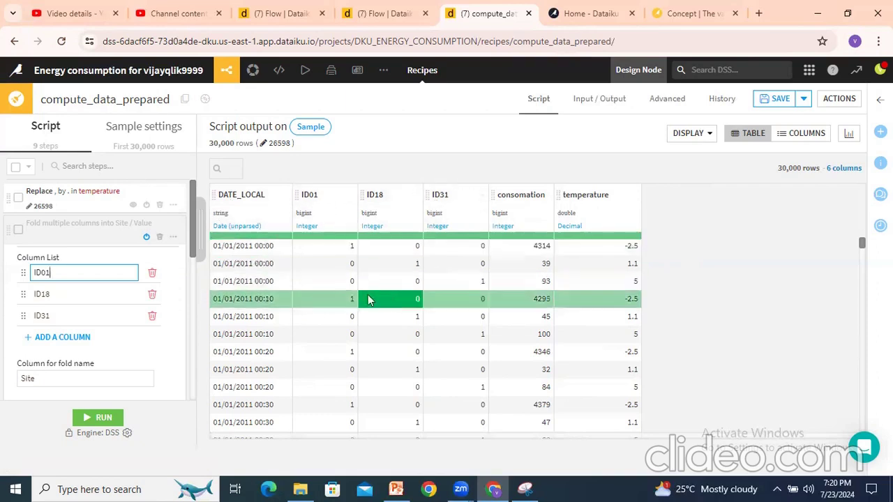
left_click(285, 161)
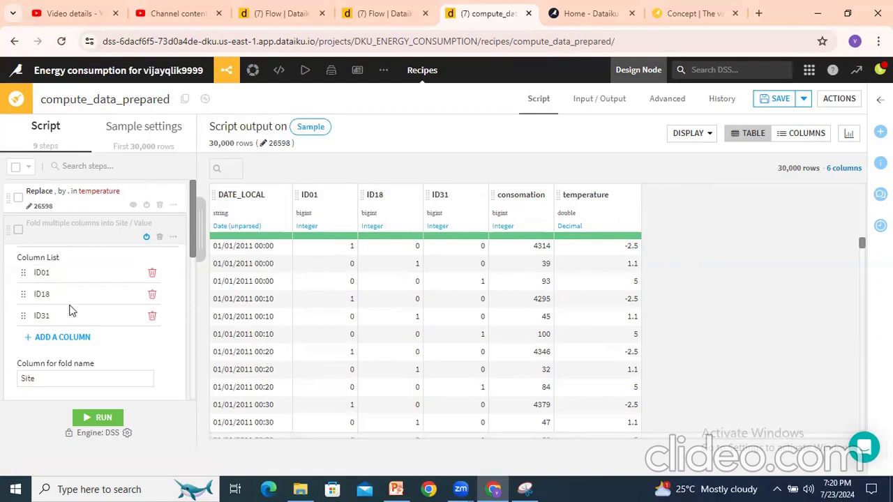
scroll(61, 356, "down", 1)
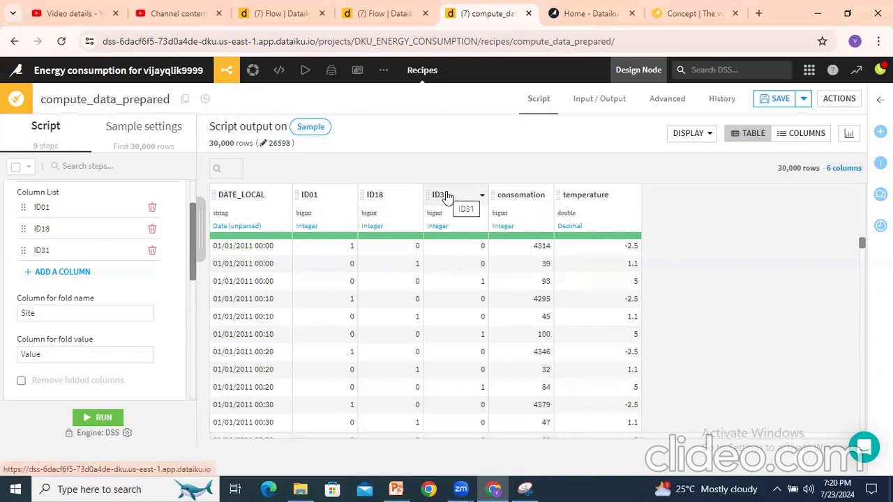
left_click(395, 265)
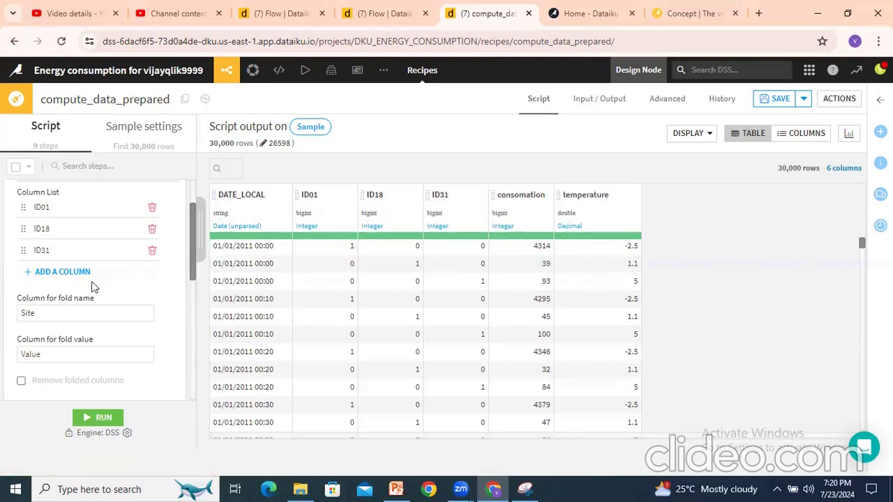
scroll(92, 282, "up", 1)
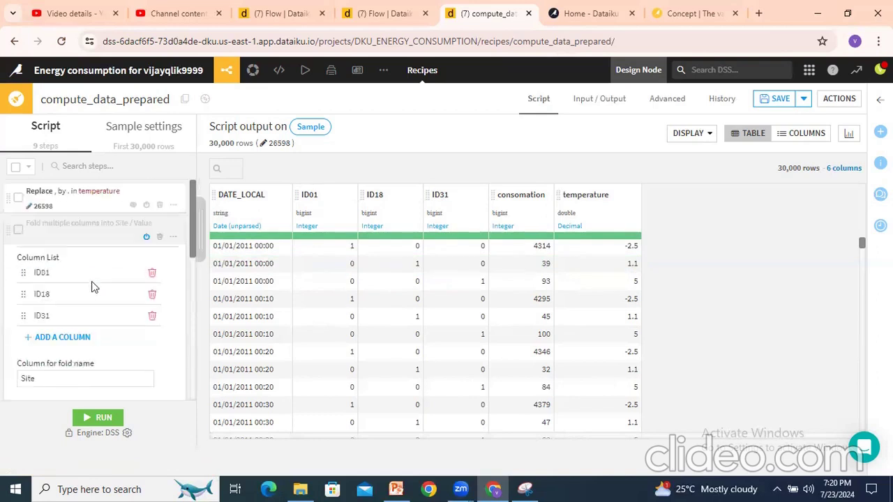
left_click(147, 239)
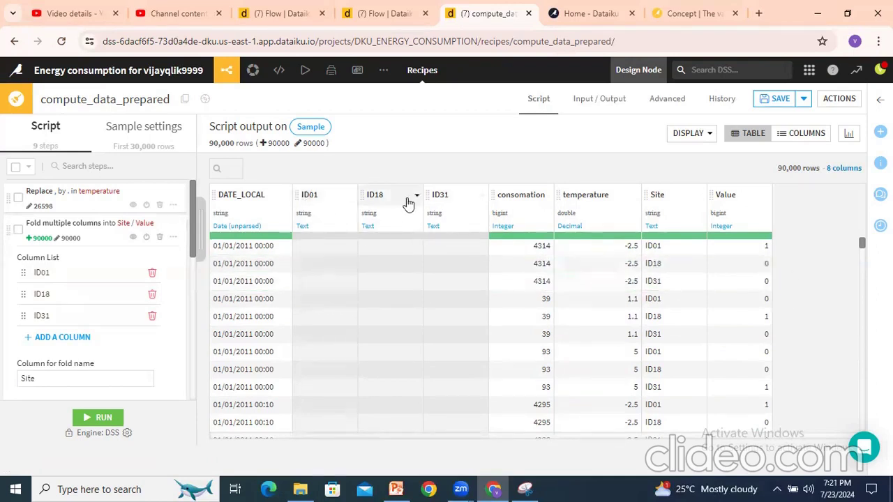
left_click(117, 231)
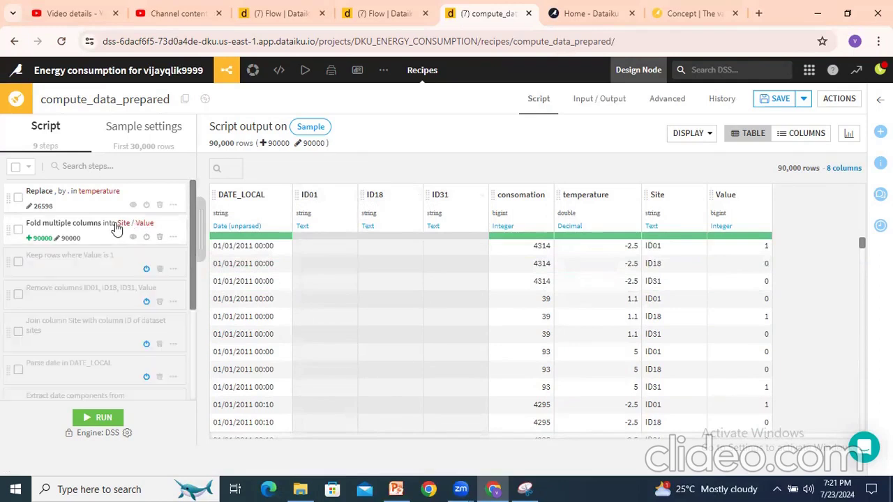
Review the filter step that keeps rows where Value is 1, then enable and collapse it.
left_click(63, 260)
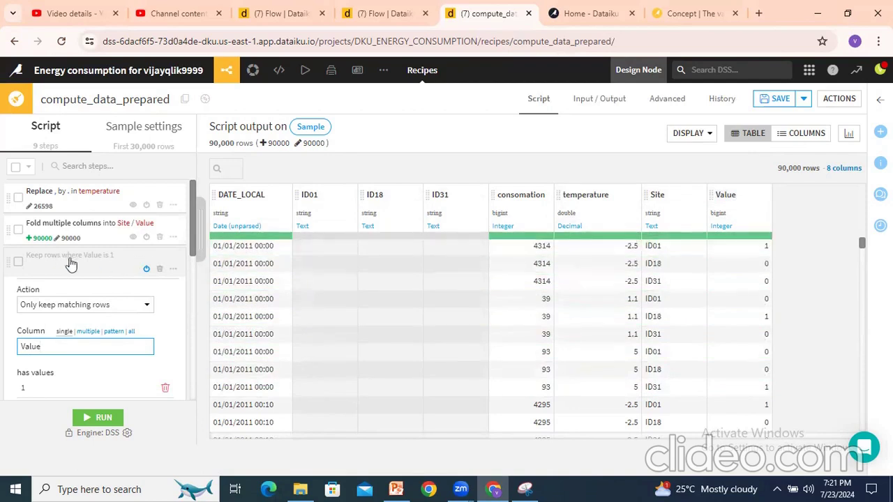
scroll(69, 319, "down", 2)
scroll(105, 300, "up", 2)
left_click(146, 270)
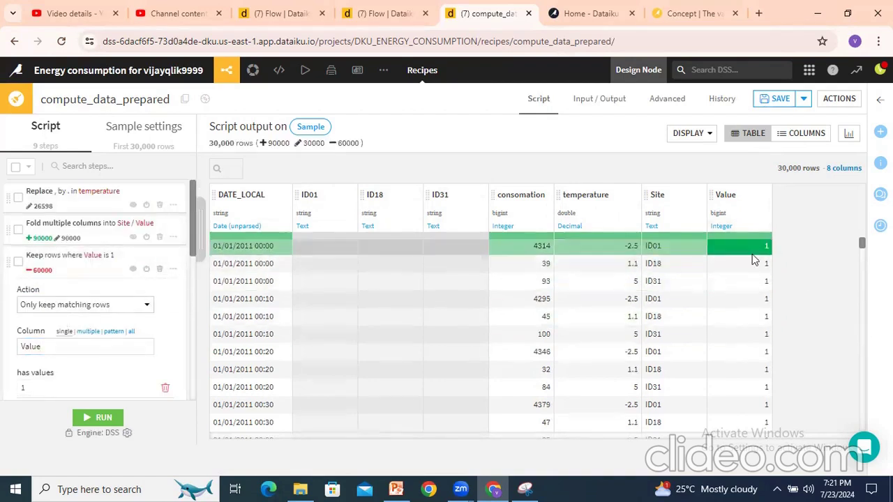
left_click(60, 262)
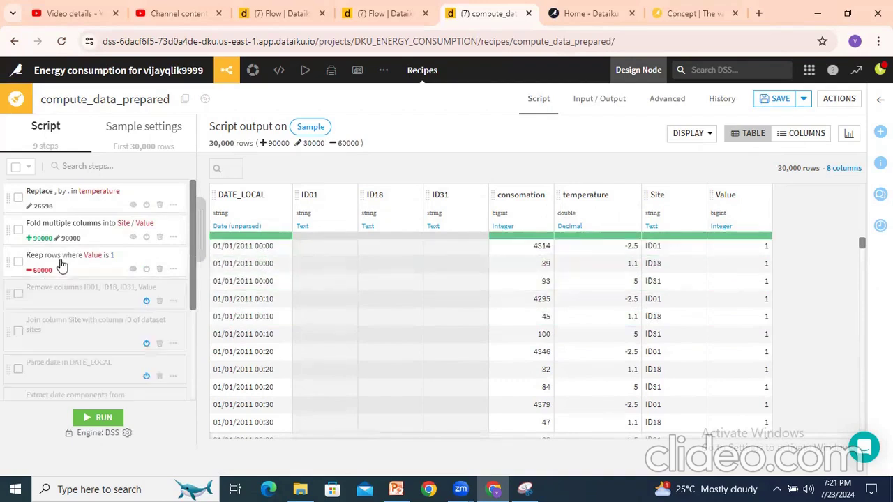
Review the step removing columns ID01, ID18, ID31 and Value, then enable and collapse it.
left_click(66, 296)
scroll(52, 312, "down", 1)
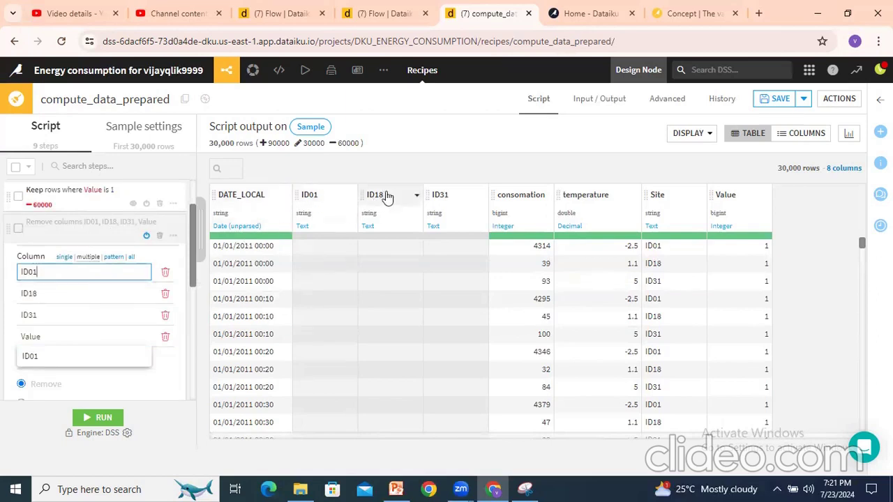
left_click(146, 236)
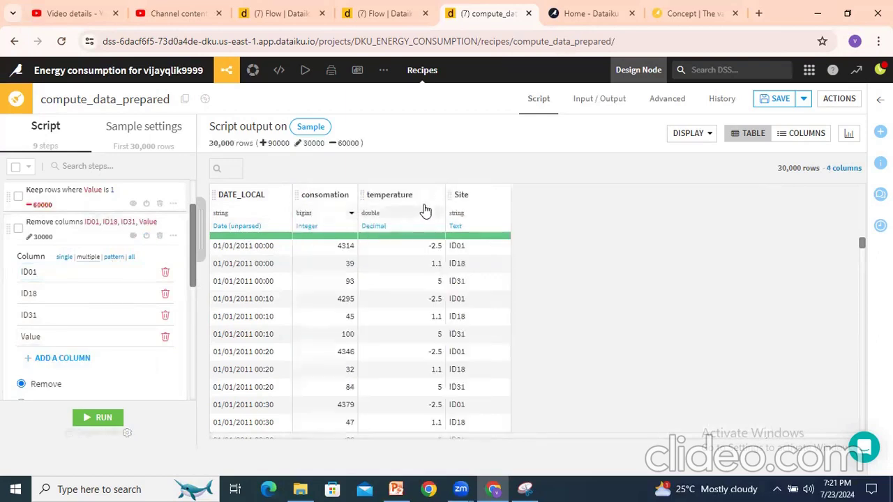
left_click(82, 234)
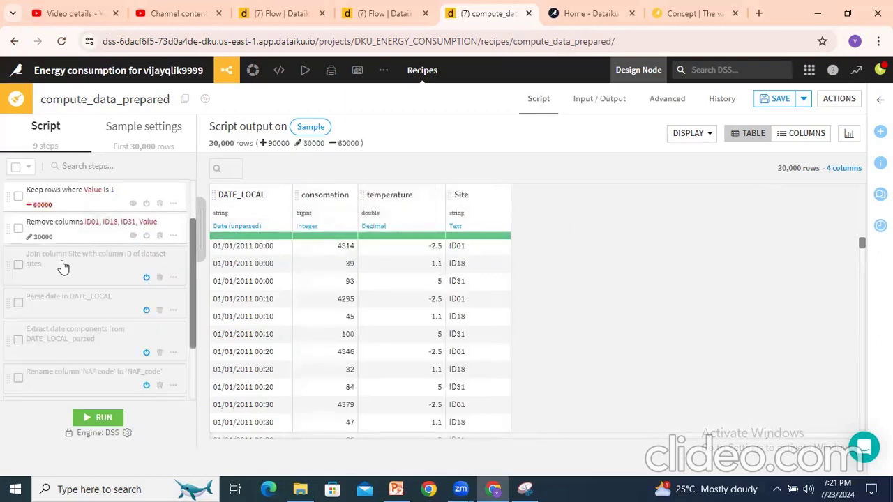
Review the join of Site with ID in the sites dataset retrieving NAF code, then enable and collapse the step.
left_click(63, 262)
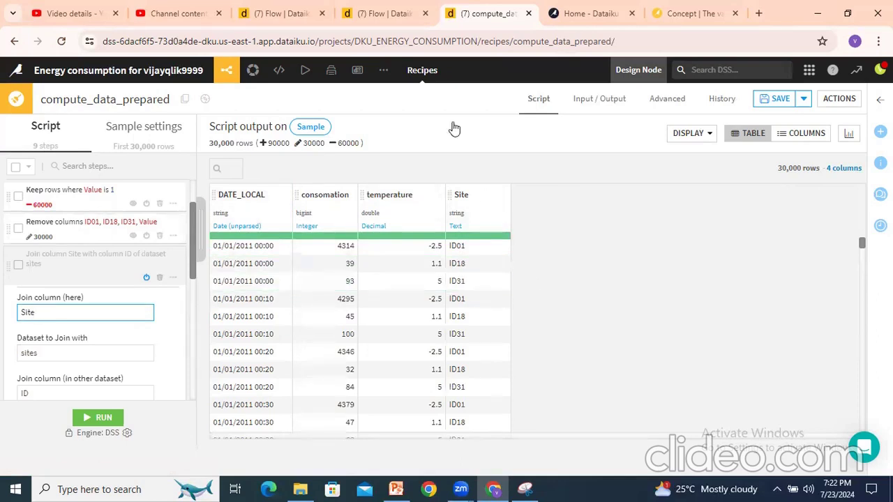
left_click(382, 14)
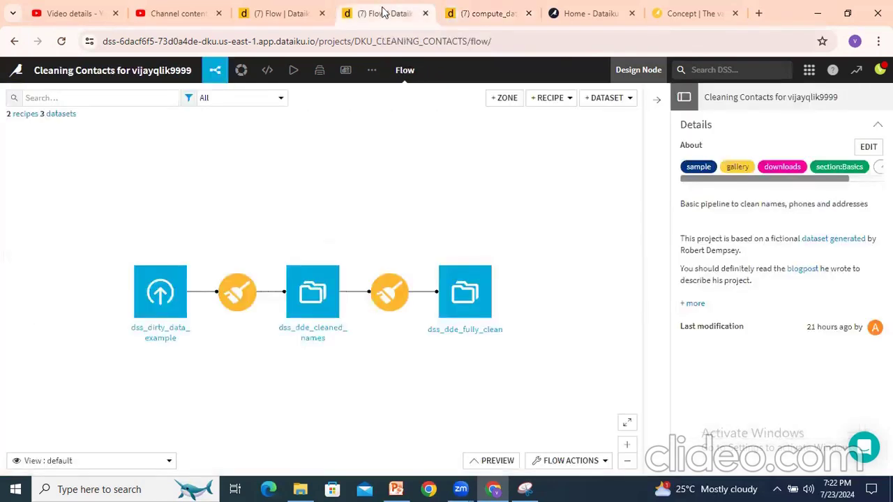
left_click(478, 7)
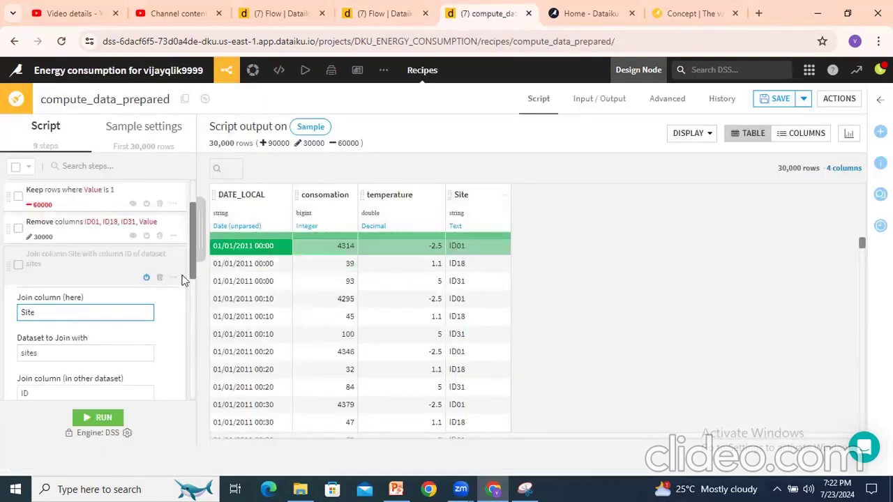
left_click(34, 340)
scroll(37, 340, "down", 2)
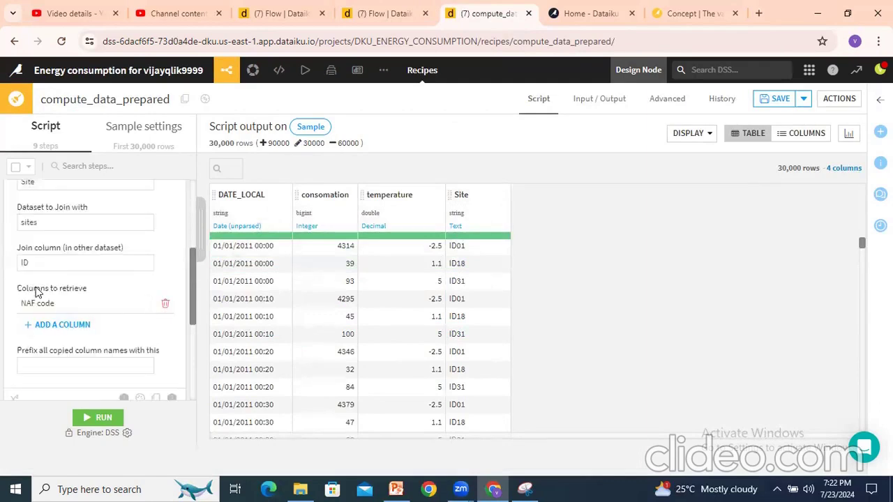
scroll(40, 247, "up", 1)
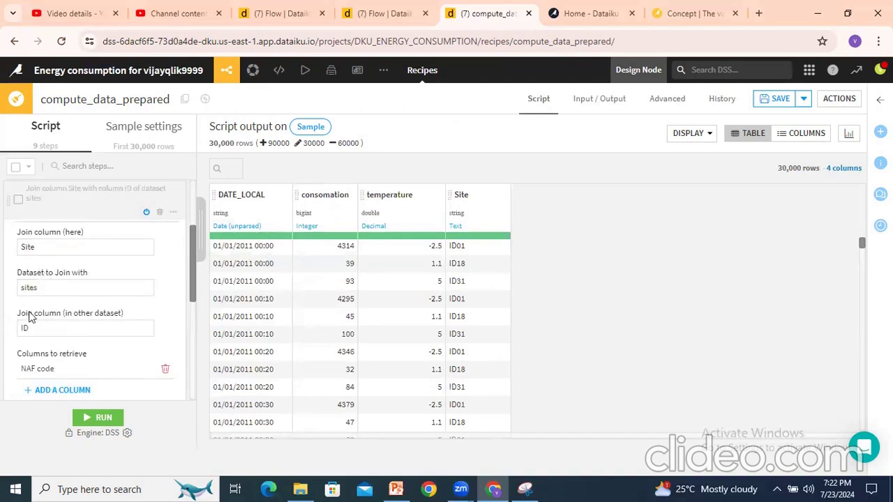
scroll(29, 318, "down", 1)
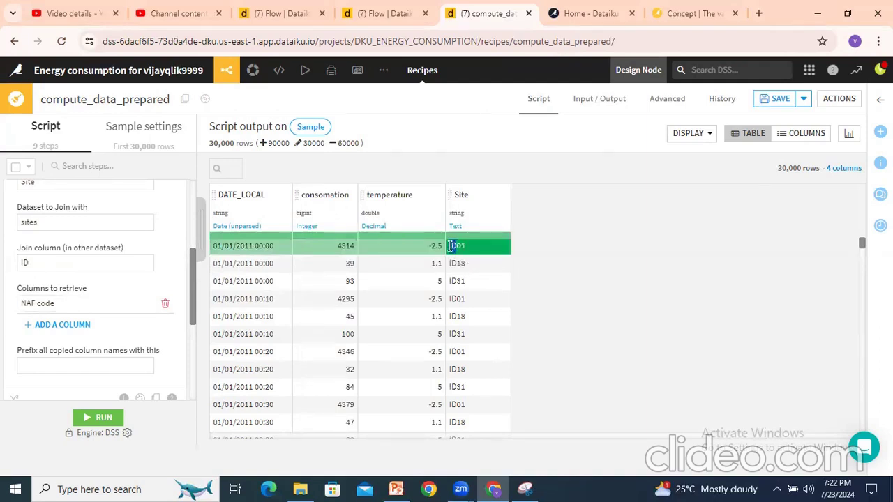
left_click(402, 170)
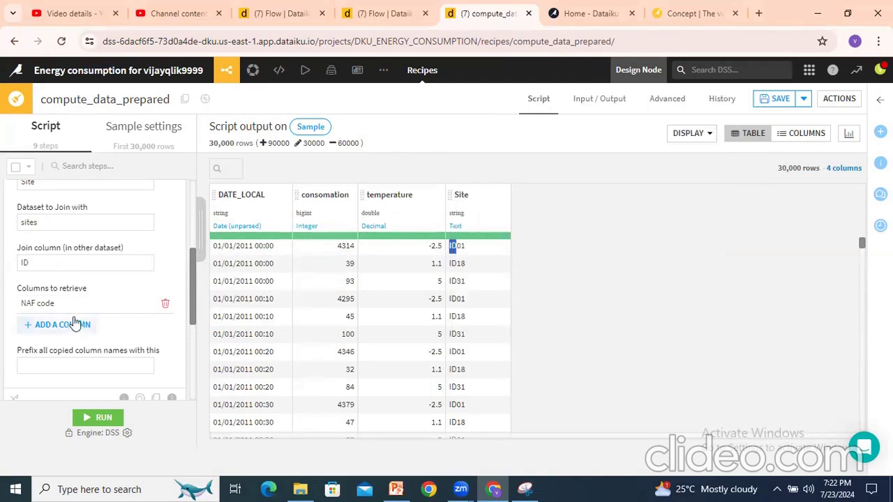
scroll(80, 325, "up", 2)
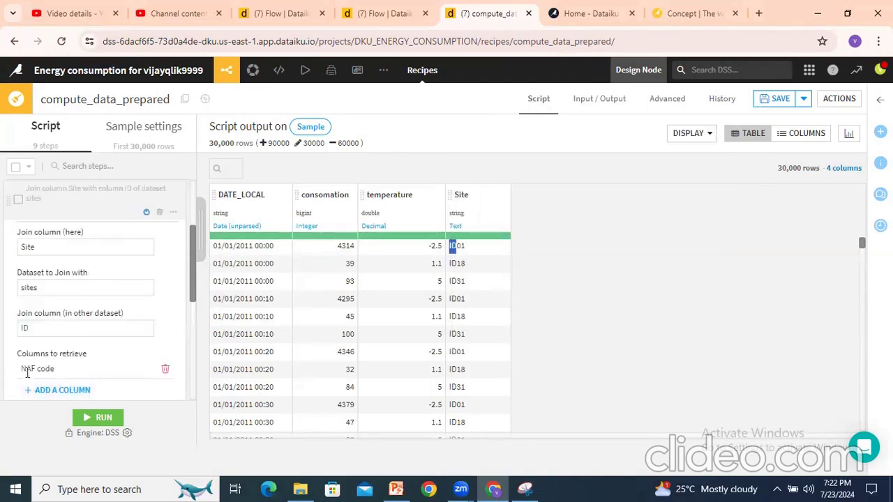
left_click(145, 213)
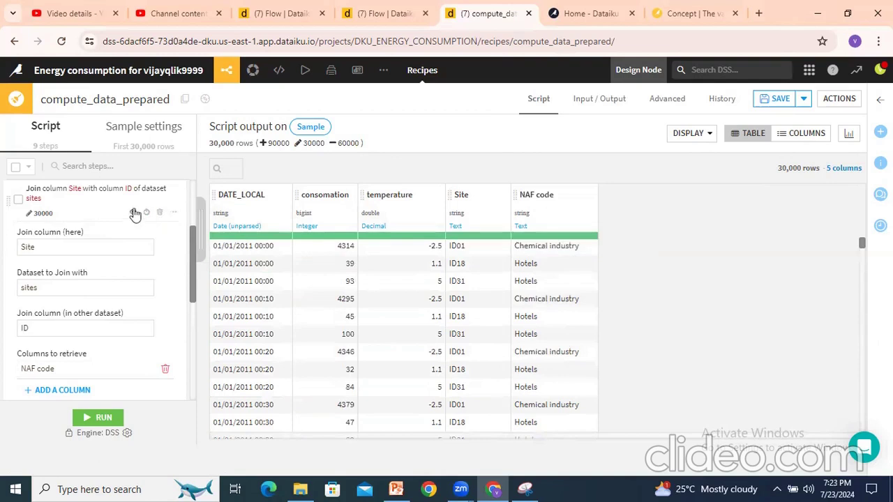
left_click(107, 196)
Review the first Parse date step on DATE_LOCAL, including its output column and dd/MM/yyyy HH:mm format, then enable and collapse it.
left_click(71, 232)
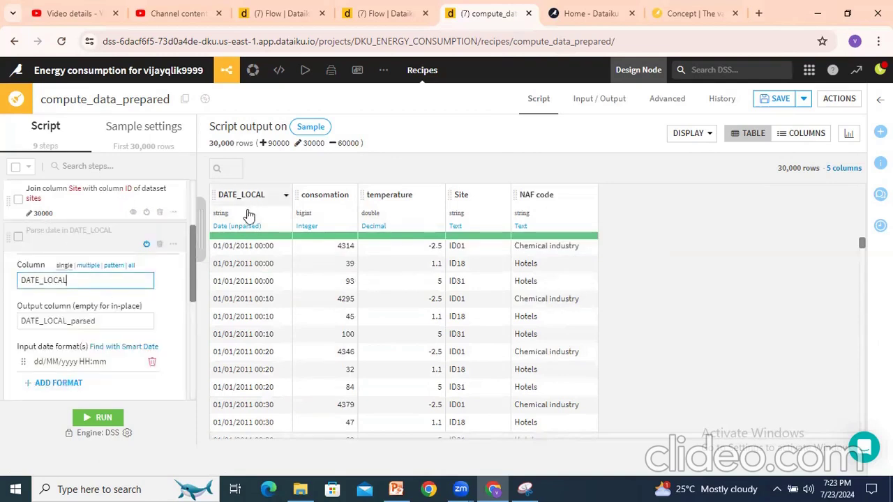
left_click(64, 302)
scroll(60, 300, "down", 1)
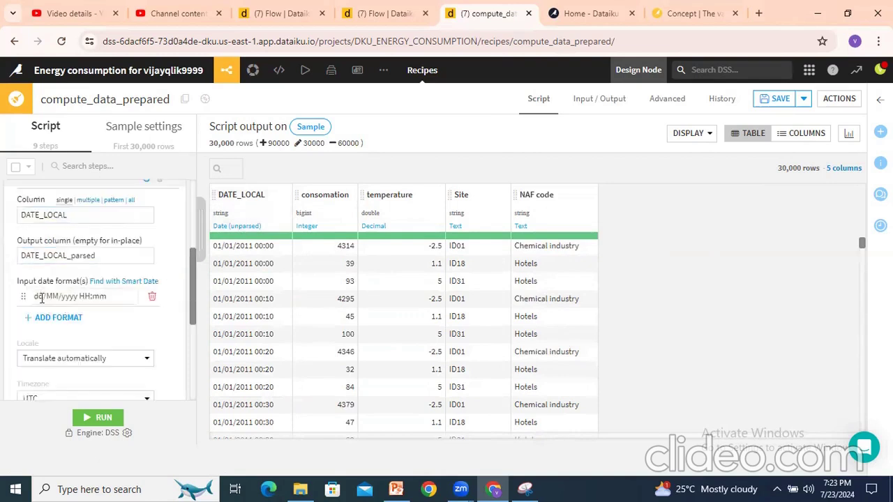
left_click_drag(35, 296, 107, 296)
left_click(283, 195)
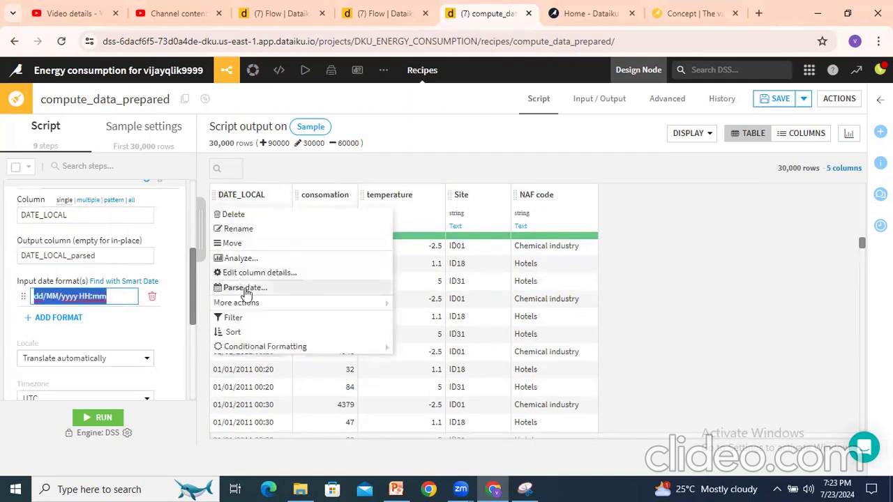
left_click(73, 268)
scroll(117, 241, "up", 2)
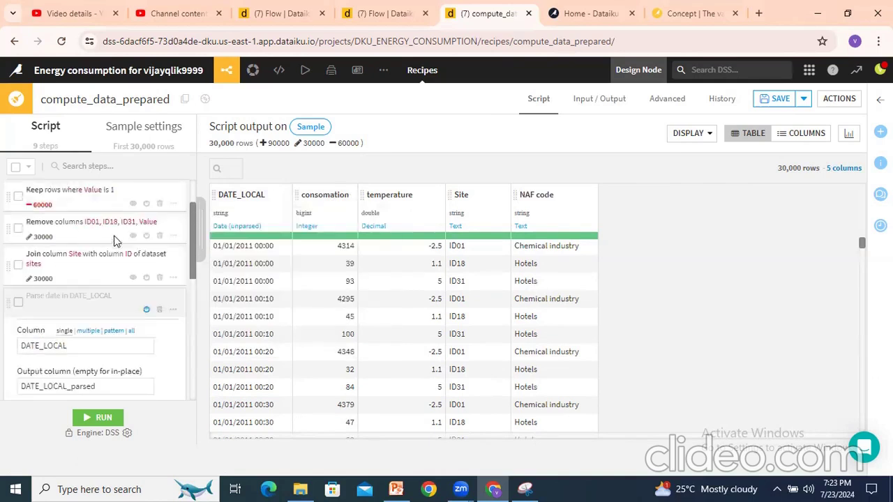
left_click(146, 309)
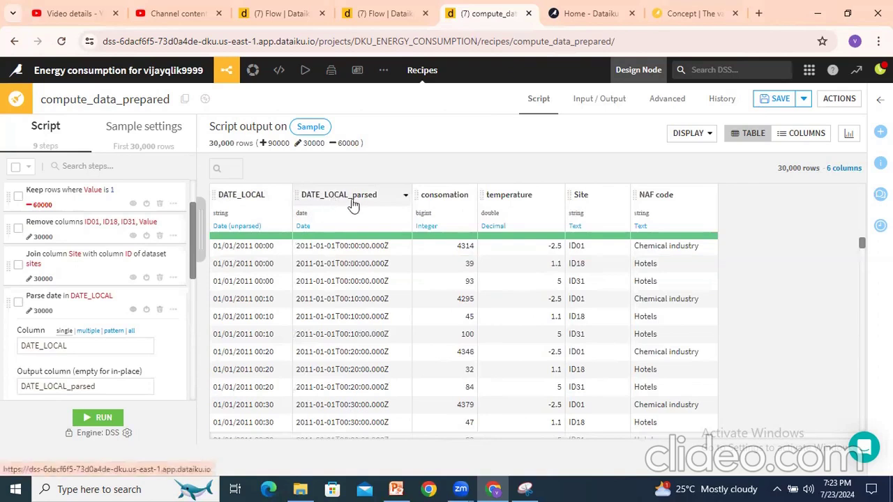
left_click(74, 303)
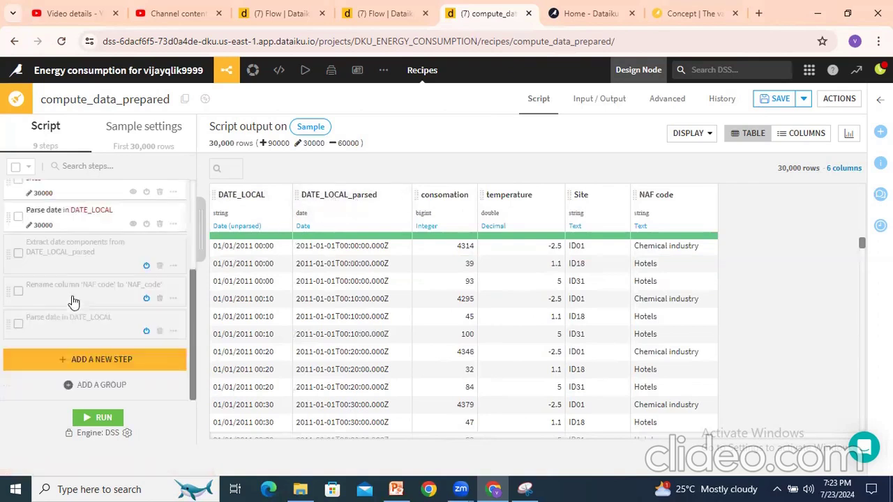
Review the month, week_day and hour outputs of the Extract date components step on DATE_LOCAL_parsed, and enable the step.
left_click(62, 248)
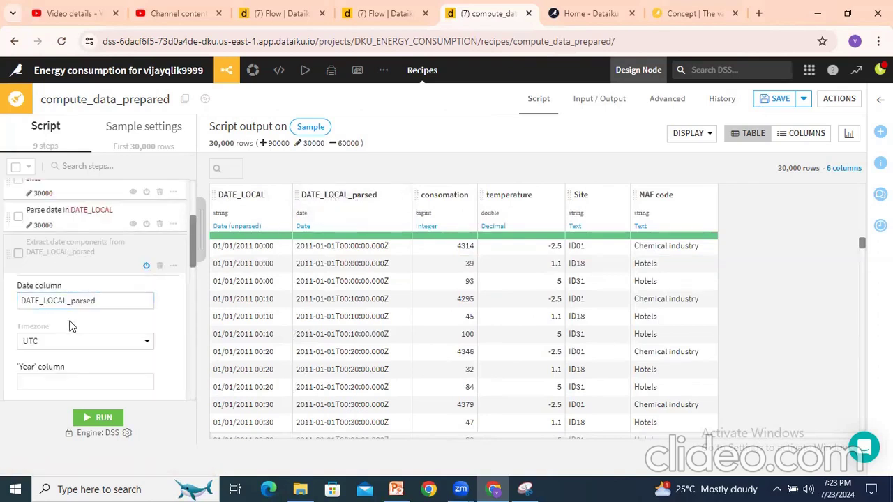
scroll(73, 326, "down", 1)
scroll(74, 275, "up", 1)
scroll(82, 282, "down", 2)
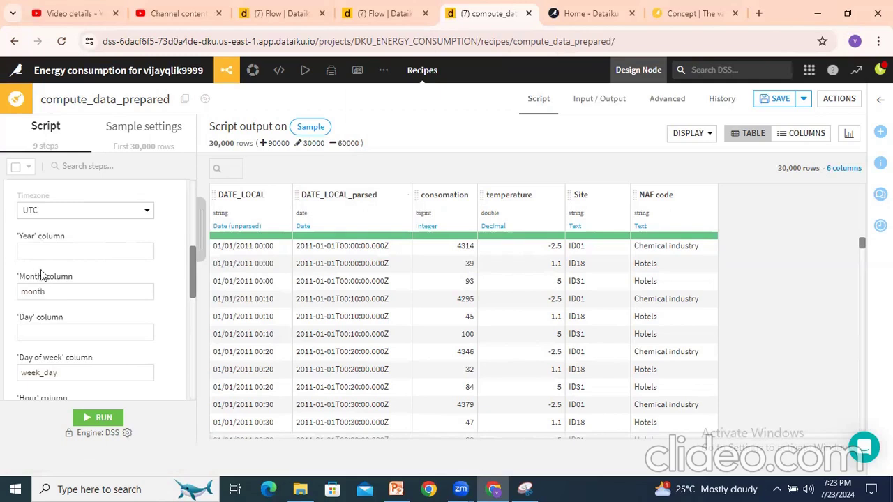
left_click_drag(194, 267, 169, 273)
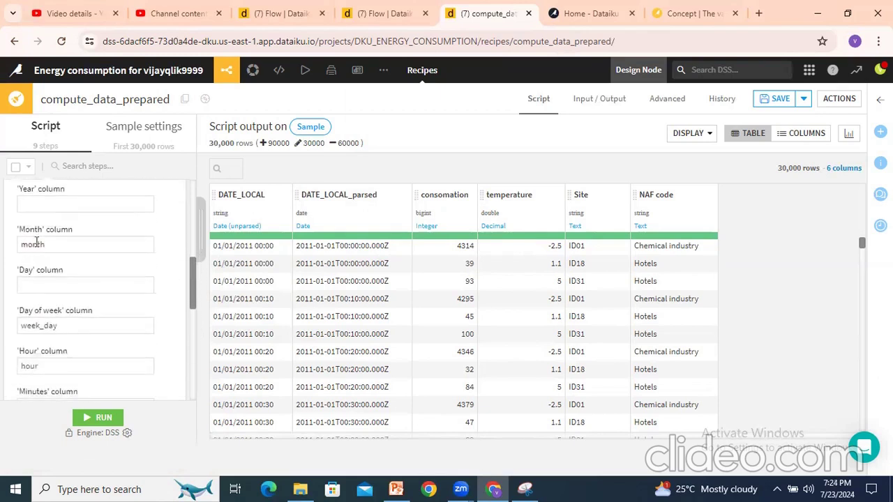
left_click(38, 322)
left_click(47, 363)
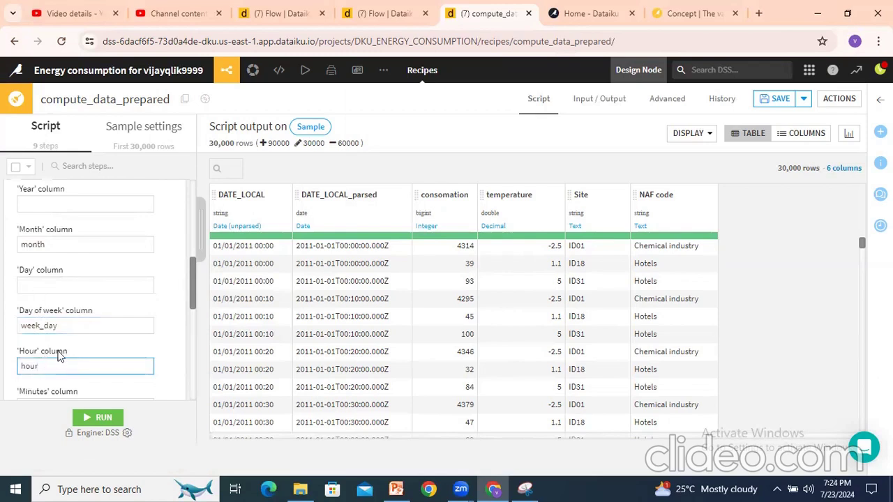
scroll(74, 249, "up", 3)
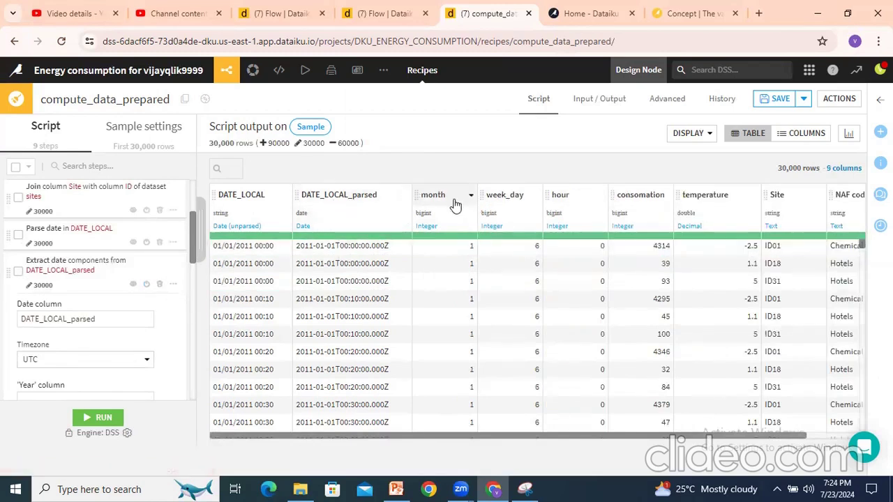
Check the month, week_day and hour columns in the script output, then collapse the Extract date components step.
left_click(325, 245)
left_click(699, 156)
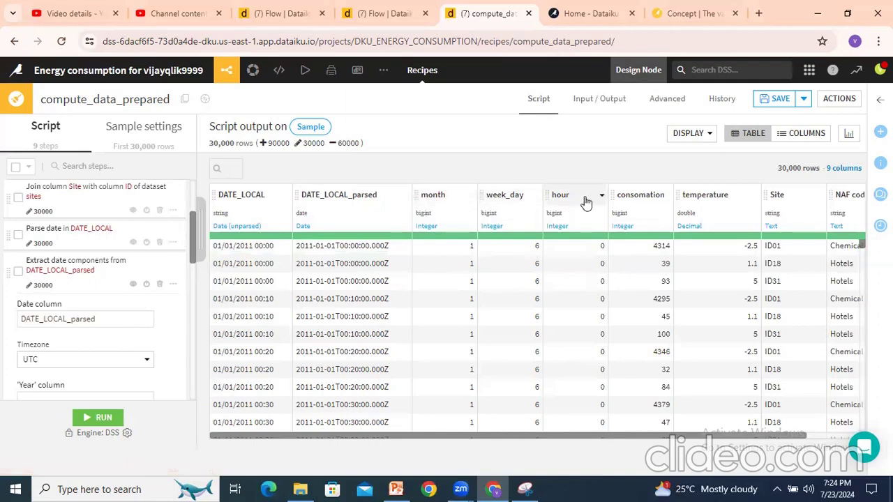
left_click(79, 266)
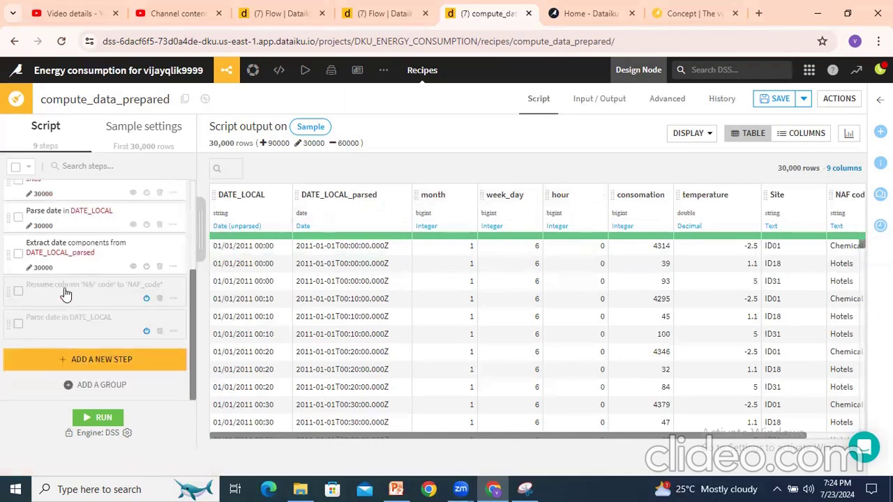
Review the step renaming column NAF code to NAF_code, then enable and collapse it.
left_click(66, 293)
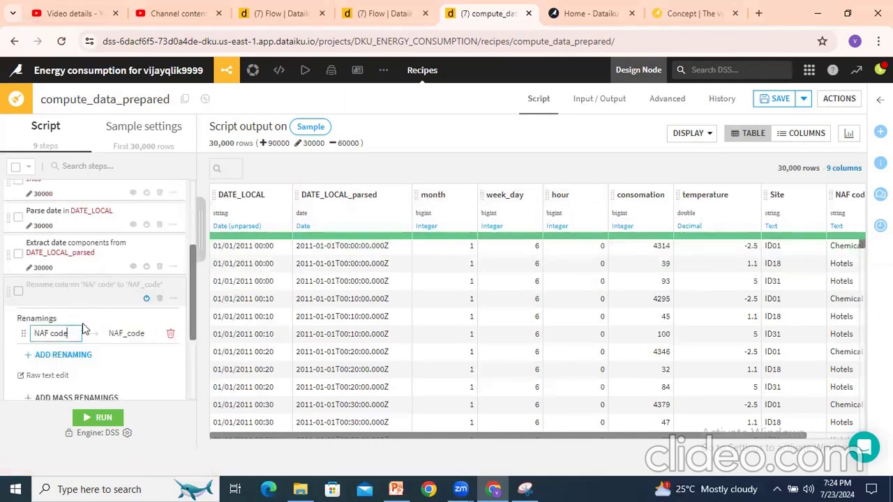
scroll(83, 321, "down", 1)
left_click_drag(479, 438, 532, 438)
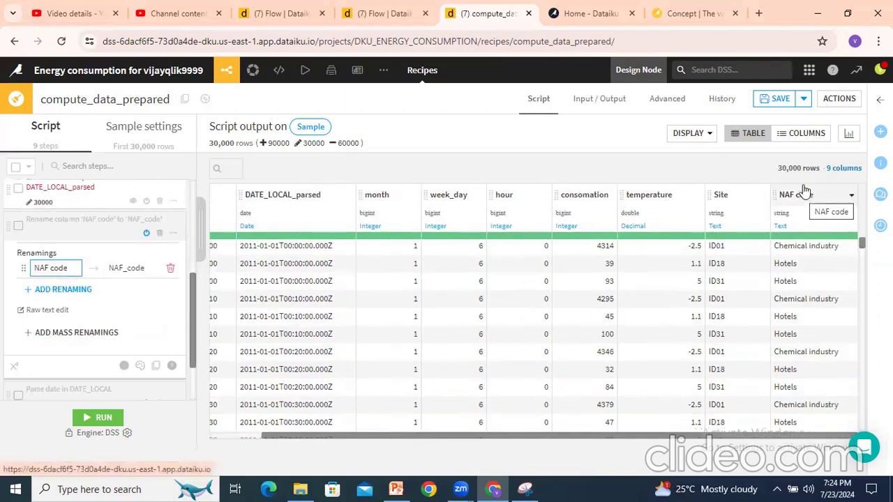
left_click(146, 234)
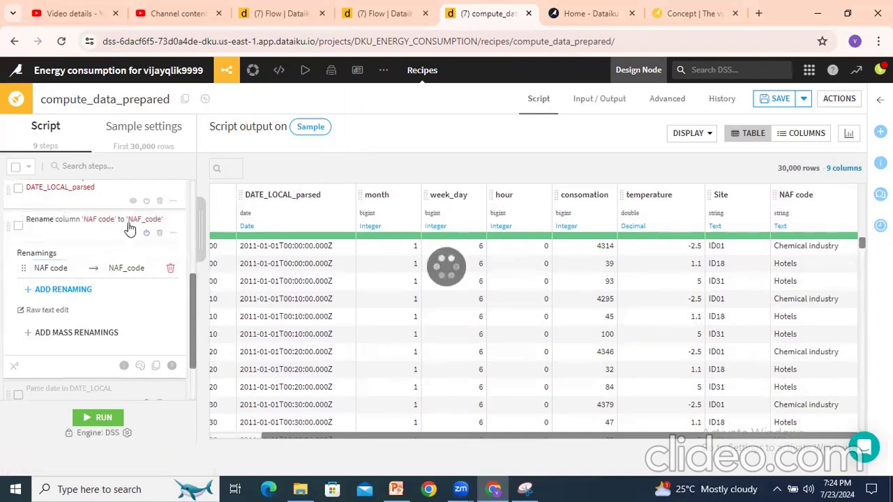
left_click(87, 227)
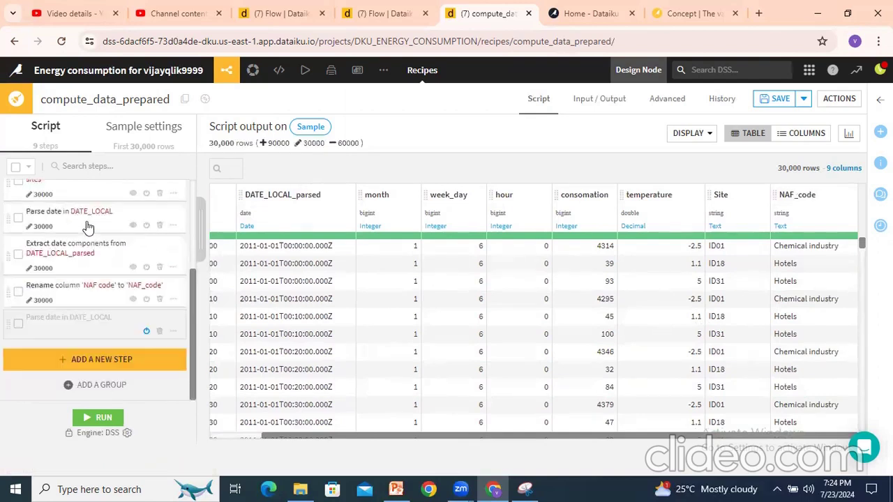
Review the last Parse date step on DATE_LOCAL, including its output column day and input date format dd/MM/yyyy.
left_click(60, 319)
scroll(60, 322, "down", 1)
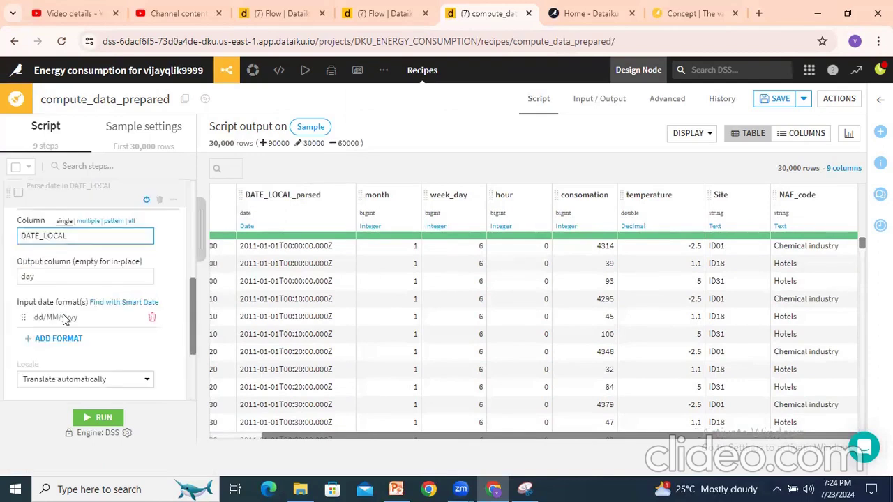
scroll(43, 265, "up", 1)
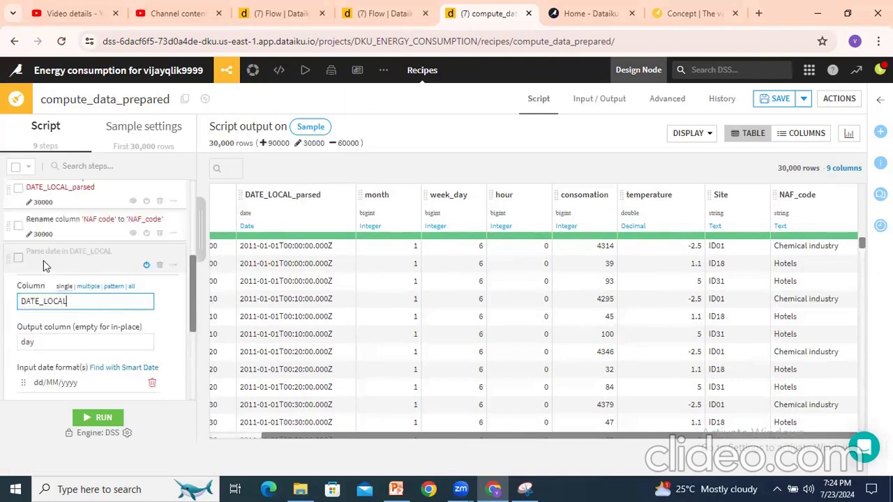
left_click_drag(375, 436, 249, 436)
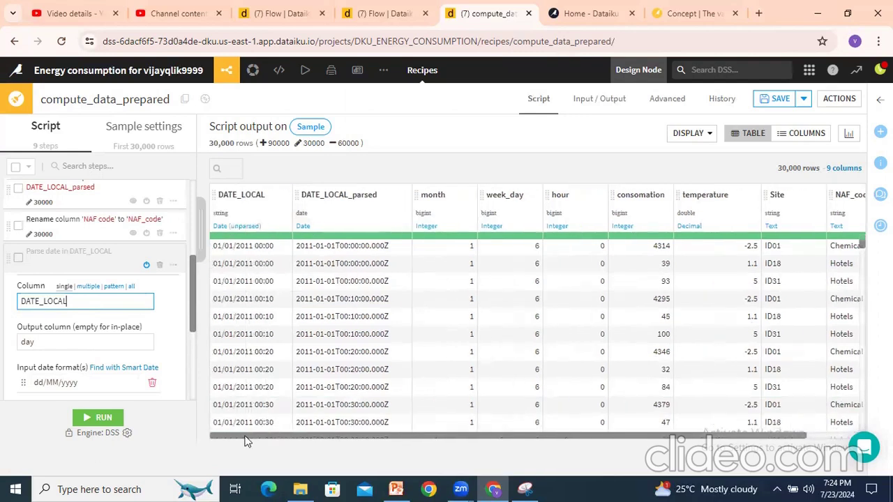
scroll(57, 325, "down", 1)
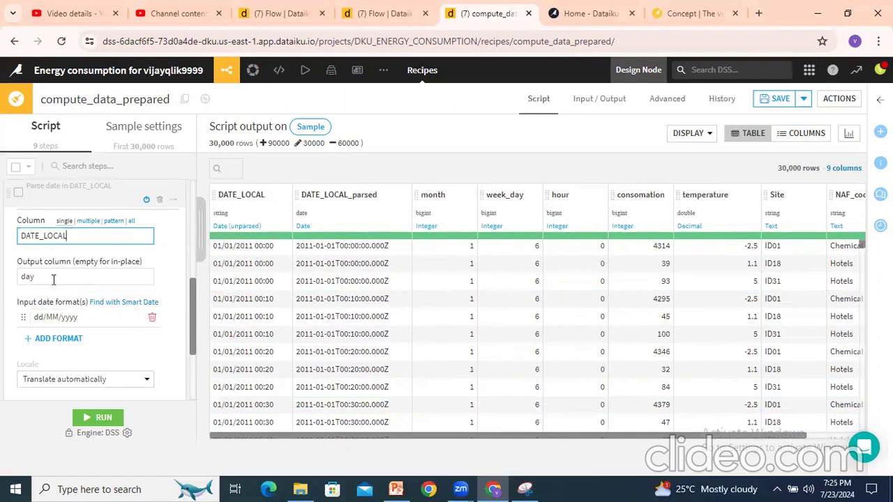
left_click(30, 297)
left_click_drag(35, 317, 86, 317)
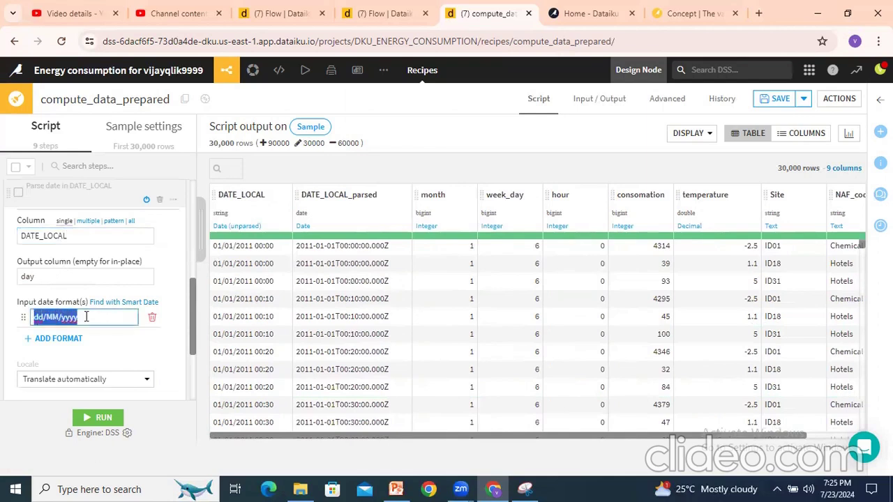
scroll(90, 313, "down", 3)
scroll(88, 302, "up", 3)
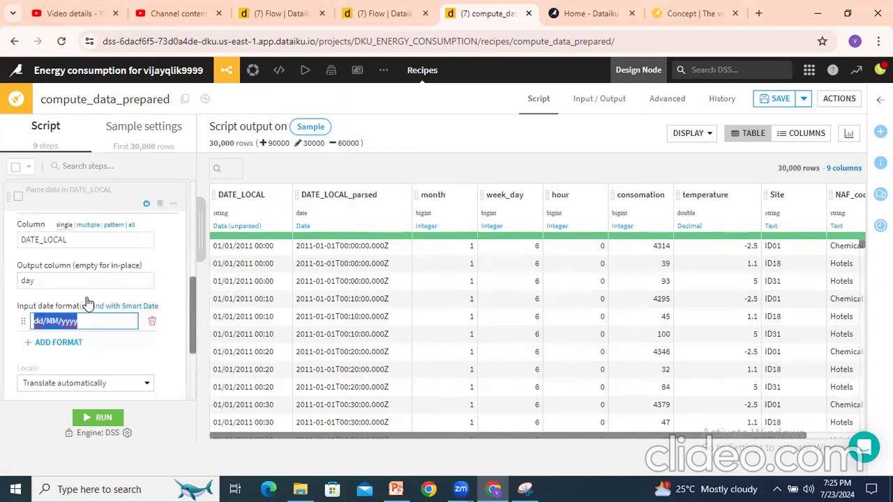
left_click(53, 271)
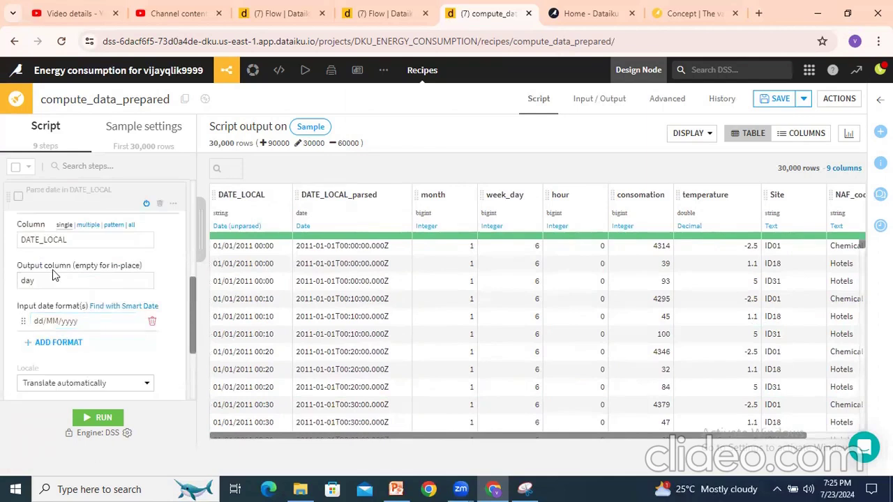
Enable the last Parse date step on DATE_LOCAL, check the day column in the output, and collapse the step.
left_click(146, 205)
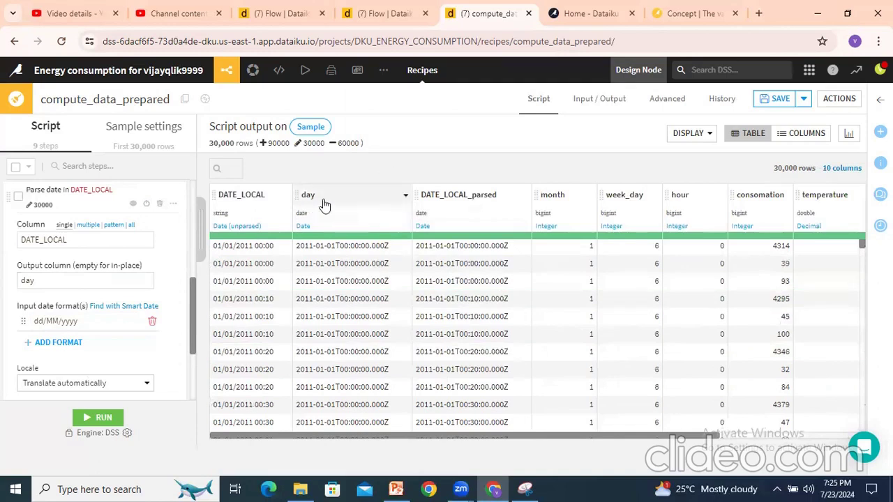
scroll(98, 323, "down", 3)
scroll(98, 321, "up", 3)
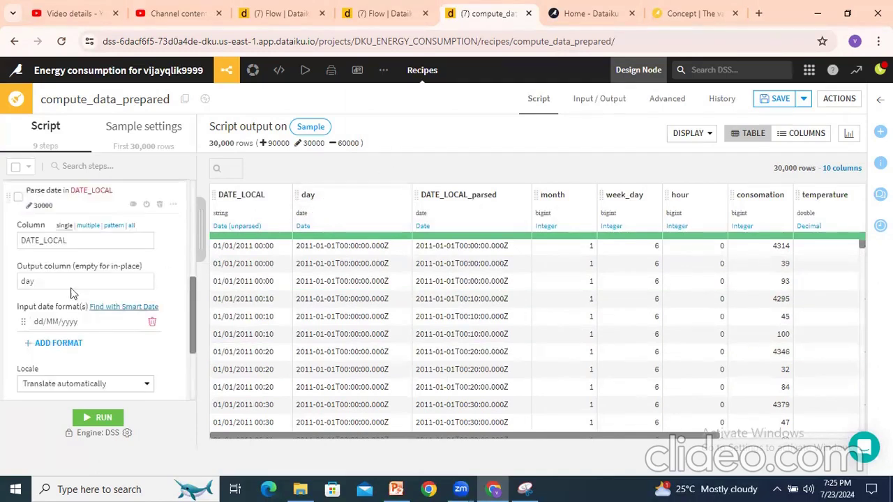
left_click(61, 193)
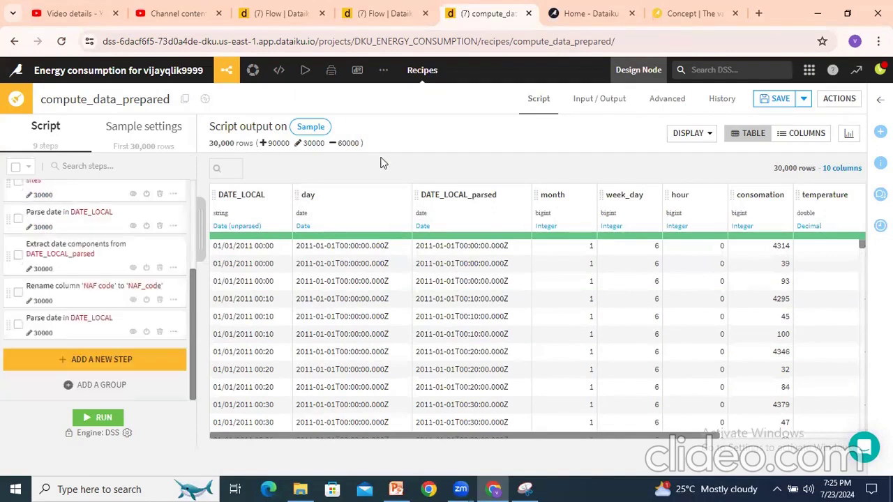
Run the compute_data_prepared recipe with all downstream recipes, and follow the build in the project's Flow.
left_click(102, 419)
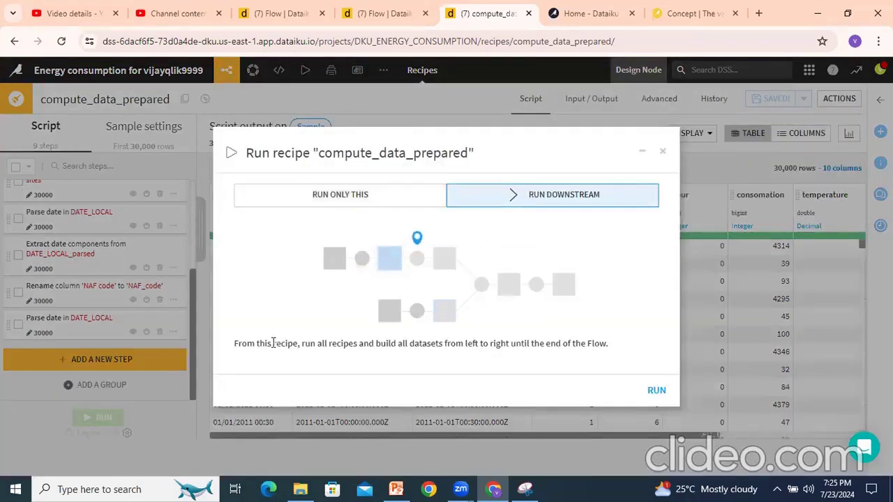
left_click(652, 390)
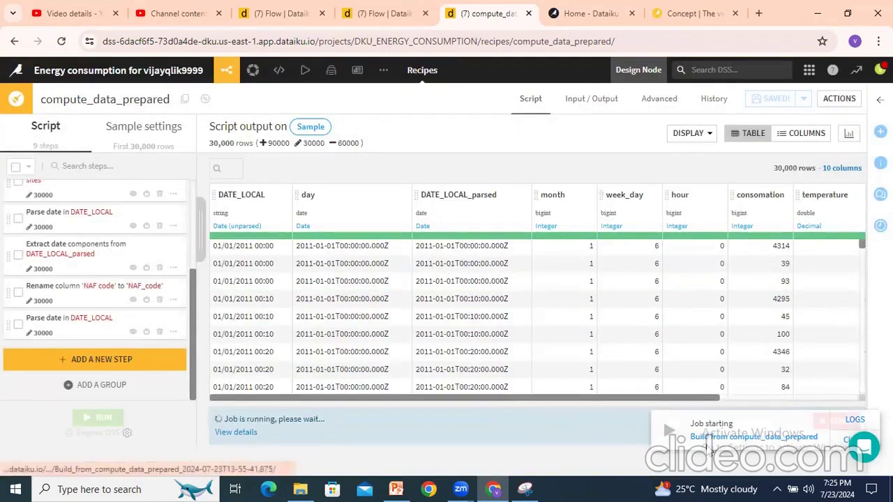
mouse_move(226, 70)
left_click(234, 92)
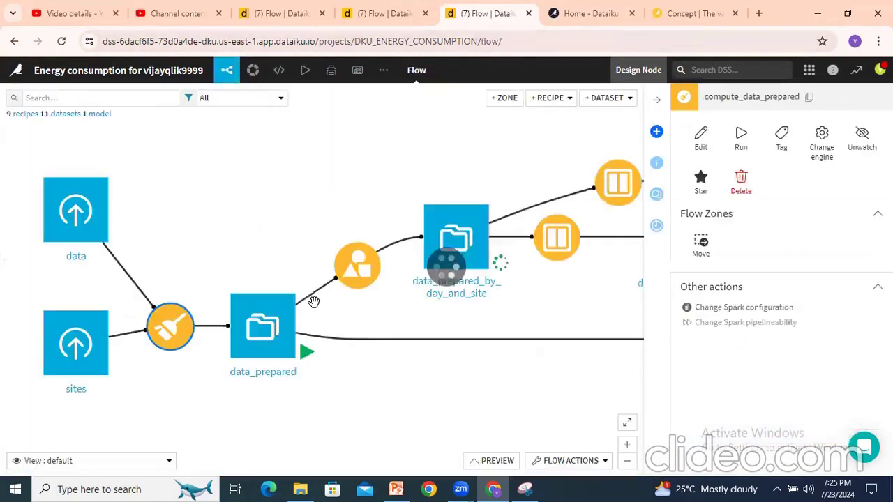
left_click_drag(276, 255, 221, 219)
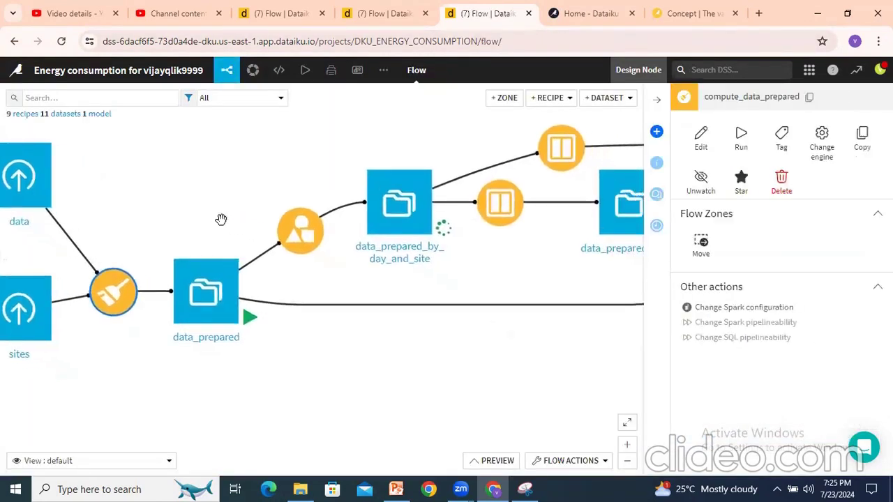
scroll(227, 319, "down", 3)
left_click_drag(407, 314, 280, 345)
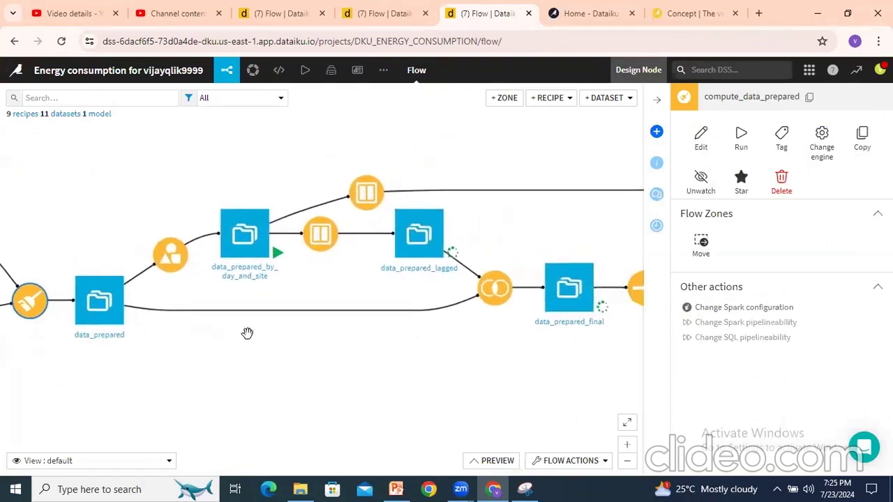
scroll(205, 315, "up", 2)
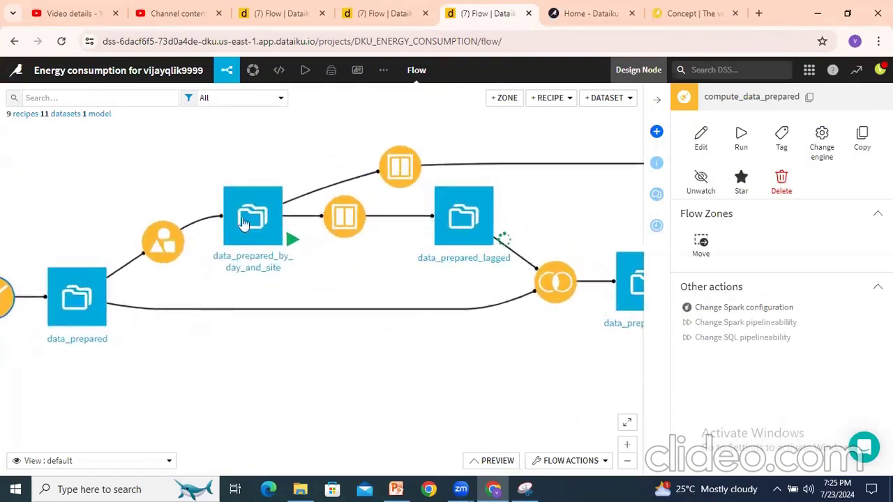
left_click_drag(340, 277, 438, 295)
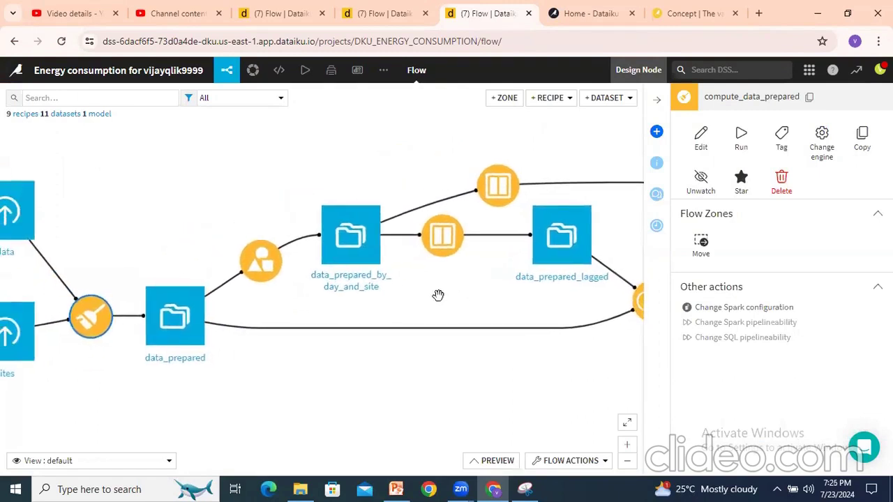
Open the data_prepared dataset to examine its rows and columns, then return to the Flow.
double_click(175, 328)
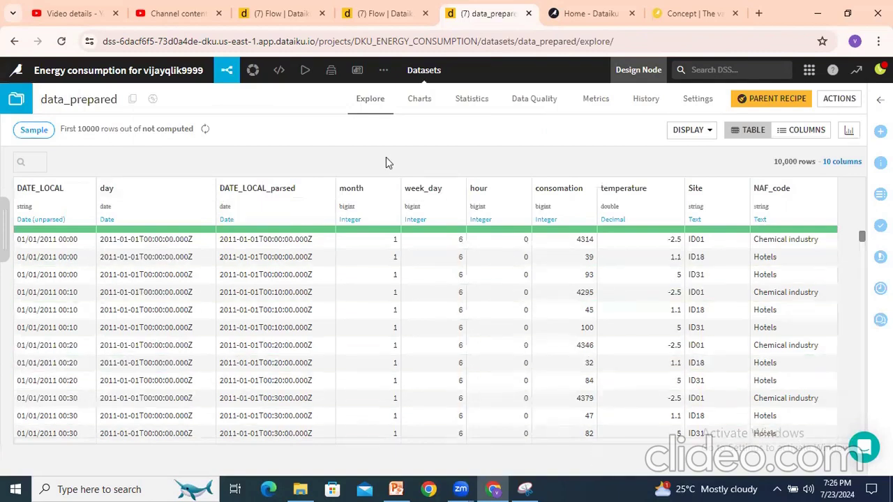
mouse_move(227, 69)
left_click(232, 95)
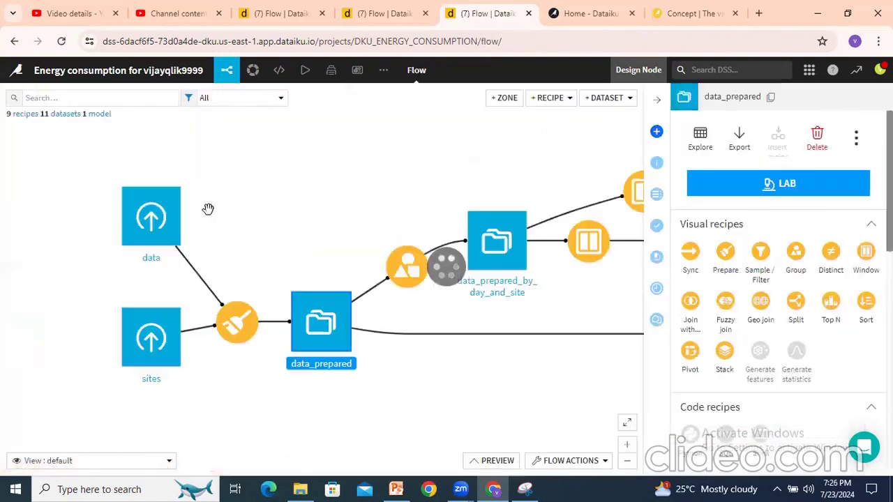
Open the group recipe compute_data_prepared_by_day_and_site and review its group keys, per-field aggregations and output column names.
left_click_drag(437, 295, 249, 262)
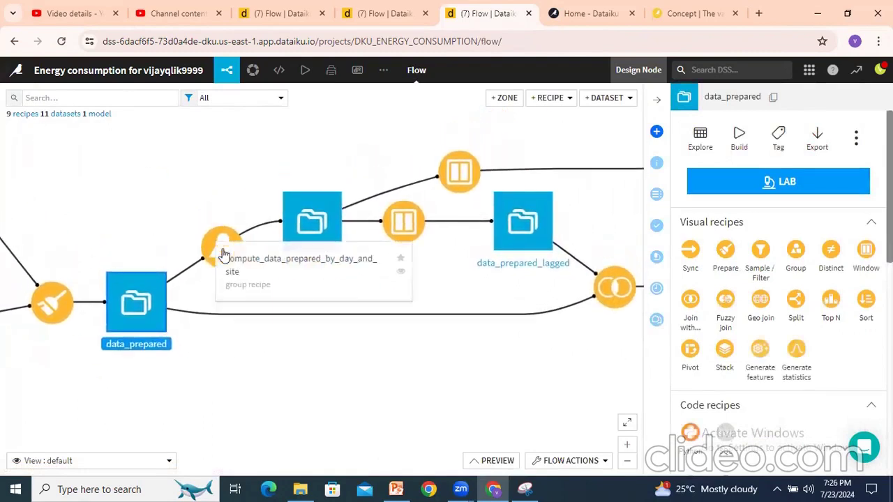
double_click(222, 250)
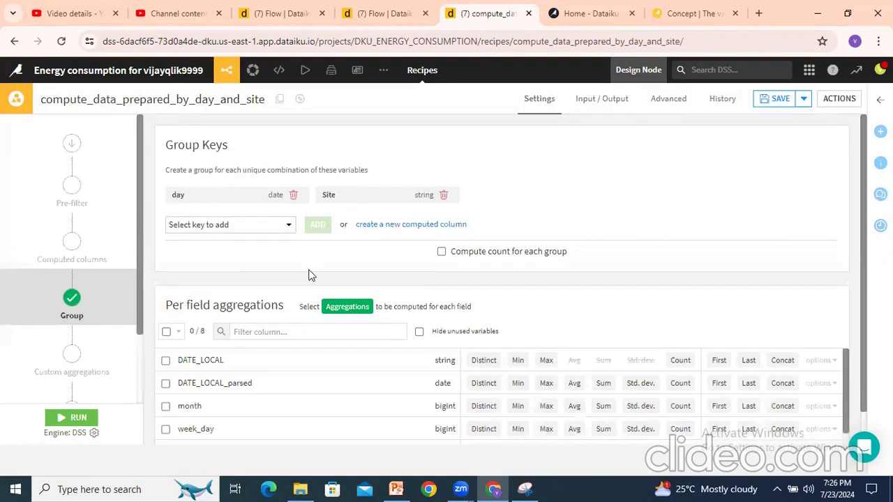
scroll(871, 282, "down", 1)
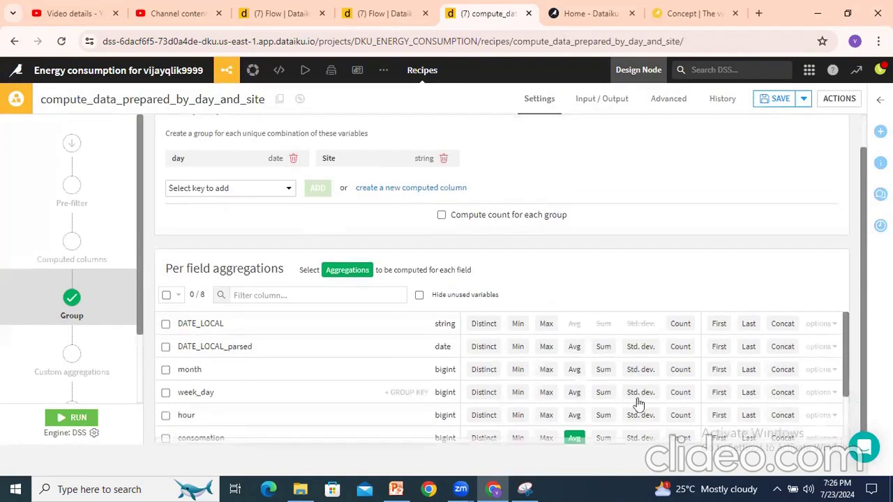
scroll(600, 398, "down", 2)
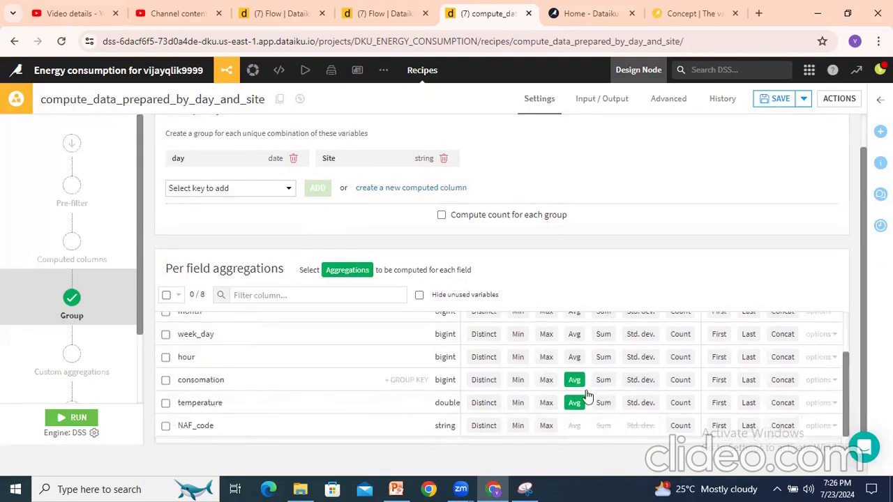
scroll(100, 281, "down", 2)
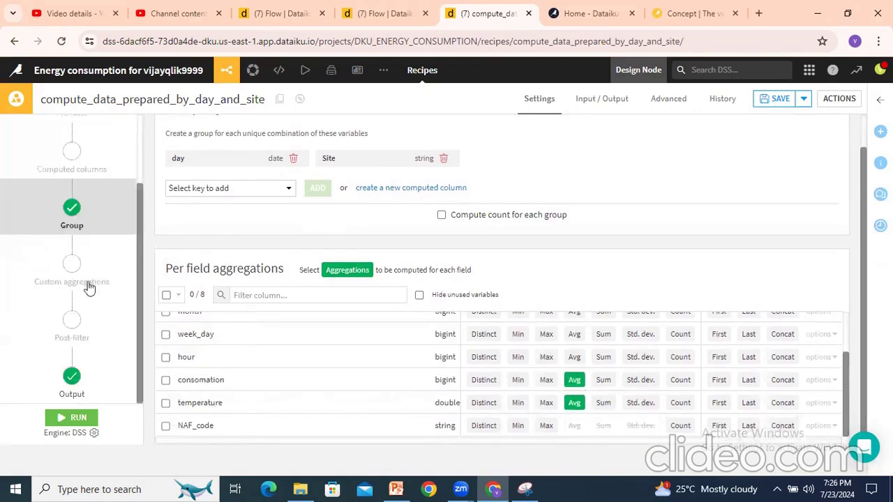
left_click(72, 377)
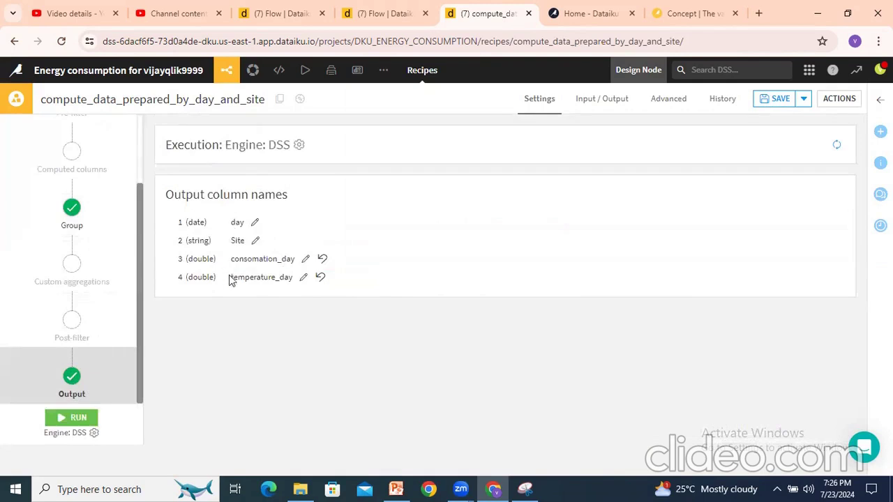
Return to the Flow, examine the grouped values in the data_prepared_by_day_and_site dataset, and go back to the Flow.
mouse_move(227, 70)
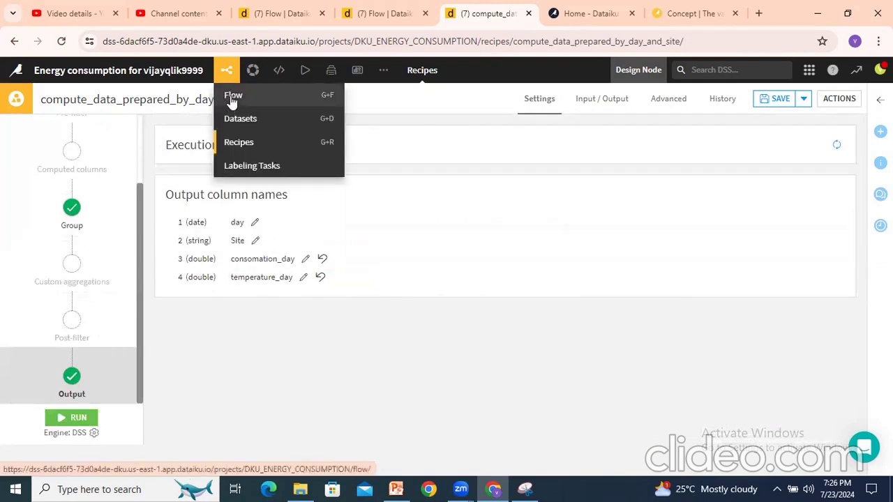
left_click(231, 98)
left_click(502, 124)
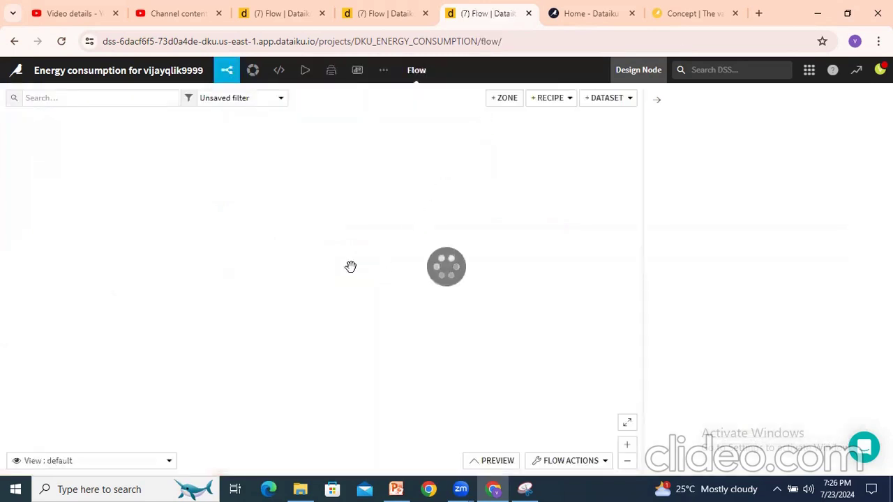
double_click(417, 258)
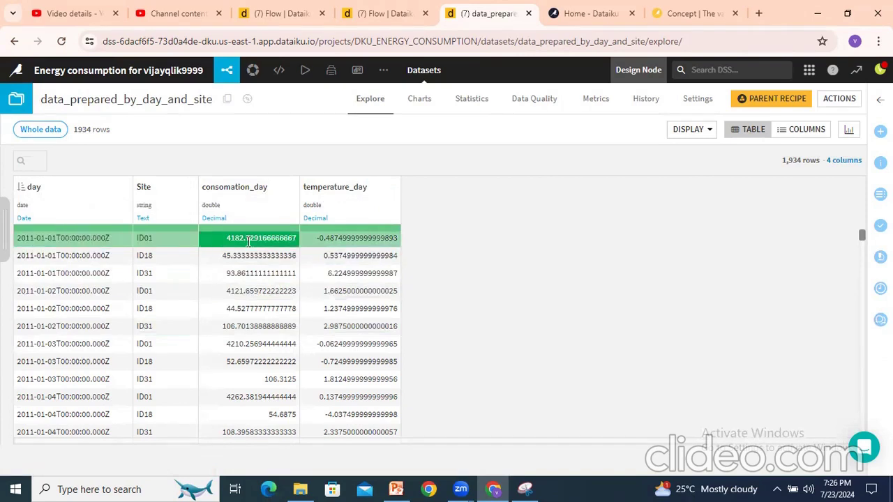
left_click(239, 96)
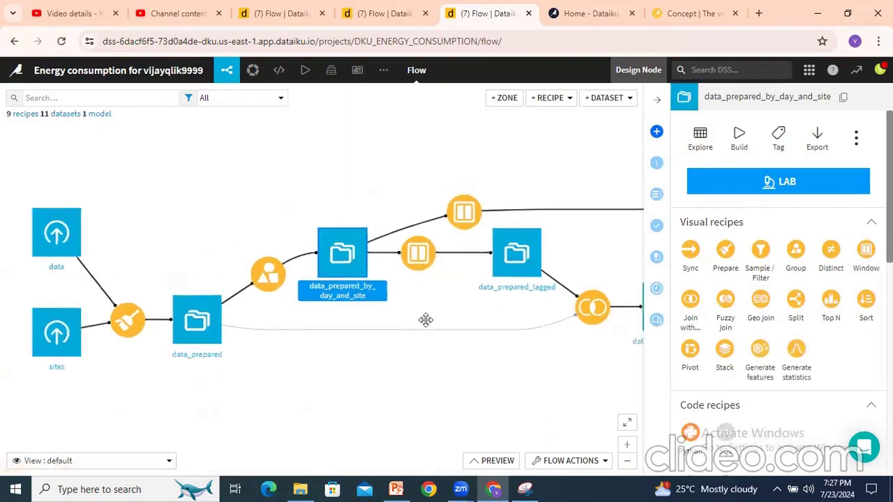
Open the window recipe compute_data_prepared_lagged, review its window definitions and per-field aggregations, and return to the Flow.
left_click_drag(455, 311, 279, 293)
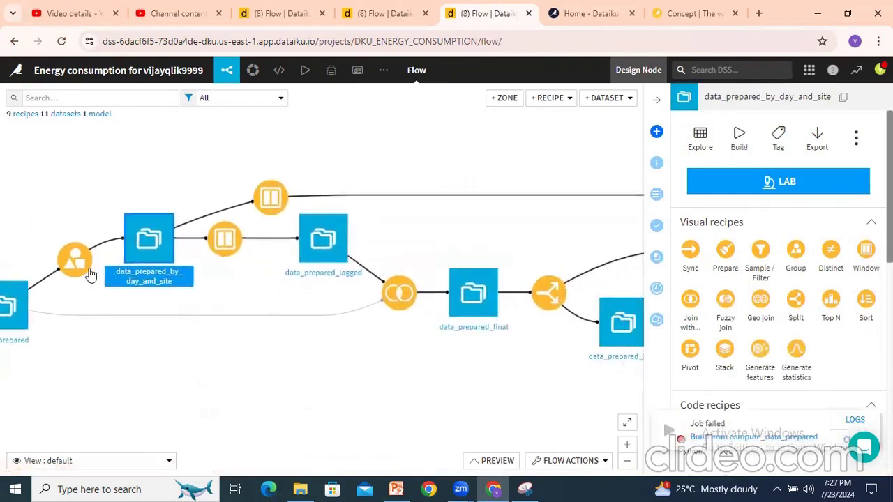
double_click(226, 241)
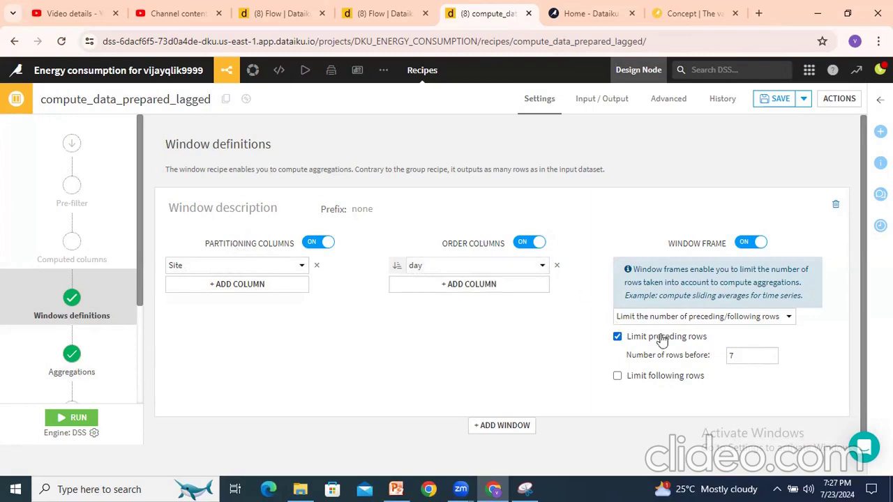
left_click(70, 357)
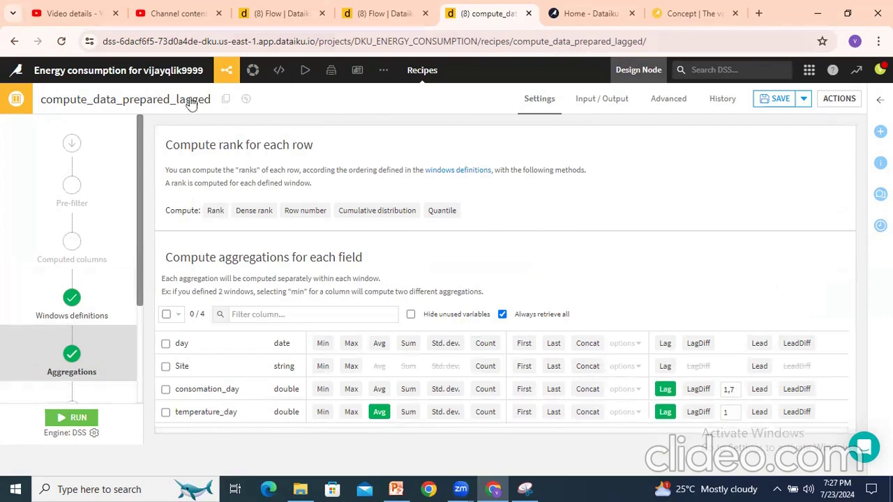
mouse_move(226, 70)
left_click(233, 91)
left_click(503, 125)
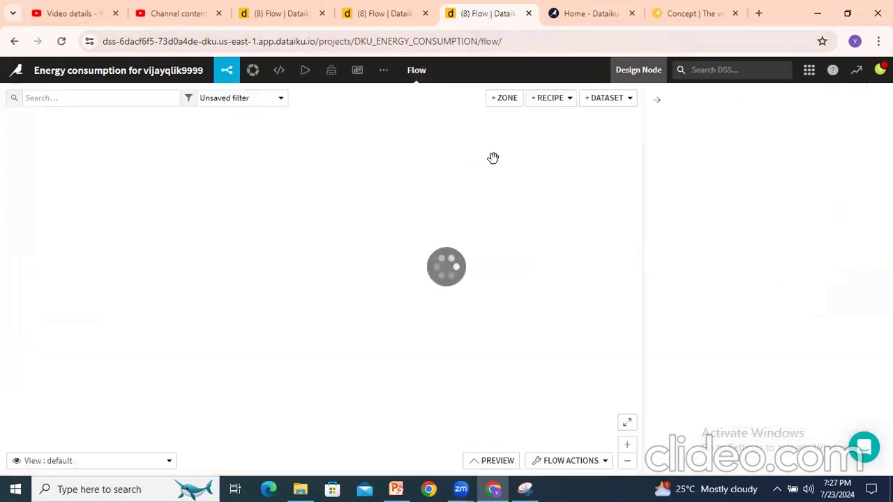
Open the data_prepared_lagged dataset, examine its lagged consumption and temperature columns, and go back to the Flow.
double_click(429, 259)
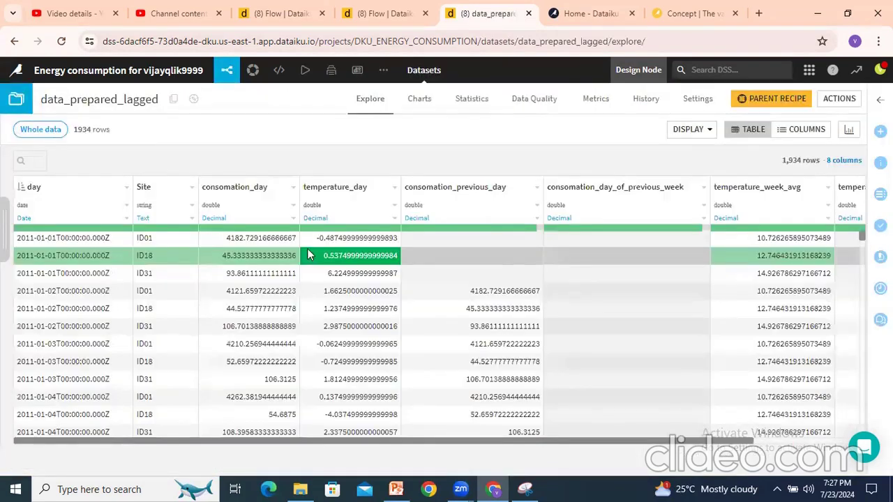
left_click_drag(362, 441, 595, 445)
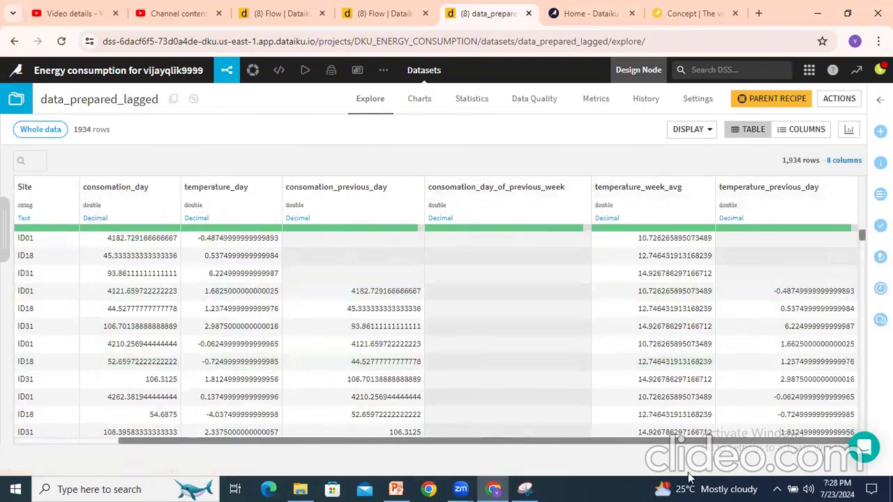
left_click_drag(666, 446, 389, 444)
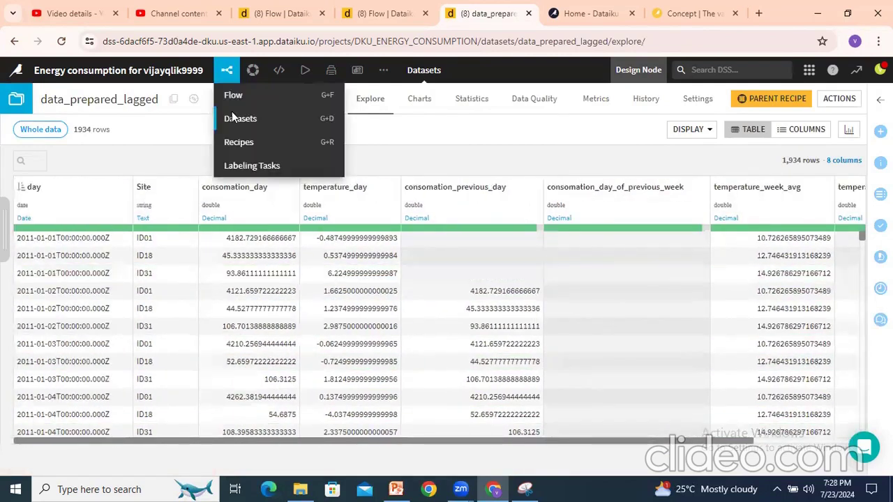
left_click(233, 104)
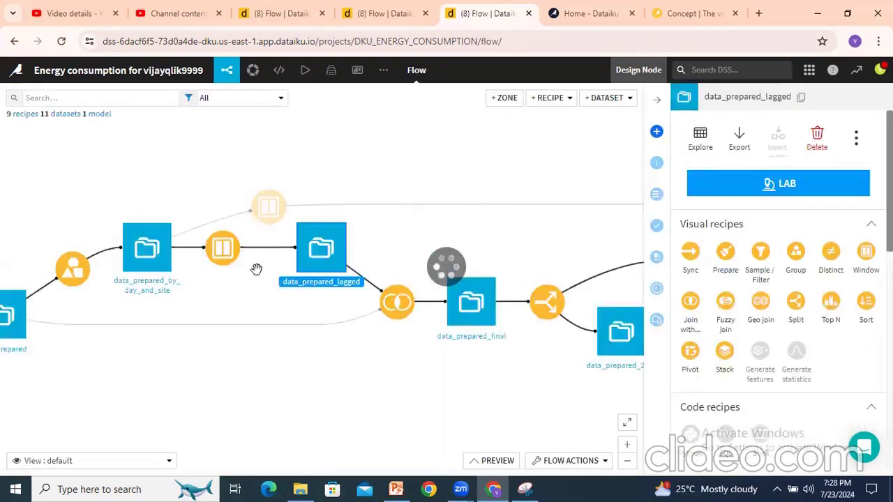
Trace the two inputs of the compute_data_prepared_final join recipe in the Flow, data_prepared_lagged and data_prepared.
left_click_drag(358, 347, 284, 263)
left_click(323, 218)
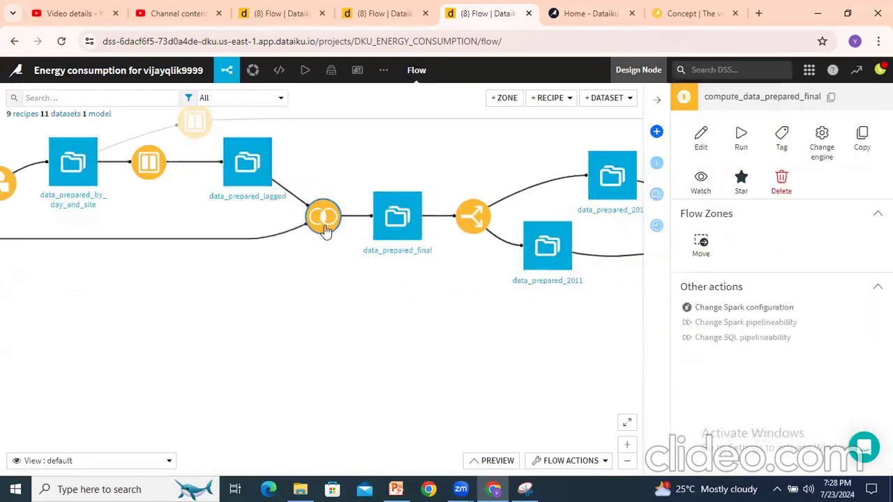
left_click_drag(316, 239, 454, 258)
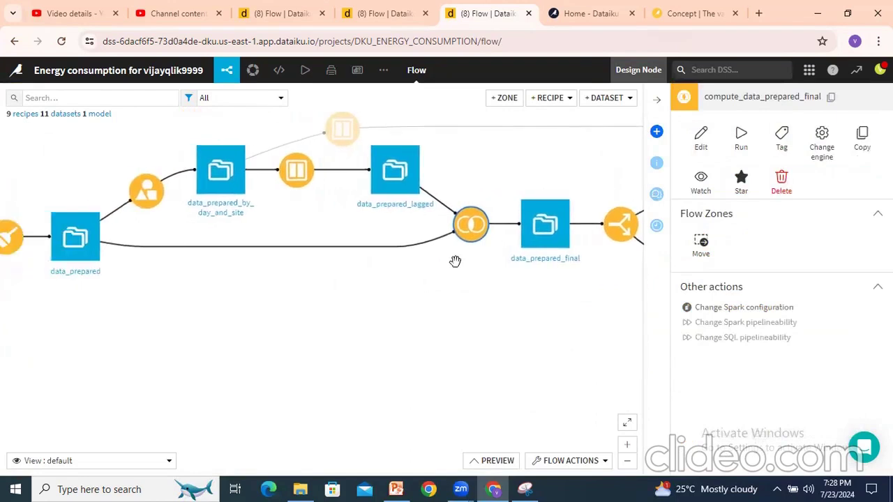
left_click(399, 171)
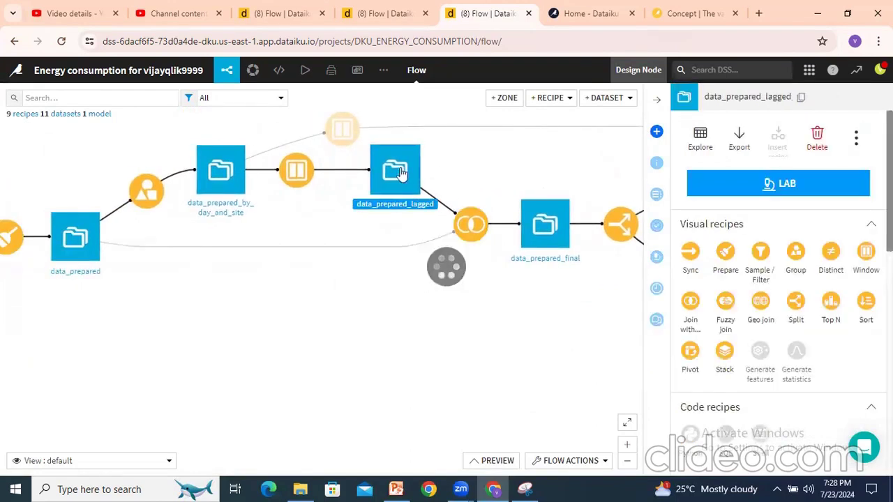
left_click(72, 240)
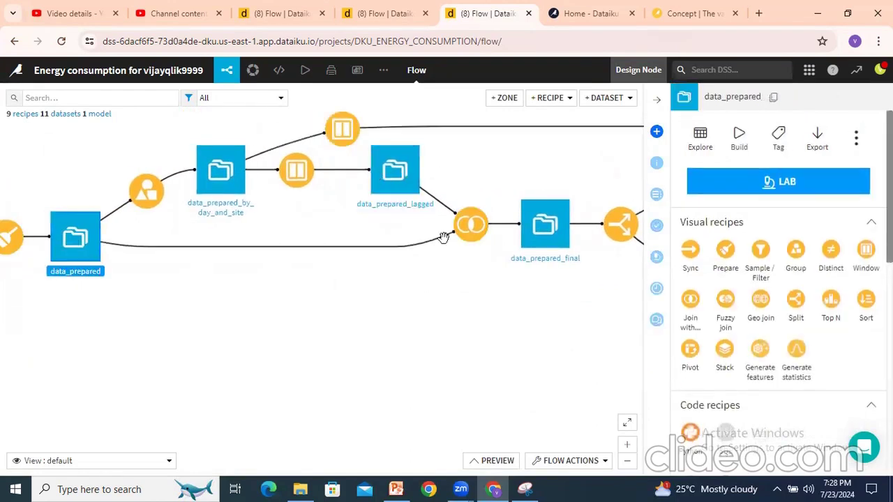
Open the join recipe compute_data_prepared_final, review its join conditions and selected columns, and return to the Flow.
double_click(481, 241)
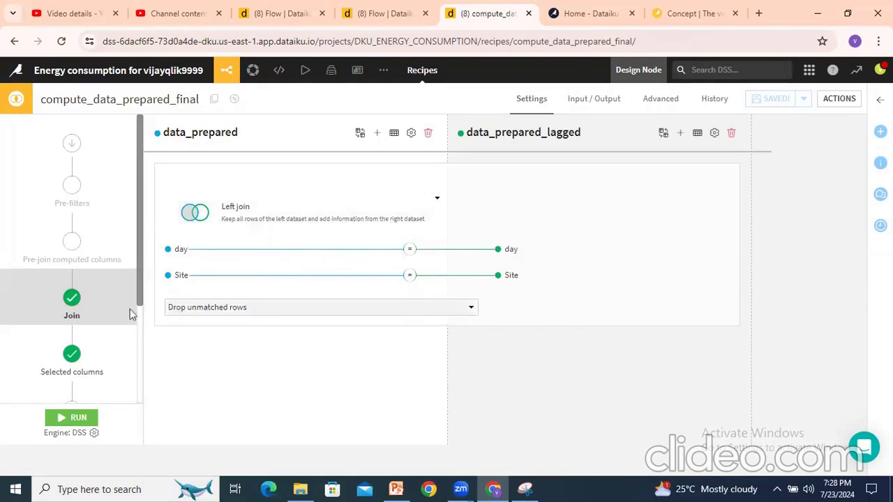
left_click(71, 360)
scroll(841, 268, "down", 1)
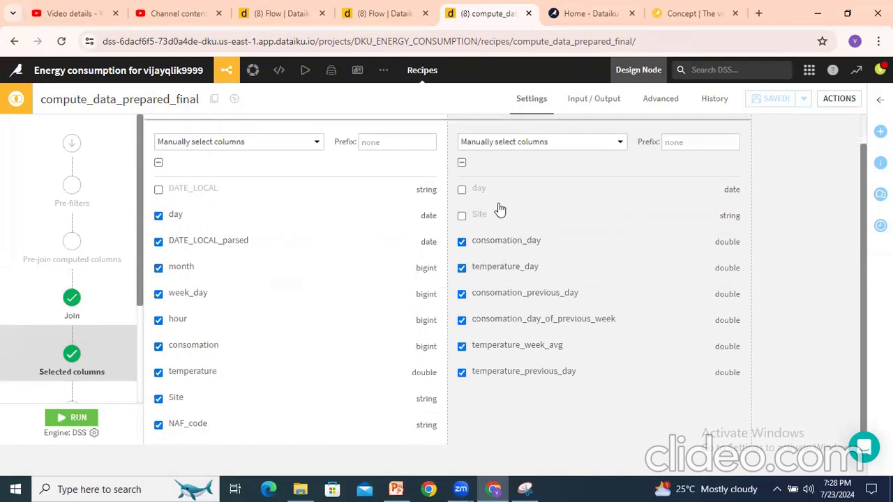
mouse_move(227, 72)
left_click(230, 97)
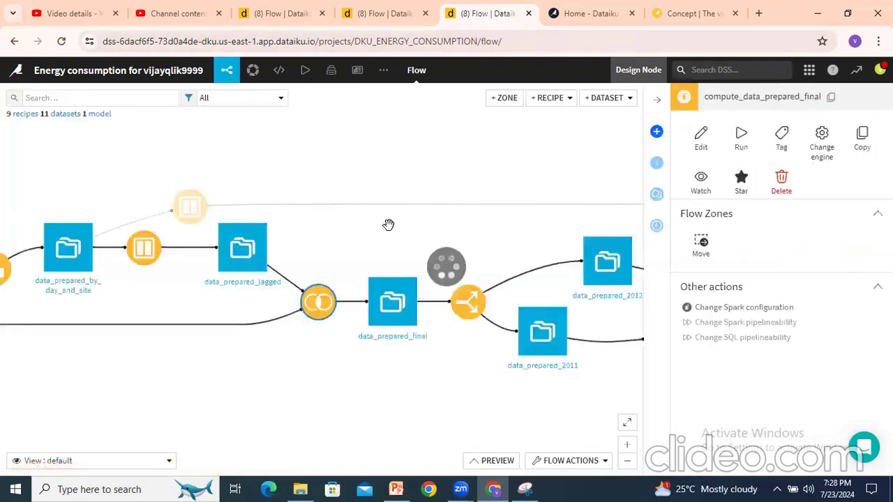
Inspect the split recipe's two output datasets in the Flow, data_prepared_2012 and data_prepared_2011.
left_click_drag(433, 243, 166, 196)
scroll(160, 211, "up", 3)
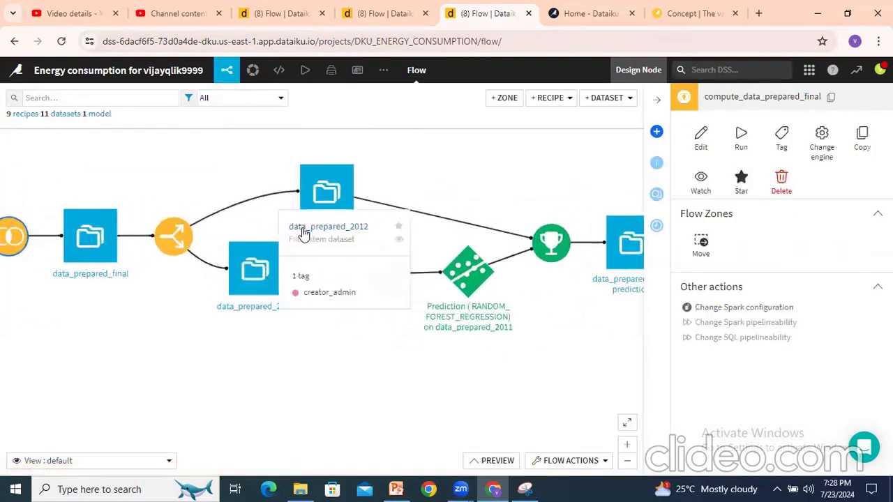
left_click(328, 185)
left_click(251, 281)
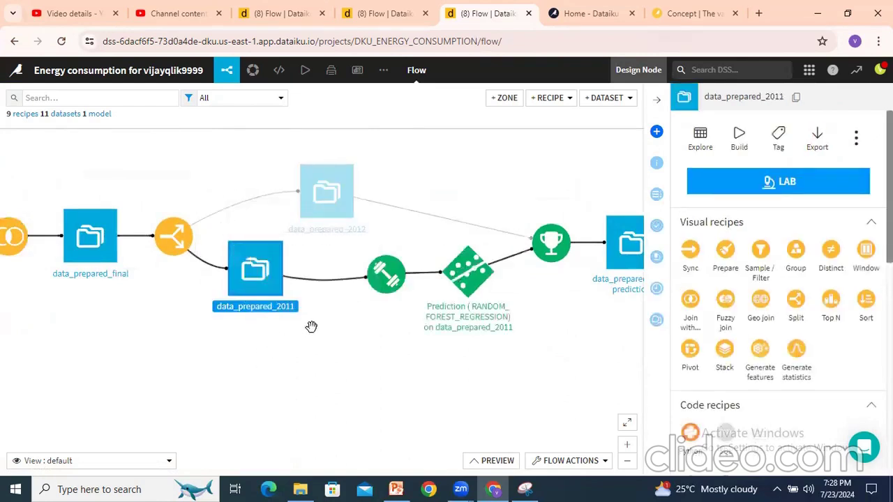
left_click(399, 222)
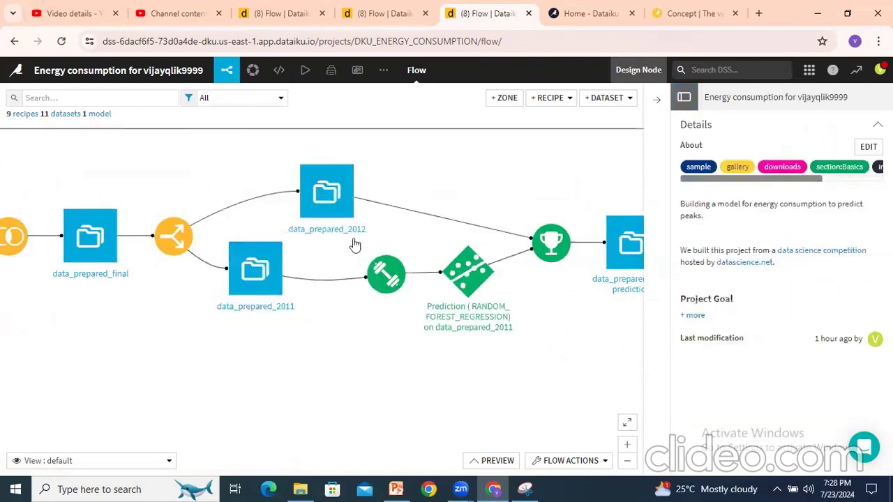
Open the split_data_prepared_final recipe, review the date filter for each output and the handling of other values, and return to the Flow.
left_click(171, 238)
double_click(171, 239)
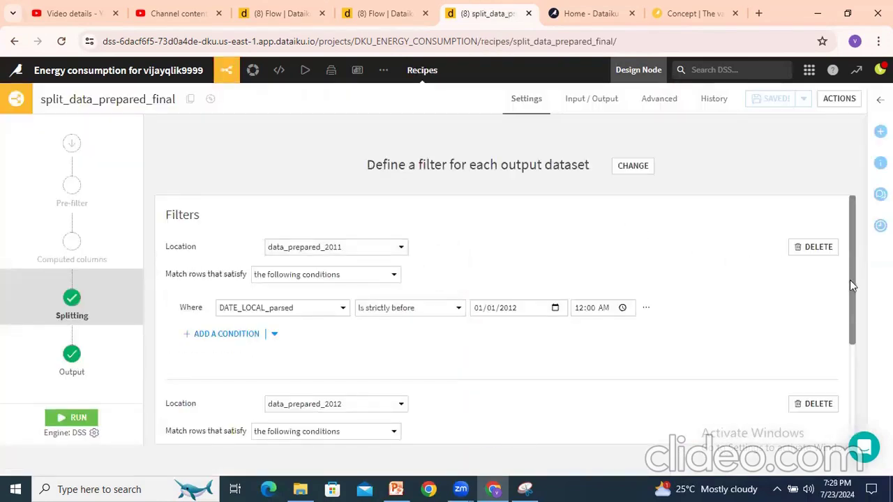
mouse_move(850, 281)
left_mouse_down()
mouse_move(852, 305)
mouse_move(852, 272)
left_mouse_up()
scroll(379, 363, "down", 3)
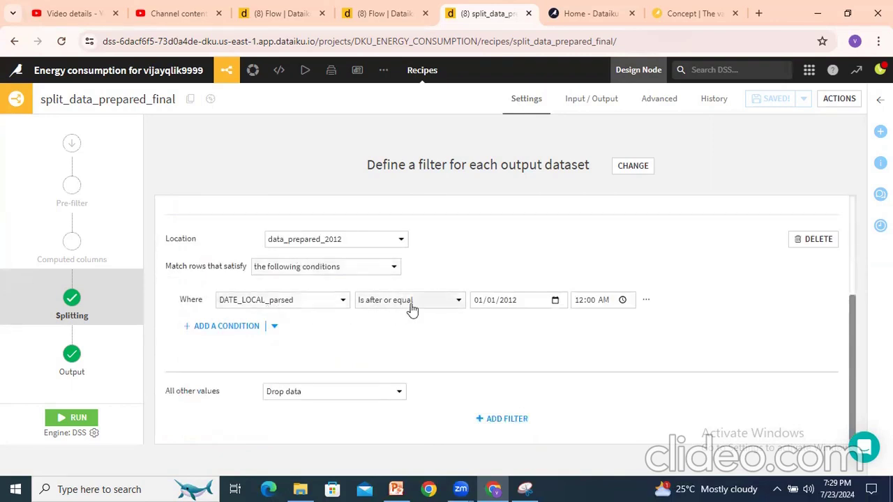
scroll(453, 277, "up", 1)
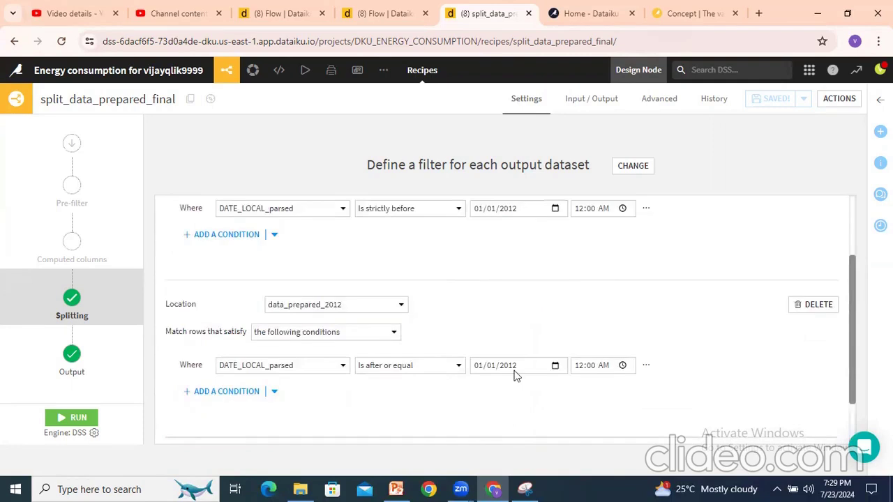
scroll(518, 328, "down", 1)
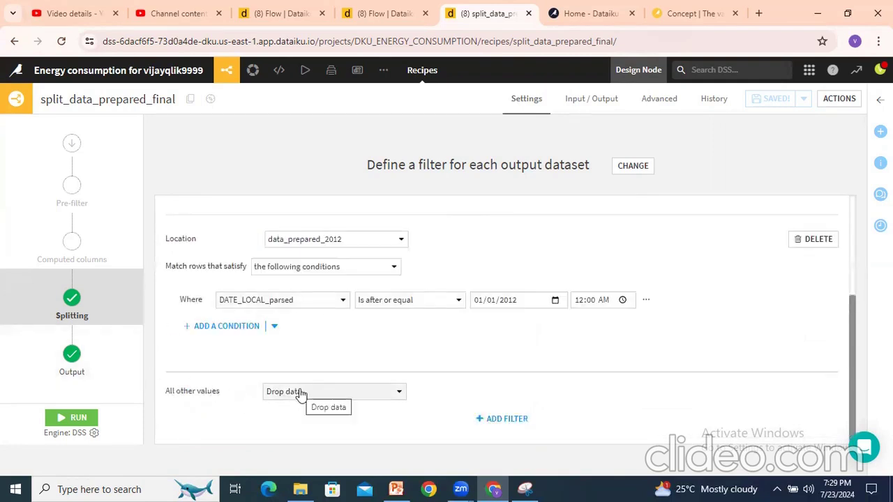
mouse_move(227, 69)
left_click(232, 98)
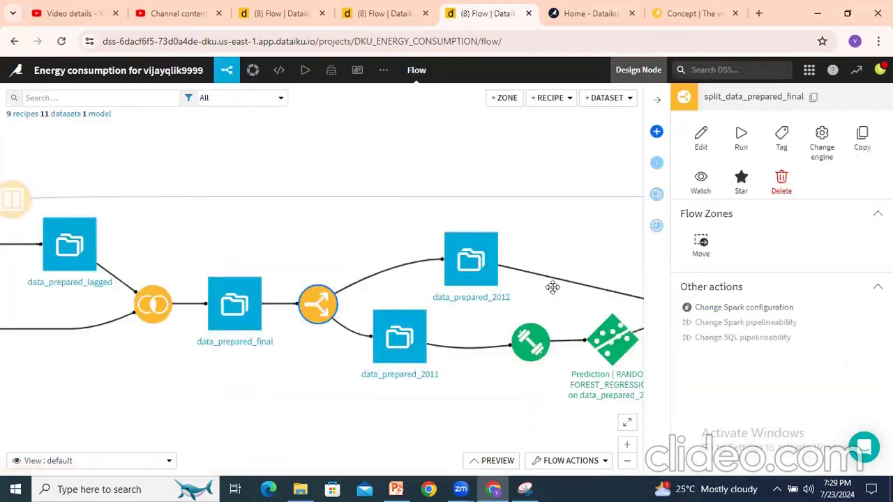
Look over the rest of the Flow from the split through the prediction model to the scores dataset, and back to the source datasets.
left_click_drag(556, 289, 419, 265)
left_click_drag(532, 226, 403, 202)
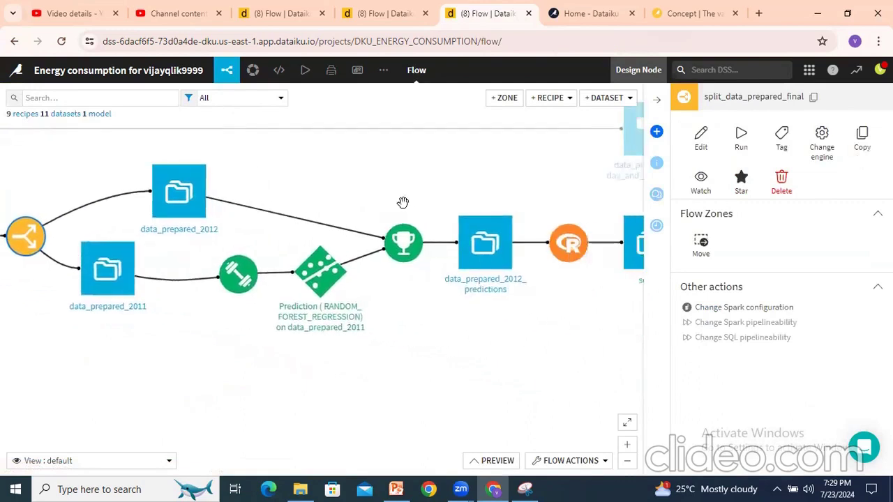
left_click_drag(469, 202, 283, 201)
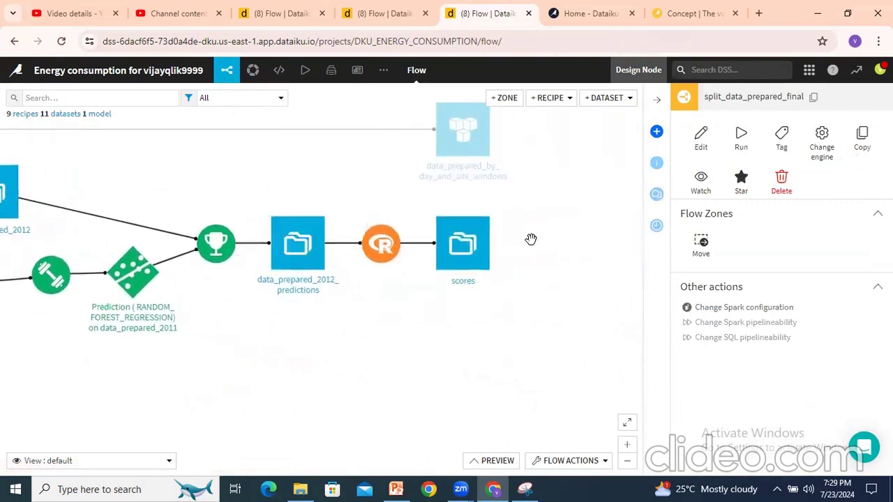
scroll(534, 238, "down", 1)
left_click_drag(200, 188, 442, 252)
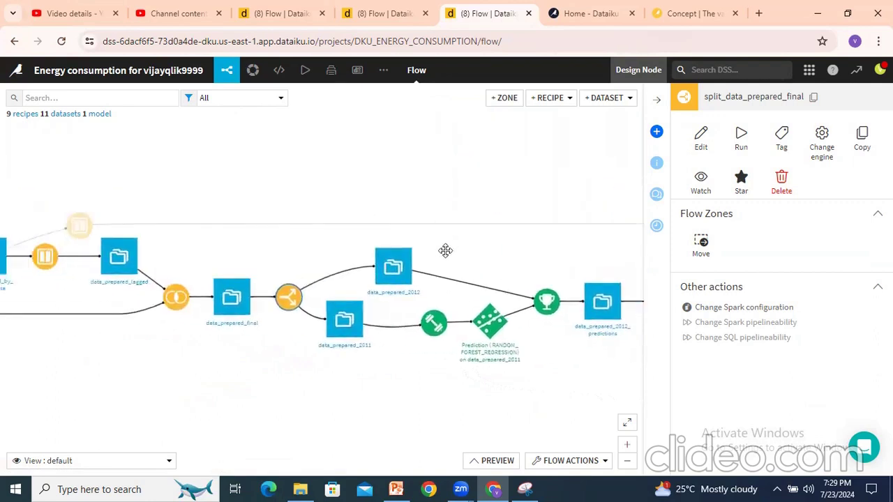
left_click_drag(237, 243, 391, 229)
scroll(407, 255, "down", 2)
scroll(316, 250, "up", 4)
scroll(391, 229, "up", 3)
left_click_drag(395, 278, 442, 278)
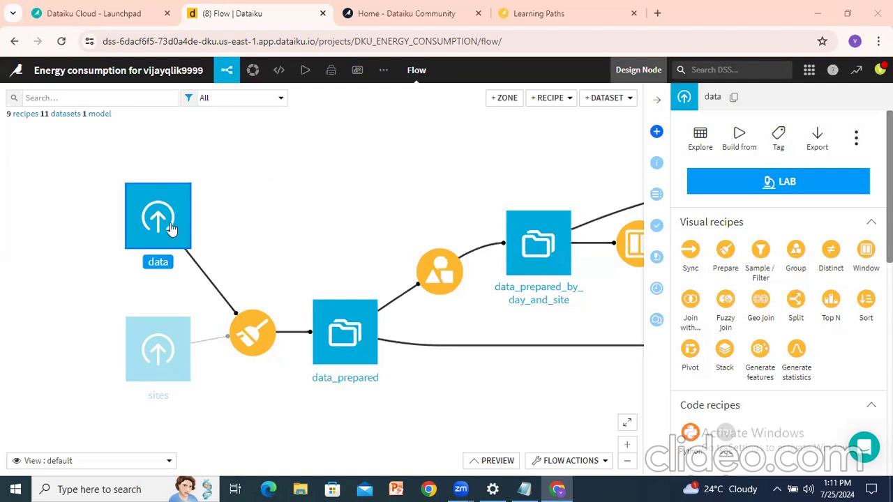
Open the data source dataset and examine its columns, especially the first temperature values.
mouse_move(168, 225)
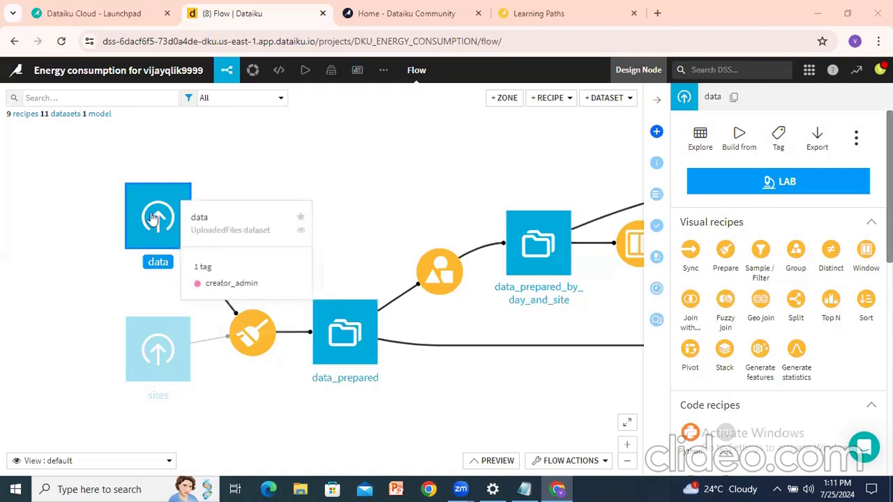
double_click(154, 218)
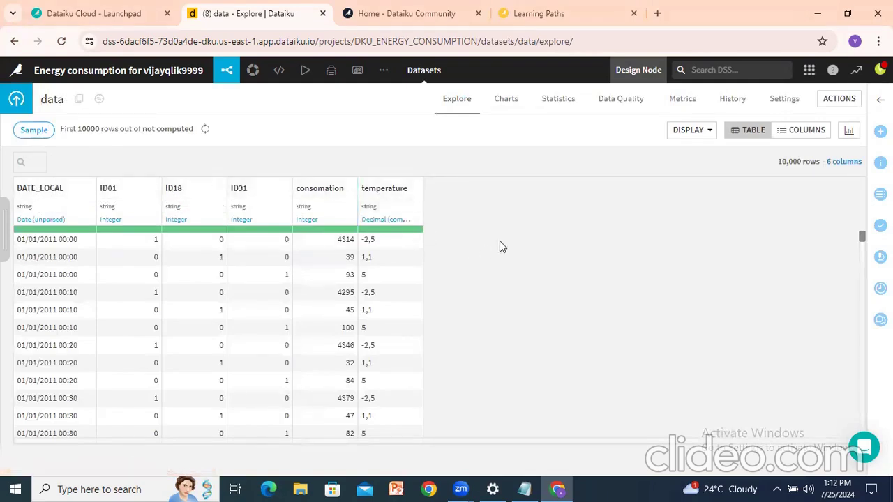
left_click(387, 239)
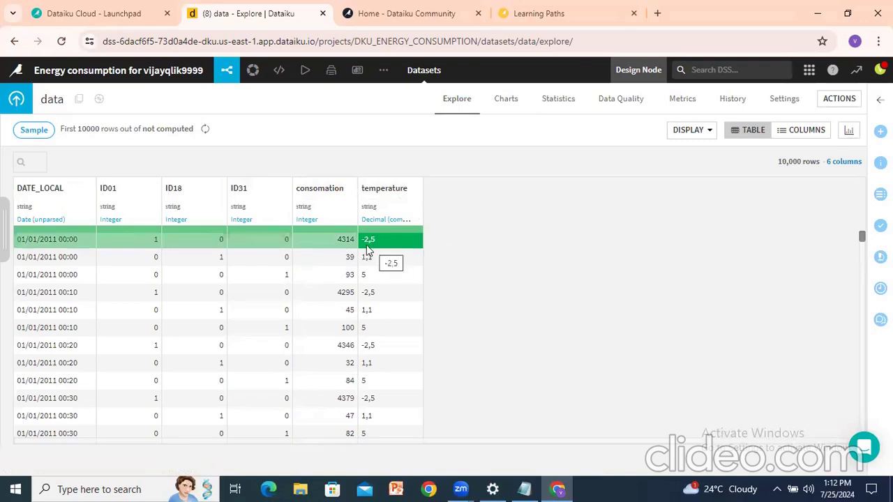
left_click(367, 257)
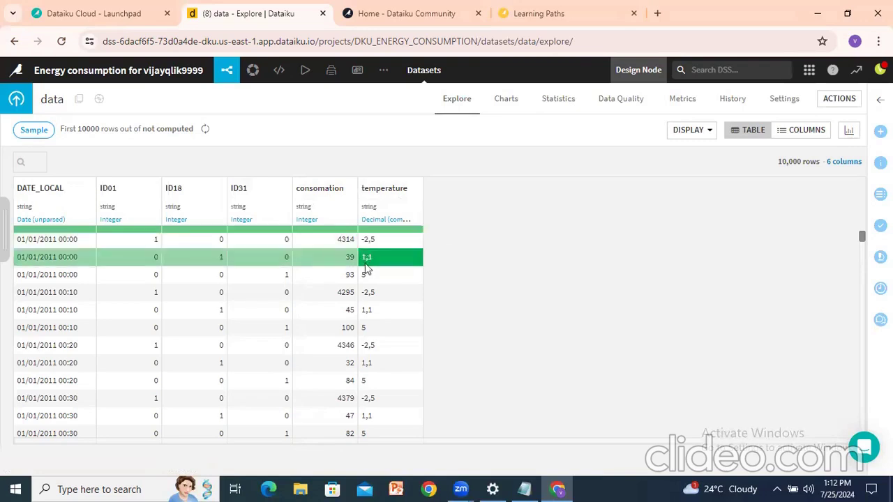
left_click(379, 277)
left_click(380, 293)
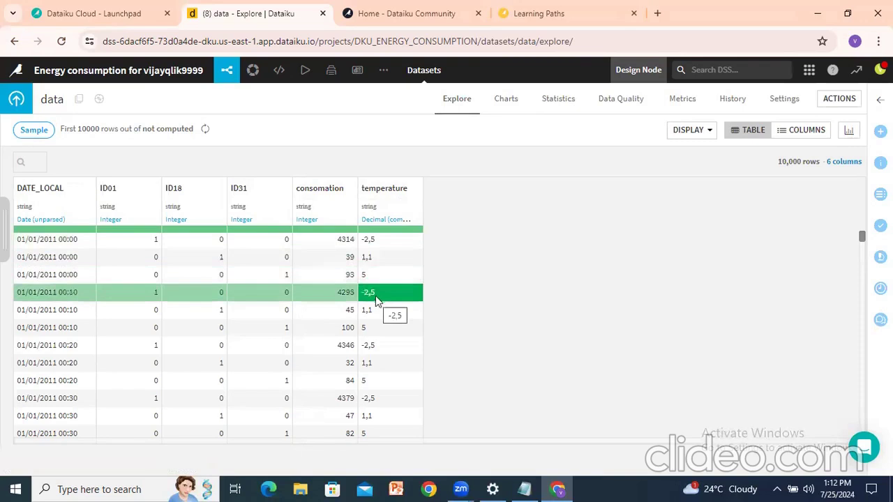
left_click(485, 283)
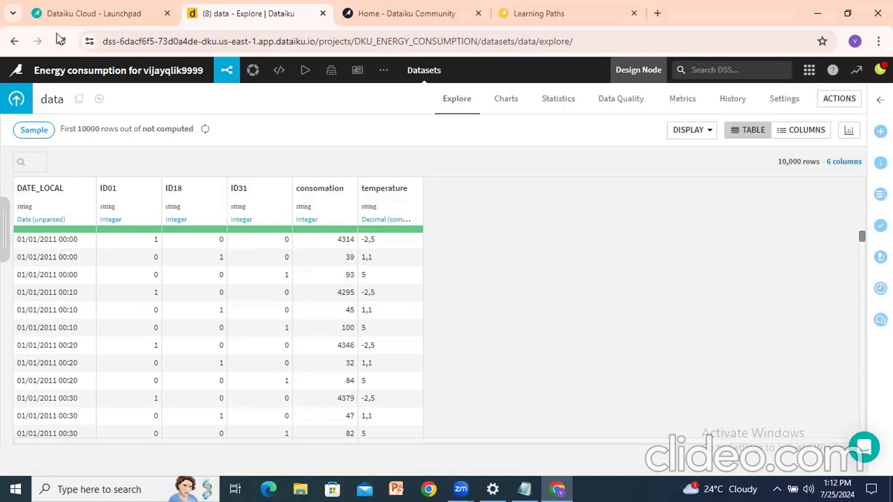
Return to the Flow and create a Prepare recipe on the data dataset with data_prepared1 as the output dataset.
mouse_move(227, 70)
left_click(230, 92)
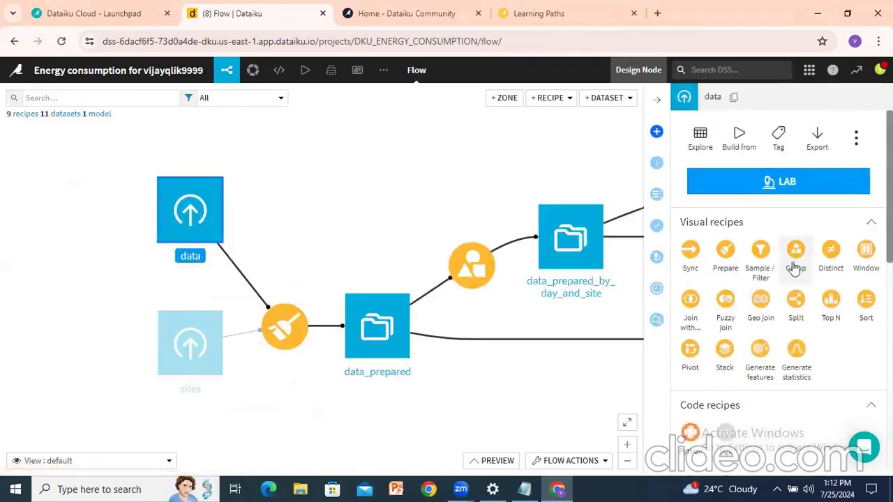
left_click(726, 253)
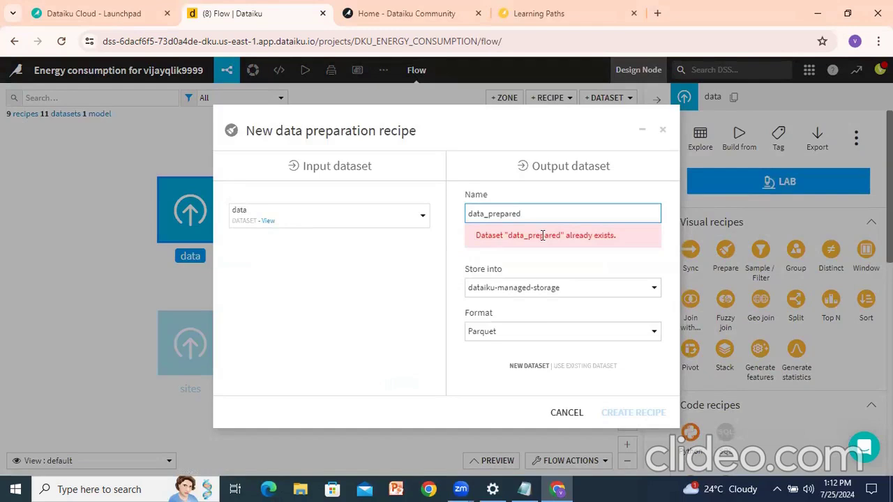
type("1")
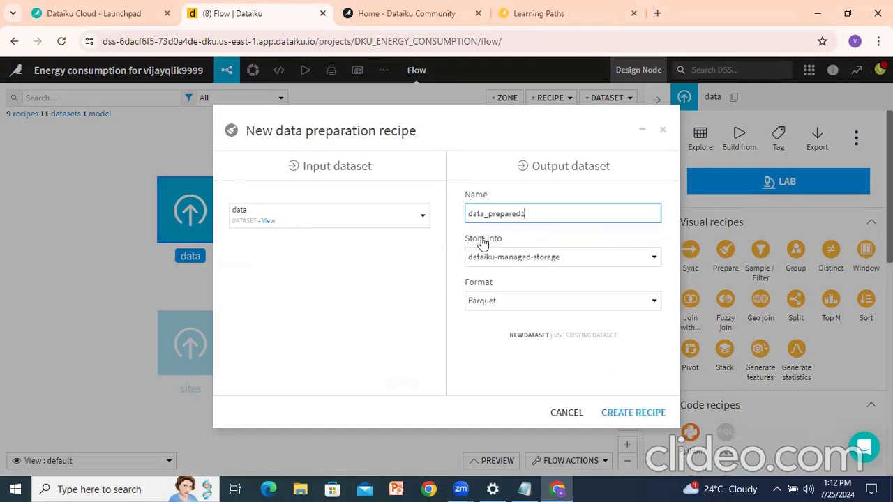
left_click(483, 239)
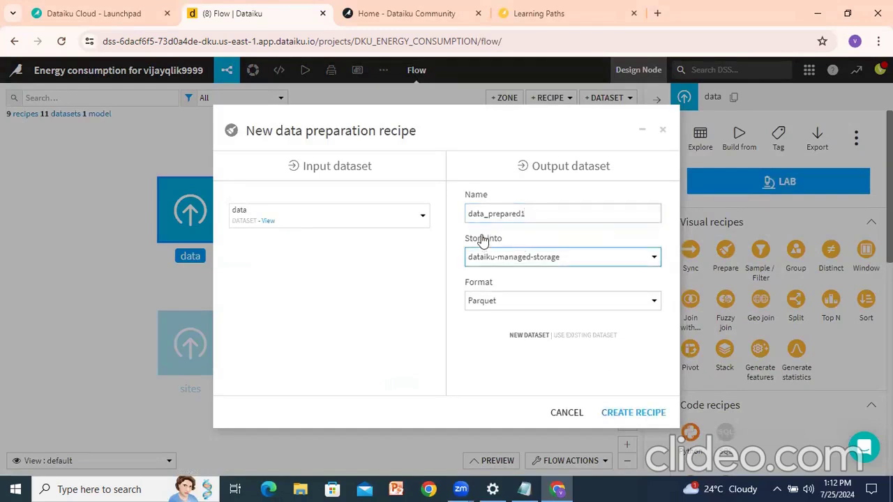
left_click(635, 414)
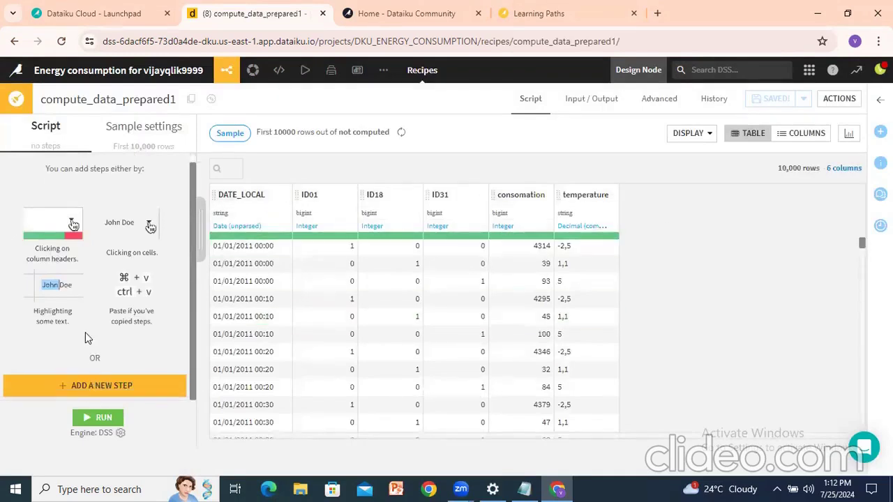
Add a Find and replace step to the script and set its column to temperature.
left_click(91, 390)
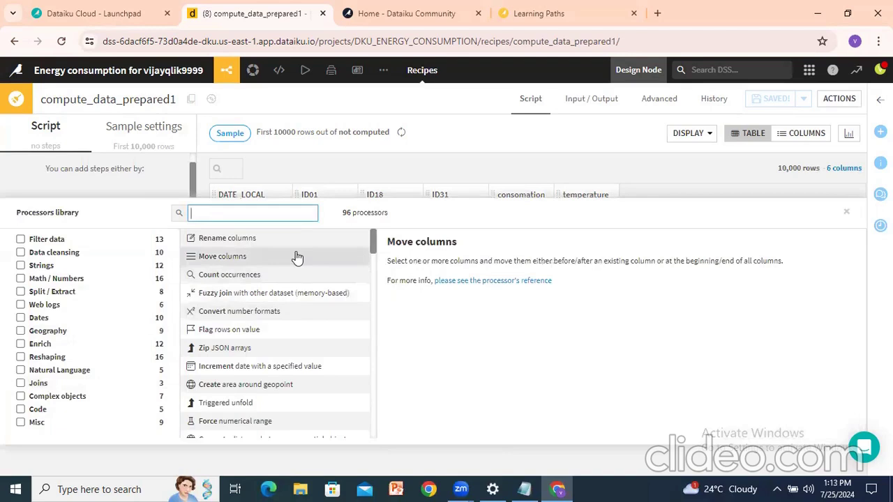
type("replace")
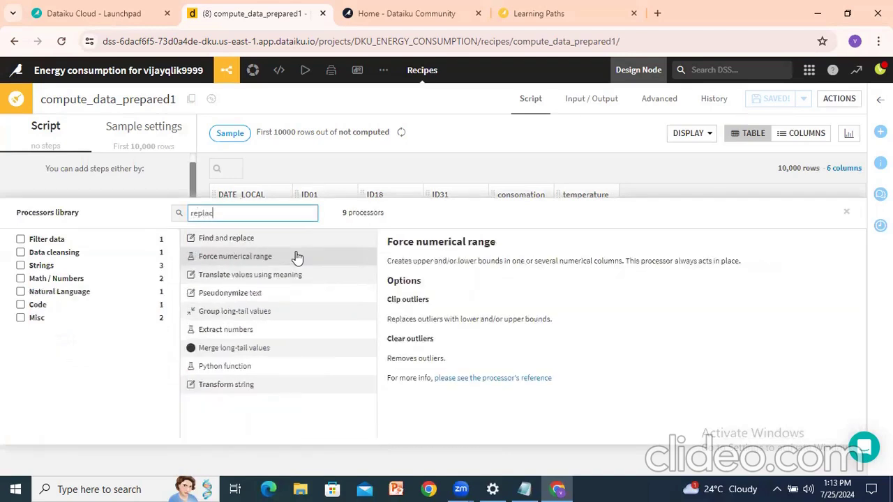
left_click(223, 240)
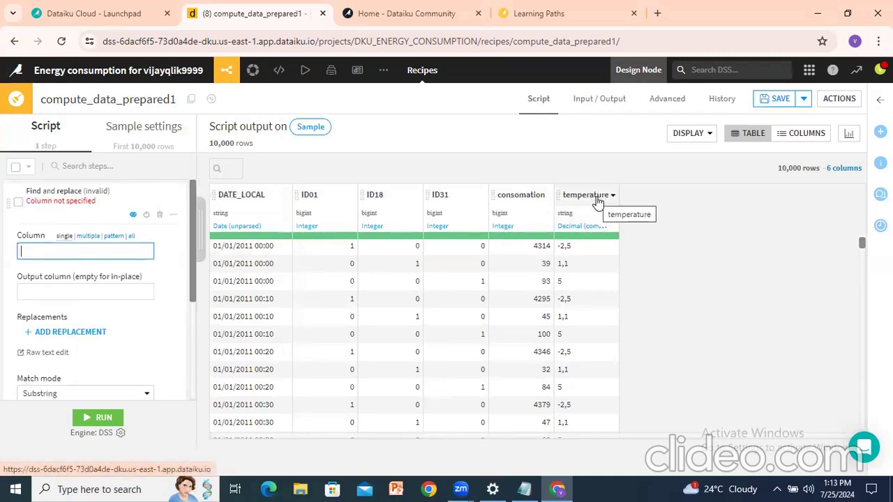
left_click(86, 250)
type("te")
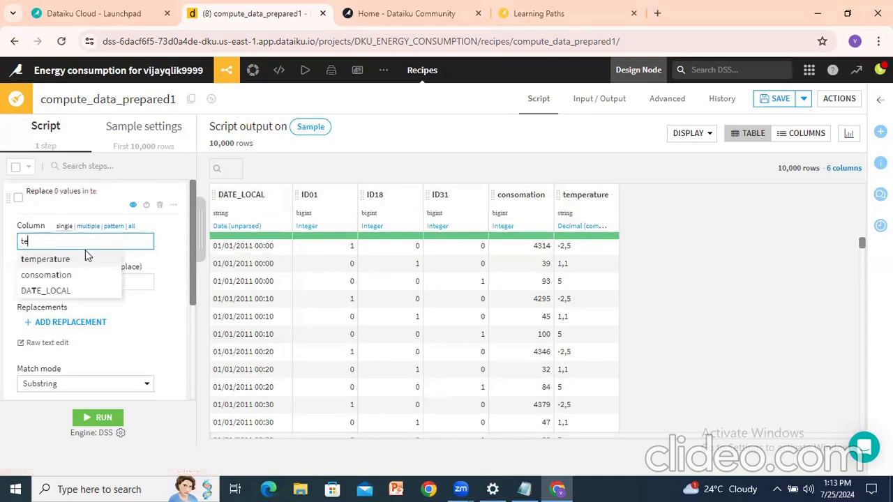
left_click(63, 259)
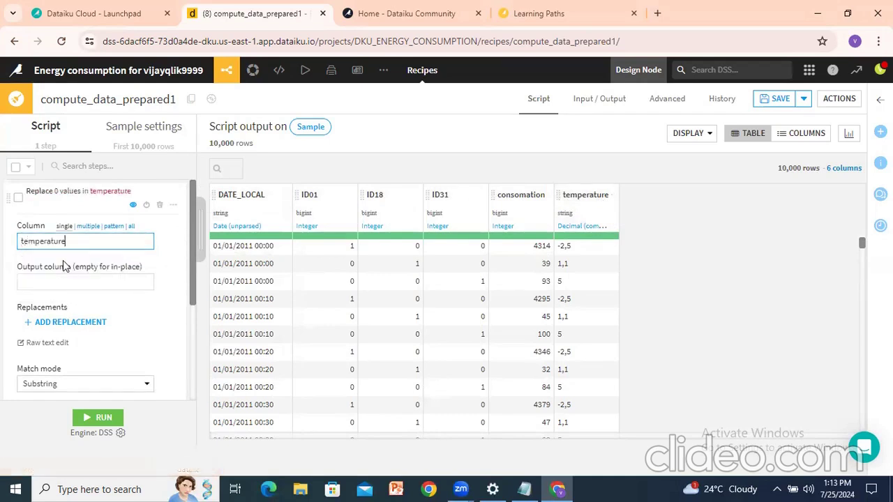
Add a replacement that changes the comma to a period in the temperature column.
scroll(62, 260, "down", 1)
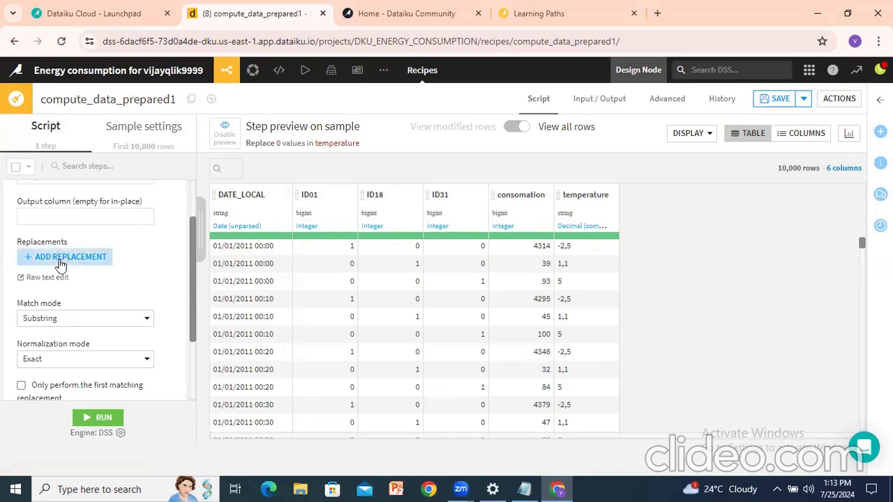
left_click(61, 259)
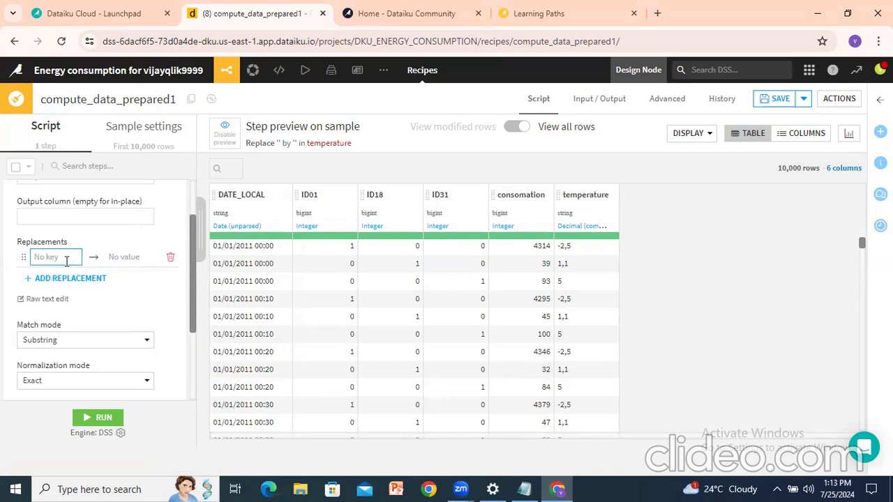
type(",")
left_click(125, 258)
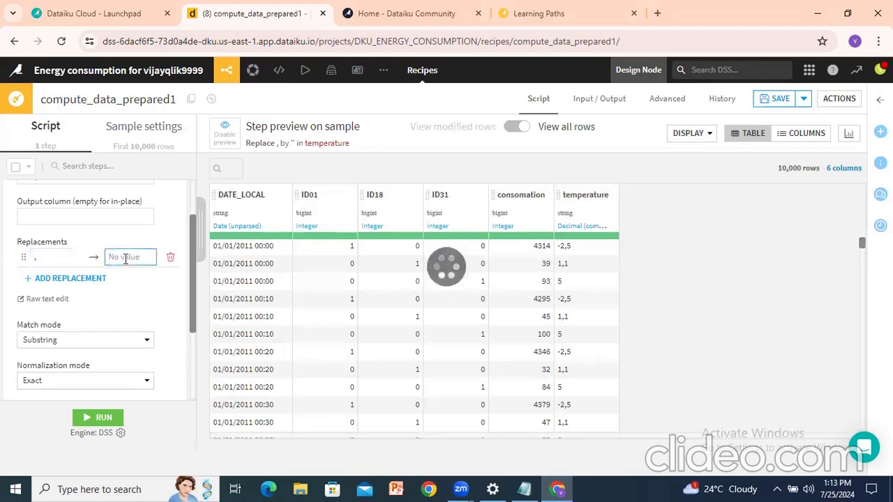
type(".")
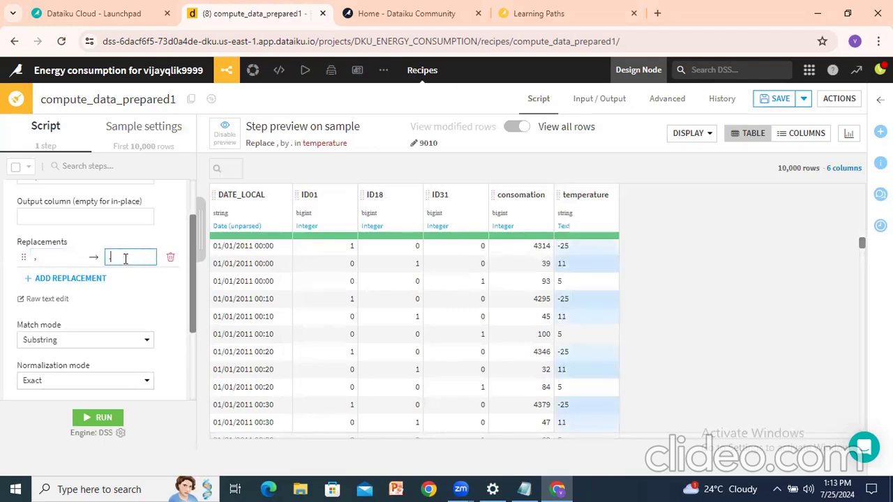
Check the remaining options of the replace step, run the recipe and look through the previewed temperature values.
scroll(30, 321, "down", 2)
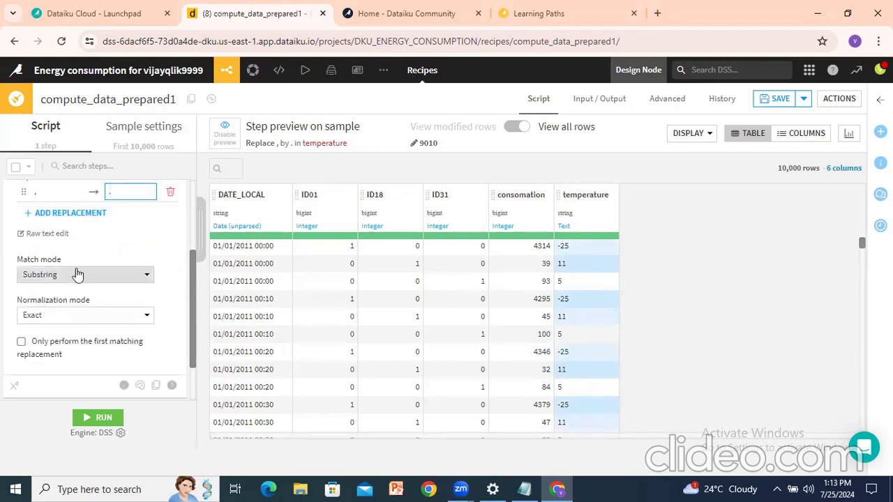
scroll(76, 279, "down", 2)
left_click(101, 422)
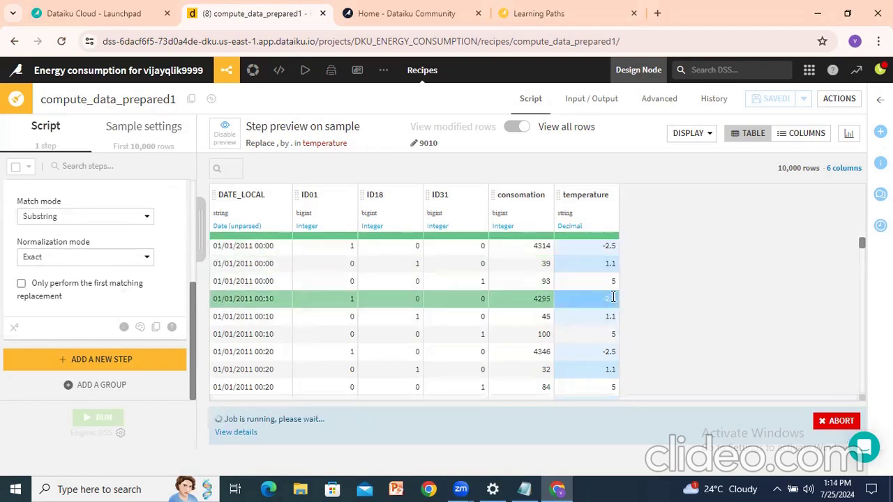
scroll(637, 315, "down", 8)
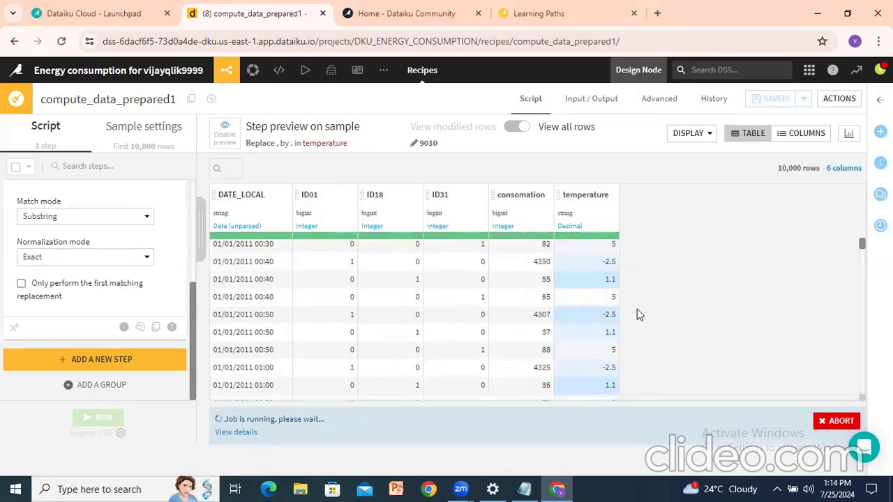
scroll(637, 315, "down", 4)
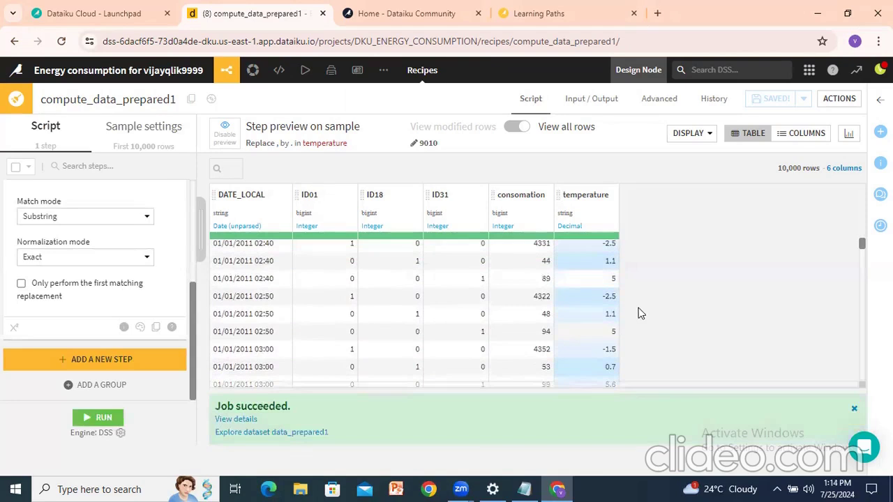
Return to the Flow, follow the new prepare recipe to its output and open the data_prepared1 dataset.
mouse_move(226, 70)
left_click(236, 95)
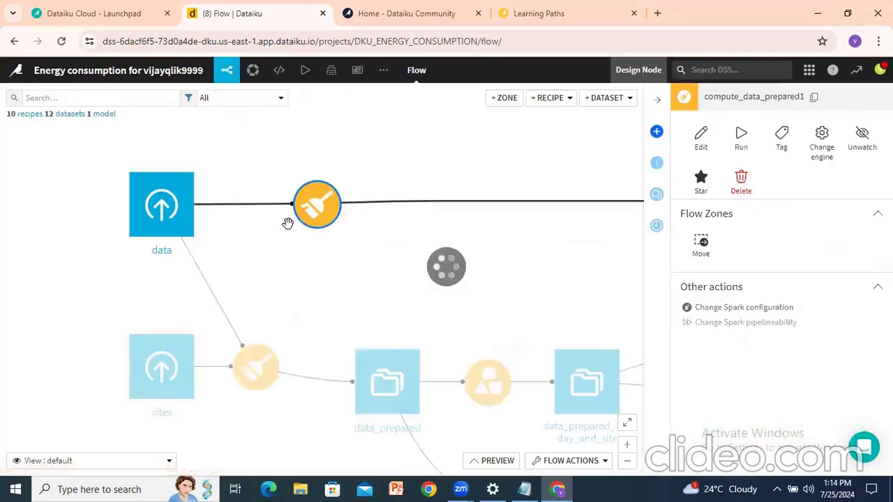
left_click_drag(498, 231, 212, 264)
scroll(318, 271, "down", 5)
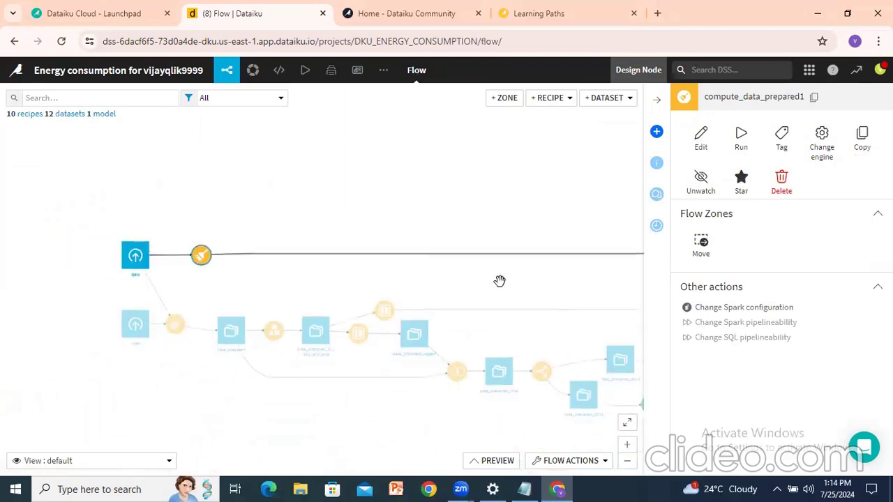
left_click_drag(593, 288, 312, 263)
double_click(585, 242)
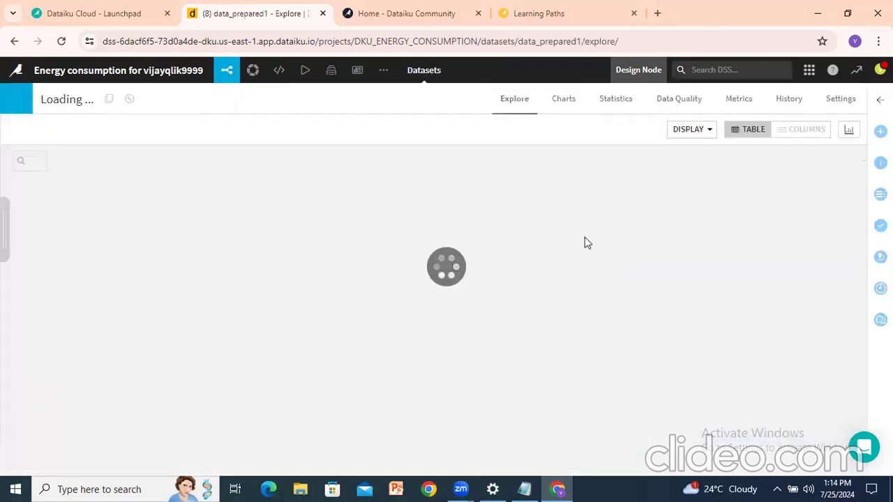
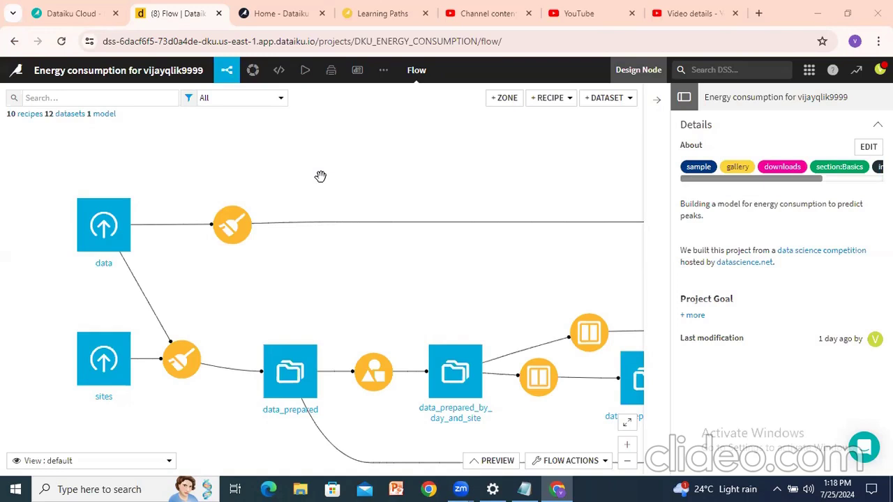
Open the data source dataset, examine its ID01, ID18 and ID31 columns, and return to the Flow.
double_click(117, 228)
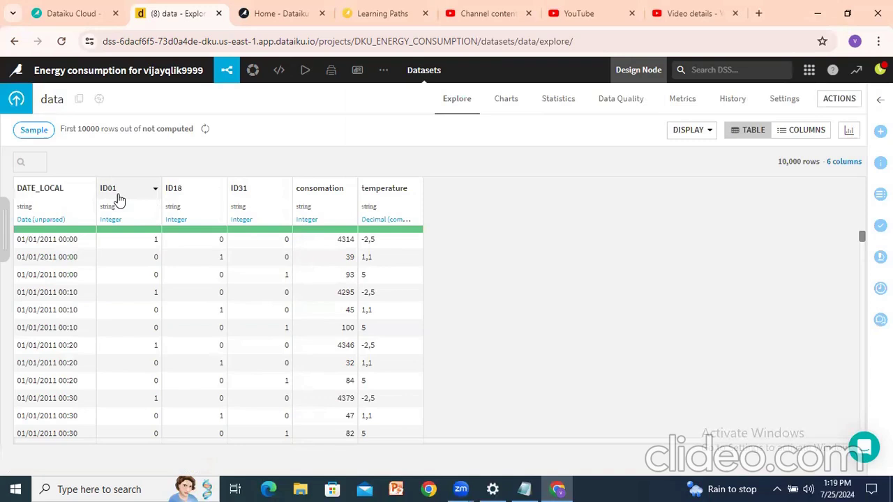
mouse_move(227, 73)
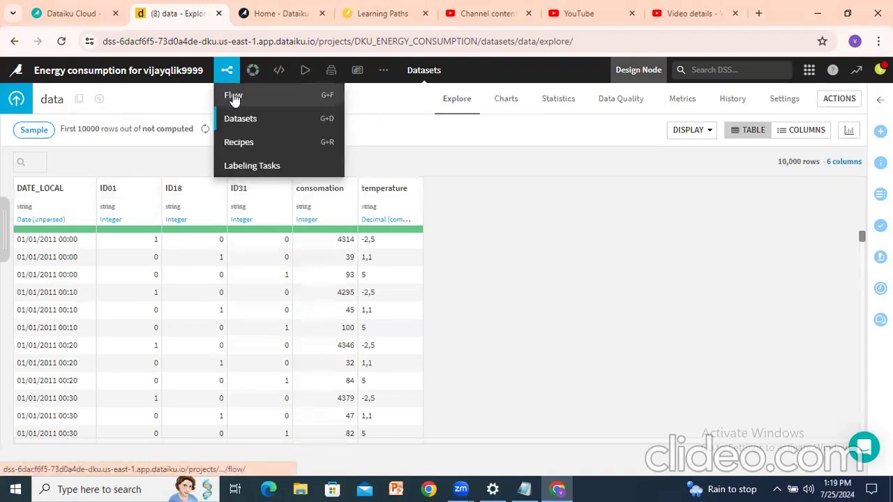
left_click(233, 94)
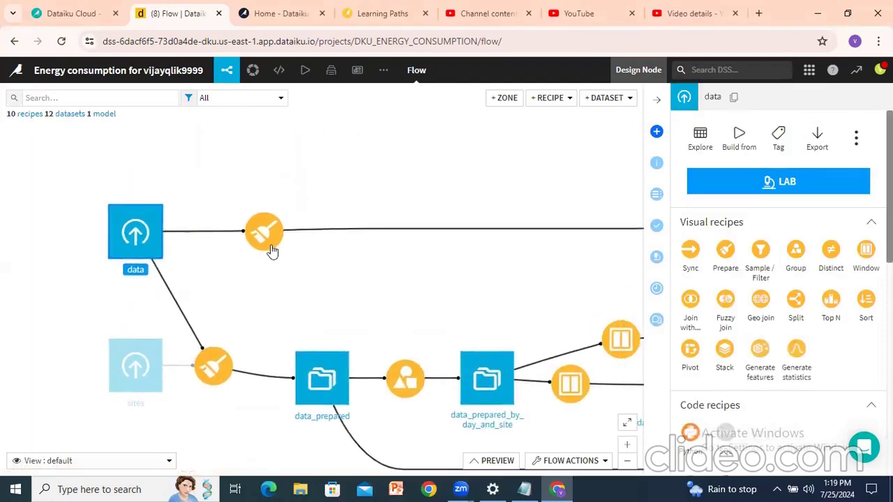
Reopen the compute_data_prepared1 recipe and add a Fold multiple columns step to its script.
left_click(265, 234)
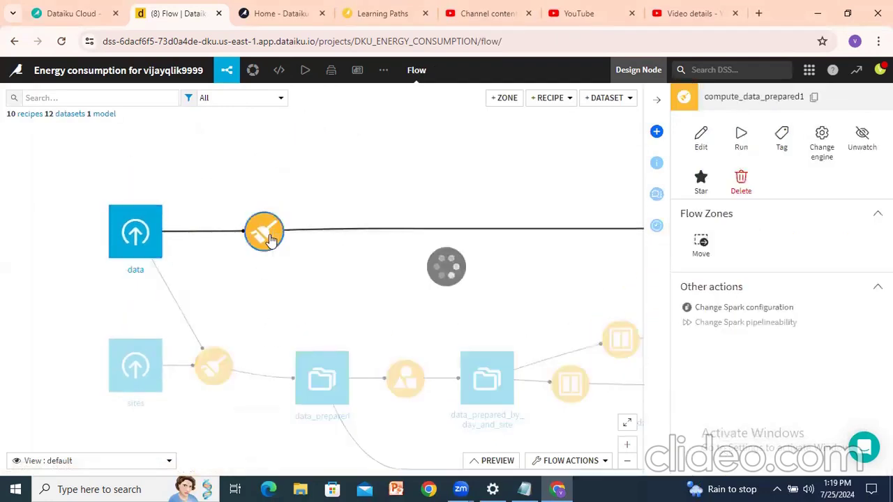
double_click(270, 239)
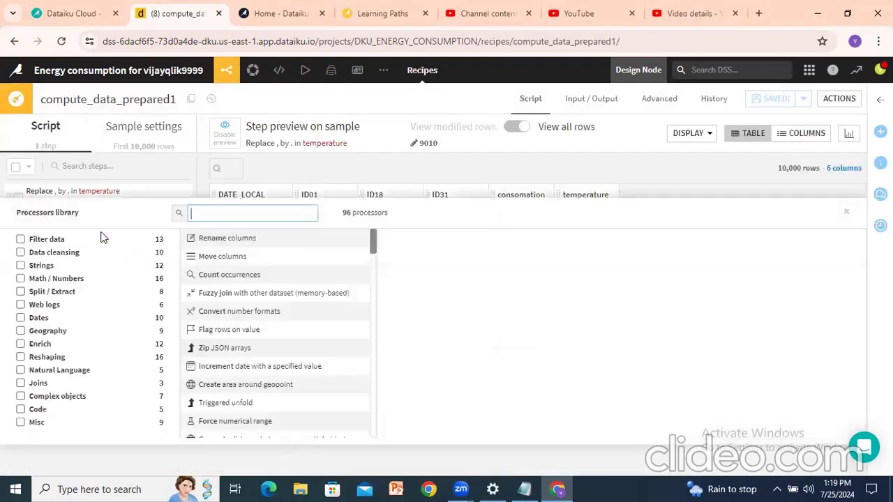
left_click(101, 234)
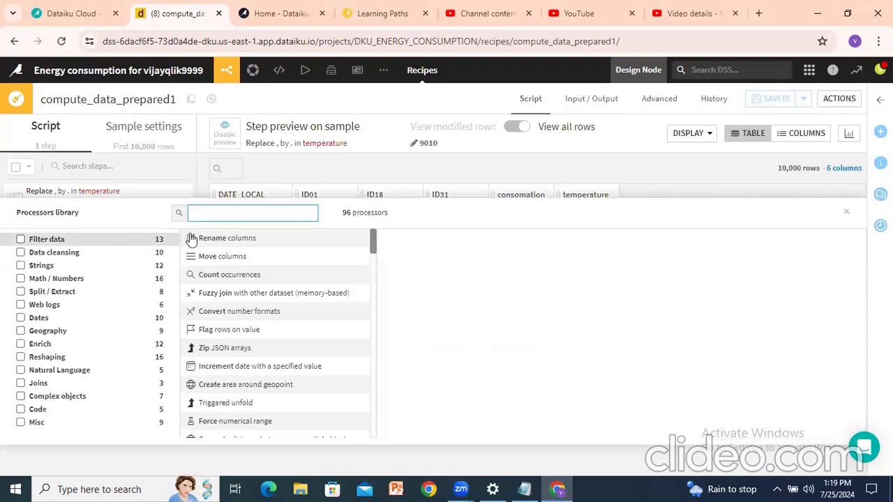
type("fold")
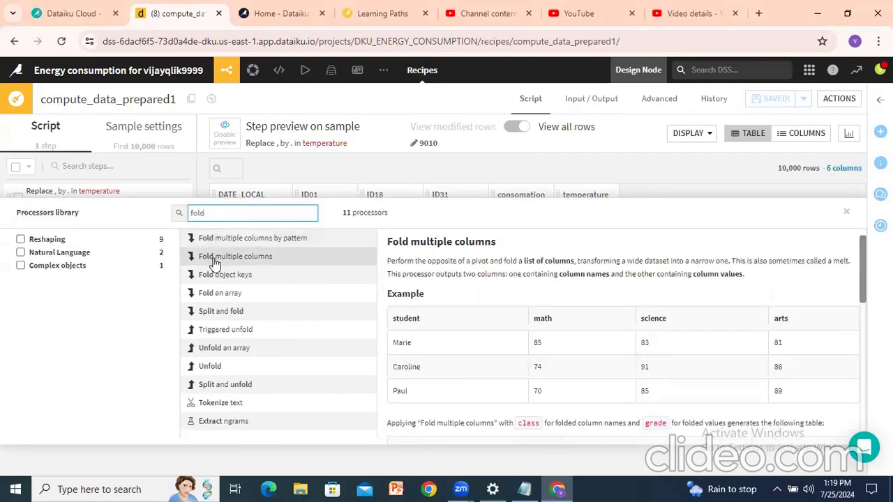
left_click(216, 264)
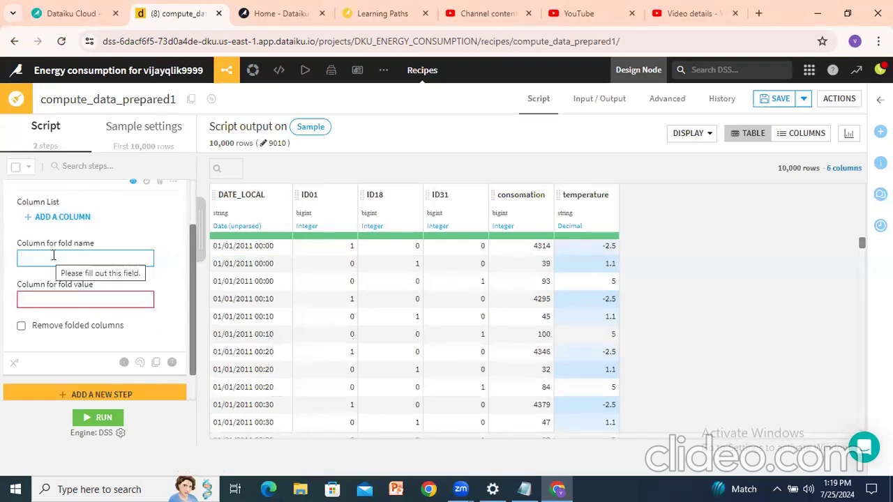
Set the fold name column to Site and the fold value column to Value.
type("Site")
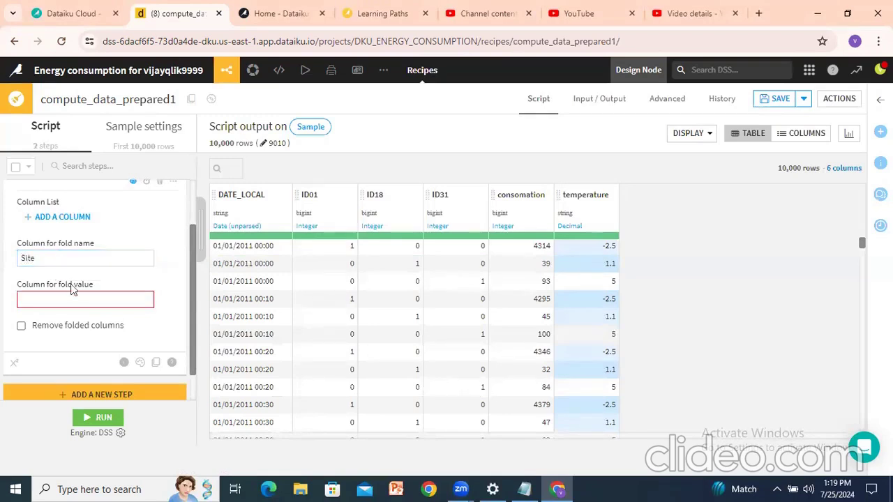
left_click(70, 300)
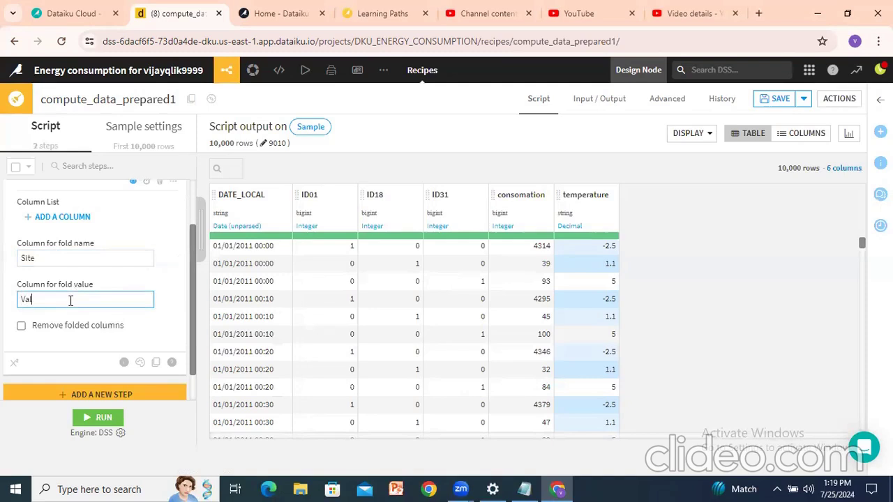
left_click(71, 279)
Add ID01, ID18 and ID31 to the list of columns to fold.
left_click(63, 218)
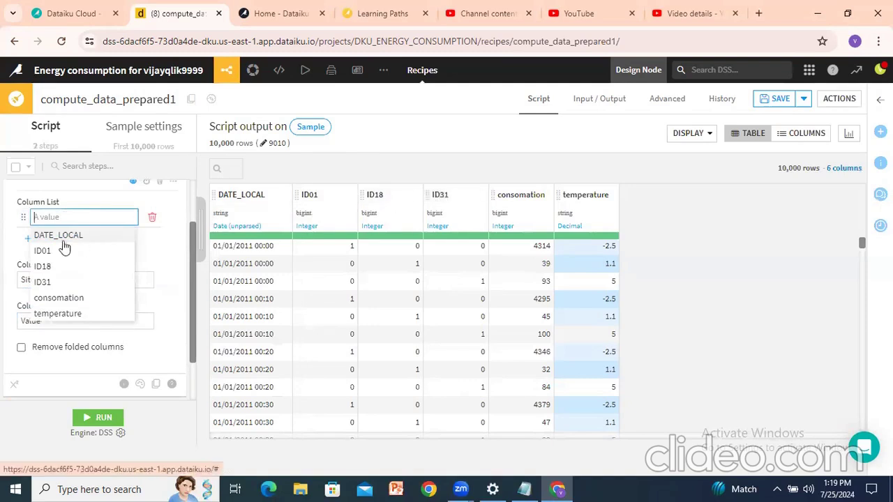
left_click(43, 251)
left_click(52, 238)
left_click(58, 272)
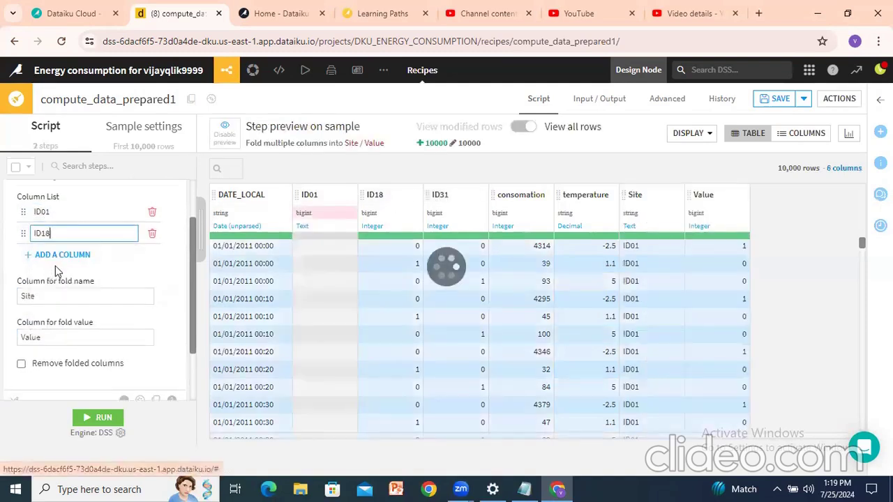
left_click(56, 257)
left_click(44, 288)
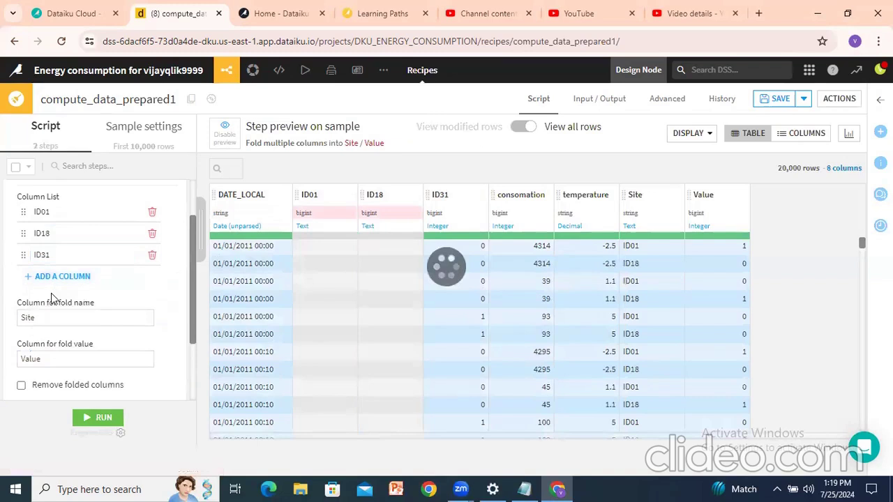
Review the fold settings, run the compute_data_prepared1 recipe and open its output dataset.
scroll(53, 293, "up", 2)
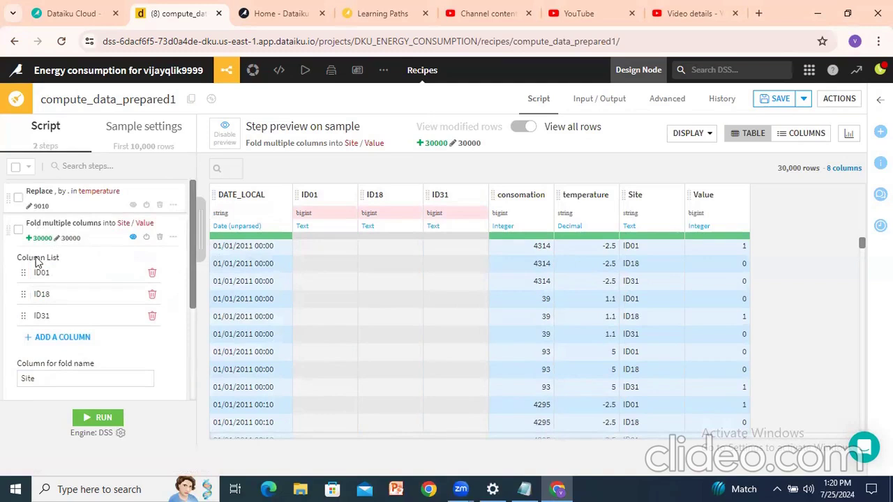
scroll(35, 257, "down", 4)
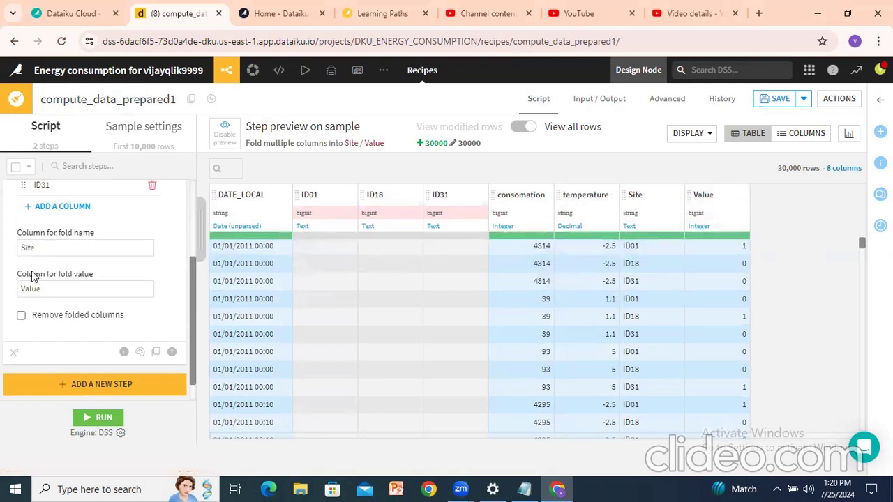
left_click(103, 418)
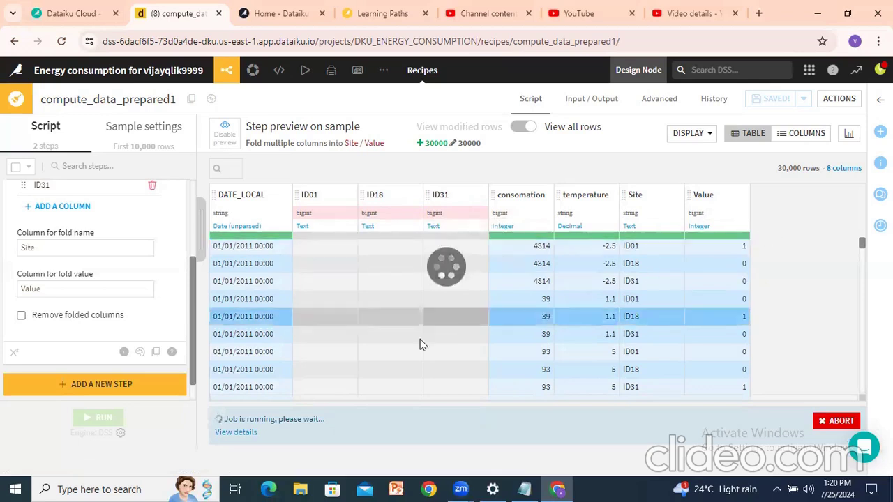
left_click(259, 433)
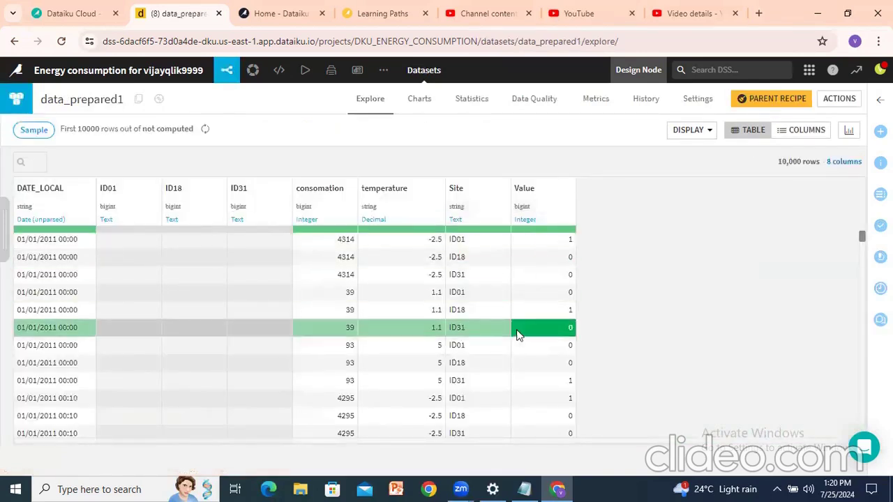
Return to the Flow and reopen the compute_data_prepared1 prepare recipe fed by the data dataset.
mouse_move(227, 70)
left_click(239, 96)
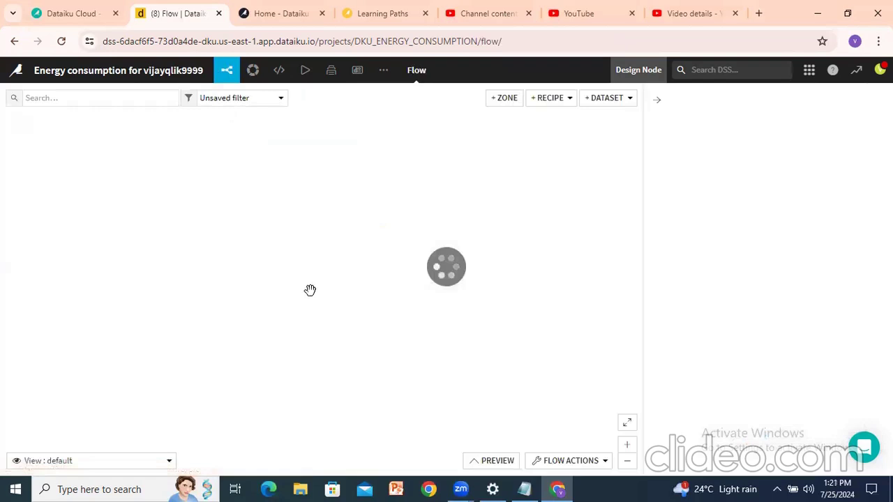
left_click_drag(264, 182, 623, 243)
left_click_drag(69, 244, 475, 307)
left_click_drag(6, 261, 434, 274)
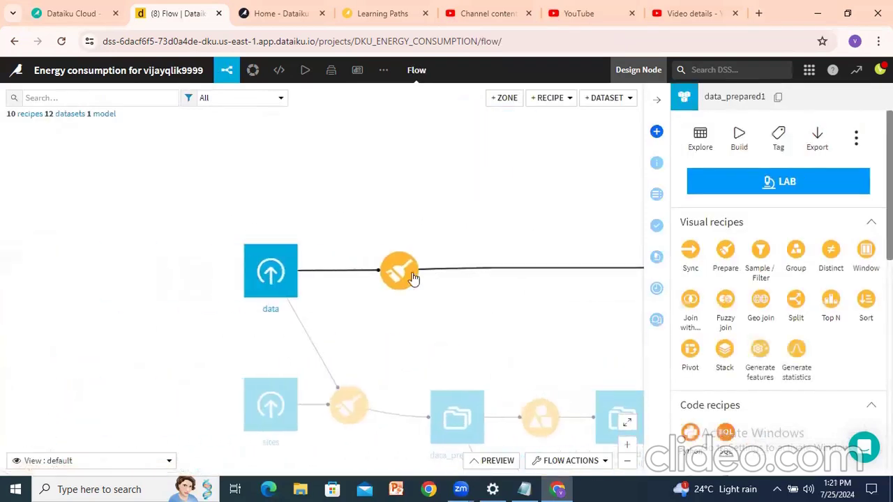
double_click(412, 276)
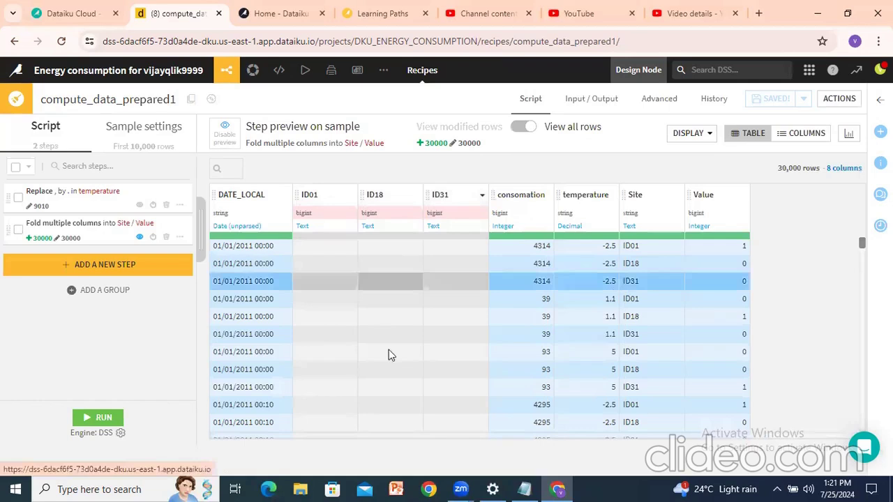
Delete the ID01, ID18 and ID31 columns from the recipe's output and review the resulting removal step.
left_click(350, 195)
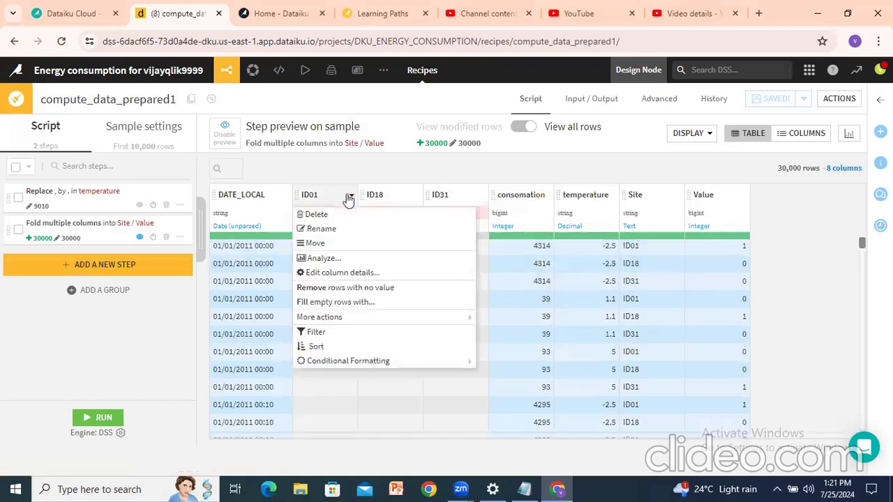
left_click(318, 215)
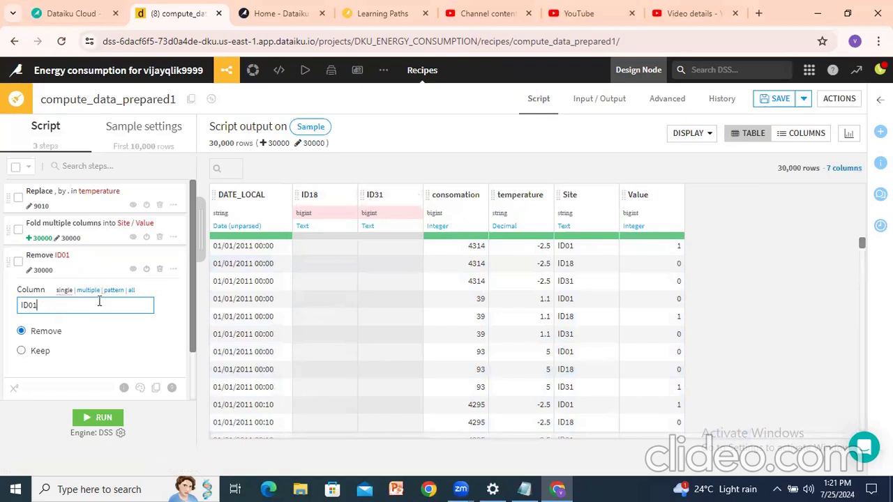
left_click(344, 197)
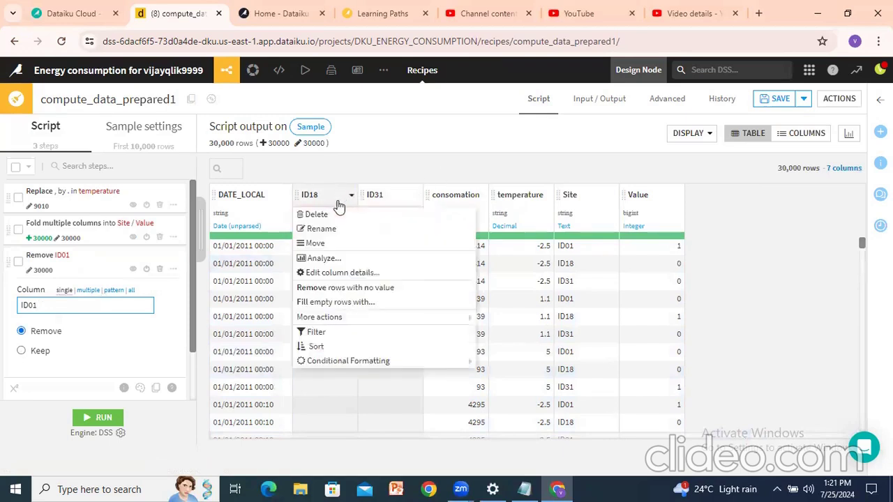
left_click(329, 217)
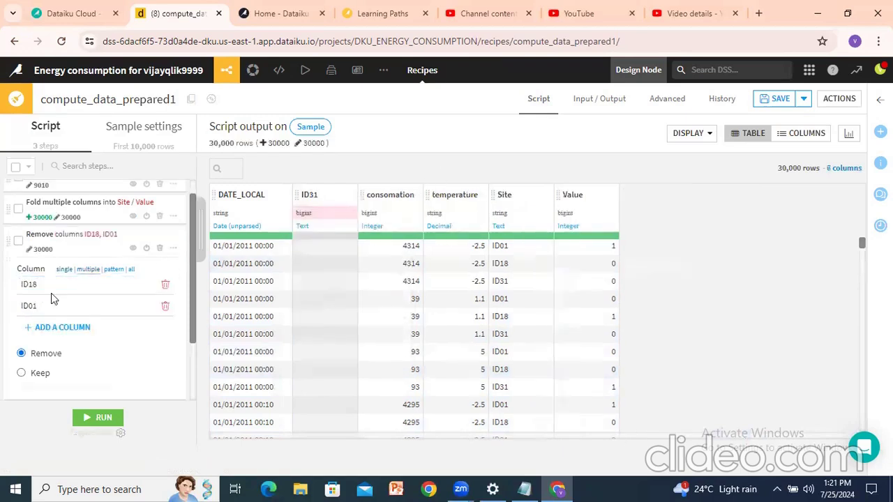
left_click(344, 196)
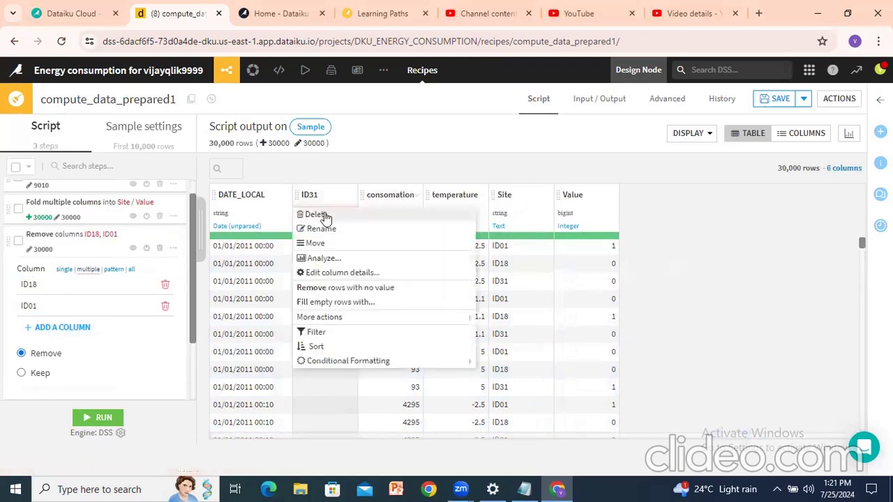
left_click(324, 217)
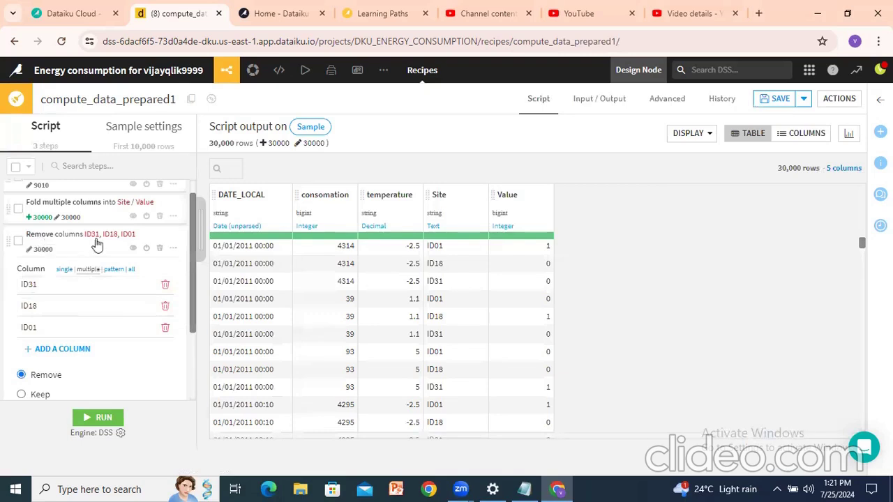
scroll(21, 365, "down", 2)
scroll(21, 365, "up", 3)
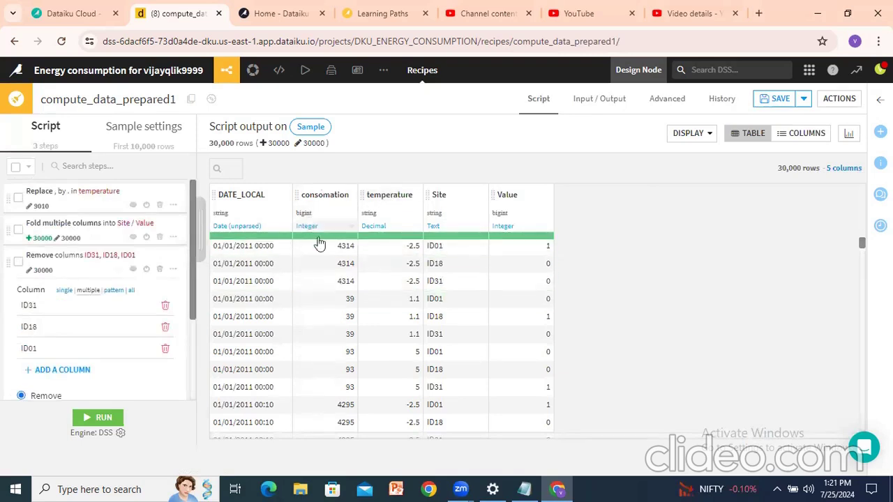
Check the remaining columns and run the compute_data_prepared1 recipe again.
mouse_move(547, 239)
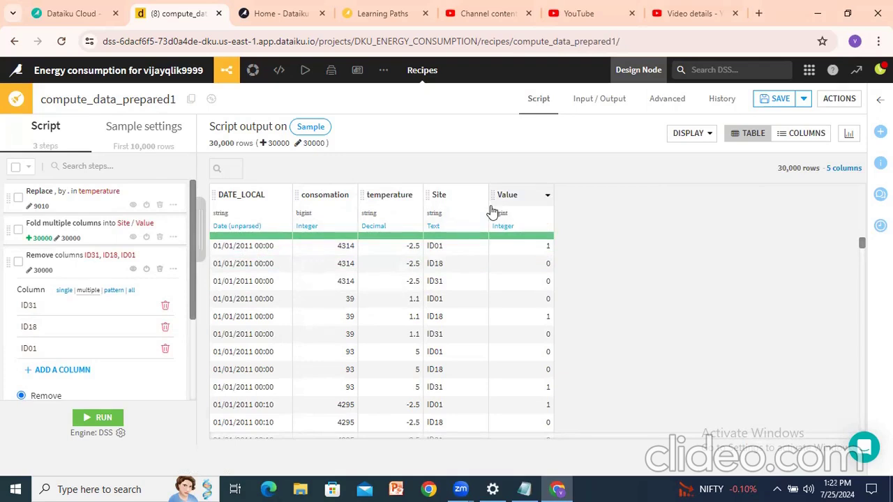
scroll(122, 366, "down", 2)
left_click(100, 419)
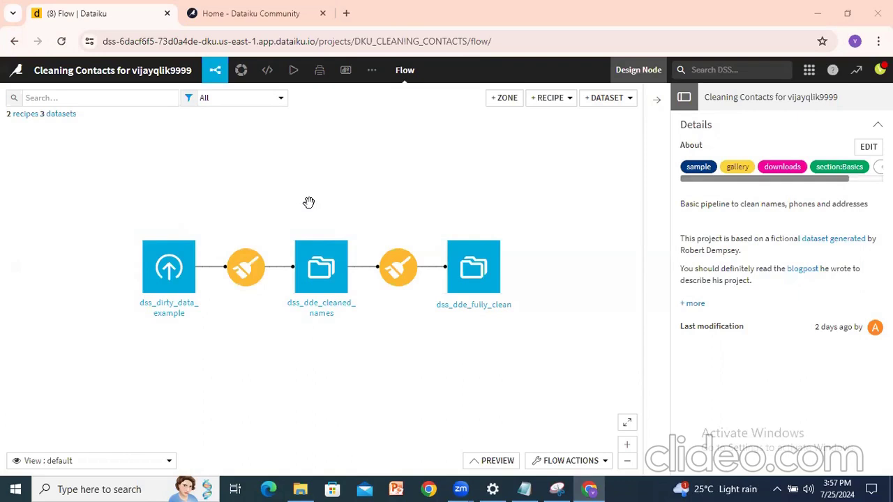
In the Cleaning Contacts project, open the dss_dirty_data_example dataset to view its rows and return to the Flow.
mouse_move(248, 277)
double_click(166, 271)
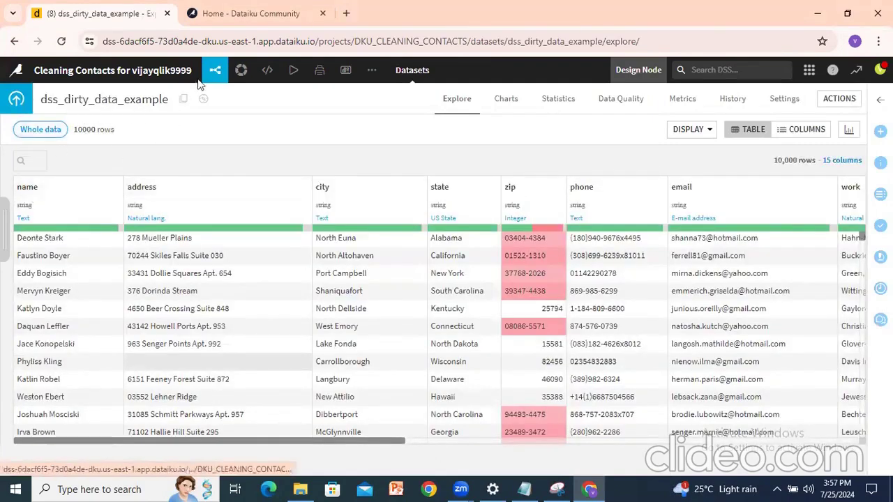
mouse_move(215, 70)
left_click(222, 92)
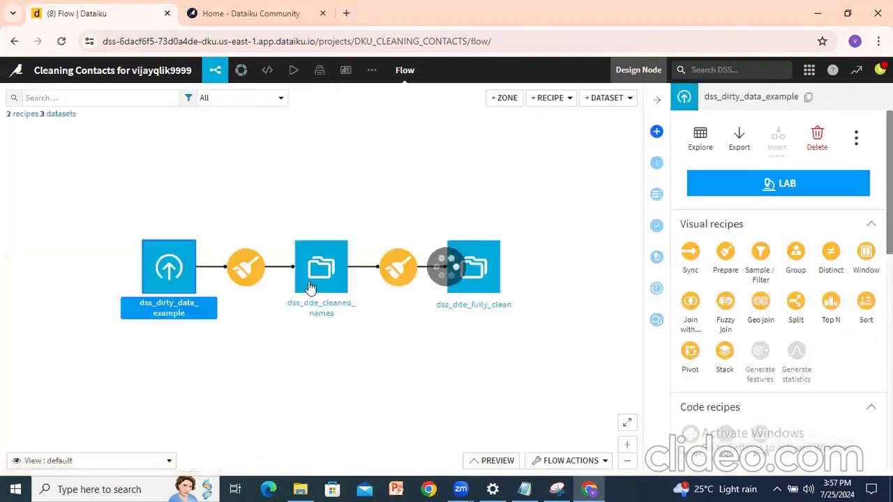
Open the prepare_dss_dde_cleaned_names recipe and delete its two active steps, the trim and the split on name.
double_click(236, 267)
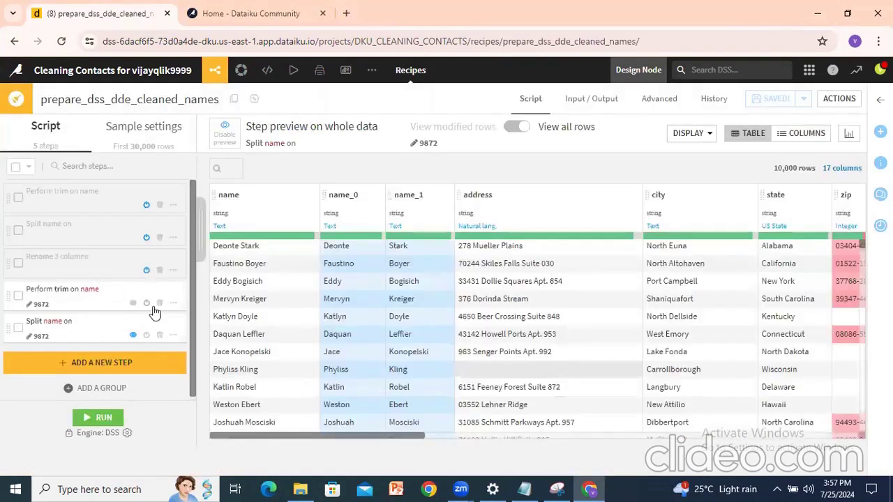
left_click(159, 302)
left_click(166, 303)
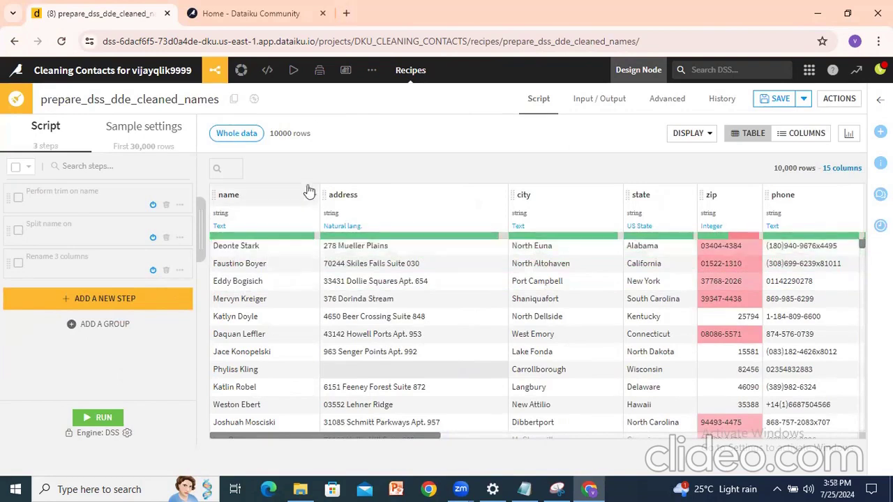
Search the processors library for "trans" and read the column options and modes described for Transform string.
left_click(63, 304)
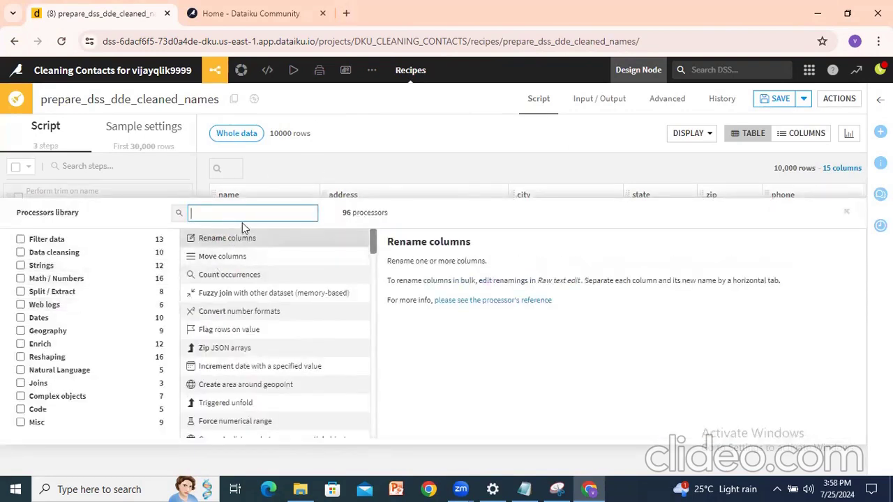
type("trans")
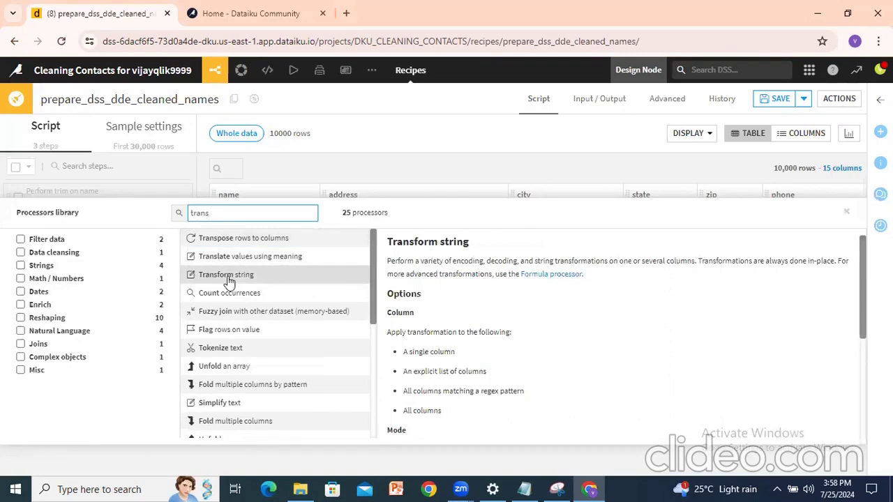
left_click(447, 283)
scroll(539, 307, "down", 1)
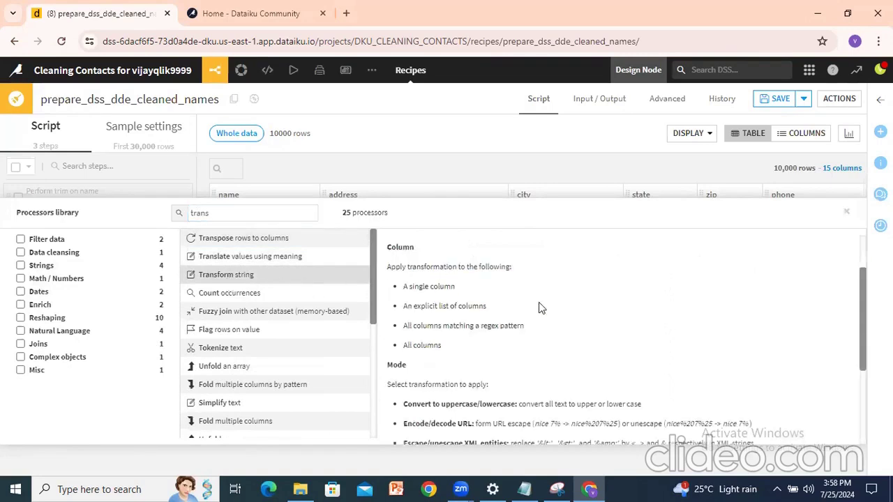
left_click_drag(407, 263, 504, 267)
left_click(444, 289)
scroll(478, 360, "down", 2)
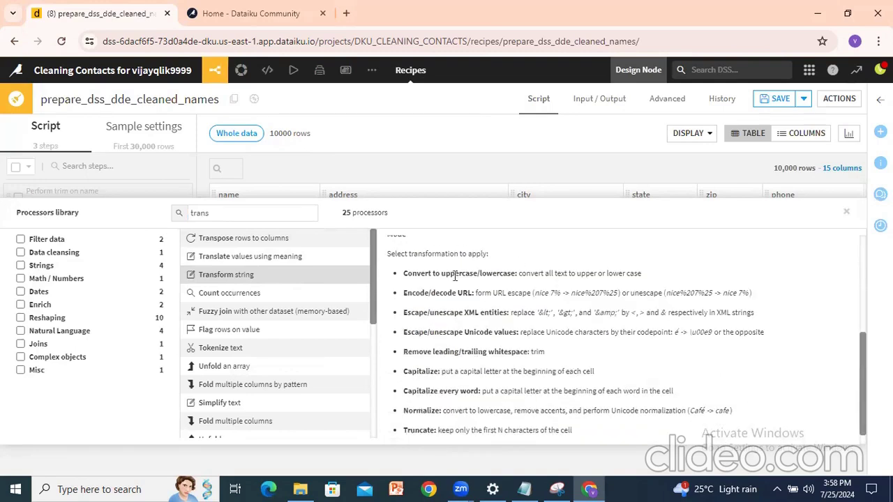
left_click_drag(412, 273, 528, 275)
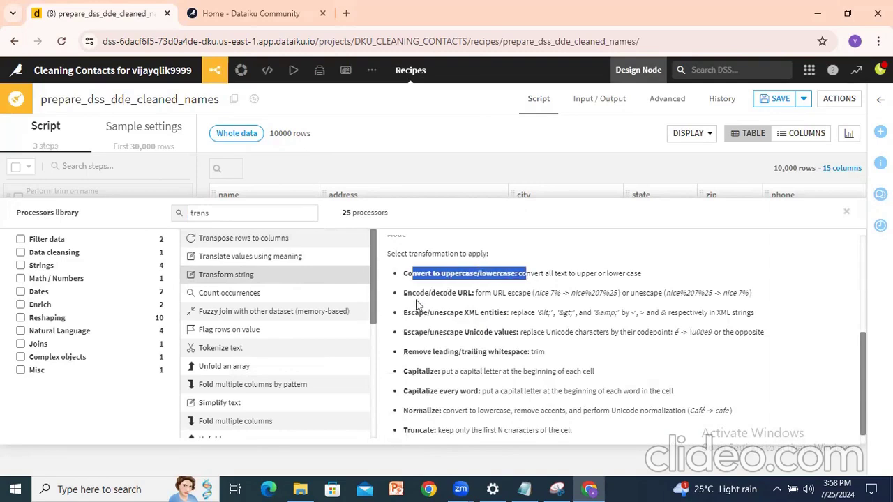
left_click_drag(413, 294, 478, 293)
left_click_drag(429, 313, 506, 314)
left_click(428, 386)
left_click_drag(417, 391, 481, 391)
scroll(480, 390, "down", 1)
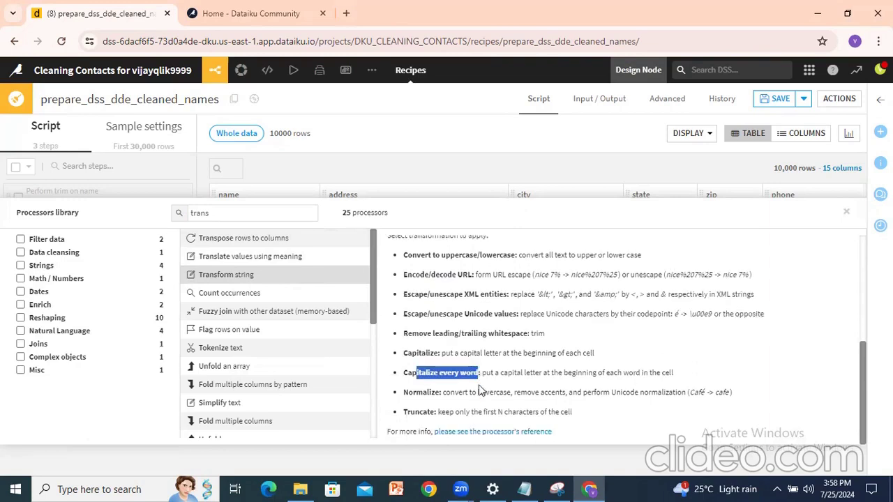
Add a Transform string step on the name column with the mode Remove leading/trailing whitespaces.
left_click(226, 274)
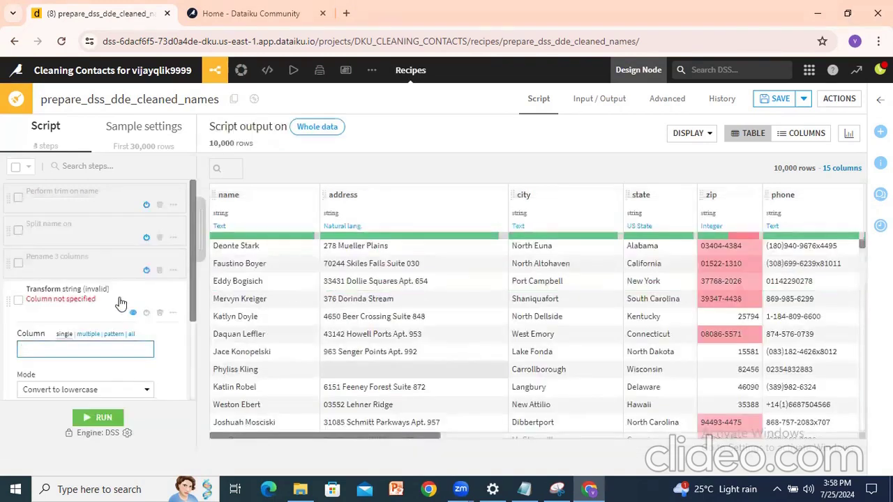
scroll(79, 314, "down", 1)
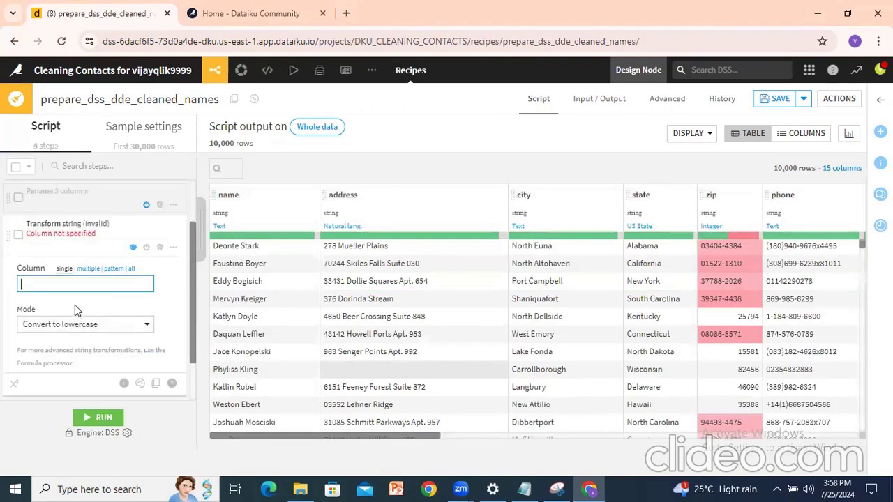
type("na")
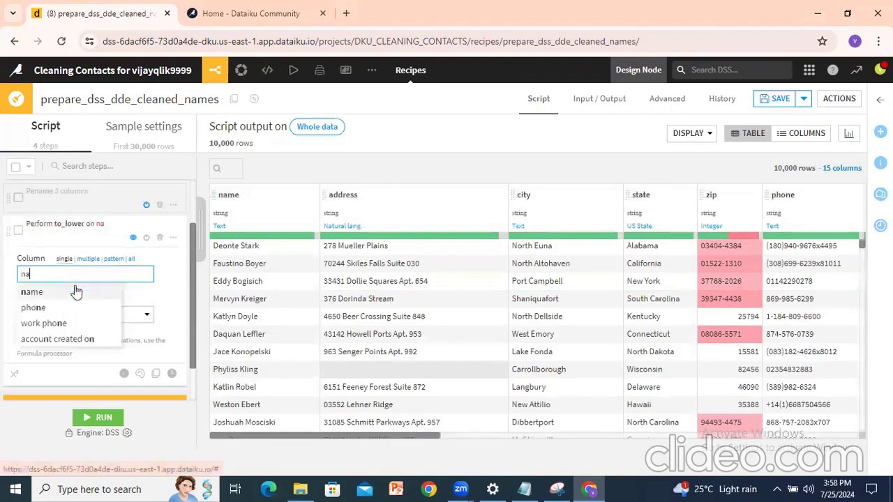
left_click(74, 288)
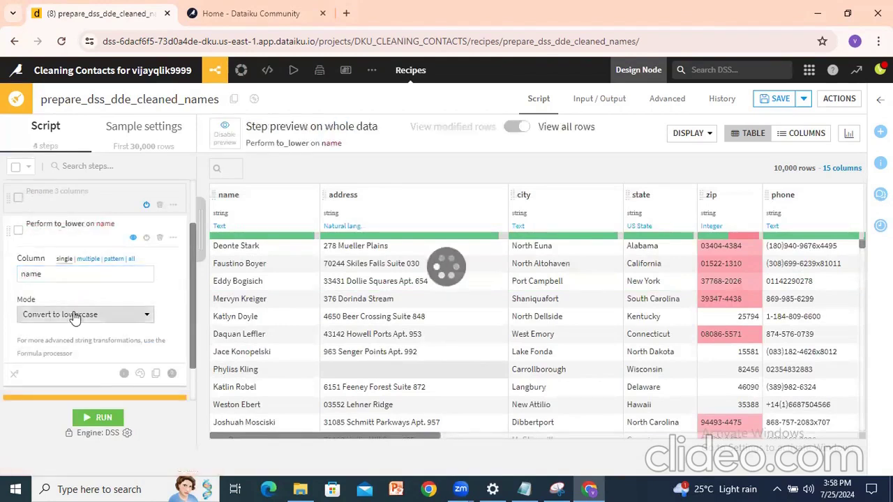
left_click(73, 315)
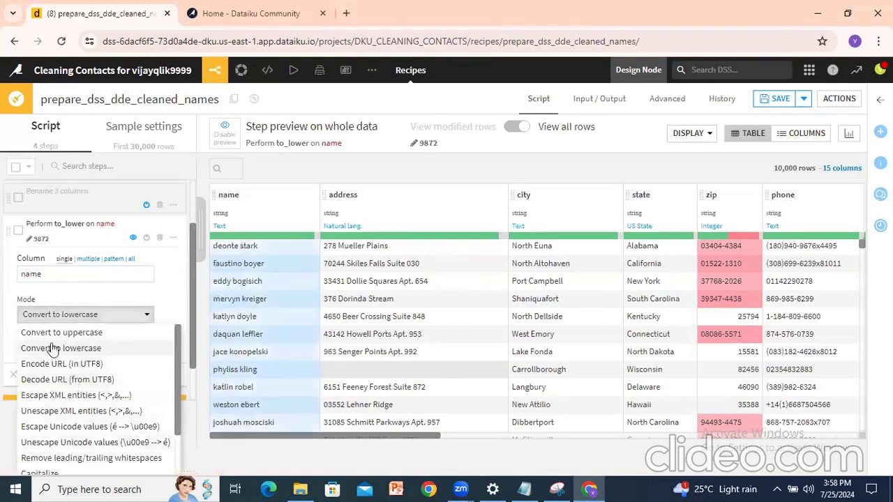
left_click(58, 460)
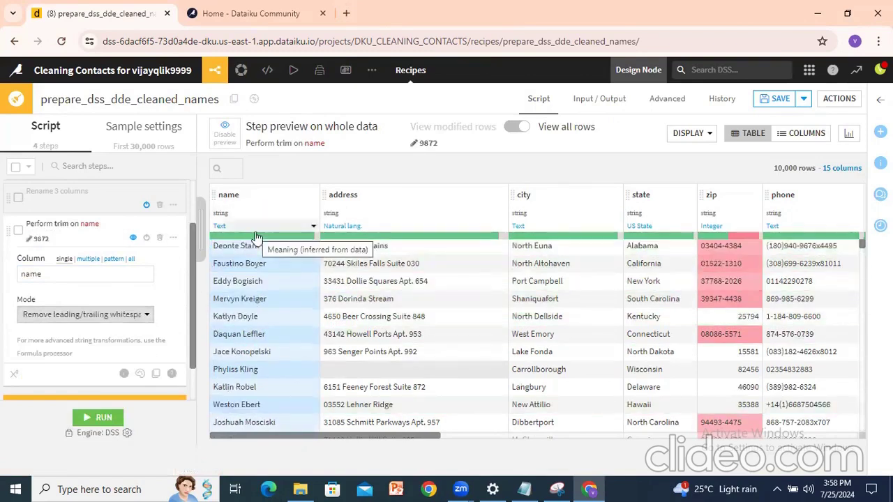
Change the name column's string transformation mode to Convert to uppercase.
scroll(90, 300, "down", 1)
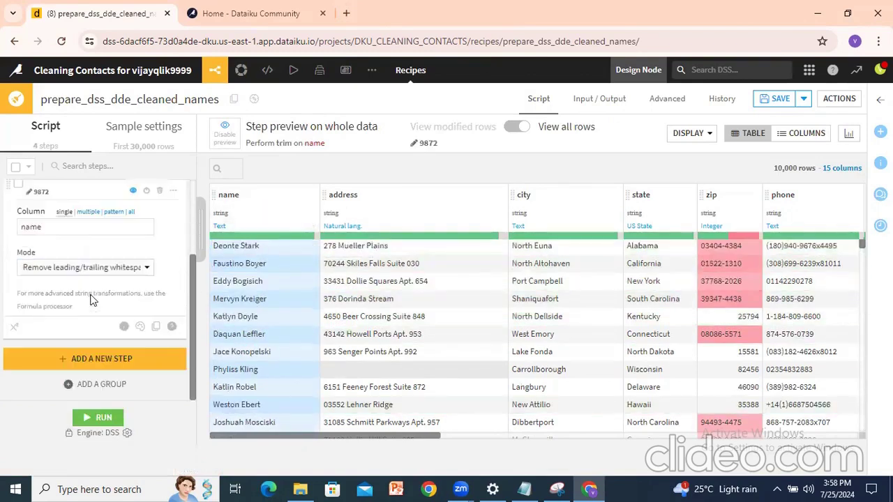
left_click(75, 269)
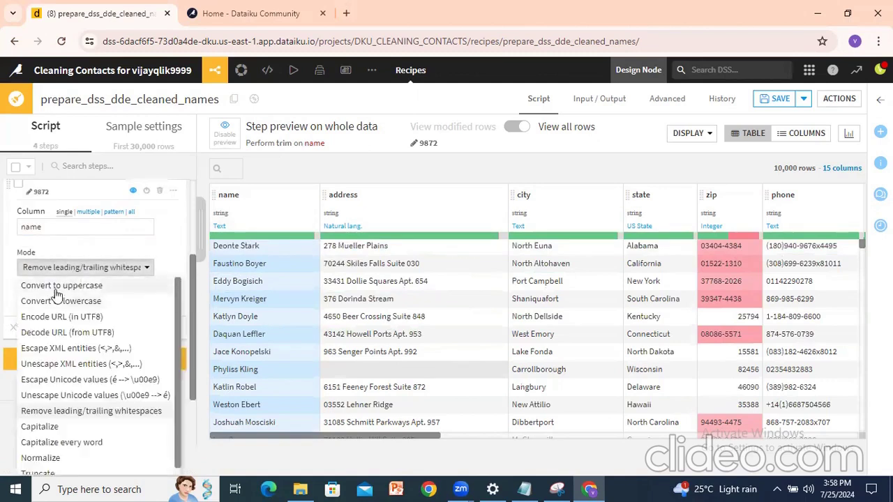
left_click(56, 288)
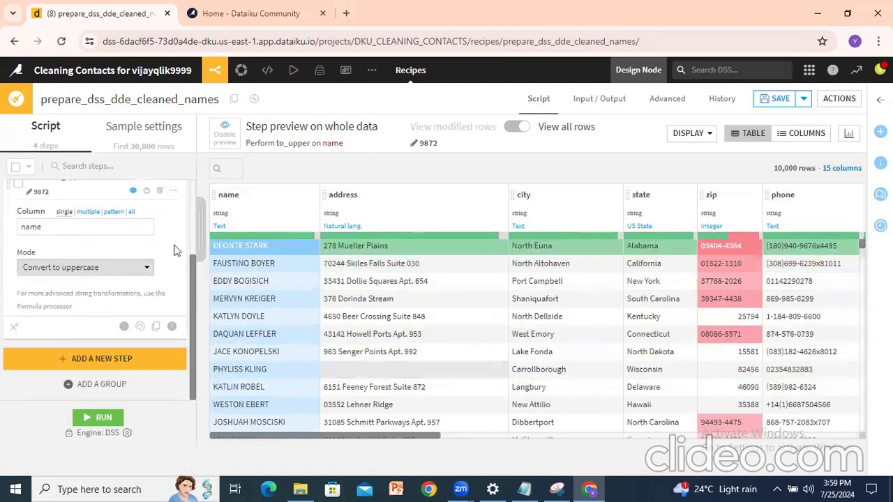
Try the string transformation modes Convert to lowercase, Capitalize and Capitalize every word on the name column.
left_click(78, 268)
left_click(62, 28)
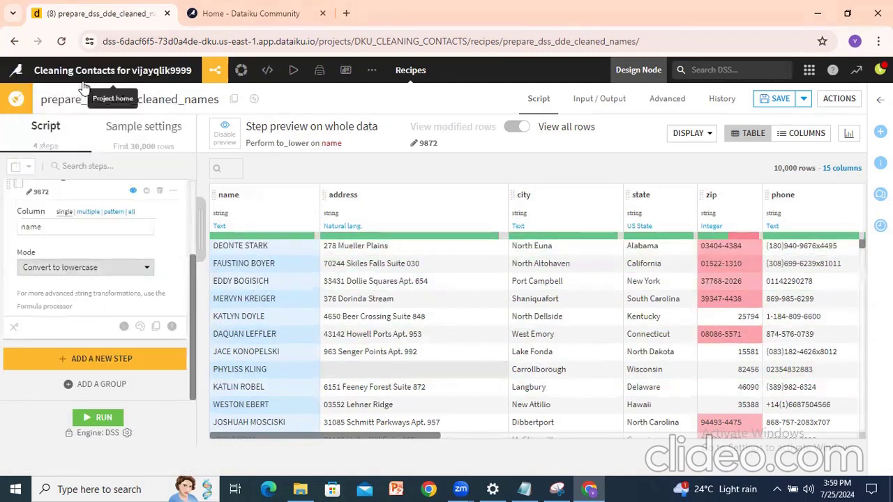
left_click(72, 268)
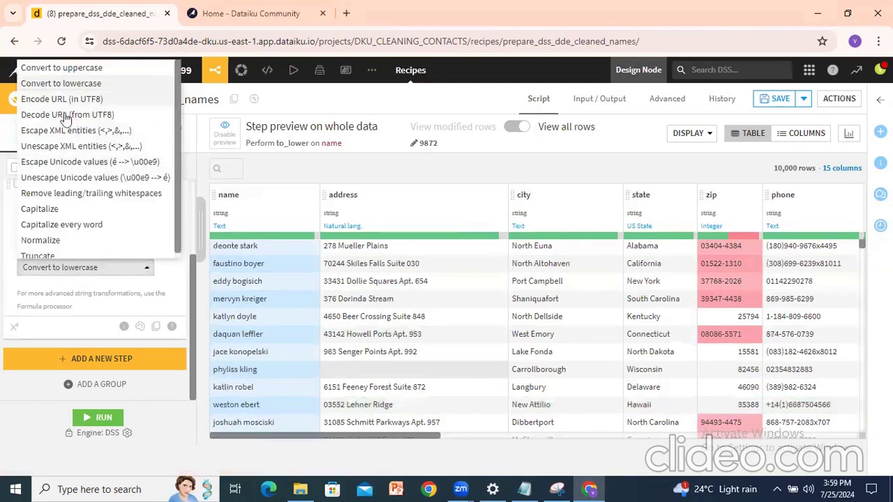
left_click(60, 212)
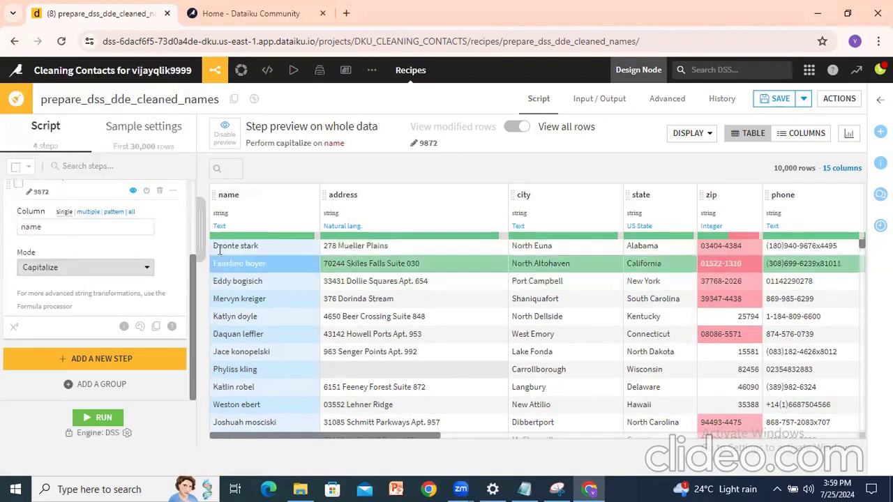
left_click(79, 272)
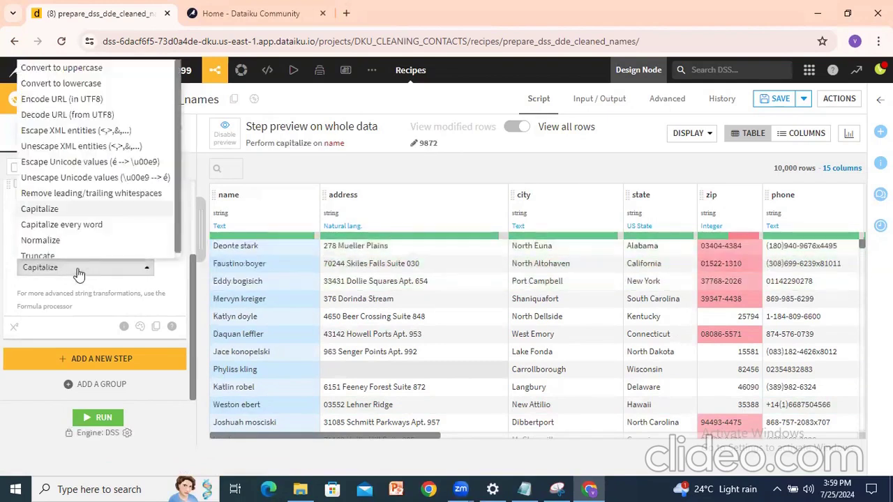
left_click(77, 225)
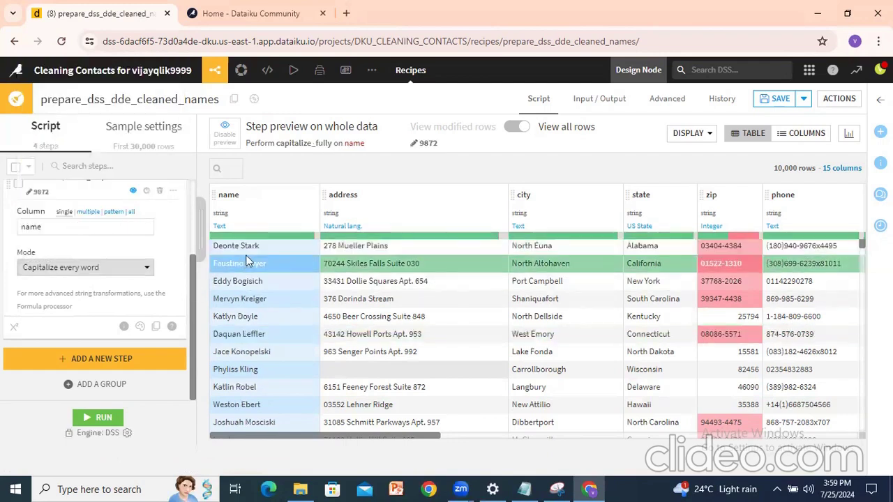
Try the Truncate mode on the name column with a maximum of 10 and 20 characters.
left_click(86, 269)
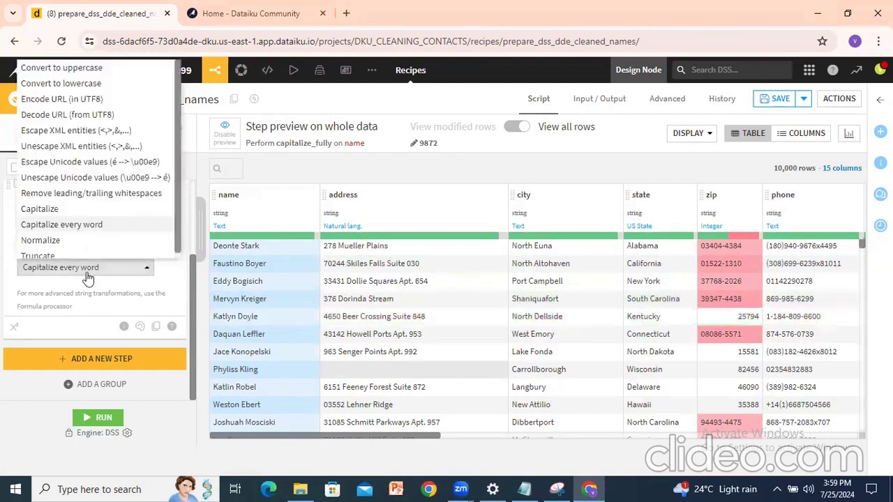
left_click(42, 250)
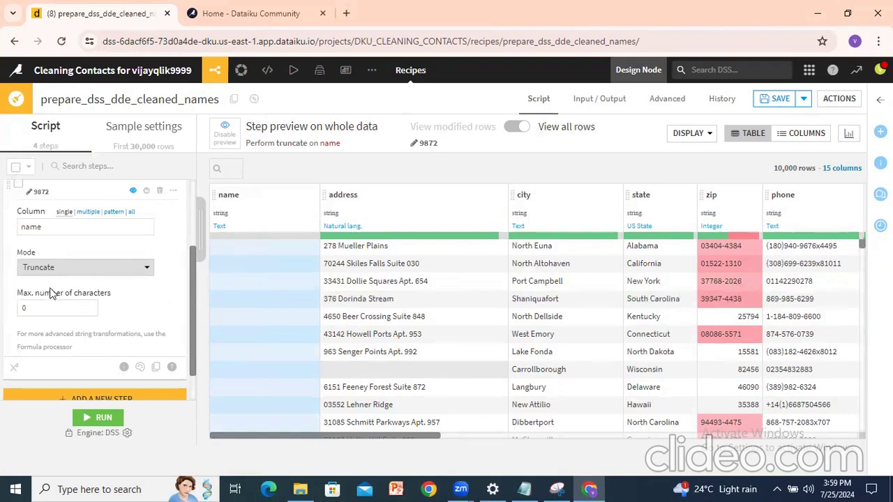
left_click(47, 307)
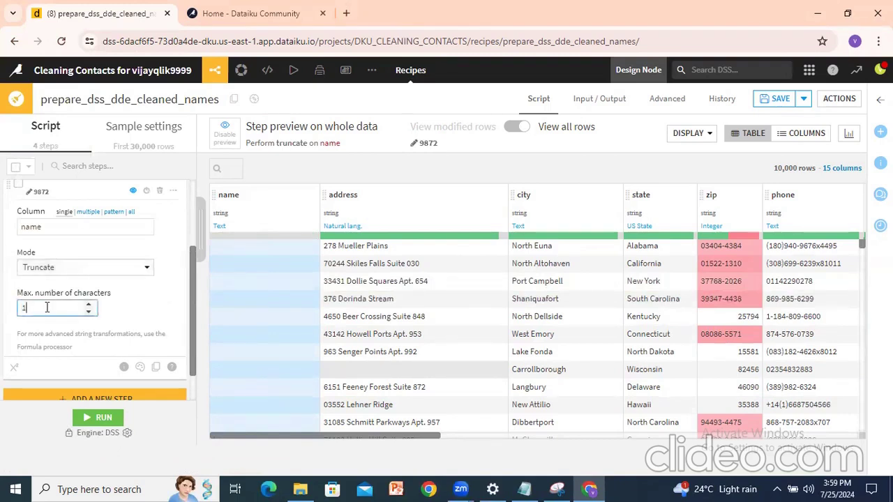
left_click(52, 284)
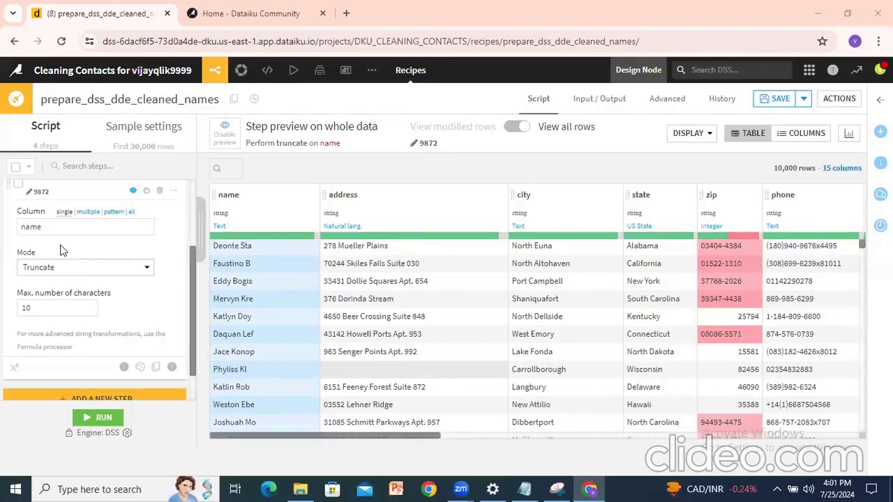
left_click(54, 307)
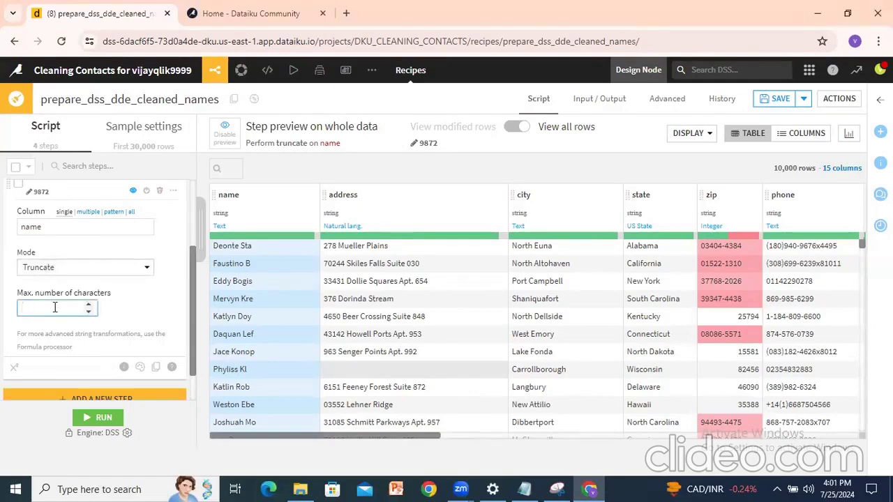
left_click(84, 288)
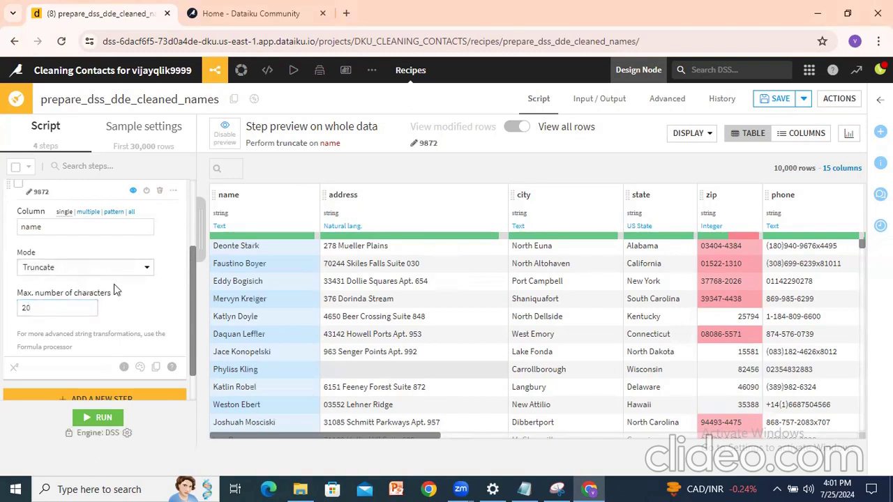
Set the name column's mode to Remove leading/trailing whitespaces and run only this recipe.
left_click(100, 272)
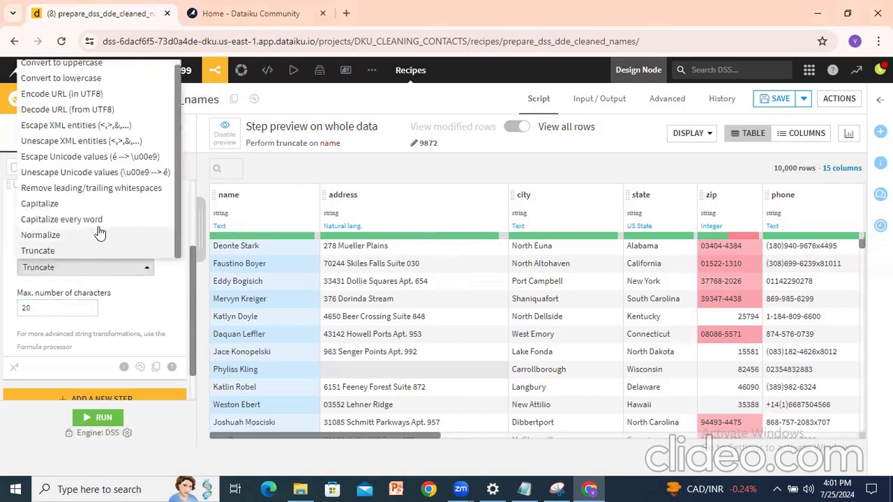
left_click(104, 188)
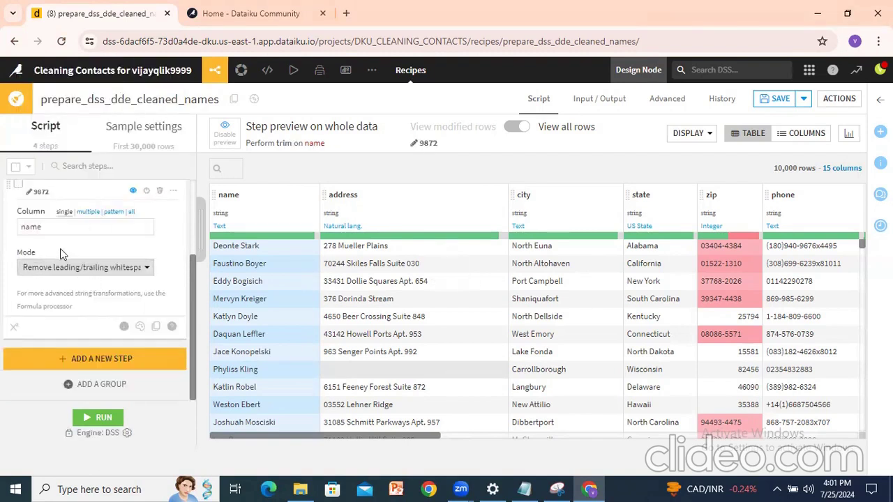
scroll(60, 249, "up", 1)
left_click(99, 420)
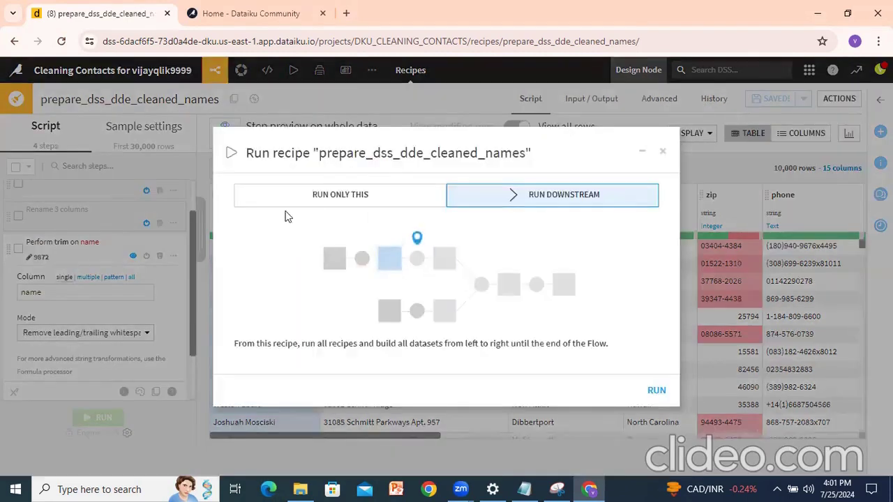
left_click(296, 202)
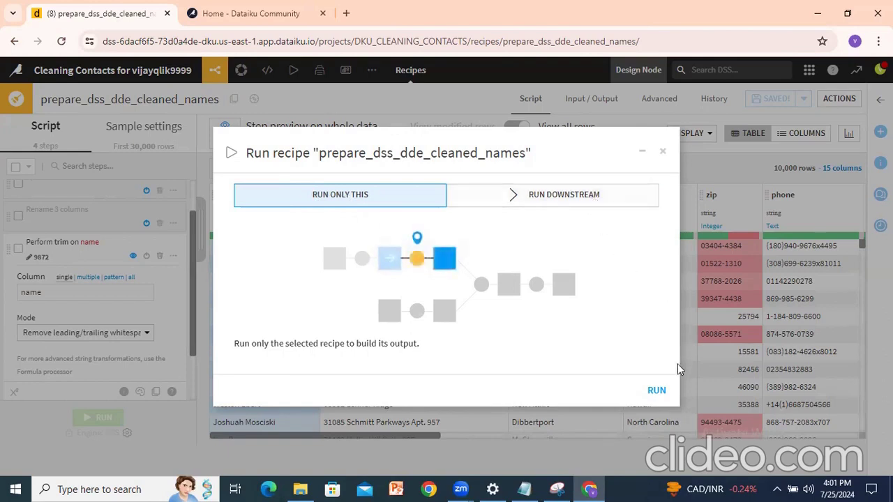
left_click(656, 390)
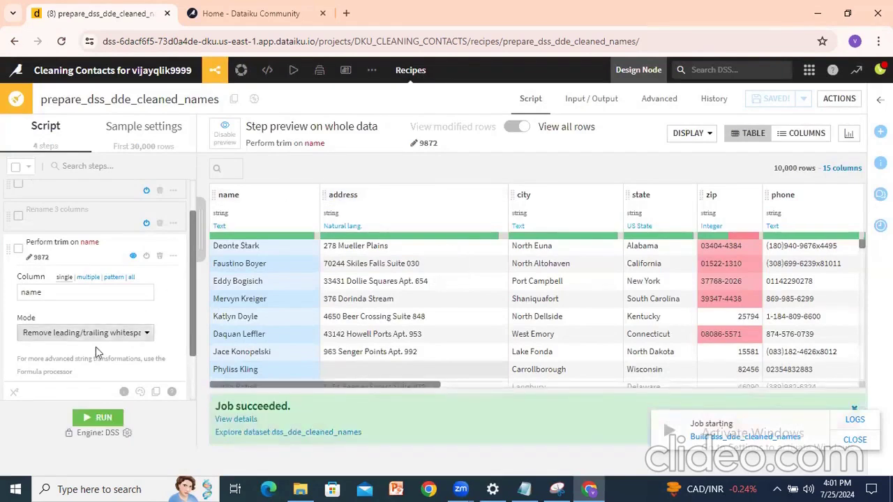
scroll(64, 317, "down", 3)
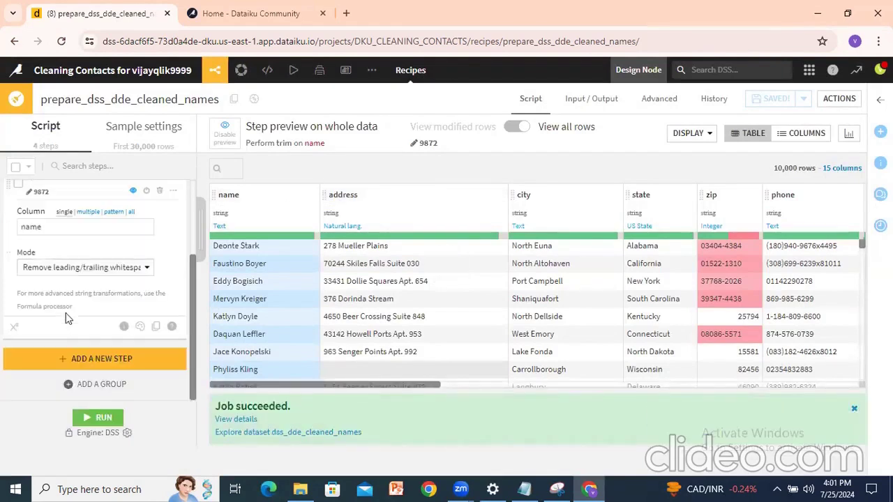
left_click(97, 360)
type("trans")
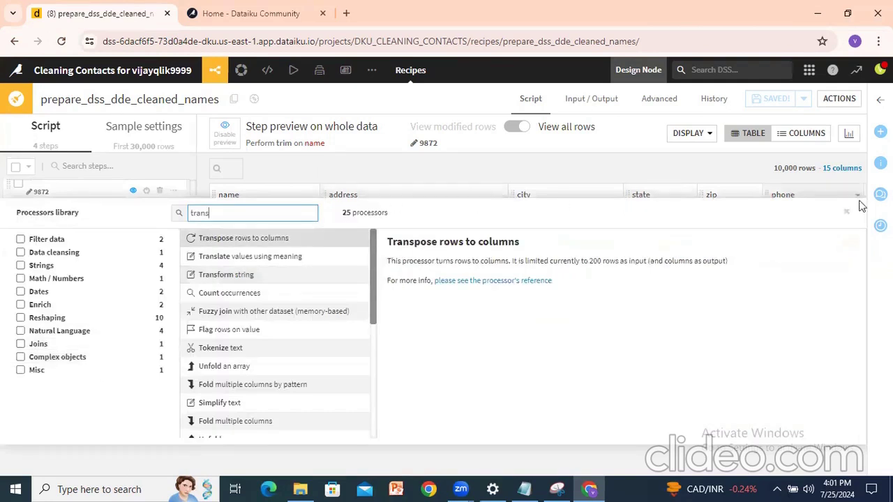
left_click(846, 211)
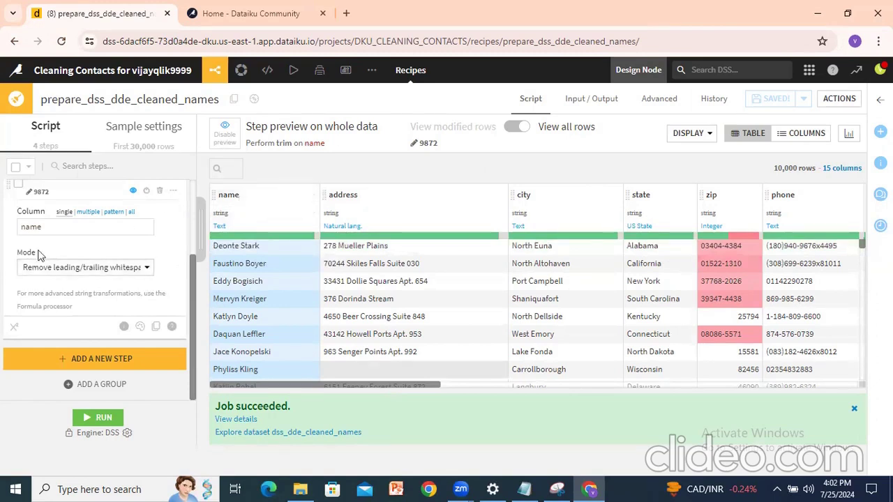
Search the processors library for "spli", add a Split column step and delete it while still unconfigured.
left_click(90, 368)
type("trans")
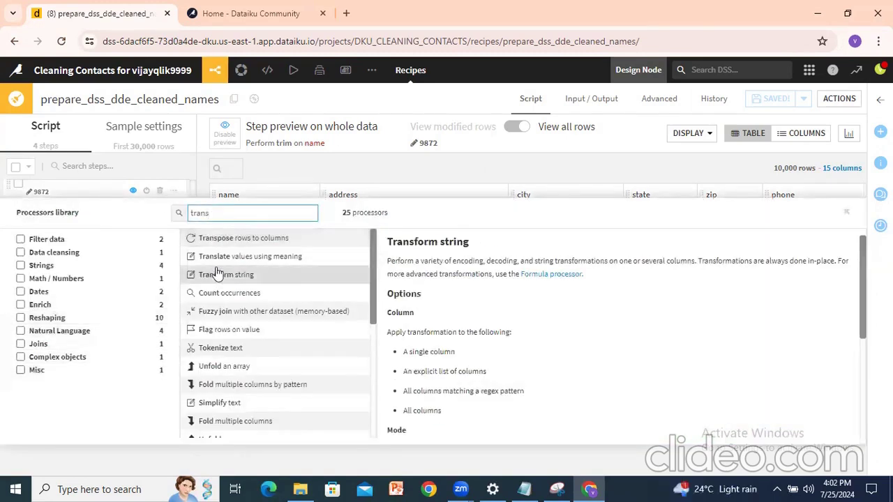
key("BackSpace")
key("BackSpace")
key("BackSpace")
key("BackSpace")
key("BackSpace")
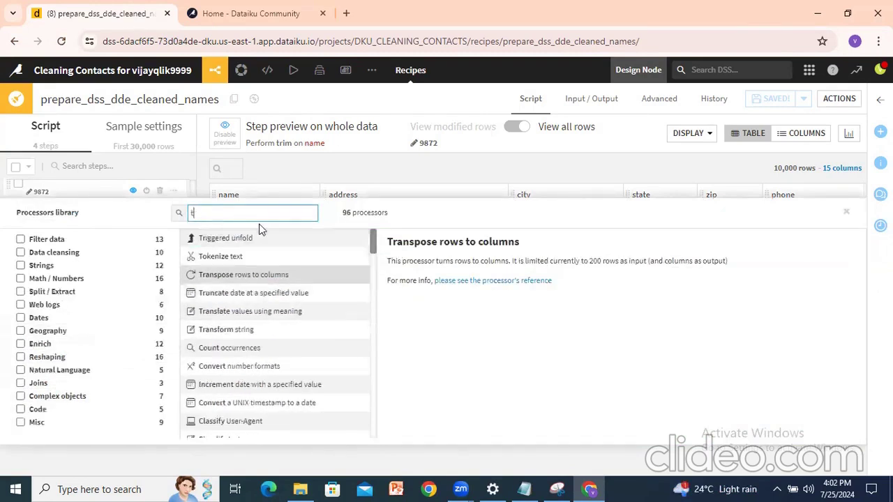
type("split")
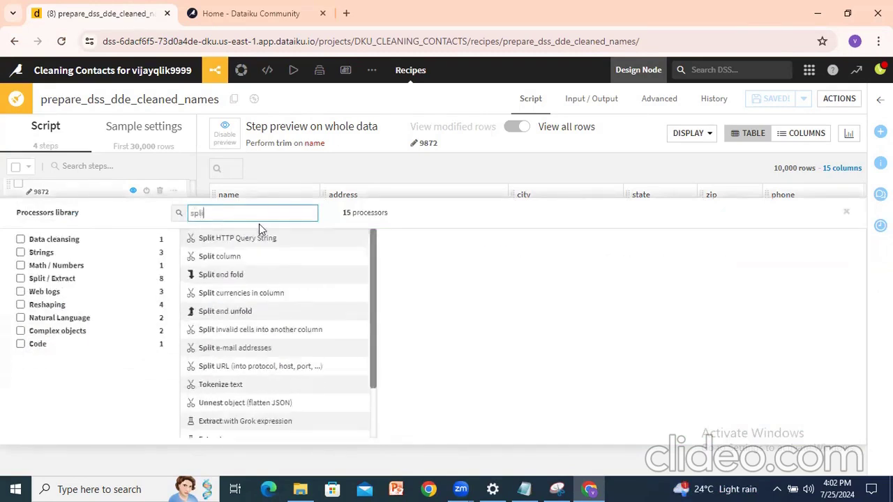
left_click(222, 256)
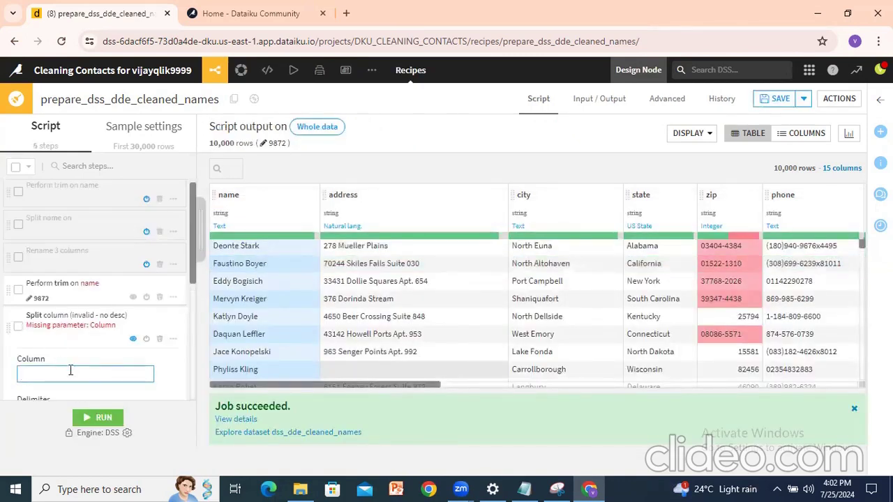
left_click(160, 340)
Reopen the processors library and read the examples and options described for Split column.
left_click(119, 337)
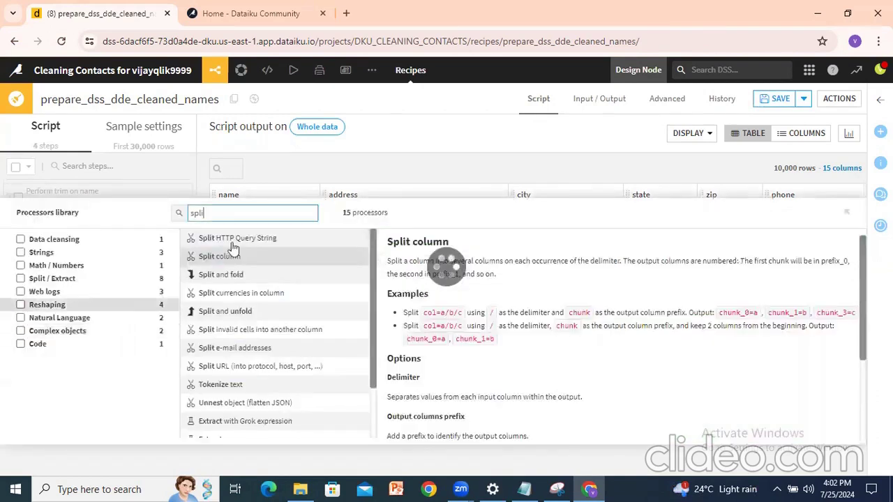
left_click(648, 361)
scroll(647, 360, "down", 3)
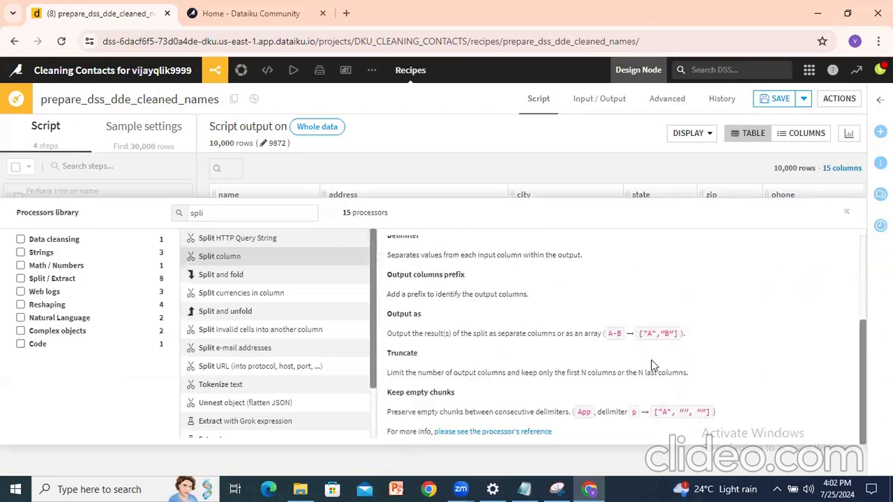
scroll(407, 310, "up", 3)
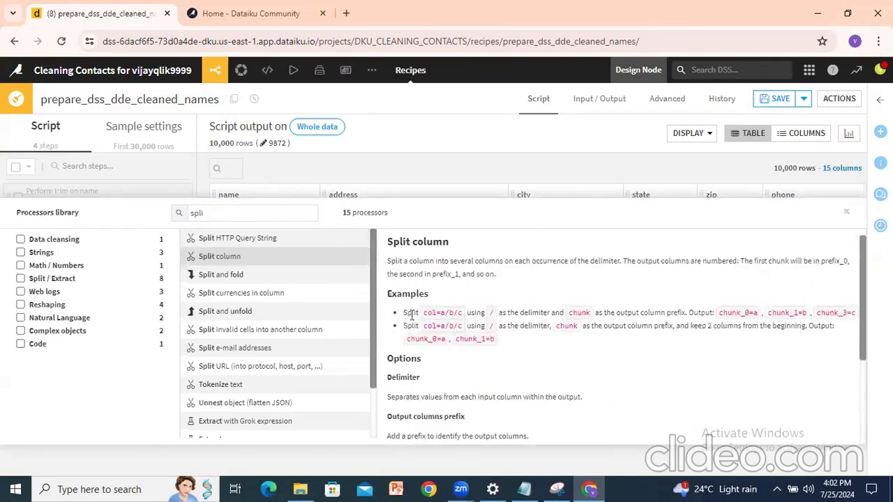
Add a Split column step on the name column with a space delimiter, the prefix name_ and output as Multiple columns.
left_click(231, 256)
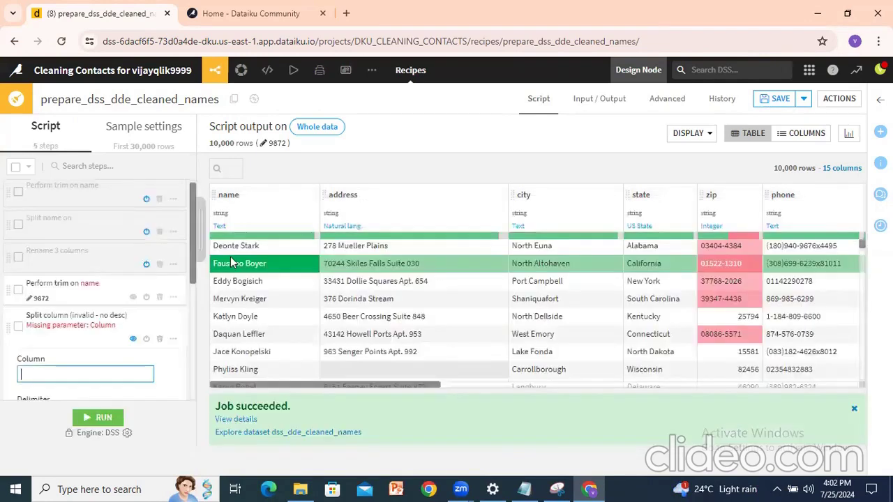
scroll(87, 354, "down", 2)
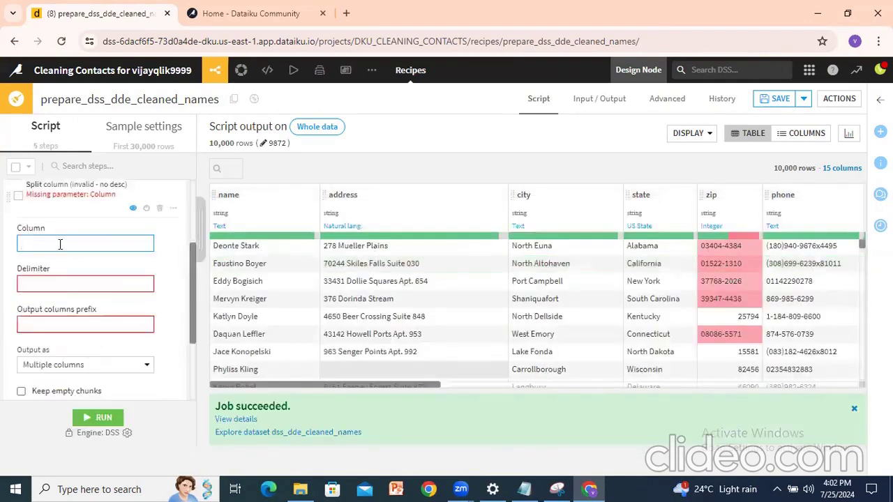
type("na")
left_click(47, 262)
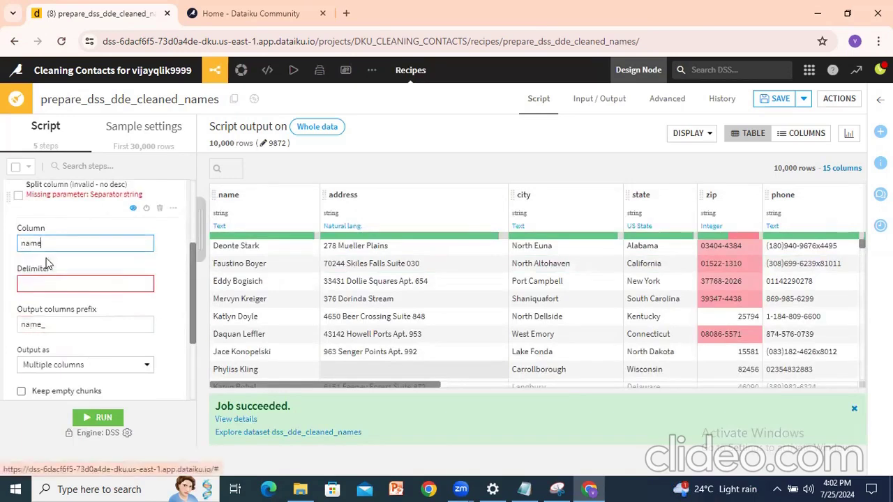
scroll(47, 263, "down", 1)
left_click(54, 219)
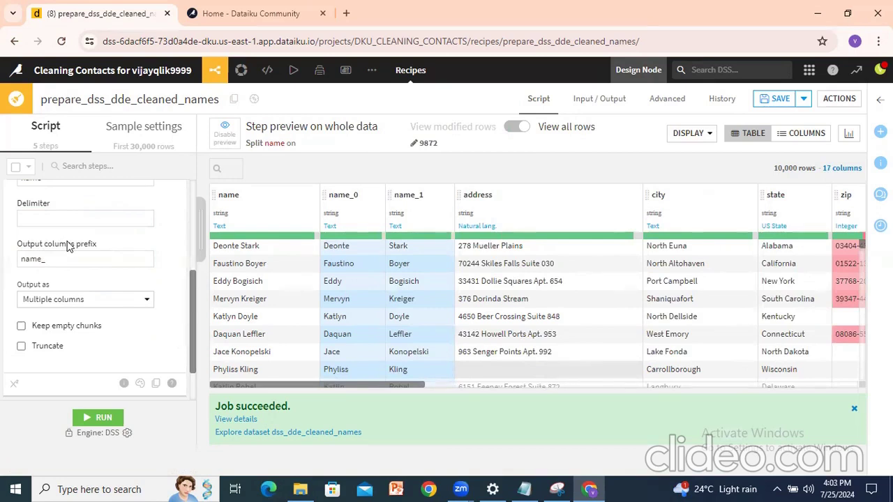
left_click(57, 300)
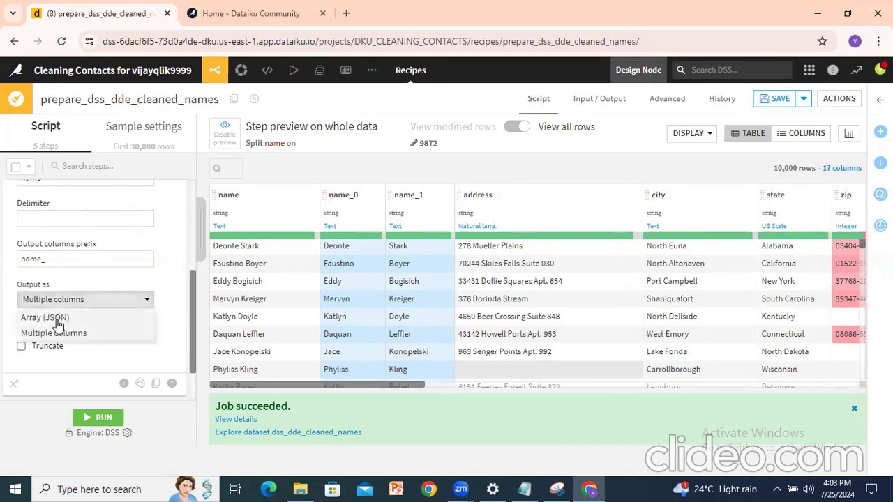
left_click(60, 286)
Run only the prepare_dss_dde_cleaned_names recipe to rebuild its output with the split name columns.
scroll(60, 286, "down", 1)
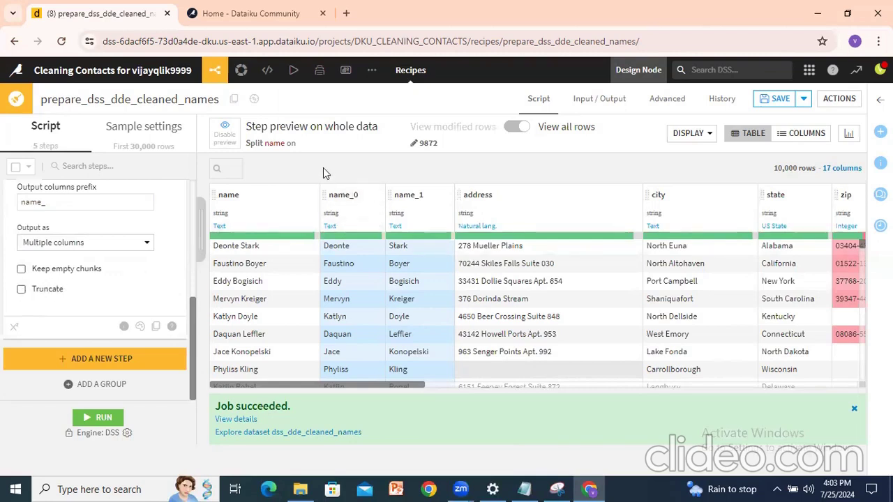
left_click(101, 417)
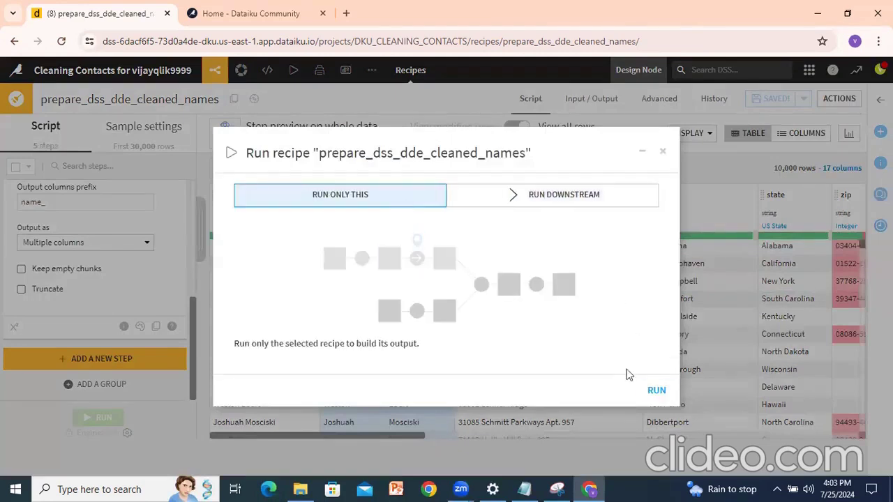
left_click(656, 391)
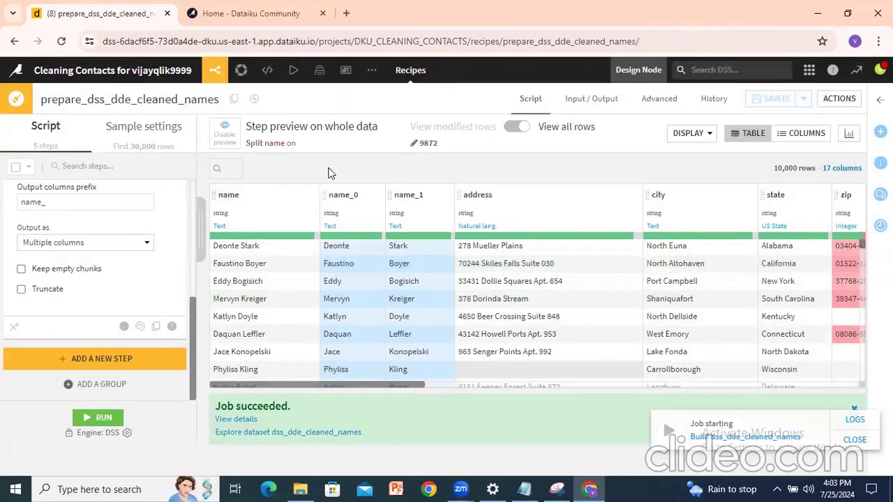
scroll(95, 273, "up", 5)
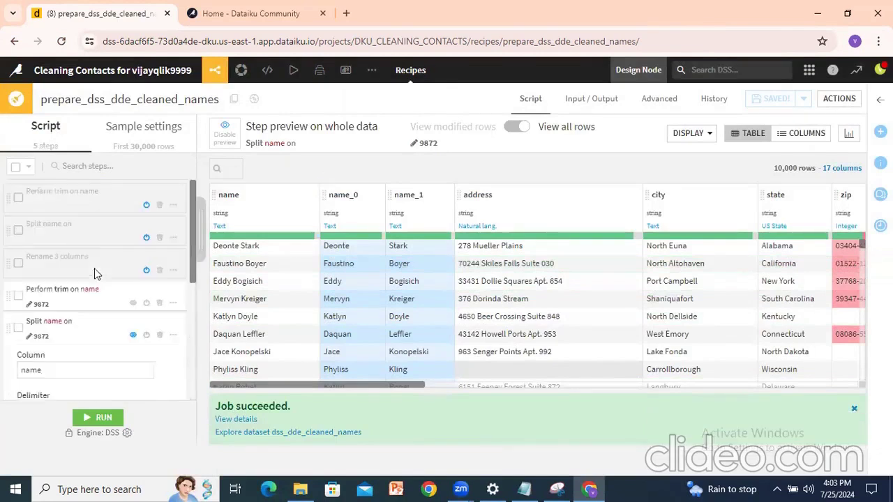
left_click(56, 325)
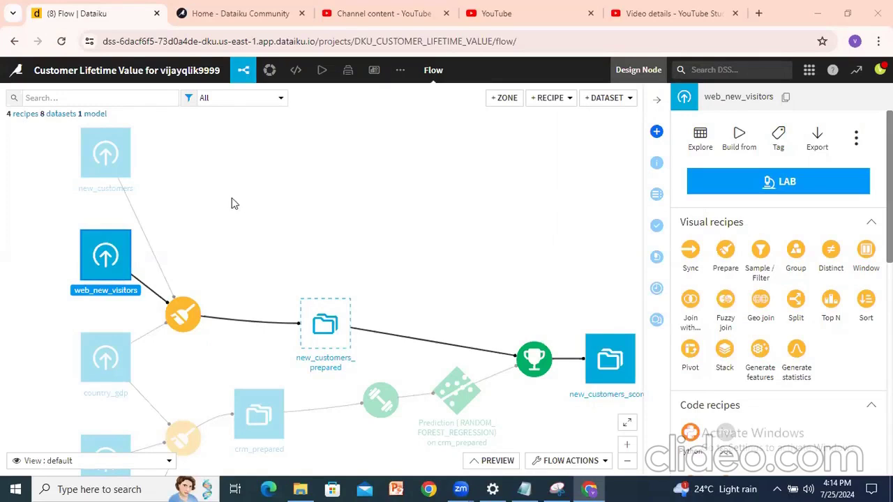
Inspect the web_new_visitors dataset and create a Prepare recipe on it with web_new_visitors_prepared as Parquet output.
double_click(109, 256)
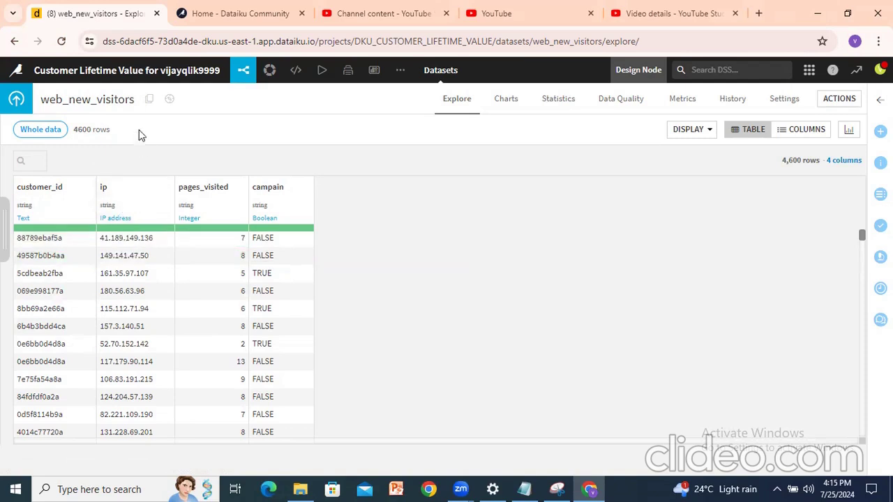
mouse_move(242, 79)
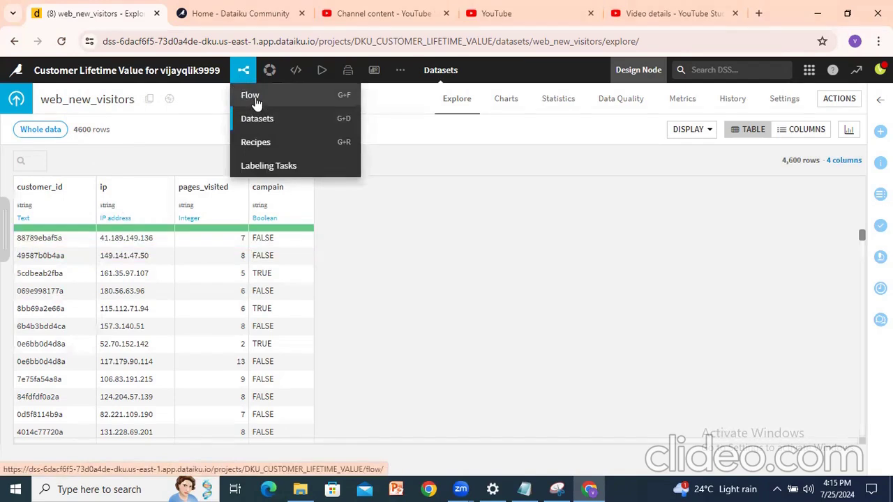
left_click(257, 102)
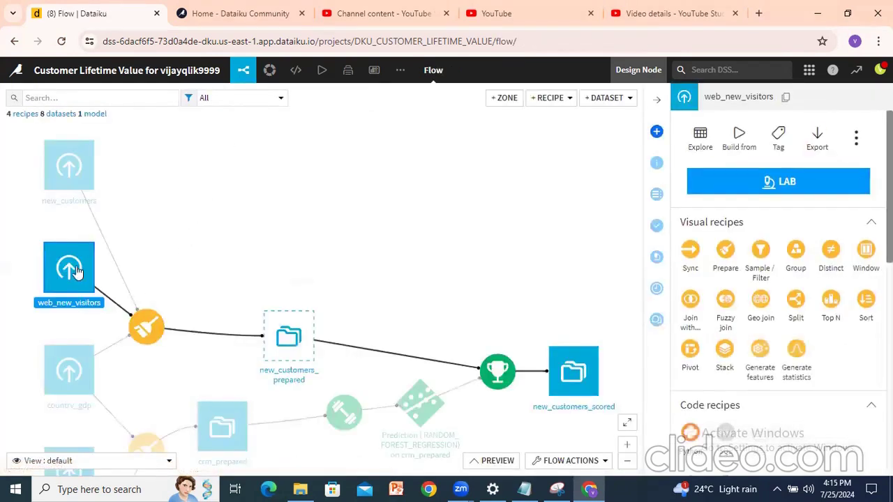
left_click(726, 251)
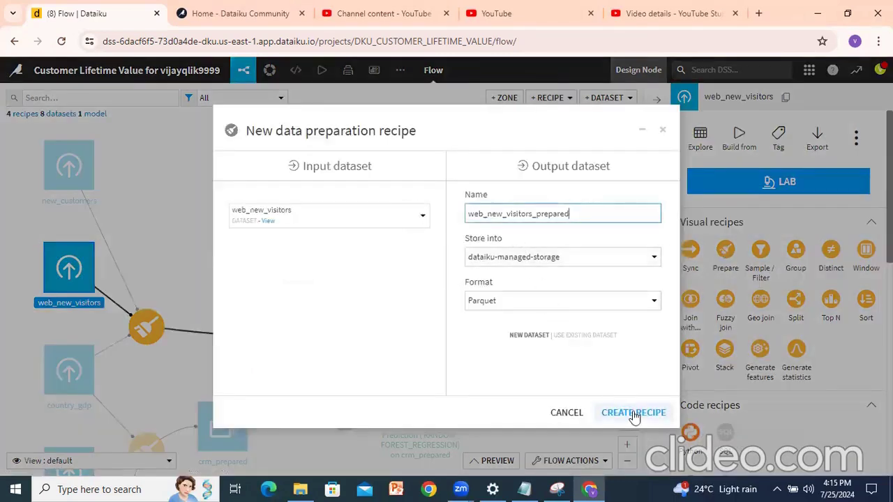
left_click(634, 412)
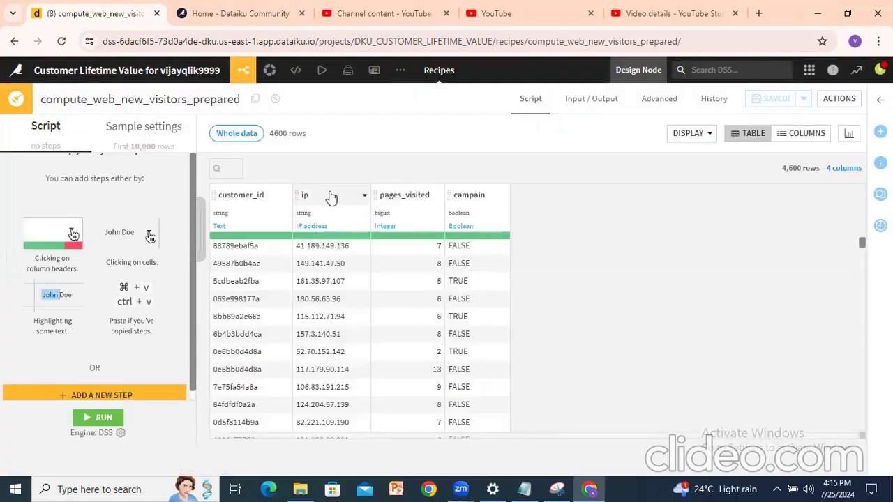
Add a Resolve GeoIP step on the ip column and look through its settings and generated columns.
left_click(350, 198)
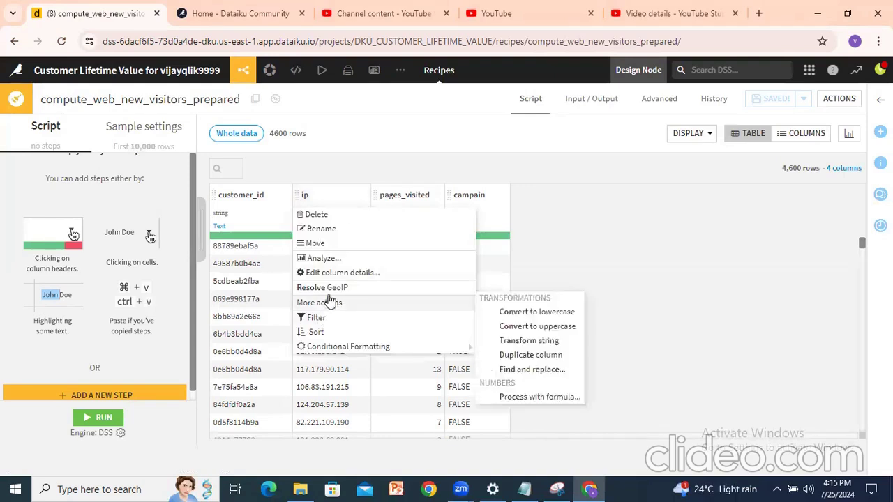
left_click(333, 293)
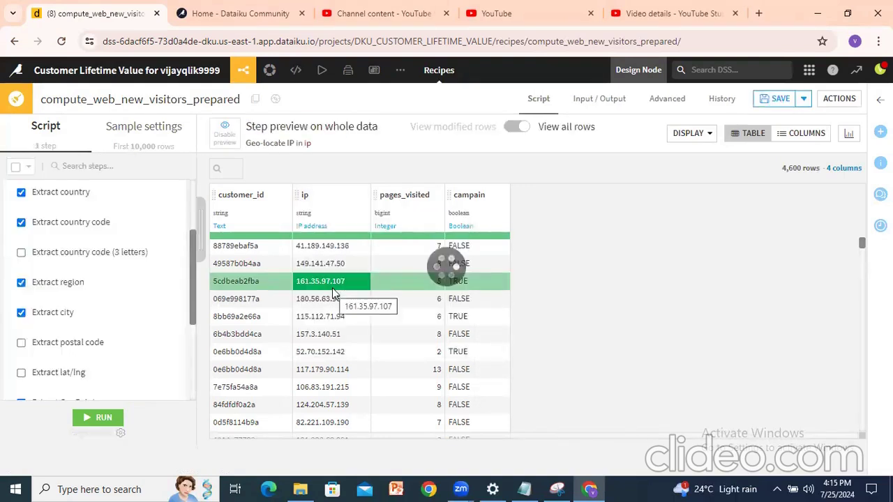
scroll(105, 283, "up", 3)
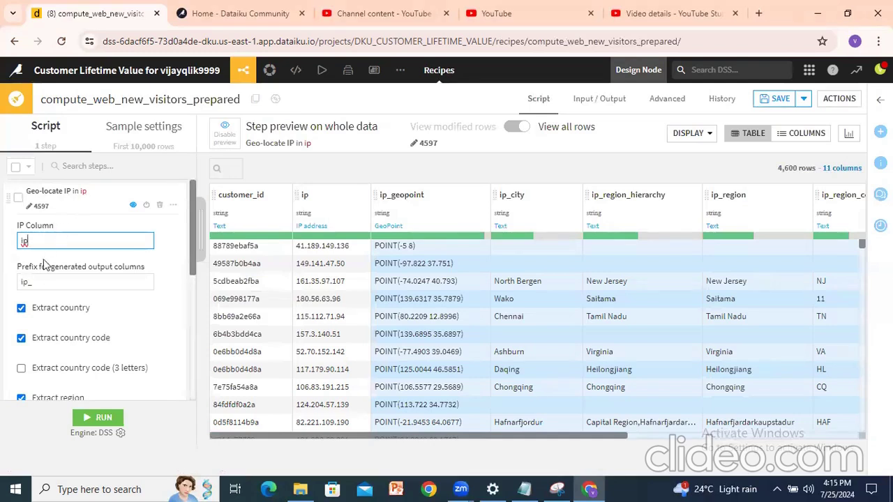
scroll(43, 263, "down", 1)
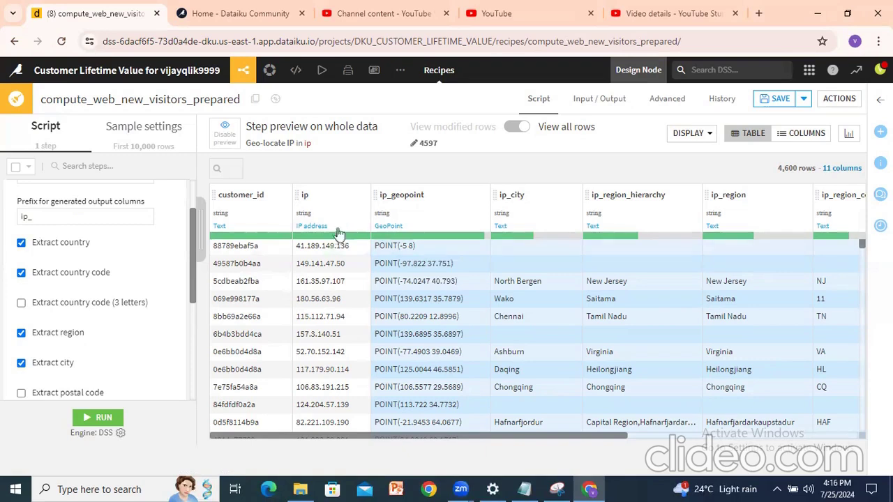
left_click_drag(365, 440, 594, 441)
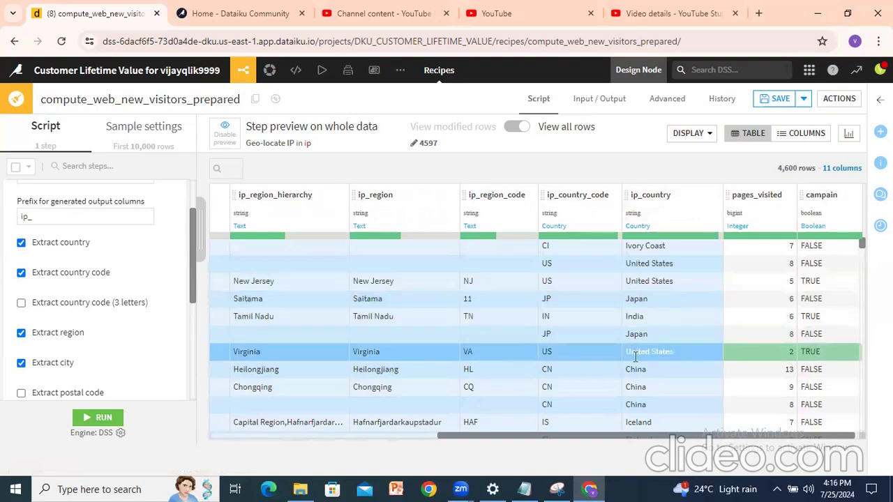
Turn country extraction off and back on in the Geo-locate IP step to compare the preview.
left_click(22, 243)
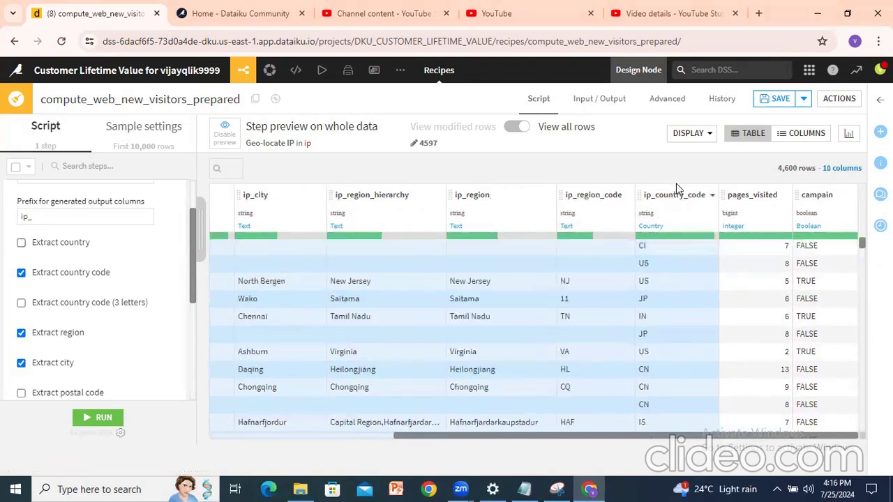
left_click(22, 243)
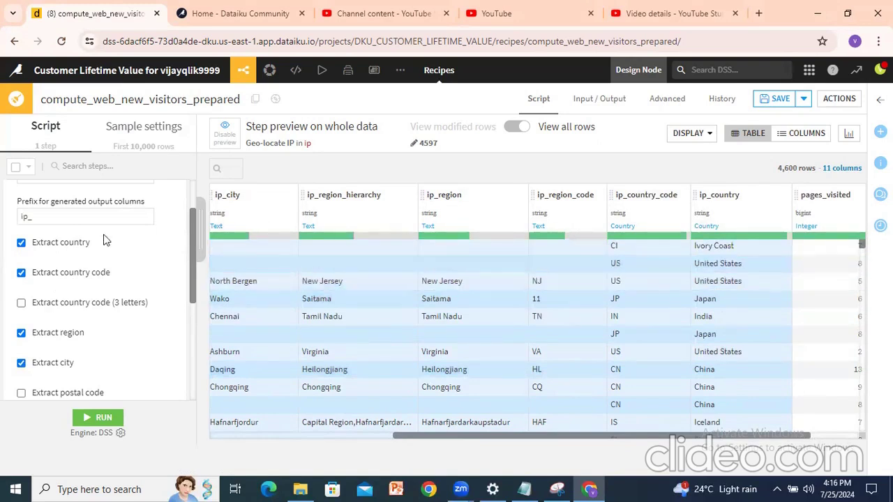
Enable extraction of the three-letter country code and the postal code in the Geo-locate IP step.
left_click(53, 302)
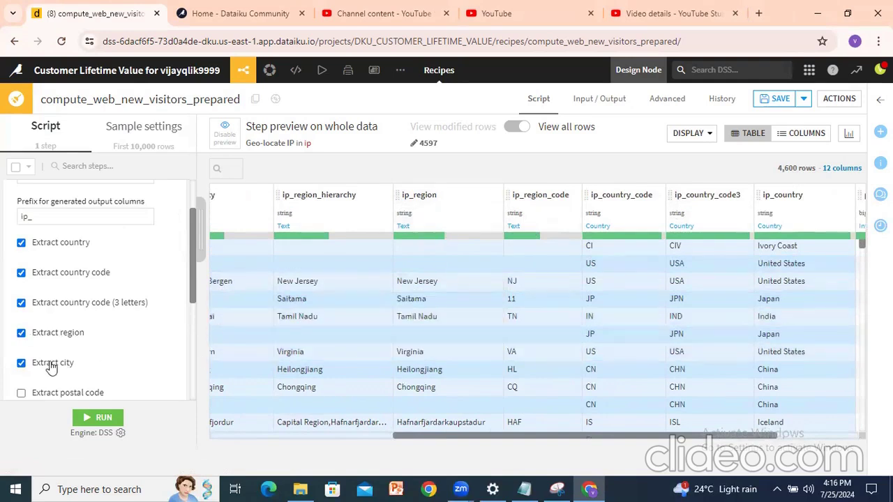
left_click_drag(554, 435, 455, 436)
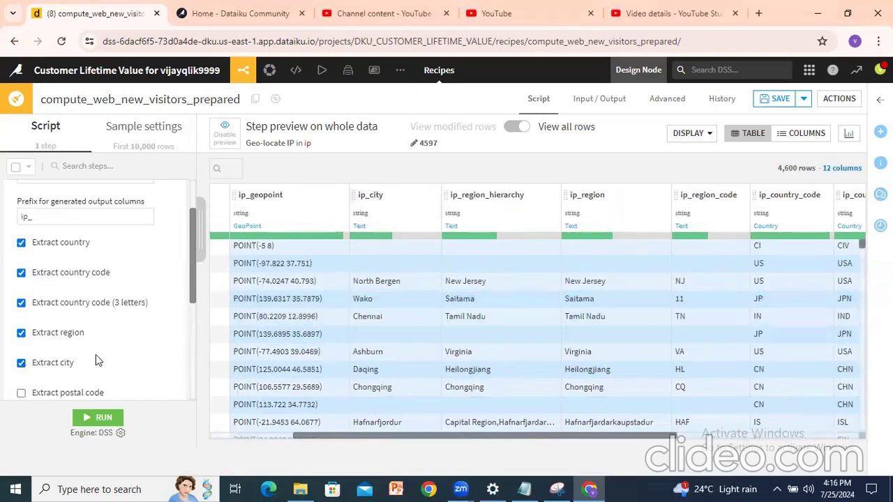
scroll(98, 360, "down", 2)
left_click(22, 264)
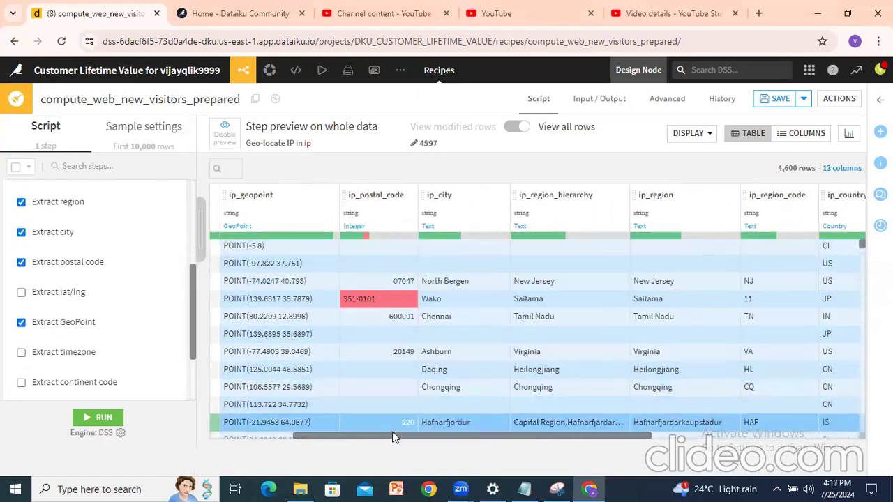
left_click_drag(444, 436, 373, 437)
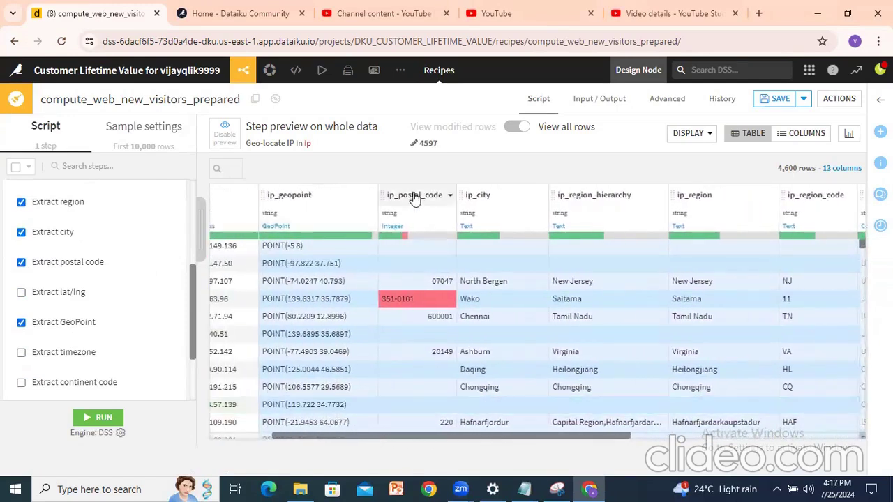
Enable lat/lng extraction in the Geo-locate IP step and compare the longitude and latitude columns with the GeoPoint.
left_click(22, 295)
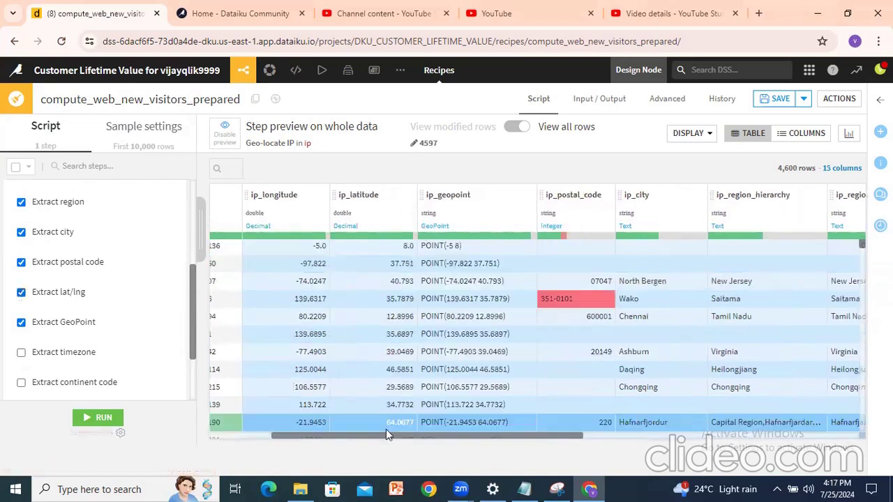
left_click_drag(391, 439, 332, 428)
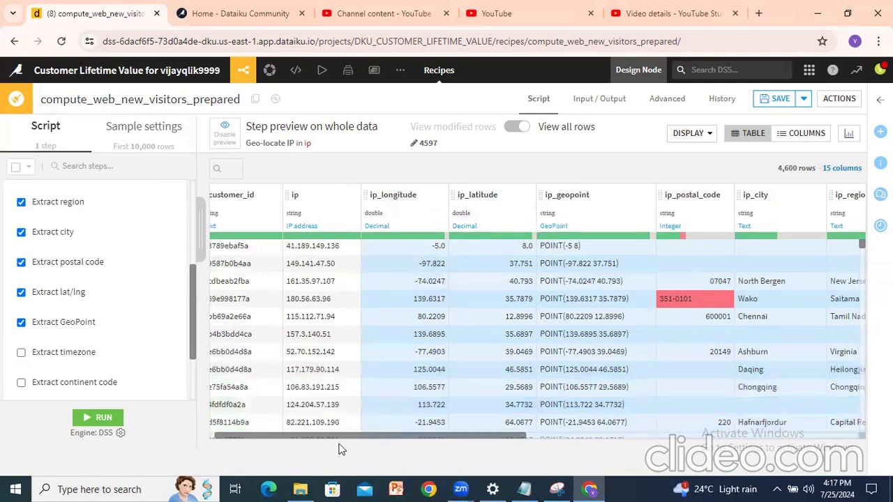
left_click_drag(341, 437, 409, 439)
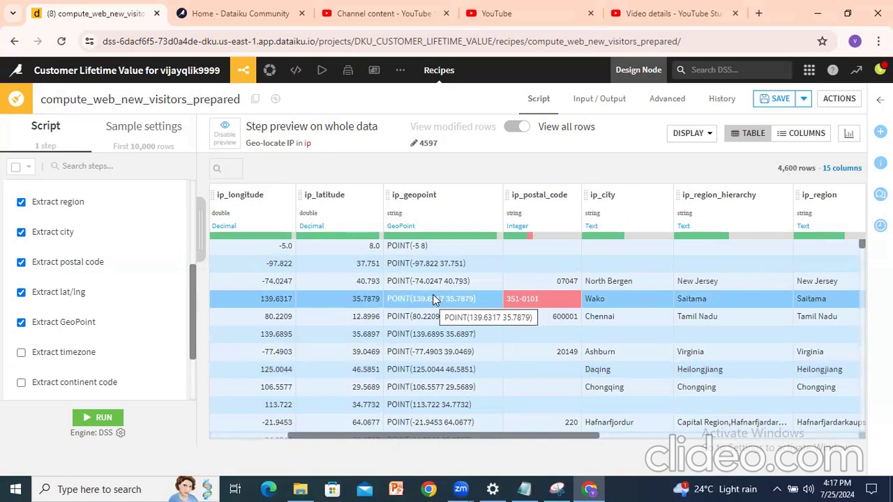
Enable extraction of the timezone and the continent code in the Geo-locate IP step.
scroll(40, 333, "down", 2)
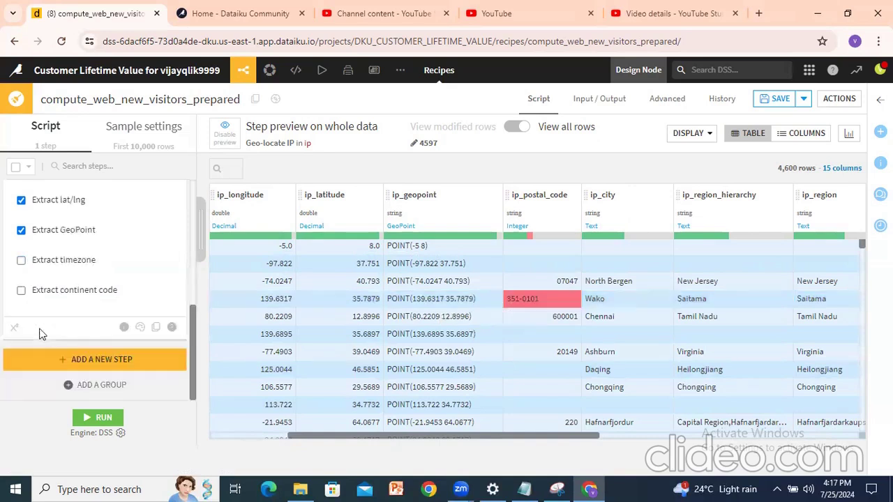
left_click(28, 262)
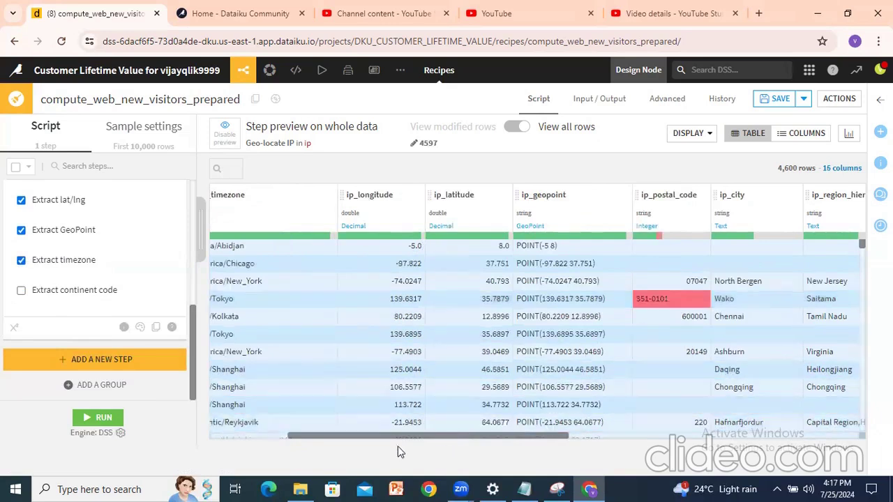
left_click_drag(397, 444, 335, 440)
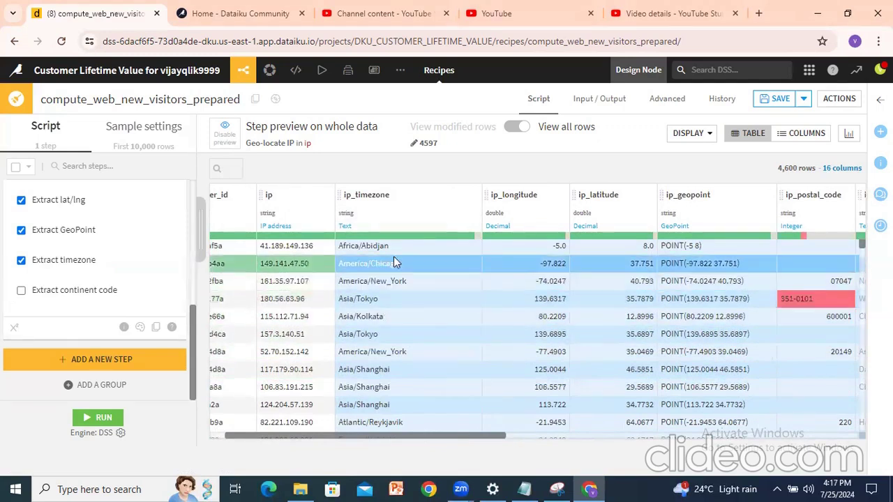
left_click(20, 291)
left_click_drag(362, 444, 344, 413)
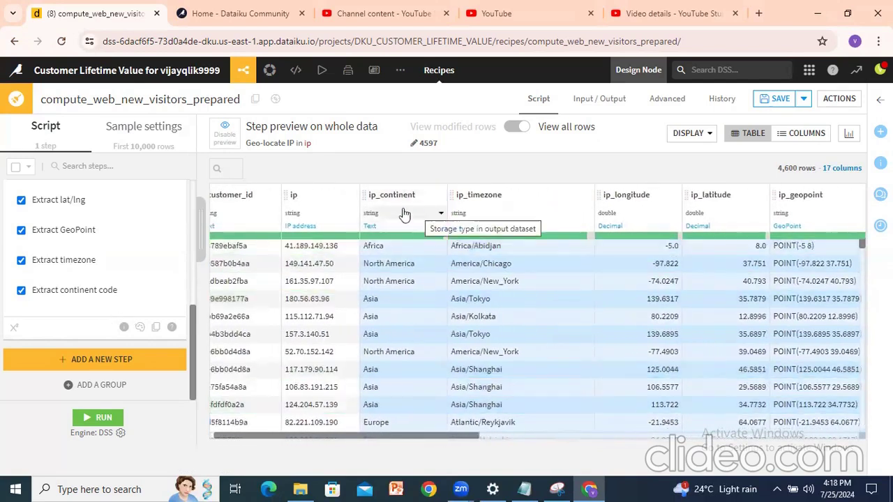
Review the Geo-locate IP settings and run the compute_web_new_visitors_prepared recipe.
scroll(128, 269, "up", 4)
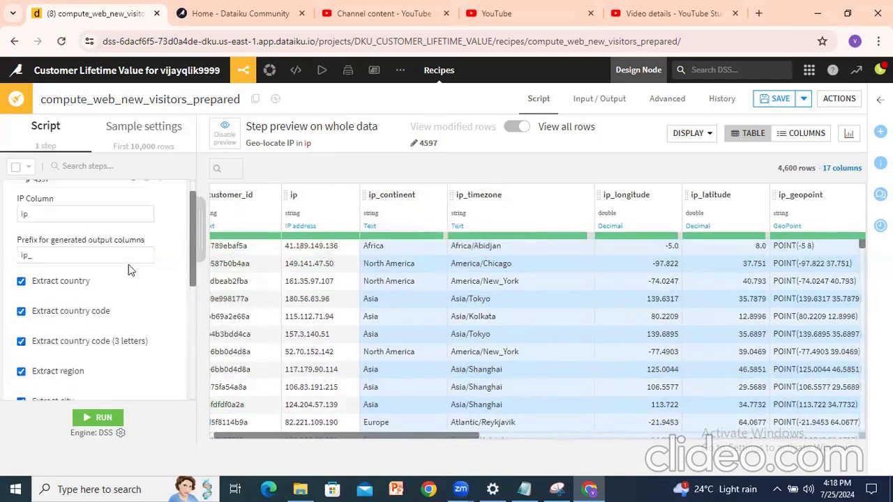
scroll(128, 266, "down", 4)
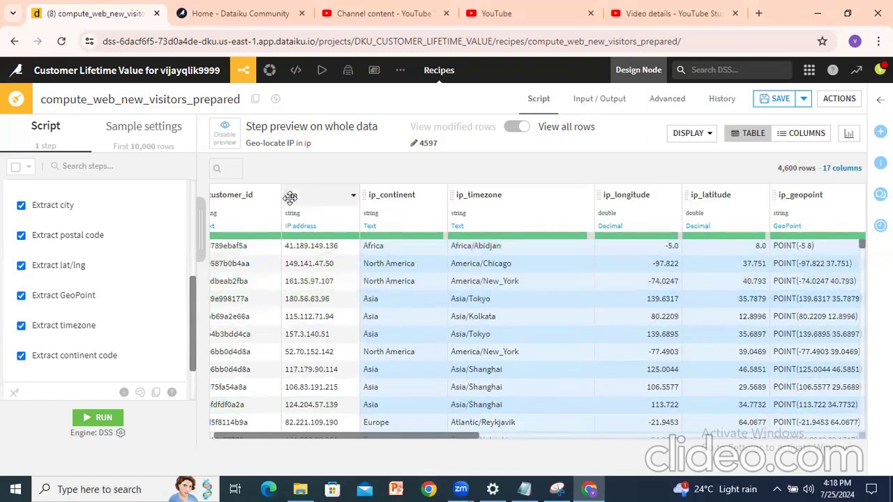
scroll(54, 313, "up", 3)
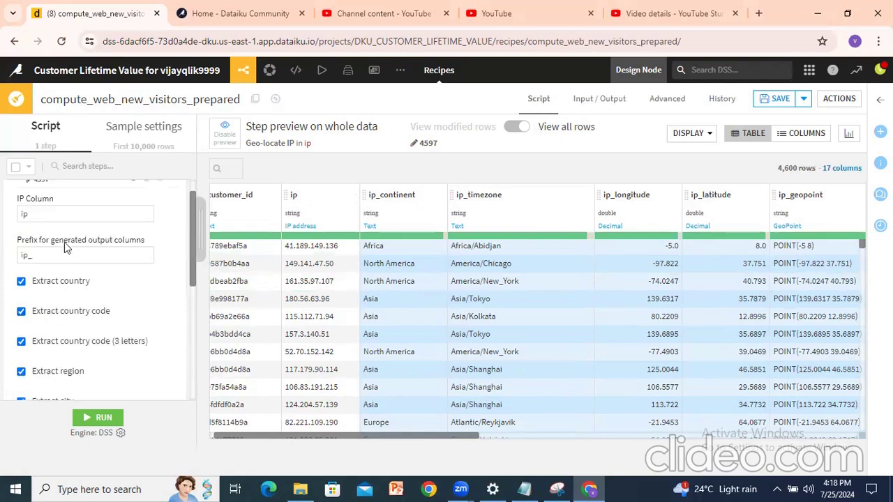
scroll(65, 231, "up", 1)
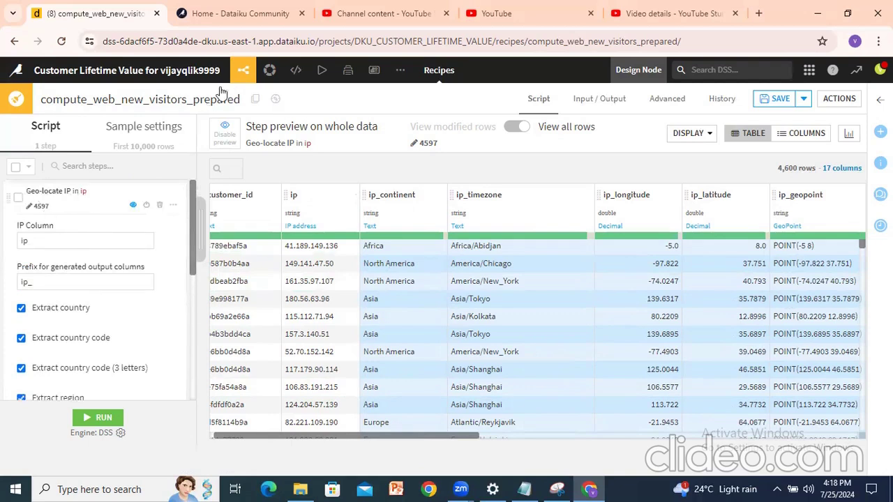
left_click(98, 417)
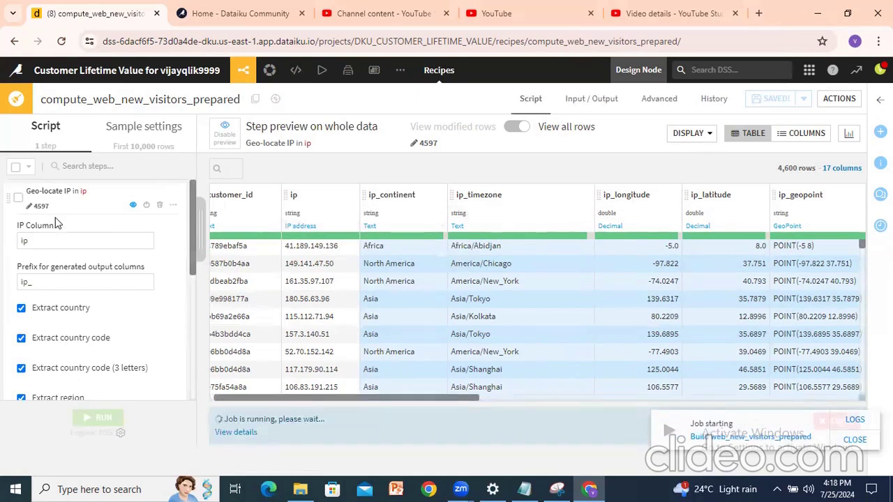
left_click(326, 199)
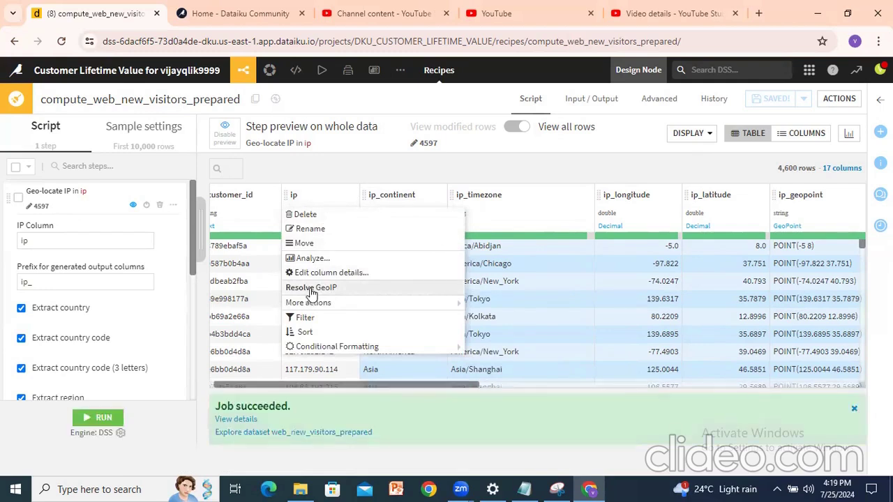
Open the web_new_visitors_prepared output dataset from the flow and examine its geolocation columns.
mouse_move(243, 71)
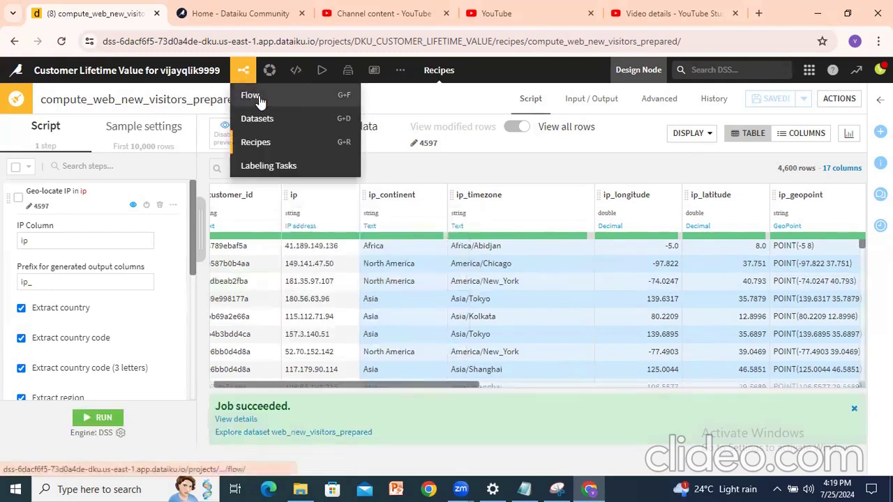
left_click(253, 90)
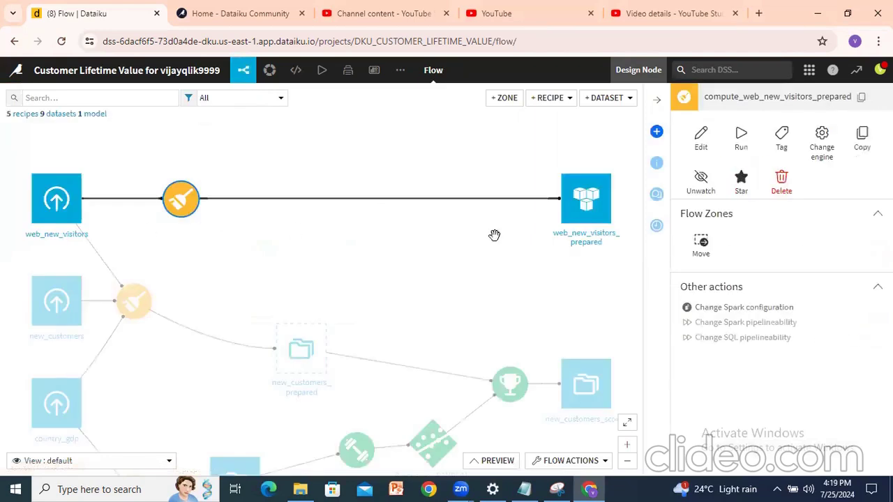
double_click(598, 204)
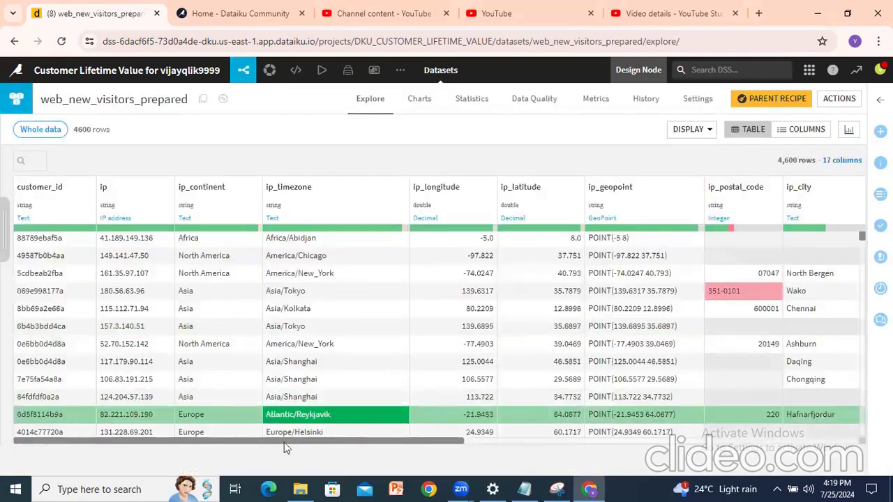
left_click_drag(257, 443, 341, 436)
Return to the project flow and select the web_new_visitors source dataset.
mouse_move(244, 70)
left_click(249, 96)
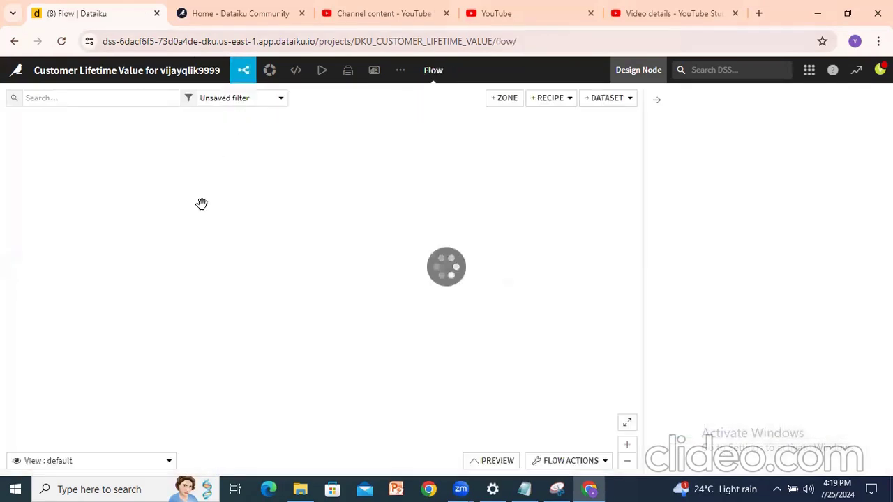
left_click(50, 199)
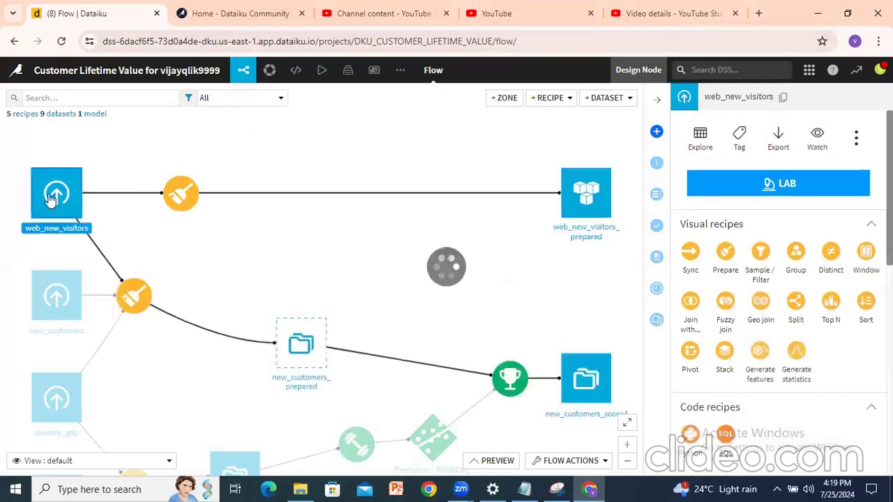